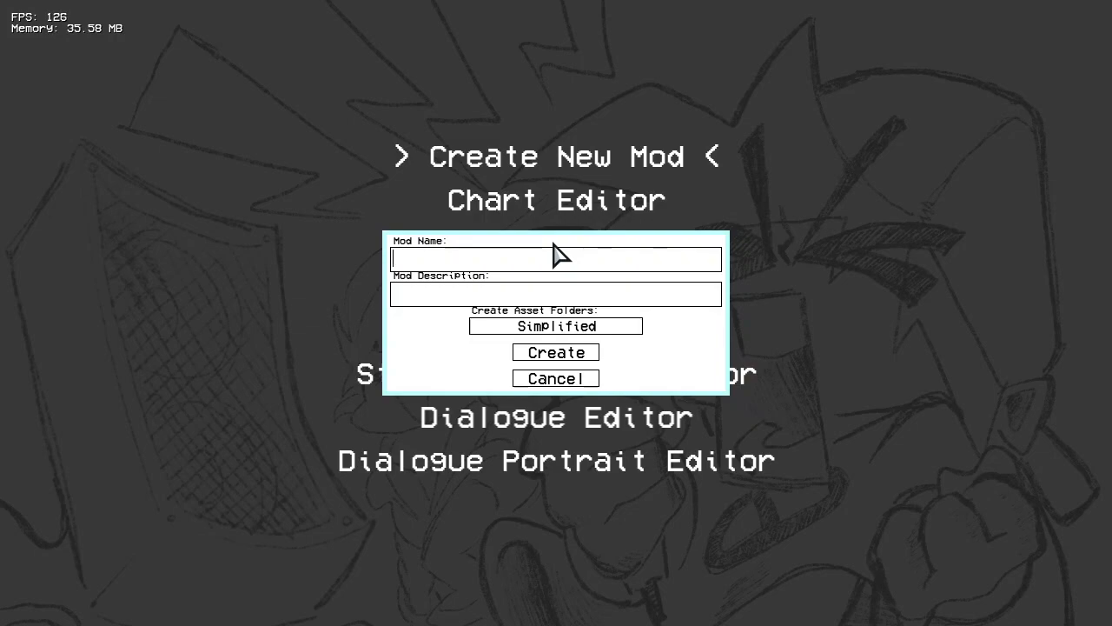
Step: Name the new mod "B-Side Redux" and enter "Prot of B-Side Redux" as its description
{"action": "type", "text": "B-Side Redux"}
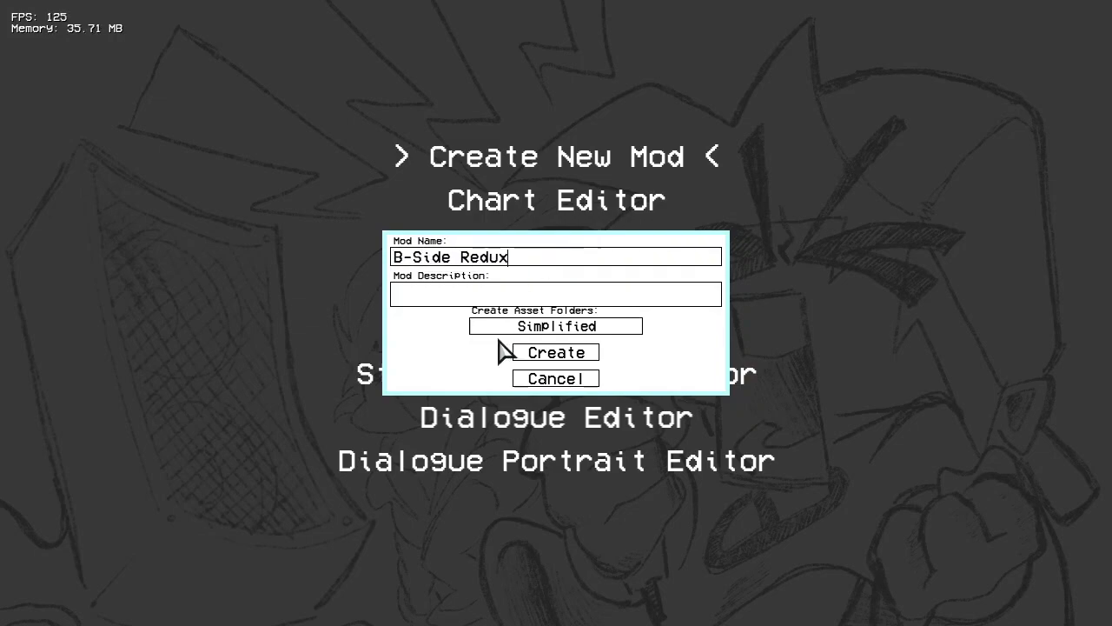
{"action": "left_click", "coordinate": [656, 294]}
{"action": "type", "text": "Prot"}
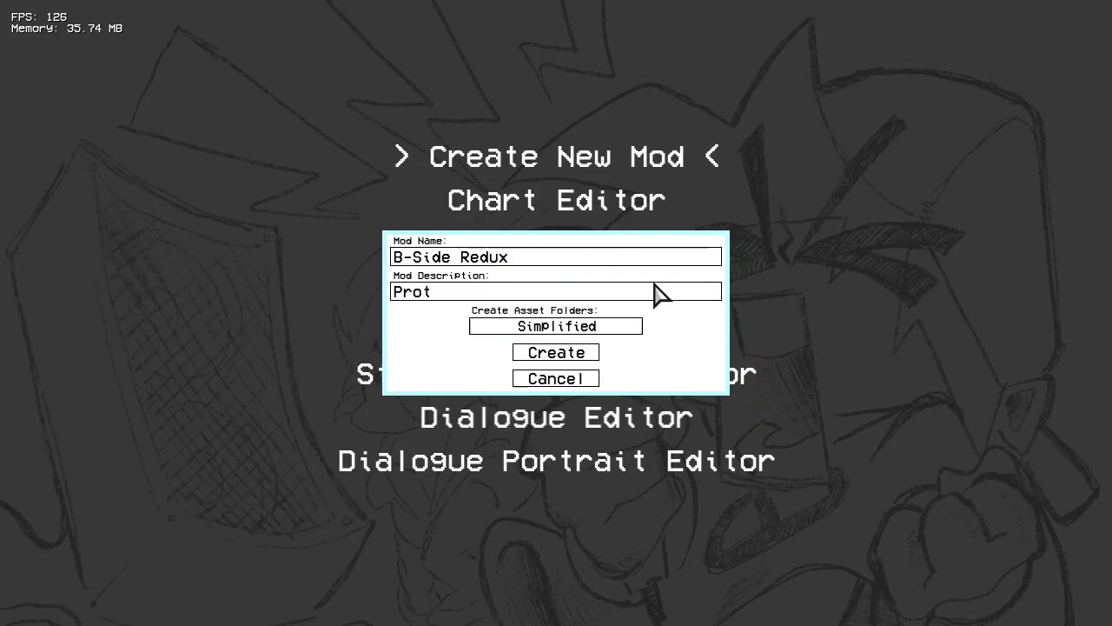
{"action": "type", "text": " of B-Side Redux"}
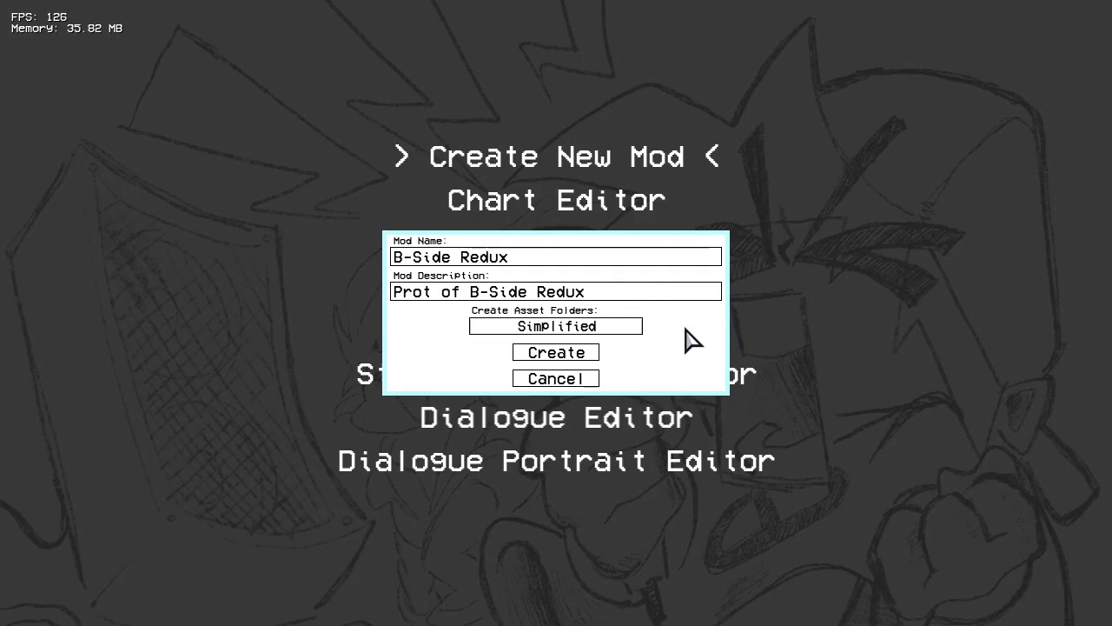
{"action": "left_click", "coordinate": [634, 334]}
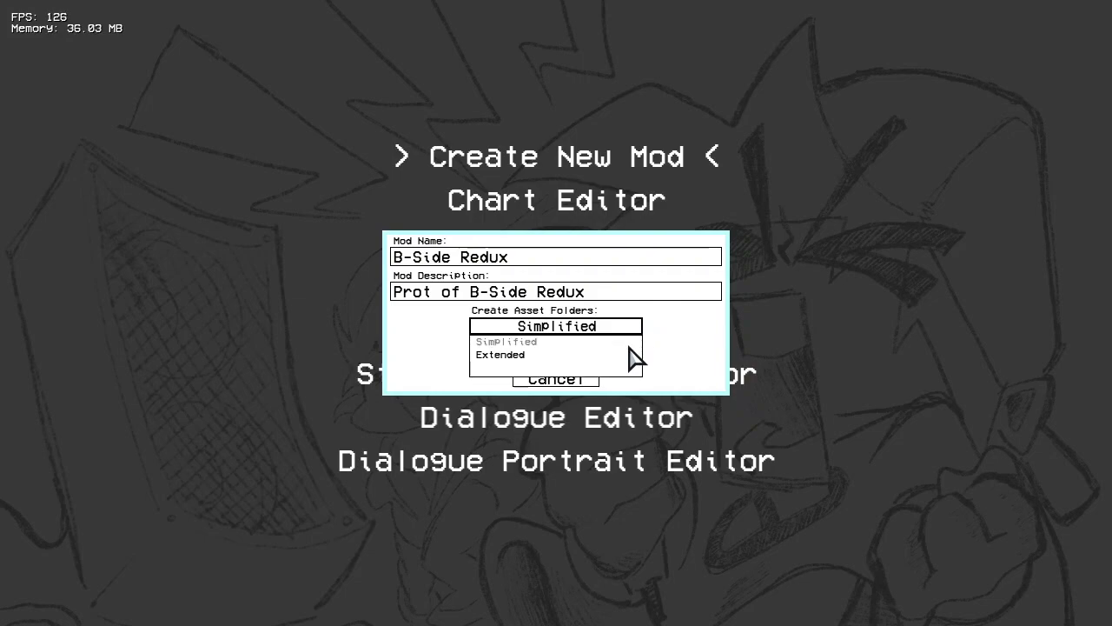
{"action": "left_click", "coordinate": [480, 342]}
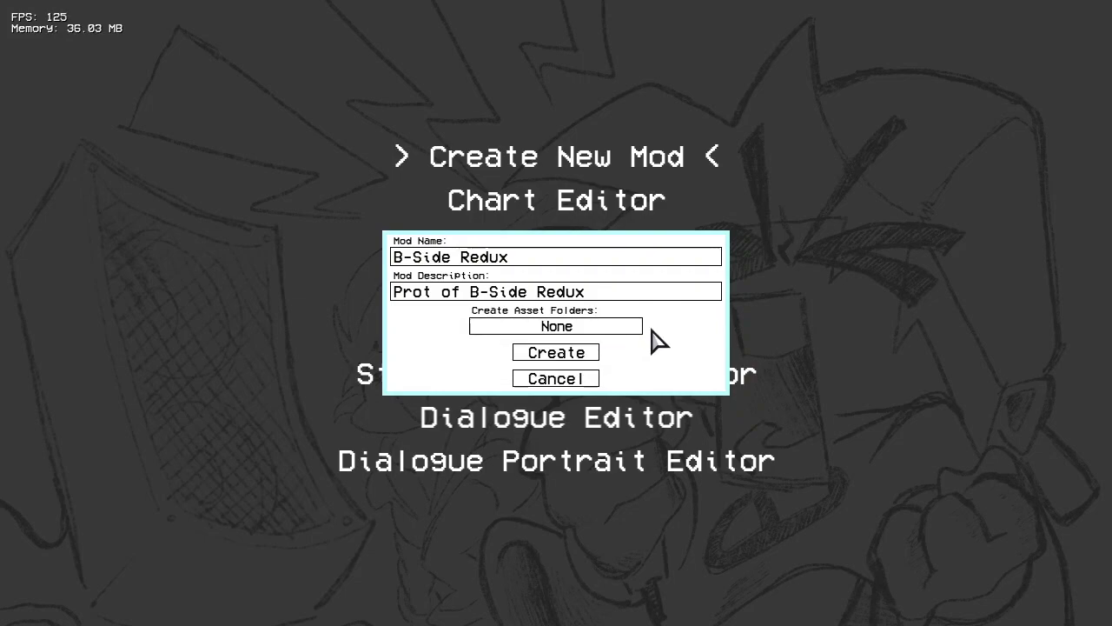
{"action": "left_click", "coordinate": [638, 329]}
{"action": "left_click", "coordinate": [633, 355]}
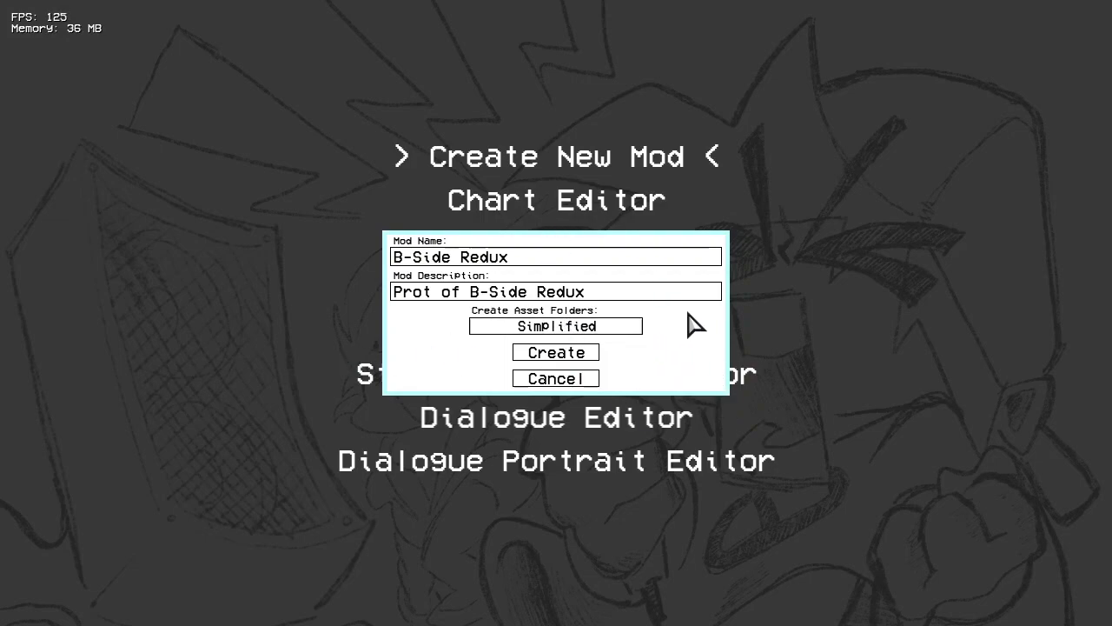
{"action": "left_click", "coordinate": [487, 330]}
{"action": "left_click", "coordinate": [491, 368]}
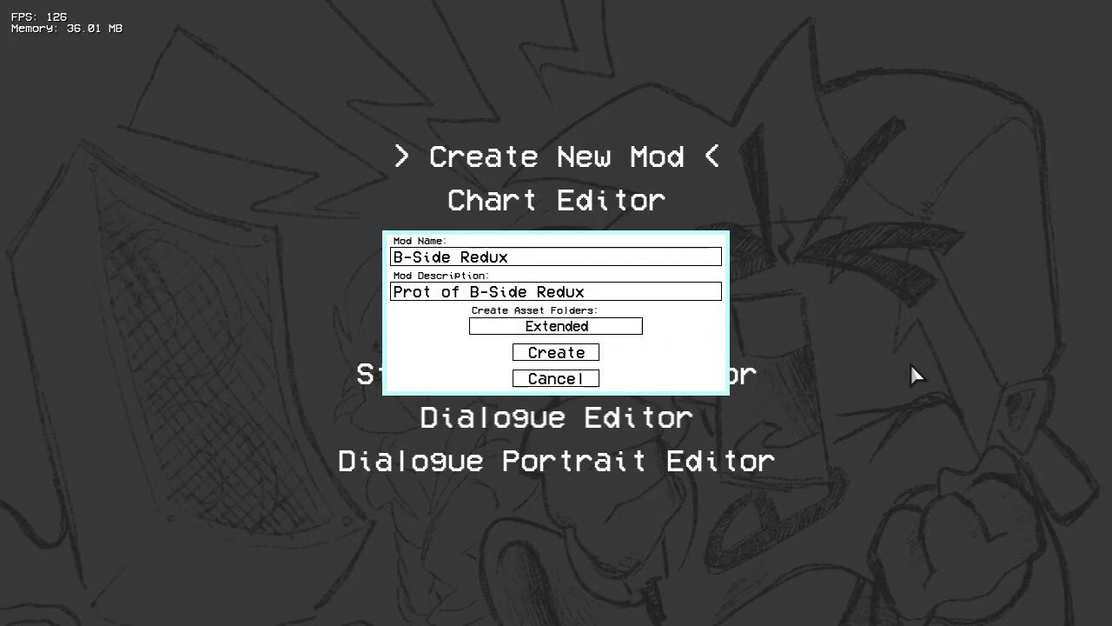
Step: Set the asset folder creation to Simplified and create the mod
{"action": "left_click", "coordinate": [616, 329]}
{"action": "left_click", "coordinate": [625, 355]}
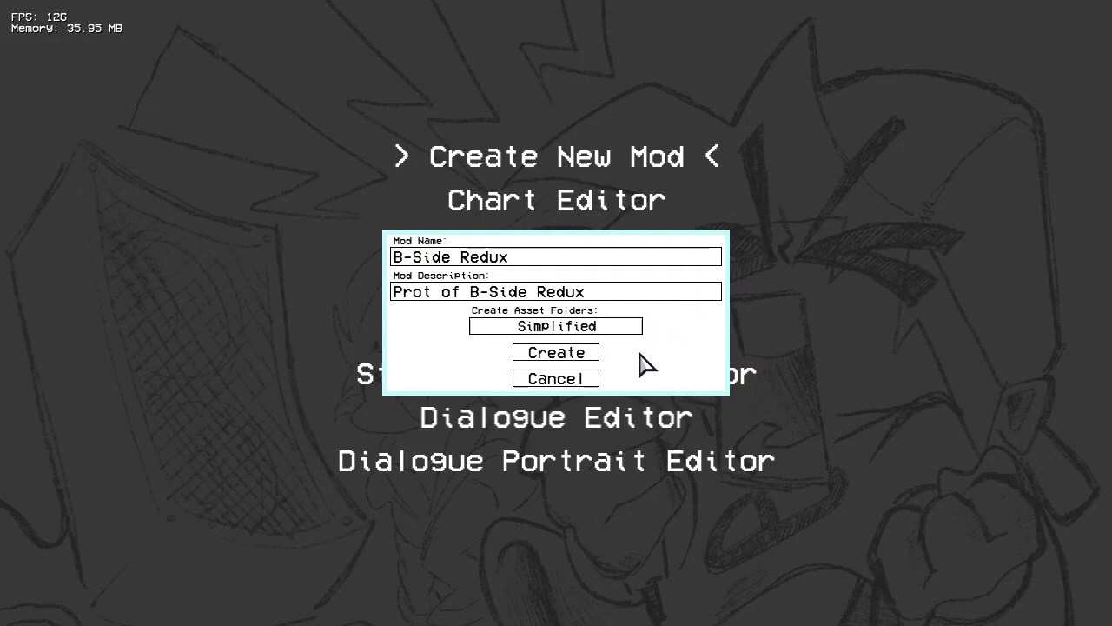
{"action": "left_click", "coordinate": [566, 355]}
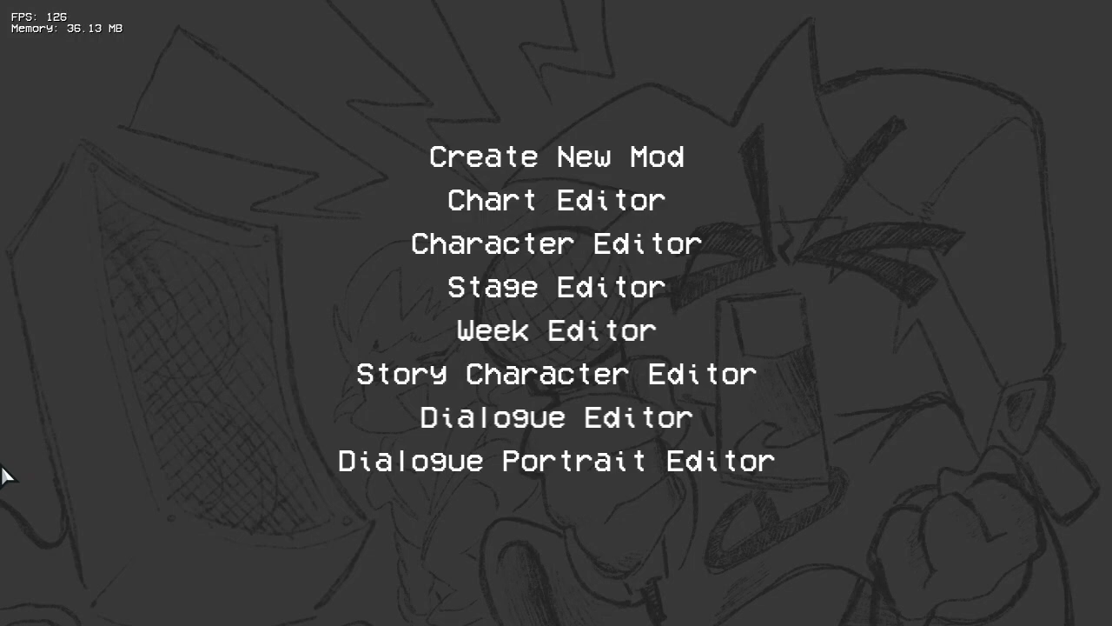
Step: Switch to File Explorer and open the bSideRedux folder inside the mods folder
{"action": "key", "text": "alt+Tab"}
{"action": "left_click_drag", "start_coordinate": [139, 70], "coordinate": [437, 32]}
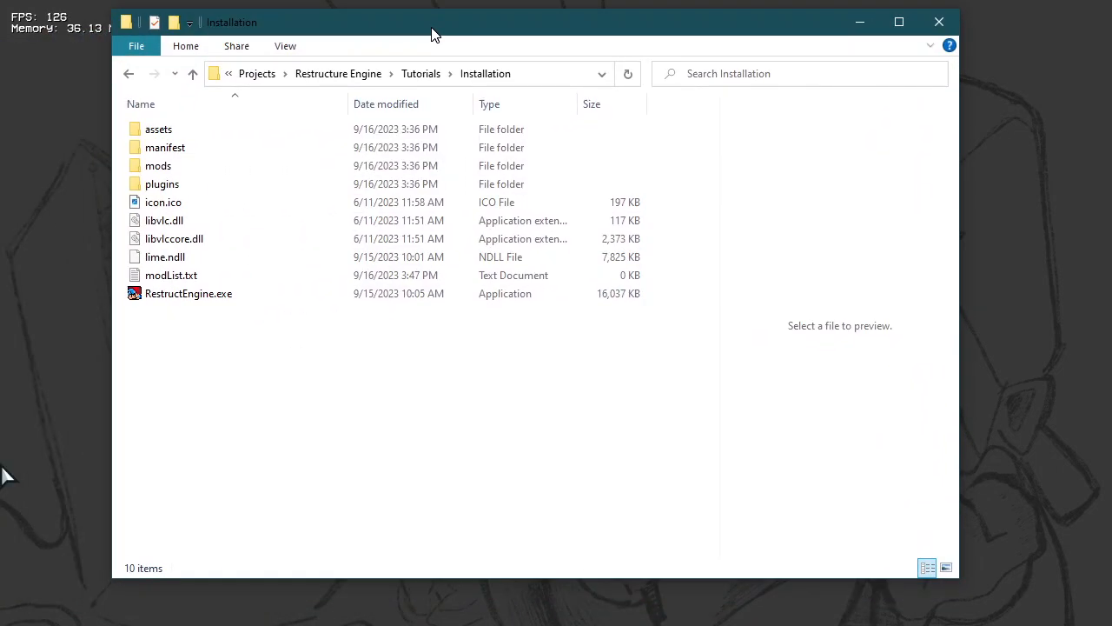
{"action": "double_click", "coordinate": [219, 166]}
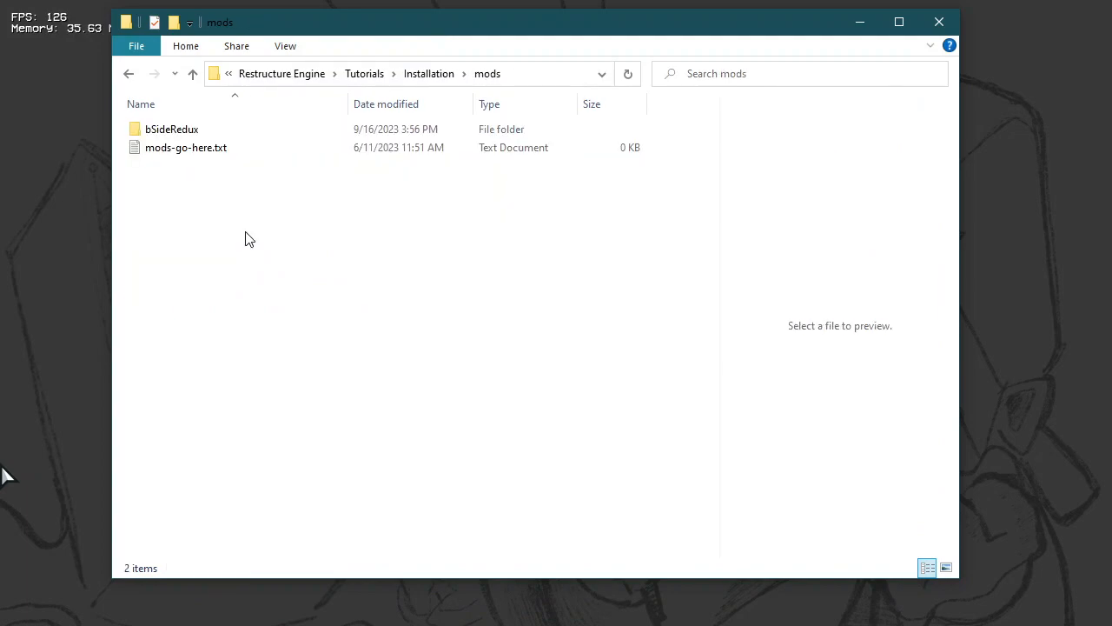
{"action": "double_click", "coordinate": [206, 133]}
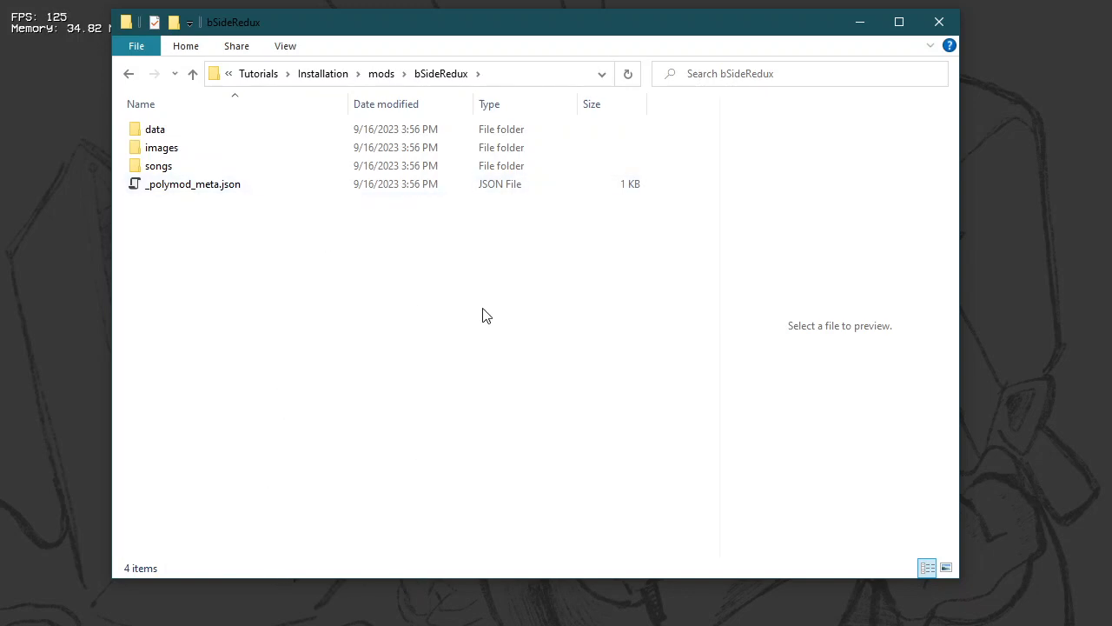
Step: Examine the subfolders generated inside the mod's images and data folders
{"action": "double_click", "coordinate": [200, 148]}
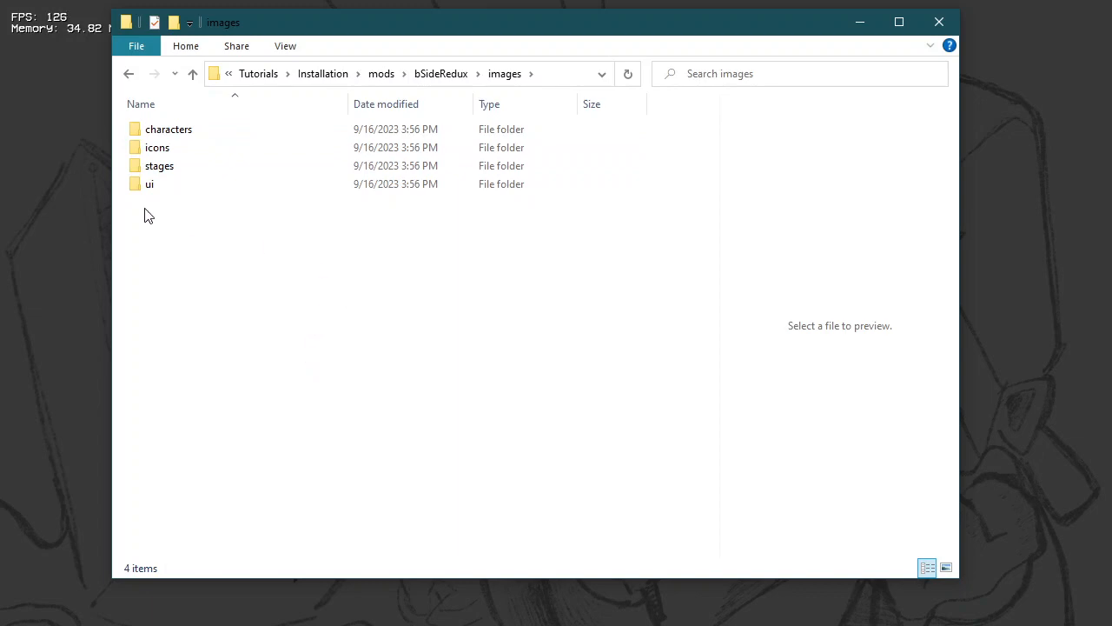
{"action": "left_click", "coordinate": [443, 77]}
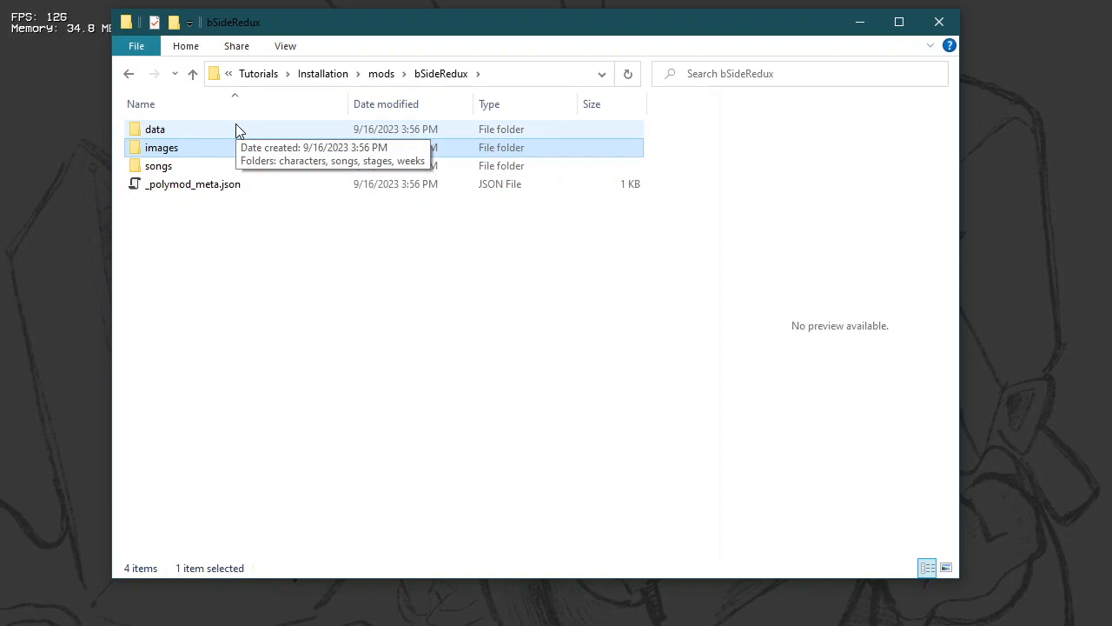
{"action": "double_click", "coordinate": [237, 130]}
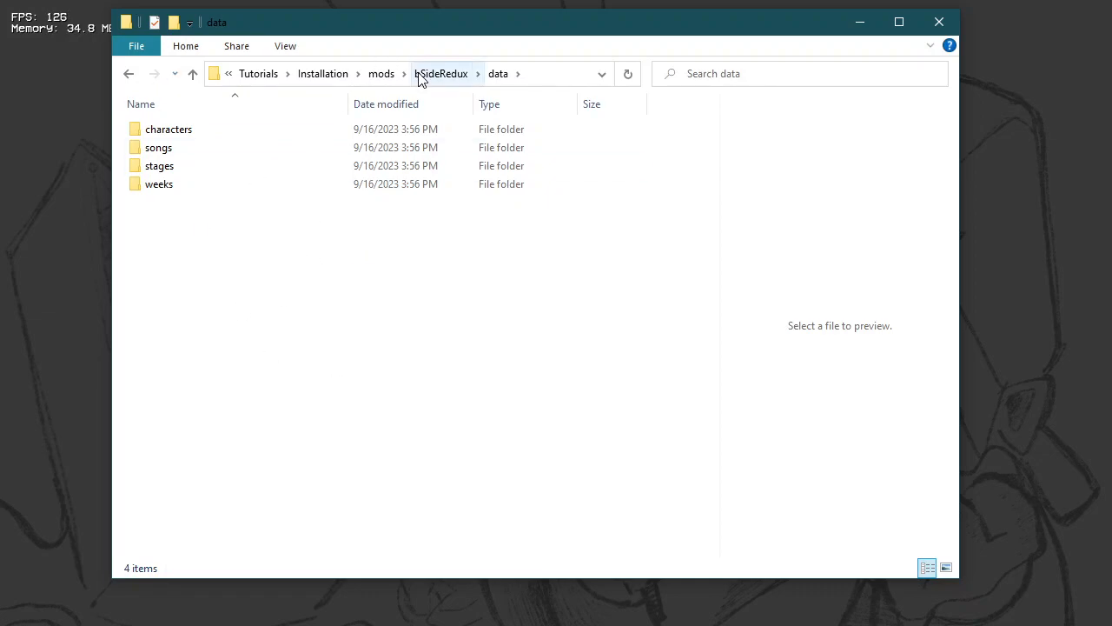
{"action": "left_click", "coordinate": [445, 75]}
Step: Create a new folder named bsideRedux inside the mod's images folder
{"action": "double_click", "coordinate": [199, 155]}
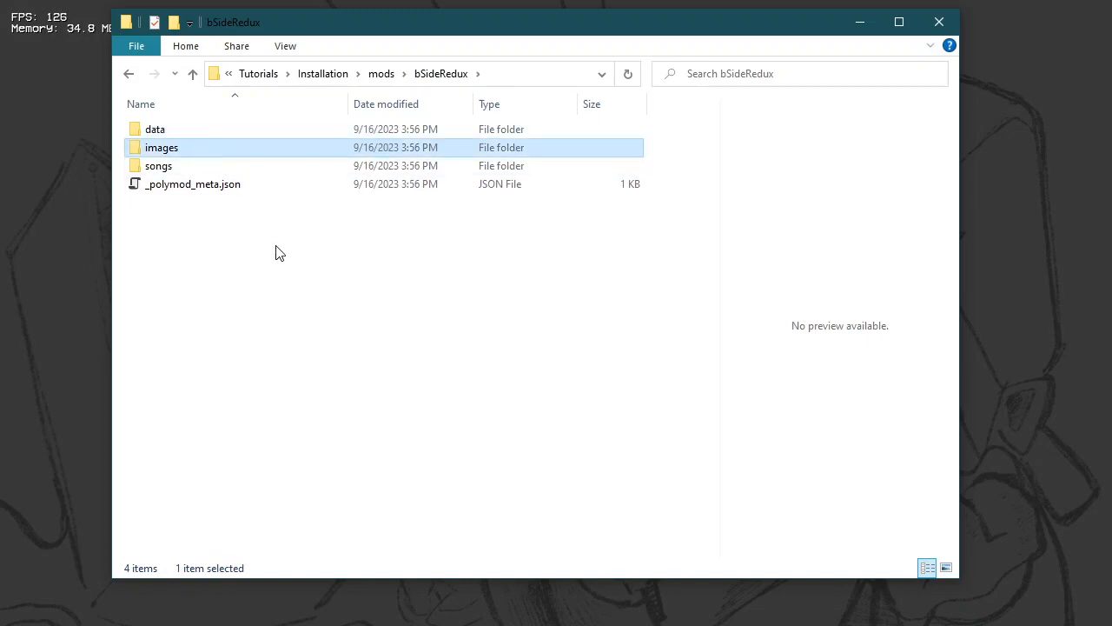
{"action": "right_click", "coordinate": [251, 259]}
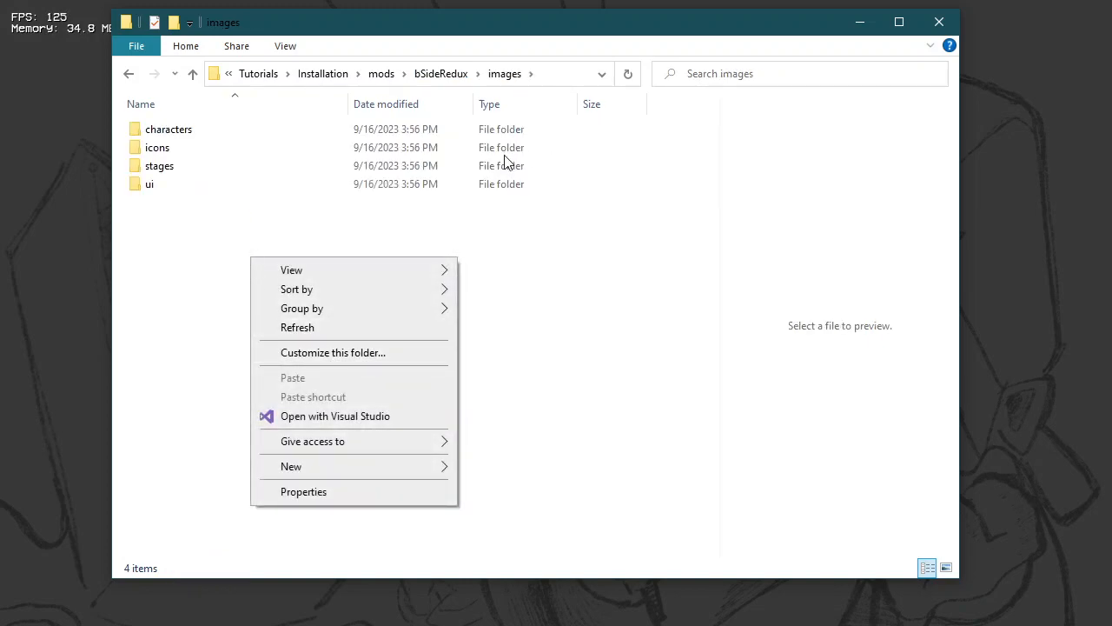
{"action": "left_click", "coordinate": [497, 239]}
{"action": "right_click", "coordinate": [251, 264]}
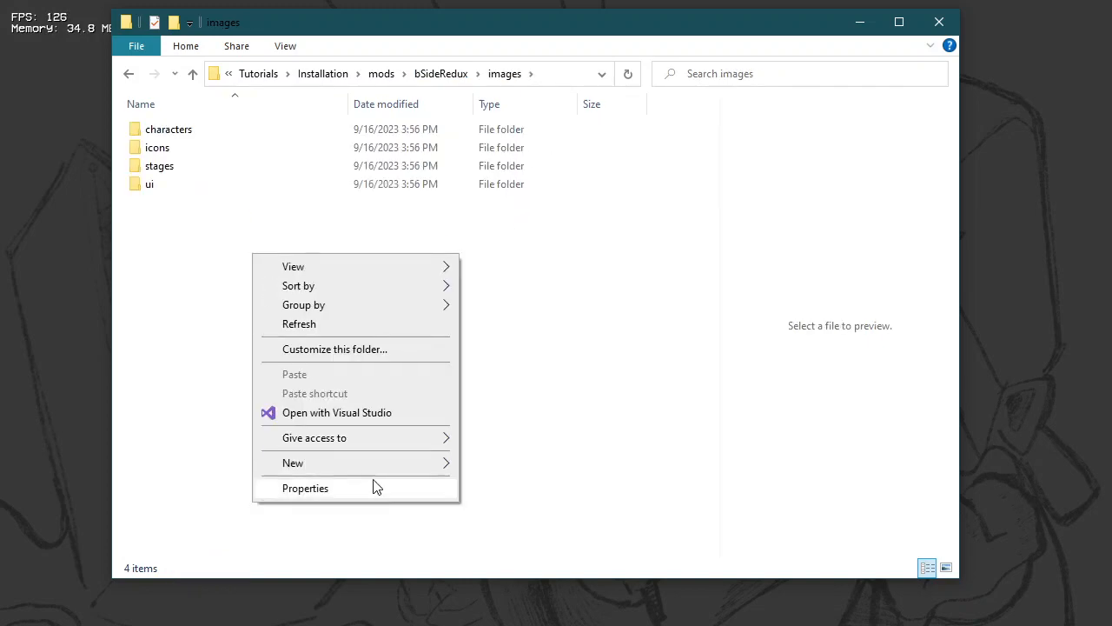
{"action": "mouse_move", "coordinate": [385, 472]}
{"action": "left_click", "coordinate": [485, 460]}
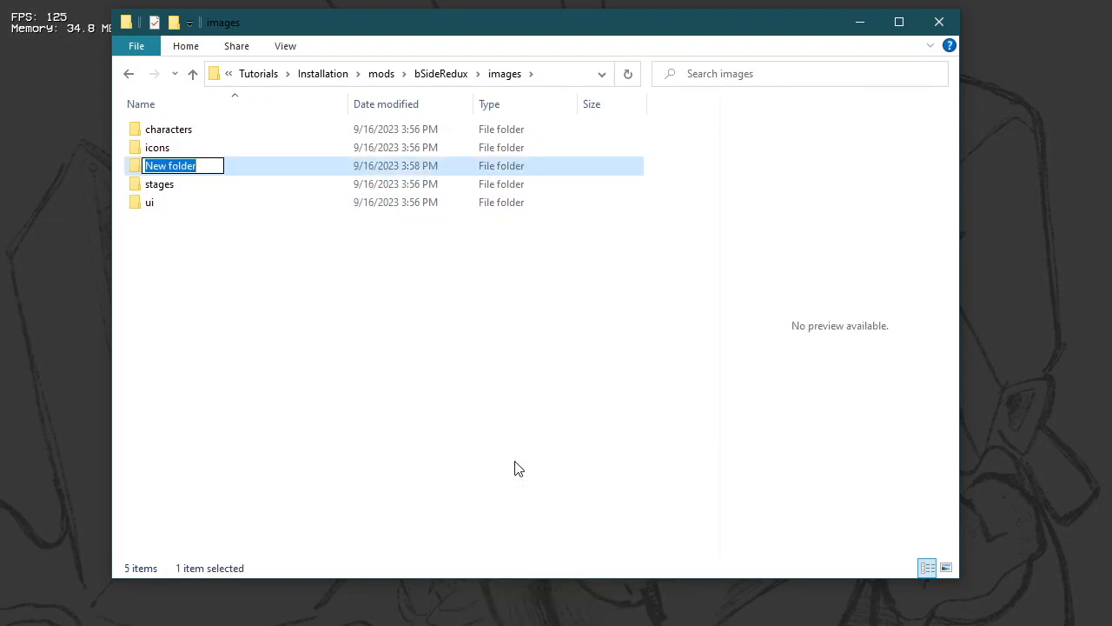
{"action": "type", "text": "bs"}
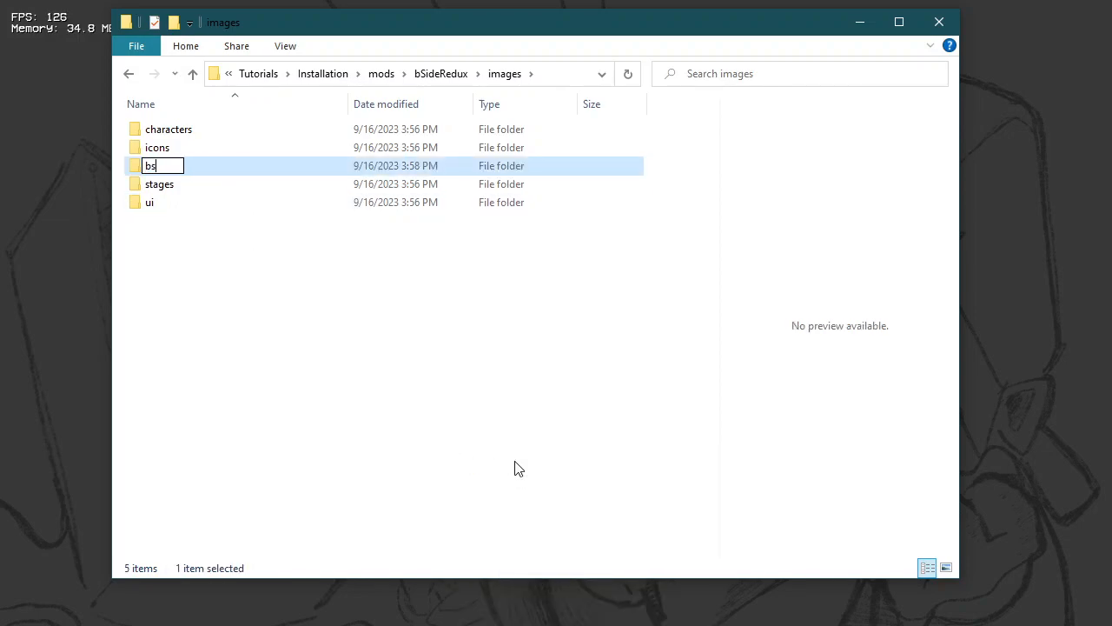
{"action": "type", "text": "ideRedux"}
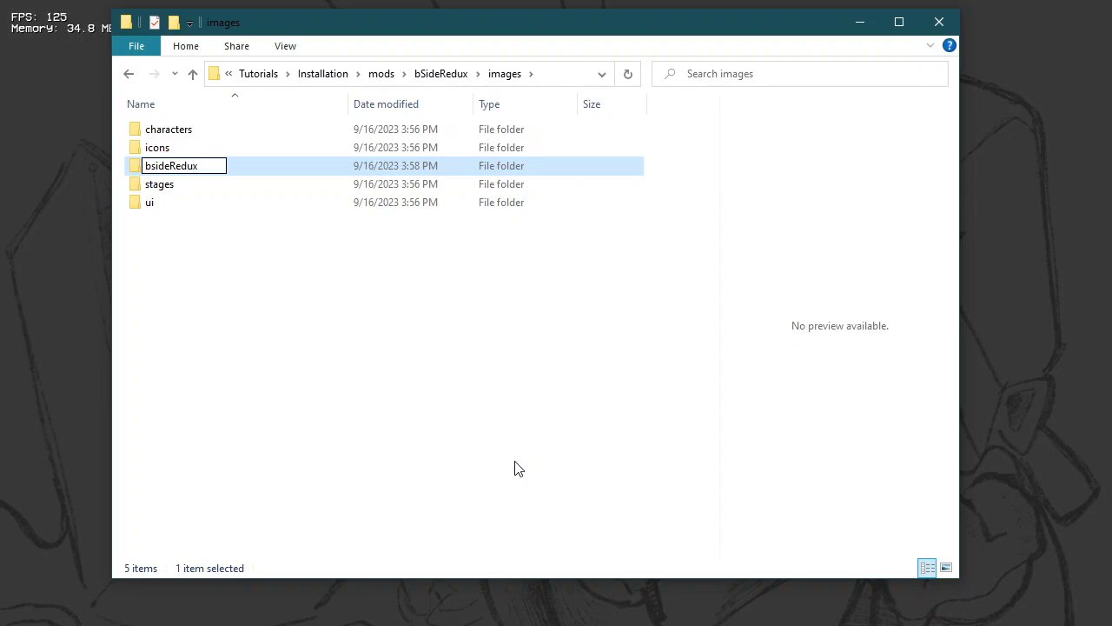
{"action": "left_click", "coordinate": [231, 163]}
Step: Move the characters, icons and stages folders into images/bsideRedux and check the contents of that folder
{"action": "left_click", "coordinate": [195, 147]}
{"action": "left_click_drag", "start_coordinate": [713, 198], "coordinate": [332, 141]}
{"action": "left_click_drag", "start_coordinate": [332, 143], "coordinate": [275, 131]}
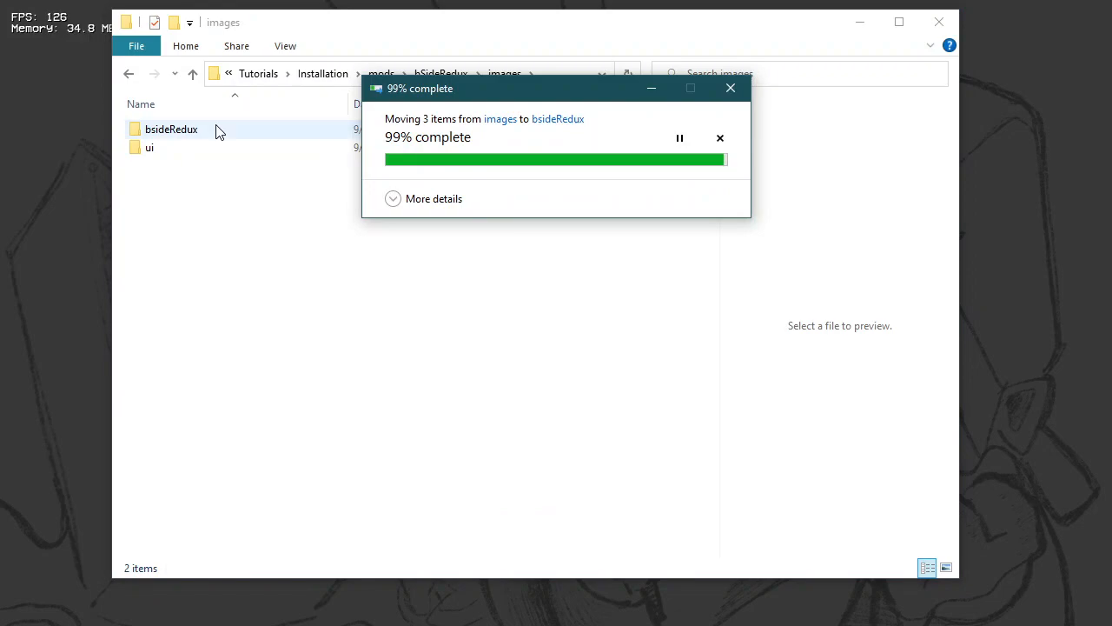
{"action": "left_click", "coordinate": [174, 135]}
{"action": "double_click", "coordinate": [174, 135]}
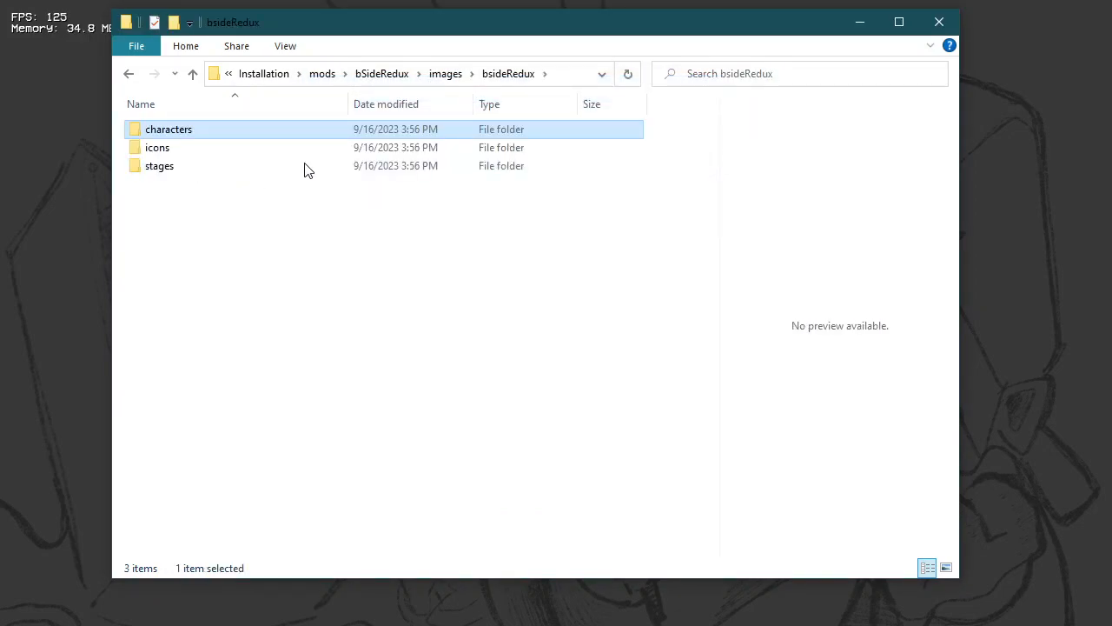
{"action": "left_click", "coordinate": [462, 75]}
Step: Create a folder named bsideRedux inside the mod's data/characters folder
{"action": "key", "text": "F2"}
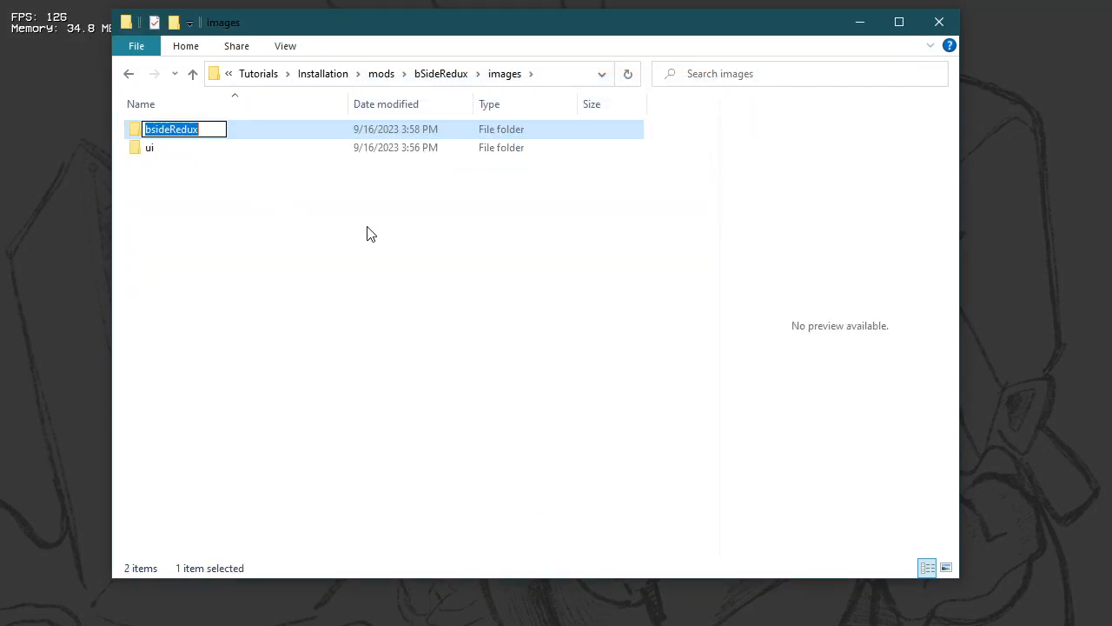
{"action": "key", "text": "Escape"}
{"action": "left_click", "coordinate": [452, 74]}
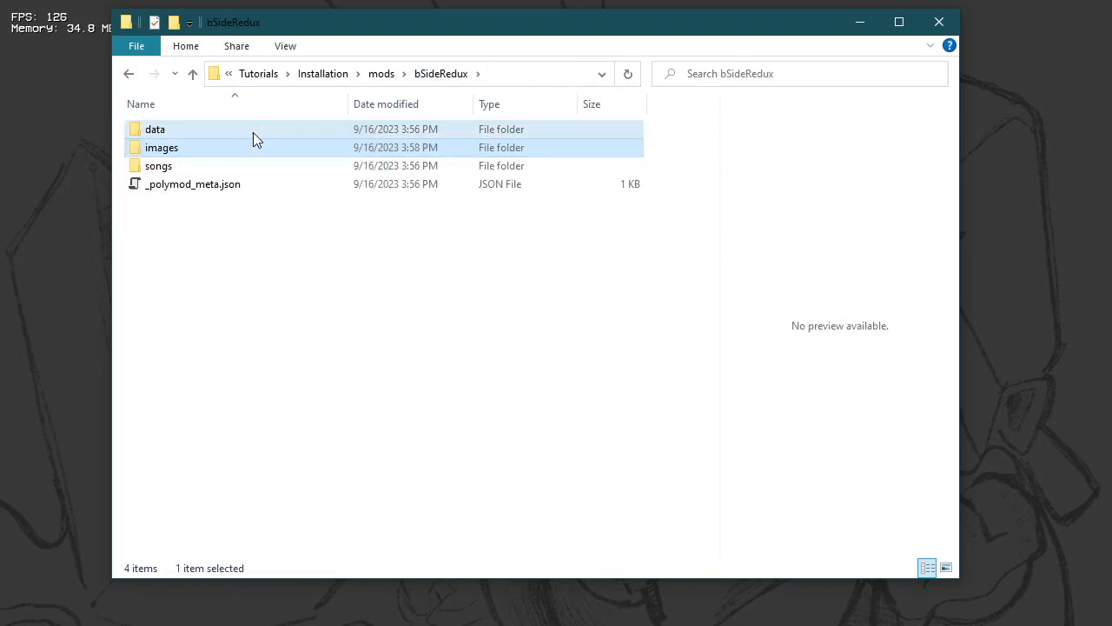
{"action": "left_click", "coordinate": [253, 132]}
{"action": "key", "text": "Return"}
{"action": "left_click", "coordinate": [228, 132]}
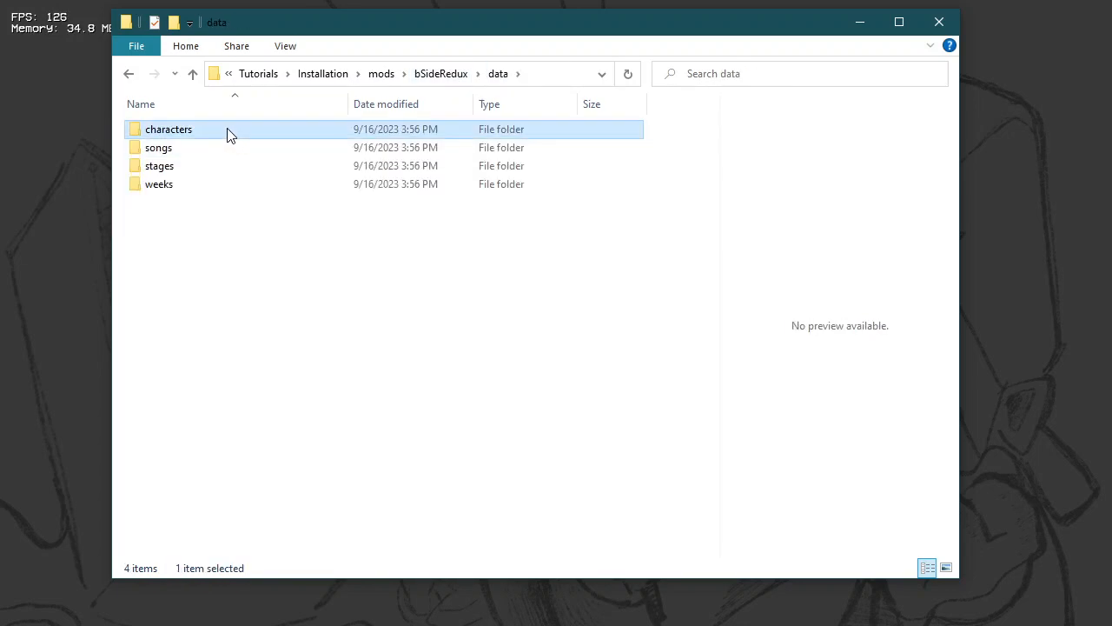
{"action": "key", "text": "Return"}
{"action": "right_click", "coordinate": [220, 198]}
{"action": "mouse_move", "coordinate": [390, 419]}
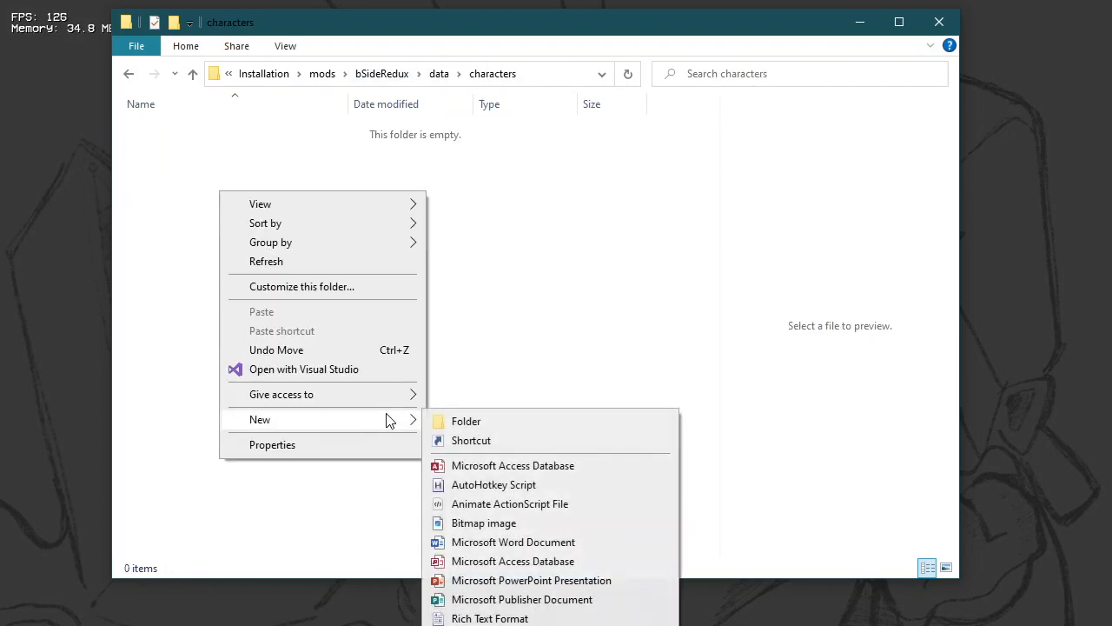
{"action": "left_click", "coordinate": [507, 421]}
{"action": "type", "text": "bsideRedux"}
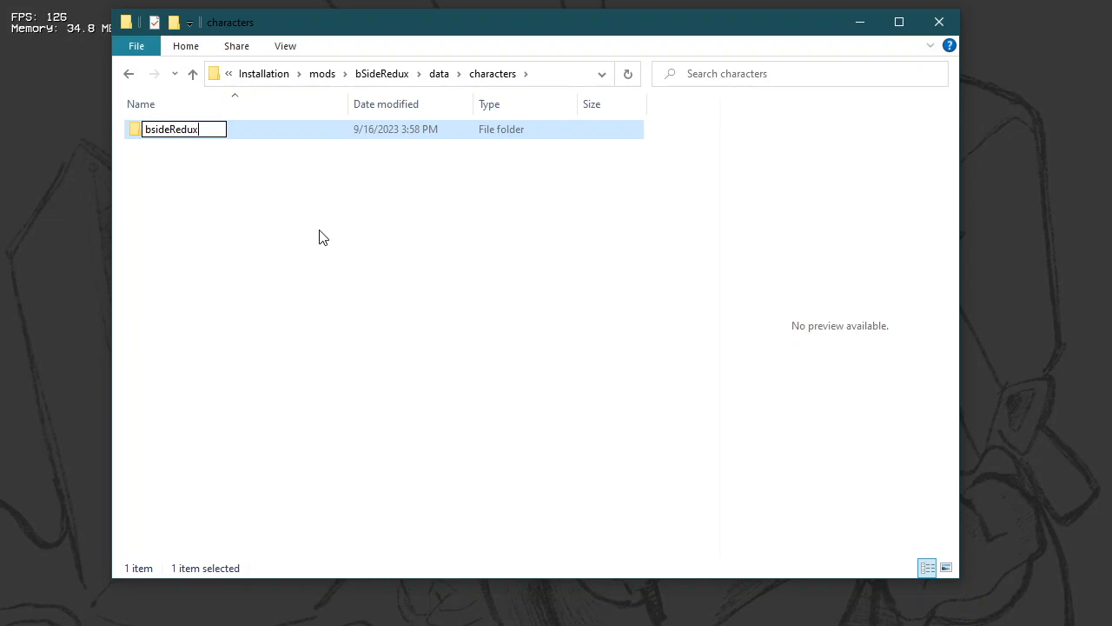
{"action": "key", "text": "Return"}
{"action": "left_click", "coordinate": [439, 169]}
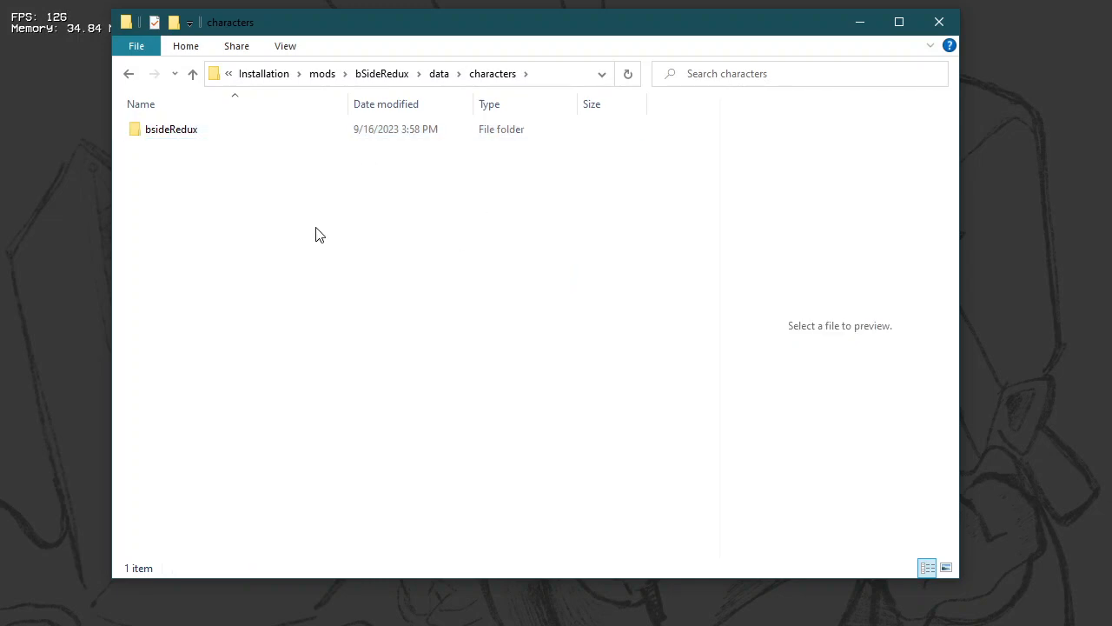
Step: Copy the bsideRedux folder from data/characters into data/songs
{"action": "left_click_drag", "start_coordinate": [316, 229], "coordinate": [332, 102]}
{"action": "left_click", "coordinate": [412, 223]}
{"action": "left_click", "coordinate": [439, 73]}
{"action": "double_click", "coordinate": [212, 153]}
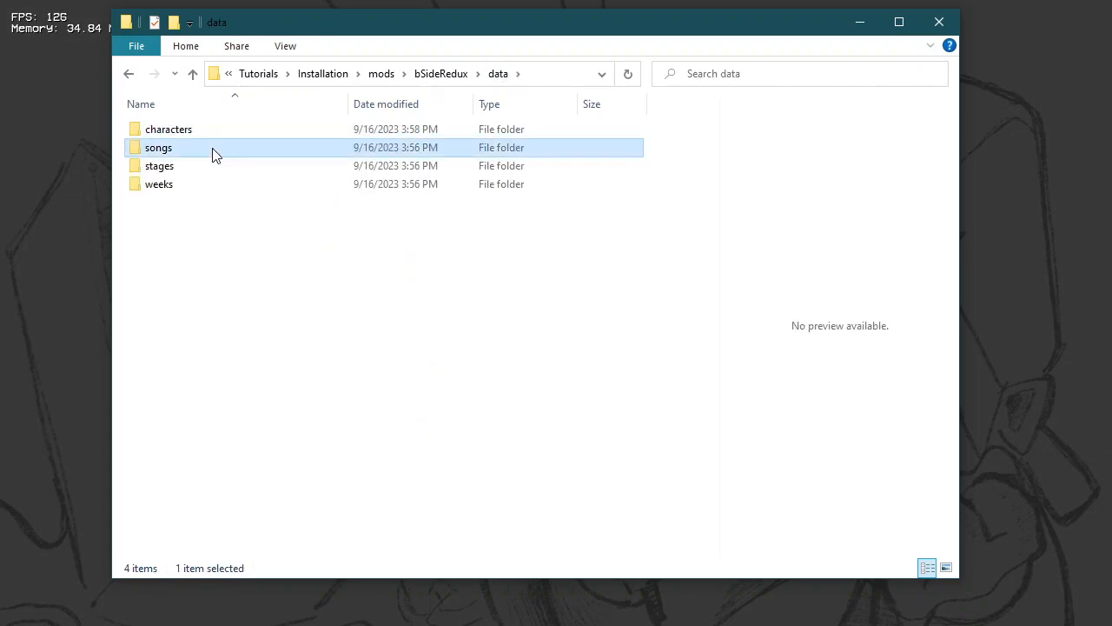
{"action": "left_click", "coordinate": [439, 73]}
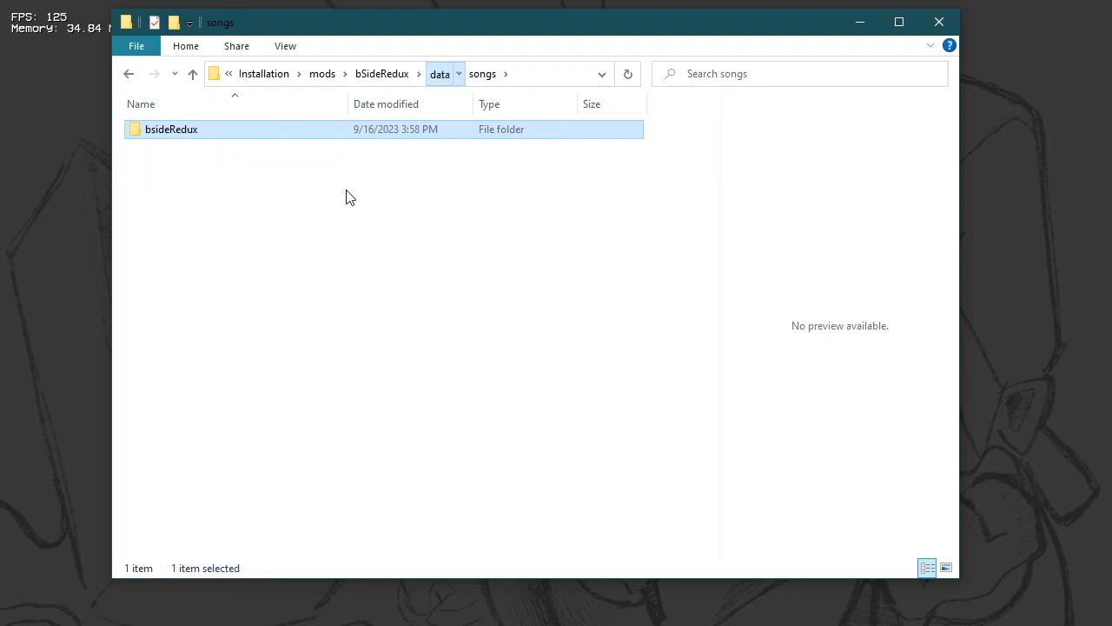
Step: Paste the copied bsideRedux folder into the stages and weeks folders under data
{"action": "left_click", "coordinate": [196, 168]}
{"action": "double_click", "coordinate": [324, 174]}
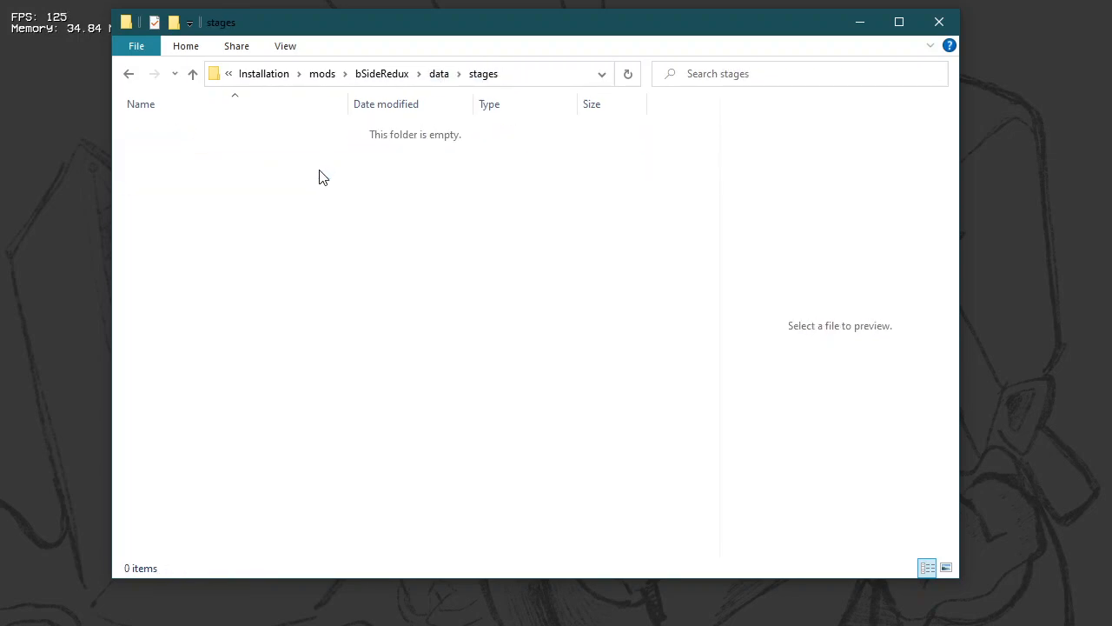
{"action": "left_click", "coordinate": [439, 73]}
{"action": "double_click", "coordinate": [188, 189]}
{"action": "left_click", "coordinate": [397, 75]}
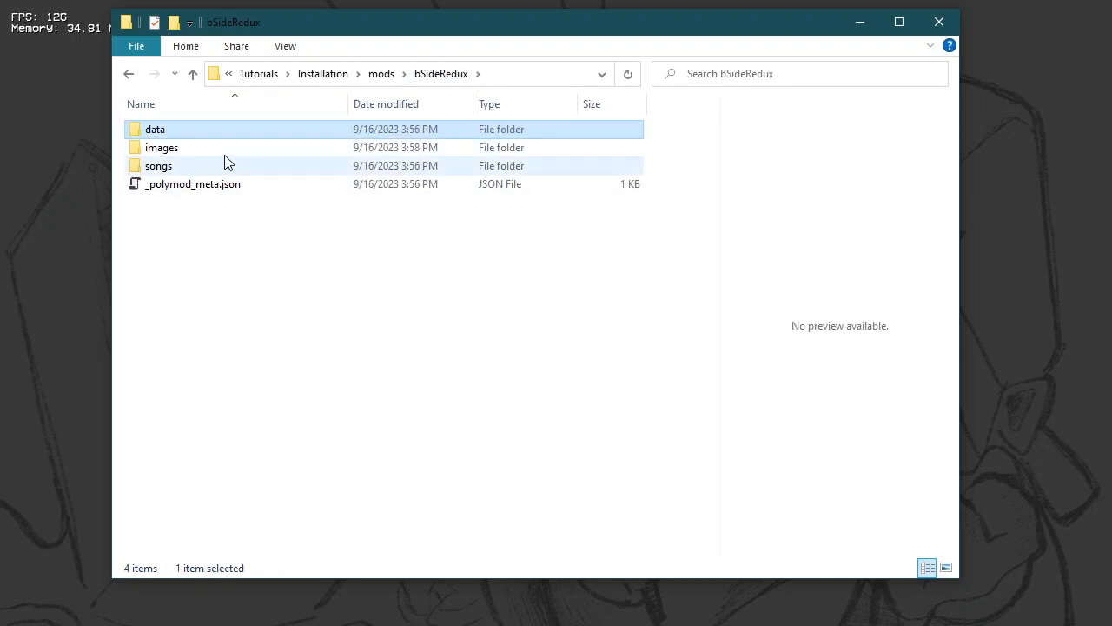
Step: Paste the bsideRedux folder into the mod's top-level songs folder and go back to the Installation folder
{"action": "double_click", "coordinate": [241, 167]}
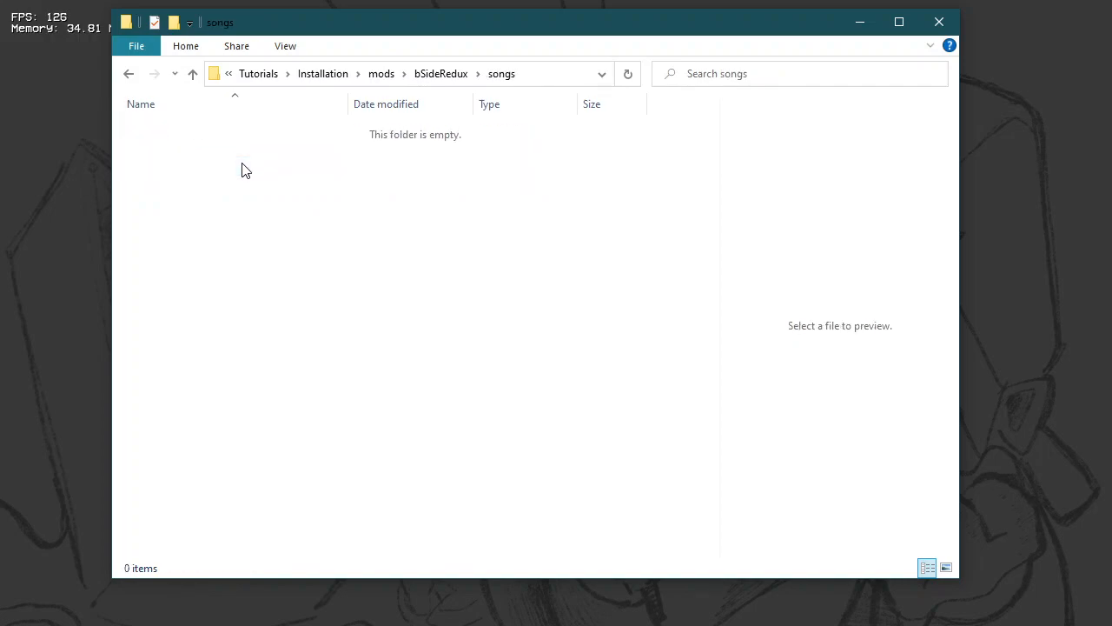
{"action": "key", "text": "ctrl+v"}
{"action": "left_click", "coordinate": [298, 199]}
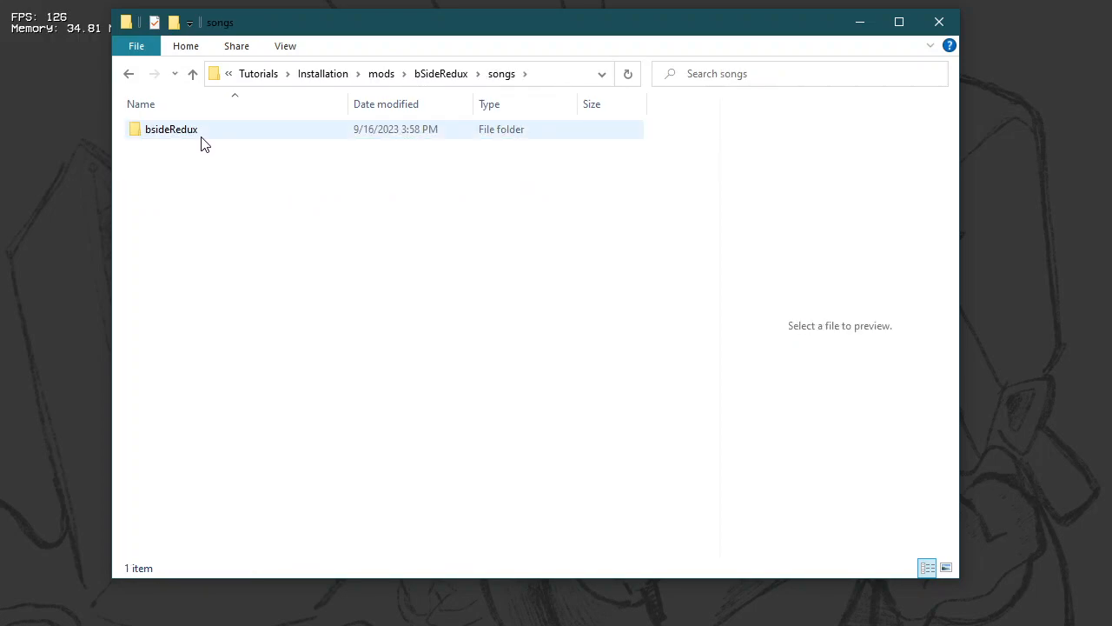
{"action": "left_click", "coordinate": [439, 77]}
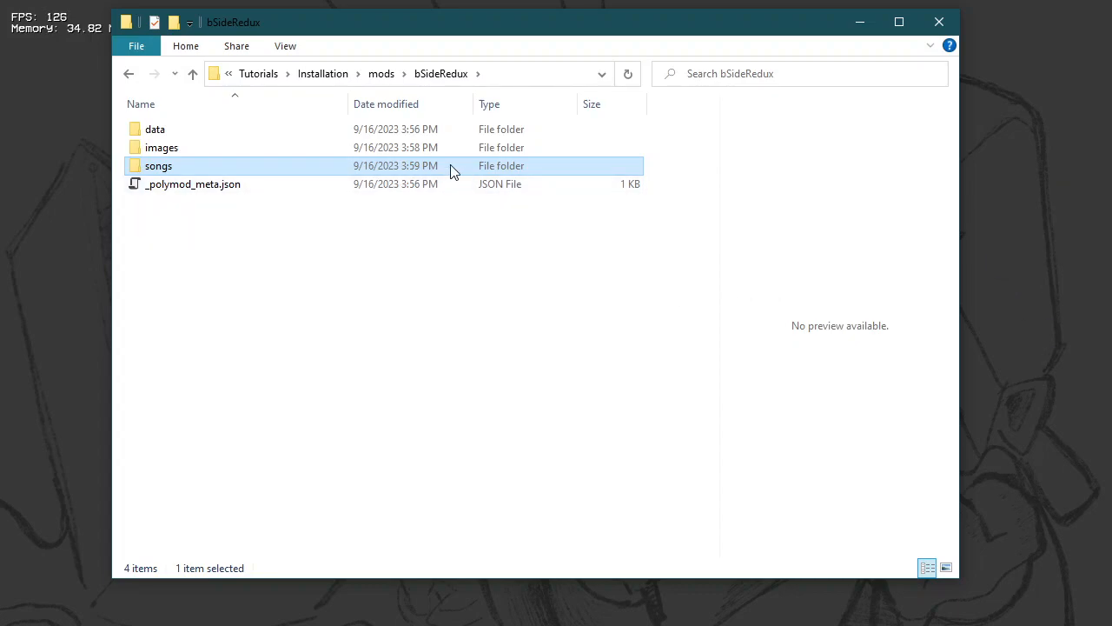
{"action": "left_click", "coordinate": [337, 75]}
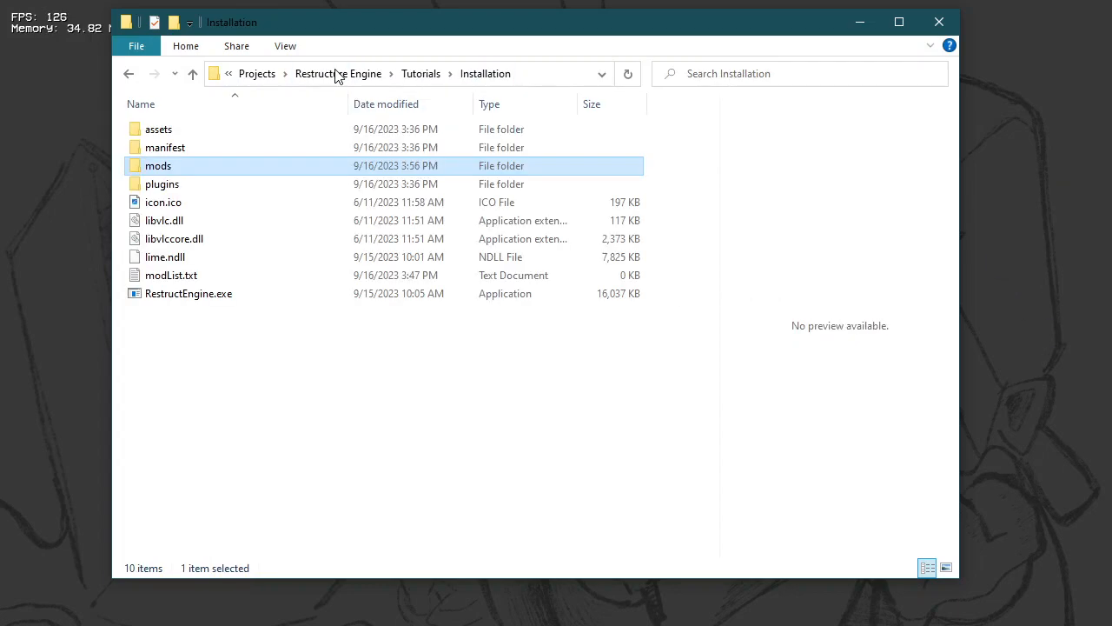
{"action": "left_click", "coordinate": [351, 354]}
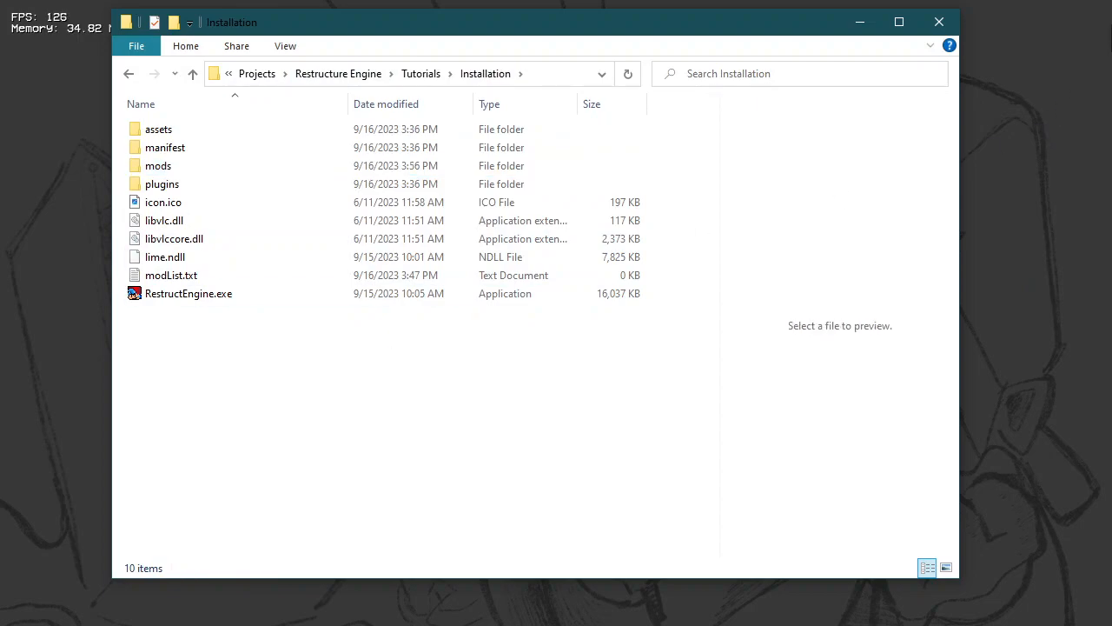
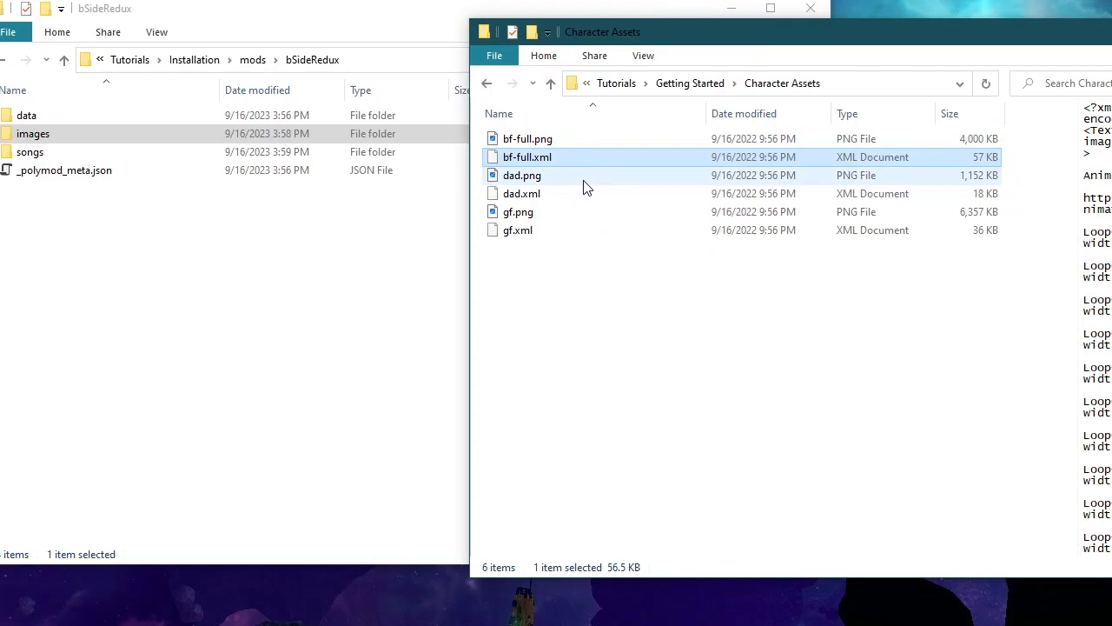
Step: Look through the character asset files and return to the Getting Started folder
{"action": "left_click", "coordinate": [684, 298]}
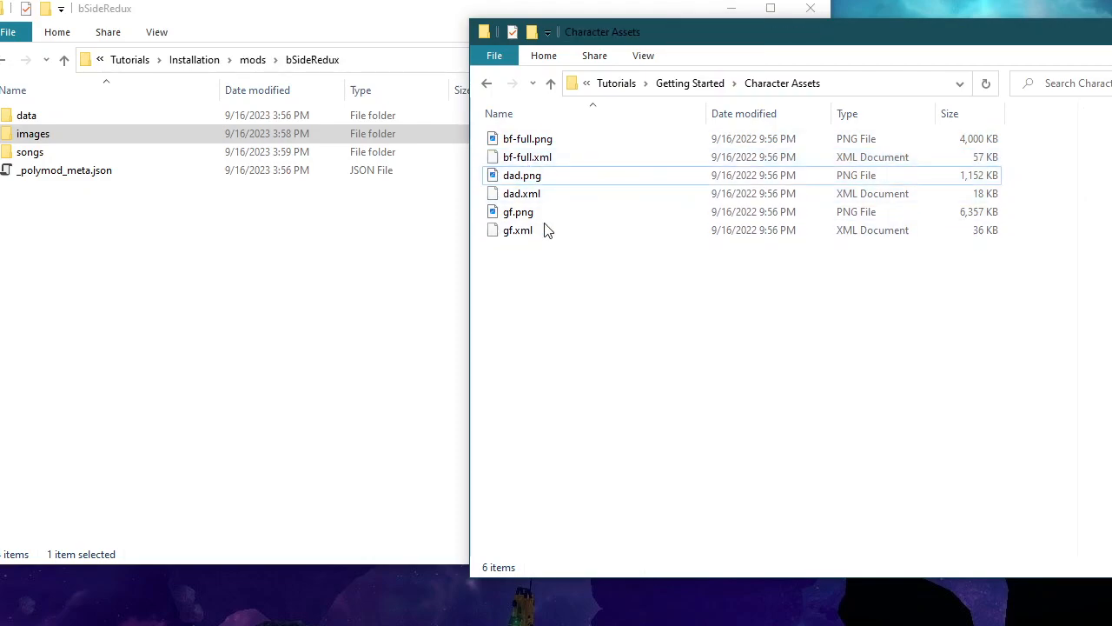
{"action": "left_click", "coordinate": [616, 213]}
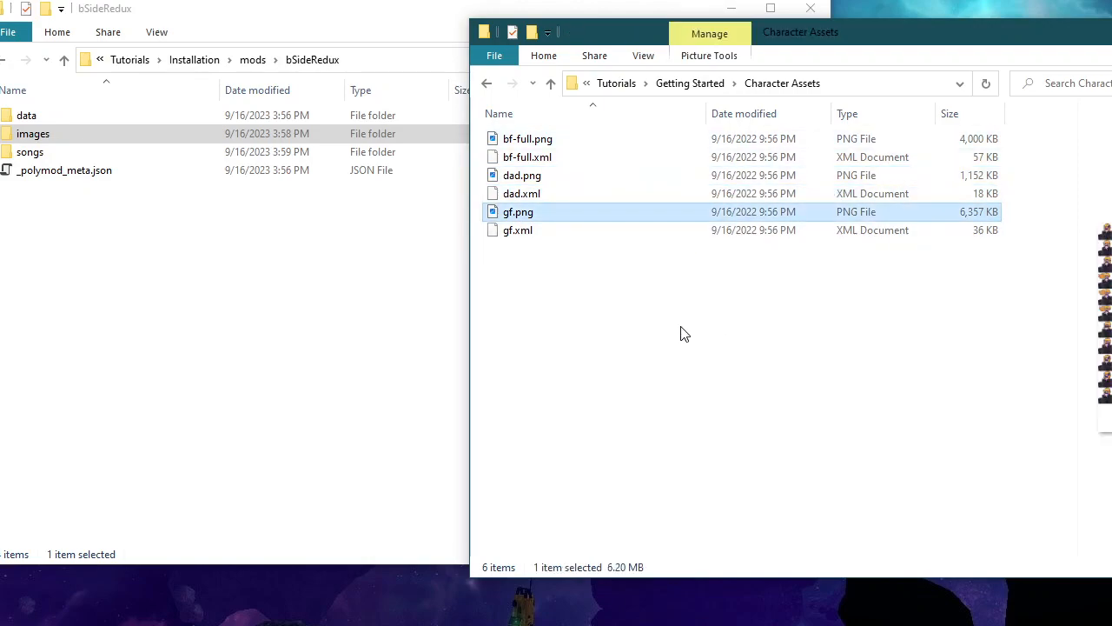
{"action": "left_click", "coordinate": [695, 83]}
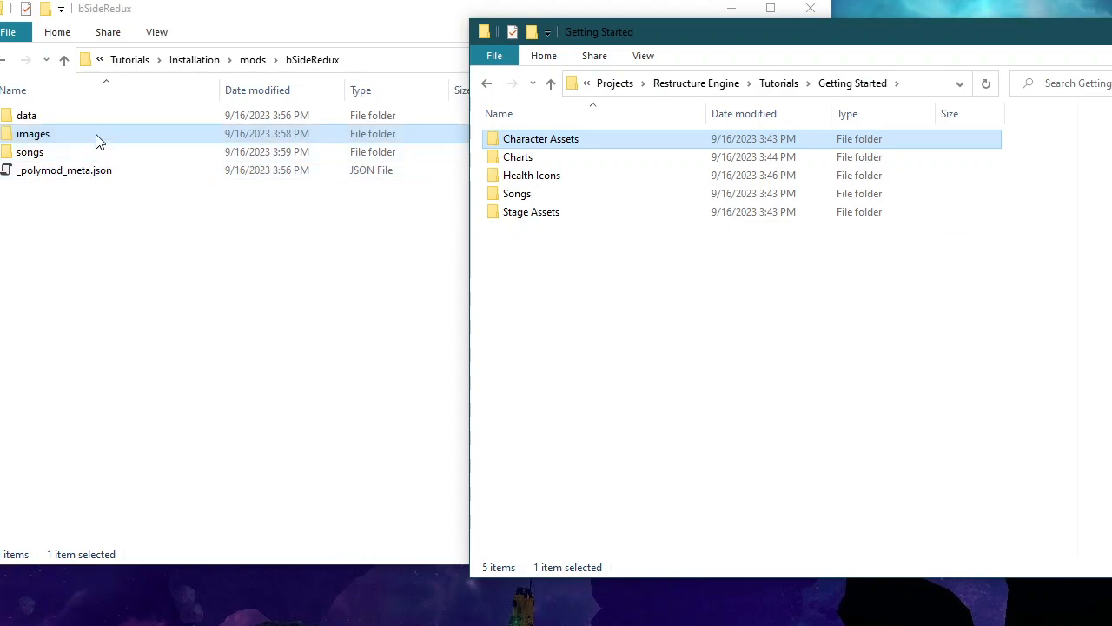
Step: Open the characters folder inside the mod's images/bsideRedux folder
{"action": "left_click", "coordinate": [156, 145]}
{"action": "double_click", "coordinate": [156, 145]}
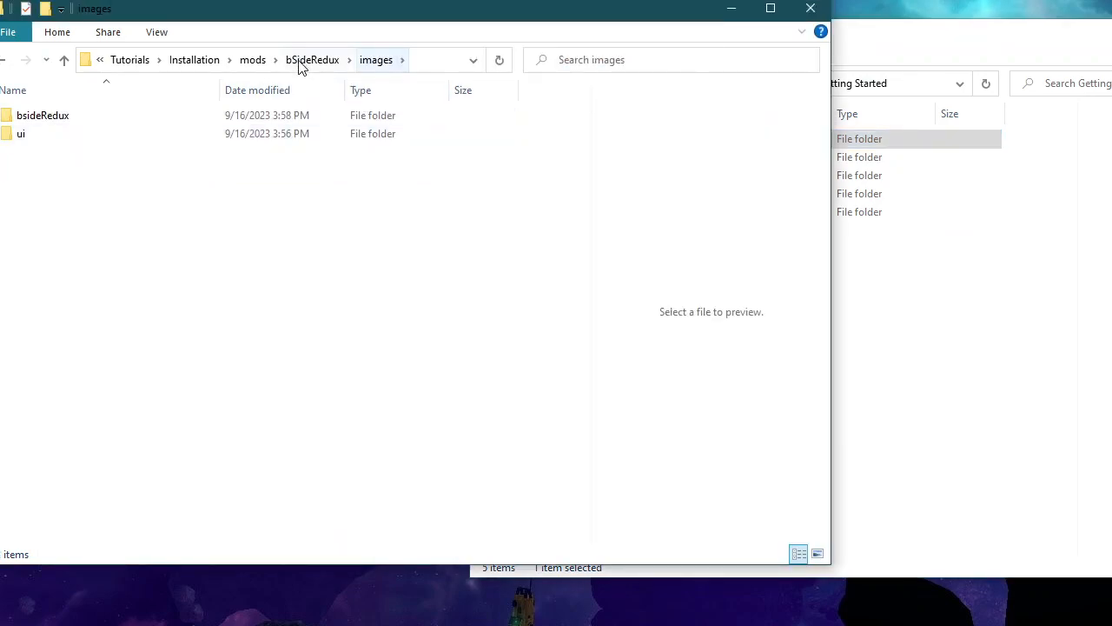
{"action": "left_click", "coordinate": [257, 65]}
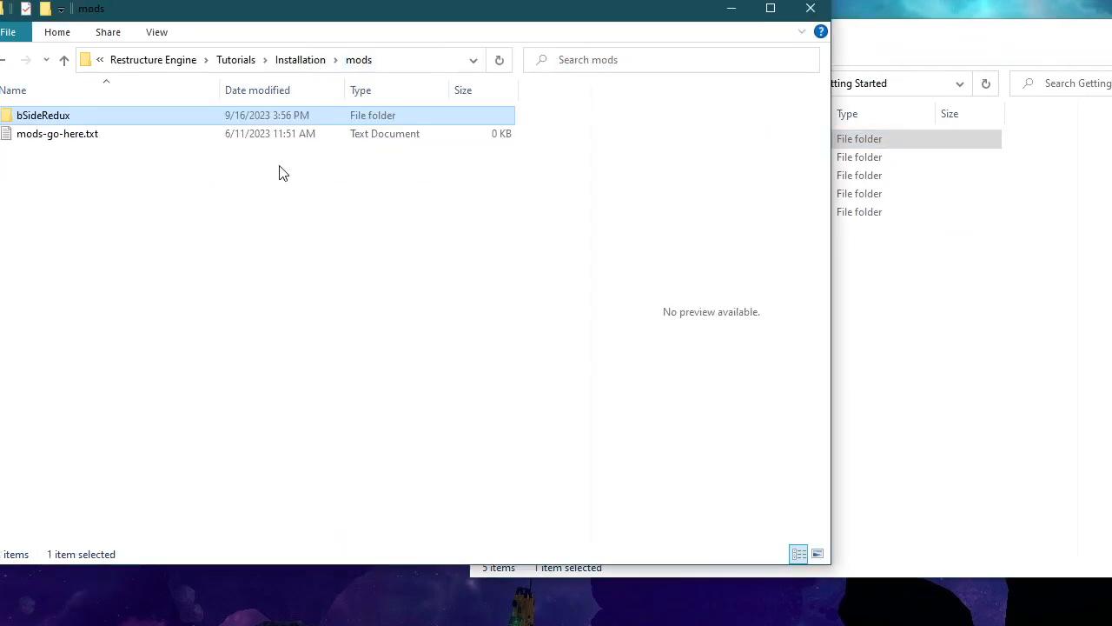
{"action": "double_click", "coordinate": [81, 114]}
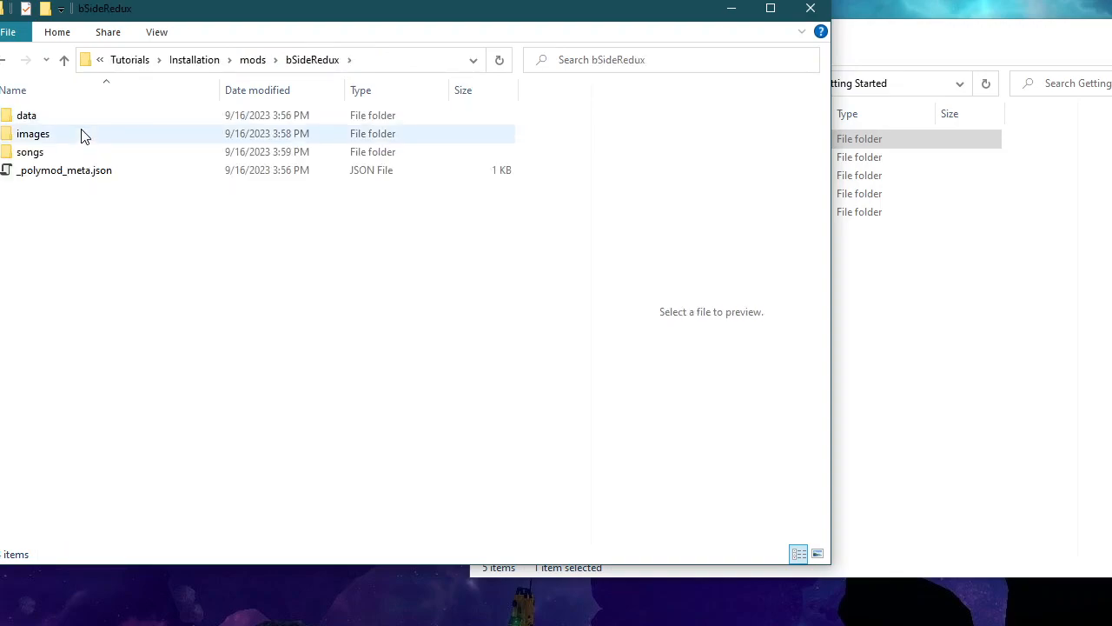
{"action": "double_click", "coordinate": [81, 136]}
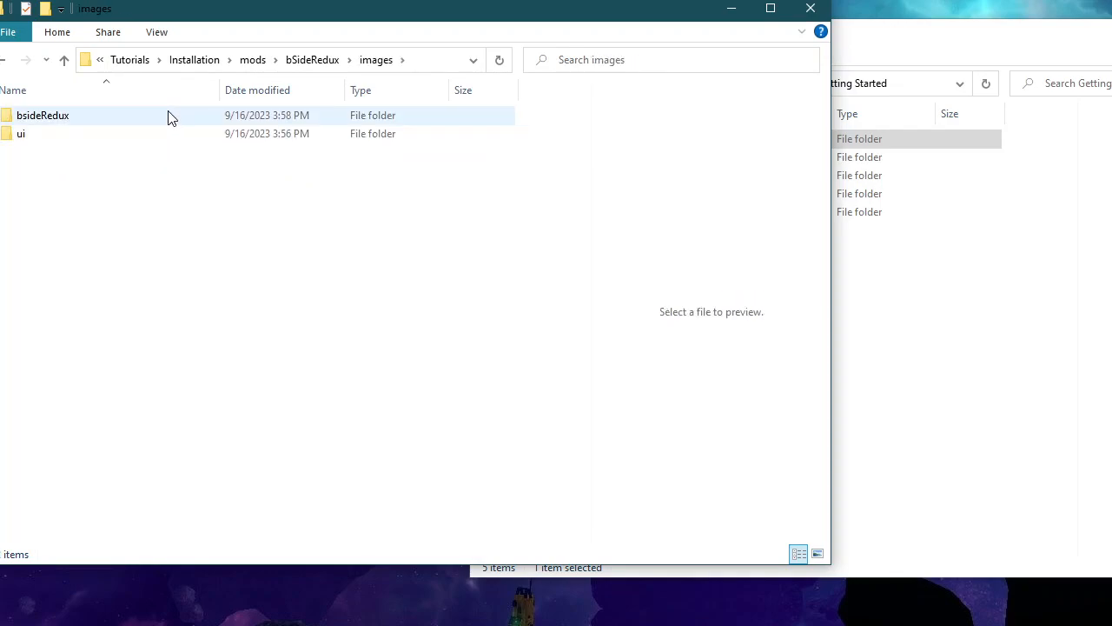
{"action": "left_click_drag", "start_coordinate": [222, 21], "coordinate": [395, 50]}
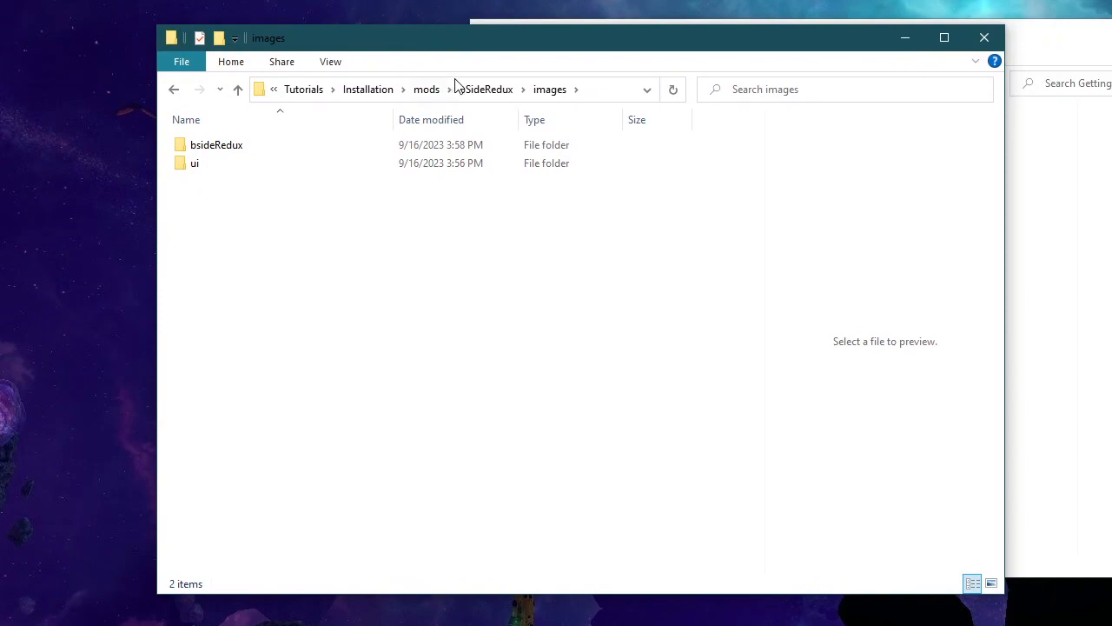
{"action": "double_click", "coordinate": [274, 148]}
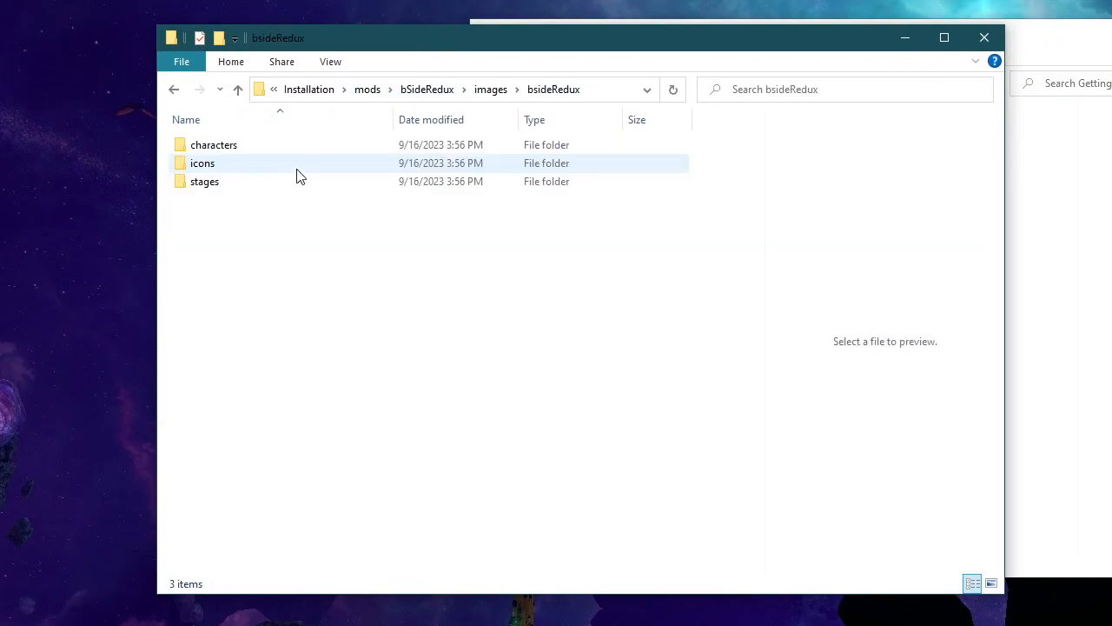
{"action": "left_click", "coordinate": [278, 154]}
{"action": "right_click", "coordinate": [279, 149]}
{"action": "left_click", "coordinate": [223, 149]}
{"action": "double_click", "coordinate": [222, 148]}
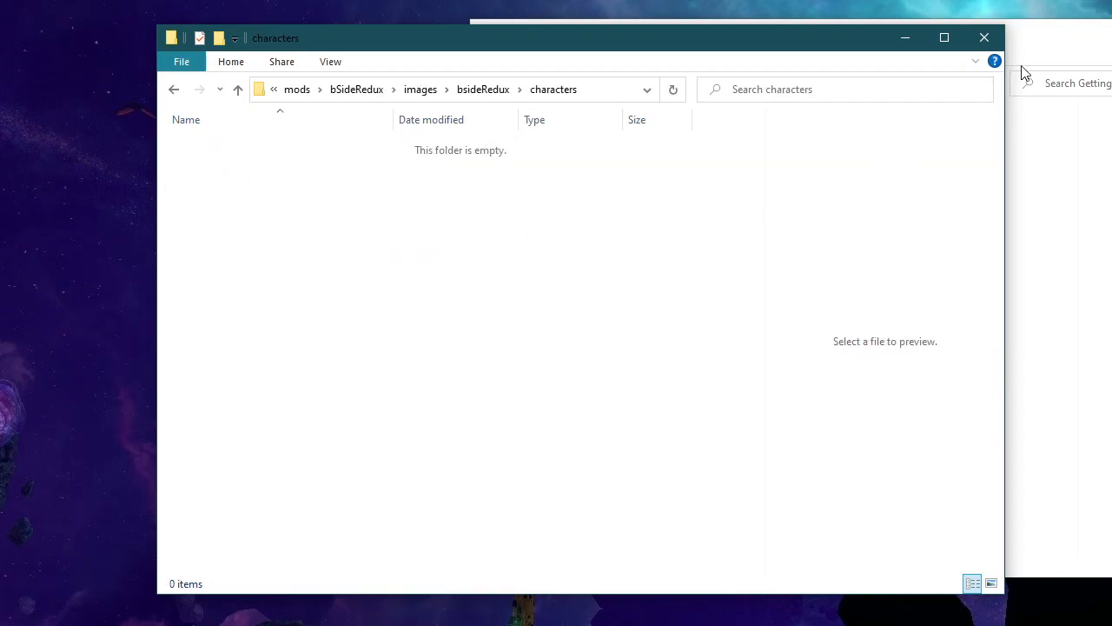
Step: Move all bf-full, dad and gf PNG and XML files from Character Assets into the mod's images/bsideRedux/characters folder
{"action": "left_click", "coordinate": [1071, 56]}
{"action": "double_click", "coordinate": [598, 141]}
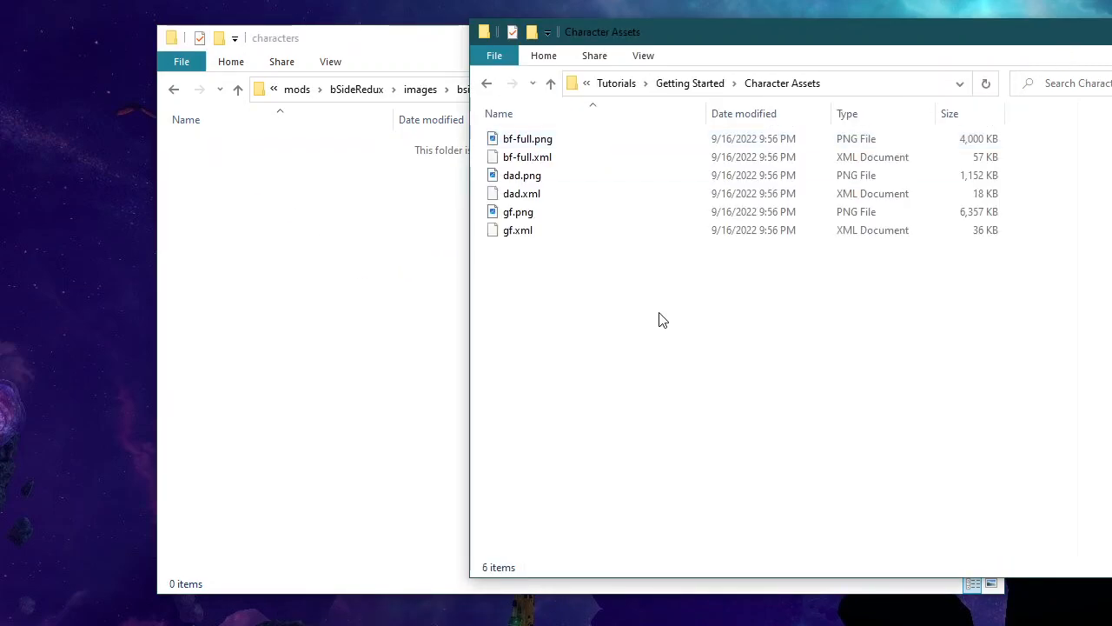
{"action": "key", "text": "ctrl+a"}
{"action": "left_click_drag", "start_coordinate": [552, 178], "coordinate": [355, 281]}
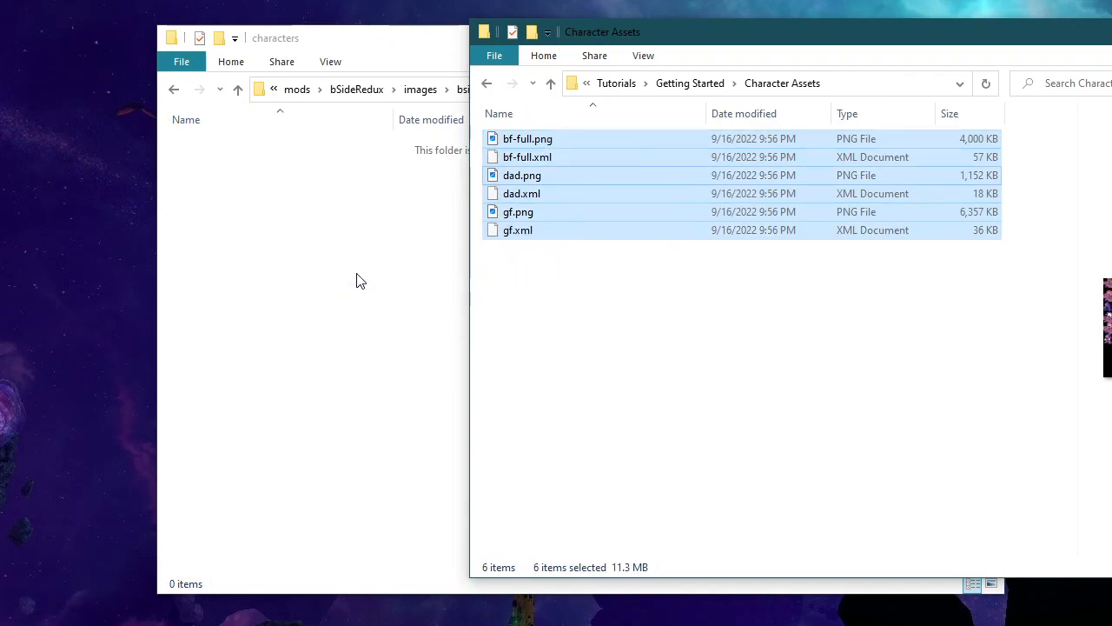
{"action": "left_click", "coordinate": [380, 314]}
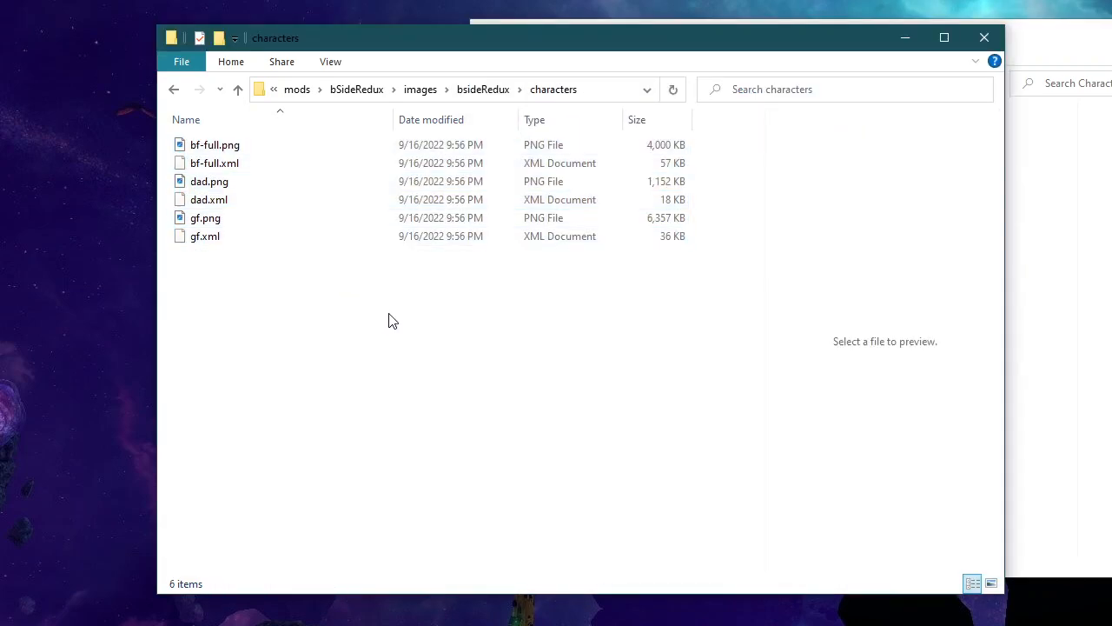
Step: Move all icon PNG files from the Health Icons folder into the mod's images/bsideRedux/icons folder
{"action": "left_click", "coordinate": [483, 89]}
{"action": "double_click", "coordinate": [275, 164]}
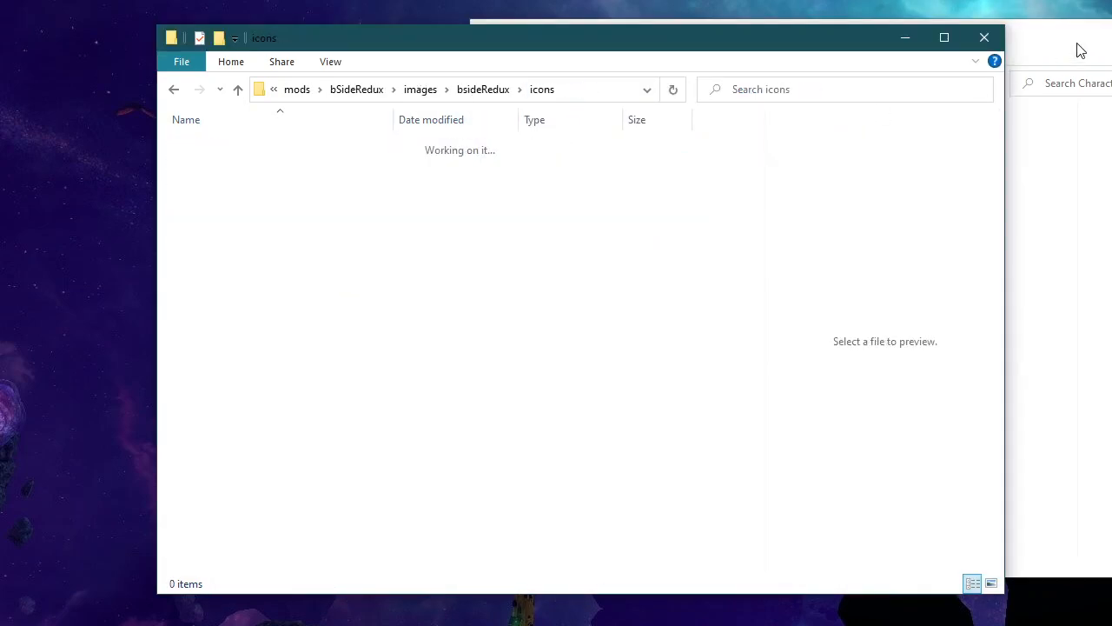
{"action": "left_click", "coordinate": [1065, 51]}
{"action": "left_click", "coordinate": [700, 87]}
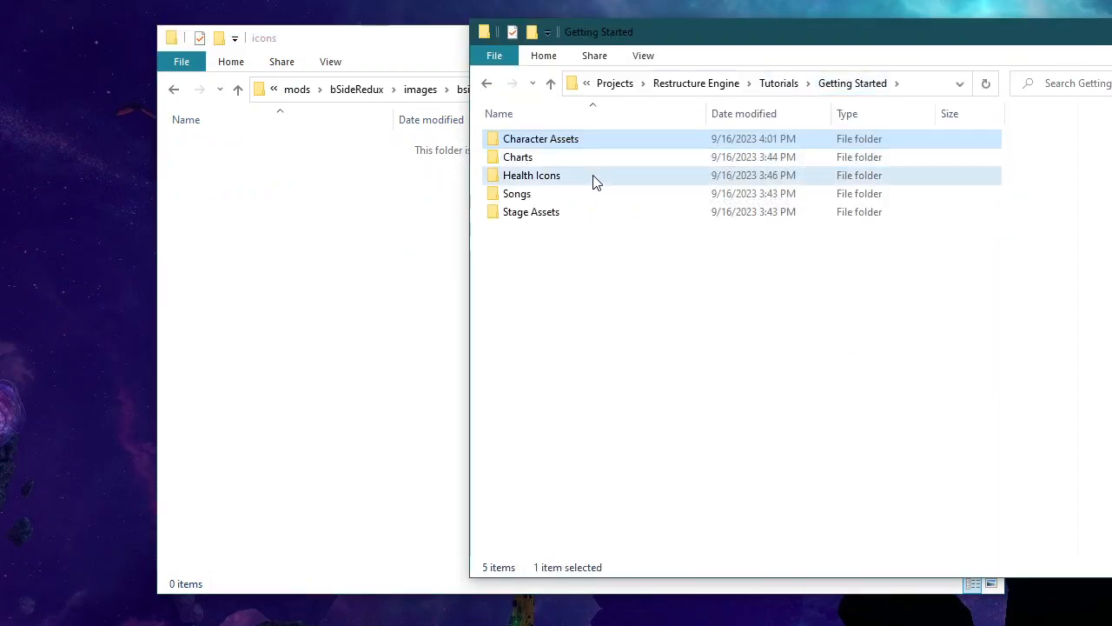
{"action": "double_click", "coordinate": [596, 180]}
{"action": "key", "text": "ctrl+a"}
{"action": "left_click_drag", "start_coordinate": [528, 178], "coordinate": [385, 343]}
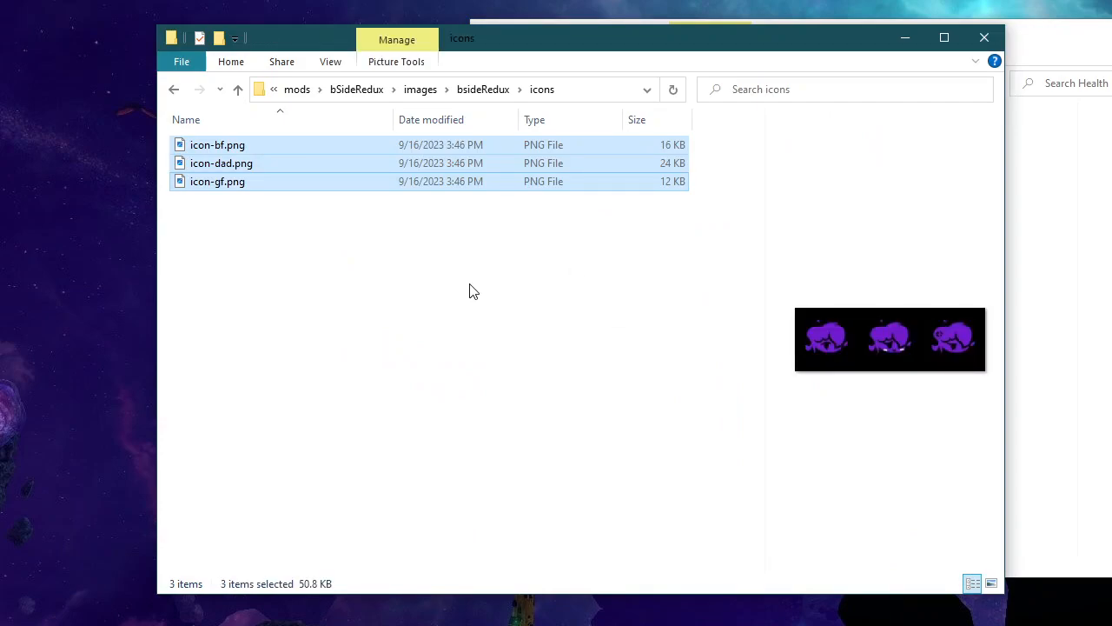
{"action": "left_click", "coordinate": [358, 291]}
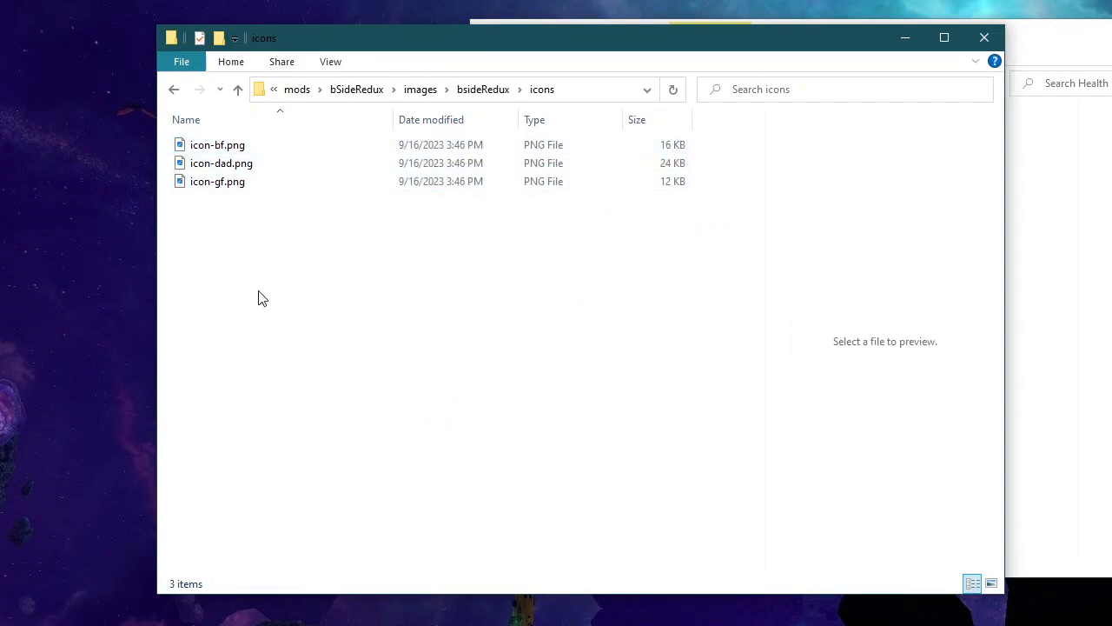
Step: Create a folder named stage inside the mod's images/bsideRedux/stages folder
{"action": "left_click", "coordinate": [483, 90]}
{"action": "double_click", "coordinate": [244, 183]}
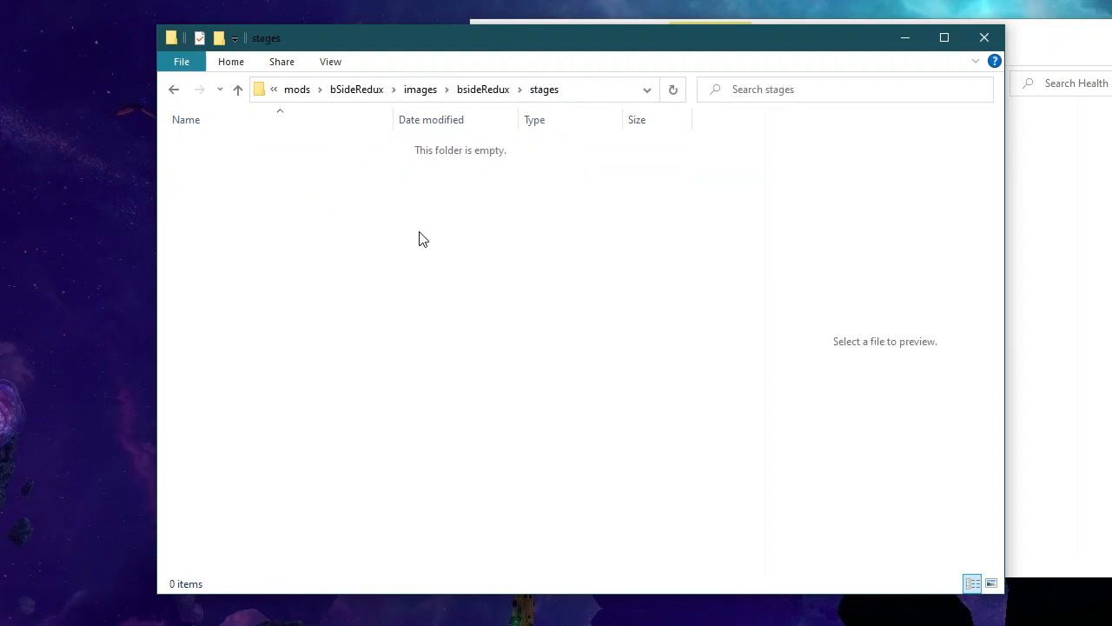
{"action": "right_click", "coordinate": [265, 217]}
{"action": "mouse_move", "coordinate": [437, 439]}
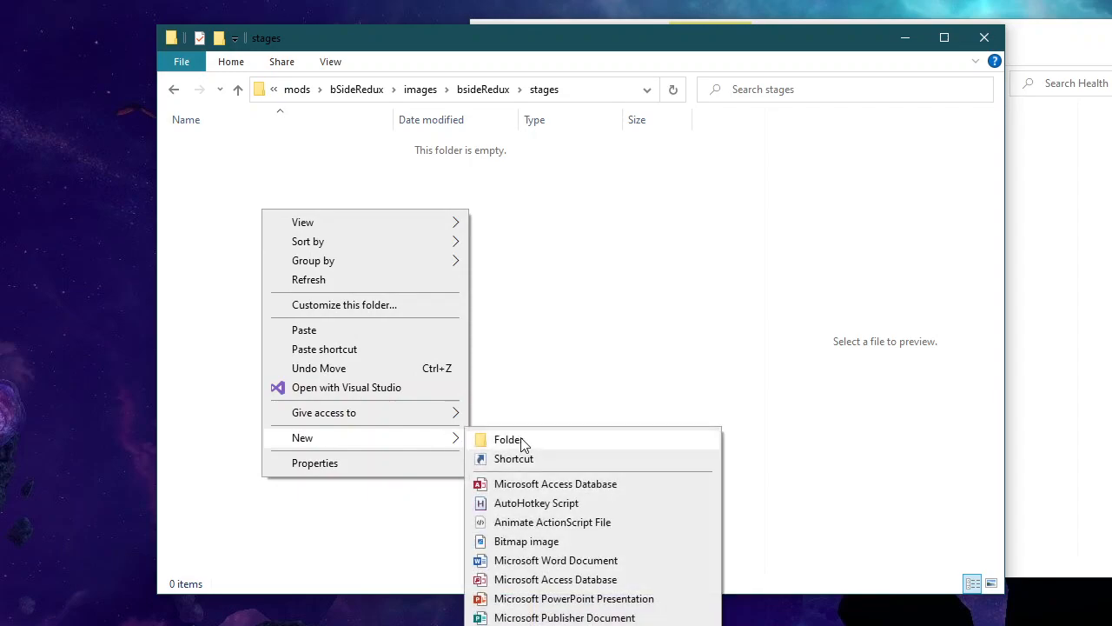
{"action": "left_click", "coordinate": [520, 437]}
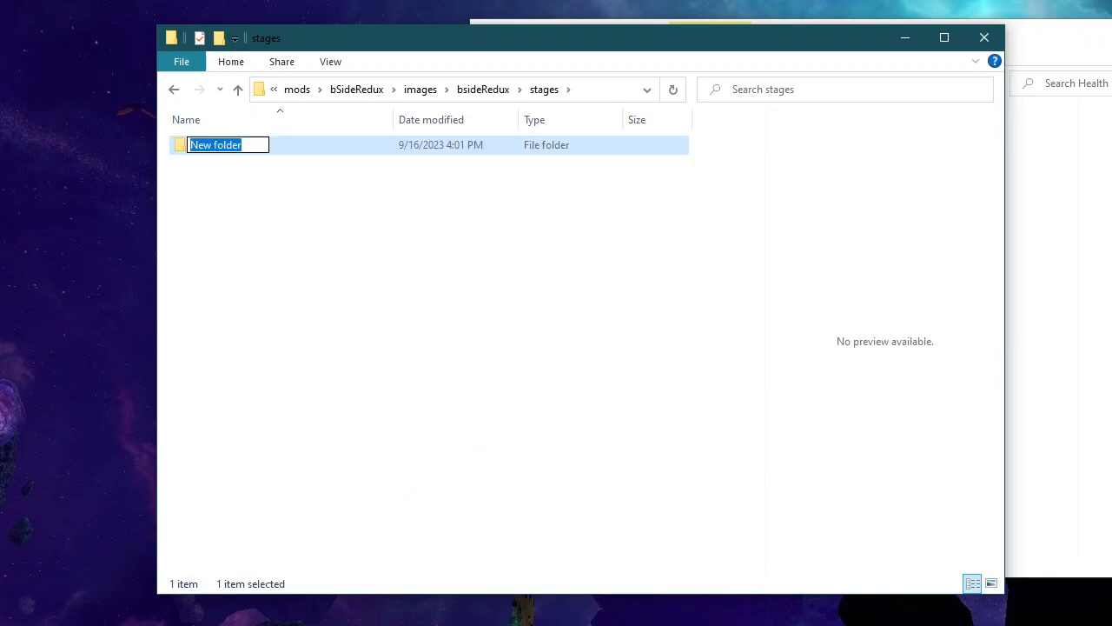
{"action": "type", "text": "stage"}
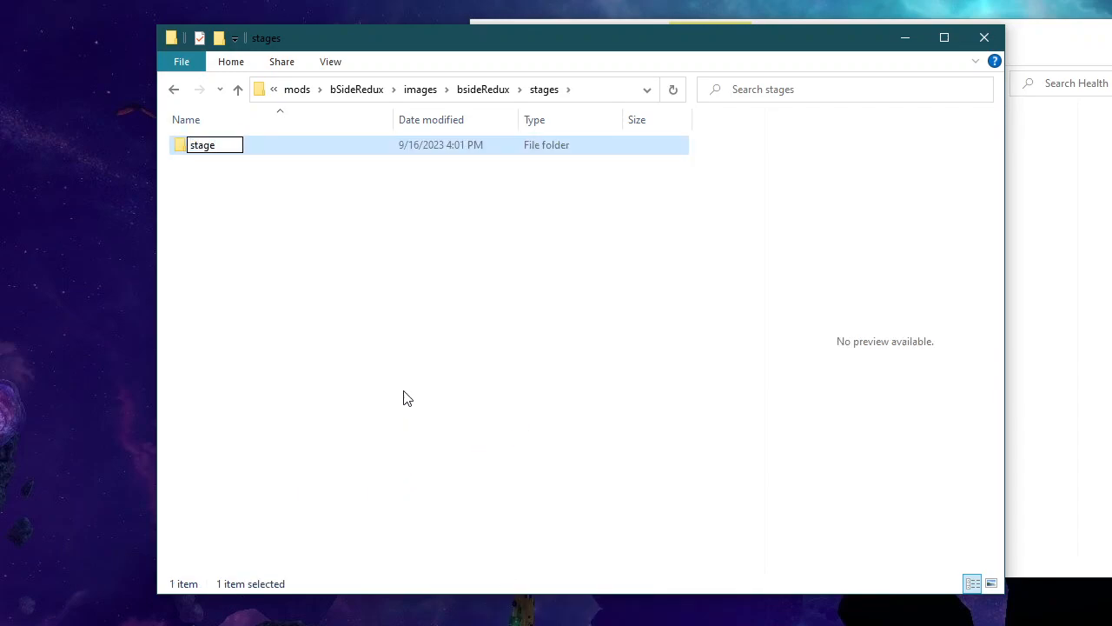
{"action": "left_click", "coordinate": [402, 395]}
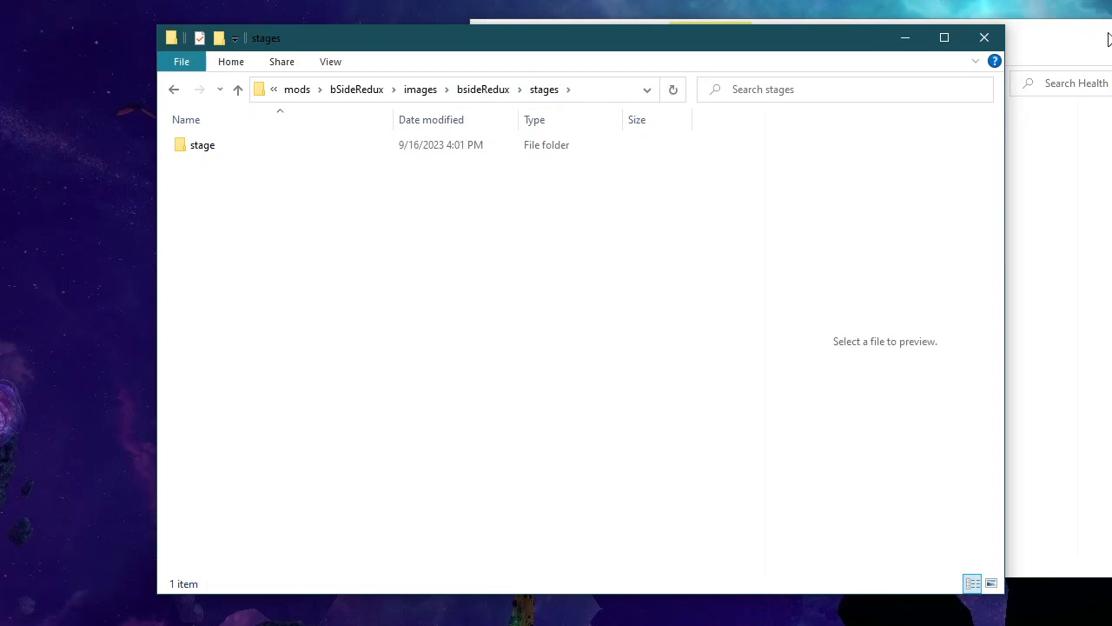
Step: Move the curtains, floor, lightBeams, lights and wall images from Stage Assets into the stage folder under images/bsideRedux/stages
{"action": "left_click", "coordinate": [280, 148]}
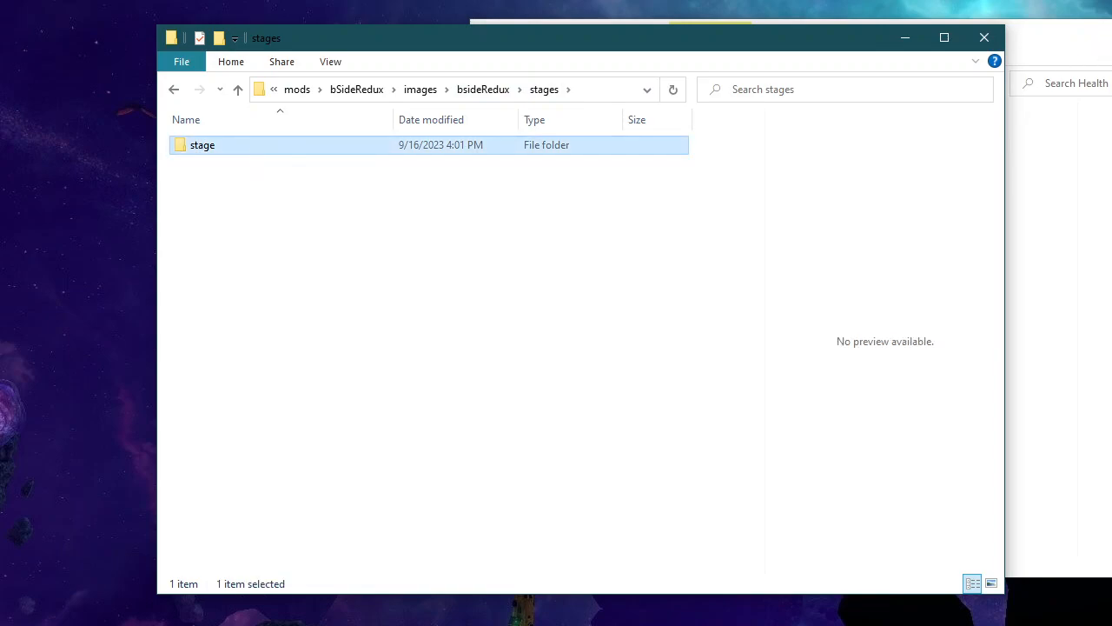
{"action": "double_click", "coordinate": [248, 149]}
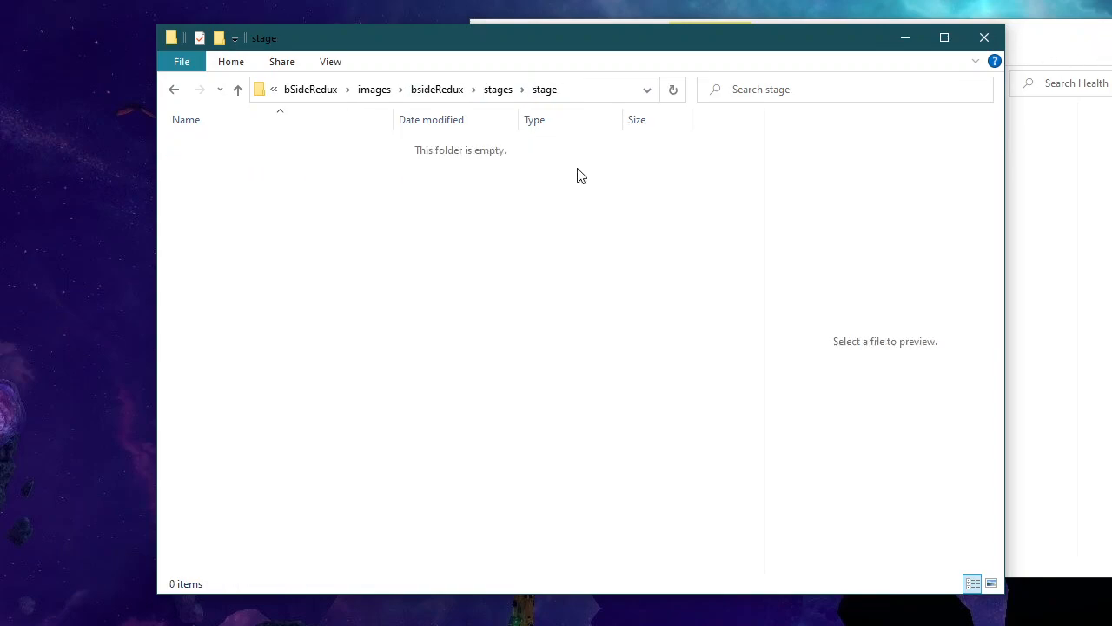
{"action": "left_click", "coordinate": [1071, 52]}
{"action": "left_click", "coordinate": [822, 83]}
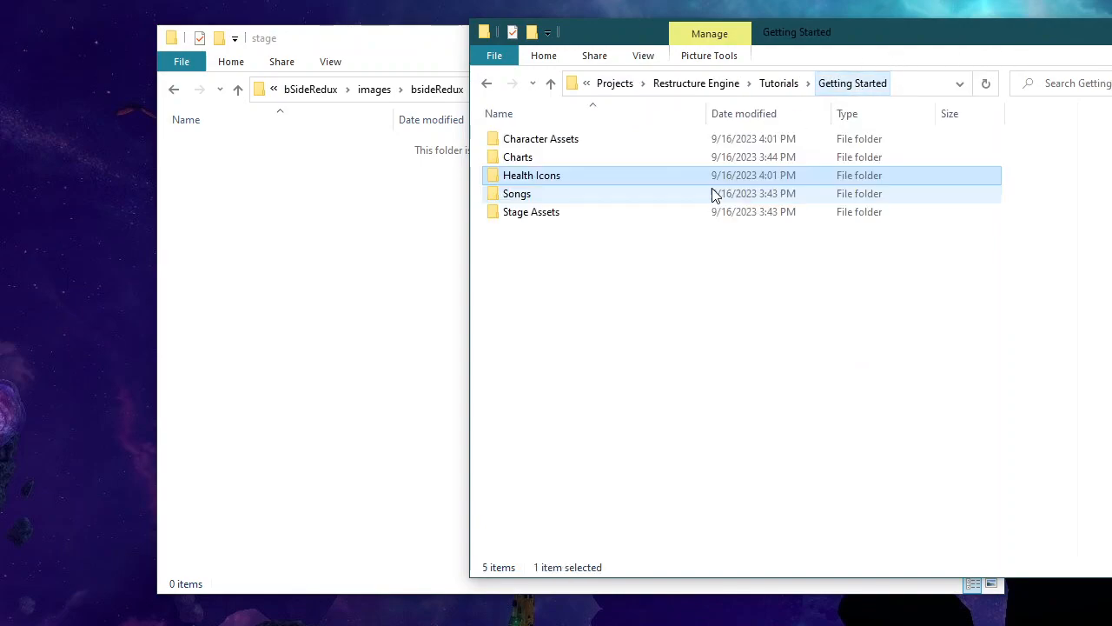
{"action": "double_click", "coordinate": [614, 217]}
{"action": "key", "text": "ctrl+a"}
{"action": "left_click_drag", "start_coordinate": [906, 184], "coordinate": [393, 348]}
{"action": "left_click", "coordinate": [449, 356]}
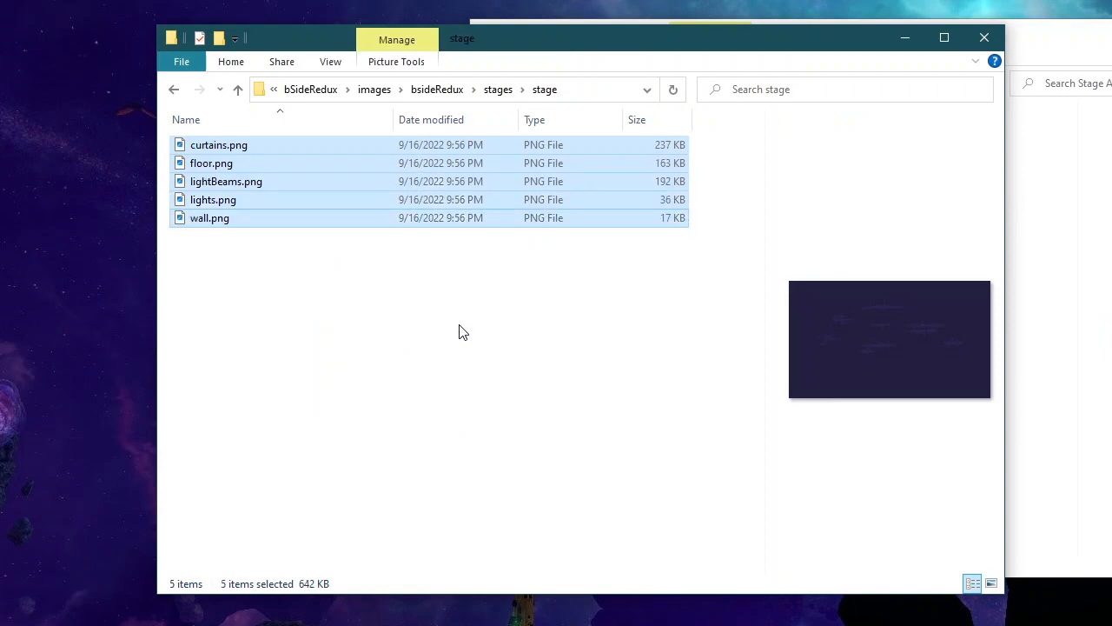
{"action": "left_click", "coordinate": [462, 337]}
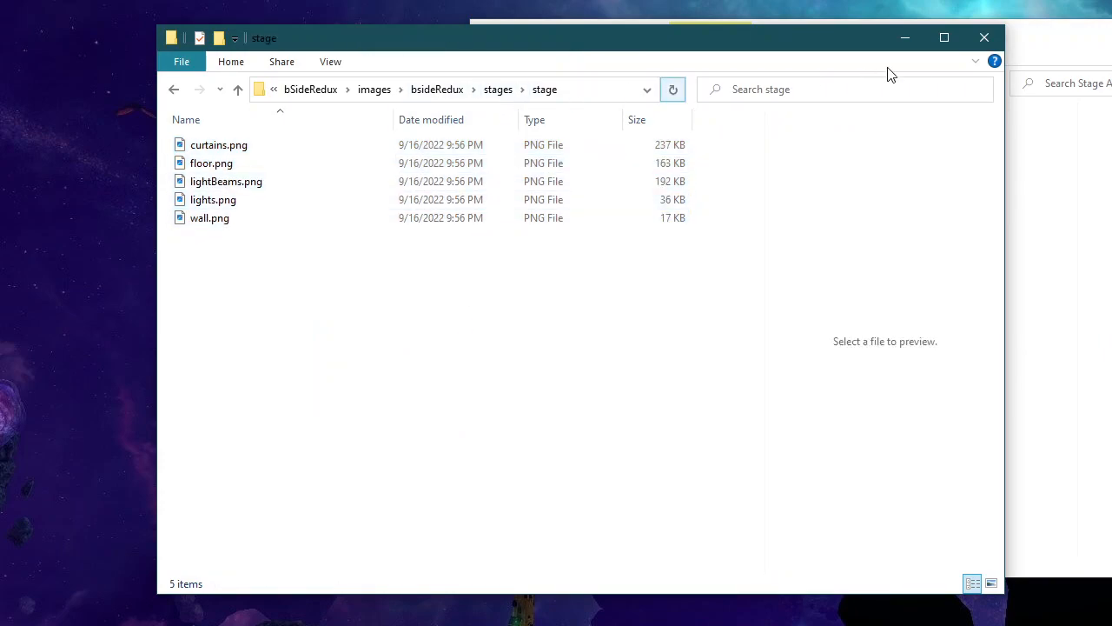
Step: Open the bsideRedux folder inside the mod's data/songs folder
{"action": "left_click", "coordinate": [437, 90]}
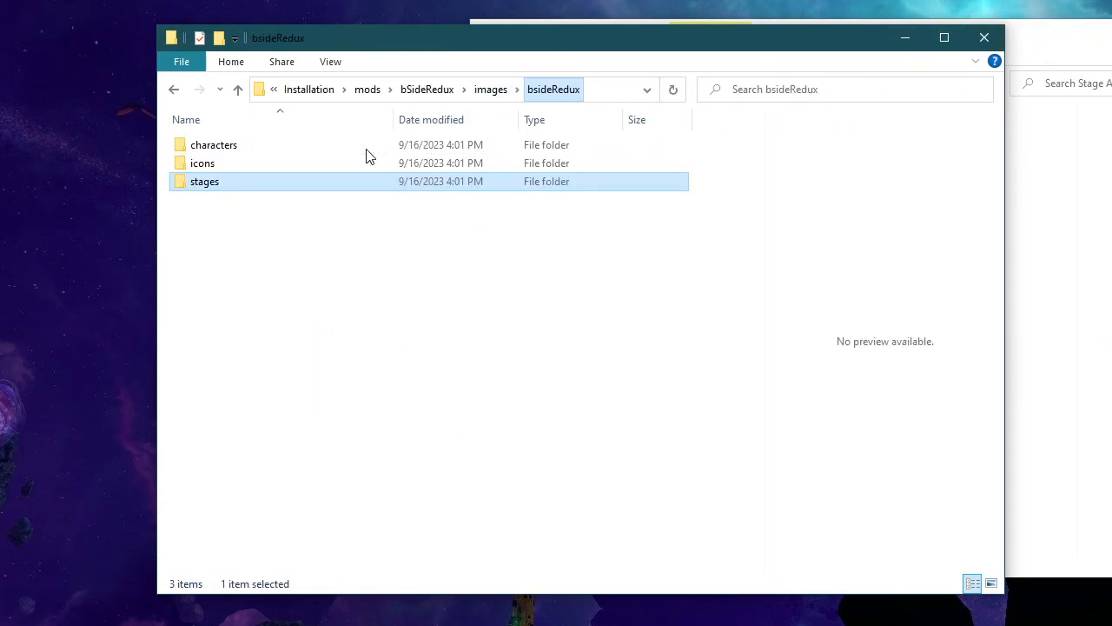
{"action": "left_click", "coordinate": [492, 91]}
{"action": "left_click", "coordinate": [479, 92]}
{"action": "left_click", "coordinate": [231, 145]}
{"action": "double_click", "coordinate": [231, 145]}
{"action": "left_click", "coordinate": [271, 170]}
{"action": "double_click", "coordinate": [274, 165]}
{"action": "double_click", "coordinate": [286, 148]}
Step: Move the bopeebo, dadbattle and fresh folders from Charts into the mod's data/songs/bsideRedux folder
{"action": "left_click", "coordinate": [1077, 59]}
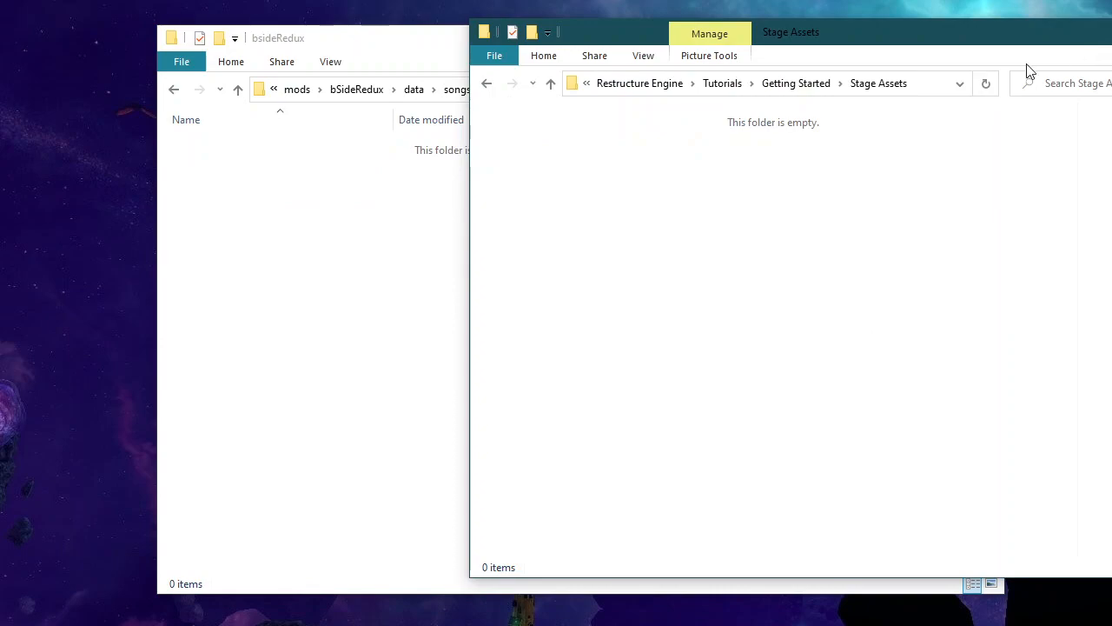
{"action": "left_click", "coordinate": [791, 84]}
{"action": "double_click", "coordinate": [615, 157]}
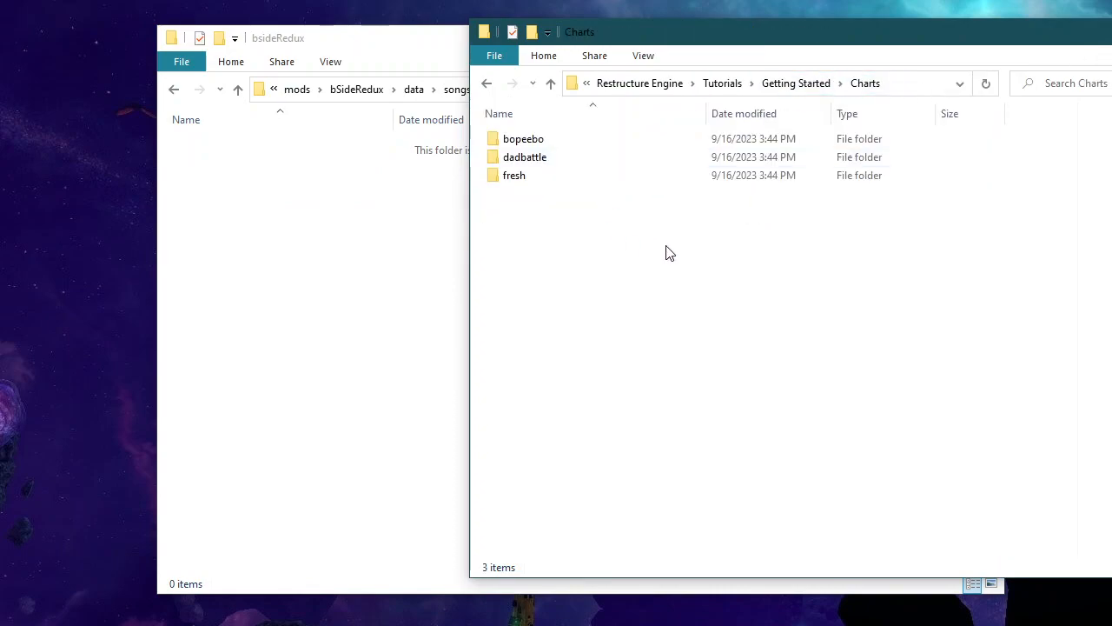
{"action": "key", "text": "ctrl+a"}
{"action": "left_click_drag", "start_coordinate": [522, 174], "coordinate": [462, 308]}
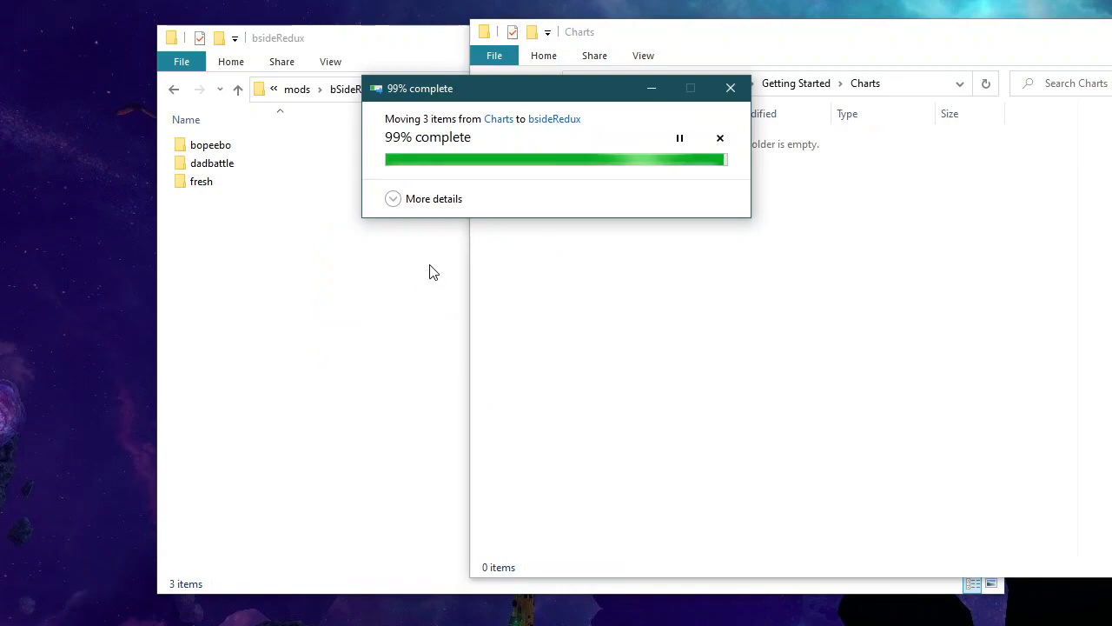
{"action": "left_click", "coordinate": [413, 292]}
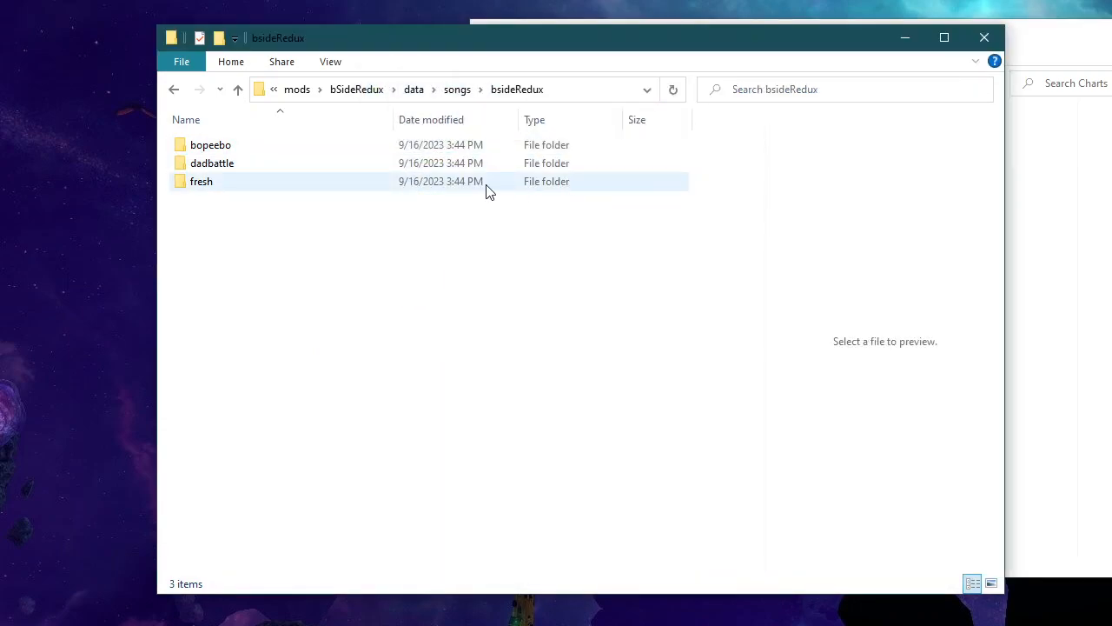
Step: Check the contents of the fresh chart folder, and open the mod's top-level songs folder
{"action": "double_click", "coordinate": [412, 190]}
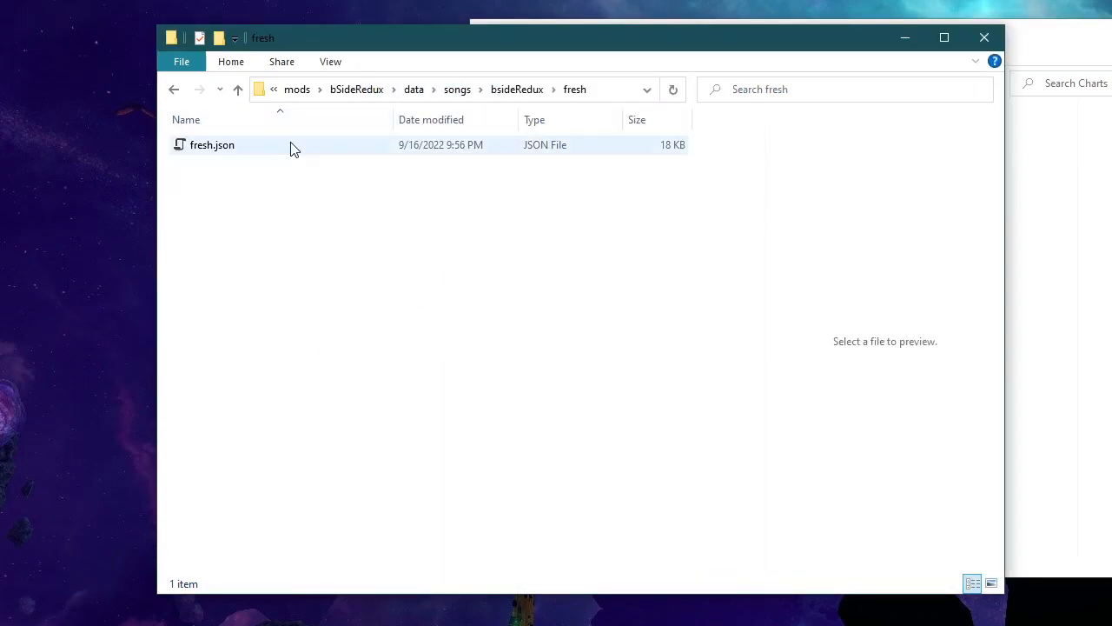
{"action": "left_click", "coordinate": [514, 90]}
{"action": "left_click", "coordinate": [370, 92]}
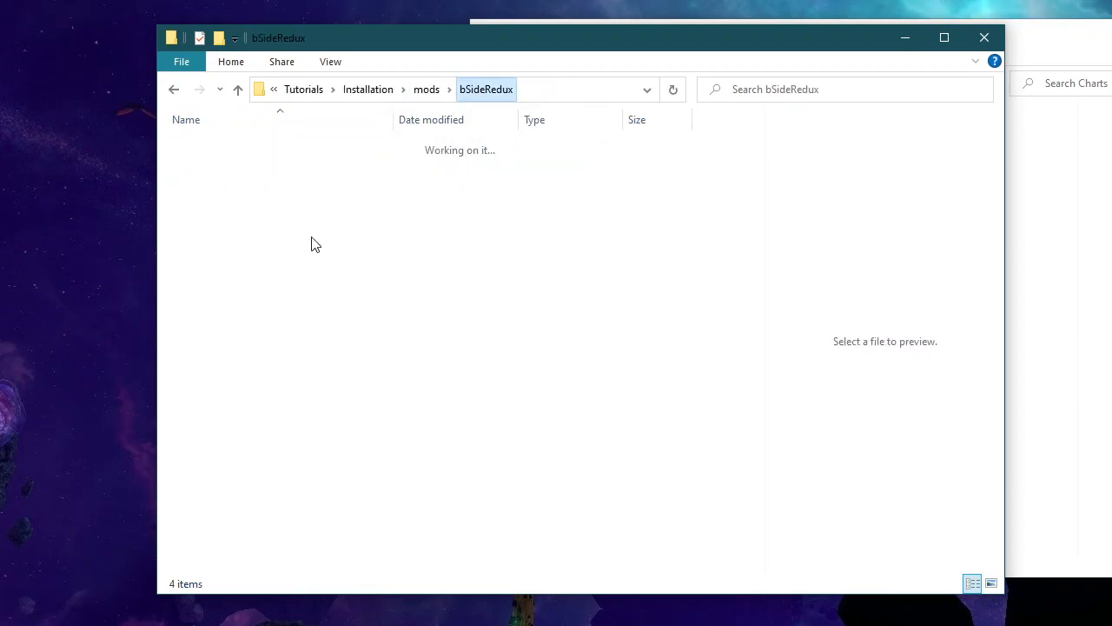
{"action": "double_click", "coordinate": [518, 177]}
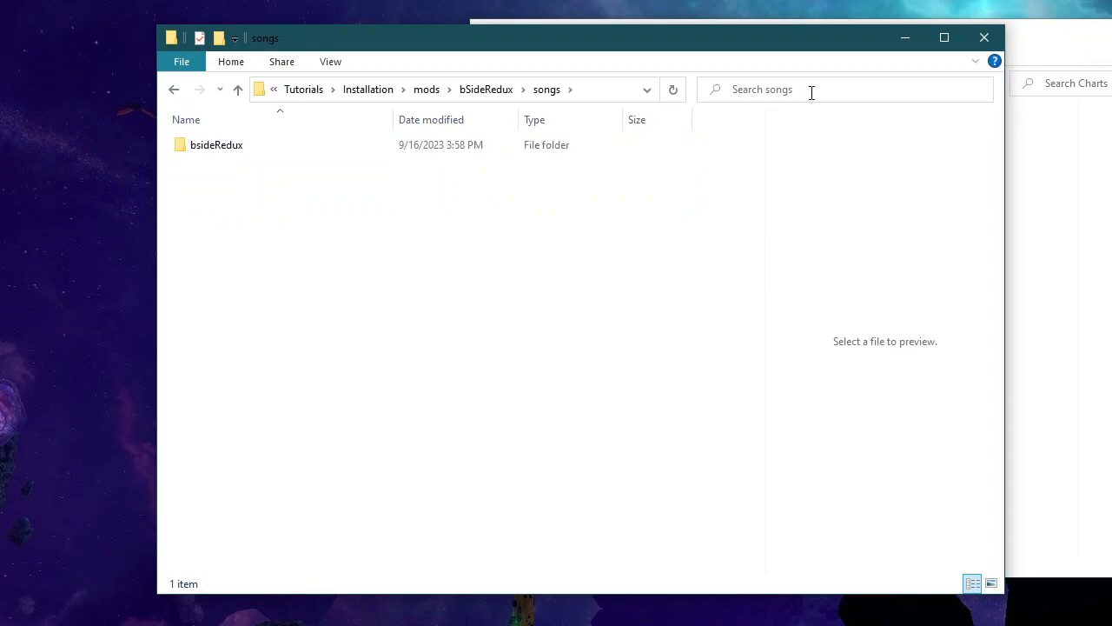
Step: Move the bopeebo, dadbattle and fresh folders from Getting Started's Songs folder into bsideRedux in the mod's top-level songs folder
{"action": "double_click", "coordinate": [496, 145]}
{"action": "left_click", "coordinate": [1080, 54]}
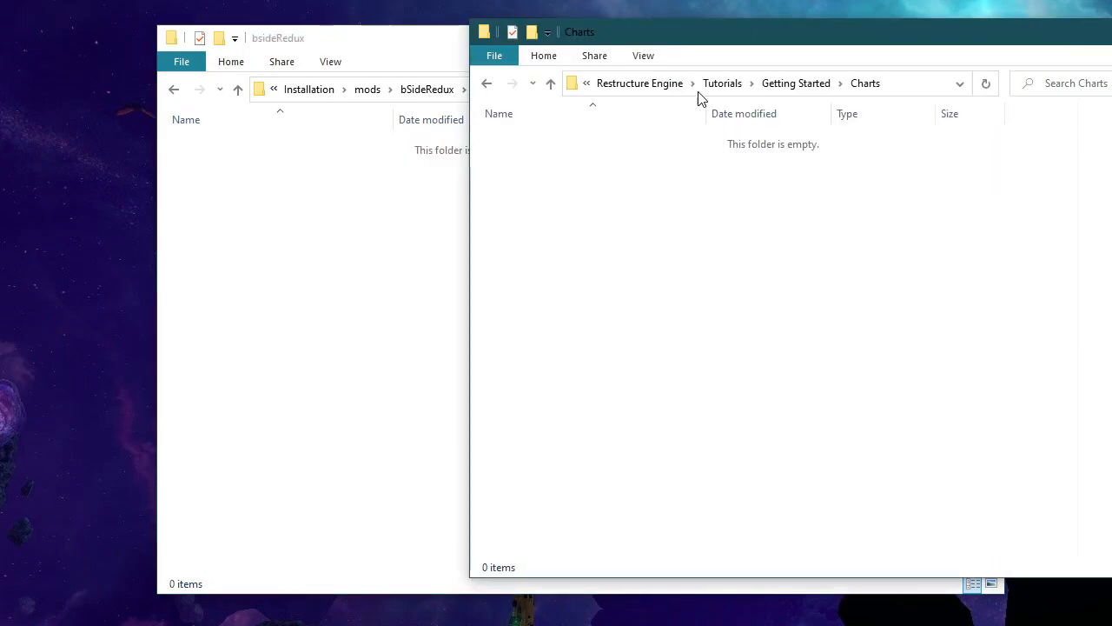
{"action": "left_click", "coordinate": [790, 84]}
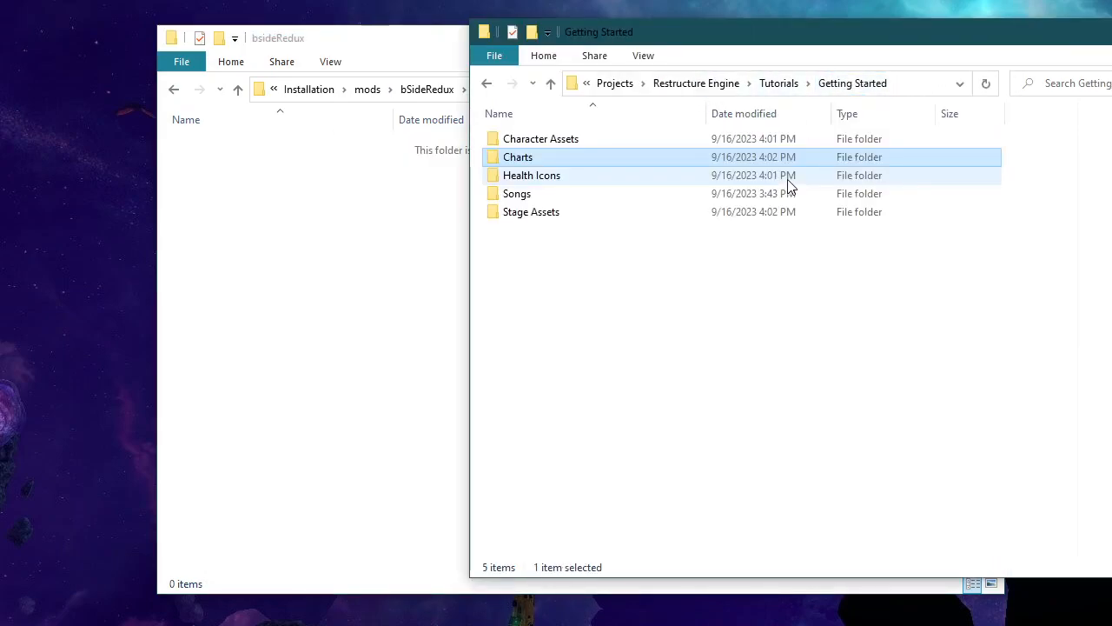
{"action": "double_click", "coordinate": [550, 198]}
{"action": "key", "text": "ctrl+a"}
{"action": "left_click_drag", "start_coordinate": [530, 174], "coordinate": [365, 346]}
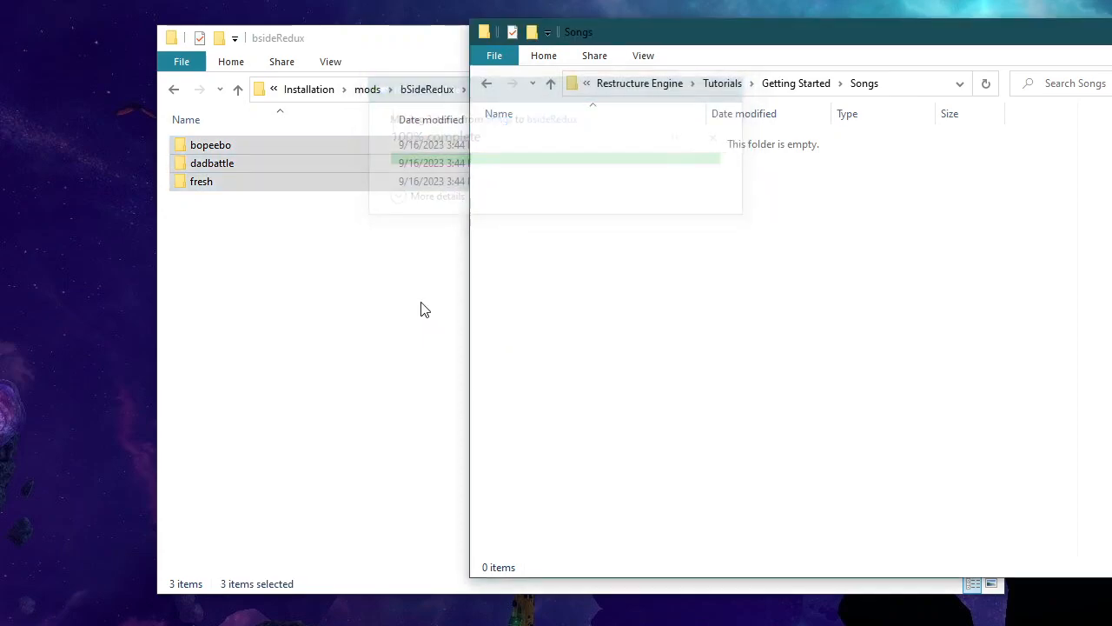
{"action": "left_click", "coordinate": [424, 311]}
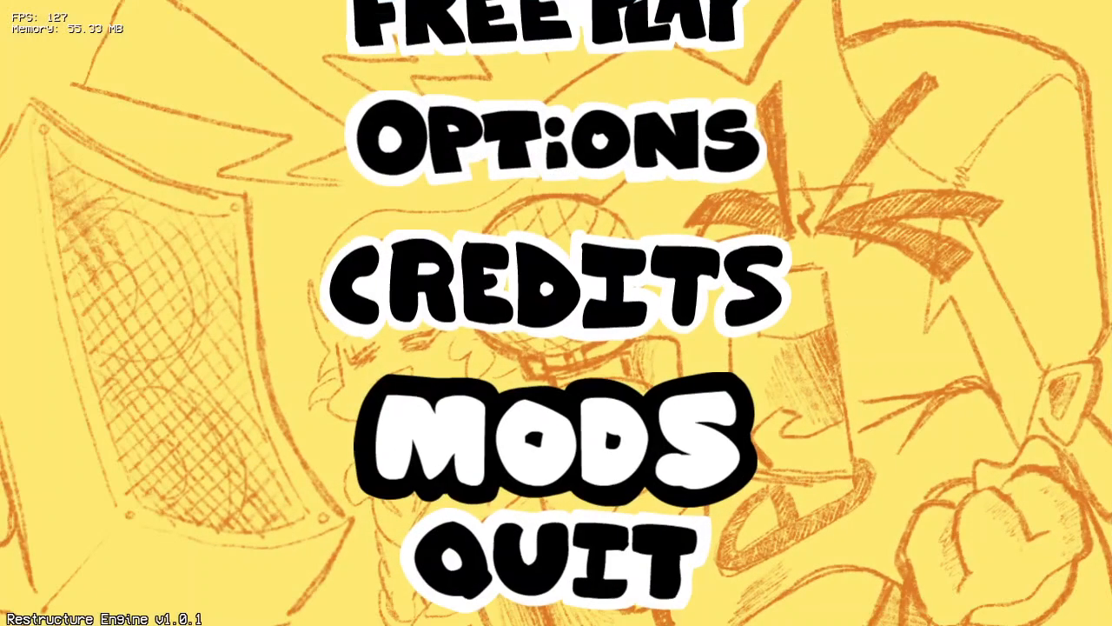
Step: Switch to Restructure Engine, enter the mods section and start a new character in the Character Editor
{"action": "key", "text": "Return"}
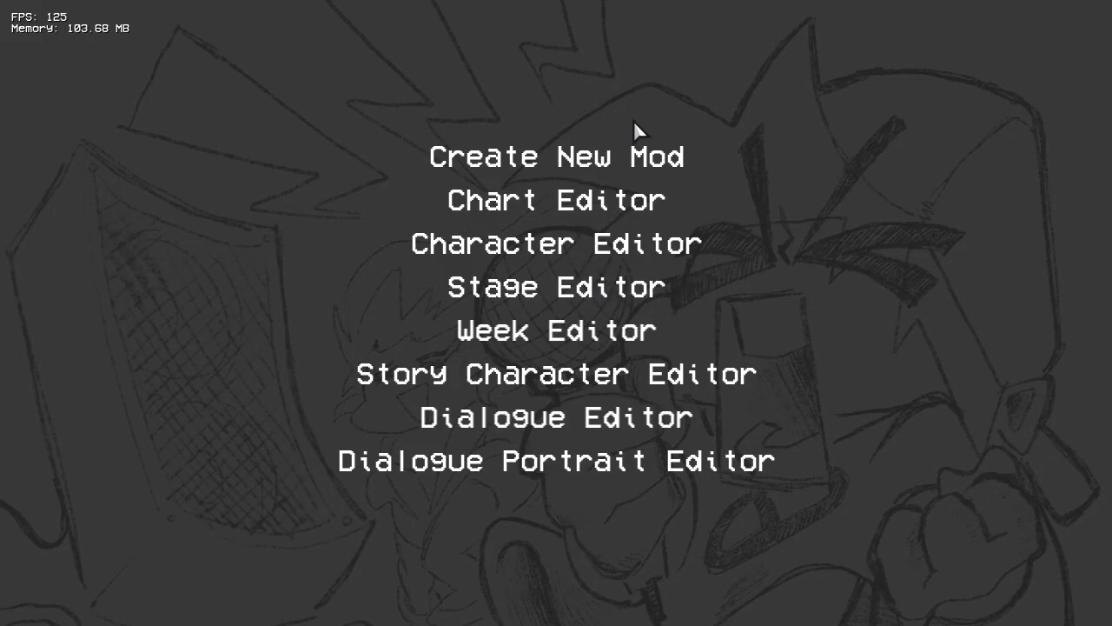
{"action": "left_click", "coordinate": [565, 247]}
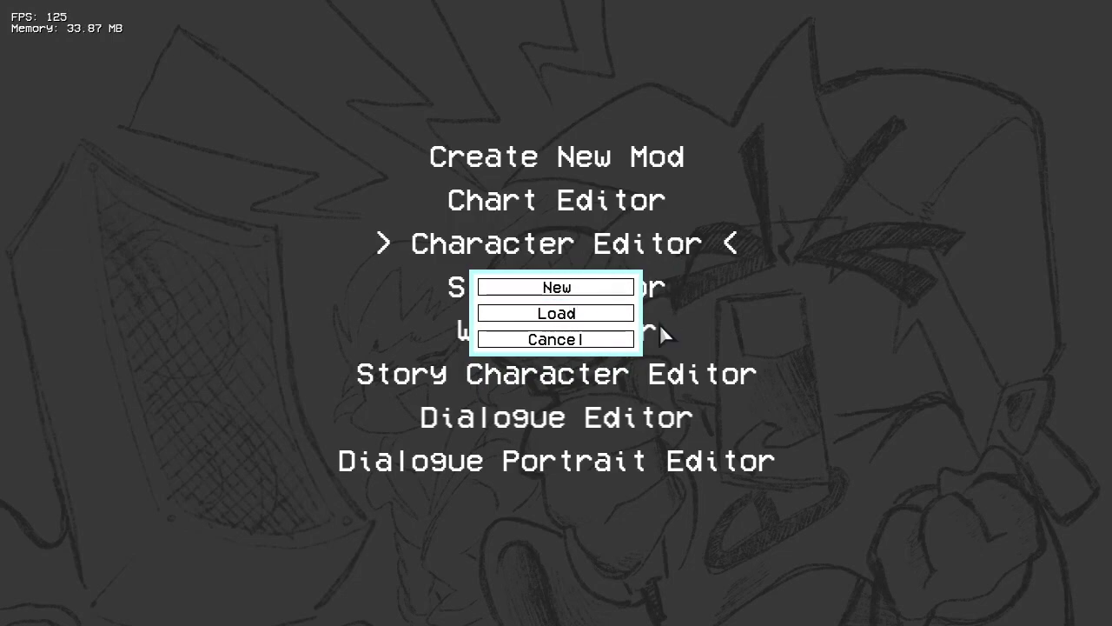
{"action": "left_click", "coordinate": [621, 339]}
{"action": "left_click", "coordinate": [566, 243]}
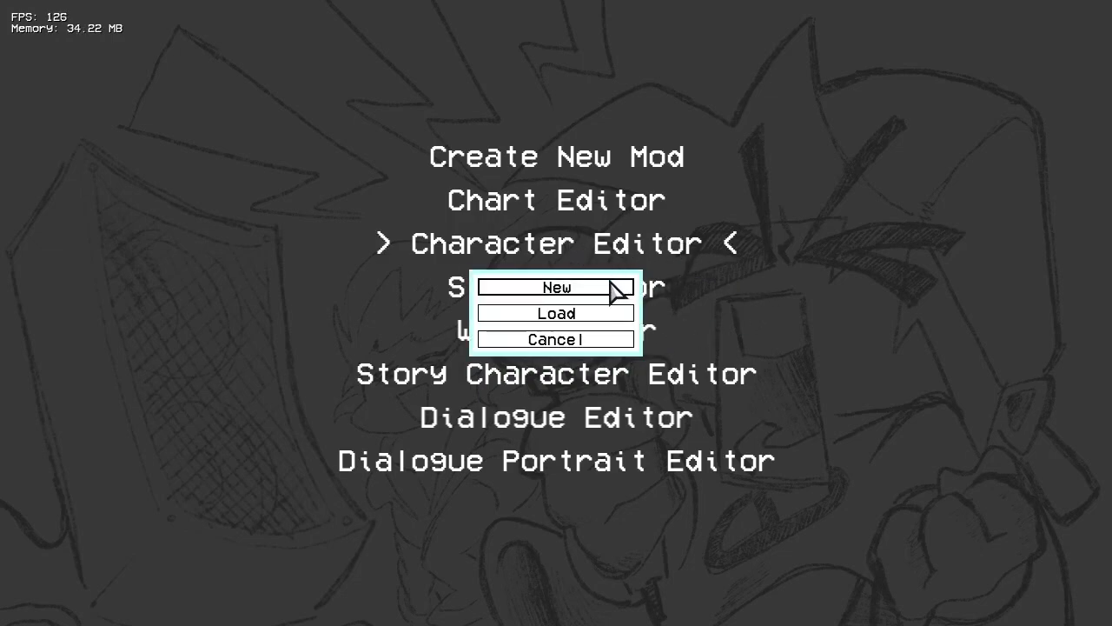
{"action": "left_click", "coordinate": [565, 288]}
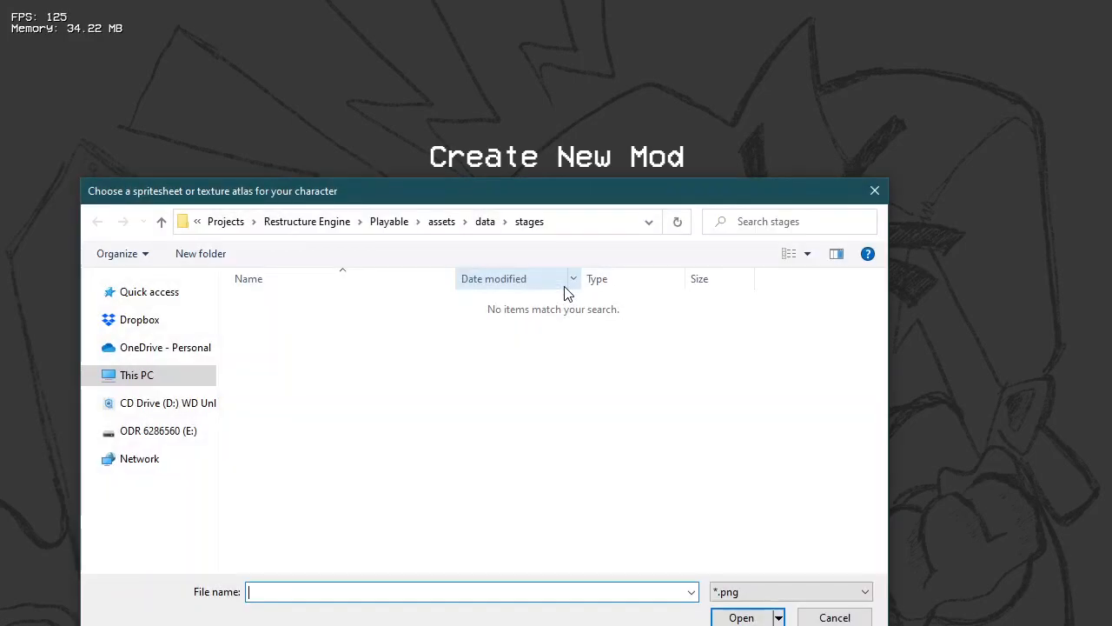
{"action": "left_click_drag", "start_coordinate": [450, 190], "coordinate": [520, 95]}
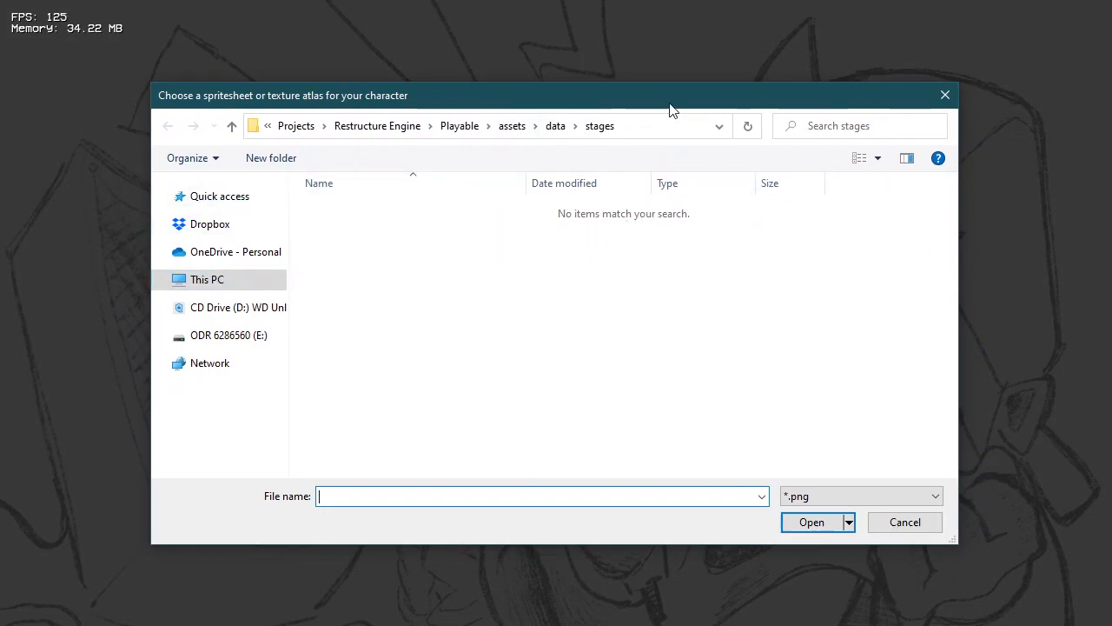
{"action": "left_click_drag", "start_coordinate": [591, 101], "coordinate": [532, 92]}
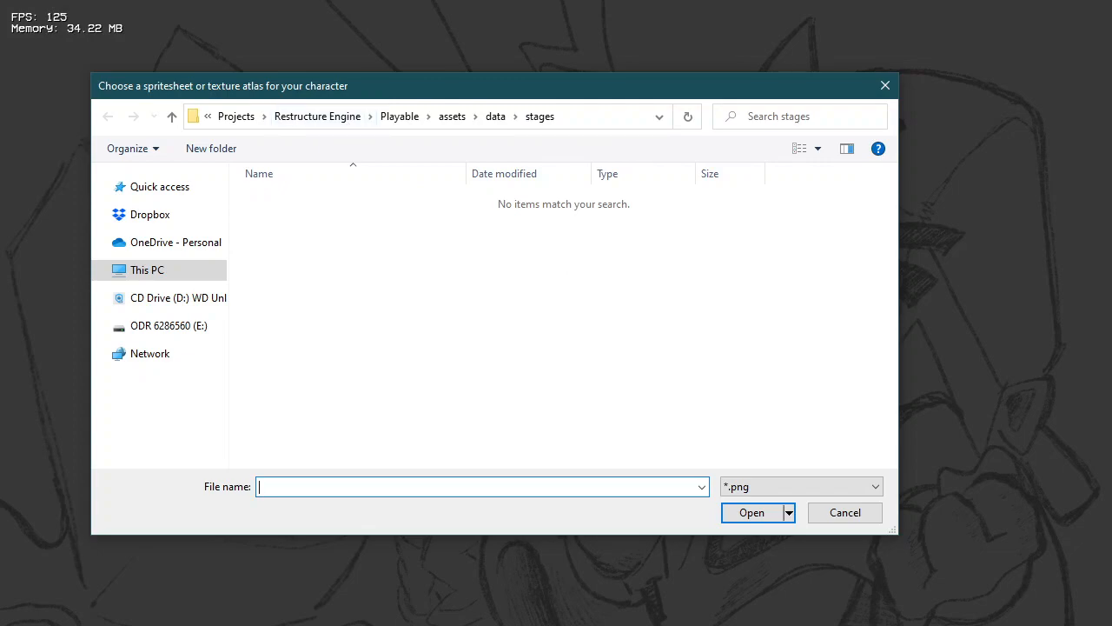
Step: Copy the Installation folder's path from File Explorer and go to that path in the spritesheet selection dialog
{"action": "key", "text": "alt+Tab"}
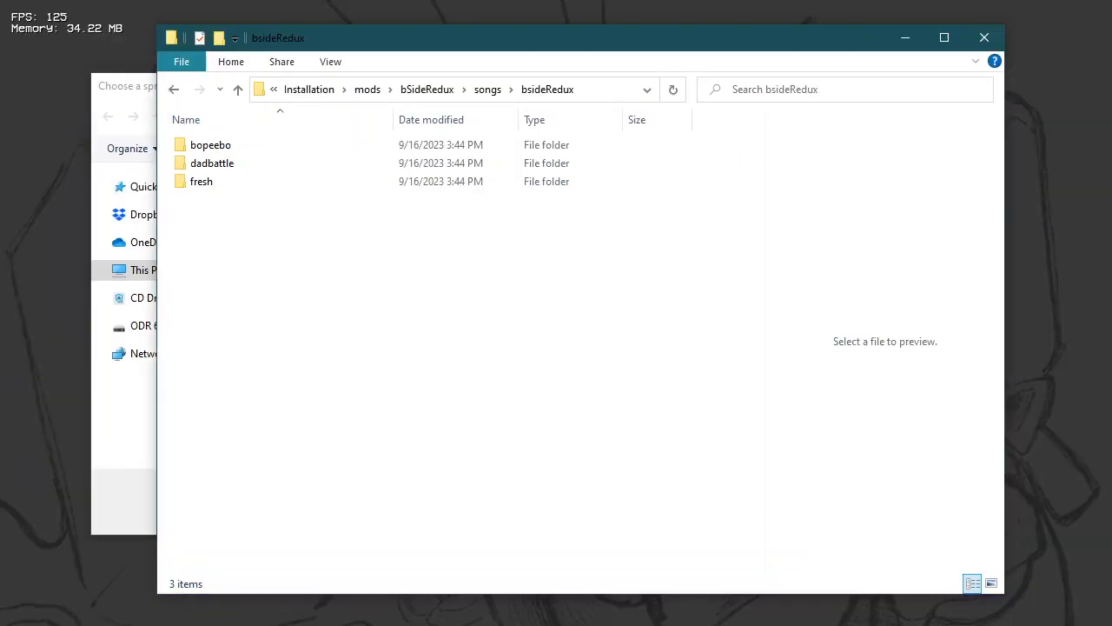
{"action": "left_click", "coordinate": [318, 90]}
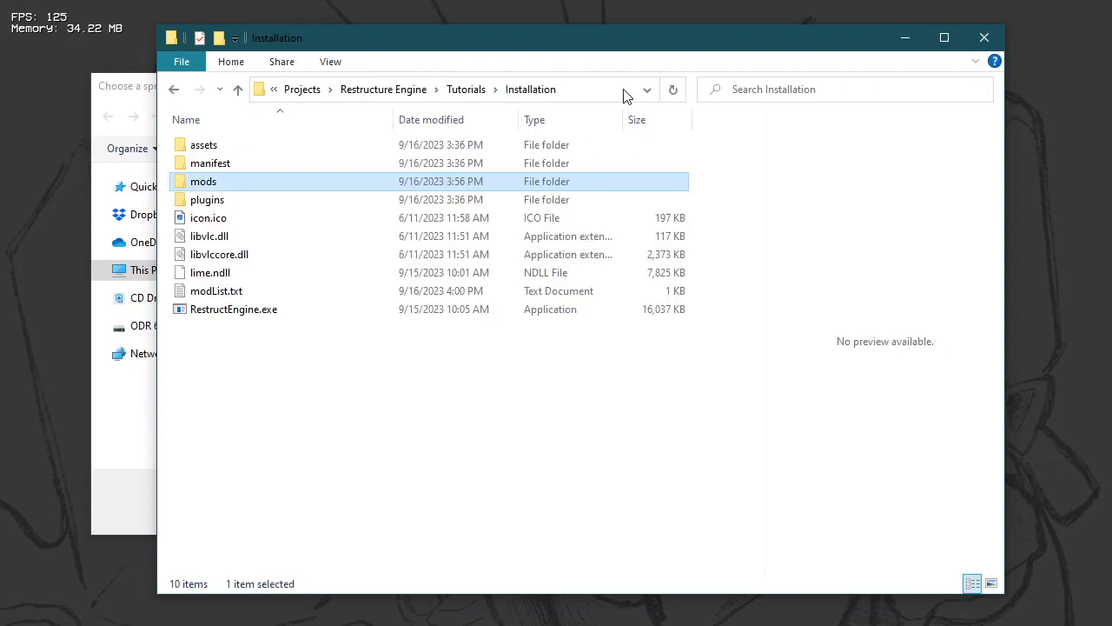
{"action": "left_click", "coordinate": [606, 89]}
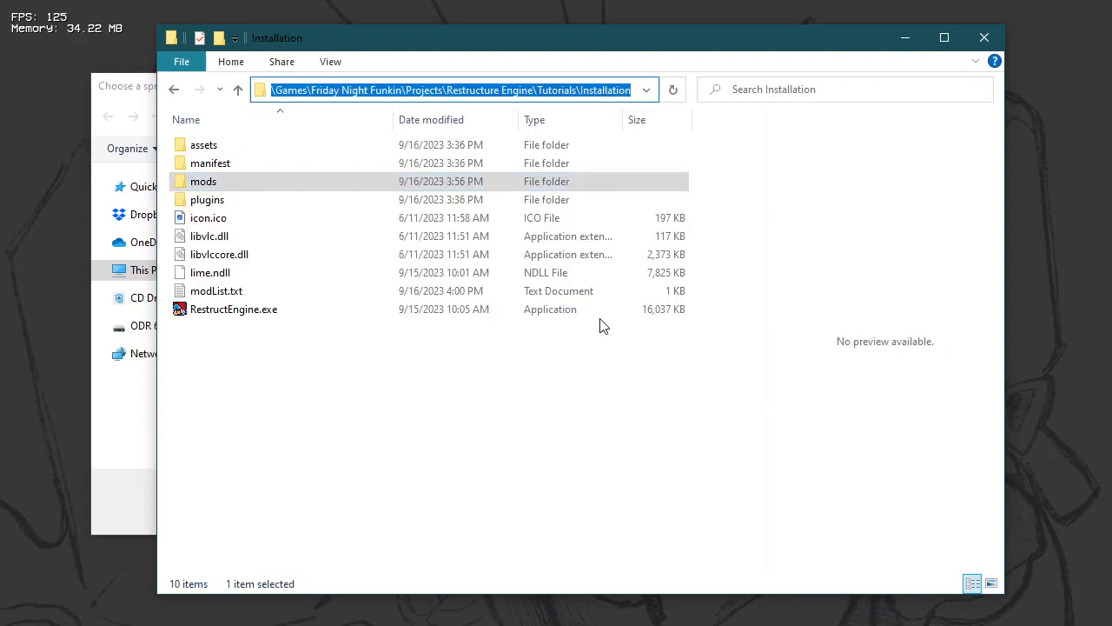
{"action": "left_click", "coordinate": [535, 464]}
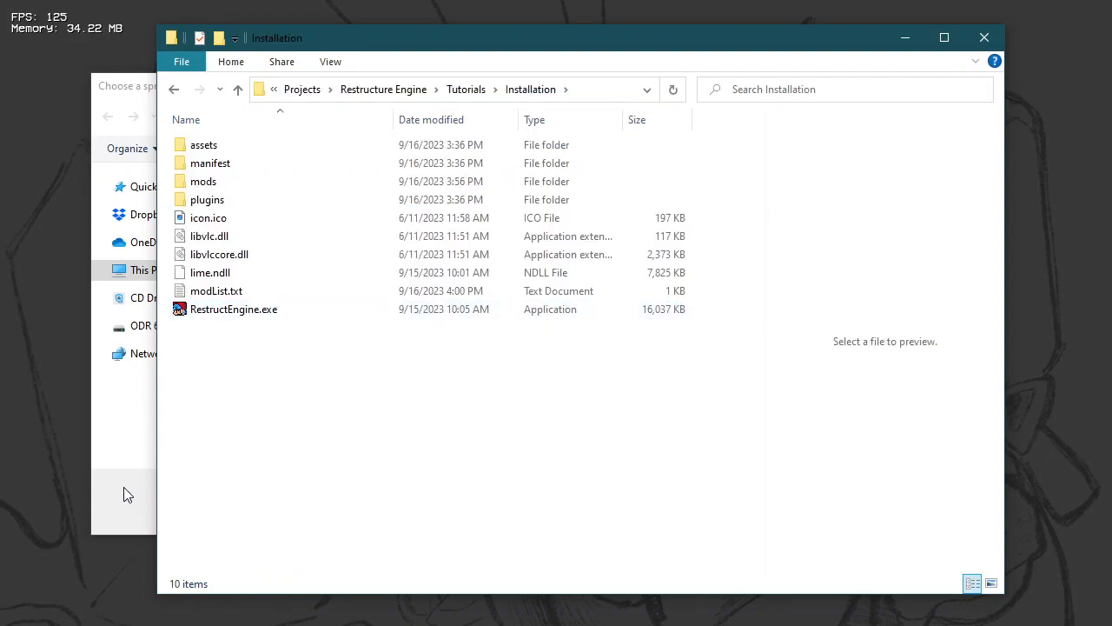
{"action": "left_click", "coordinate": [123, 489]}
{"action": "left_click", "coordinate": [605, 115]}
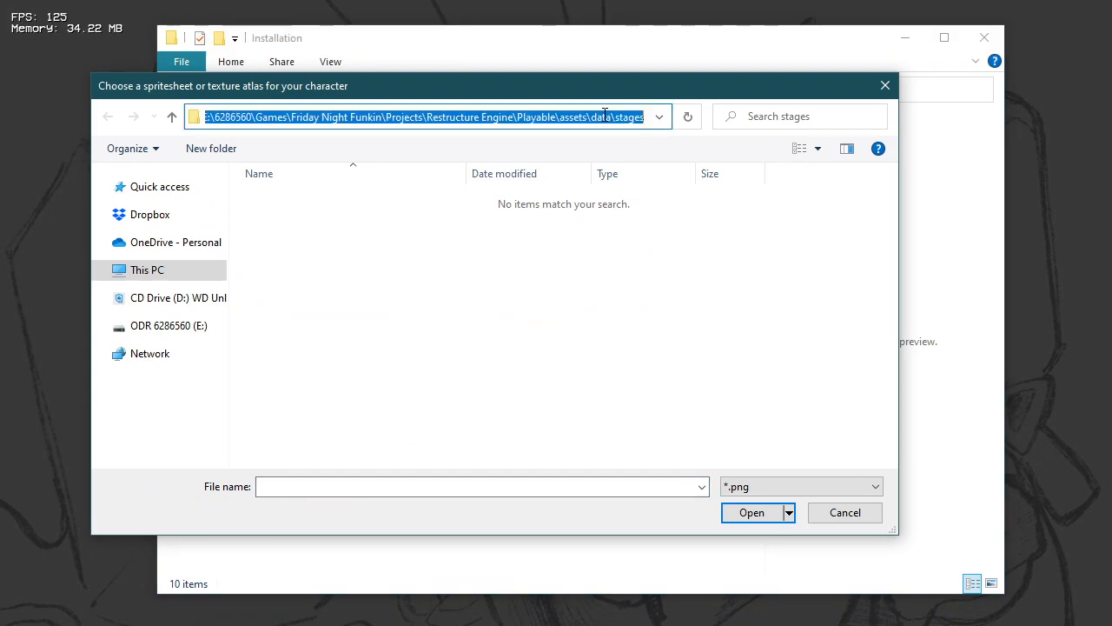
{"action": "type", "text": "E:\\6286560\\Games\\Friday Night Funkin\\Projects\\Restructure Engine\\Tutorials\\Installation"}
{"action": "key", "text": "Return"}
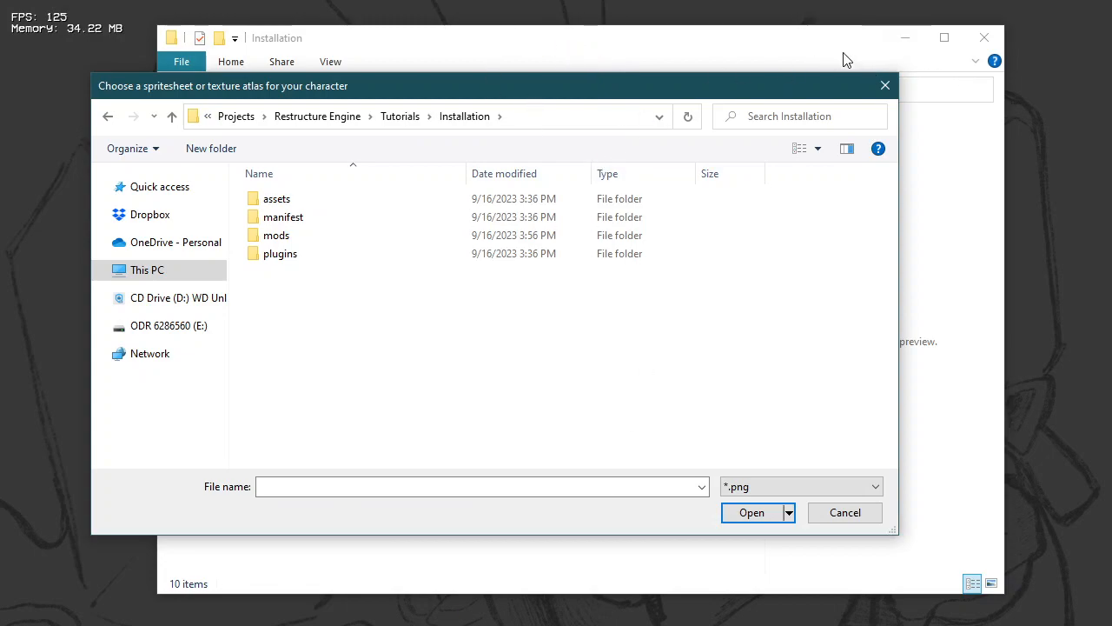
{"action": "left_click", "coordinate": [794, 48]}
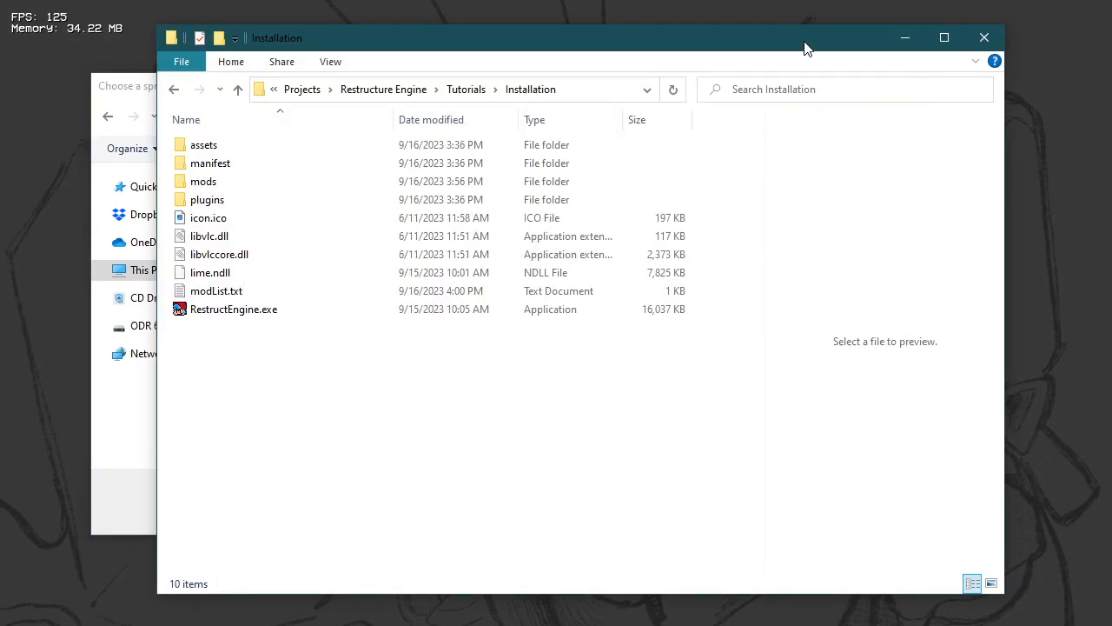
{"action": "left_click", "coordinate": [905, 39]}
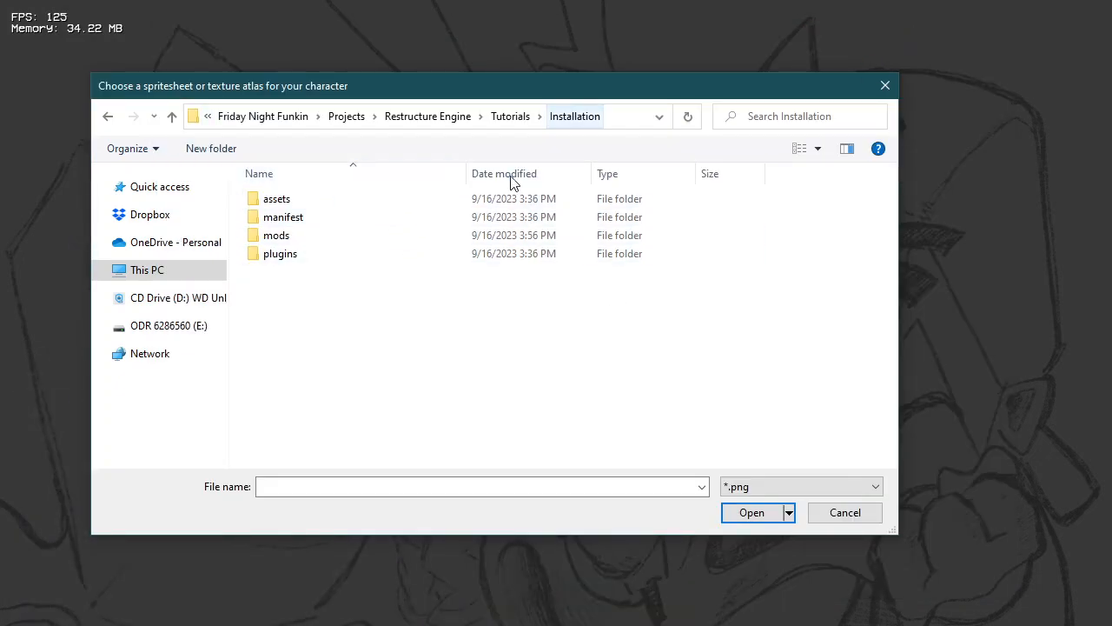
Step: Load bf-full.png from mods/bSideRedux/images/bsideRedux/characters as the new character's spritesheet
{"action": "double_click", "coordinate": [342, 235]}
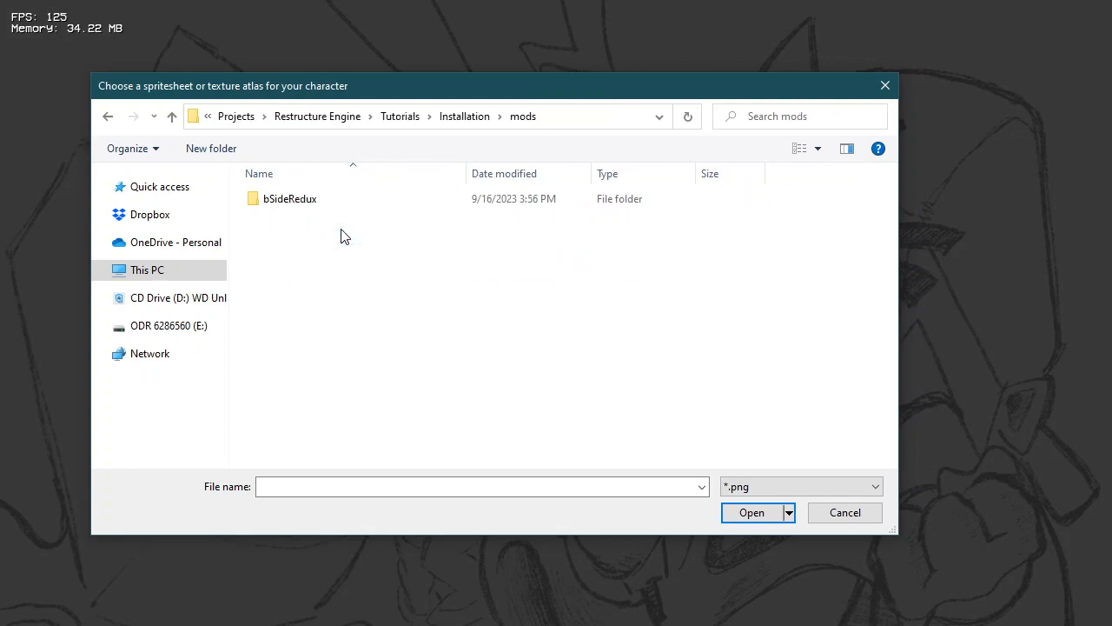
{"action": "double_click", "coordinate": [368, 200]}
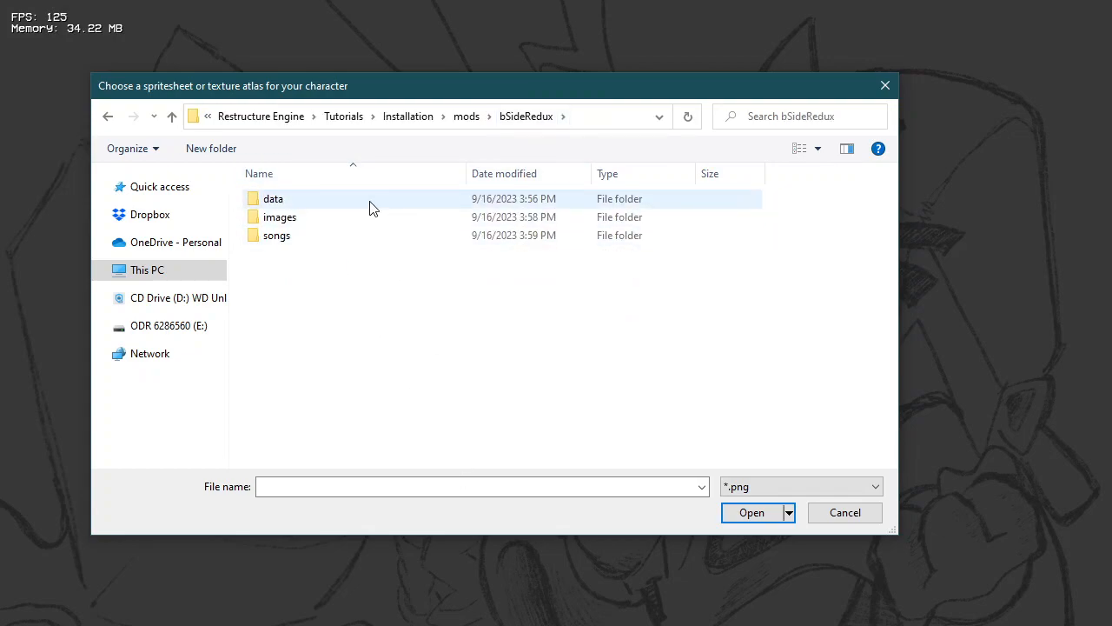
{"action": "double_click", "coordinate": [321, 222]}
{"action": "double_click", "coordinate": [329, 200]}
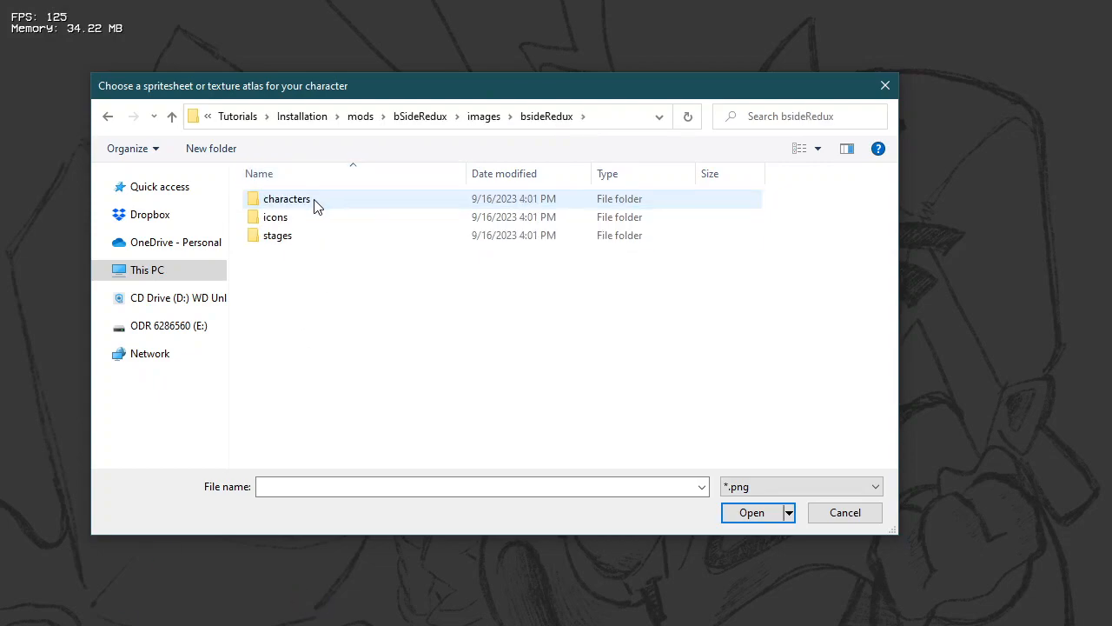
{"action": "double_click", "coordinate": [316, 201]}
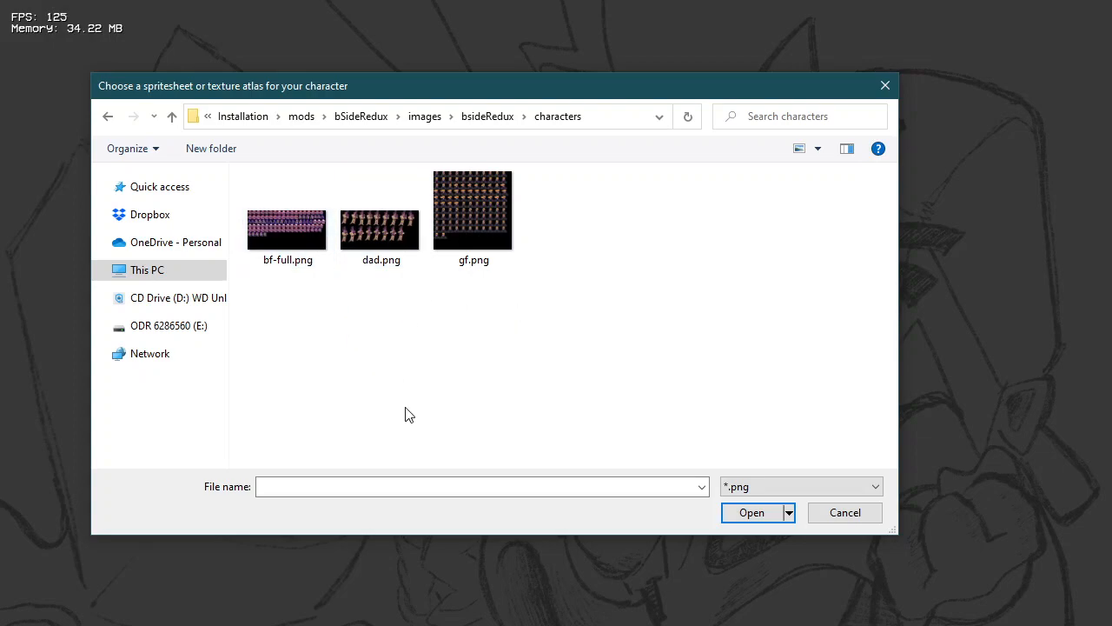
{"action": "double_click", "coordinate": [283, 223]}
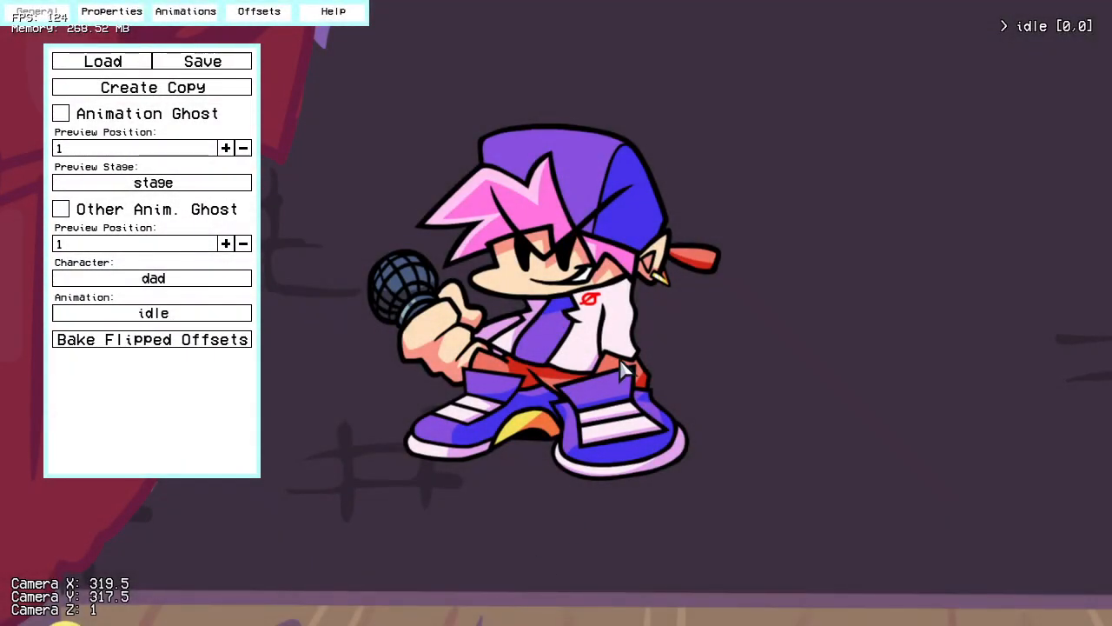
Step: Look through the character editor's Properties, Animations, Offsets, Help and General settings
{"action": "left_click", "coordinate": [117, 12]}
{"action": "left_click", "coordinate": [194, 13]}
{"action": "left_click", "coordinate": [258, 14]}
{"action": "left_click", "coordinate": [318, 13]}
{"action": "left_click", "coordinate": [278, 12]}
{"action": "left_click", "coordinate": [198, 17]}
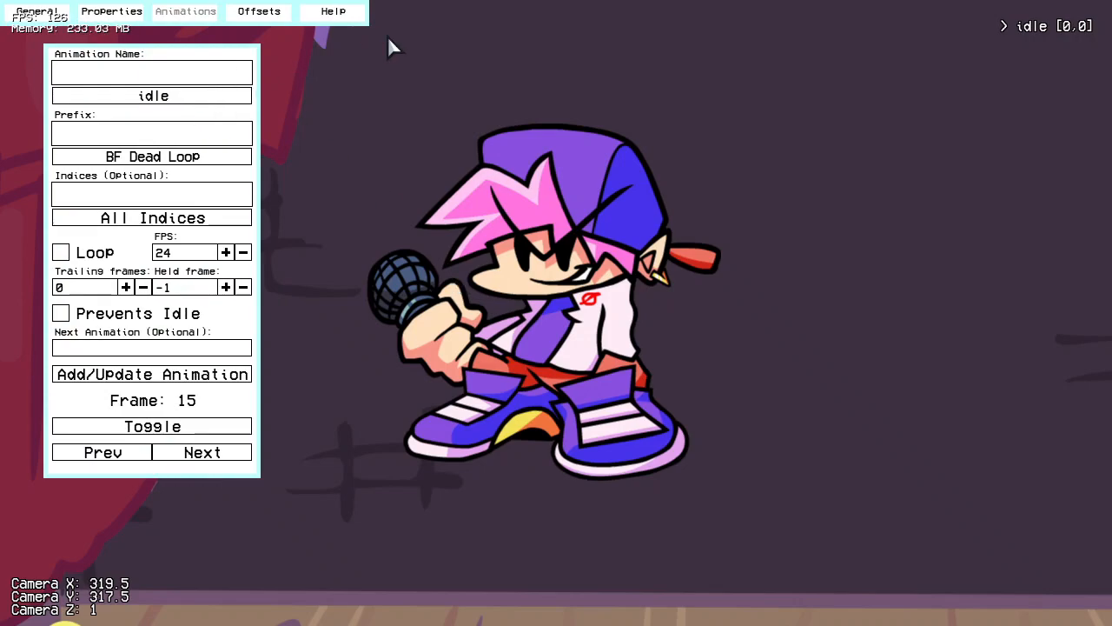
{"action": "left_click", "coordinate": [40, 15]}
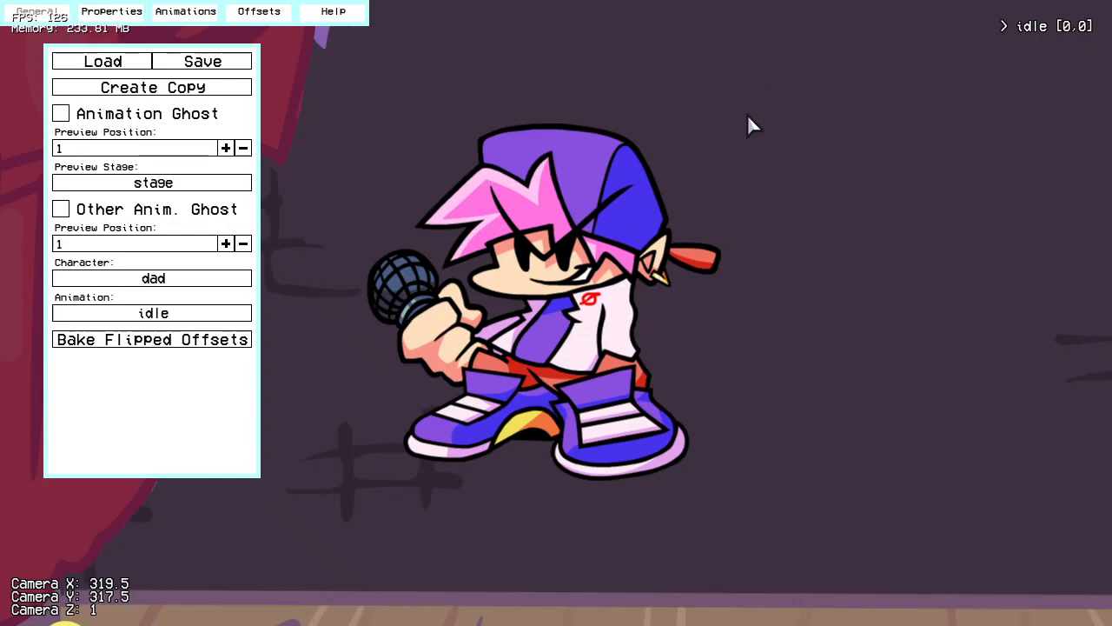
Step: Select the idle animation and inspect its offset and animation settings
{"action": "left_click", "coordinate": [1035, 30]}
{"action": "left_click", "coordinate": [1035, 29]}
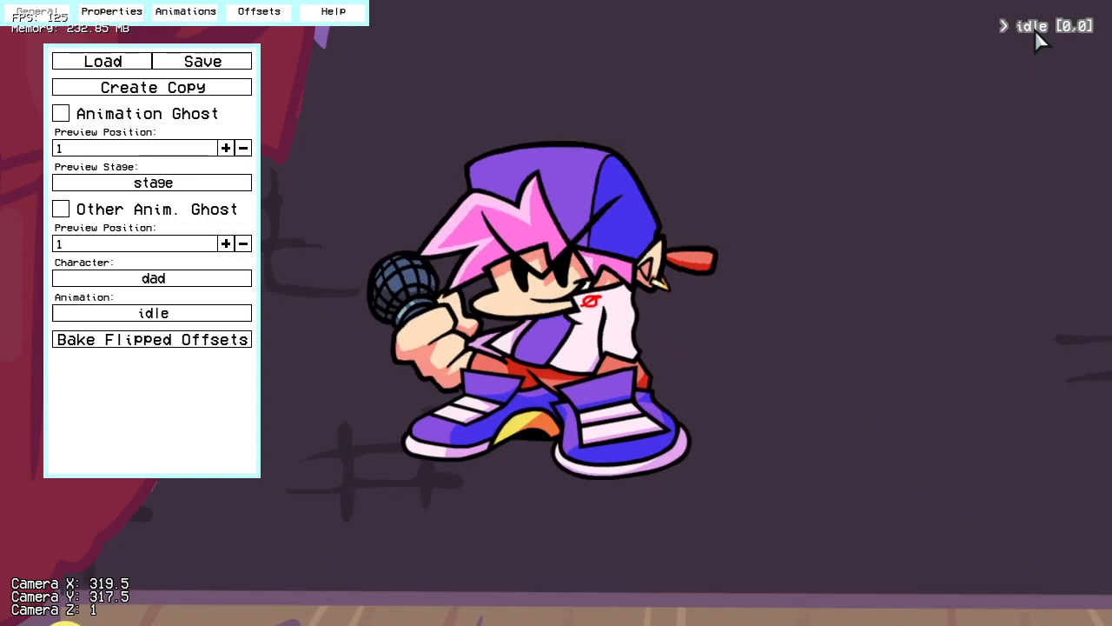
{"action": "left_click", "coordinate": [269, 12]}
{"action": "left_click", "coordinate": [191, 12]}
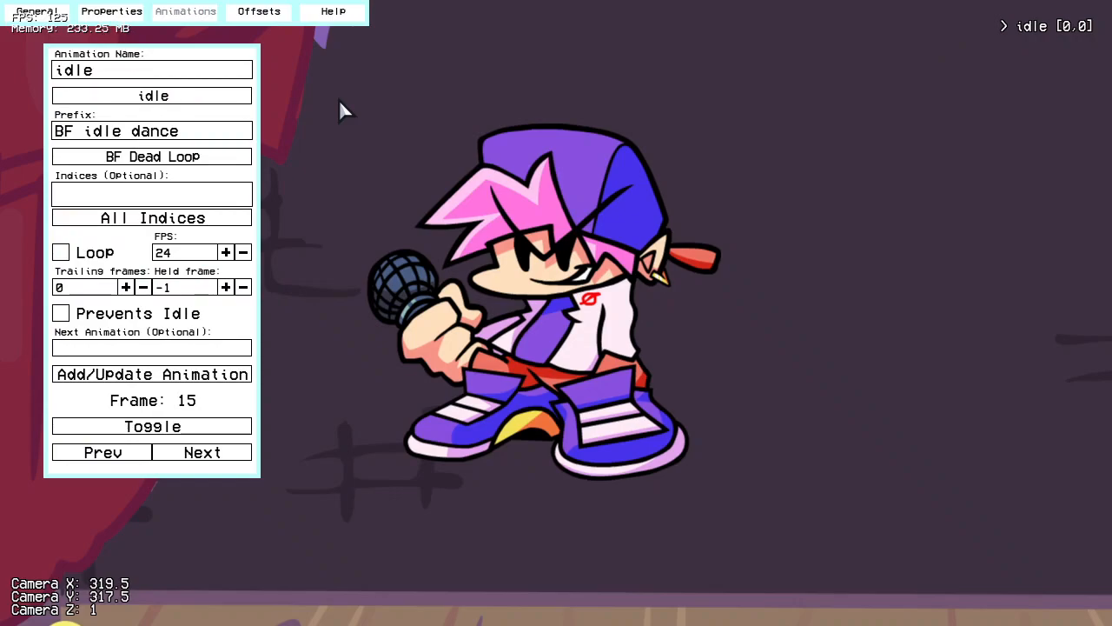
{"action": "left_click", "coordinate": [34, 12]}
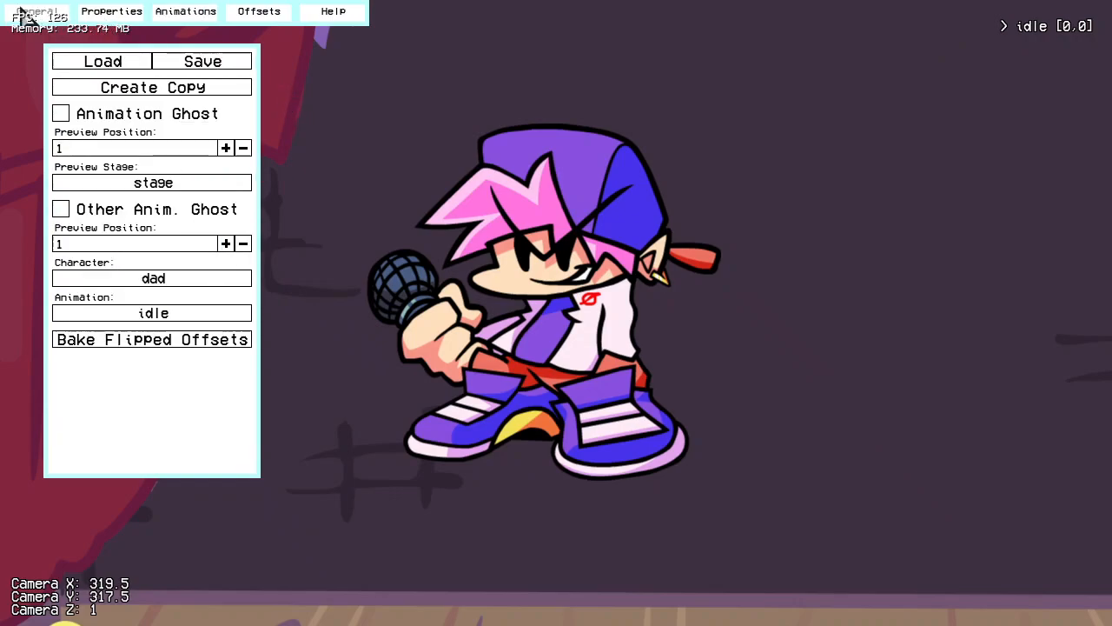
Step: Unlock the character's position and move the character down to about [14,257] so it stands on the stage floor
{"action": "left_click", "coordinate": [115, 16]}
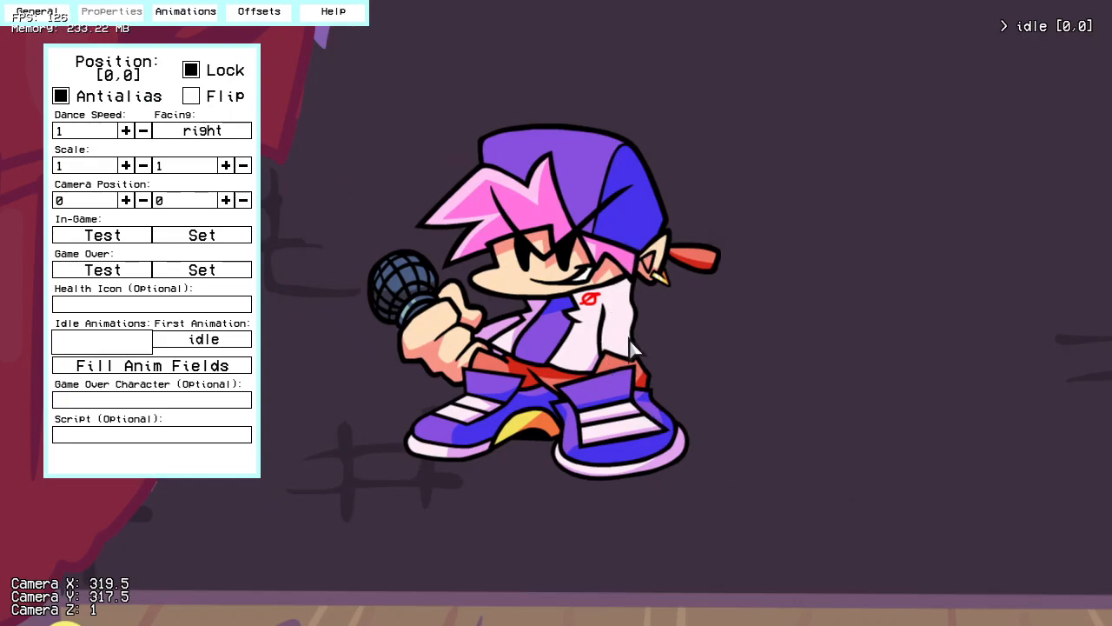
{"action": "scroll", "coordinate": [541, 307], "scroll_direction": "down", "scroll_amount": 4}
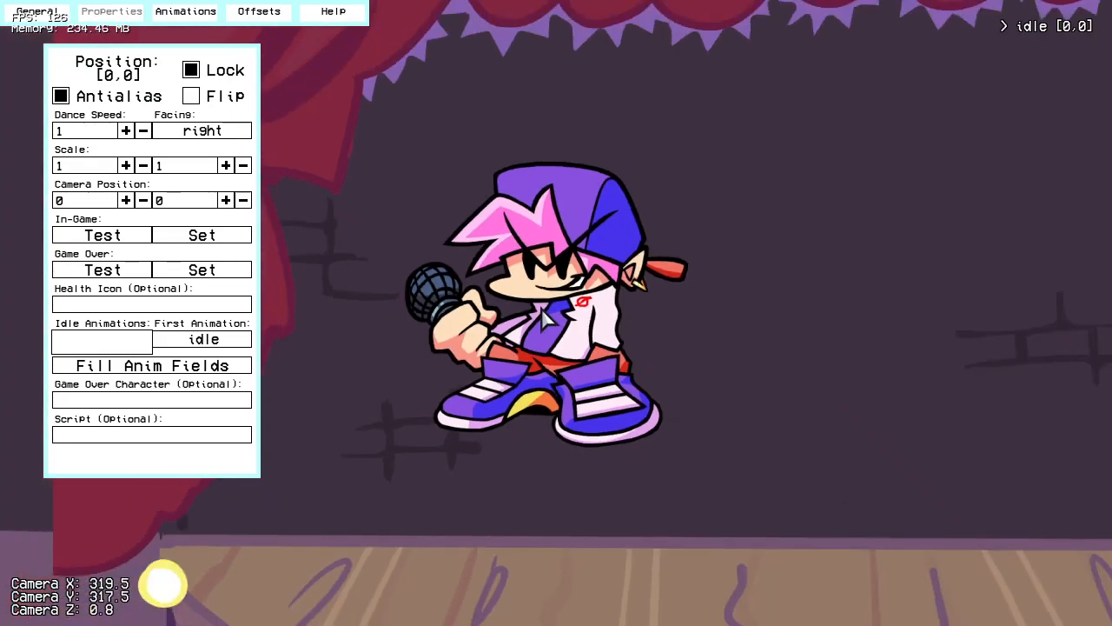
{"action": "scroll", "coordinate": [542, 308], "scroll_direction": "up", "scroll_amount": 6}
{"action": "scroll", "coordinate": [542, 308], "scroll_direction": "down", "scroll_amount": 7}
{"action": "scroll", "coordinate": [541, 308], "scroll_direction": "up", "scroll_amount": 3}
{"action": "scroll", "coordinate": [487, 297], "scroll_direction": "up", "scroll_amount": 3}
{"action": "right_click_drag", "start_coordinate": [477, 287], "coordinate": [473, 184]}
{"action": "left_click", "coordinate": [191, 71]}
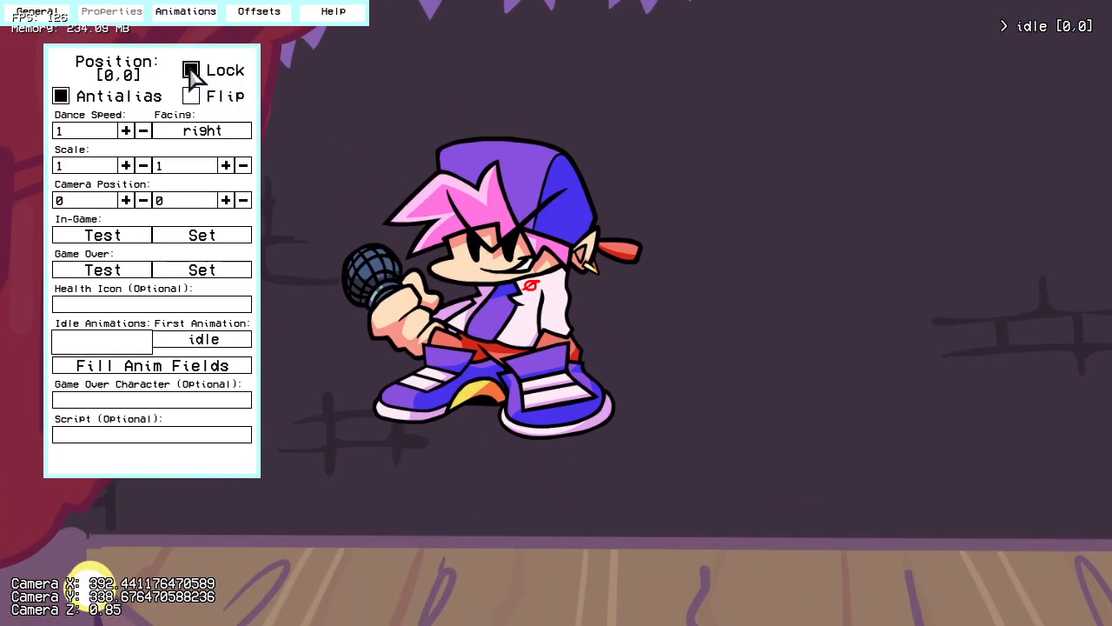
{"action": "left_click_drag", "start_coordinate": [529, 339], "coordinate": [566, 400]}
{"action": "key", "text": "Left"}
{"action": "key", "text": "Left"}
{"action": "key", "text": "Left"}
{"action": "key", "text": "Left"}
{"action": "key", "text": "Left"}
{"action": "key", "text": "Left"}
{"action": "key", "text": "Left"}
{"action": "key", "text": "Left"}
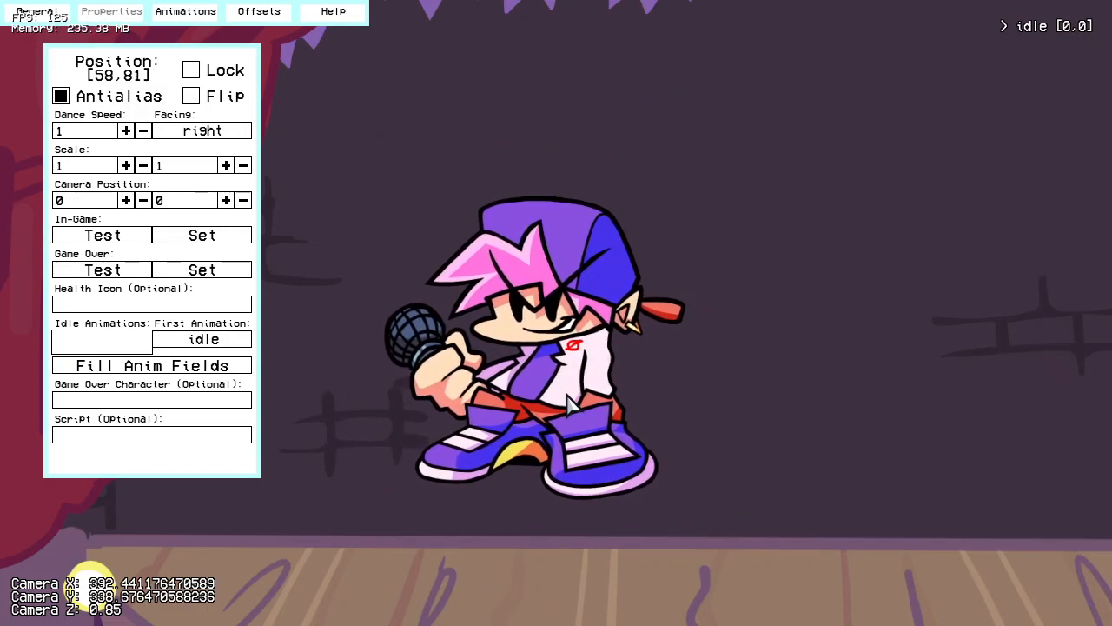
{"action": "key", "text": "Left"}
{"action": "key", "text": "Left"}
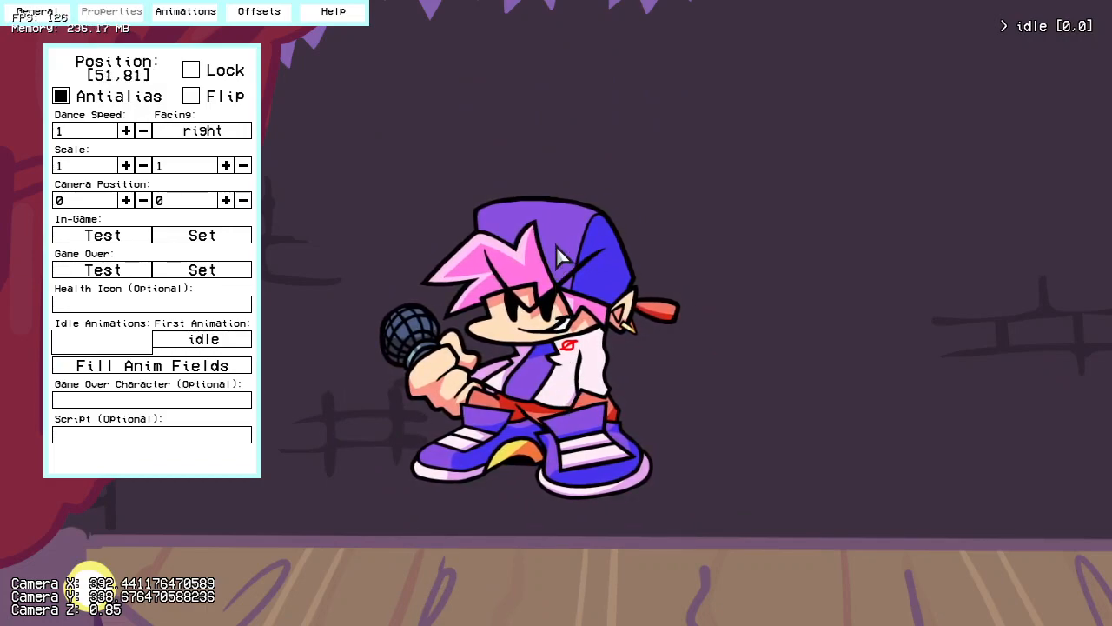
{"action": "left_click_drag", "start_coordinate": [776, 323], "coordinate": [730, 454]}
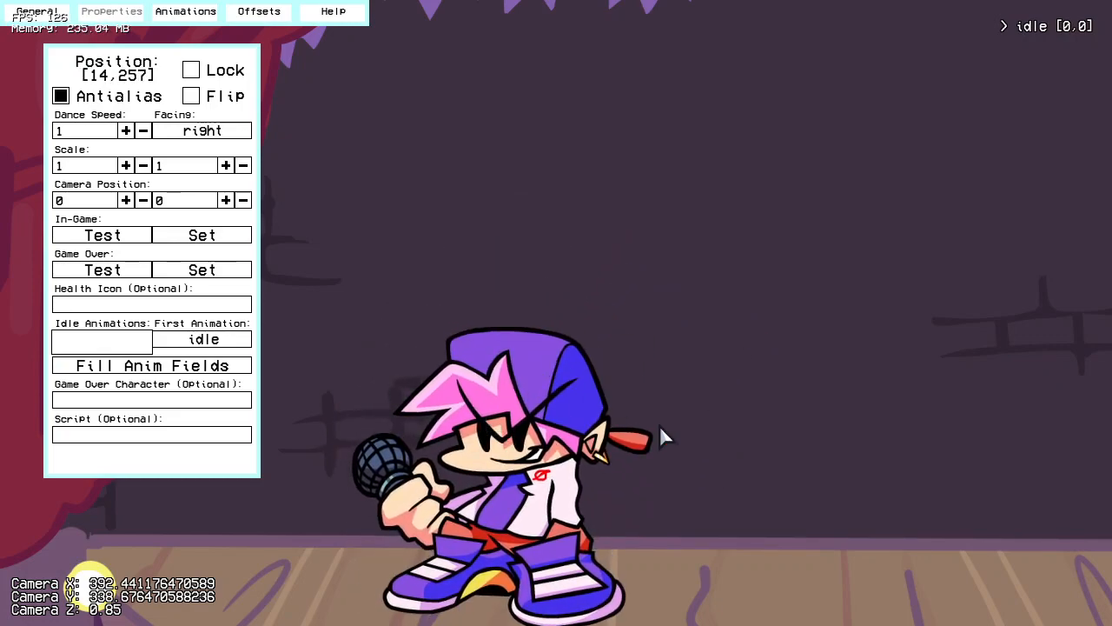
Step: Set the character's Idle Animations to idle and turn on Animation Ghost
{"action": "left_click", "coordinate": [134, 339]}
{"action": "type", "text": "idle"}
{"action": "left_click", "coordinate": [44, 13]}
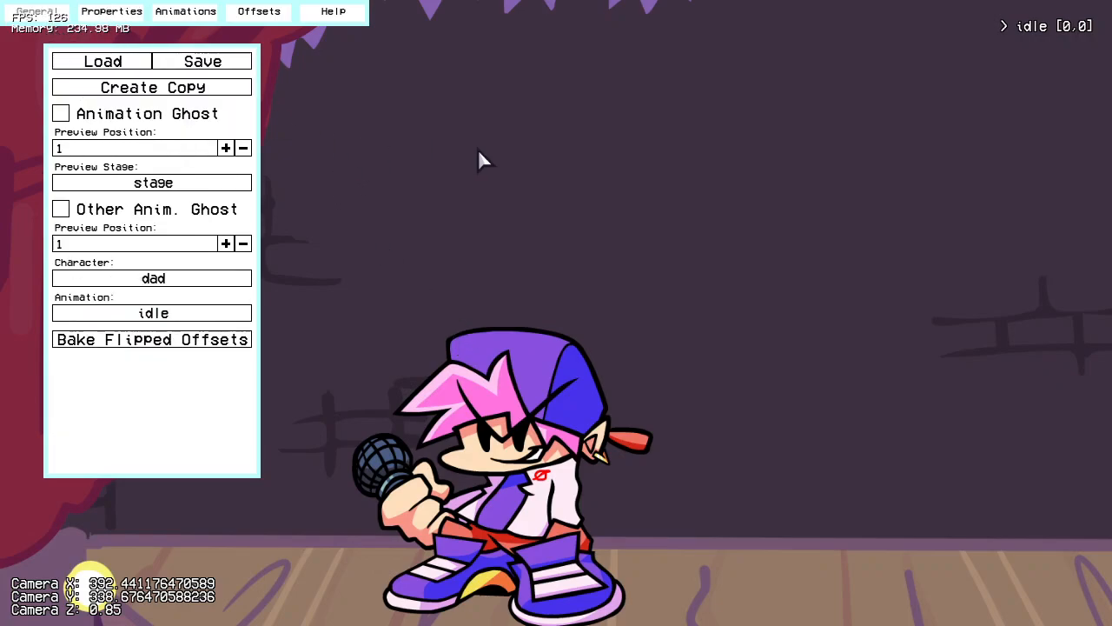
{"action": "left_click", "coordinate": [192, 119]}
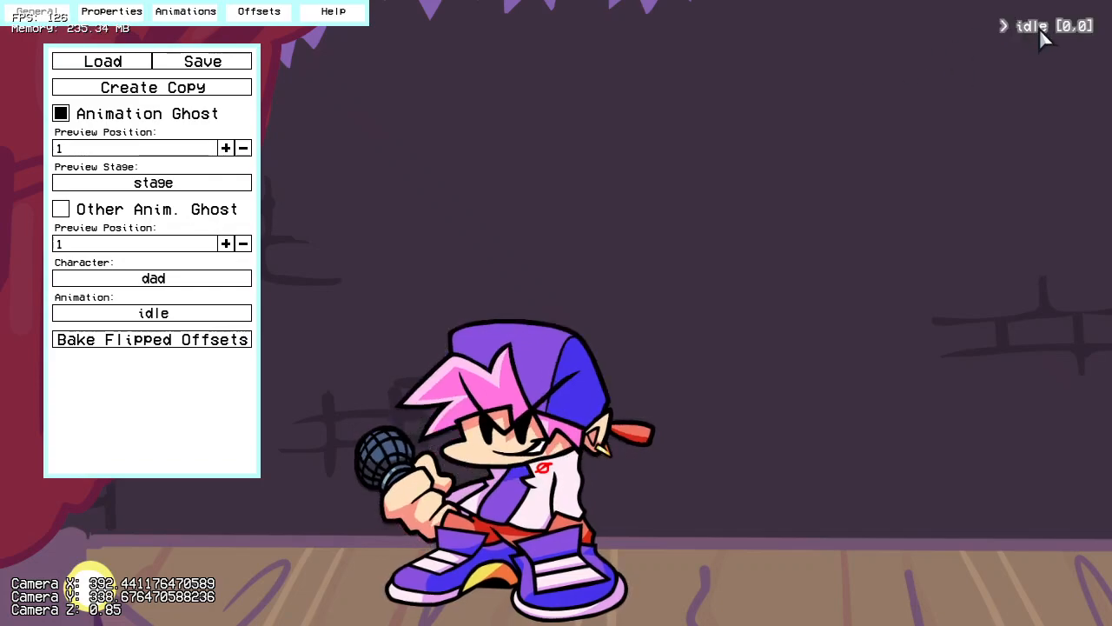
Step: Preview the character at Preview Positions 0 and 2, ending at Preview Position 1
{"action": "left_click_drag", "start_coordinate": [569, 218], "coordinate": [588, 294]}
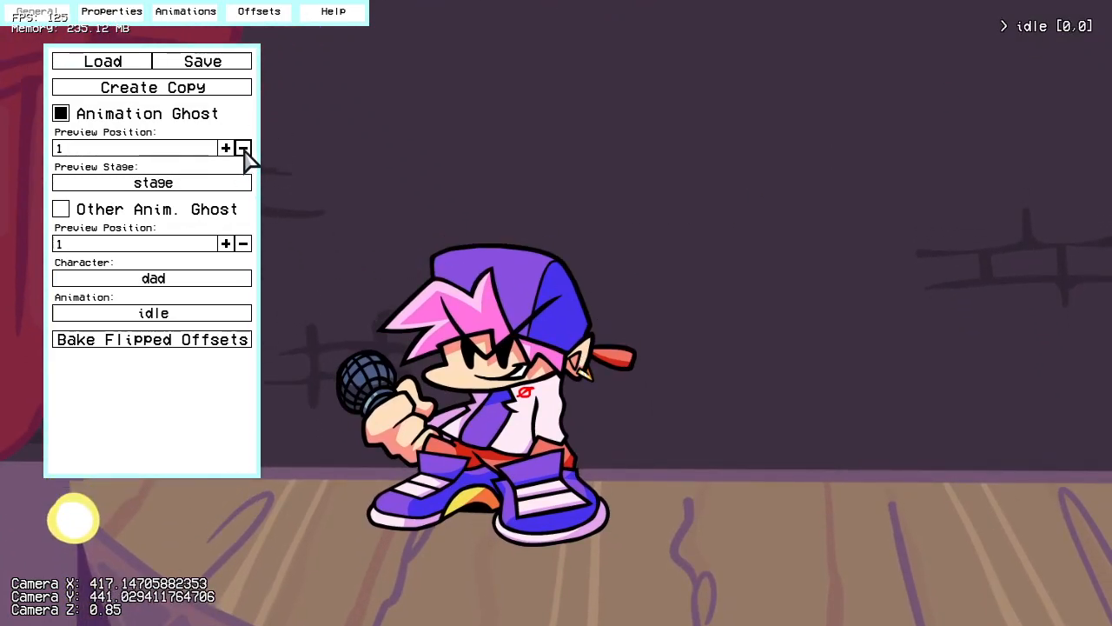
{"action": "left_click_drag", "start_coordinate": [391, 216], "coordinate": [535, 247]}
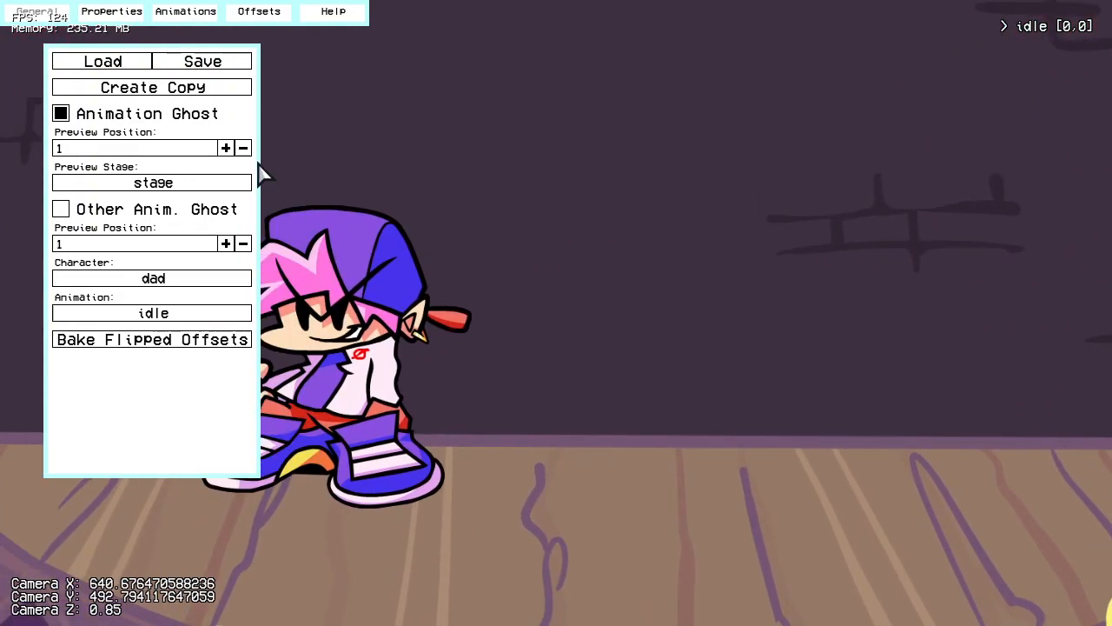
{"action": "left_click", "coordinate": [244, 149]}
{"action": "left_click", "coordinate": [226, 149]}
{"action": "left_click", "coordinate": [226, 148]}
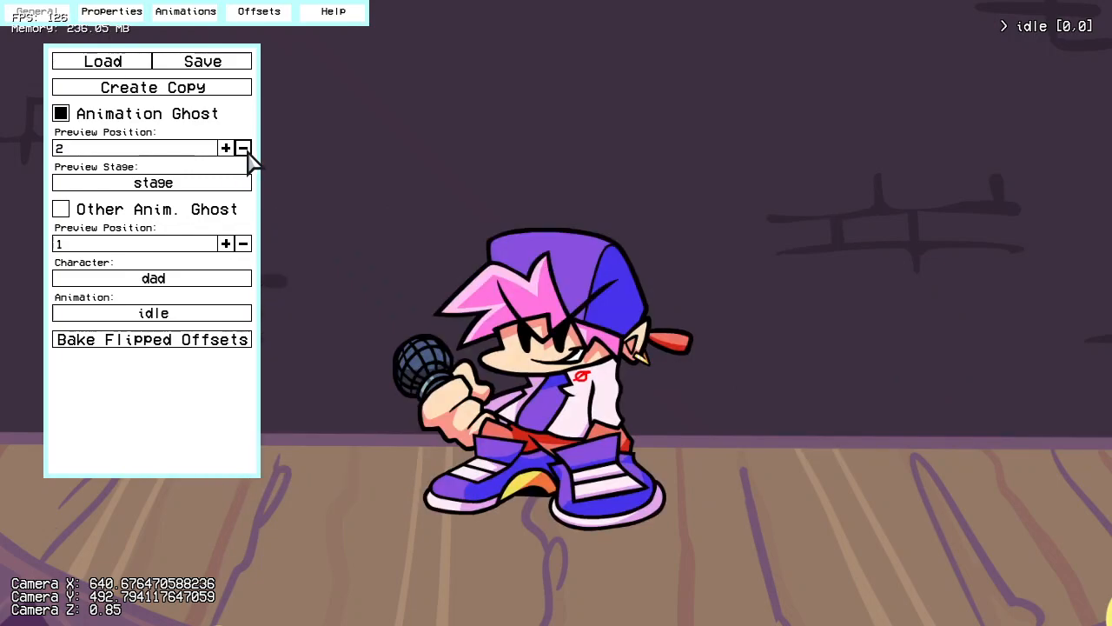
{"action": "left_click", "coordinate": [244, 149]}
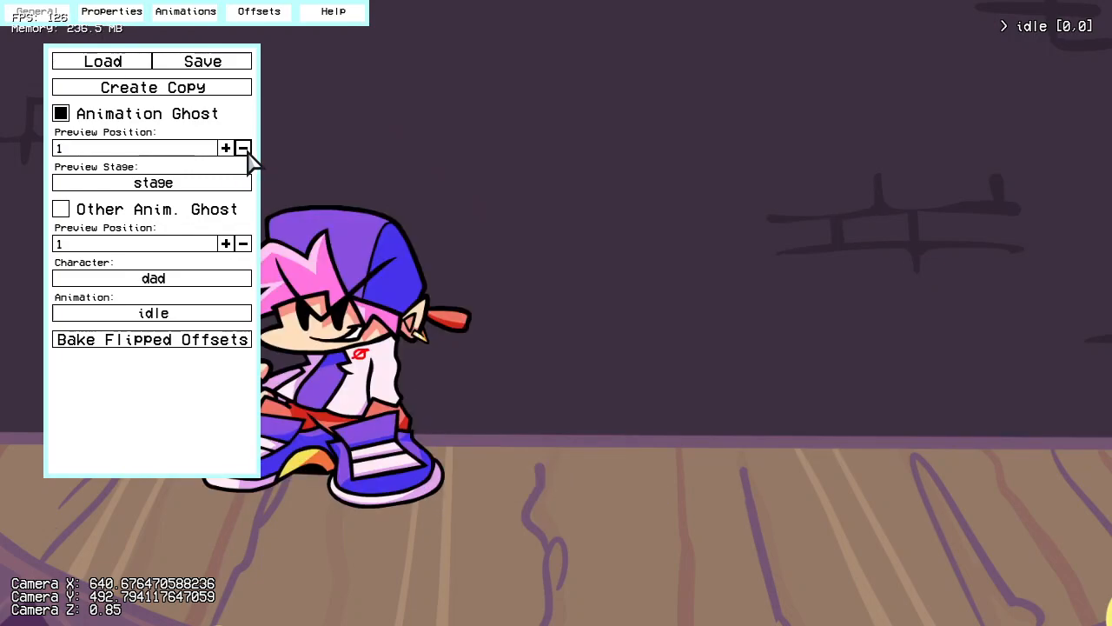
Step: Look through the available preview stages without changing the current one
{"action": "left_click", "coordinate": [217, 190]}
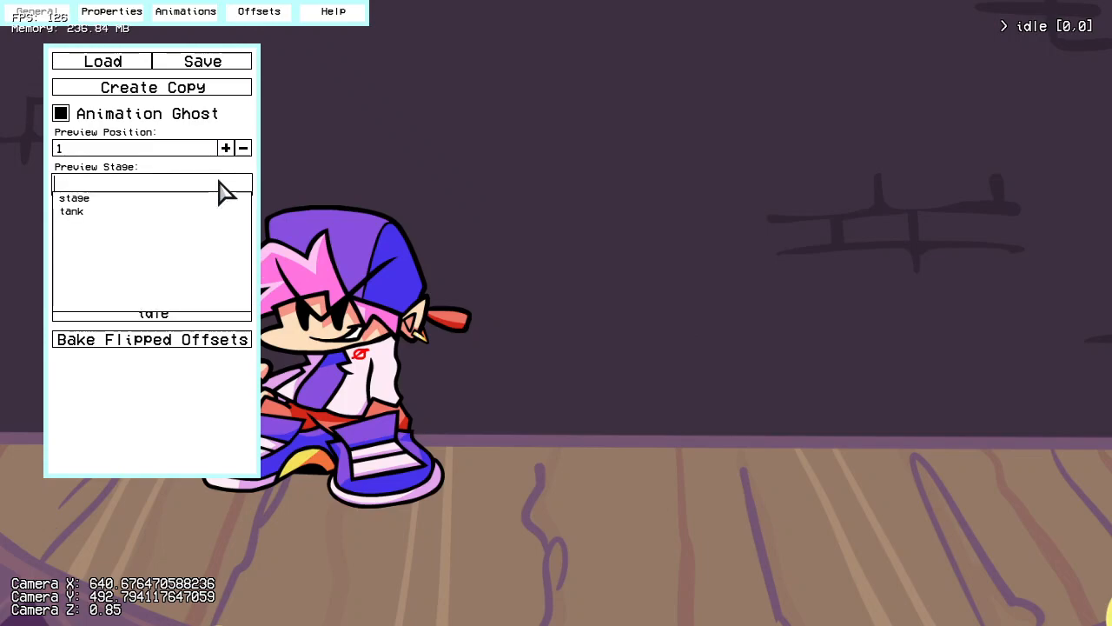
{"action": "scroll", "coordinate": [139, 236], "scroll_direction": "up", "scroll_amount": 3}
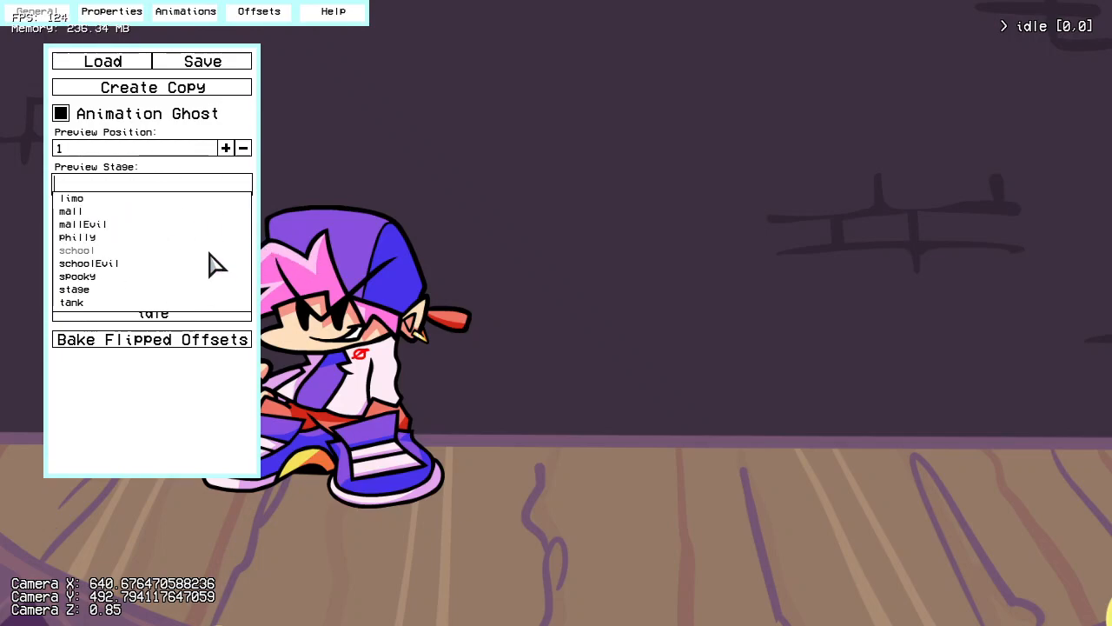
{"action": "left_click", "coordinate": [388, 220]}
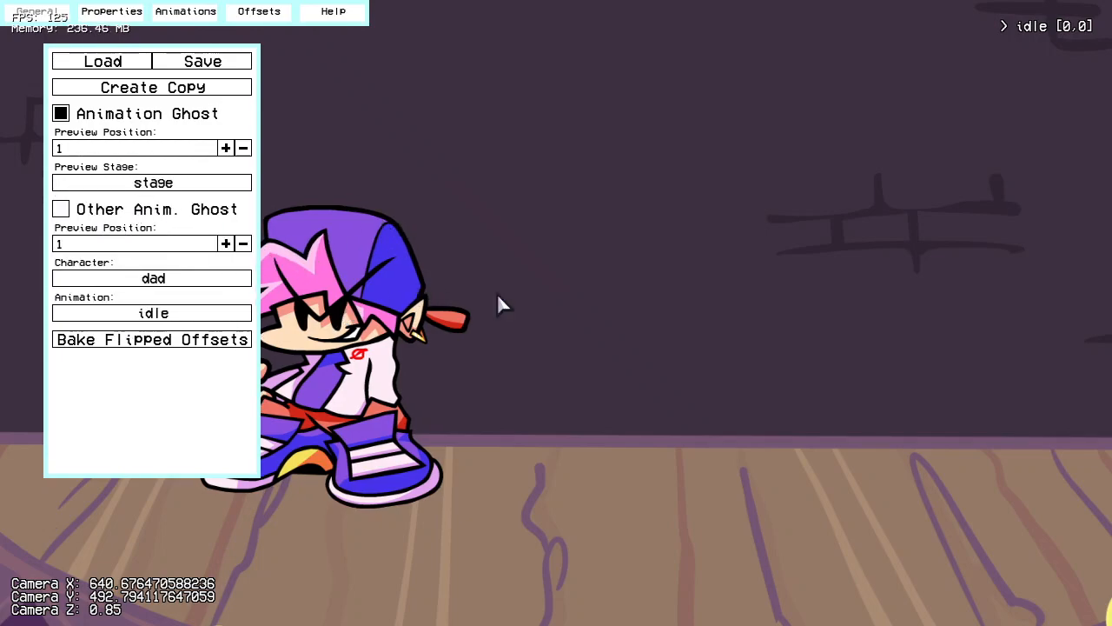
Step: Turn on Other Anim. Ghost and set its character to bf
{"action": "left_click", "coordinate": [203, 212]}
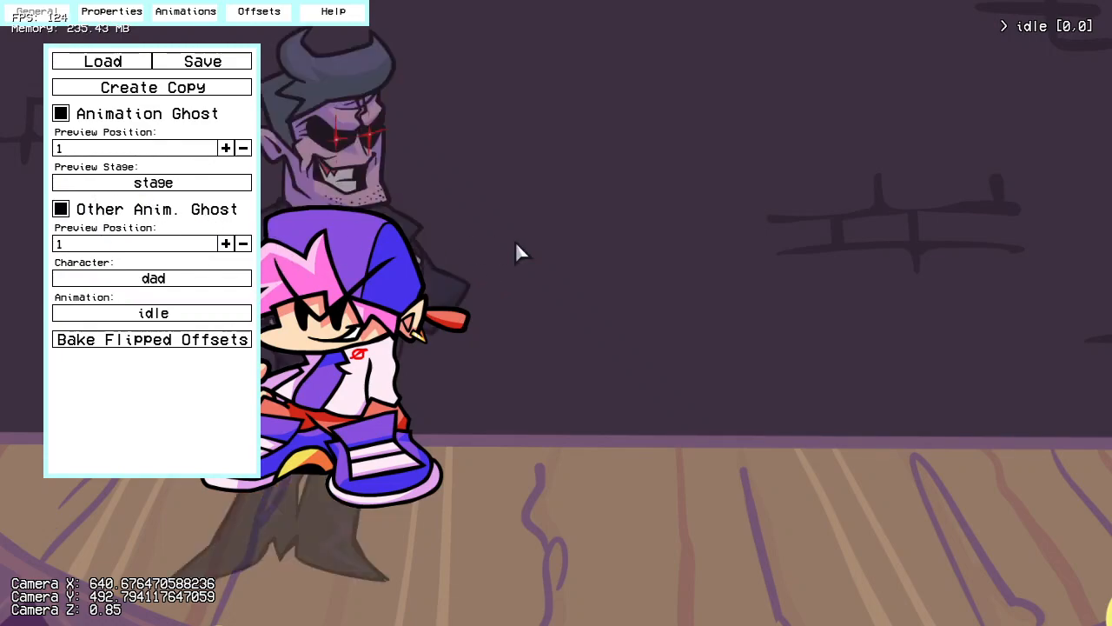
{"action": "left_click_drag", "start_coordinate": [327, 216], "coordinate": [437, 241]}
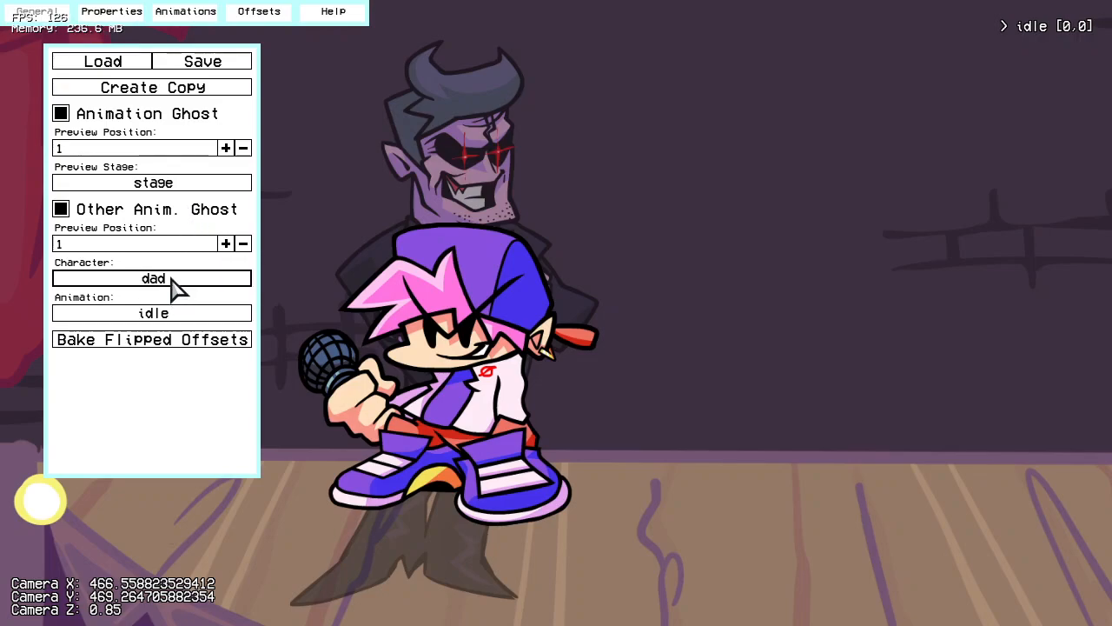
{"action": "left_click", "coordinate": [143, 283]}
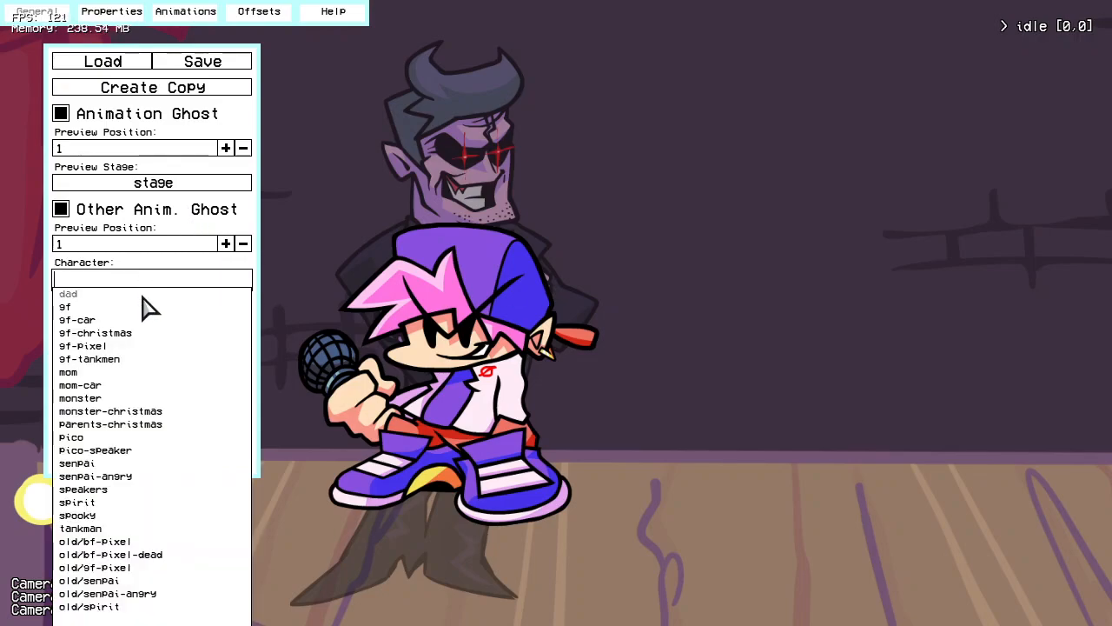
{"action": "scroll", "coordinate": [110, 300], "scroll_direction": "up", "scroll_amount": 2}
{"action": "left_click", "coordinate": [80, 295]}
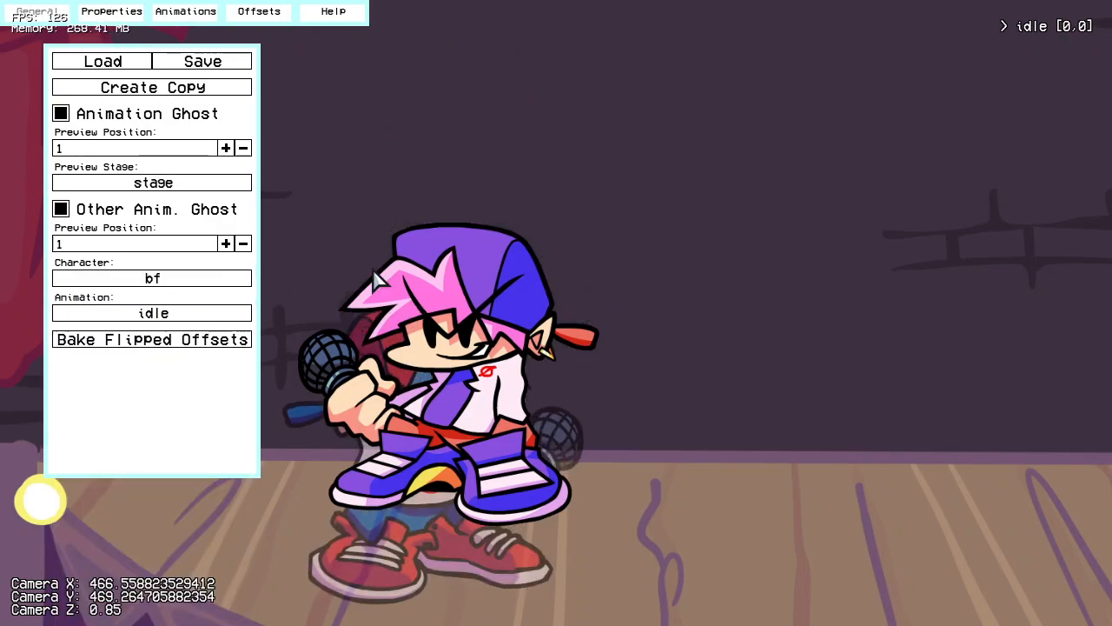
Step: Move the character down to about [12,314], closer to the bf ghost's standing position
{"action": "left_click", "coordinate": [127, 14]}
{"action": "left_click_drag", "start_coordinate": [453, 353], "coordinate": [454, 402]}
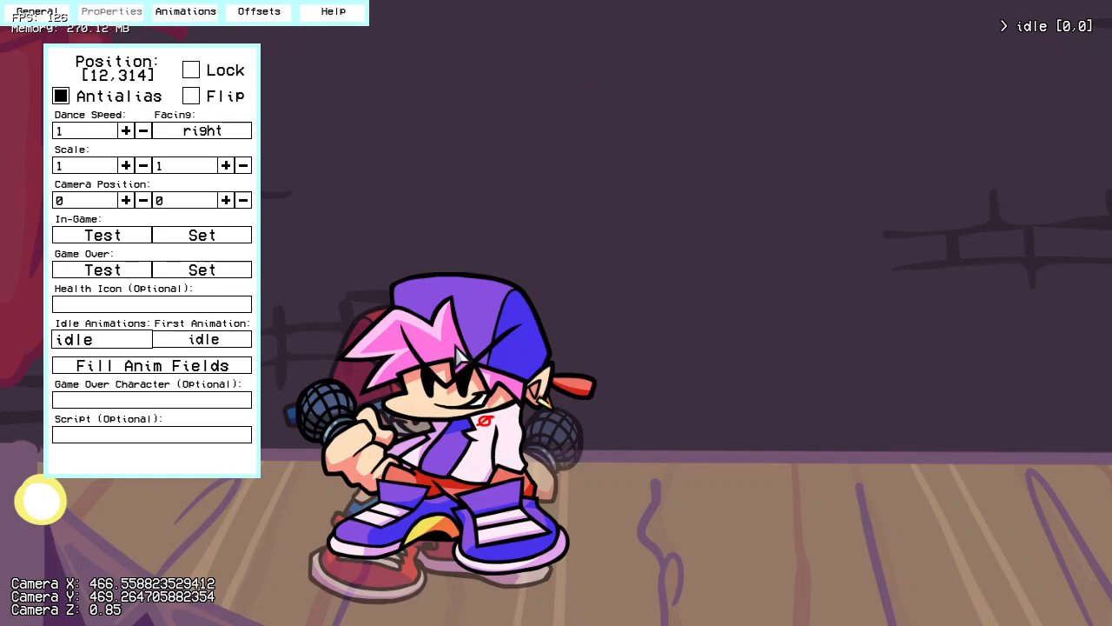
{"action": "right_click_drag", "start_coordinate": [421, 352], "coordinate": [952, 431]}
{"action": "right_click_drag", "start_coordinate": [608, 405], "coordinate": [452, 401]}
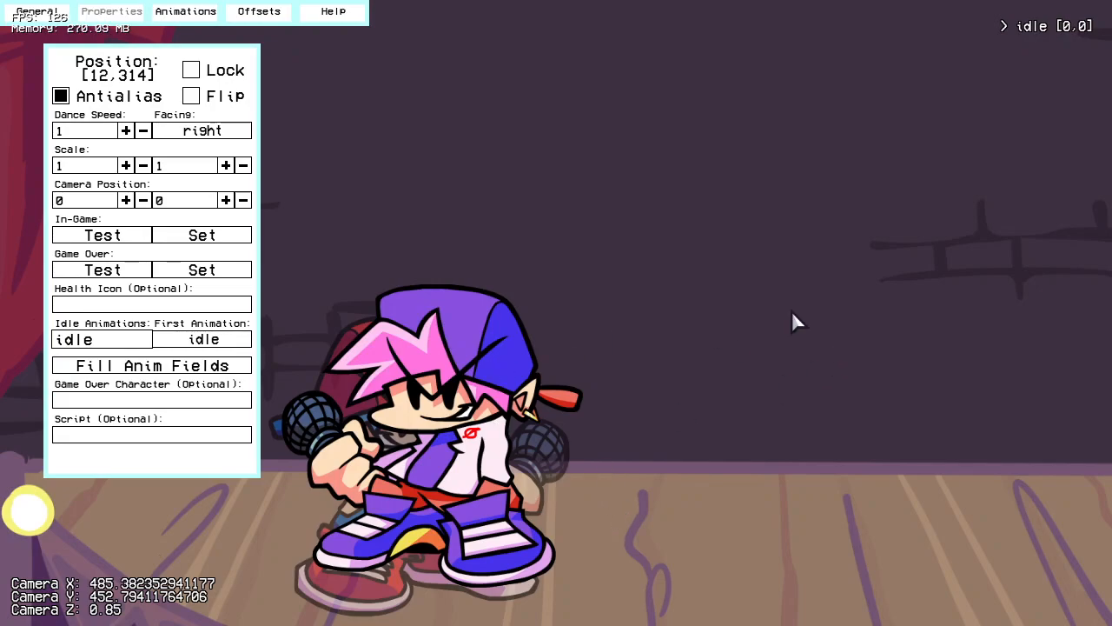
{"action": "right_click_drag", "start_coordinate": [468, 339], "coordinate": [385, 351]}
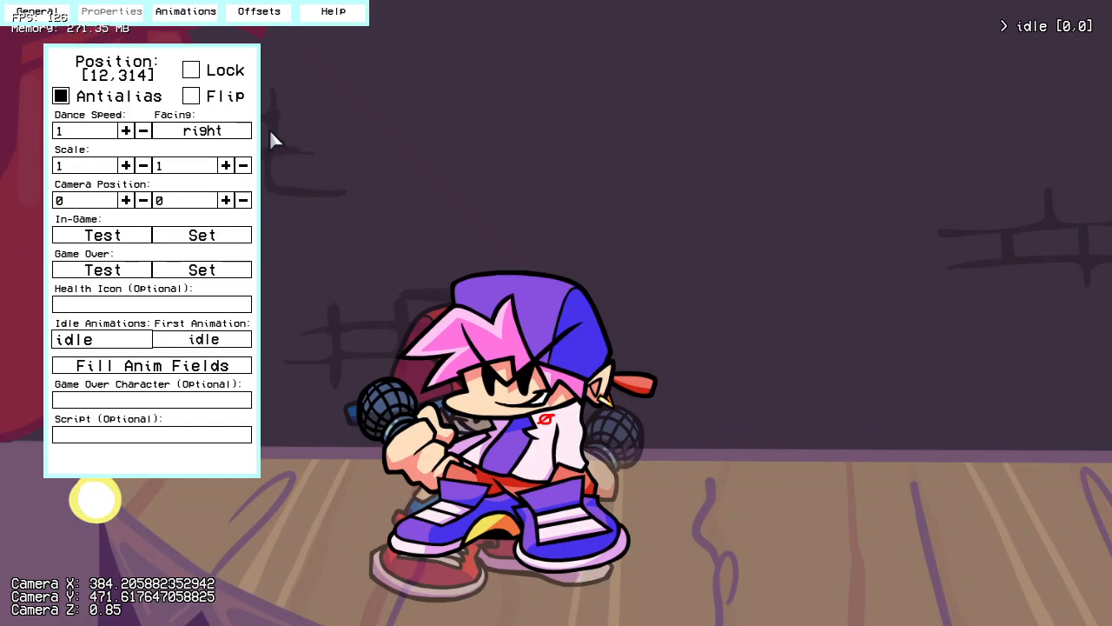
Step: Try the center Facing option for the character, and set Facing to left
{"action": "left_click", "coordinate": [217, 133]}
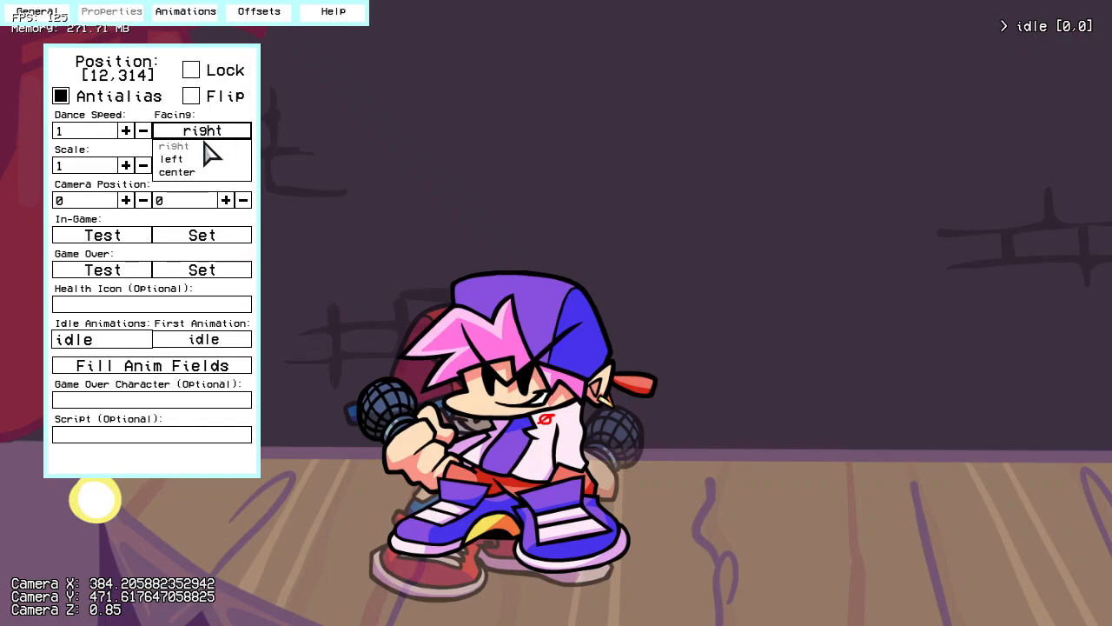
{"action": "left_click", "coordinate": [193, 159]}
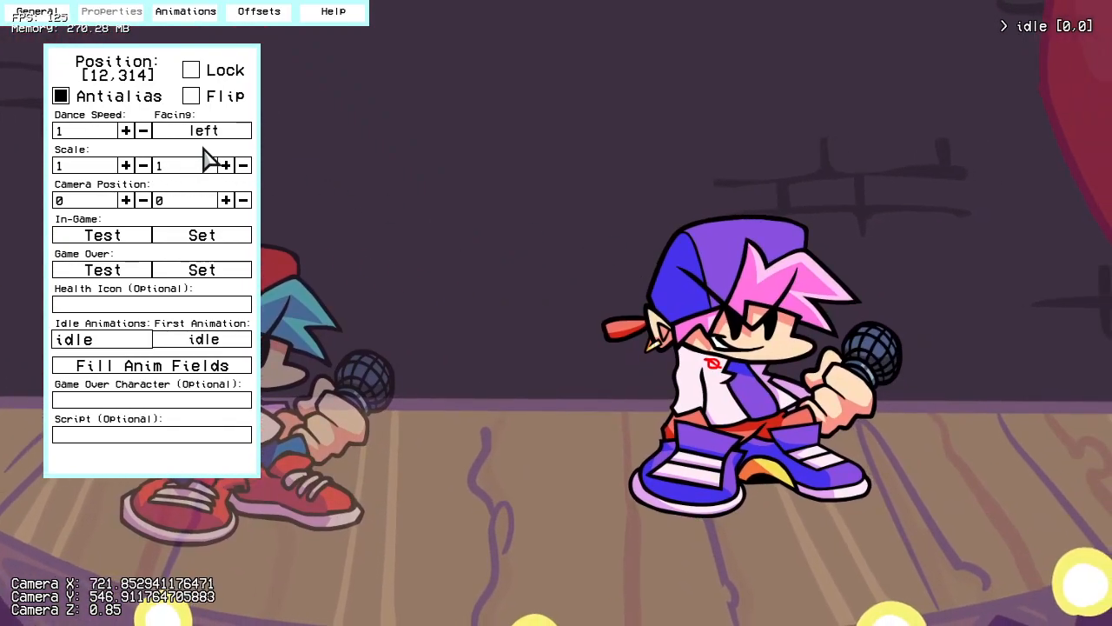
{"action": "left_click", "coordinate": [206, 131]}
{"action": "left_click", "coordinate": [192, 174]}
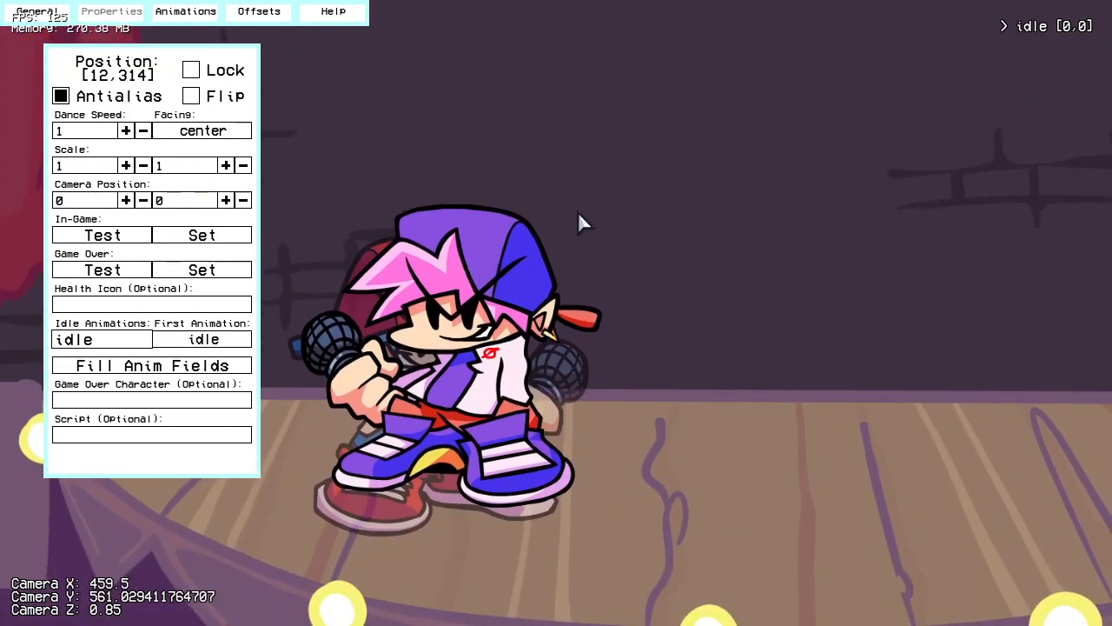
{"action": "left_click", "coordinate": [236, 132]}
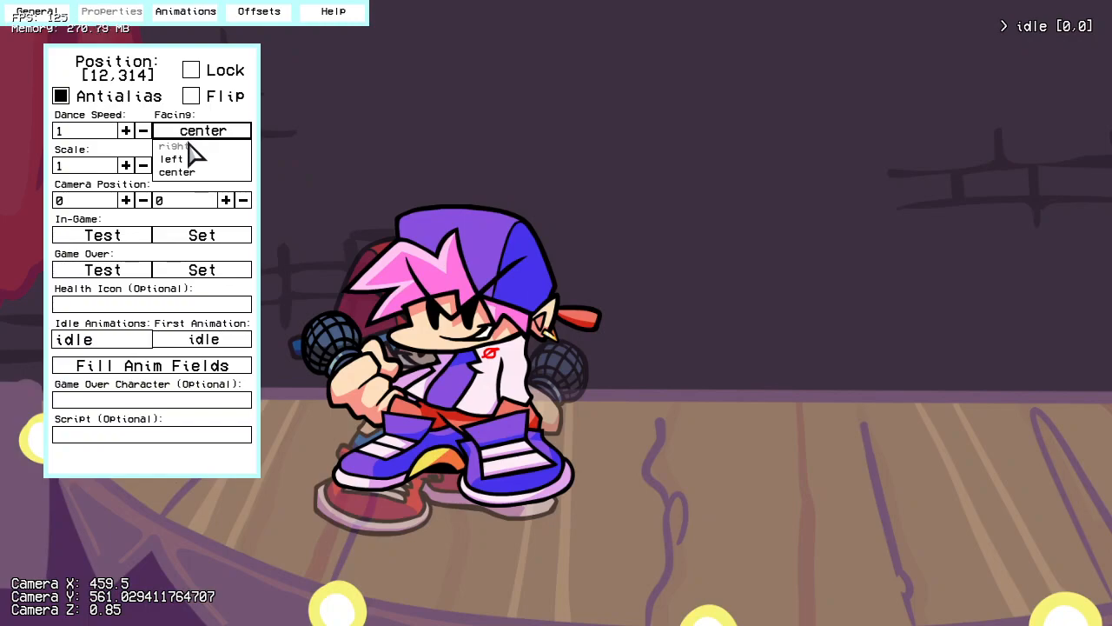
{"action": "left_click", "coordinate": [174, 160]}
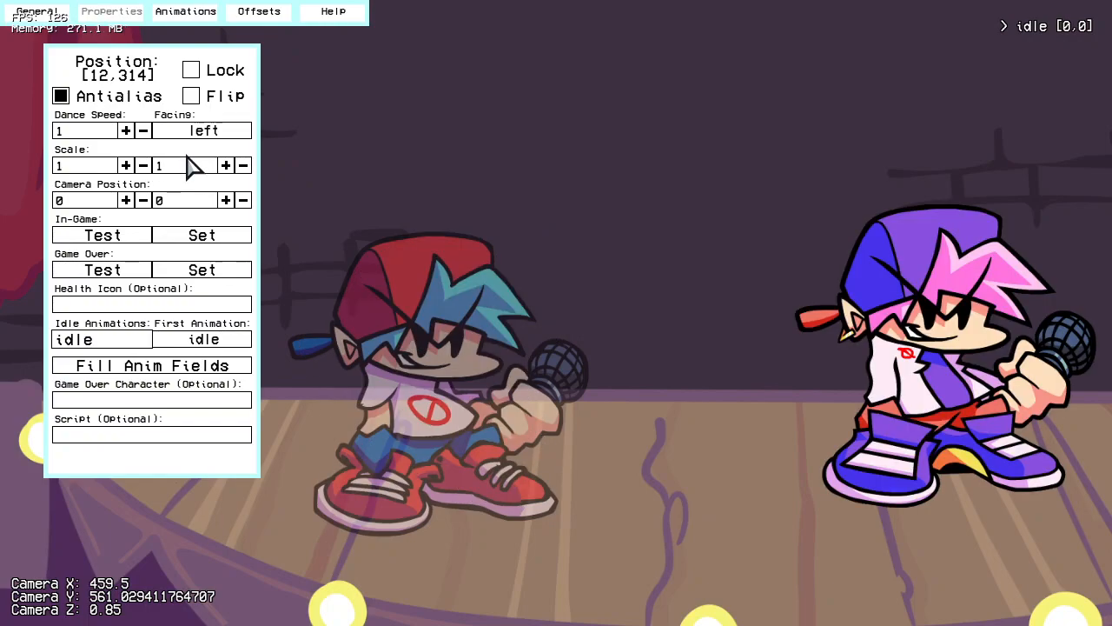
Step: Set the bf ghost's Preview Position to 0 and turn on Flip for the character
{"action": "left_click", "coordinate": [43, 18]}
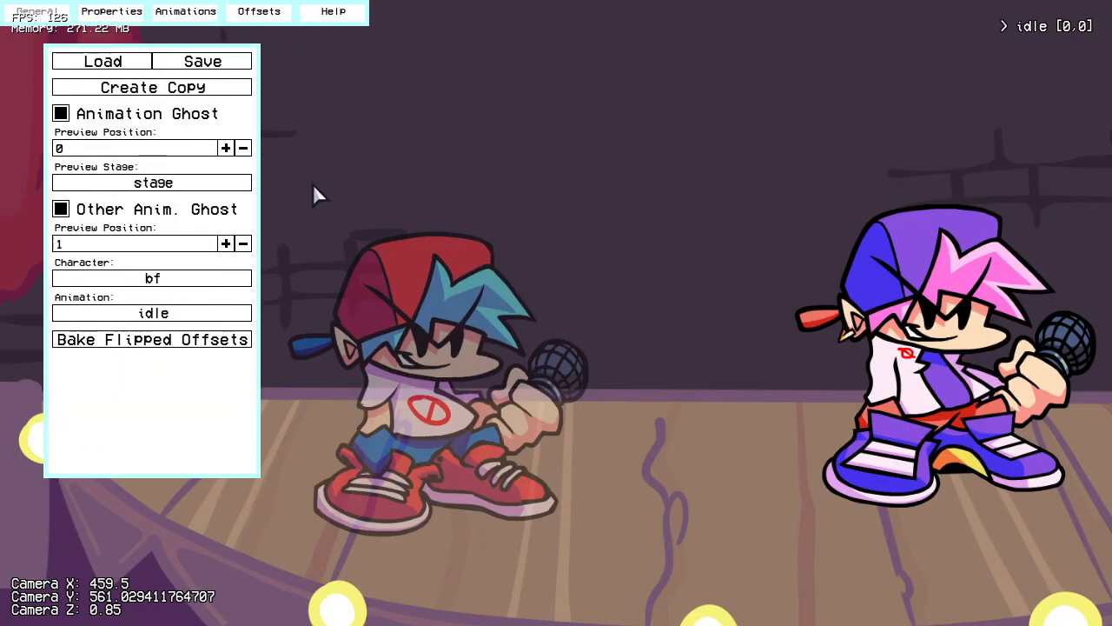
{"action": "left_click", "coordinate": [244, 244]}
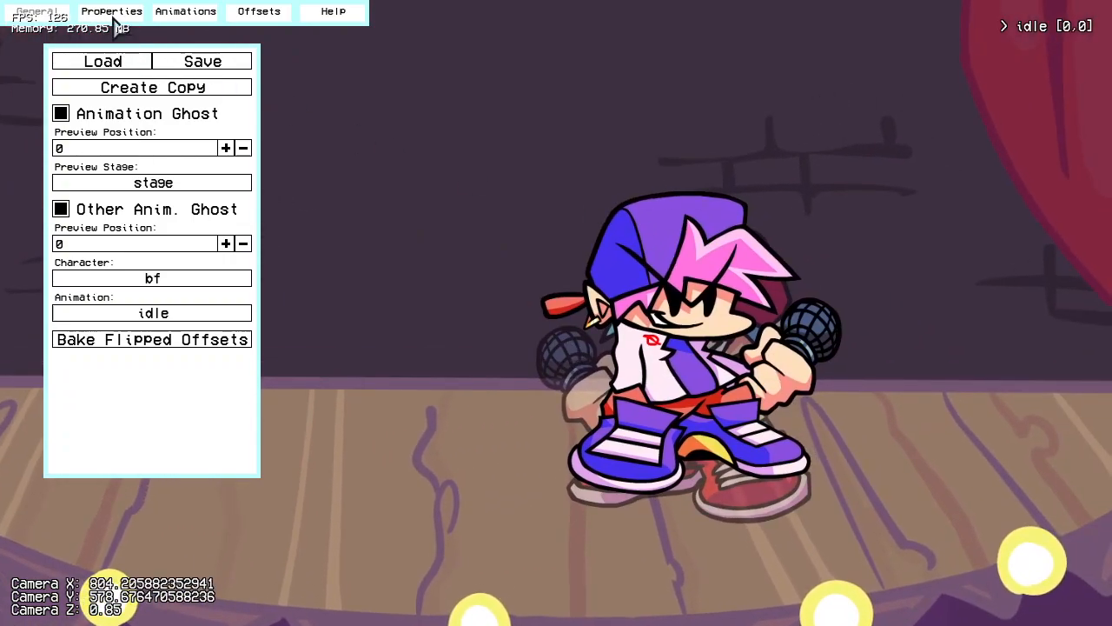
{"action": "left_click", "coordinate": [112, 13]}
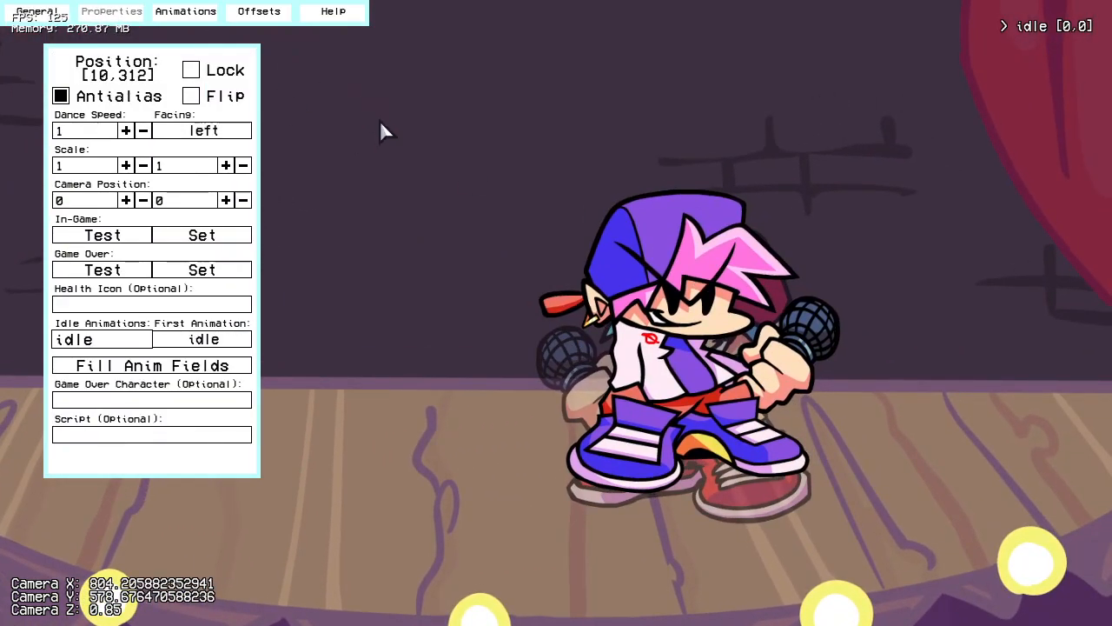
{"action": "left_click", "coordinate": [226, 98]}
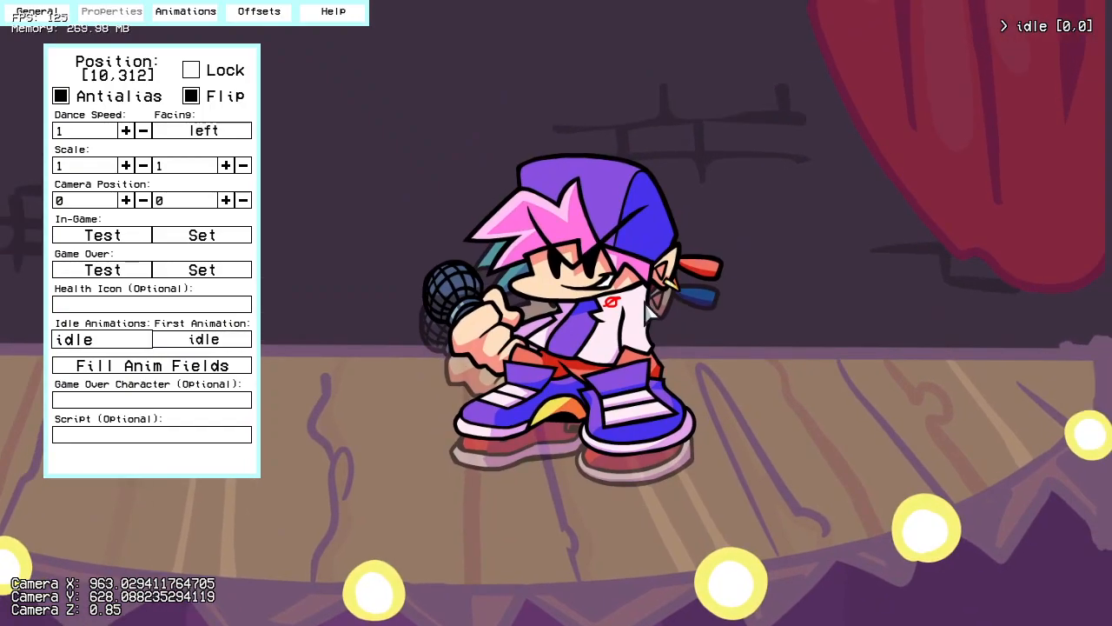
Step: Move and nudge the flipped character to [5,350] so its feet line up with the bf ghost
{"action": "left_click_drag", "start_coordinate": [596, 327], "coordinate": [593, 356]}
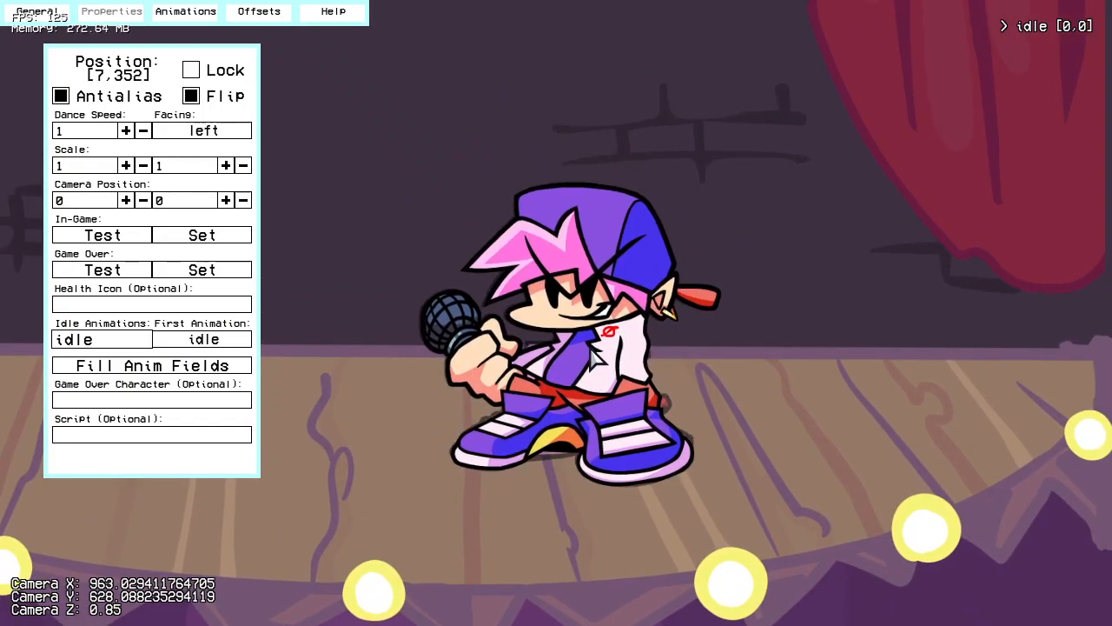
{"action": "left_click_drag", "start_coordinate": [591, 349], "coordinate": [591, 347]}
{"action": "key", "text": "Left"}
{"action": "key", "text": "Left"}
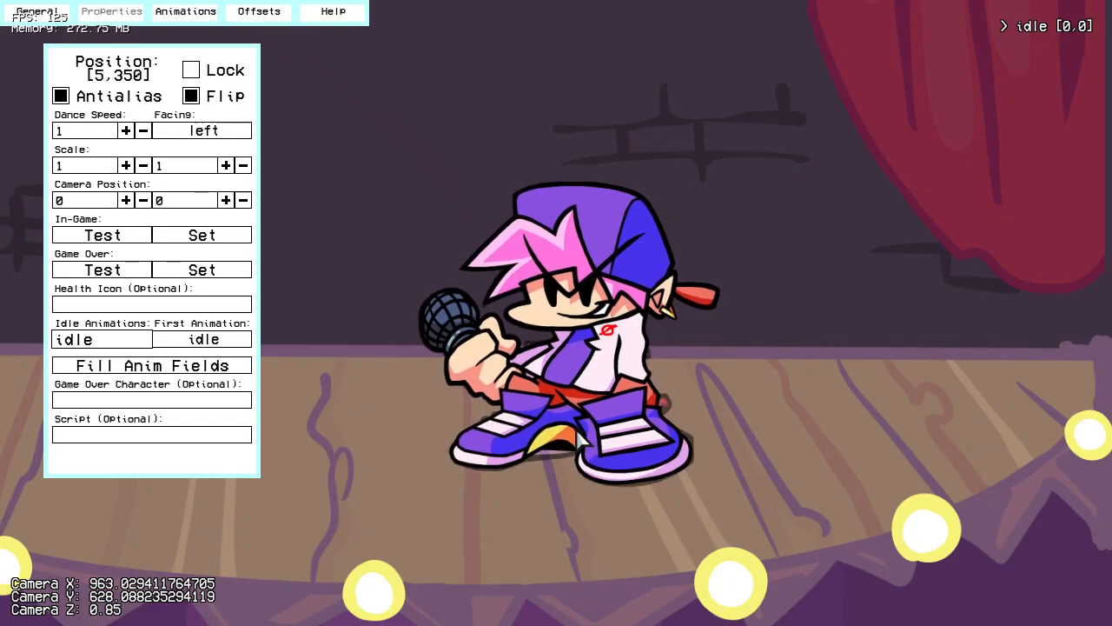
{"action": "scroll", "coordinate": [617, 434], "scroll_direction": "up", "scroll_amount": 7}
{"action": "scroll", "coordinate": [616, 433], "scroll_direction": "up", "scroll_amount": 4}
{"action": "right_click_drag", "start_coordinate": [661, 304], "coordinate": [683, 342]}
{"action": "scroll", "coordinate": [531, 318], "scroll_direction": "down", "scroll_amount": 4}
{"action": "scroll", "coordinate": [534, 326], "scroll_direction": "down", "scroll_amount": 5}
Step: Turn off Other Anim. Ghost and lock the character's position
{"action": "left_click", "coordinate": [37, 11]}
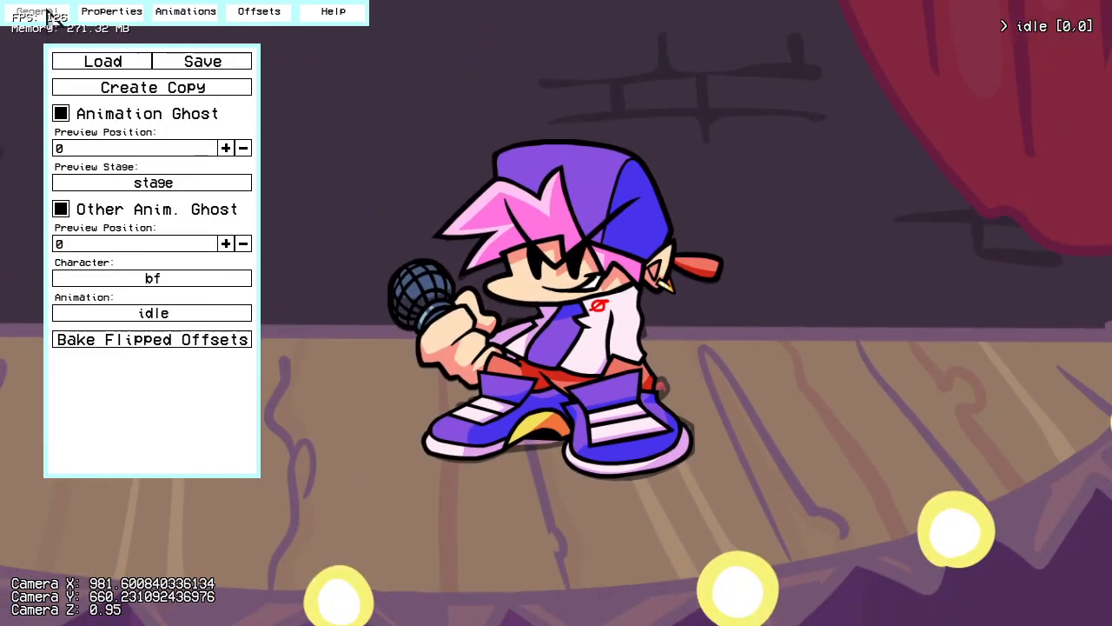
{"action": "left_click", "coordinate": [111, 12]}
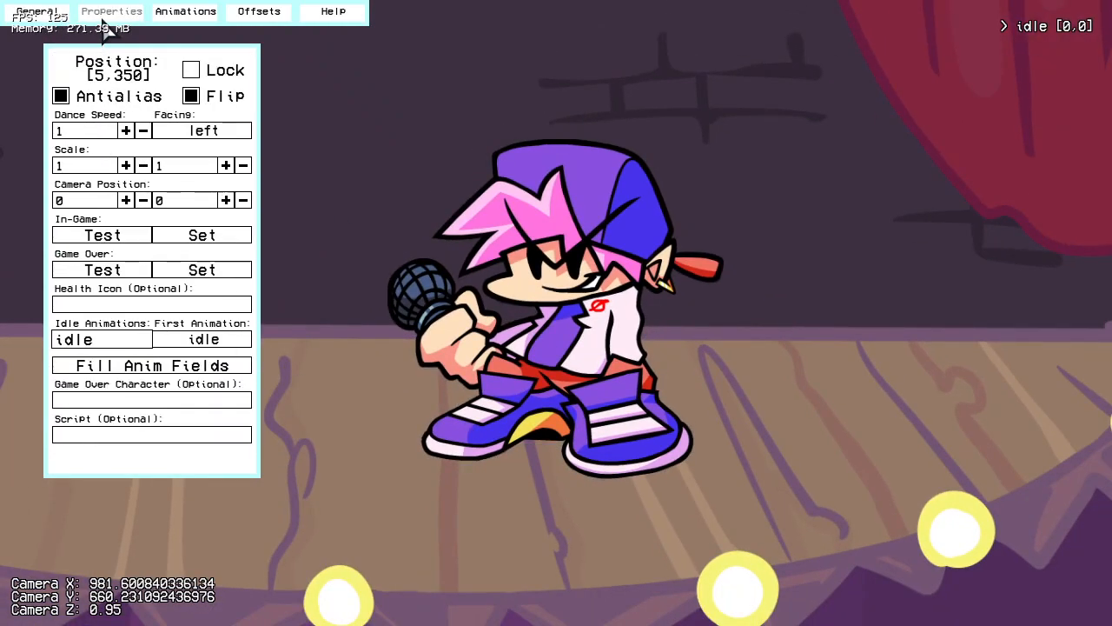
{"action": "left_click", "coordinate": [232, 73]}
Step: Test the character's in-game camera position and check how it frames the character at different zoom levels
{"action": "right_click_drag", "start_coordinate": [549, 124], "coordinate": [577, 457]}
{"action": "scroll", "coordinate": [624, 351], "scroll_direction": "down", "scroll_amount": 4}
{"action": "scroll", "coordinate": [577, 466], "scroll_direction": "up", "scroll_amount": 3}
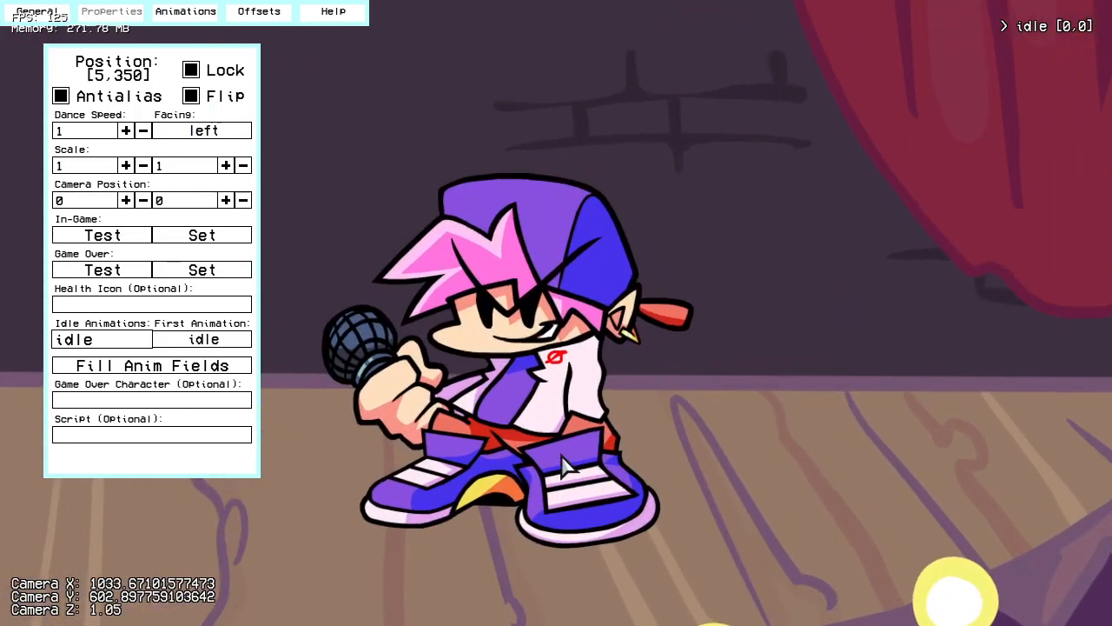
{"action": "scroll", "coordinate": [464, 302], "scroll_direction": "up", "scroll_amount": 1}
{"action": "scroll", "coordinate": [463, 301], "scroll_direction": "down", "scroll_amount": 2}
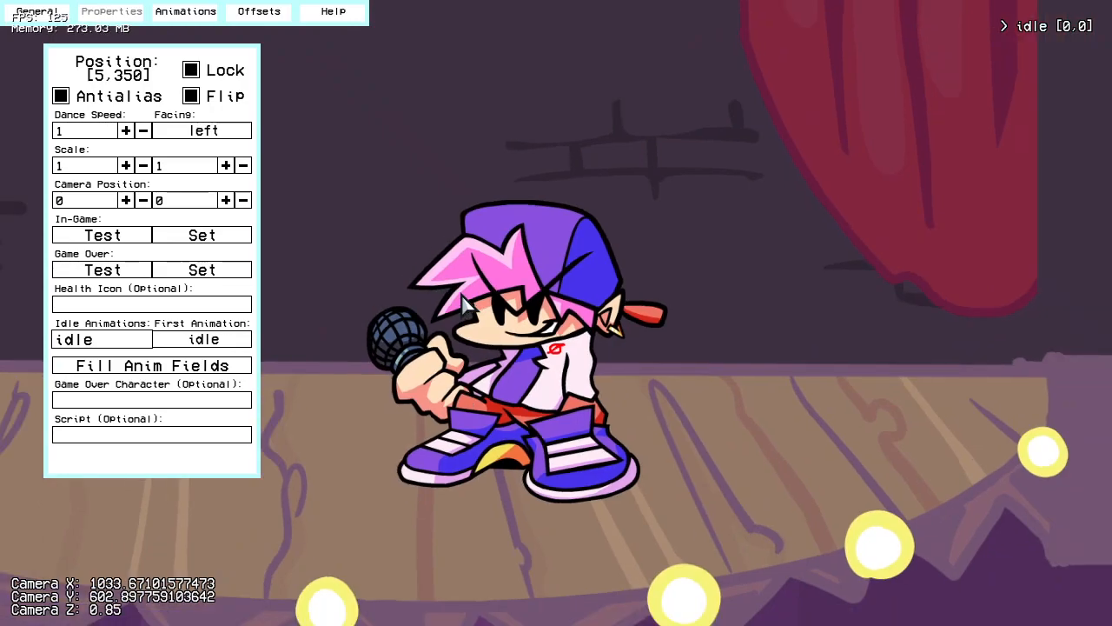
{"action": "left_click", "coordinate": [111, 241]}
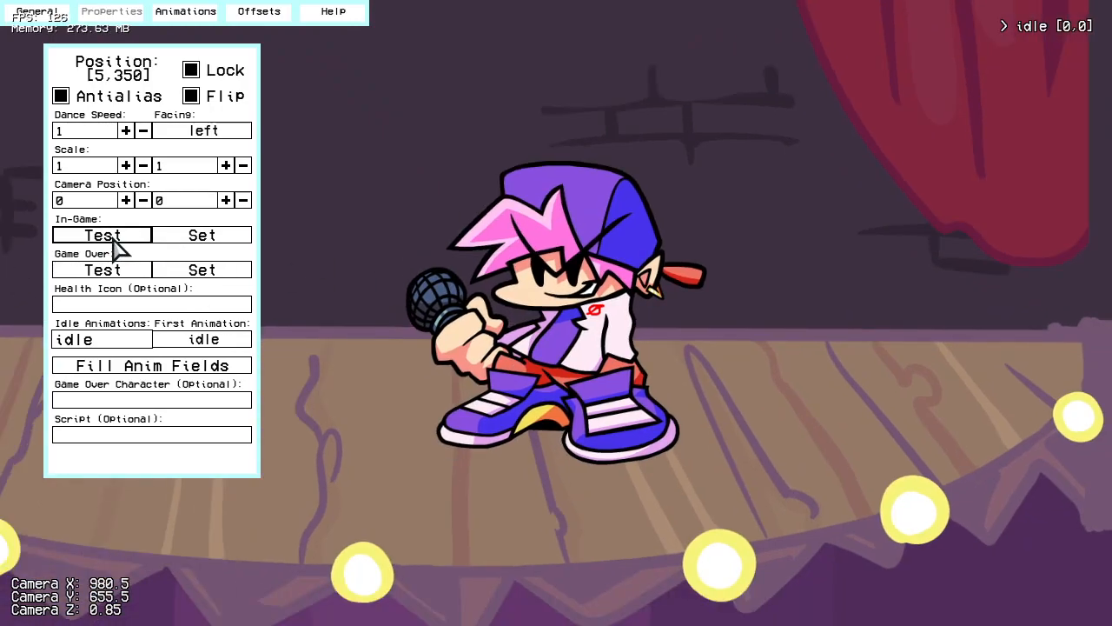
{"action": "scroll", "coordinate": [551, 345], "scroll_direction": "up", "scroll_amount": 7}
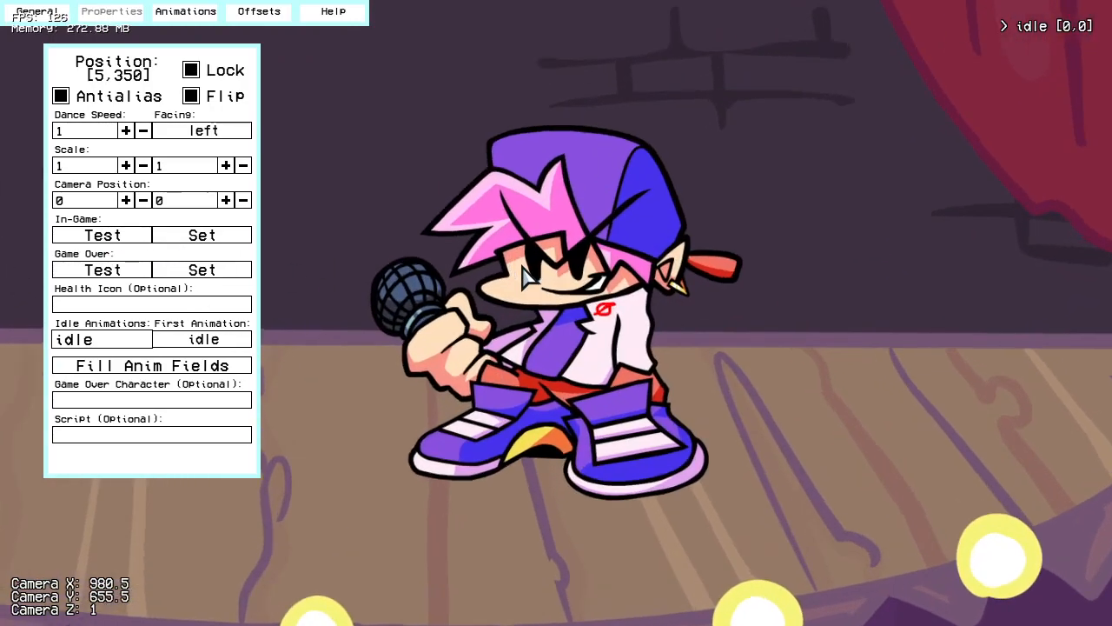
{"action": "scroll", "coordinate": [551, 345], "scroll_direction": "down", "scroll_amount": 3}
{"action": "right_click_drag", "start_coordinate": [552, 476], "coordinate": [575, 408]}
Step: Test the in-game camera position again and examine the character's framing around that focus point
{"action": "left_click", "coordinate": [115, 240]}
{"action": "right_click_drag", "start_coordinate": [552, 448], "coordinate": [558, 365]}
{"action": "scroll", "coordinate": [558, 365], "scroll_direction": "up", "scroll_amount": 2}
{"action": "scroll", "coordinate": [558, 365], "scroll_direction": "down", "scroll_amount": 2}
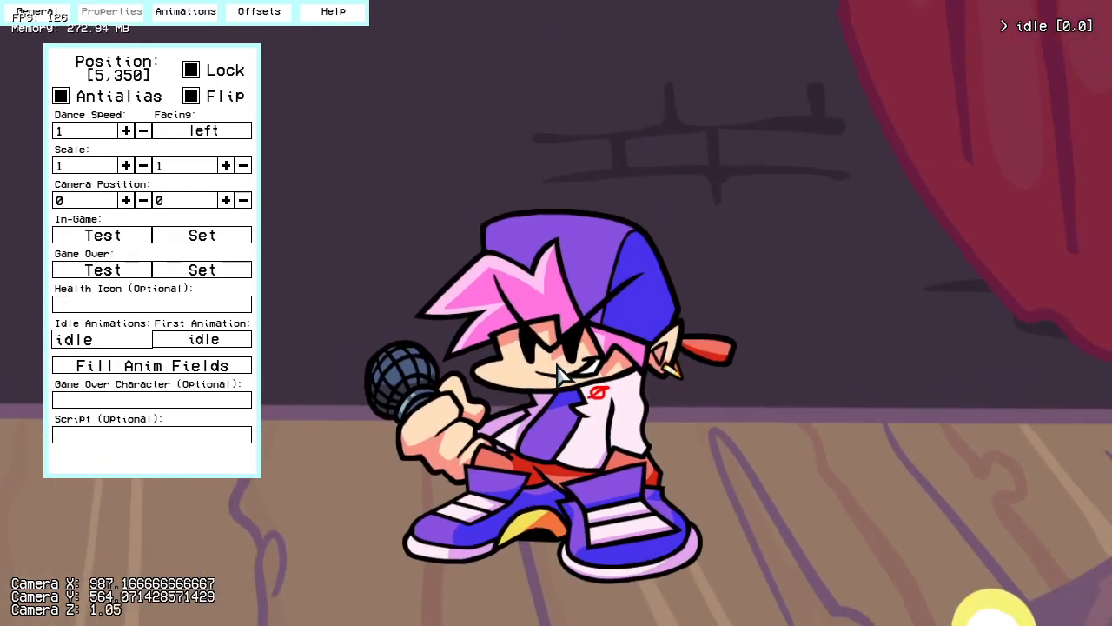
{"action": "scroll", "coordinate": [557, 364], "scroll_direction": "down", "scroll_amount": 3}
{"action": "right_click_drag", "start_coordinate": [686, 414], "coordinate": [725, 458]}
{"action": "scroll", "coordinate": [598, 462], "scroll_direction": "up", "scroll_amount": 5}
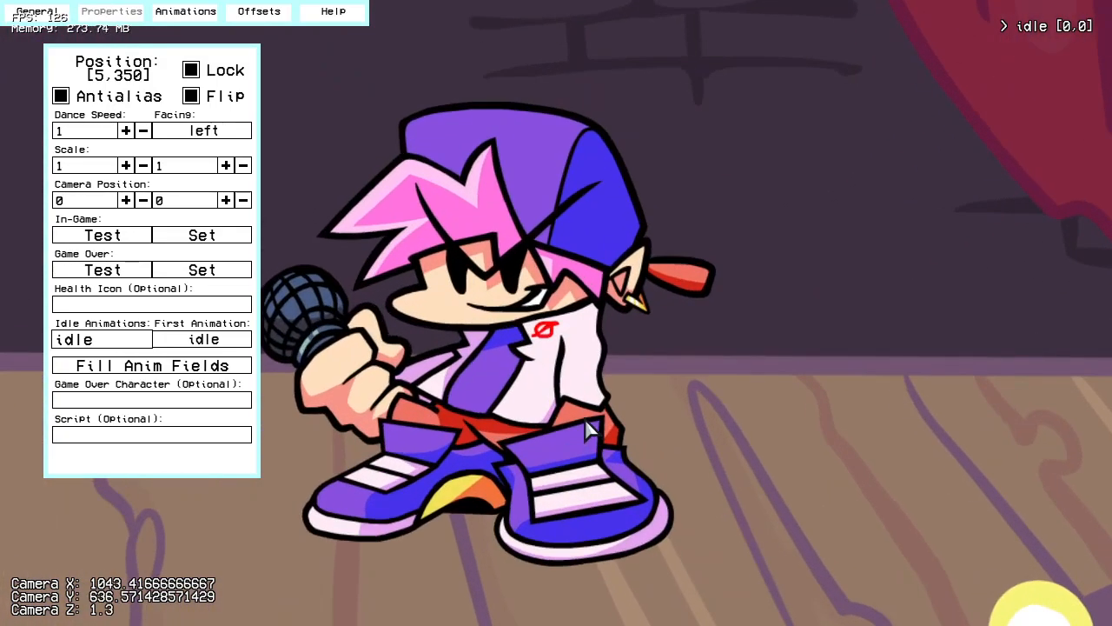
{"action": "scroll", "coordinate": [667, 459], "scroll_direction": "down", "scroll_amount": 3}
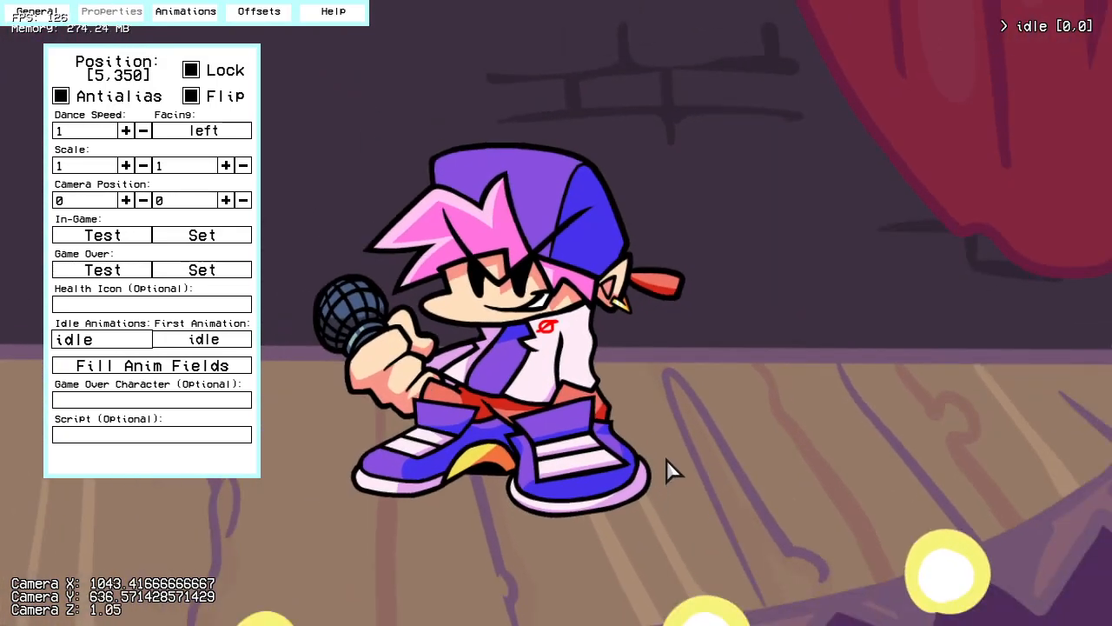
{"action": "scroll", "coordinate": [667, 469], "scroll_direction": "down", "scroll_amount": 3}
{"action": "scroll", "coordinate": [600, 375], "scroll_direction": "up", "scroll_amount": 4}
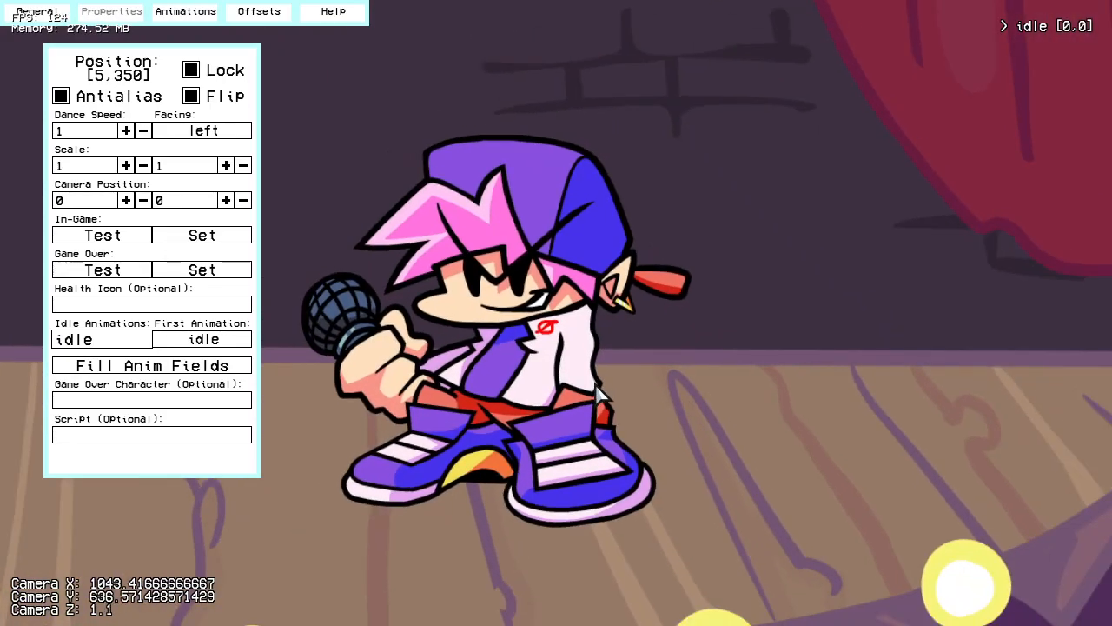
{"action": "right_click_drag", "start_coordinate": [596, 383], "coordinate": [702, 358]}
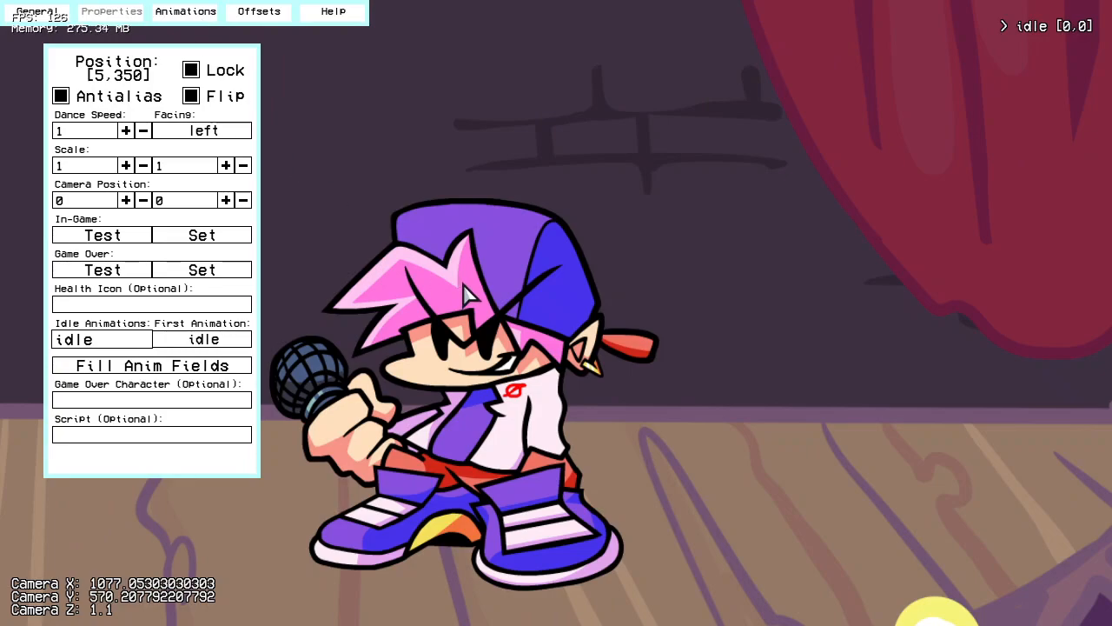
Step: Retest the in-game camera position and compare the character's framing at zoom levels 0.9, 1.1 and 1.15
{"action": "left_click", "coordinate": [120, 238]}
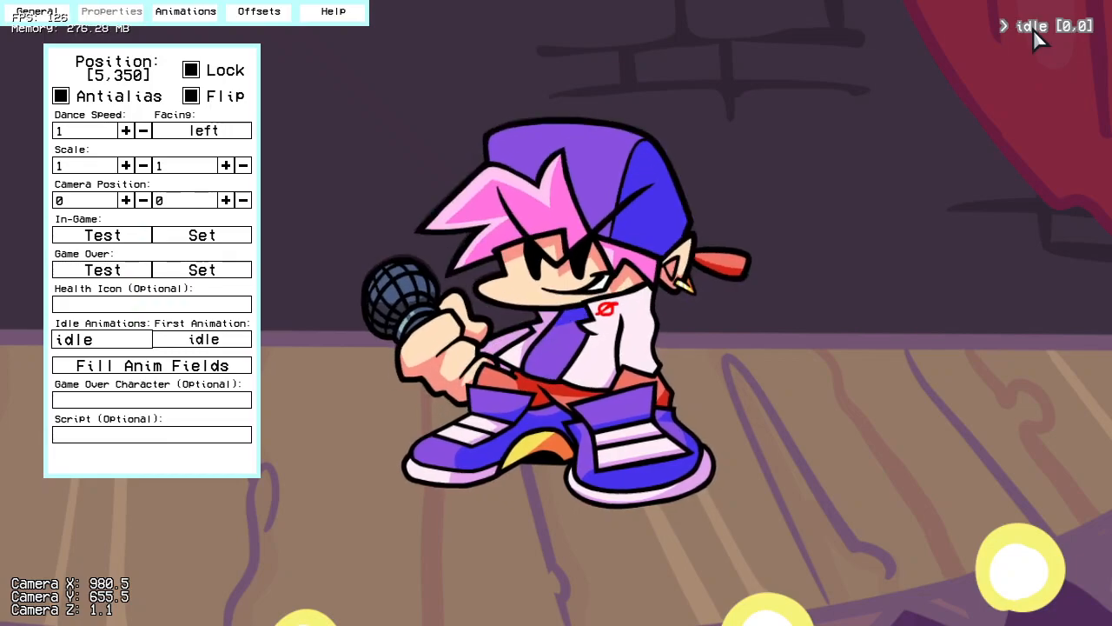
{"action": "scroll", "coordinate": [612, 364], "scroll_direction": "down", "scroll_amount": 2}
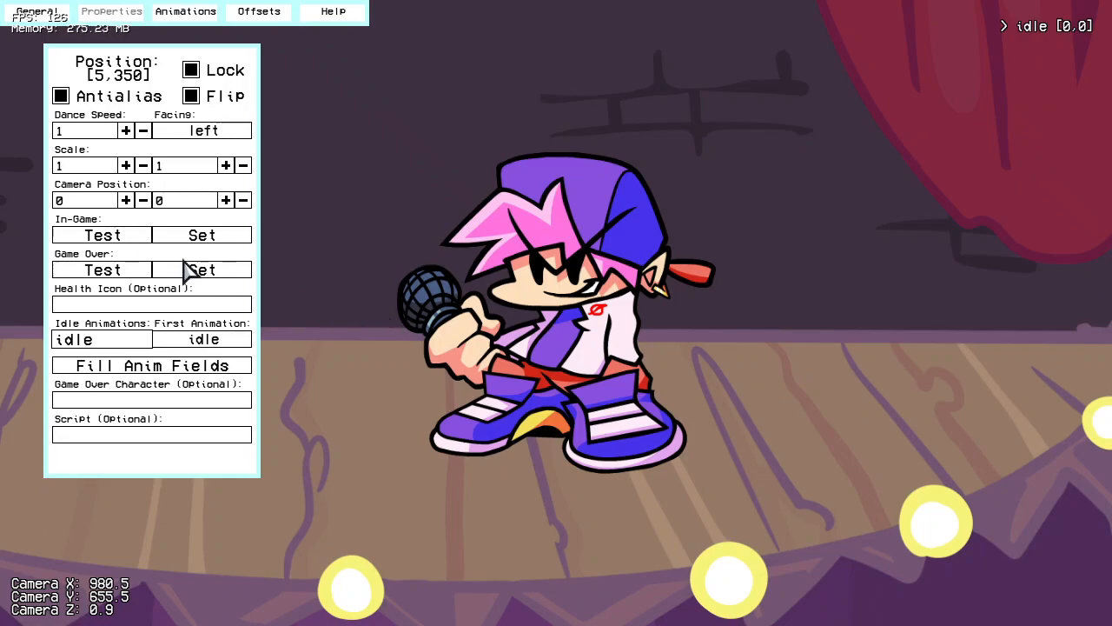
{"action": "left_click", "coordinate": [100, 239]}
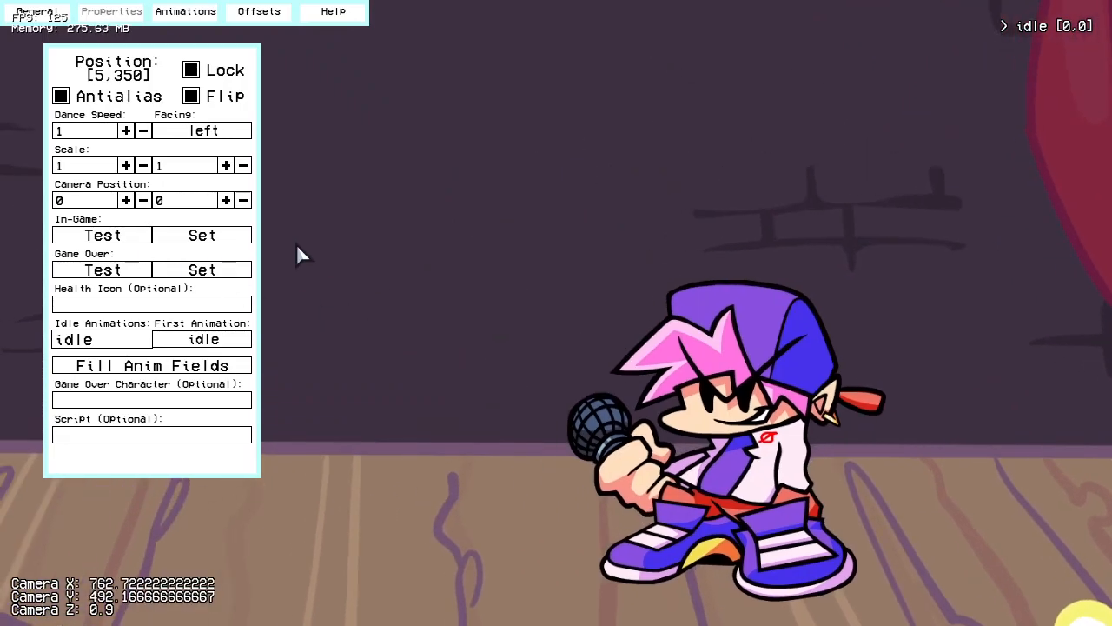
{"action": "left_click", "coordinate": [103, 240]}
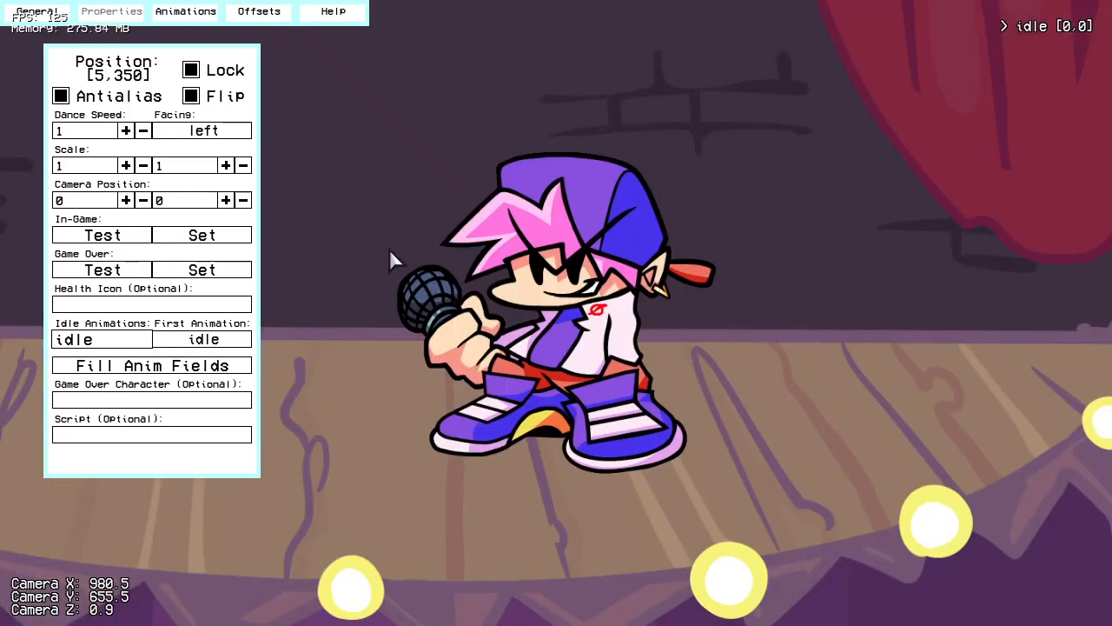
{"action": "scroll", "coordinate": [657, 349], "scroll_direction": "up", "scroll_amount": 1}
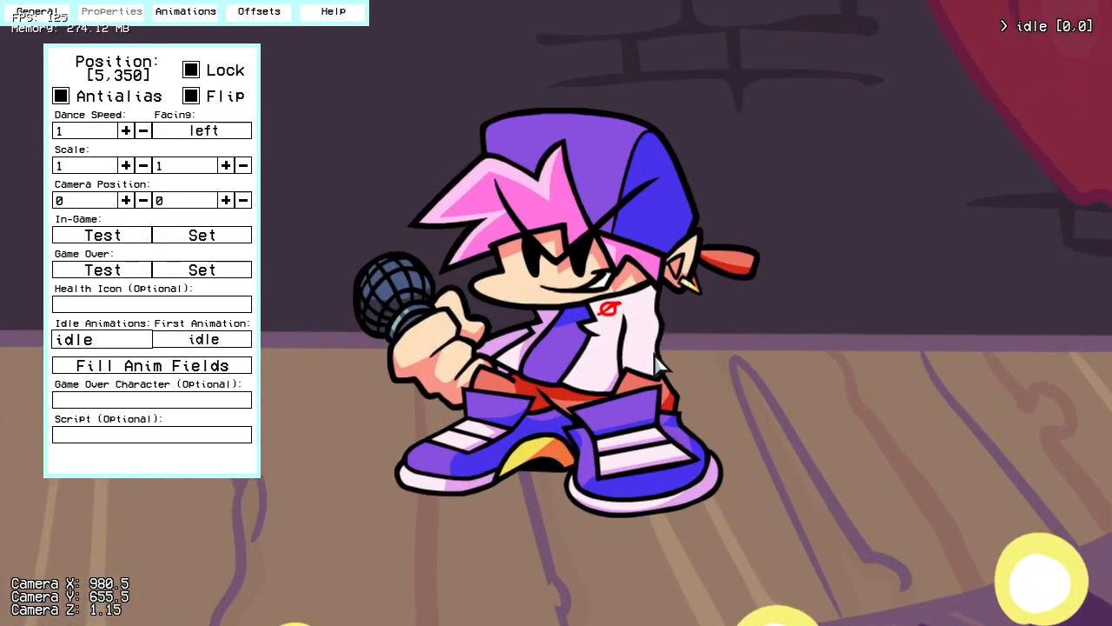
Step: Reframe the character off-centre and capture the view as the in-game camera position, about 120, -115
{"action": "right_click_drag", "start_coordinate": [632, 450], "coordinate": [496, 351]}
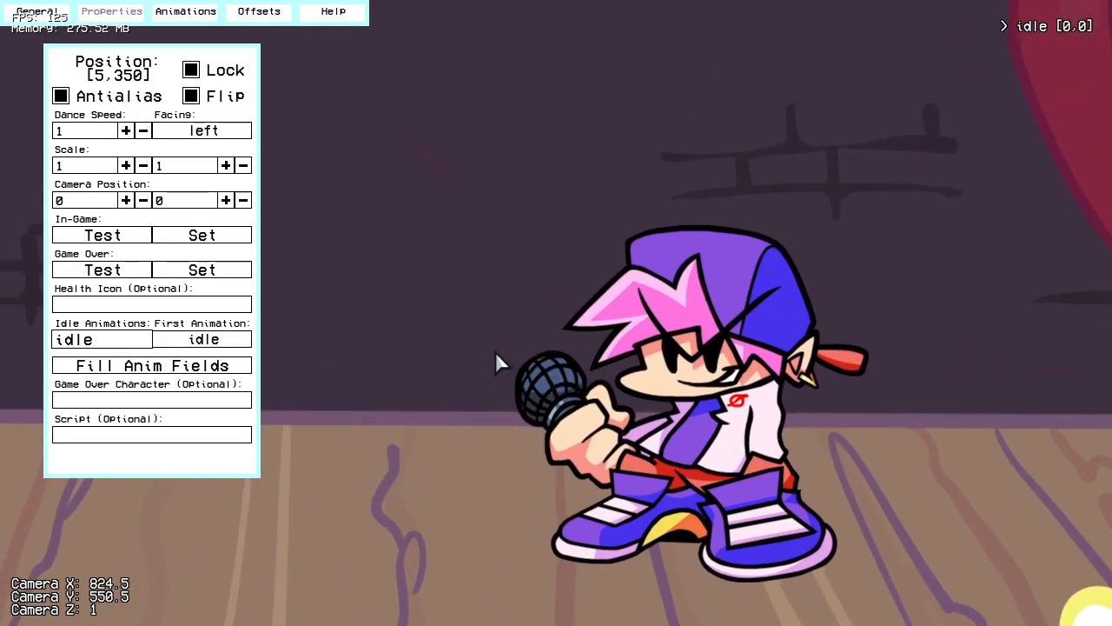
{"action": "left_click", "coordinate": [201, 236]}
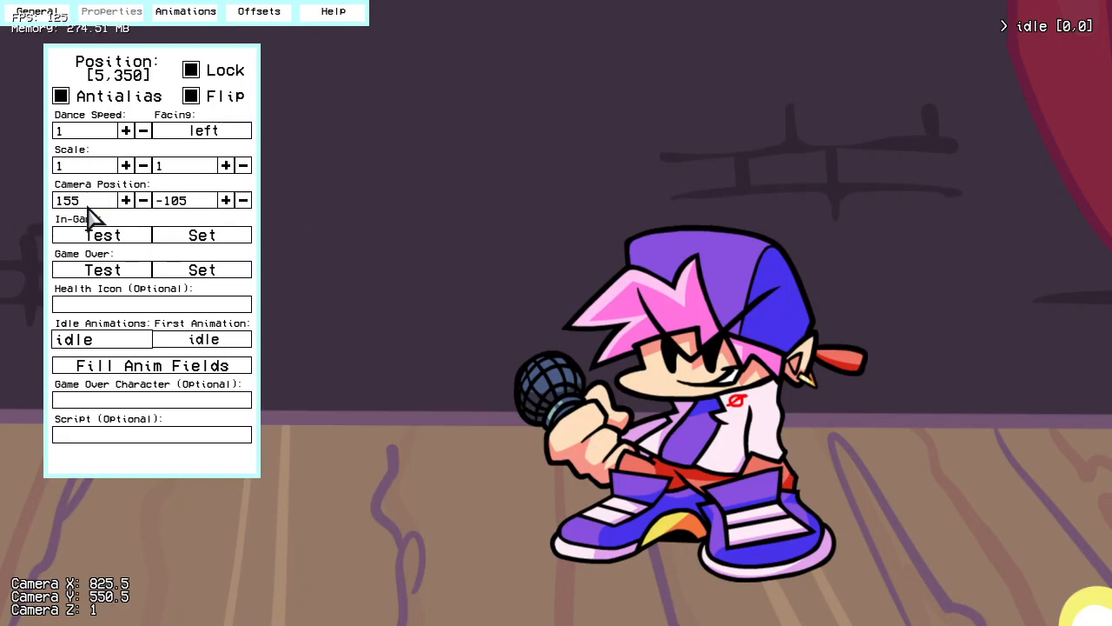
{"action": "left_click_drag", "start_coordinate": [426, 270], "coordinate": [398, 278]}
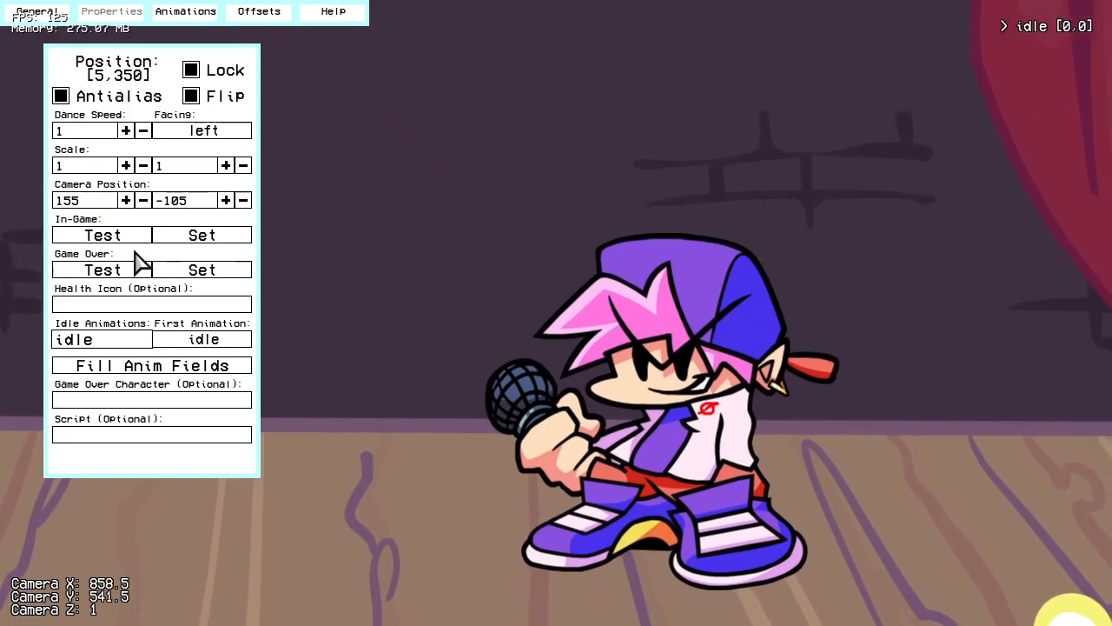
{"action": "left_click", "coordinate": [183, 235]}
{"action": "left_click", "coordinate": [118, 243]}
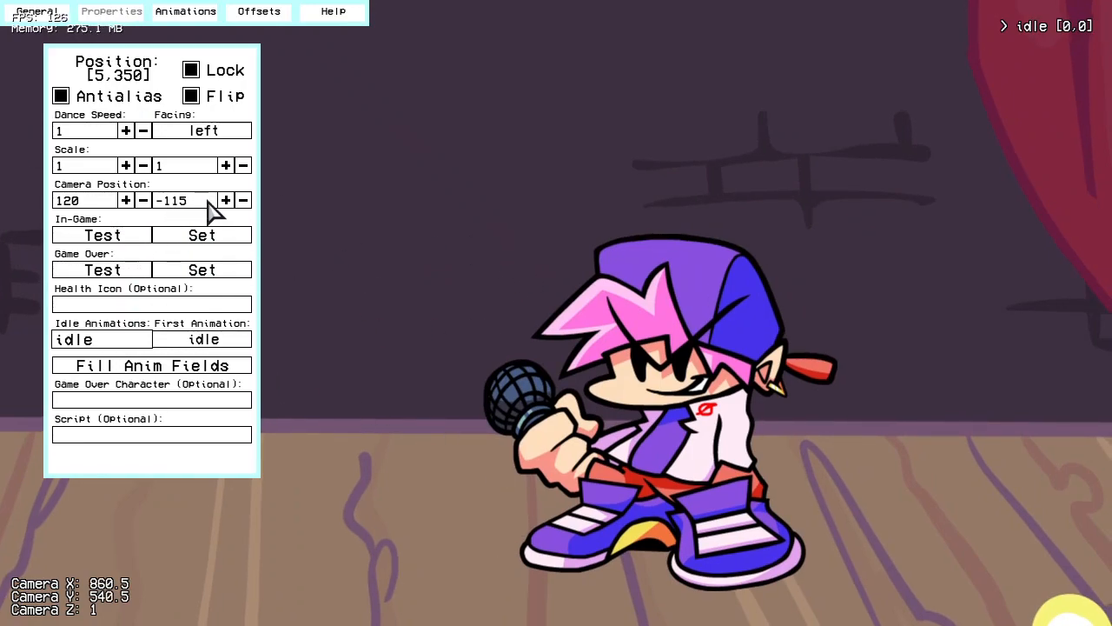
Step: Set the character's camera position to 100, -100 and test it in-game
{"action": "left_click", "coordinate": [144, 201]}
{"action": "left_click", "coordinate": [143, 200]}
{"action": "key", "text": "BackSpace"}
{"action": "key", "text": "BackSpace"}
{"action": "type", "text": "00"}
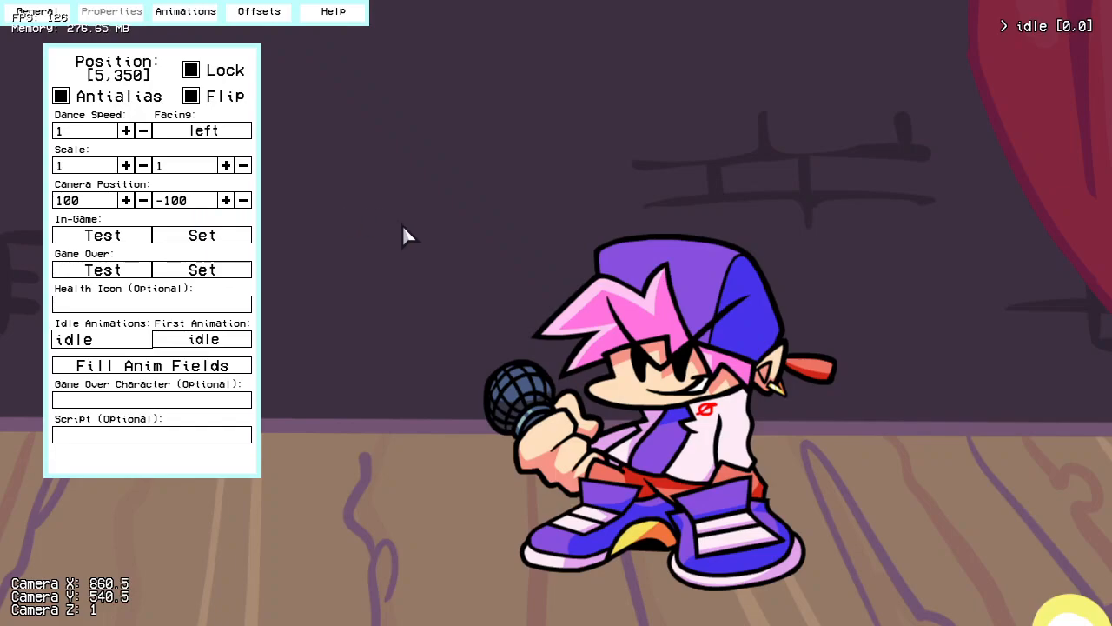
{"action": "left_click", "coordinate": [91, 233]}
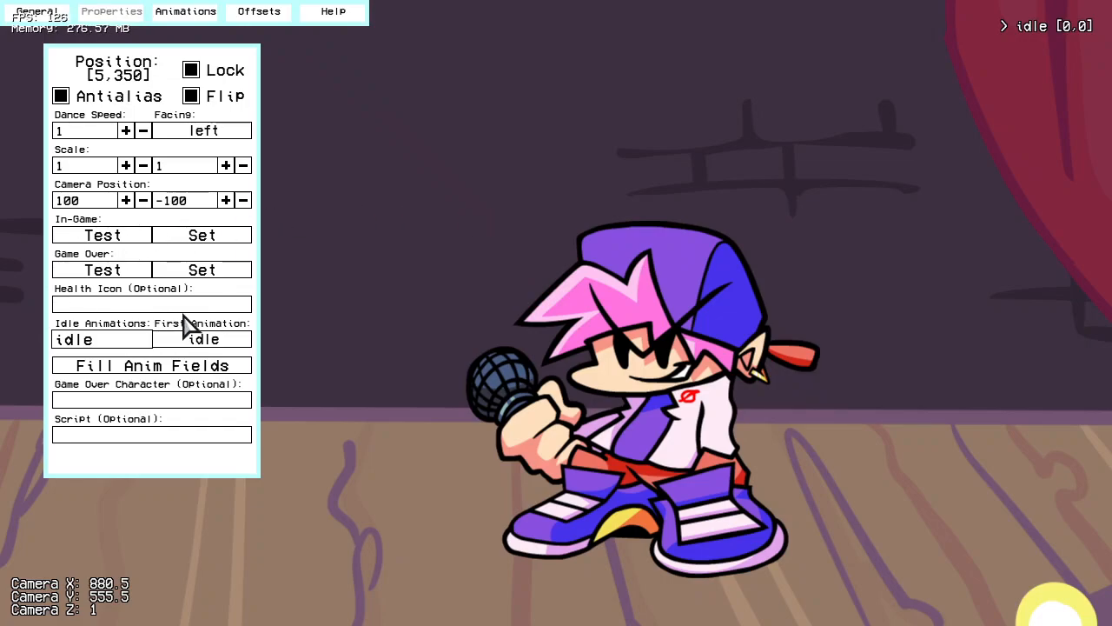
Step: Alternate between the game-over and in-game camera tests to compare how they frame the character
{"action": "left_click", "coordinate": [96, 273]}
{"action": "left_click", "coordinate": [106, 240]}
{"action": "left_click", "coordinate": [105, 275]}
{"action": "left_click", "coordinate": [105, 236]}
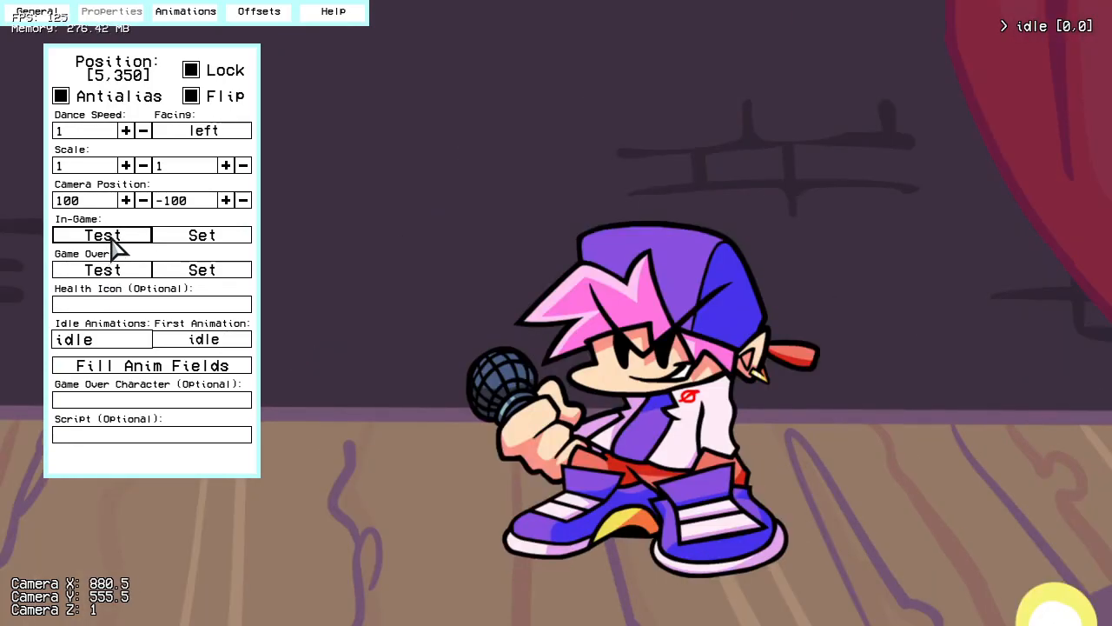
Step: Review the spritesheet's available animation prefixes and the preset animation names for the character
{"action": "left_click", "coordinate": [186, 13]}
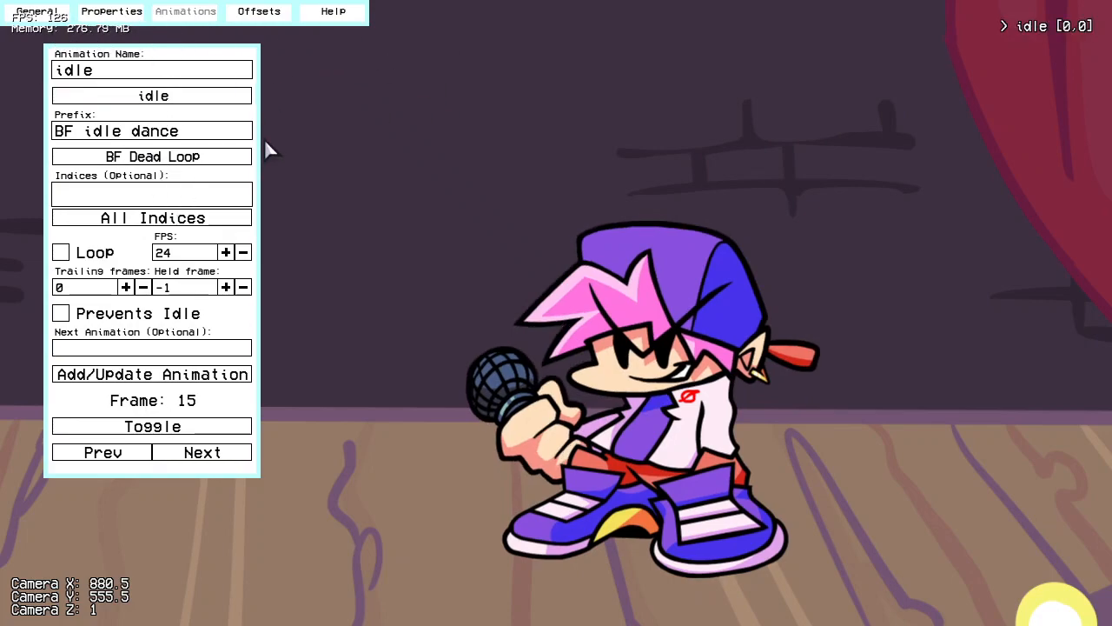
{"action": "left_click", "coordinate": [217, 160]}
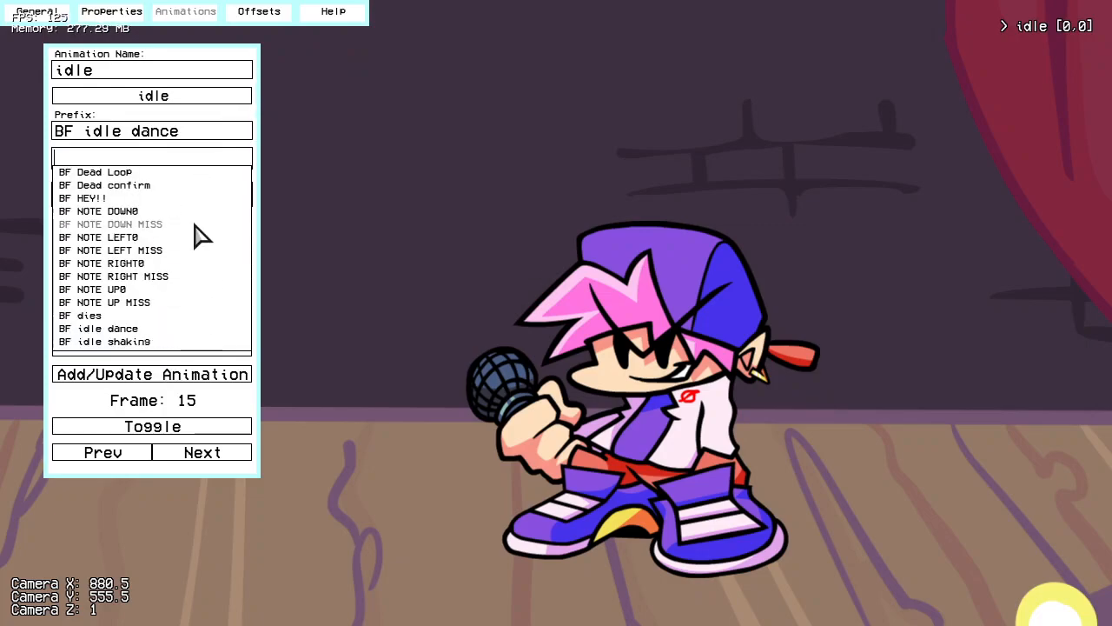
{"action": "left_click", "coordinate": [504, 165]}
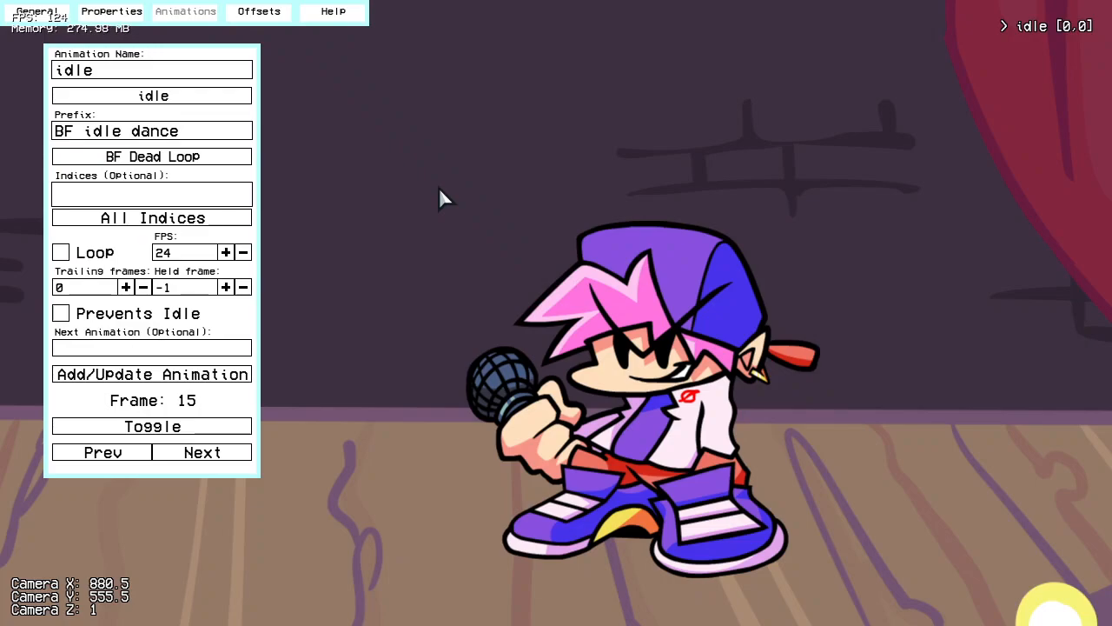
{"action": "left_click", "coordinate": [230, 162]}
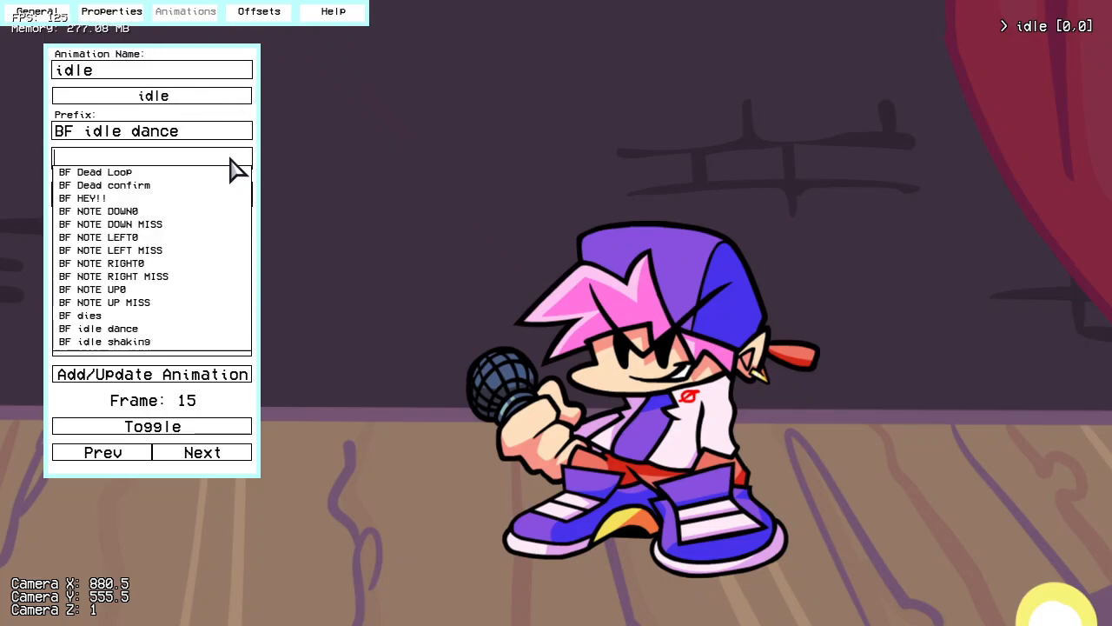
{"action": "left_click", "coordinate": [298, 169]}
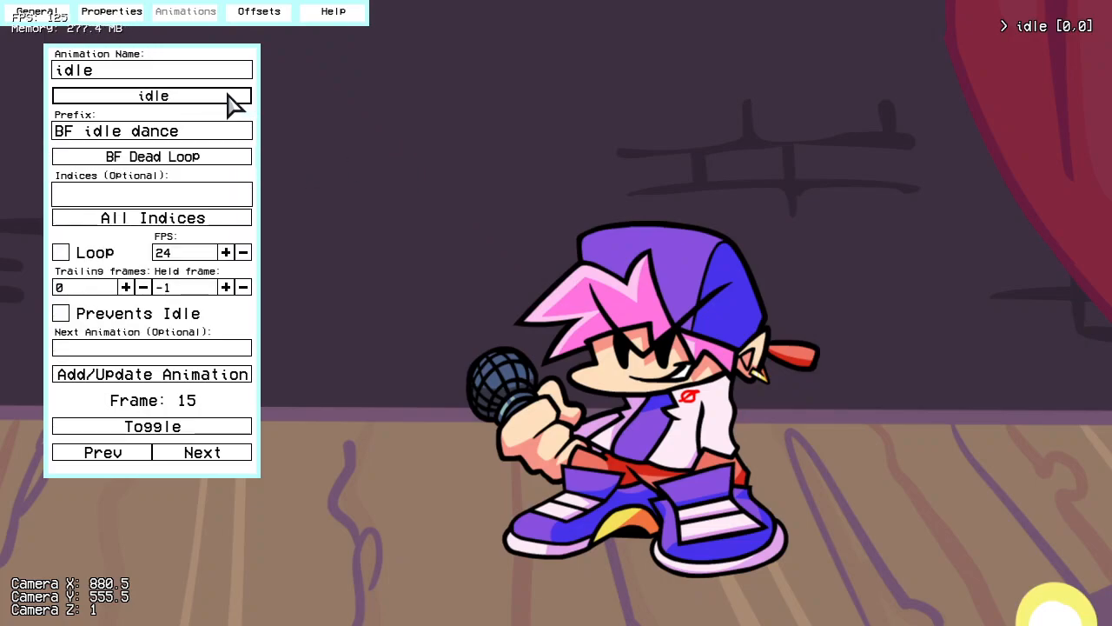
{"action": "left_click", "coordinate": [161, 97]}
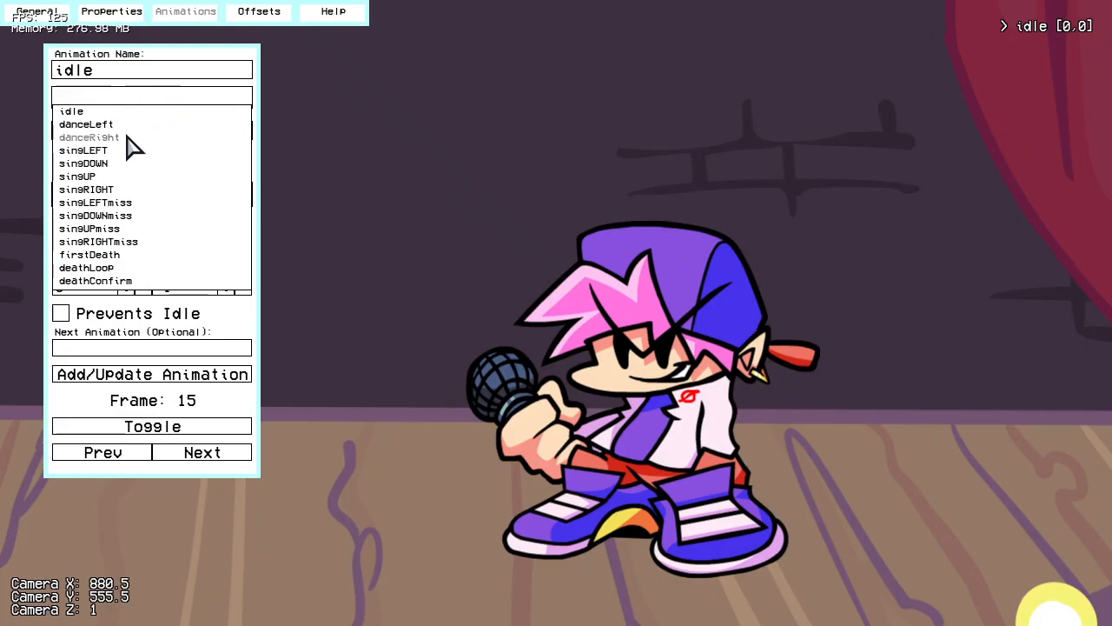
{"action": "left_click", "coordinate": [355, 86]}
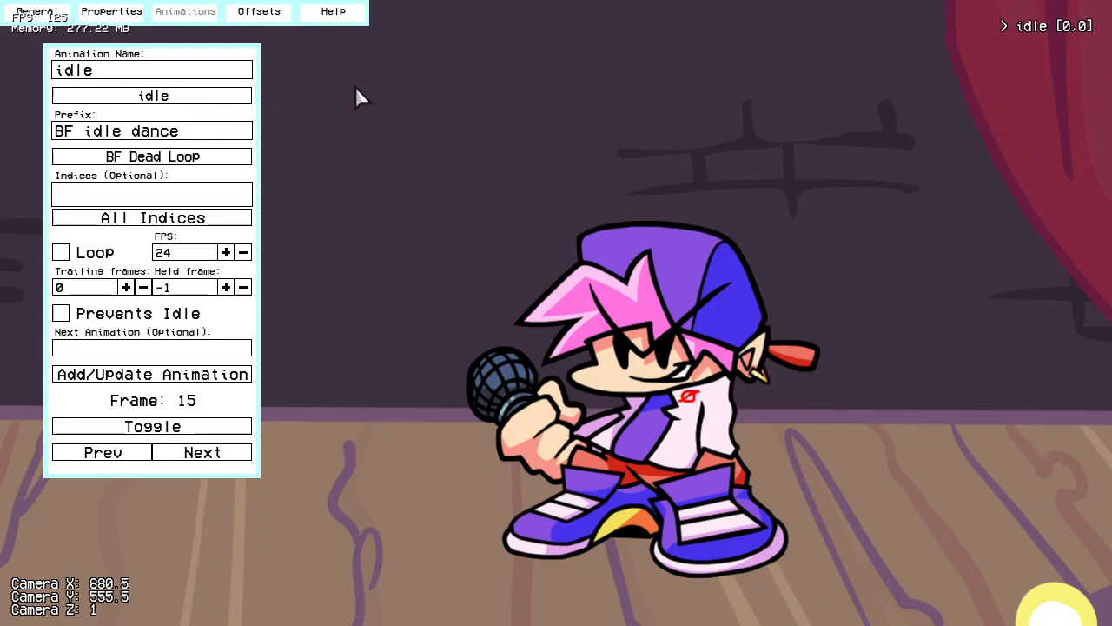
Step: Add a singLEFT animation using the prefix BF NOTE LEFT0, leaving the indices and next animation empty
{"action": "left_click", "coordinate": [193, 66]}
{"action": "left_click", "coordinate": [143, 97]}
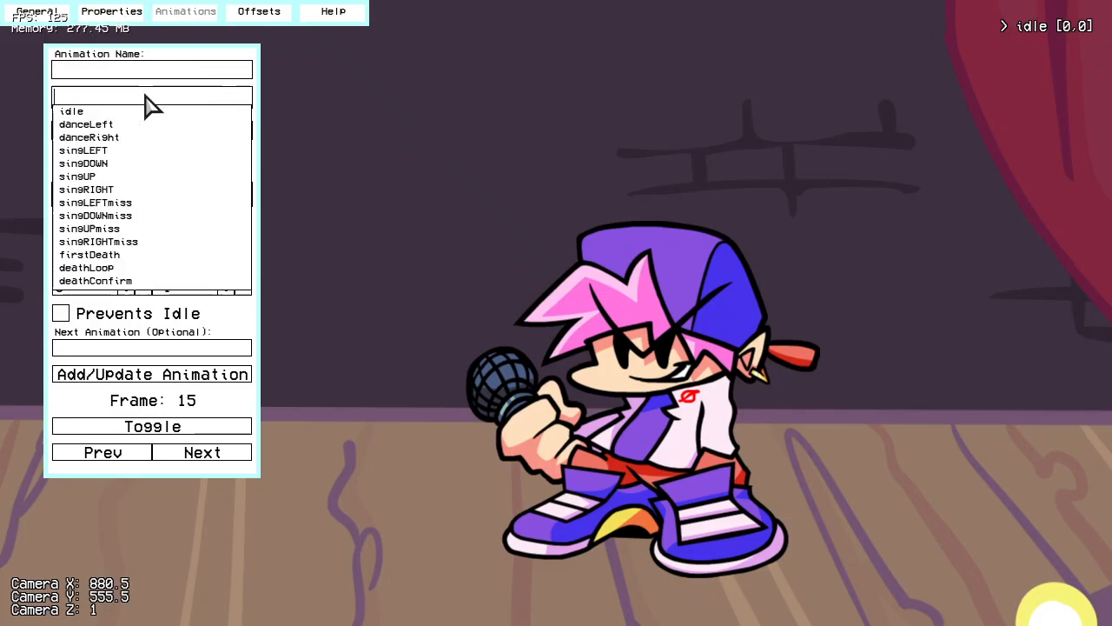
{"action": "left_click", "coordinate": [113, 152]}
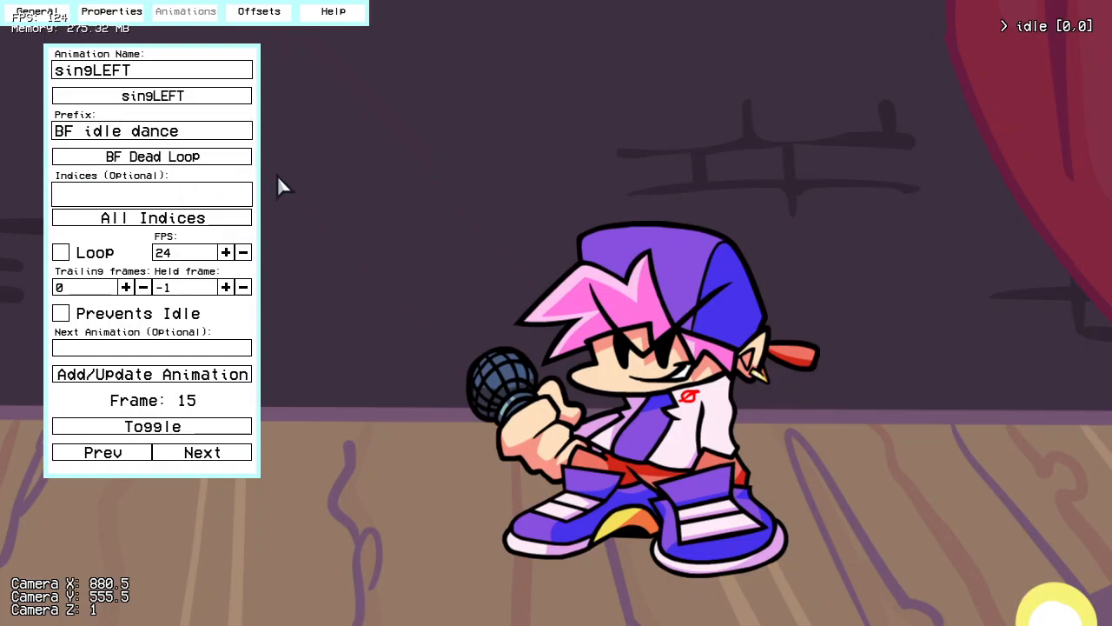
{"action": "left_click", "coordinate": [225, 158]}
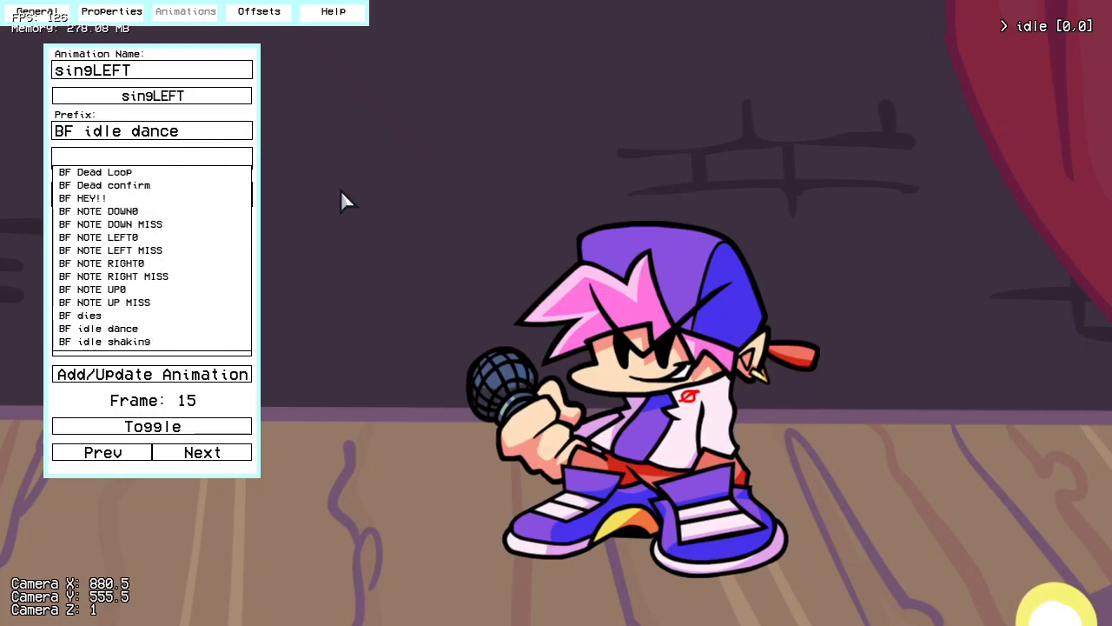
{"action": "left_click", "coordinate": [122, 238]}
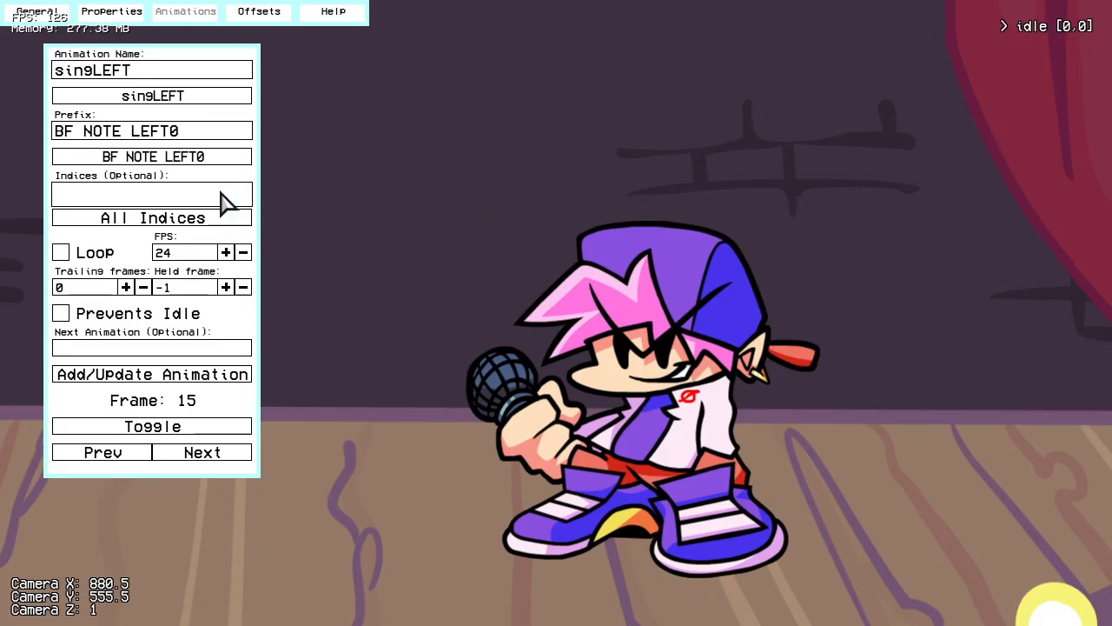
{"action": "left_click", "coordinate": [170, 193]}
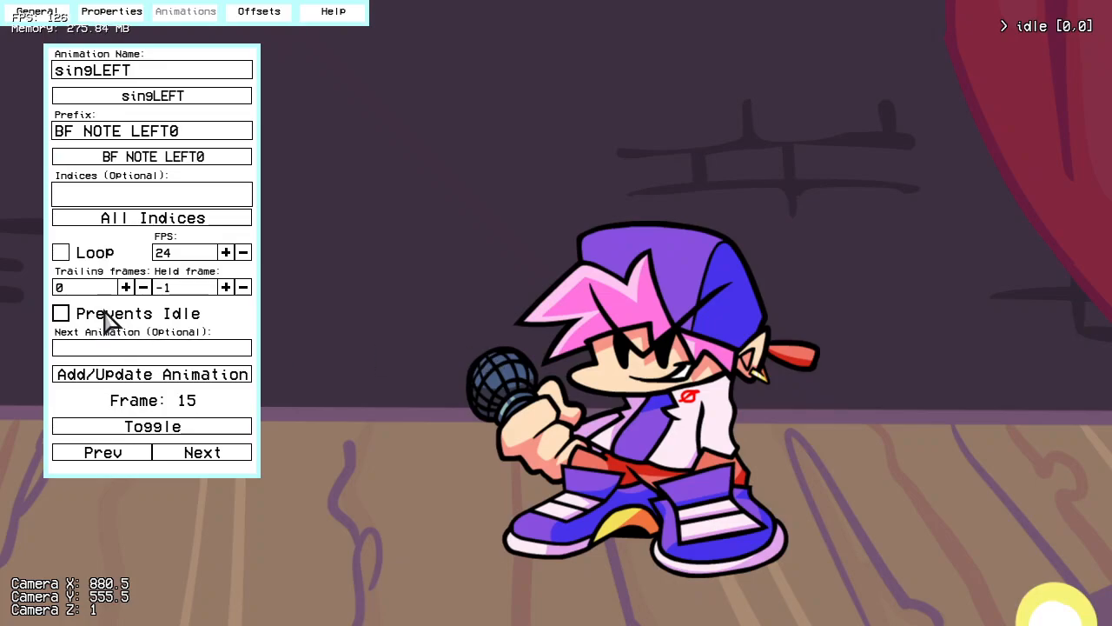
{"action": "left_click", "coordinate": [225, 348]}
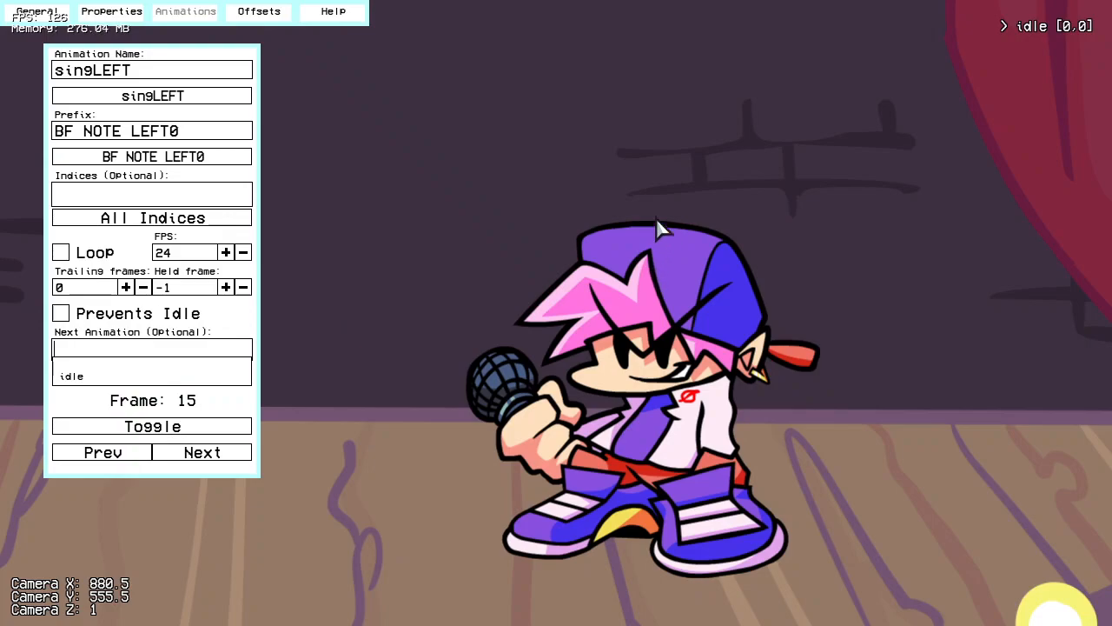
{"action": "left_click", "coordinate": [501, 219]}
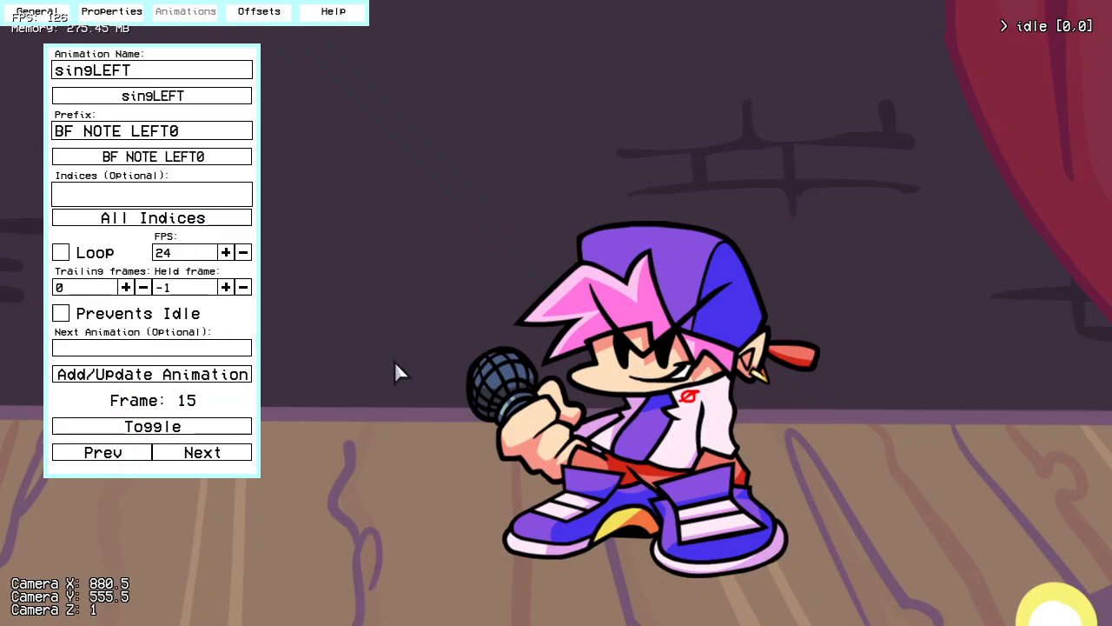
{"action": "left_click", "coordinate": [171, 382]}
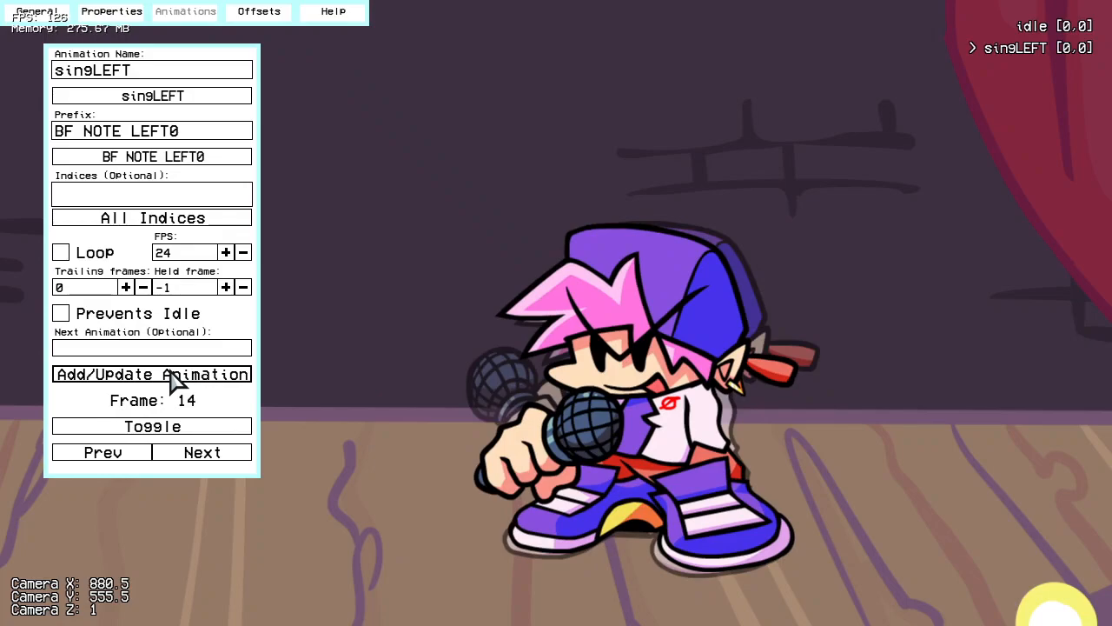
Step: Replay the singLEFT animation and step backward and forward through its frames to examine its motion
{"action": "key", "text": "space"}
{"action": "left_click", "coordinate": [124, 458]}
{"action": "left_click", "coordinate": [125, 458]}
{"action": "left_click", "coordinate": [123, 458]}
{"action": "left_click", "coordinate": [123, 458]}
{"action": "left_click", "coordinate": [123, 458]}
{"action": "left_click", "coordinate": [124, 458]}
{"action": "left_click", "coordinate": [151, 435]}
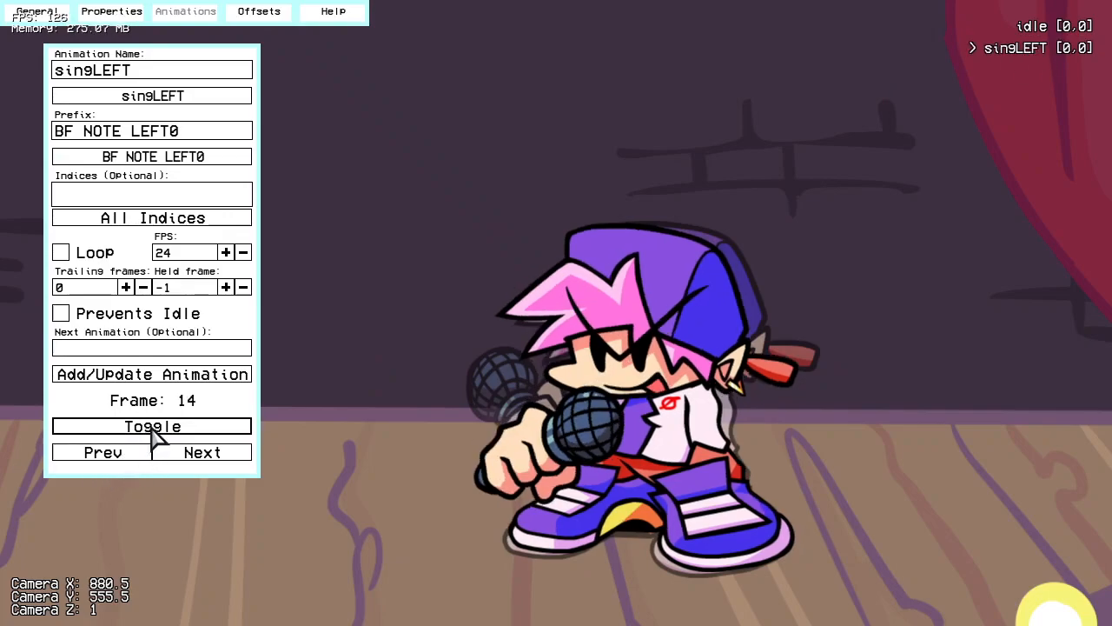
{"action": "left_click", "coordinate": [141, 458]}
{"action": "left_click", "coordinate": [141, 458]}
{"action": "left_click", "coordinate": [142, 458]}
{"action": "left_click", "coordinate": [142, 458]}
{"action": "left_click", "coordinate": [142, 458]}
{"action": "left_click", "coordinate": [139, 456]}
{"action": "left_click", "coordinate": [140, 456]}
{"action": "left_click", "coordinate": [139, 455]}
{"action": "left_click", "coordinate": [139, 455]}
{"action": "left_click", "coordinate": [139, 456]}
{"action": "left_click", "coordinate": [139, 455]}
{"action": "left_click", "coordinate": [186, 453]}
{"action": "left_click", "coordinate": [186, 453]}
{"action": "left_click", "coordinate": [186, 454]}
{"action": "left_click", "coordinate": [186, 454]}
{"action": "left_click", "coordinate": [185, 457]}
{"action": "left_click", "coordinate": [186, 457]}
{"action": "left_click", "coordinate": [186, 457]}
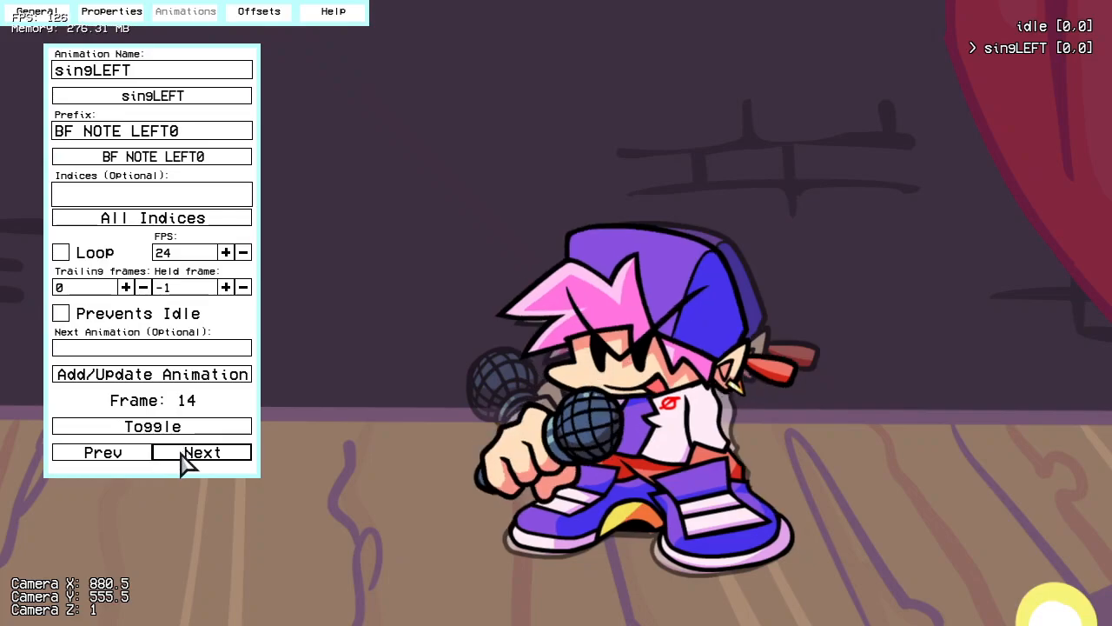
{"action": "left_click", "coordinate": [1023, 49]}
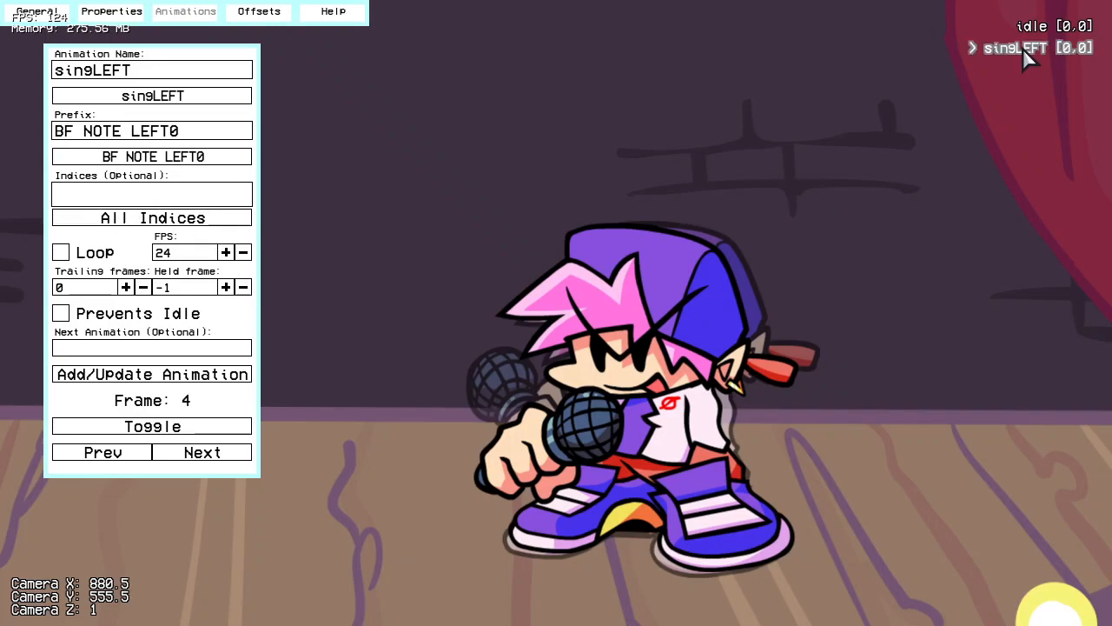
Step: Add a singDOWN animation using the prefix BF NOTE DOWN0
{"action": "left_click", "coordinate": [230, 98]}
{"action": "left_click", "coordinate": [130, 165]}
{"action": "left_click", "coordinate": [185, 158]}
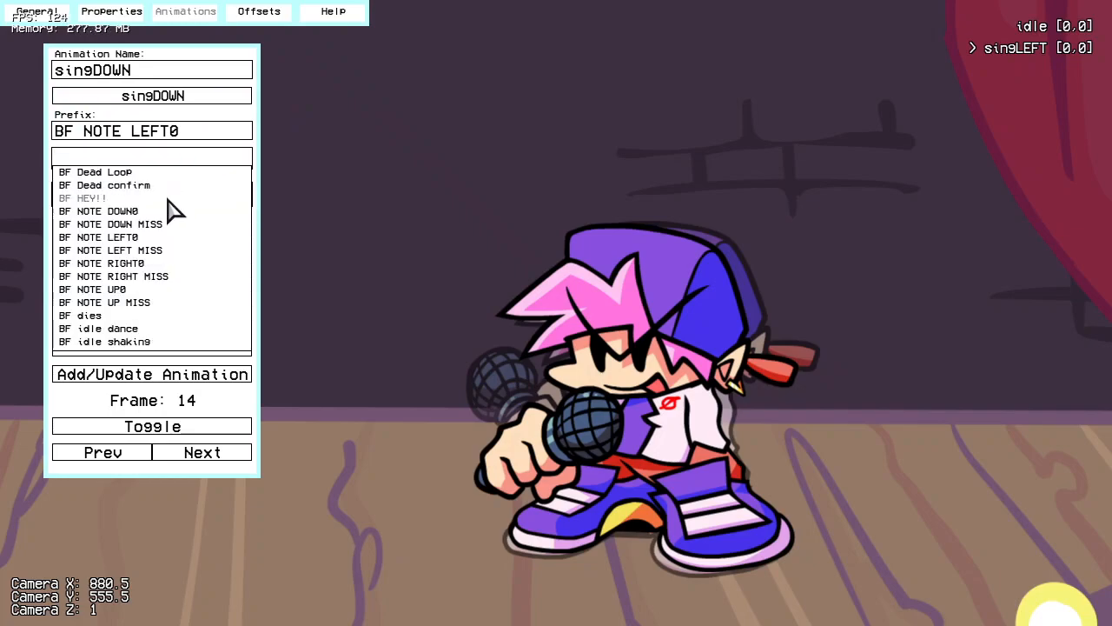
{"action": "left_click", "coordinate": [143, 212]}
{"action": "left_click", "coordinate": [174, 374]}
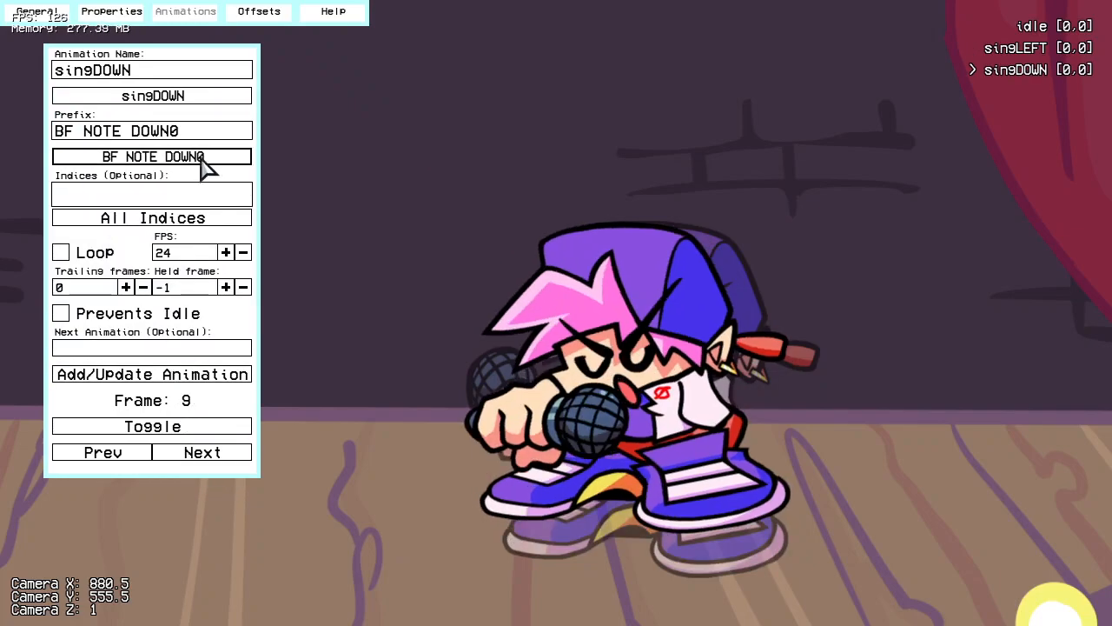
Step: Add a singUP animation using the prefix BF NOTE UP0
{"action": "left_click", "coordinate": [167, 95]}
{"action": "left_click", "coordinate": [135, 181]}
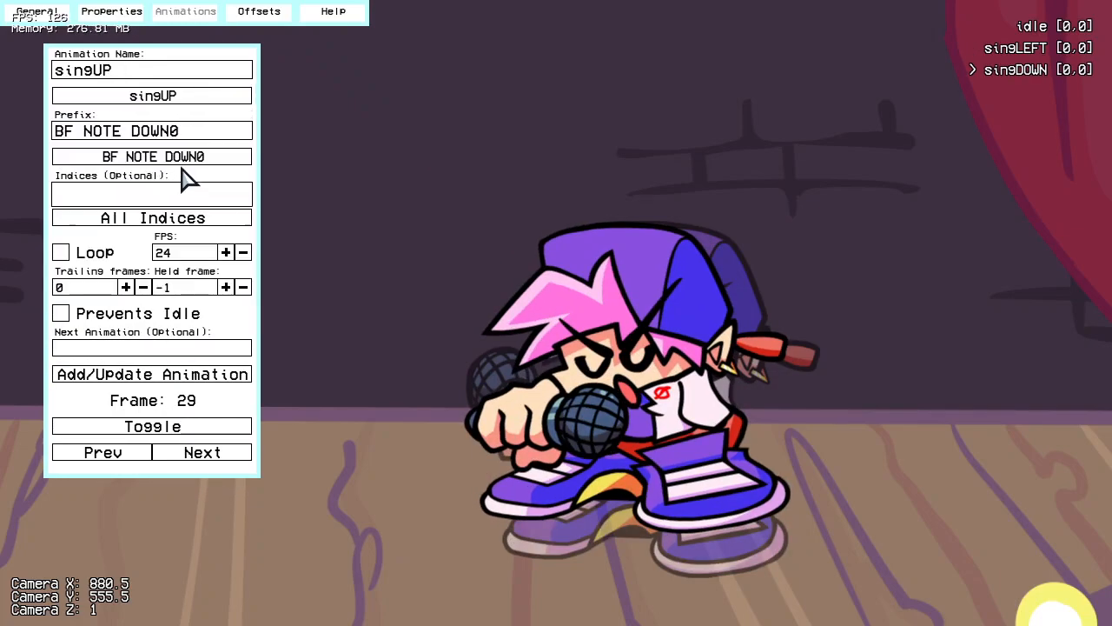
{"action": "left_click", "coordinate": [183, 160]}
{"action": "left_click", "coordinate": [130, 287]}
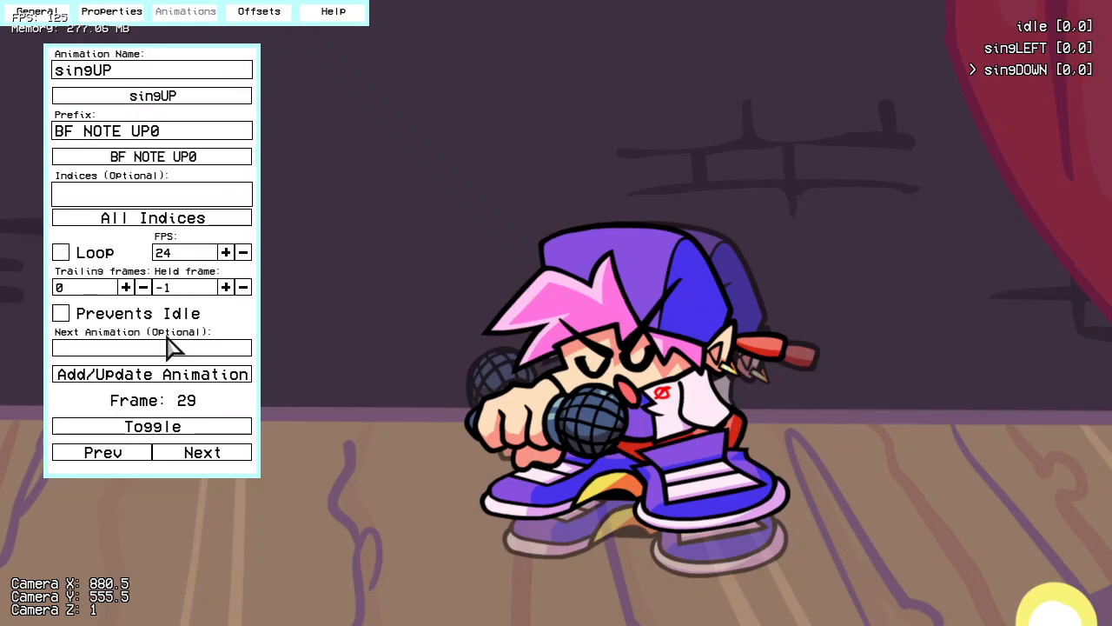
{"action": "left_click", "coordinate": [191, 376]}
Step: Add a singRIGHT animation using the prefix BF NOTE RIGHT0
{"action": "left_click", "coordinate": [167, 97]}
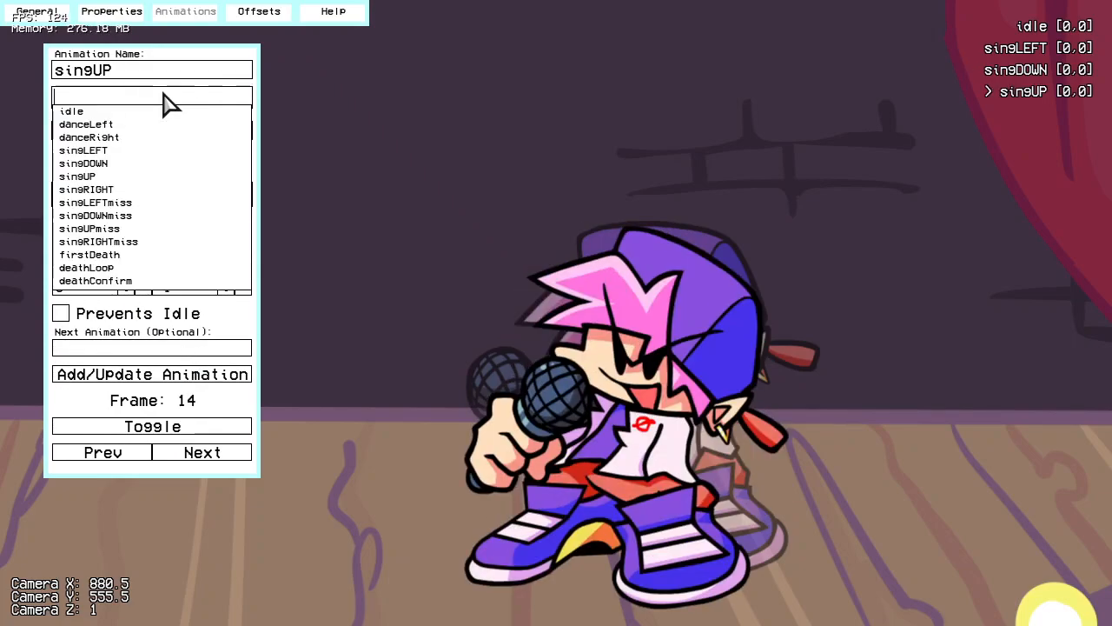
{"action": "left_click", "coordinate": [116, 190]}
{"action": "left_click", "coordinate": [179, 160]}
{"action": "left_click", "coordinate": [130, 259]}
{"action": "left_click", "coordinate": [209, 375]}
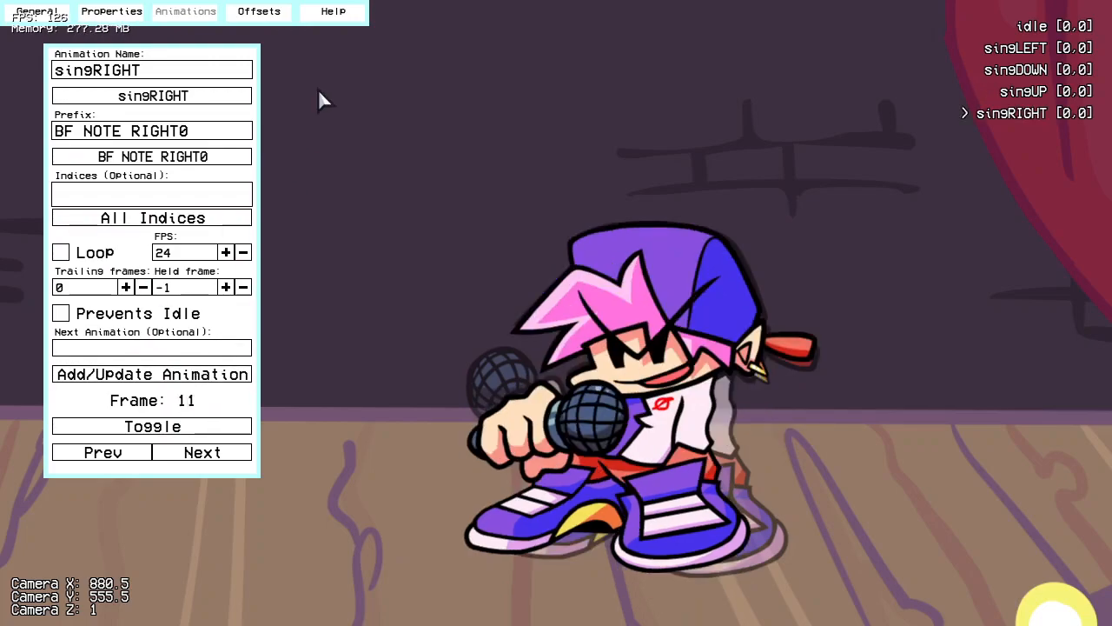
Step: Replace the animation name with the custom name hey
{"action": "left_click", "coordinate": [193, 96]}
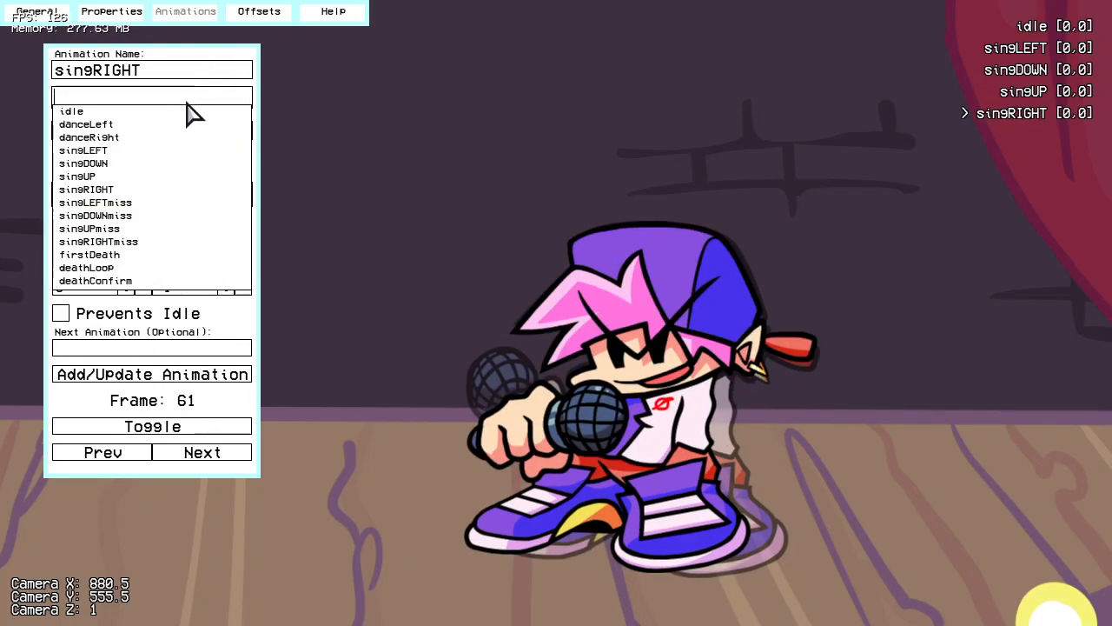
{"action": "left_click", "coordinate": [400, 148]}
{"action": "left_click", "coordinate": [165, 74]}
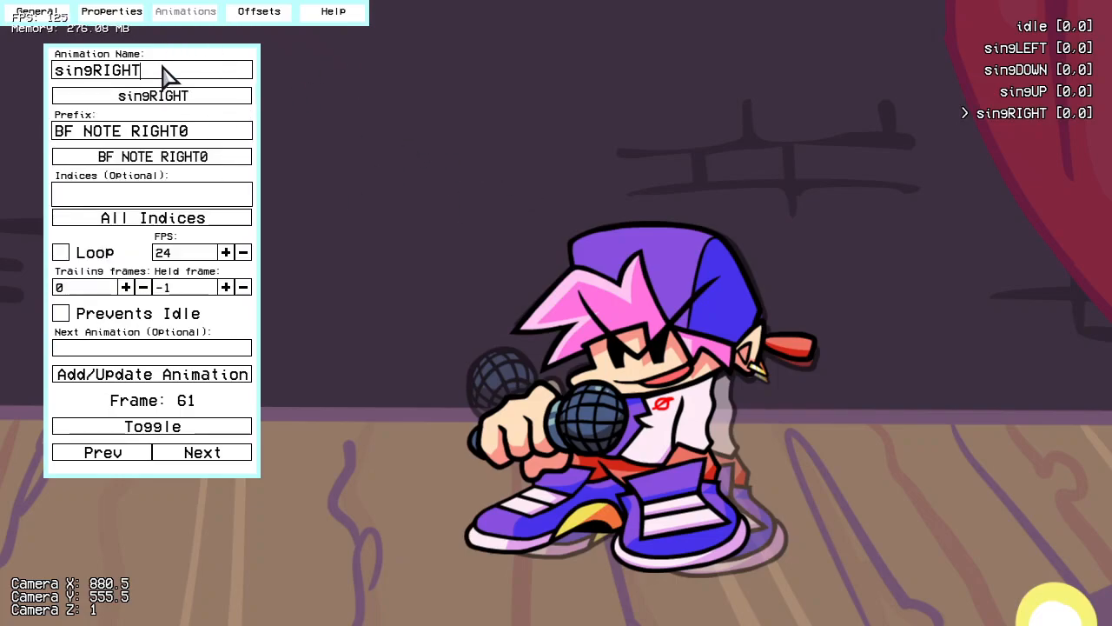
{"action": "key", "text": "BackSpace"}
{"action": "key", "text": "BackSpace"}
{"action": "key", "text": "BackSpace"}
{"action": "key", "text": "BackSpace"}
{"action": "key", "text": "BackSpace"}
{"action": "key", "text": "BackSpace"}
{"action": "key", "text": "BackSpace"}
{"action": "key", "text": "BackSpace"}
{"action": "key", "text": "BackSpace"}
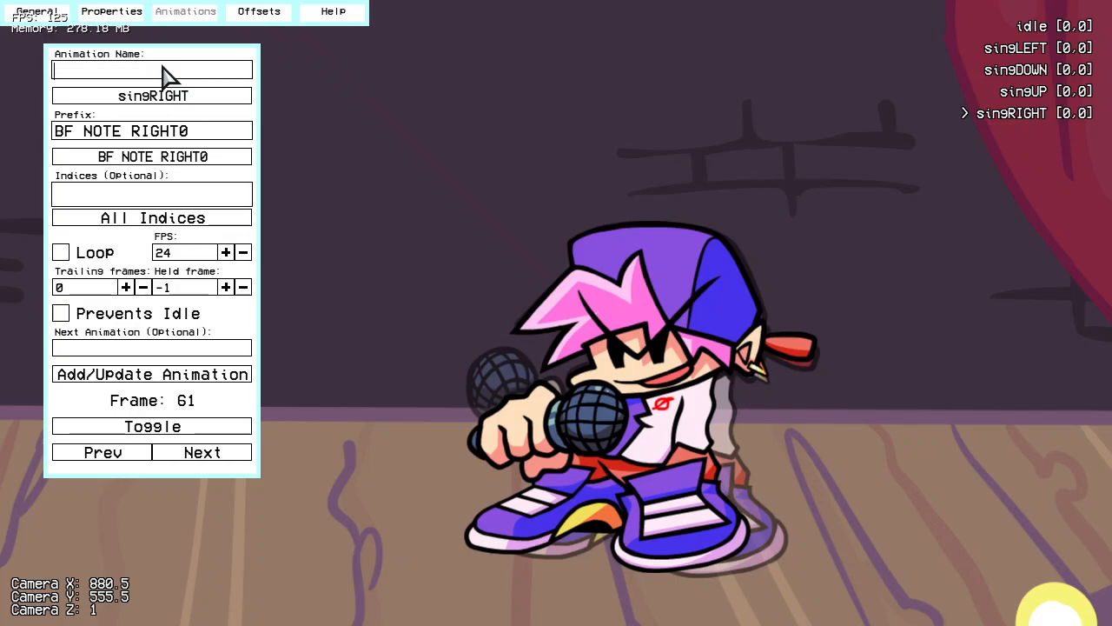
{"action": "type", "text": "singRIGHT"}
{"action": "key", "text": "BackSpace"}
{"action": "key", "text": "BackSpace"}
{"action": "key", "text": "BackSpace"}
{"action": "key", "text": "BackSpace"}
{"action": "key", "text": "BackSpace"}
{"action": "key", "text": "BackSpace"}
{"action": "key", "text": "BackSpace"}
{"action": "key", "text": "BackSpace"}
{"action": "key", "text": "BackSpace"}
{"action": "left_click", "coordinate": [186, 97]}
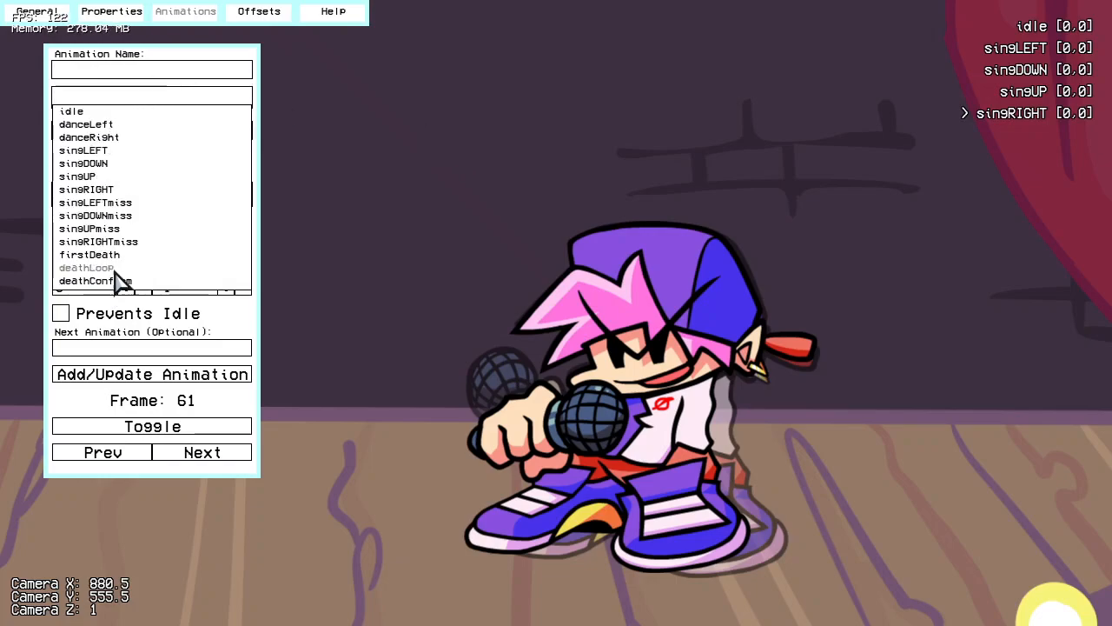
{"action": "left_click", "coordinate": [345, 130]}
{"action": "left_click", "coordinate": [219, 73]}
{"action": "type", "text": "hey"}
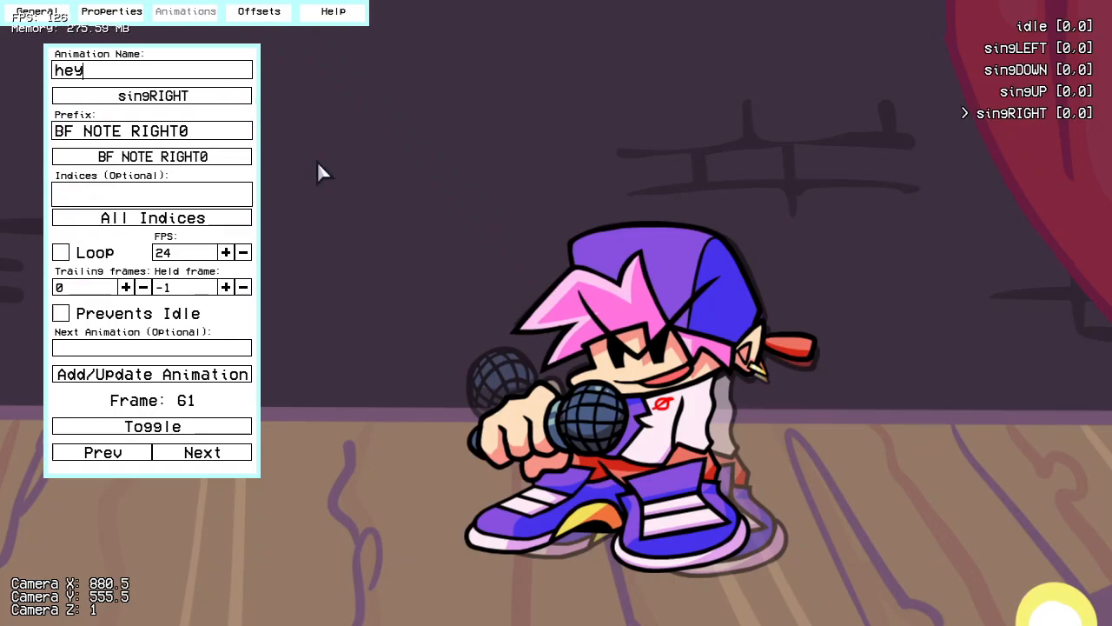
Step: Choose the prefix BF HEY!! and add the hey animation
{"action": "left_click", "coordinate": [207, 160]}
{"action": "left_click", "coordinate": [139, 201]}
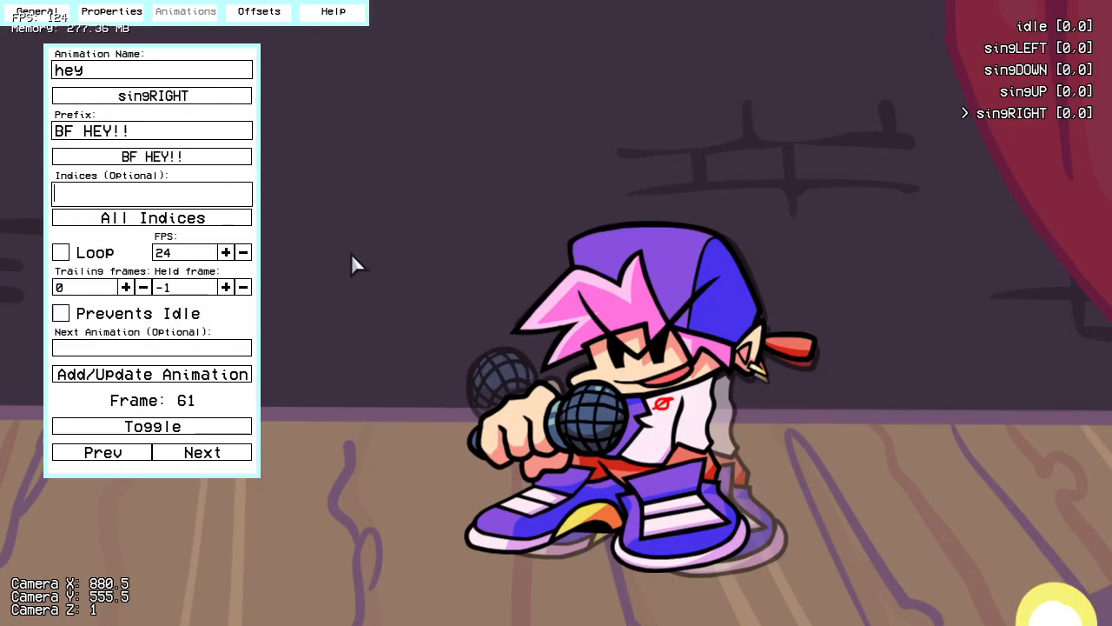
{"action": "left_click", "coordinate": [198, 376]}
Step: Align the singLEFT animation with the idle ghost by setting its offset to [12,-7]
{"action": "left_click", "coordinate": [1026, 48]}
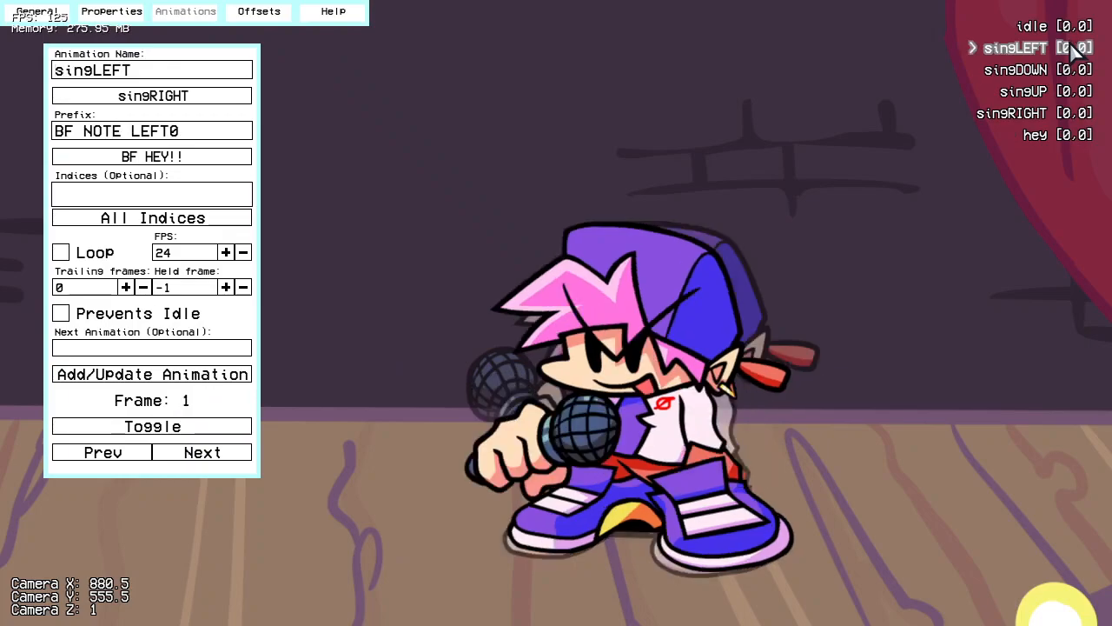
{"action": "left_click", "coordinate": [115, 12]}
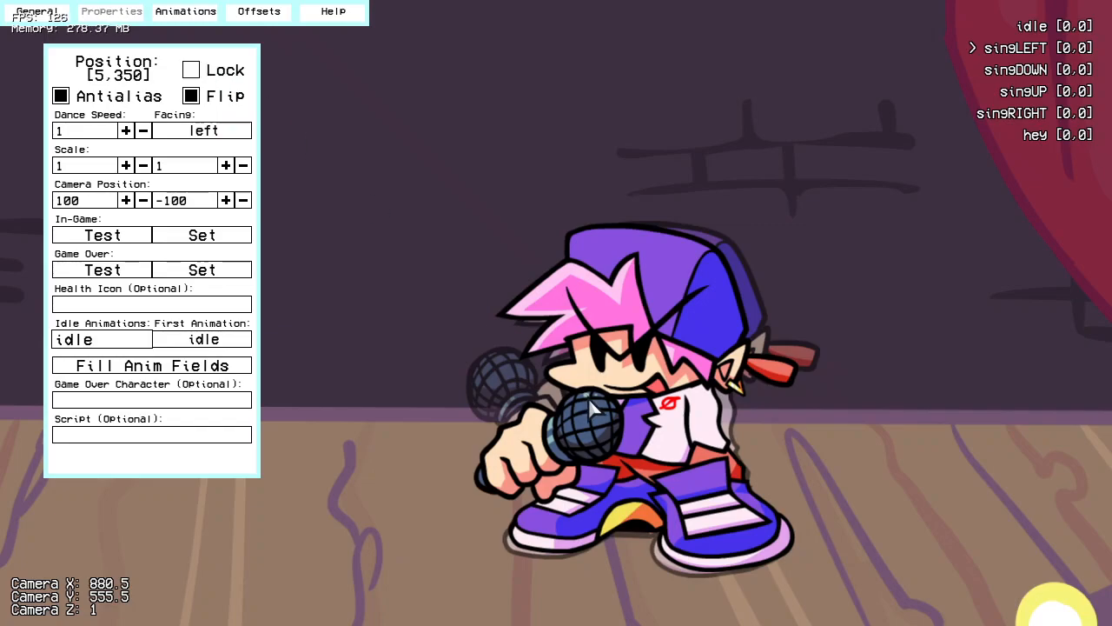
{"action": "key", "text": "e"}
{"action": "key", "text": "e"}
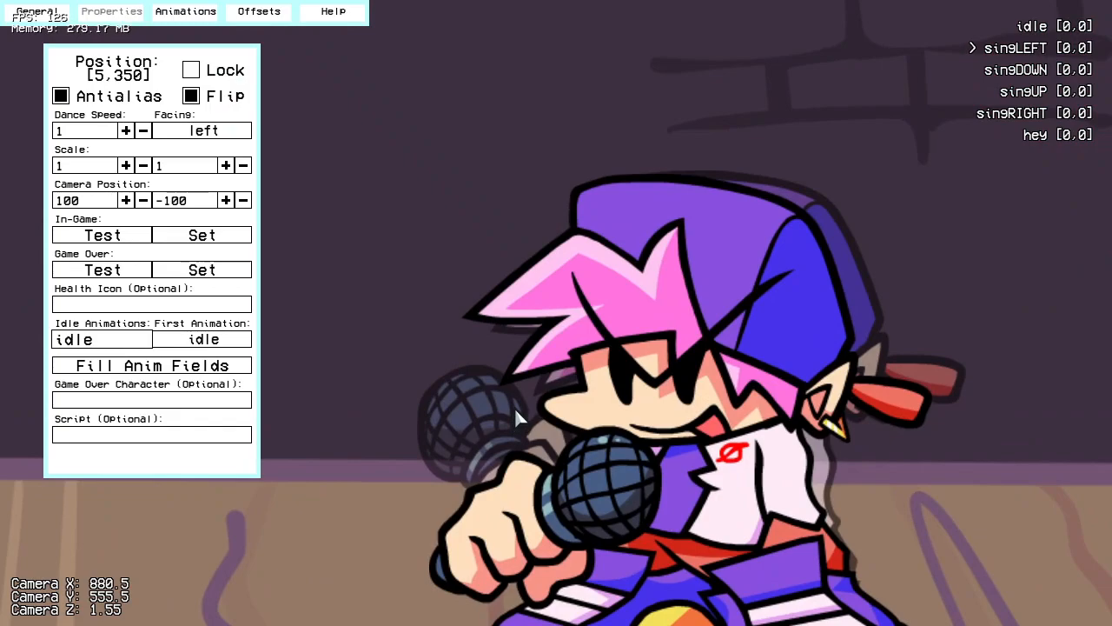
{"action": "right_click_drag", "start_coordinate": [452, 158], "coordinate": [660, 388]}
{"action": "scroll", "coordinate": [591, 374], "scroll_direction": "up", "scroll_amount": 6}
{"action": "scroll", "coordinate": [580, 381], "scroll_direction": "down", "scroll_amount": 4}
{"action": "scroll", "coordinate": [660, 392], "scroll_direction": "down", "scroll_amount": 4}
{"action": "scroll", "coordinate": [661, 393], "scroll_direction": "up", "scroll_amount": 5}
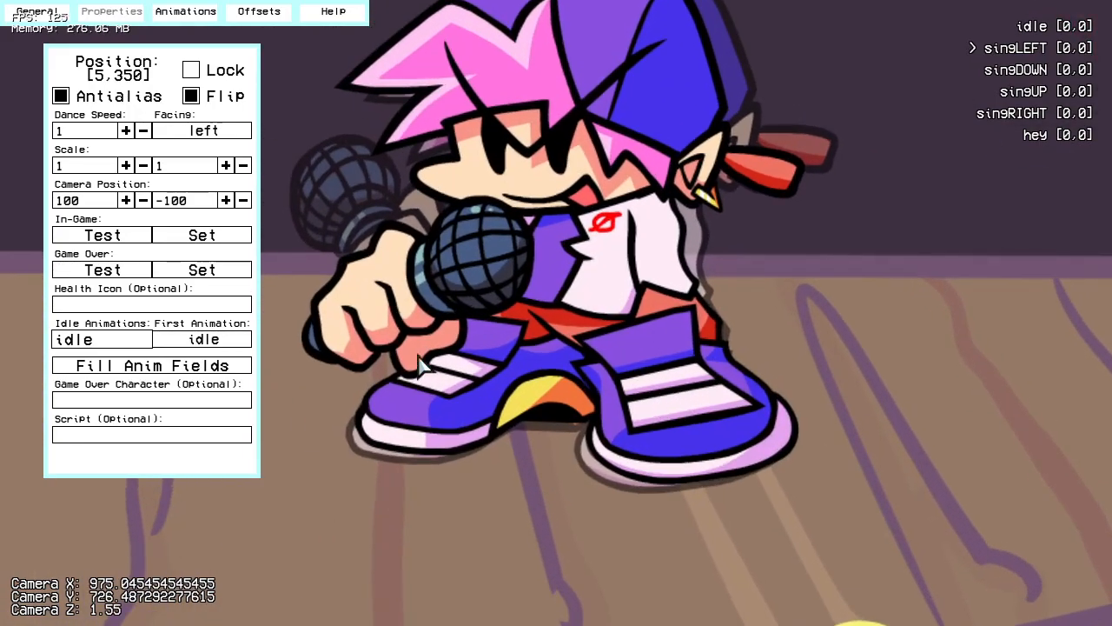
{"action": "scroll", "coordinate": [629, 426], "scroll_direction": "down", "scroll_amount": 13}
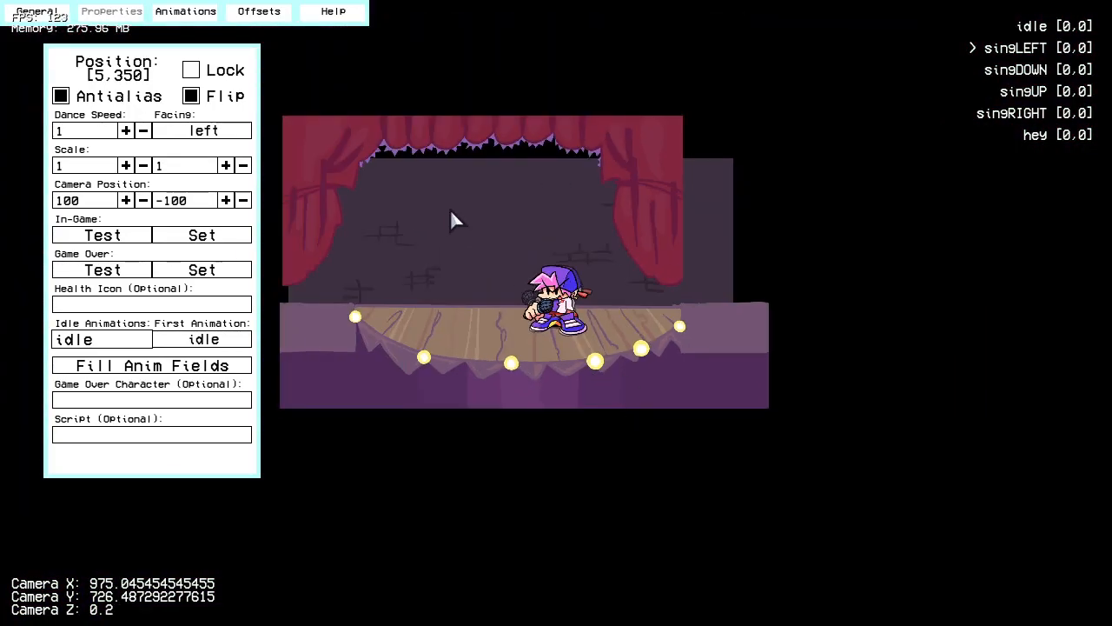
{"action": "scroll", "coordinate": [632, 364], "scroll_direction": "up", "scroll_amount": 18}
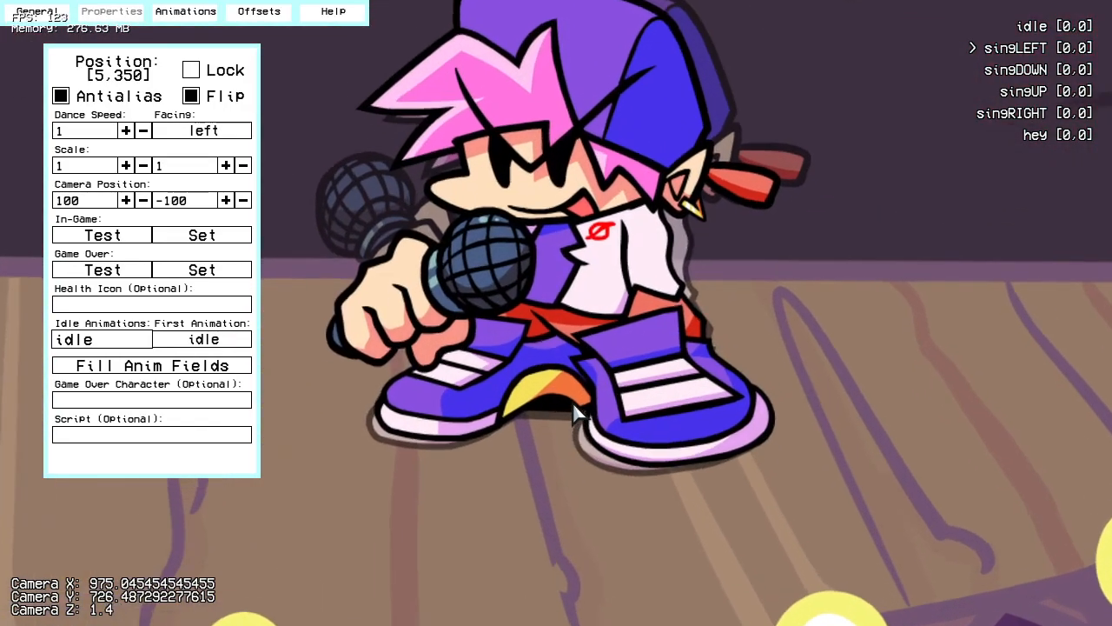
{"action": "scroll", "coordinate": [573, 401], "scroll_direction": "up", "scroll_amount": 1}
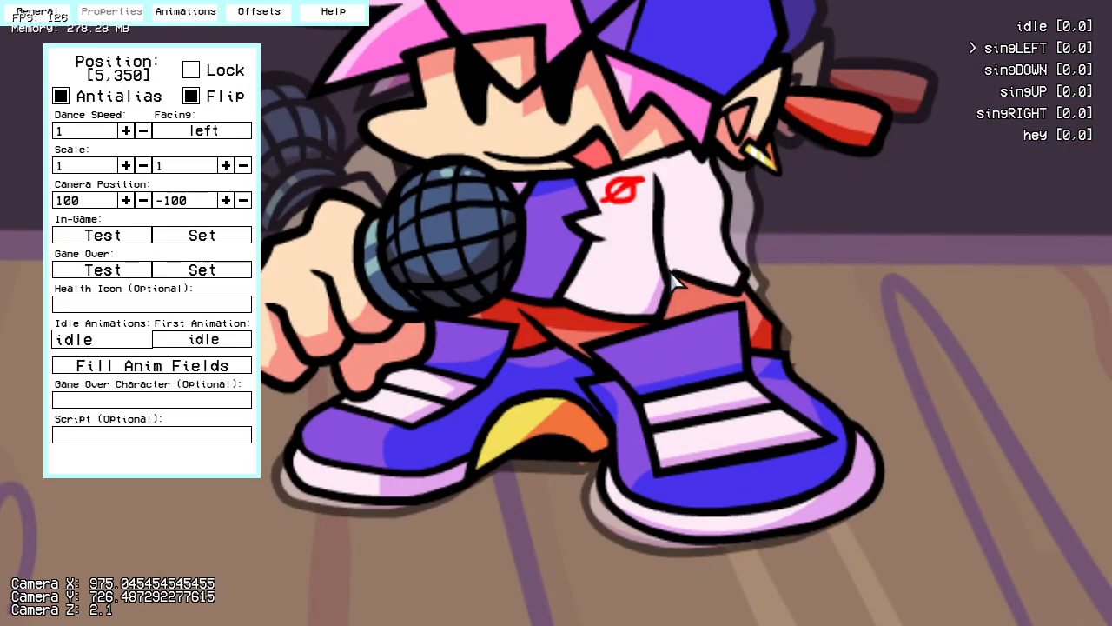
{"action": "key", "text": "Left"}
{"action": "key", "text": "Left"}
{"action": "key", "text": "Left"}
{"action": "key", "text": "Left"}
{"action": "key", "text": "Left"}
{"action": "key", "text": "Left"}
{"action": "key", "text": "Left"}
{"action": "key", "text": "Left"}
{"action": "key", "text": "Left"}
{"action": "key", "text": "Left"}
{"action": "key", "text": "Left"}
{"action": "key", "text": "Left"}
{"action": "key", "text": "Down"}
{"action": "key", "text": "Down"}
{"action": "key", "text": "Down"}
{"action": "key", "text": "Down"}
{"action": "key", "text": "Up"}
{"action": "key", "text": "Up"}
{"action": "key", "text": "Up"}
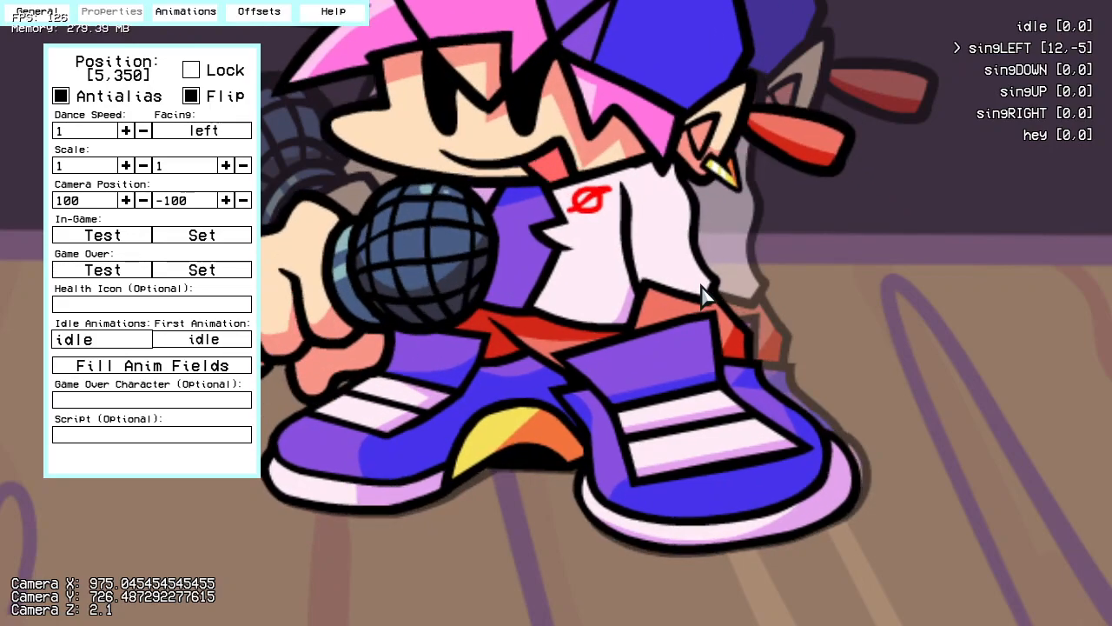
Step: Align the singDOWN animation with the idle ghost by setting its offset to [-25,-46]
{"action": "left_click", "coordinate": [1077, 71]}
{"action": "left_click_drag", "start_coordinate": [509, 254], "coordinate": [557, 346]}
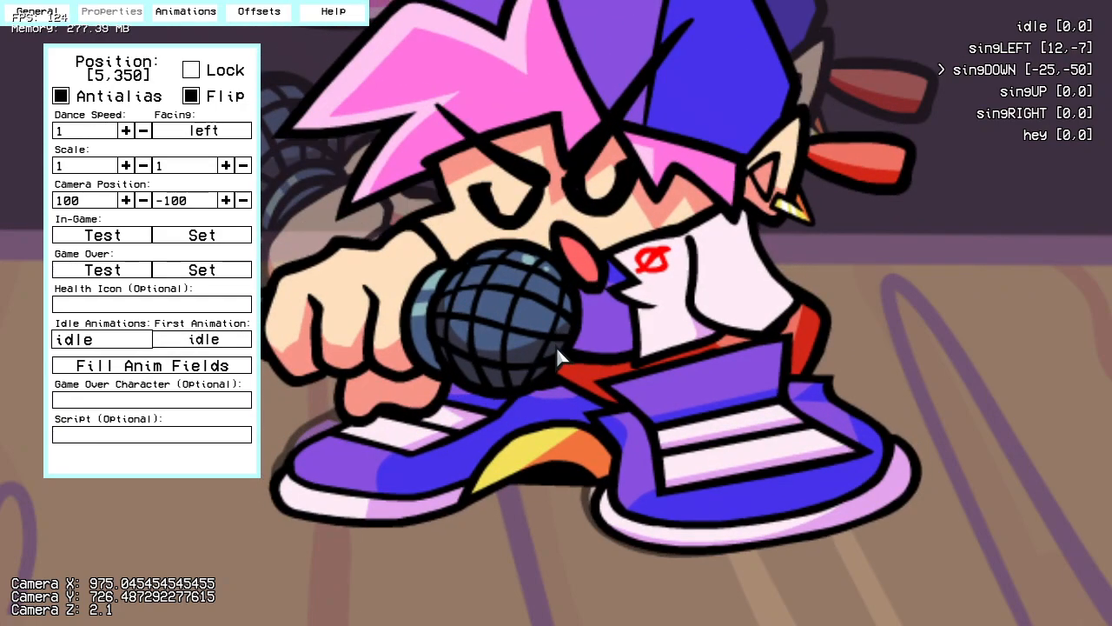
{"action": "key", "text": "Up"}
{"action": "key", "text": "Up"}
{"action": "key", "text": "Up"}
{"action": "key", "text": "Up"}
{"action": "key", "text": "Up"}
{"action": "key", "text": "Up"}
{"action": "key", "text": "Up"}
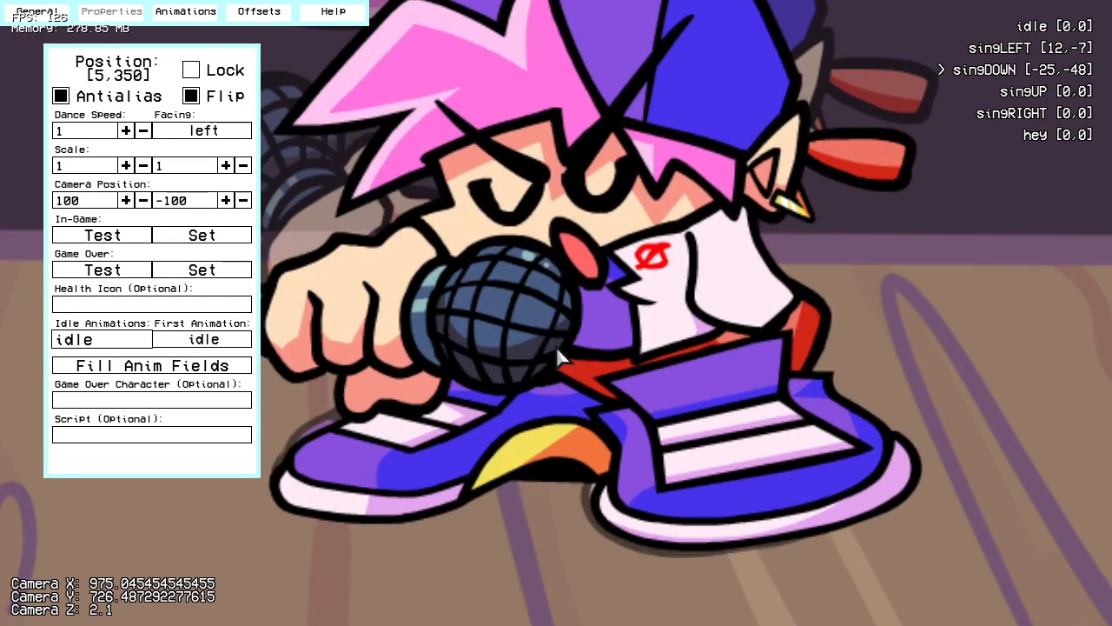
{"action": "key", "text": "Down"}
{"action": "key", "text": "Down"}
{"action": "key", "text": "Down"}
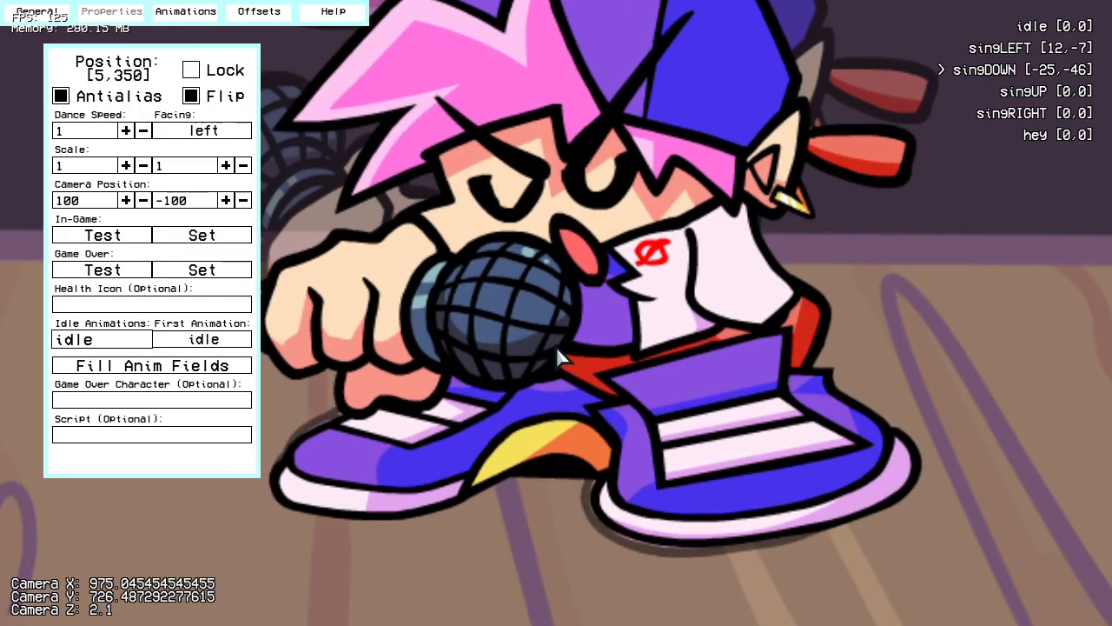
Step: Align the feet with the idle ghost by setting the singUP offset to [-44,33] and the singRIGHT offset to [-46,-6]
{"action": "left_click", "coordinate": [1039, 91]}
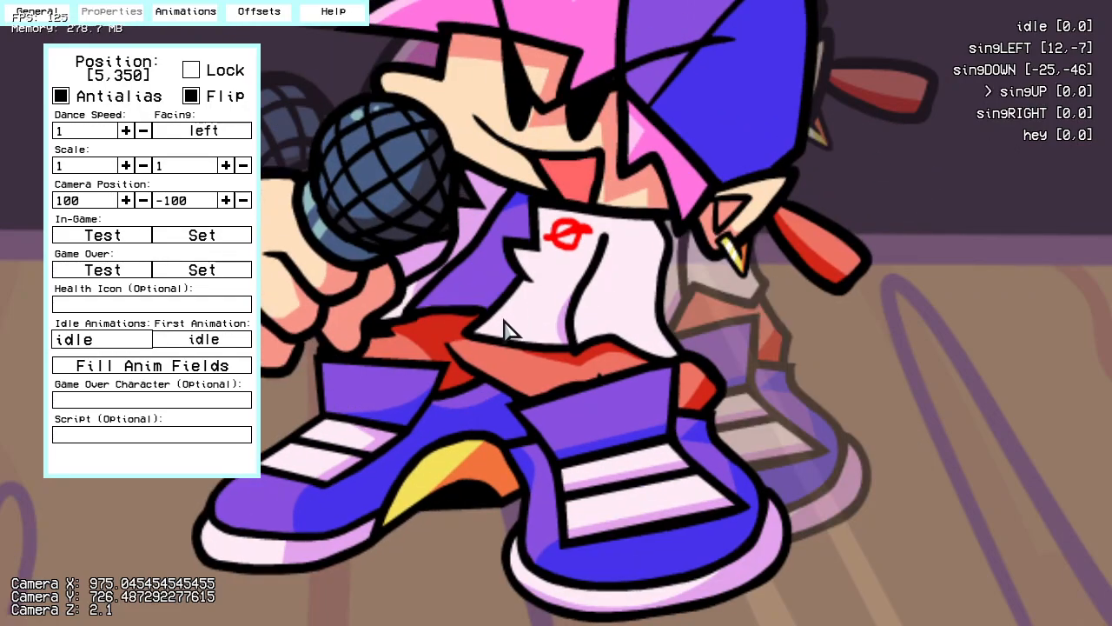
{"action": "left_click_drag", "start_coordinate": [454, 362], "coordinate": [529, 293]}
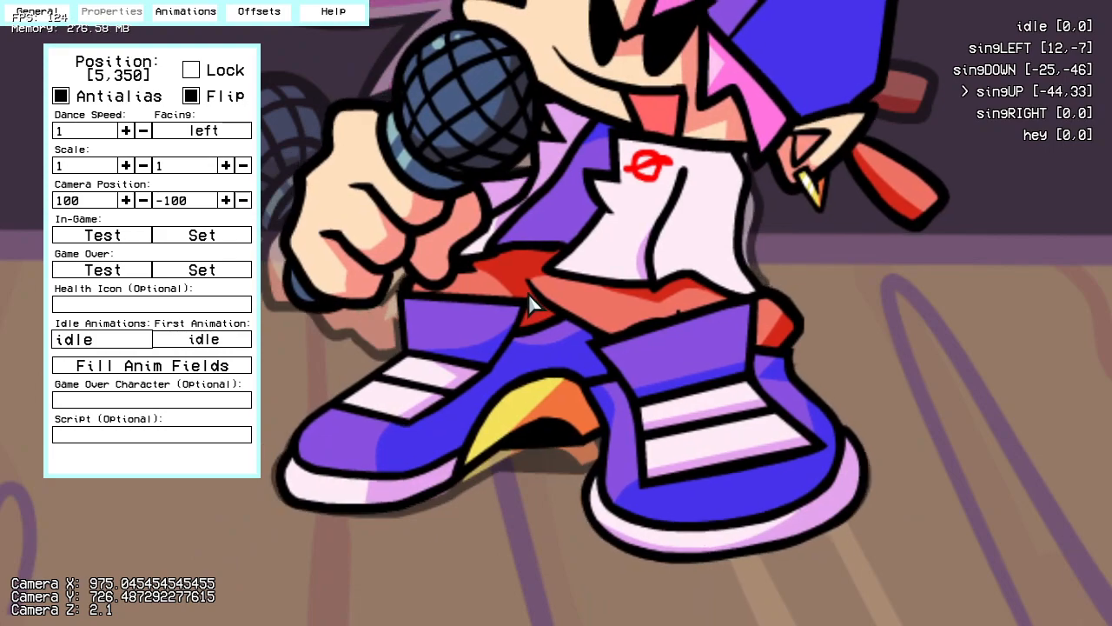
{"action": "left_click", "coordinate": [1029, 105]}
{"action": "left_click_drag", "start_coordinate": [430, 297], "coordinate": [523, 315]}
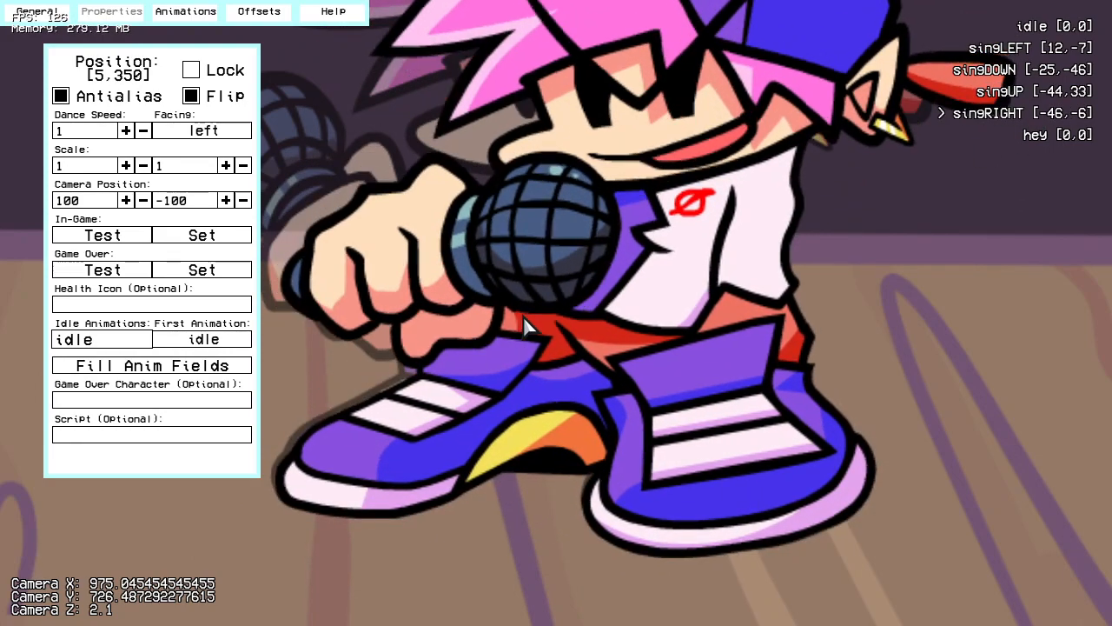
Step: Lock the character's position and test the in-game camera position with the hey and idle animations
{"action": "left_click", "coordinate": [1069, 136]}
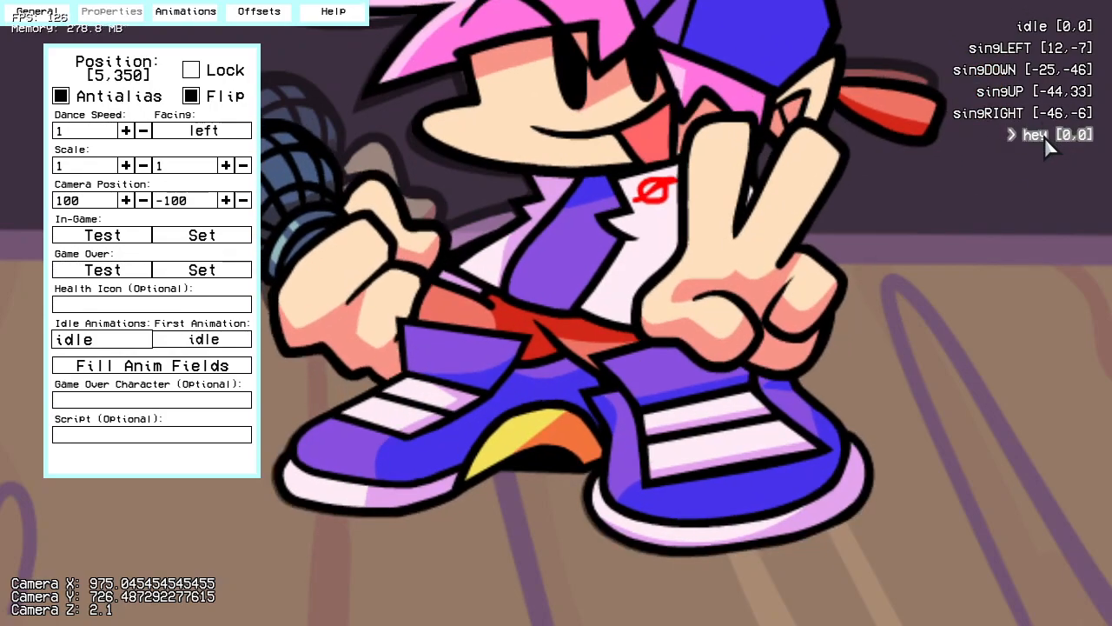
{"action": "key", "text": "q"}
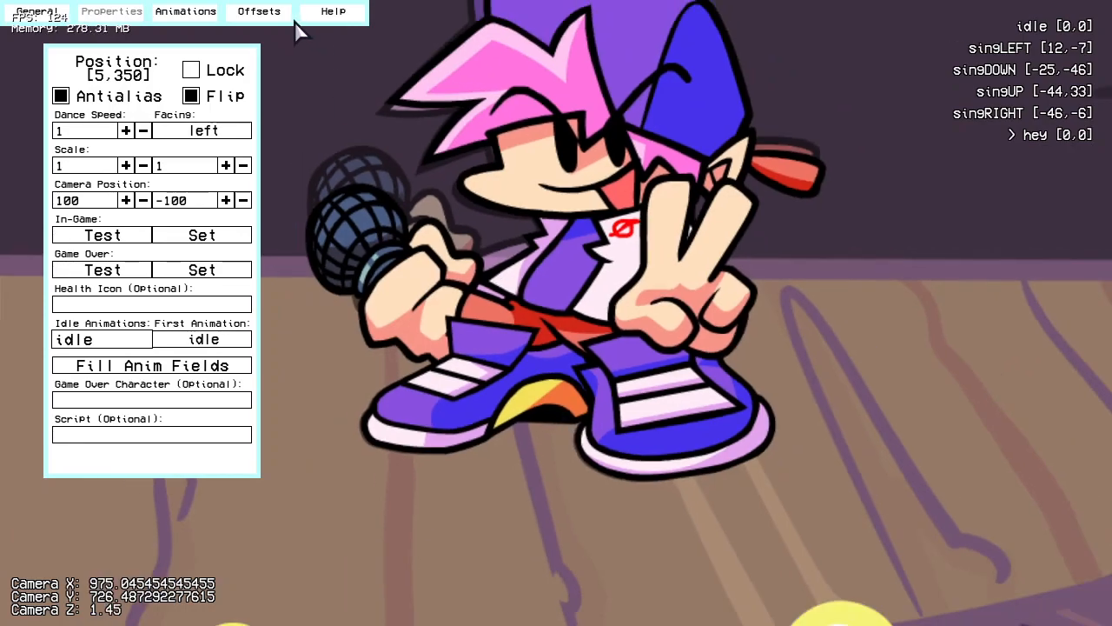
{"action": "scroll", "coordinate": [738, 228], "scroll_direction": "down", "scroll_amount": 3}
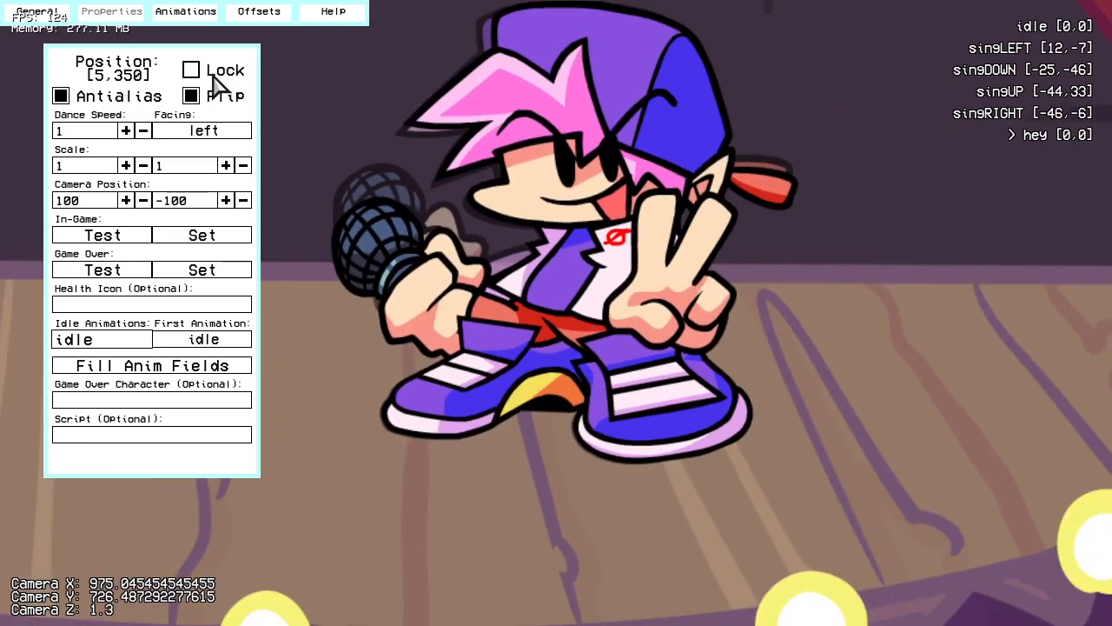
{"action": "scroll", "coordinate": [448, 300], "scroll_direction": "down", "scroll_amount": 7}
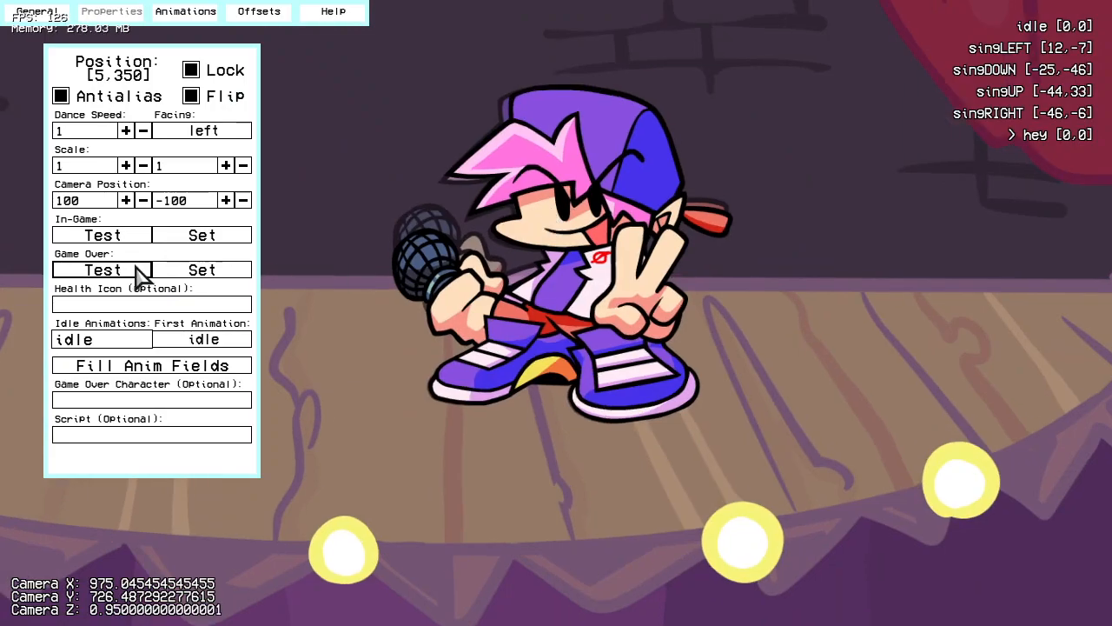
{"action": "left_click", "coordinate": [113, 235]}
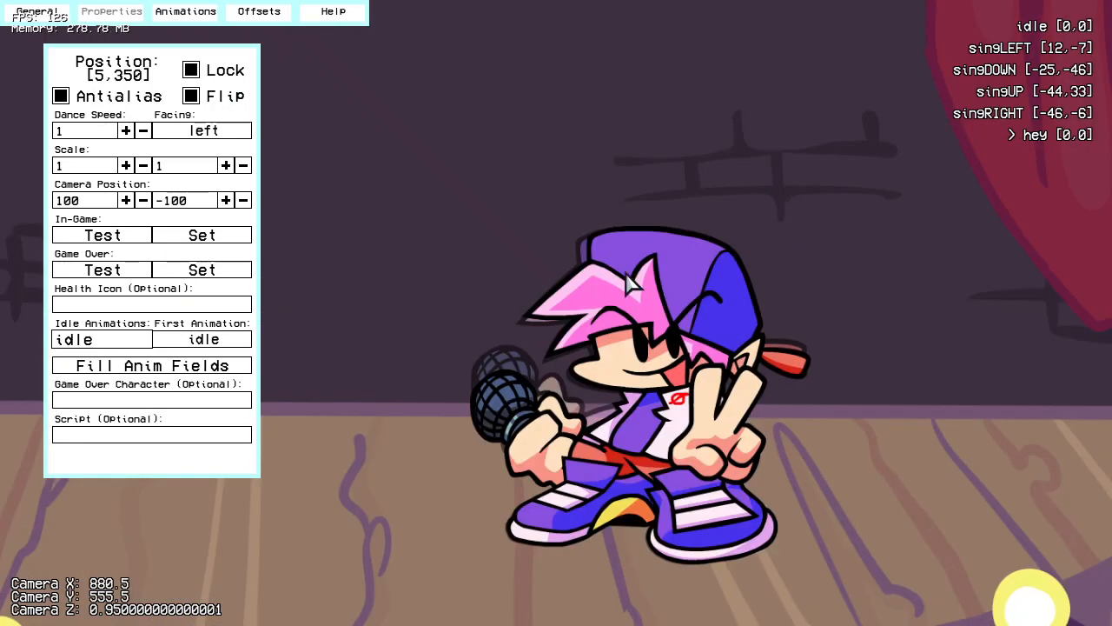
{"action": "left_click", "coordinate": [1033, 26]}
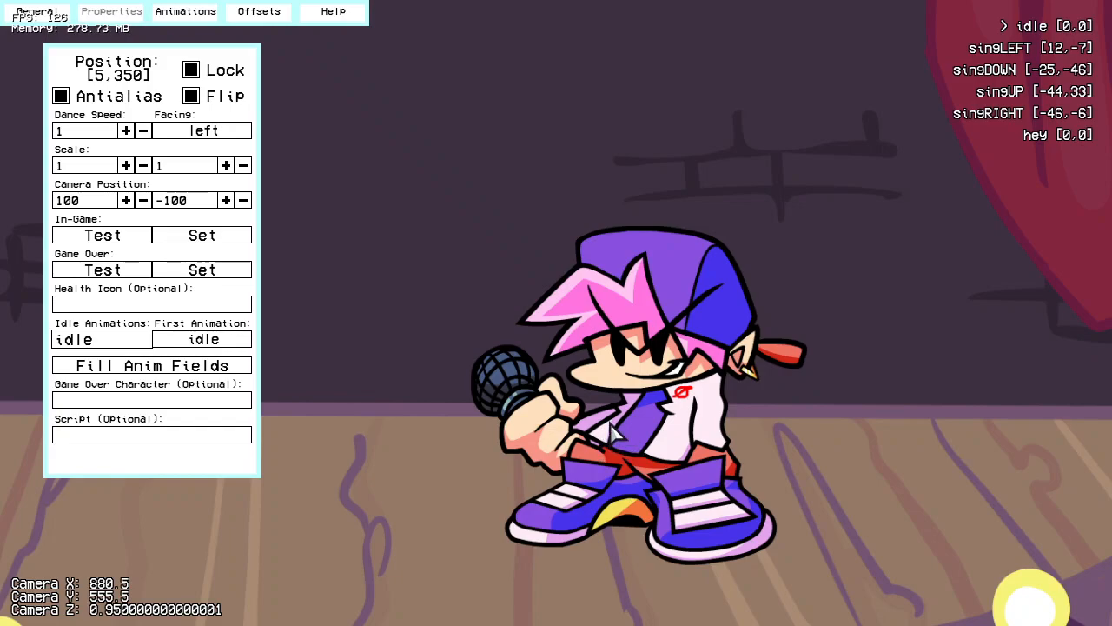
Step: Browse the available game over characters, leaving the game over character and script empty
{"action": "left_click", "coordinate": [212, 400]}
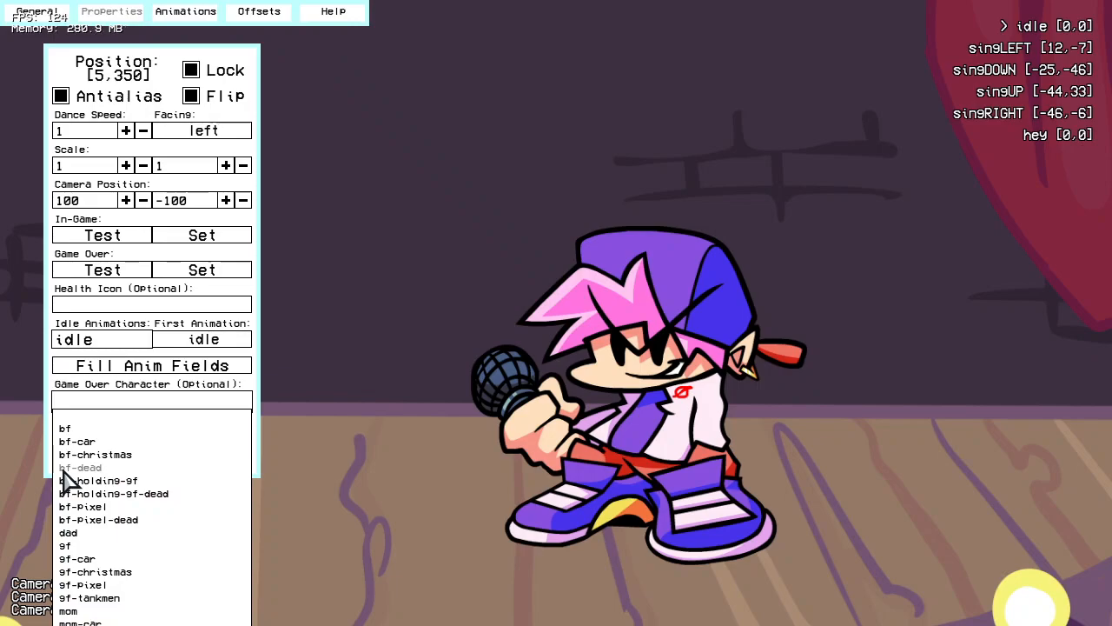
{"action": "left_click", "coordinate": [124, 414]}
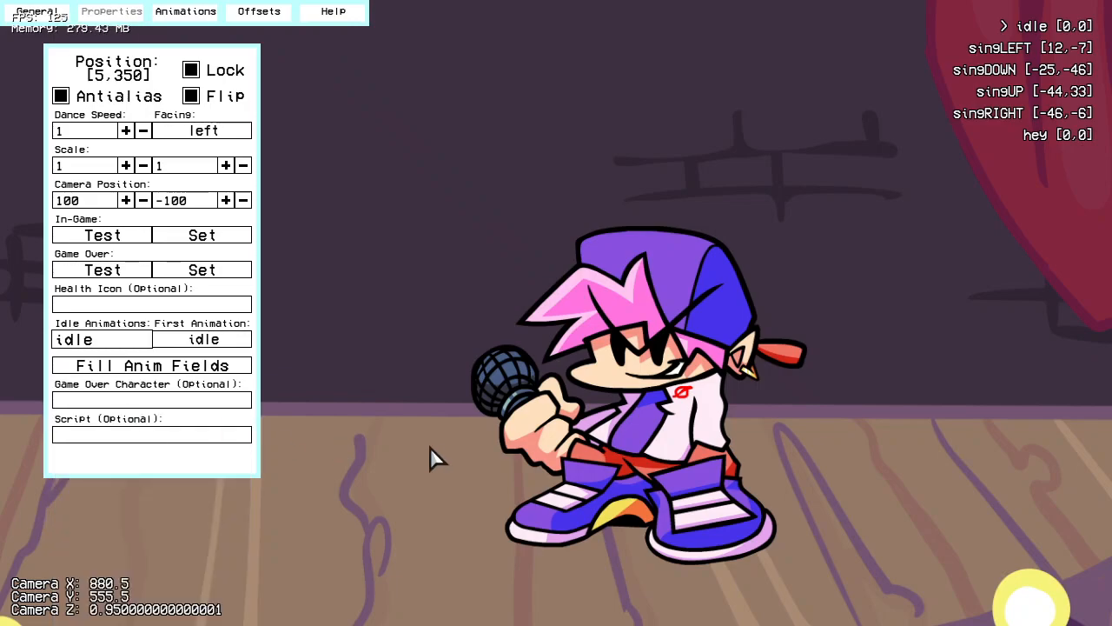
{"action": "left_click", "coordinate": [136, 434]}
{"action": "scroll", "coordinate": [348, 439], "scroll_direction": "down", "scroll_amount": 1}
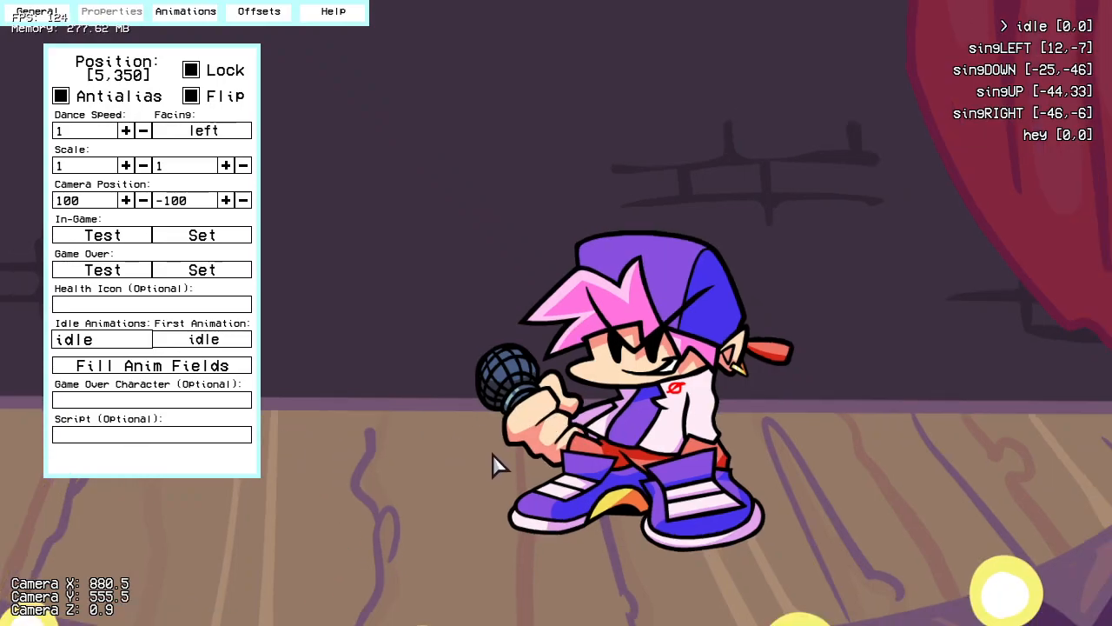
Step: Browse the available health icons, leaving the health icon empty
{"action": "left_click", "coordinate": [181, 304]}
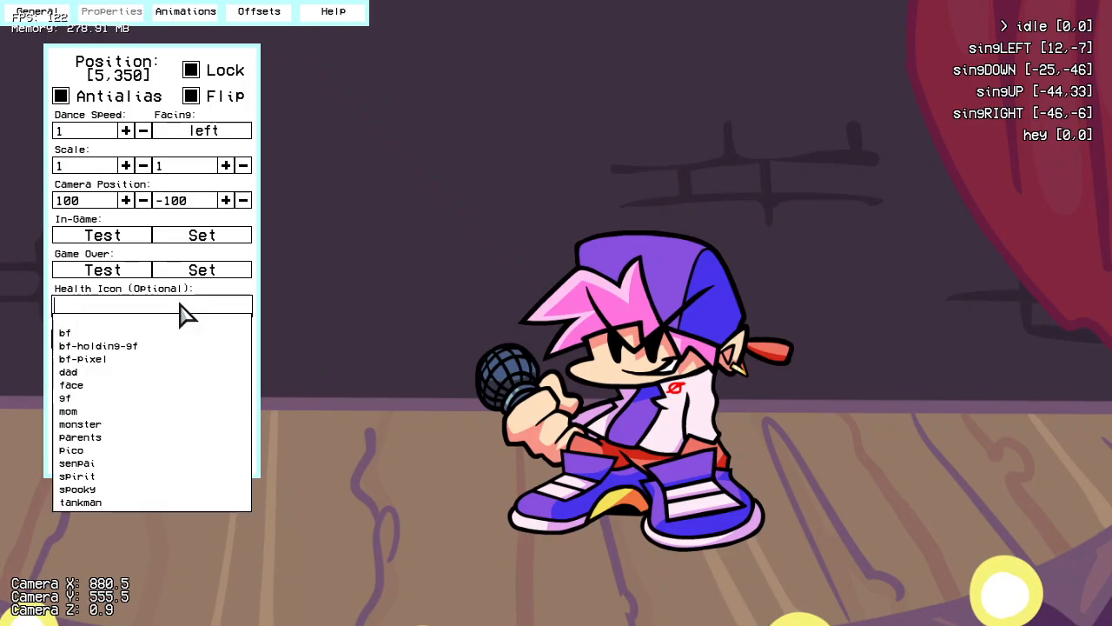
{"action": "left_click", "coordinate": [120, 319]}
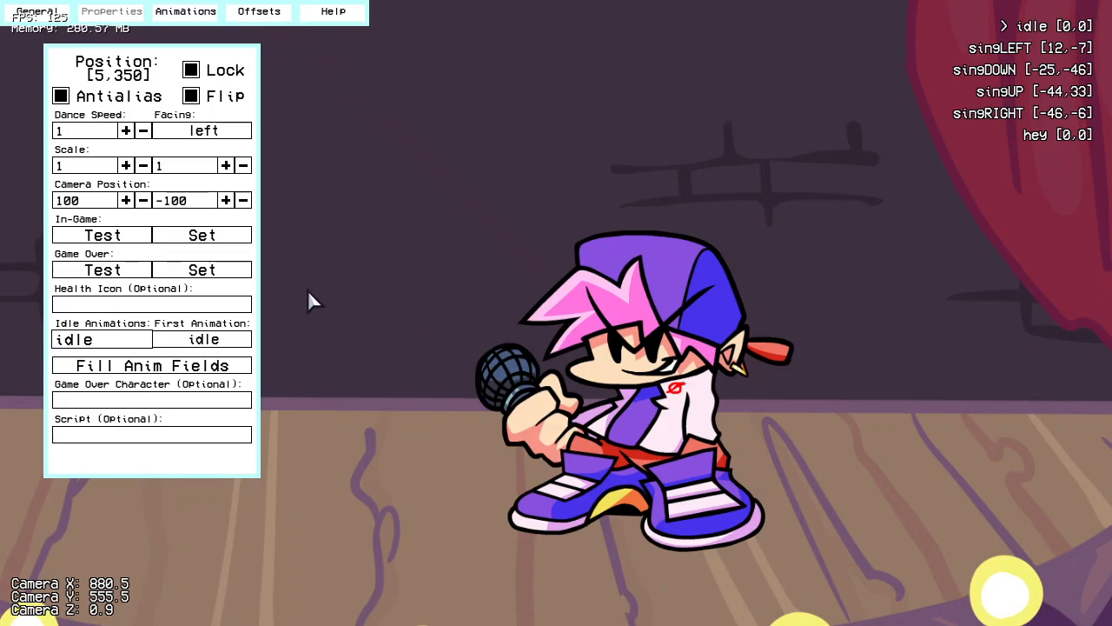
{"action": "left_click", "coordinate": [239, 306]}
{"action": "left_click", "coordinate": [119, 306]}
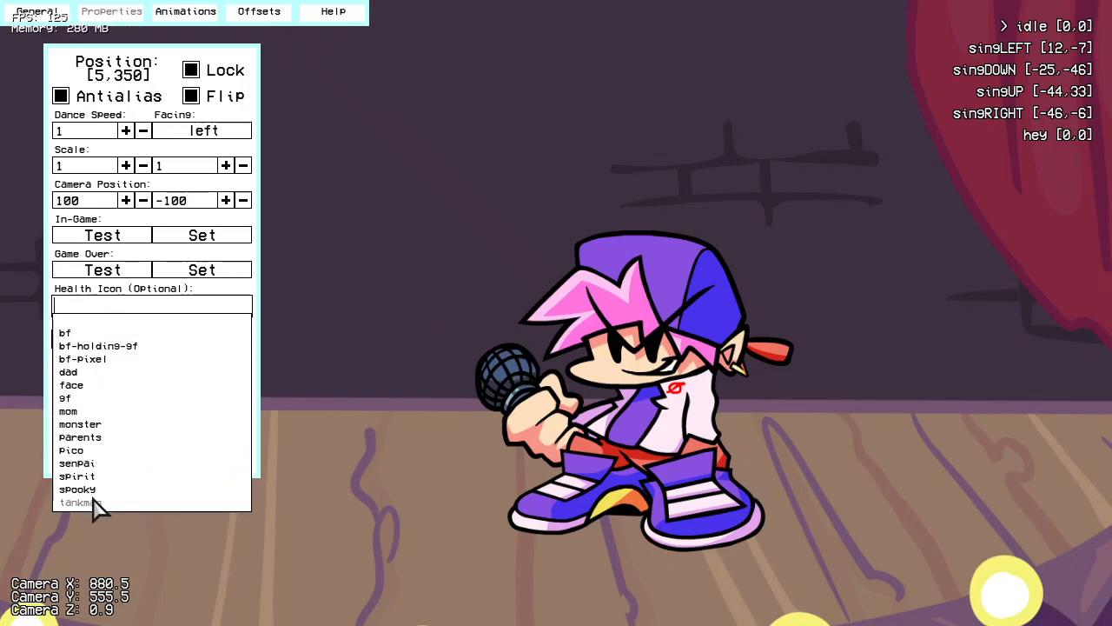
{"action": "left_click", "coordinate": [84, 320]}
Step: Save the character as bf in the bSideRedux mod's data/characters/bsideRedux folder
{"action": "left_click", "coordinate": [50, 20]}
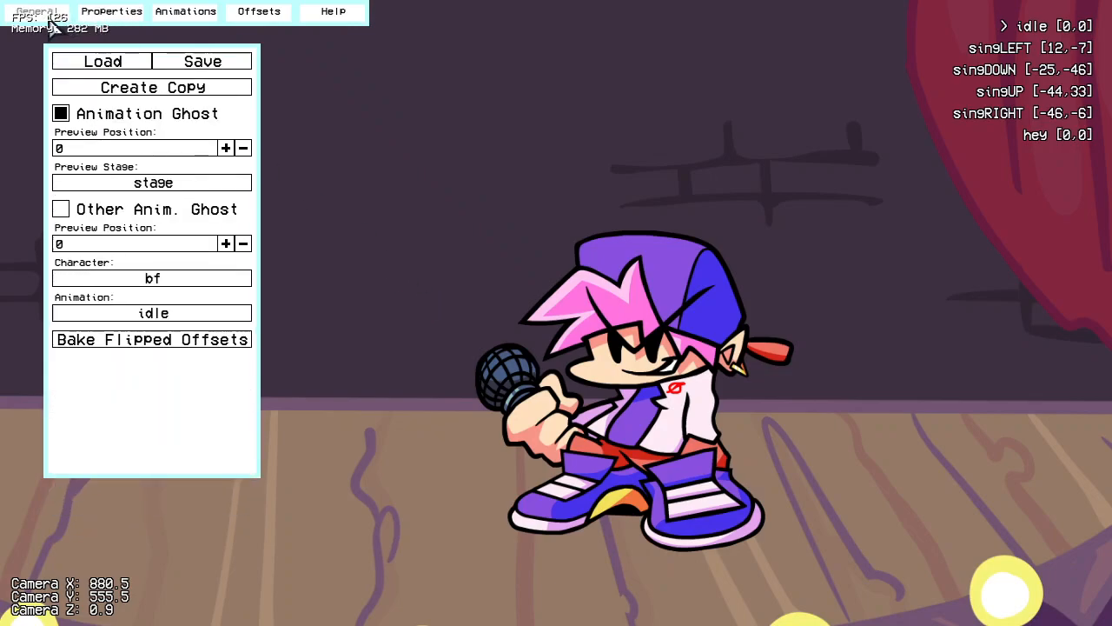
{"action": "left_click", "coordinate": [222, 62]}
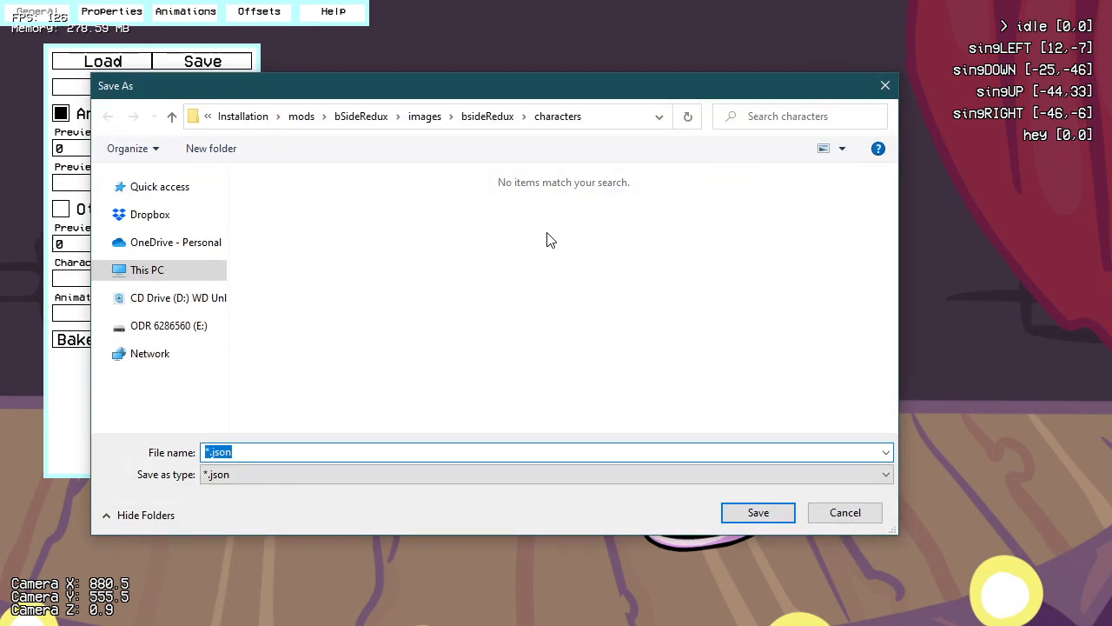
{"action": "left_click", "coordinate": [367, 124]}
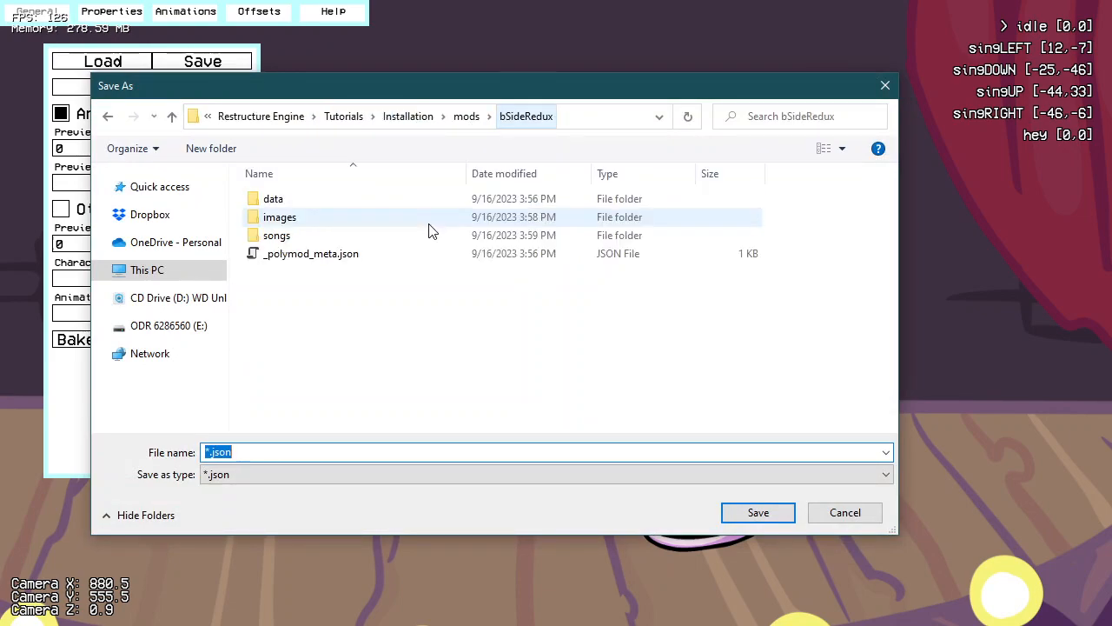
{"action": "left_click", "coordinate": [338, 202]}
{"action": "double_click", "coordinate": [338, 203]}
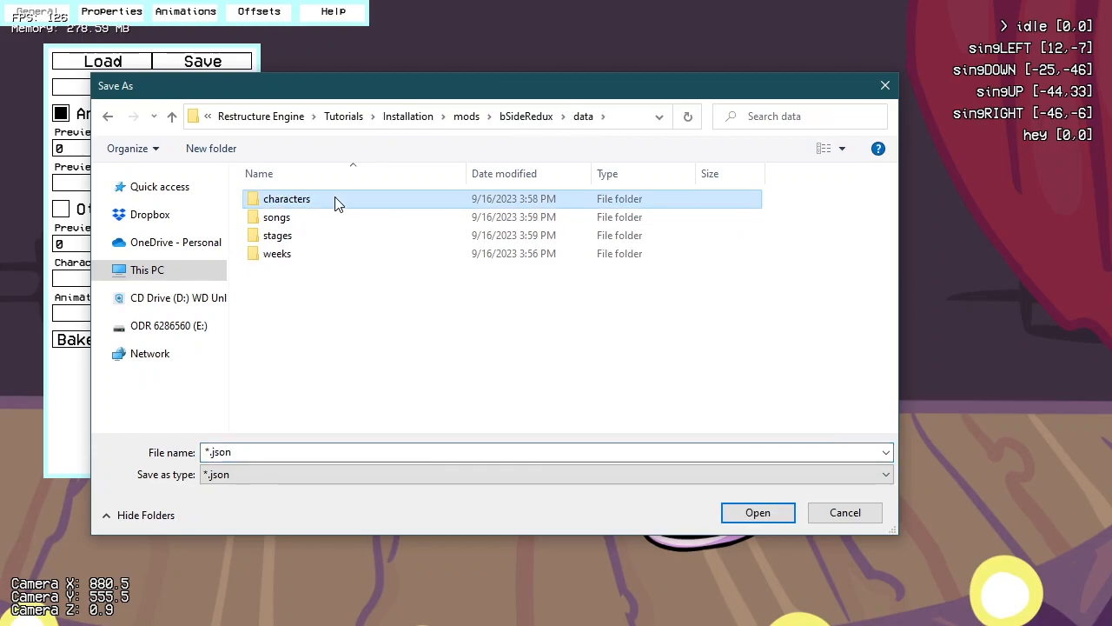
{"action": "double_click", "coordinate": [338, 201]}
{"action": "double_click", "coordinate": [338, 201]}
{"action": "left_click", "coordinate": [247, 451]}
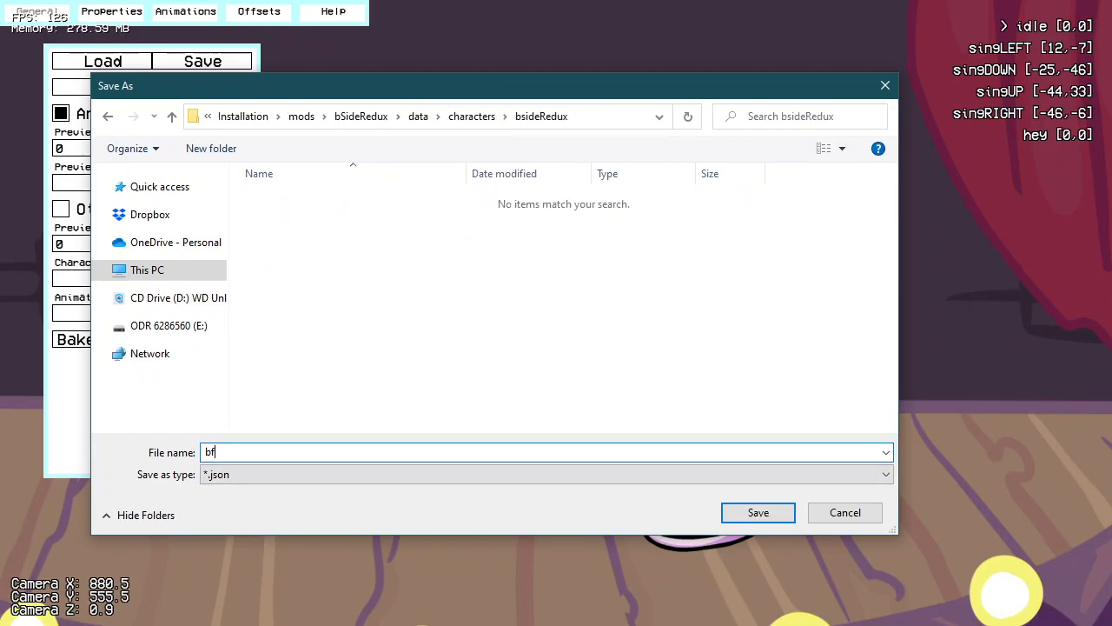
{"action": "key", "text": "Return"}
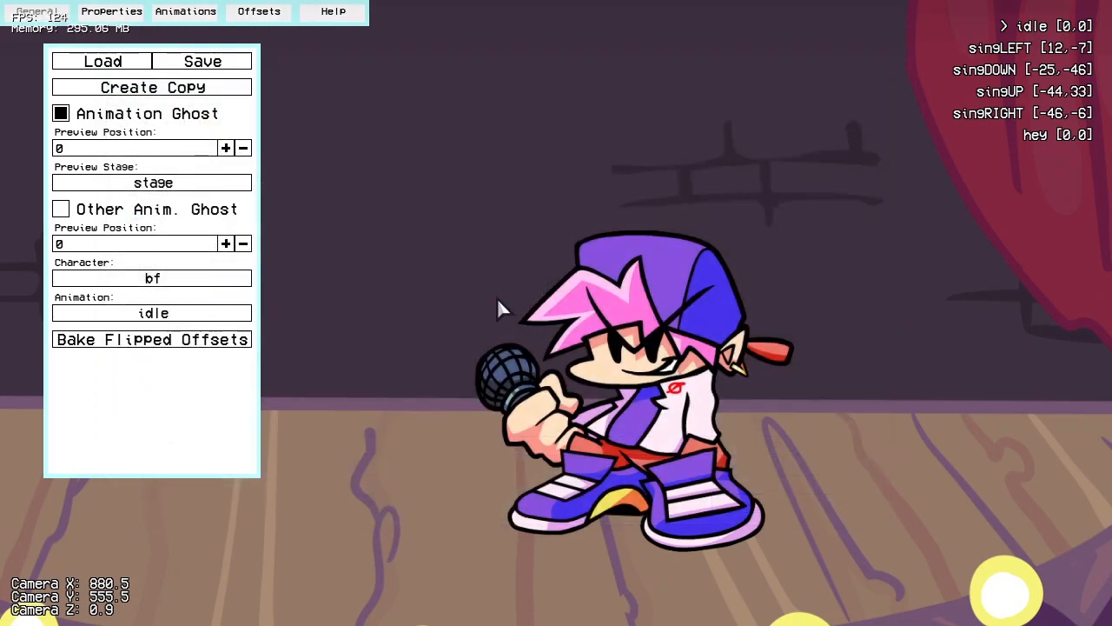
Step: Leave the Character Editor and open the song options for Fresh on Hard difficulty in Freeplay
{"action": "key", "text": "Escape"}
{"action": "key", "text": "Escape"}
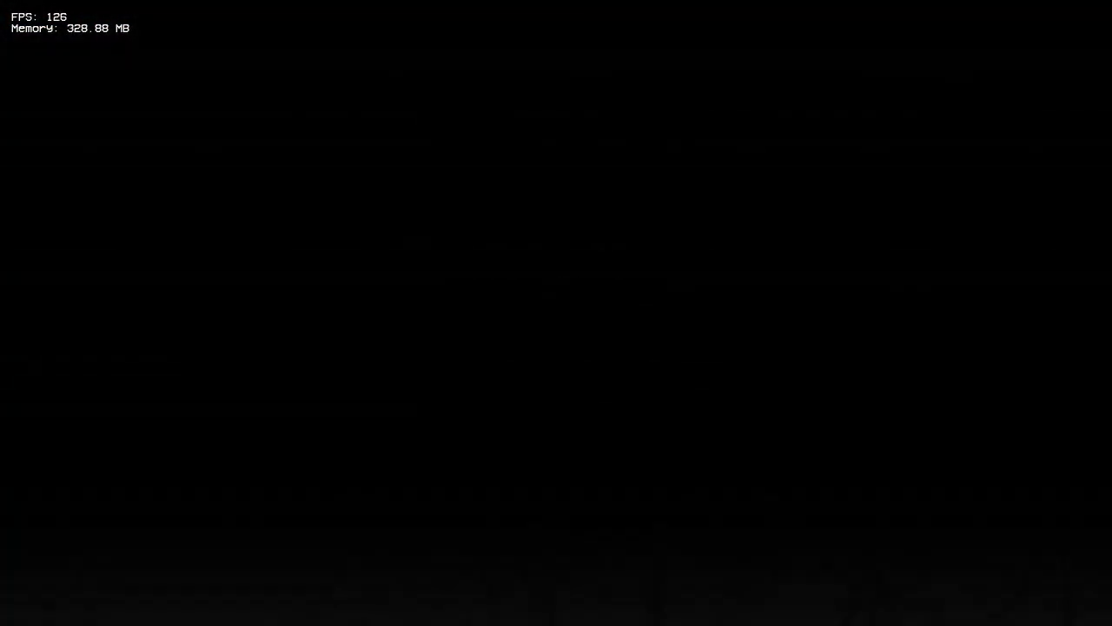
{"action": "key", "text": "Return"}
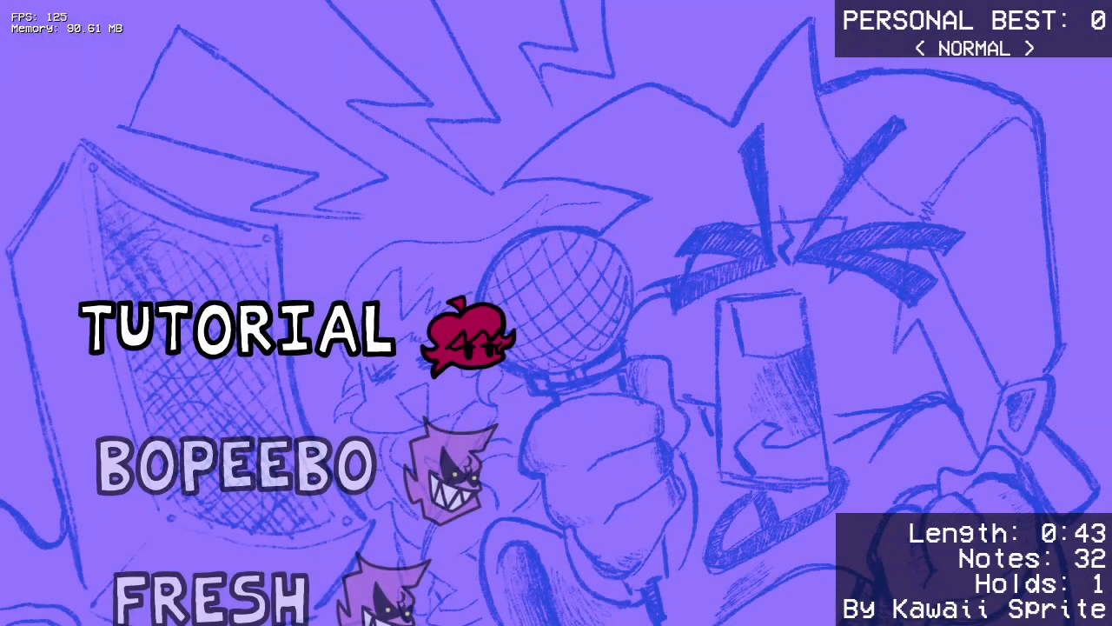
{"action": "key", "text": "Down"}
{"action": "key", "text": "Down"}
{"action": "key", "text": "Right"}
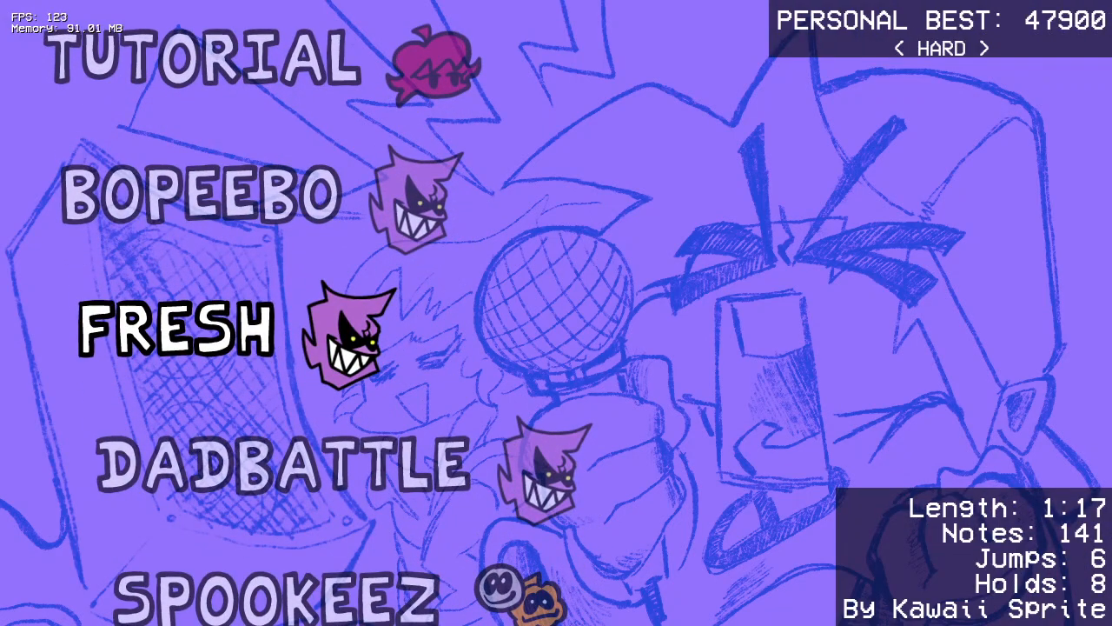
{"action": "key", "text": "ctrl"}
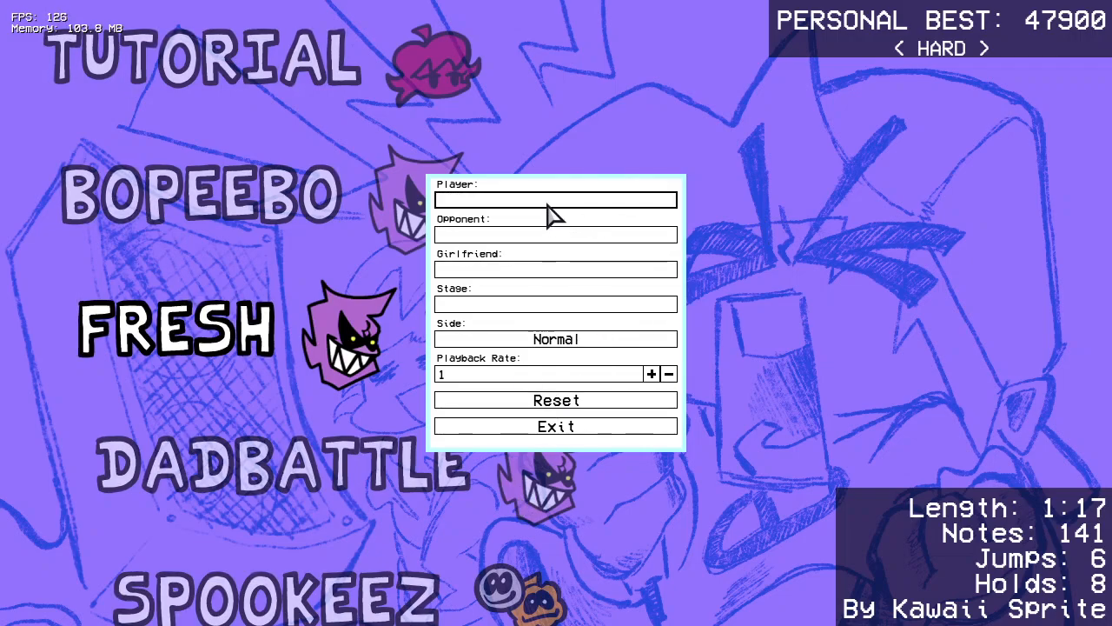
Step: Try raising and lowering the song's playback rate, leaving it at 1
{"action": "left_click", "coordinate": [651, 374]}
{"action": "left_click", "coordinate": [651, 374]}
{"action": "left_click", "coordinate": [669, 375]}
{"action": "left_click", "coordinate": [669, 374]}
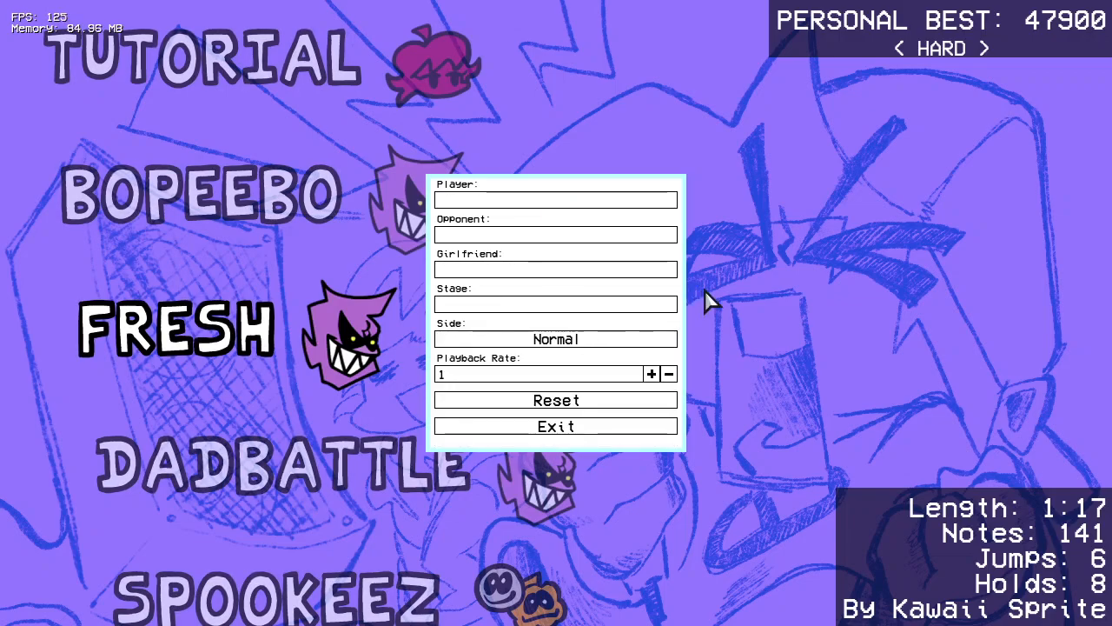
Step: Set the player character for Fresh to bsideRedux/bf and close the song options
{"action": "left_click", "coordinate": [575, 209]}
{"action": "scroll", "coordinate": [547, 418], "scroll_direction": "down", "scroll_amount": 3}
{"action": "scroll", "coordinate": [542, 377], "scroll_direction": "up", "scroll_amount": 3}
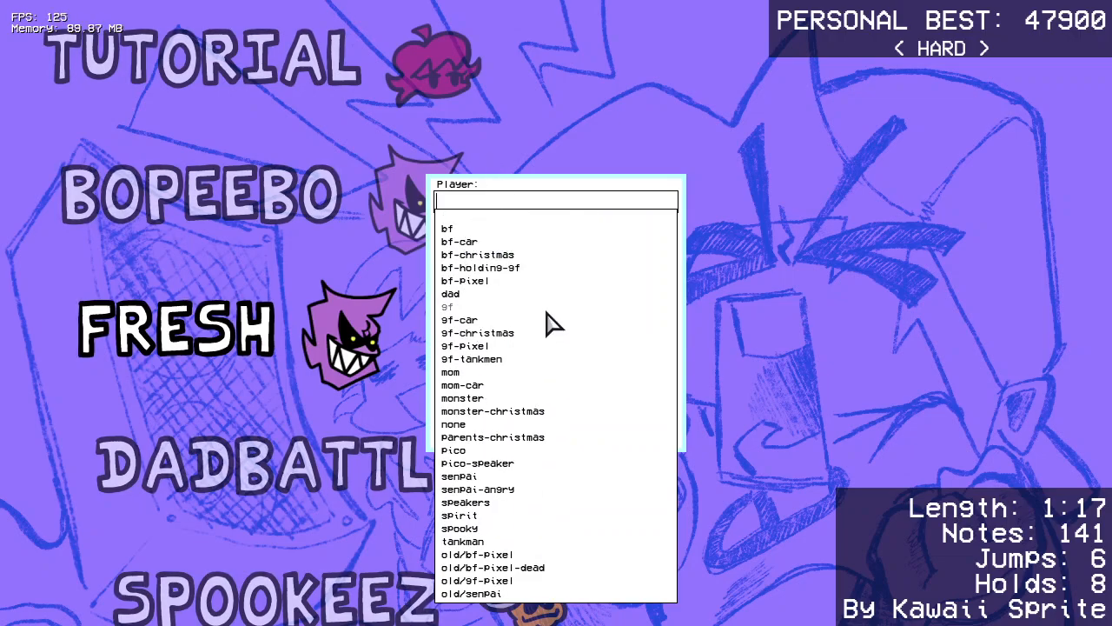
{"action": "scroll", "coordinate": [528, 423], "scroll_direction": "down", "scroll_amount": 5}
{"action": "scroll", "coordinate": [532, 528], "scroll_direction": "up", "scroll_amount": 1}
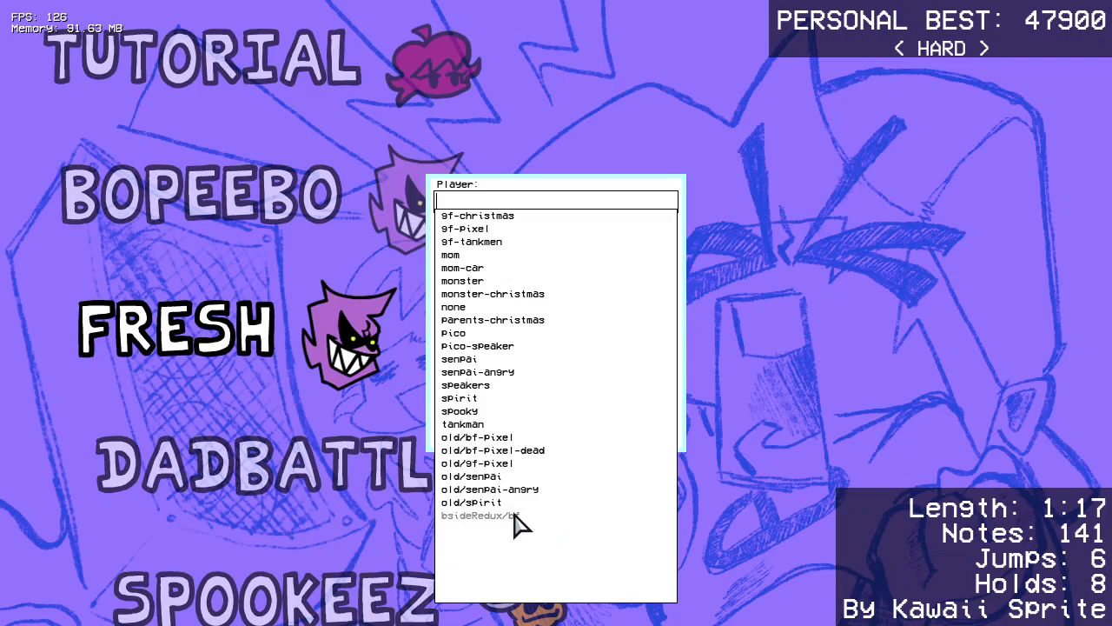
{"action": "left_click", "coordinate": [513, 515]}
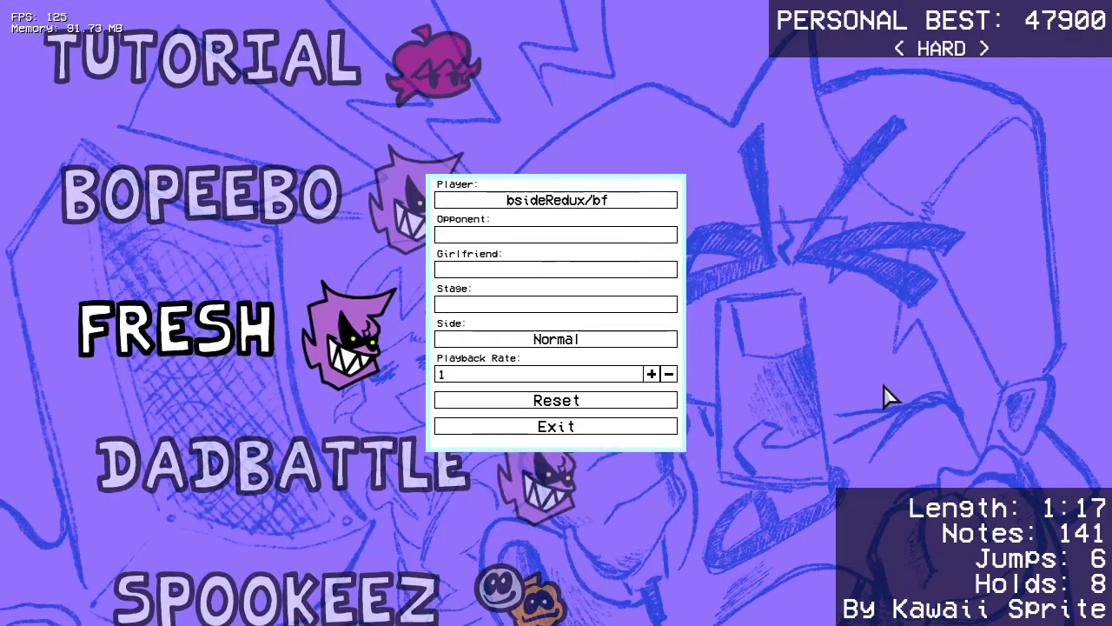
{"action": "left_click", "coordinate": [624, 427]}
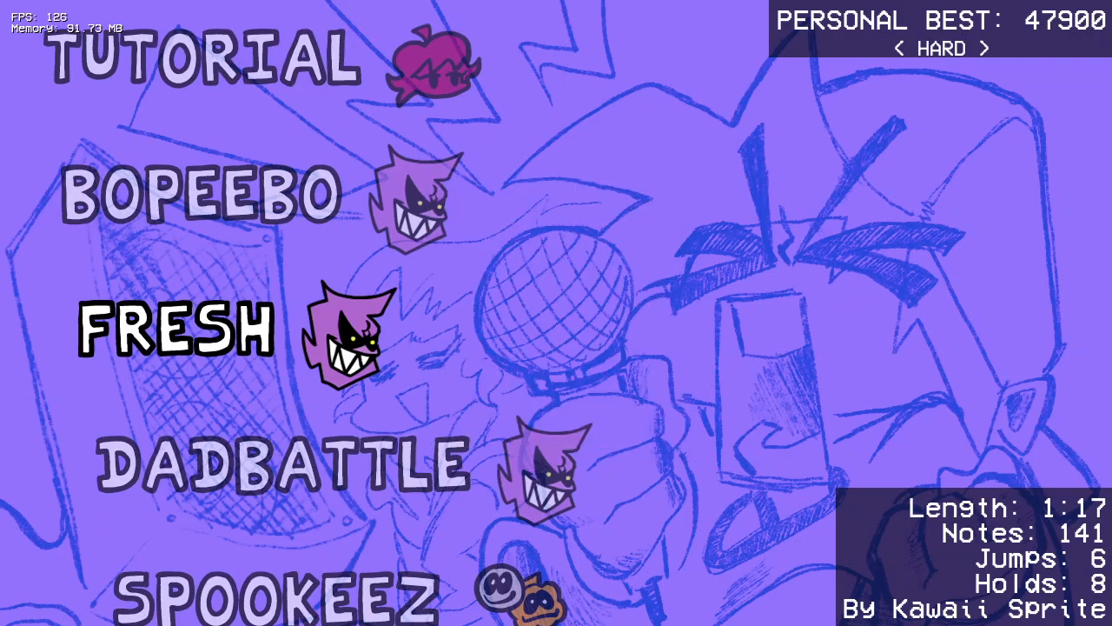
Step: Reopen the song options, browse the full player list and choose bsideRedux/bf again
{"action": "key", "text": "Tab"}
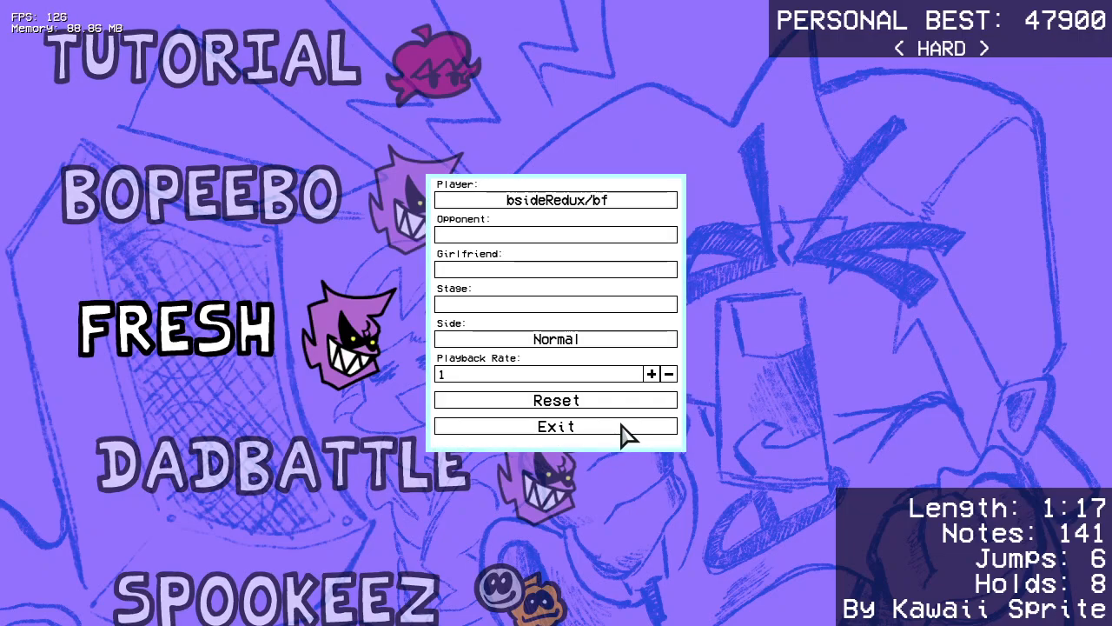
{"action": "left_click", "coordinate": [566, 209]}
{"action": "scroll", "coordinate": [533, 338], "scroll_direction": "up", "scroll_amount": 20}
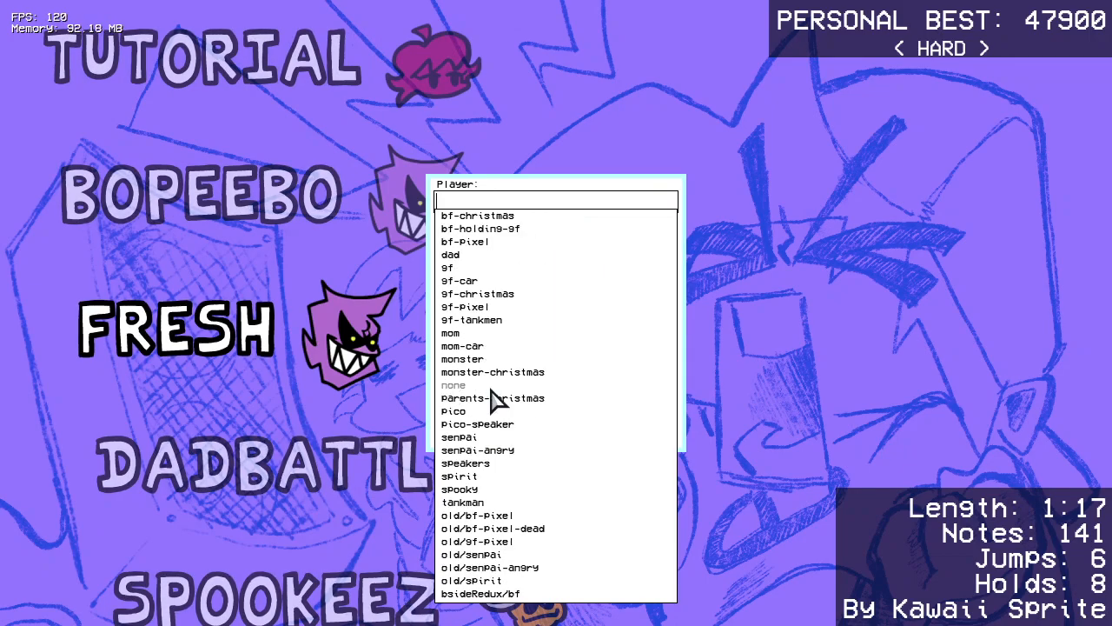
{"action": "scroll", "coordinate": [491, 382], "scroll_direction": "down", "scroll_amount": 3}
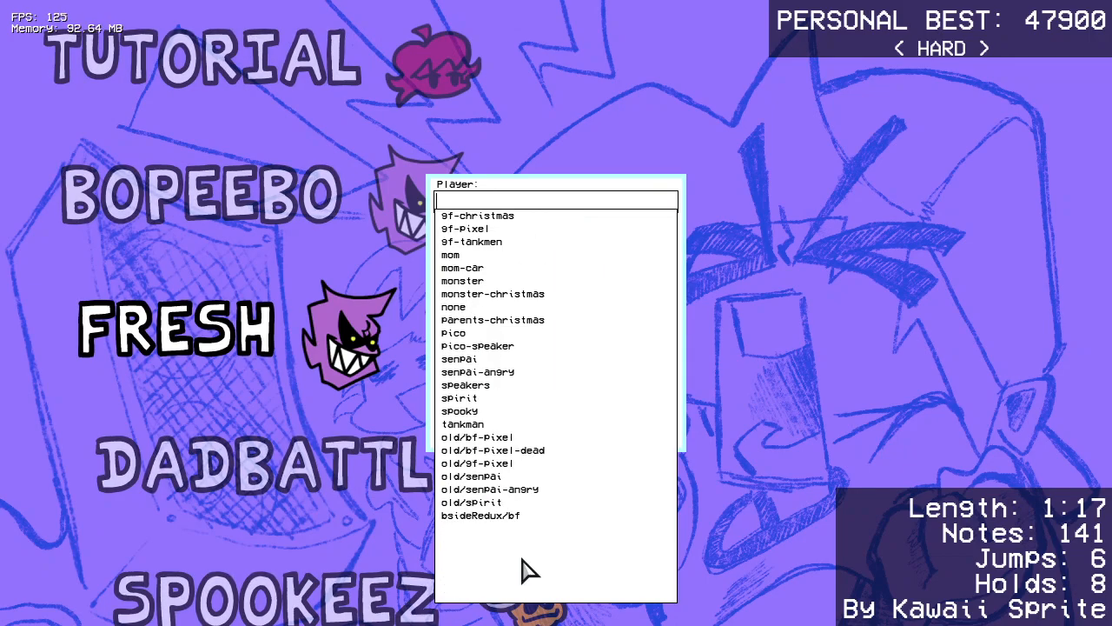
{"action": "left_click", "coordinate": [505, 515]}
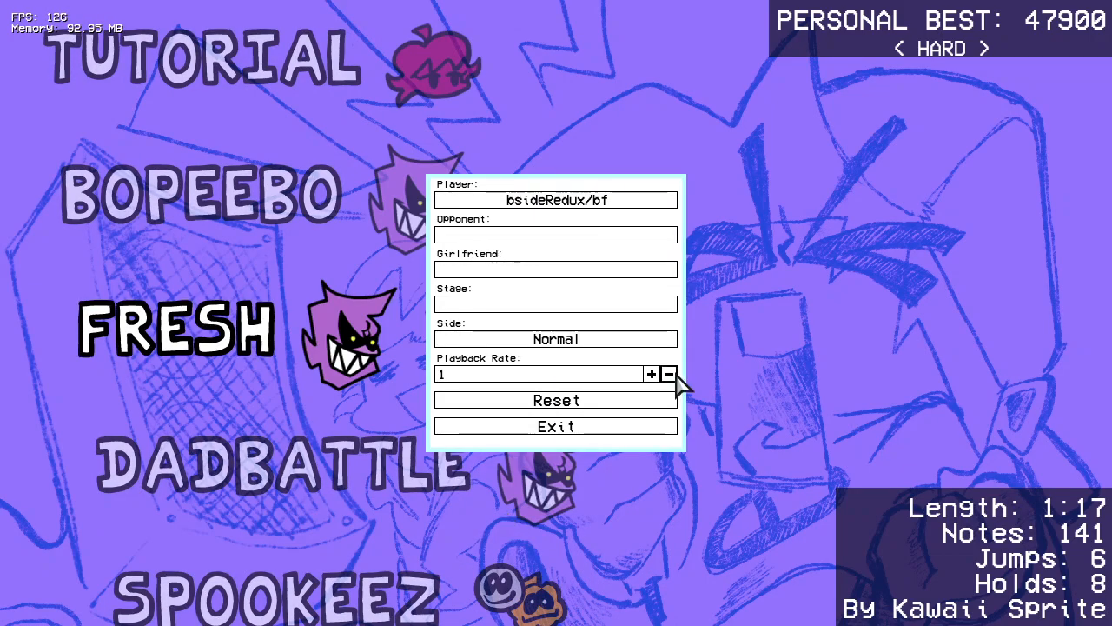
Step: Filter the player characters by bf, pick bsideRedux/bf and close the song options
{"action": "left_click", "coordinate": [592, 208]}
{"action": "scroll", "coordinate": [571, 241], "scroll_direction": "up", "scroll_amount": 4}
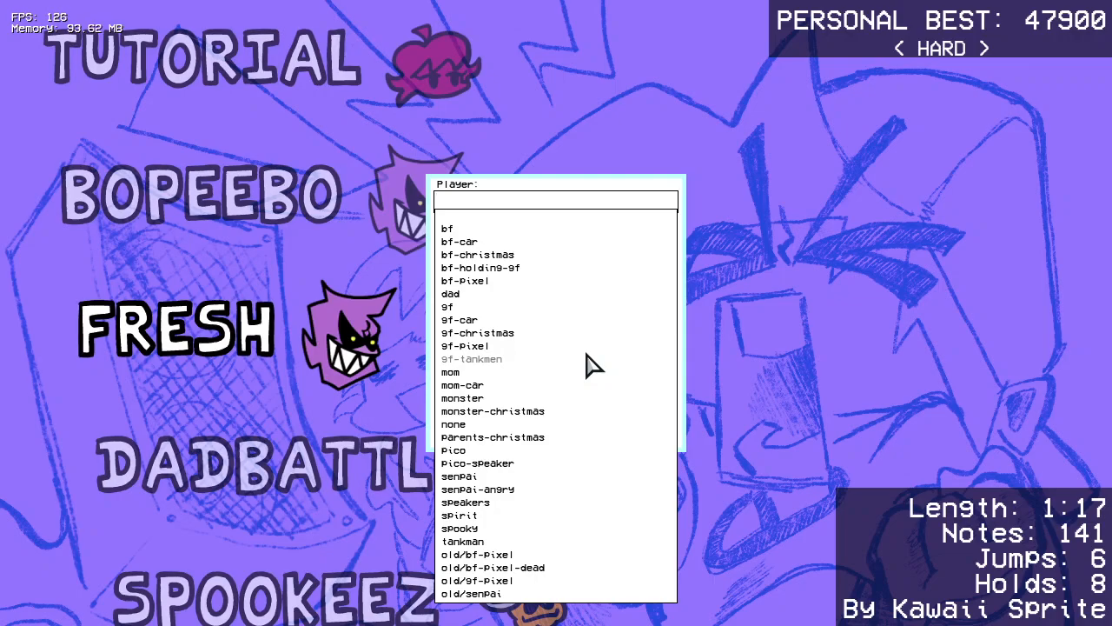
{"action": "type", "text": "bf"}
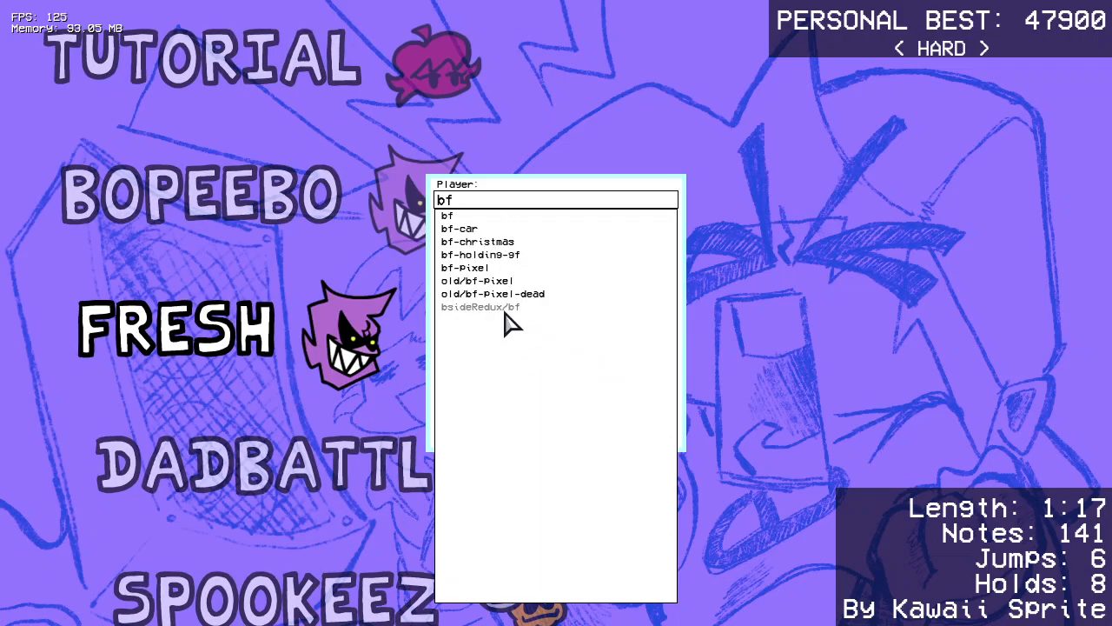
{"action": "left_click", "coordinate": [506, 313]}
{"action": "left_click", "coordinate": [588, 429]}
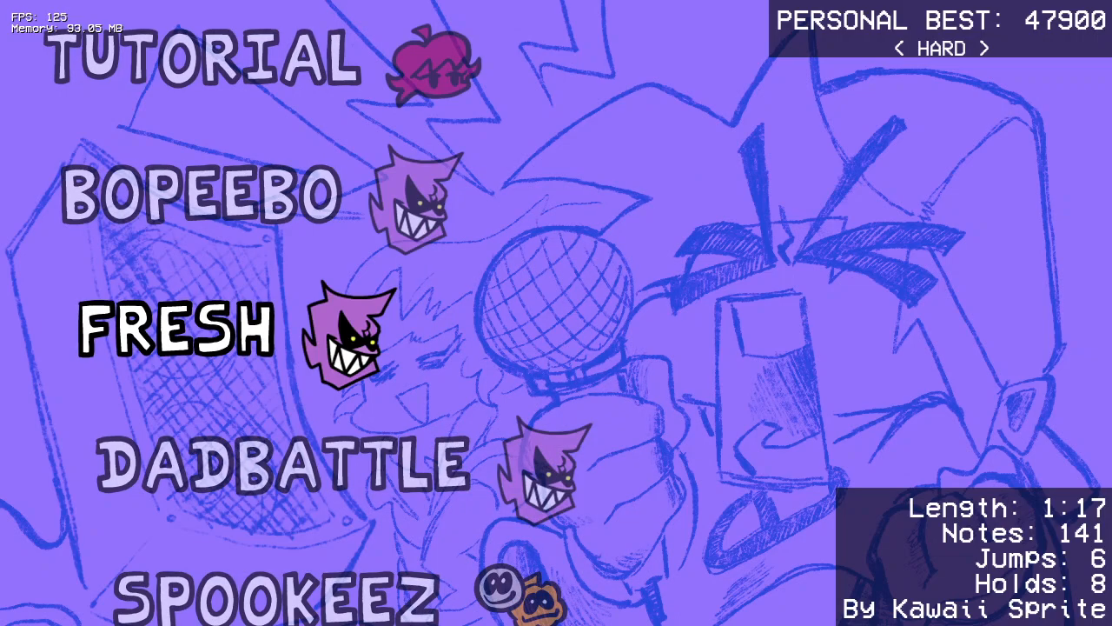
Step: Play Fresh on Hard to check the custom character's animations and camera position in game
{"action": "key", "text": "Return"}
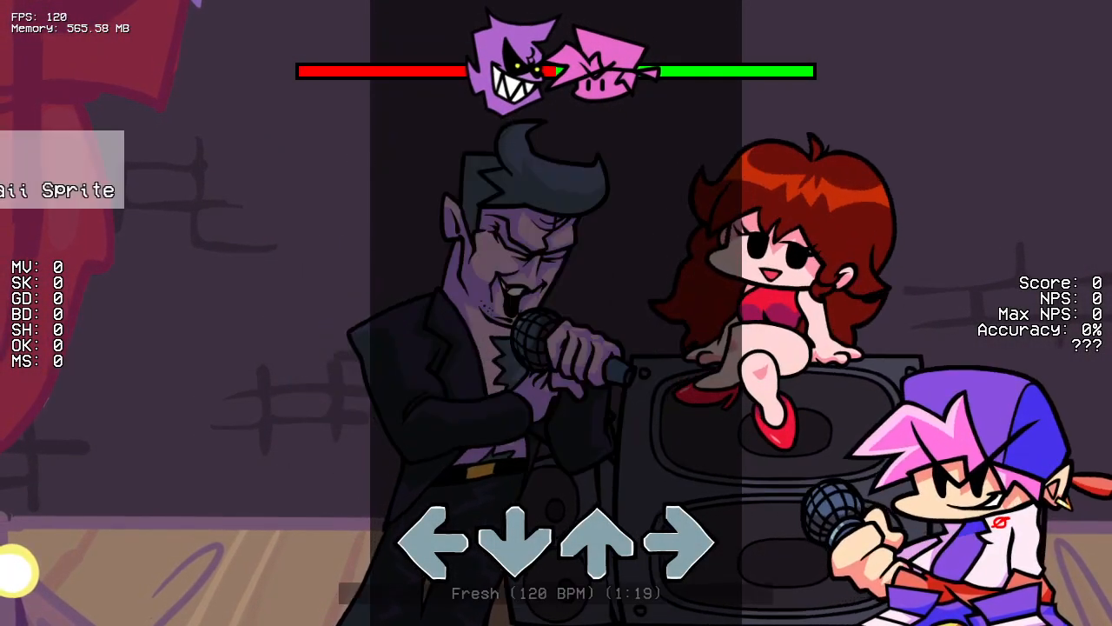
{"action": "key", "text": "Down"}
{"action": "key", "text": "Down"}
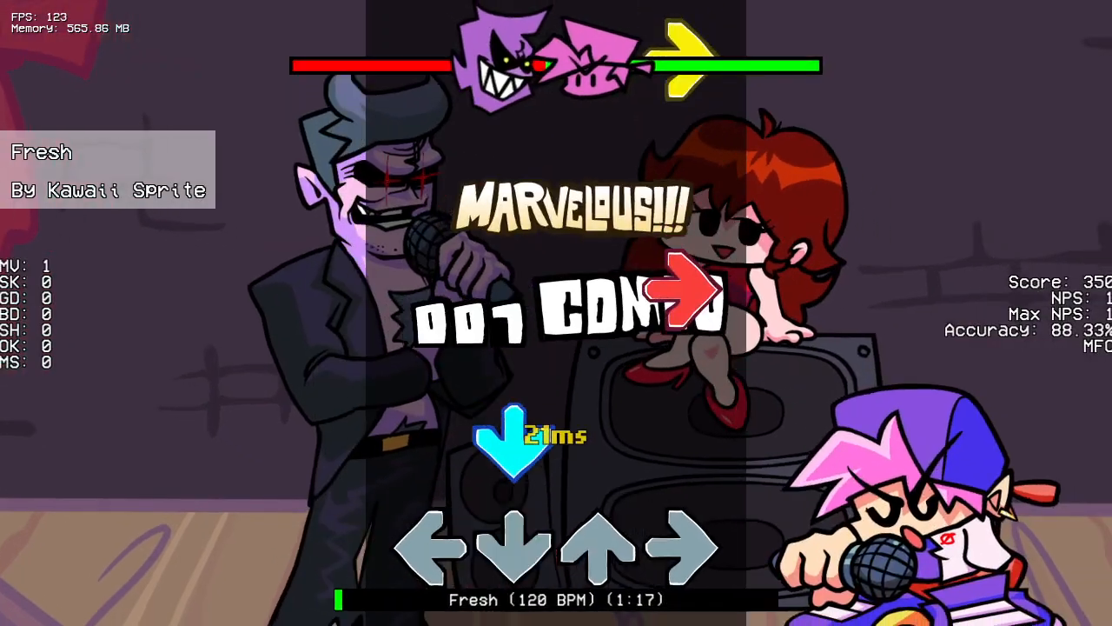
{"action": "key", "text": "Right"}
{"action": "key", "text": "Right"}
{"action": "key", "text": "Down"}
{"action": "key", "text": "Left"}
{"action": "key", "text": "Up"}
{"action": "key", "text": "Right"}
{"action": "key", "text": "Down"}
{"action": "key", "text": "Left"}
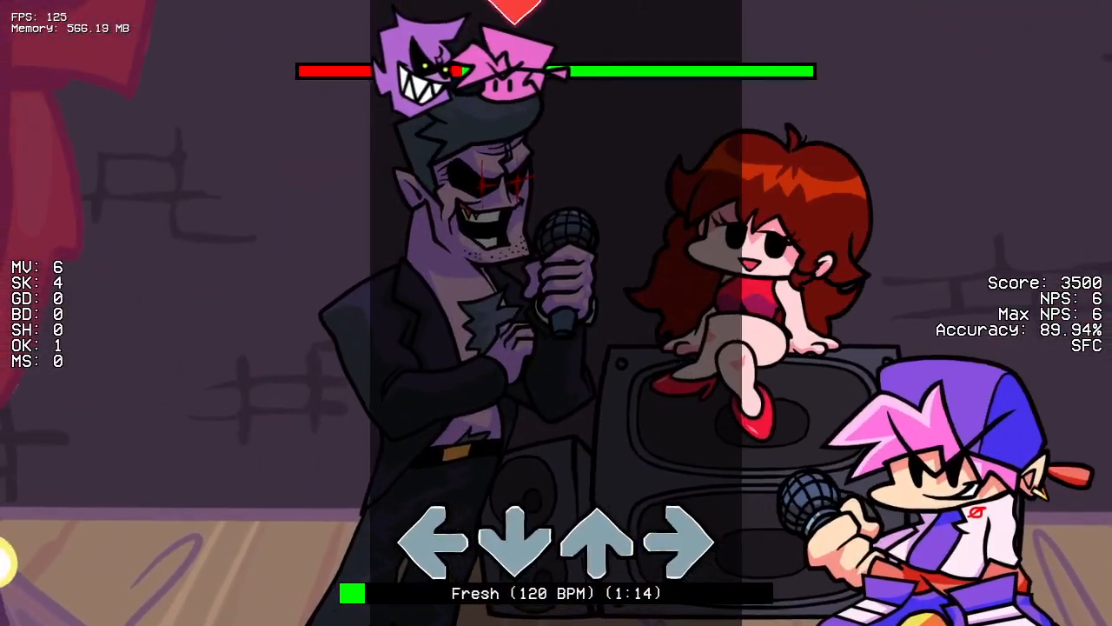
{"action": "key", "text": "Down"}
{"action": "key", "text": "Down"}
{"action": "key", "text": "Right"}
{"action": "key", "text": "Right"}
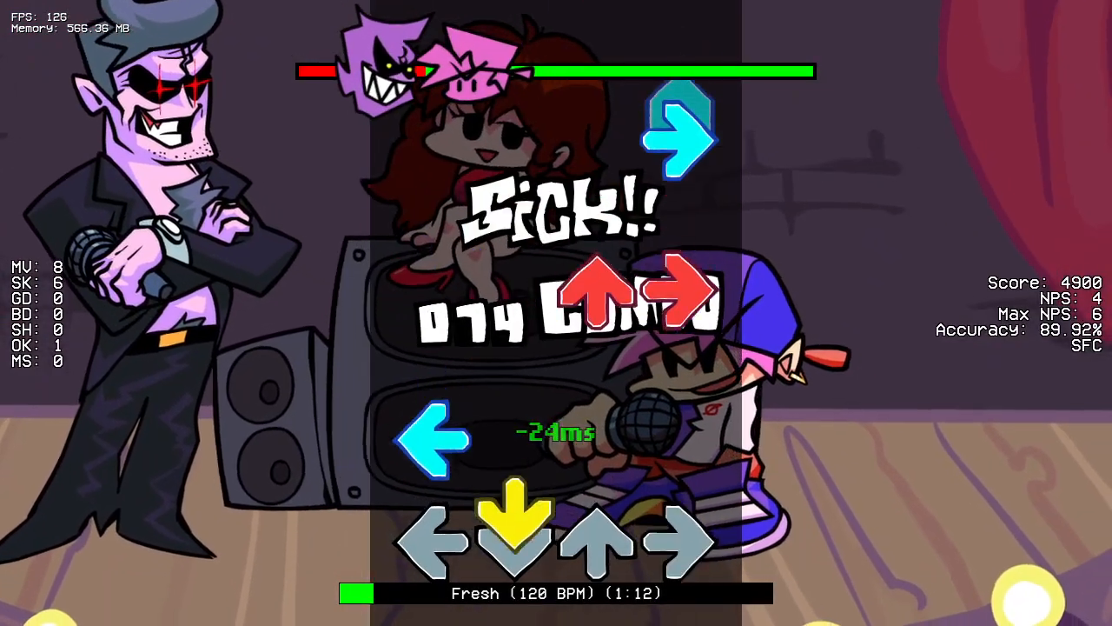
{"action": "key", "text": "Down"}
{"action": "key", "text": "Left"}
{"action": "key", "text": "Up"}
{"action": "key", "text": "Right"}
{"action": "key", "text": "Right"}
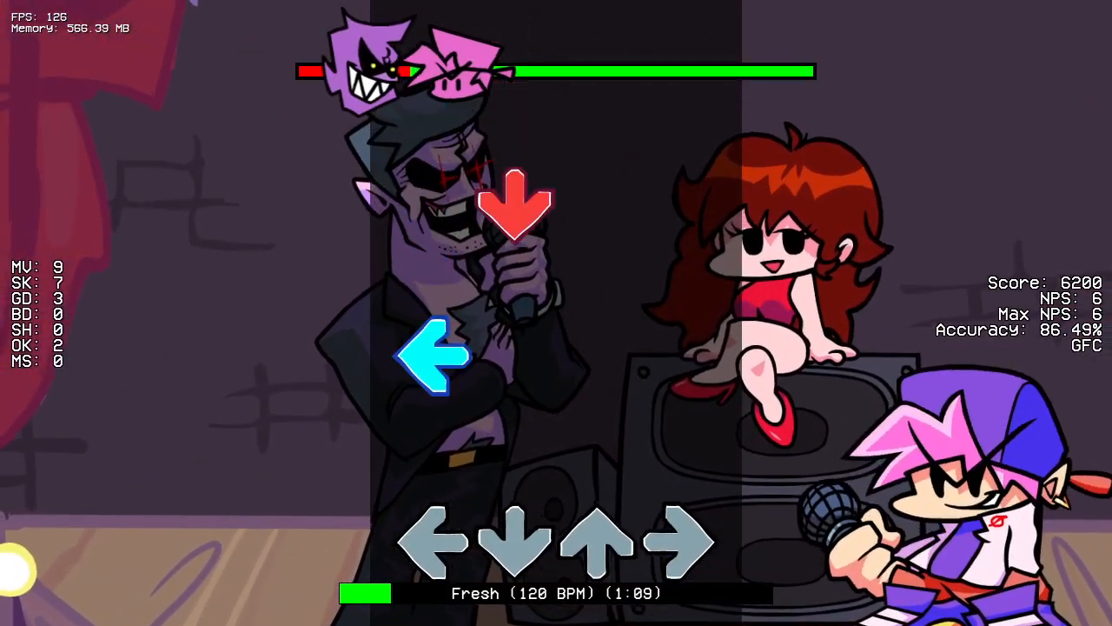
{"action": "key", "text": "Left"}
{"action": "key", "text": "Down"}
{"action": "key", "text": "Up"}
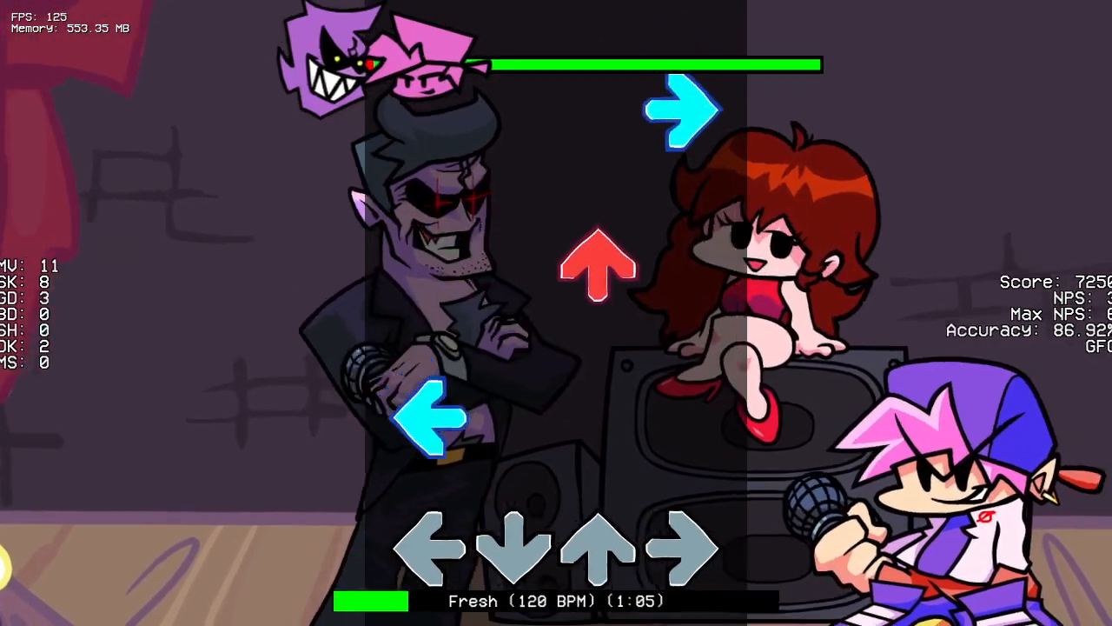
{"action": "key", "text": "Left"}
{"action": "key", "text": "Up"}
{"action": "key", "text": "Right"}
{"action": "key", "text": "Left"}
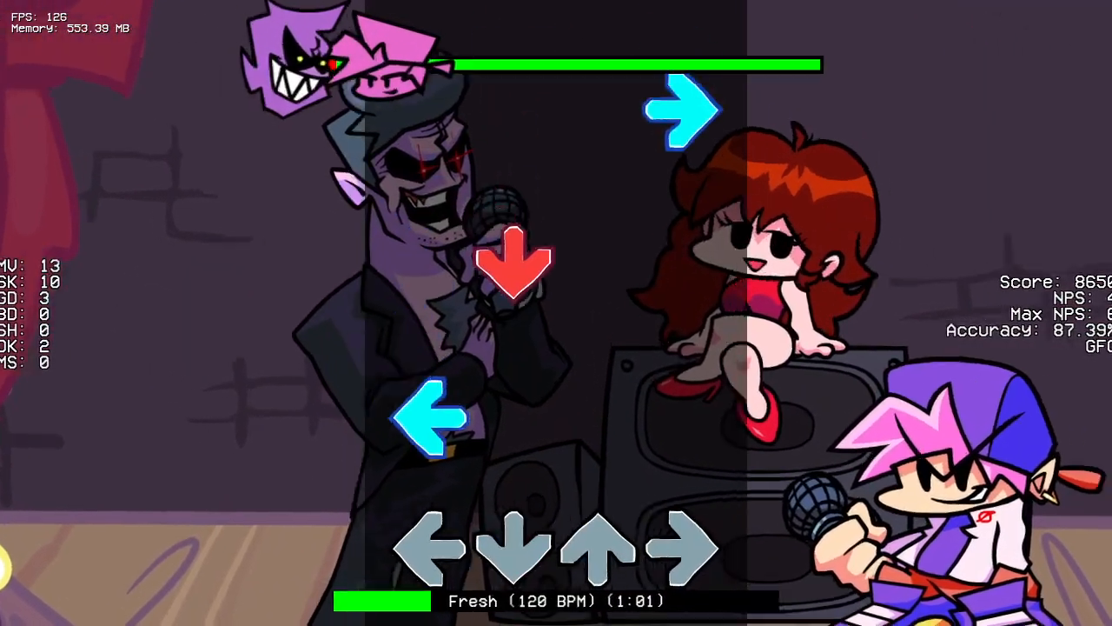
{"action": "key", "text": "Left"}
{"action": "key", "text": "Down"}
{"action": "key", "text": "Right"}
{"action": "key", "text": "Left"}
{"action": "key", "text": "Up"}
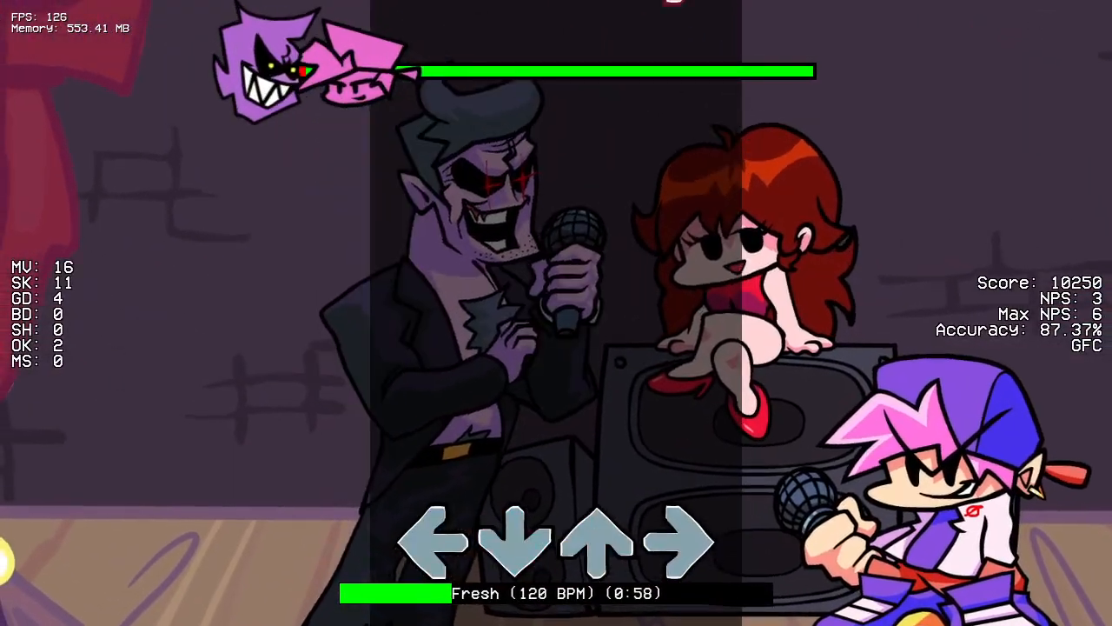
{"action": "key", "text": "Right"}
{"action": "key", "text": "Down"}
{"action": "key", "text": "Up"}
{"action": "key", "text": "Right"}
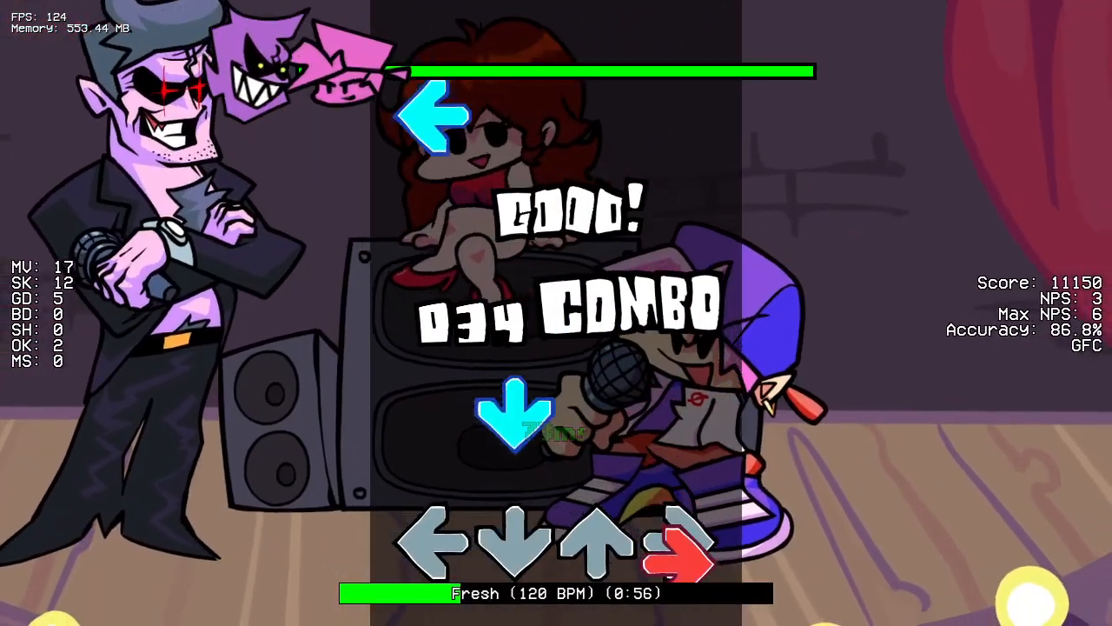
{"action": "key", "text": "Down"}
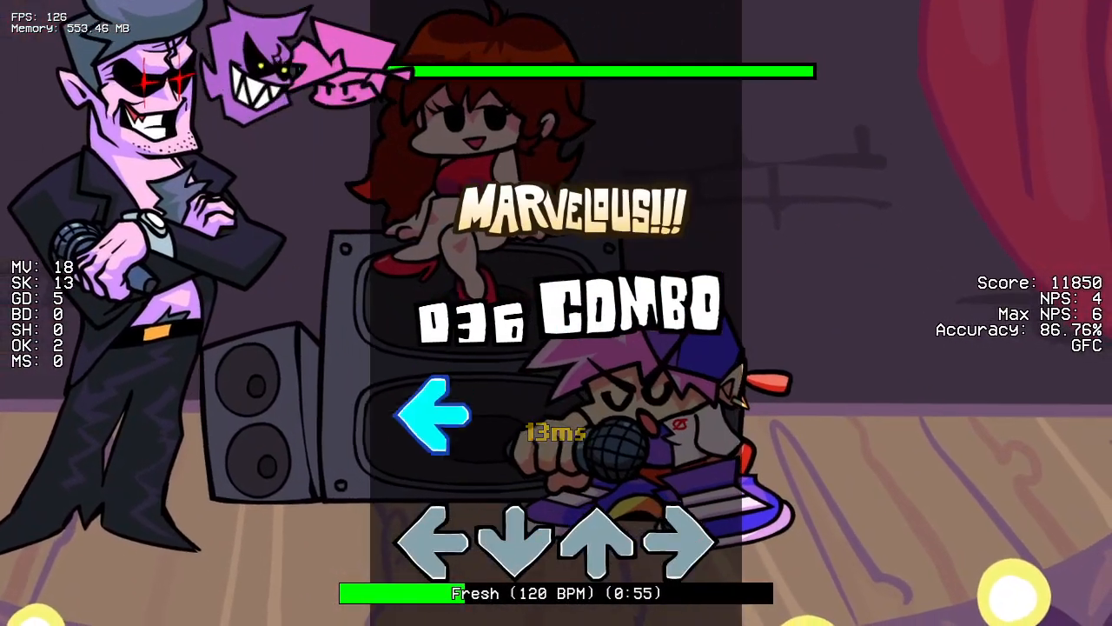
{"action": "key", "text": "Left"}
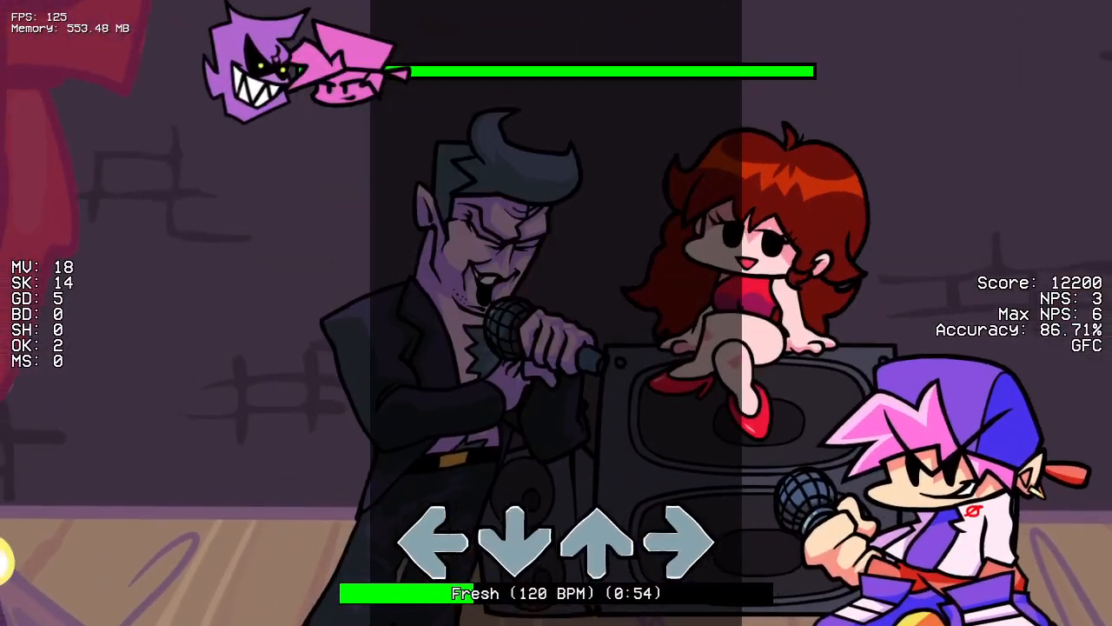
Step: Pause the song and exit to the Freeplay menu
{"action": "key", "text": "Return"}
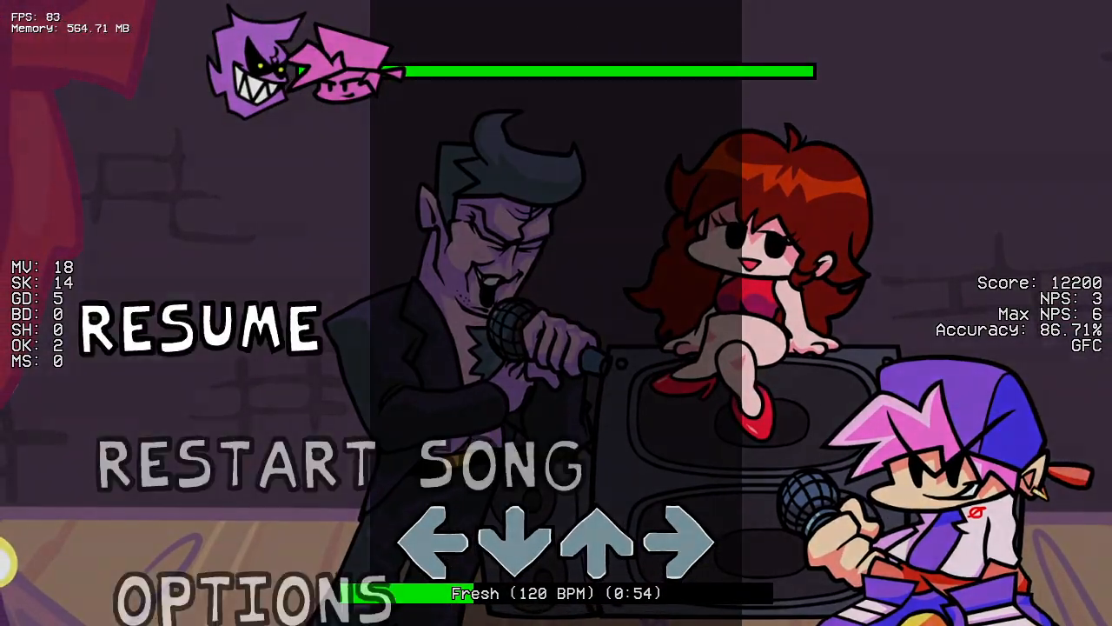
{"action": "key", "text": "Down"}
{"action": "key", "text": "Down"}
{"action": "key", "text": "Down"}
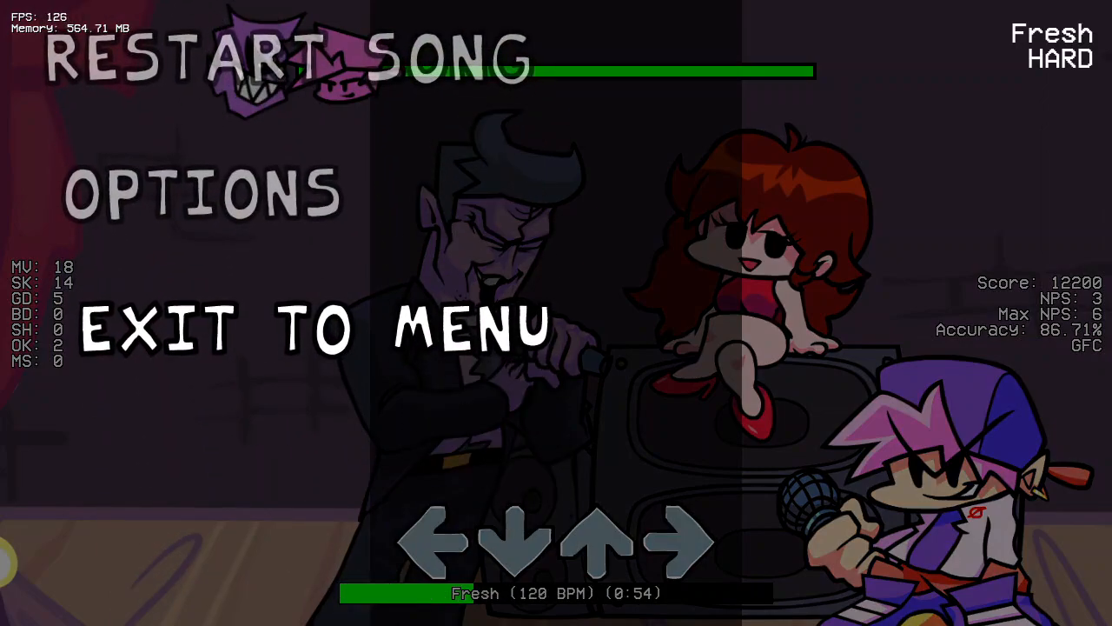
{"action": "key", "text": "Return"}
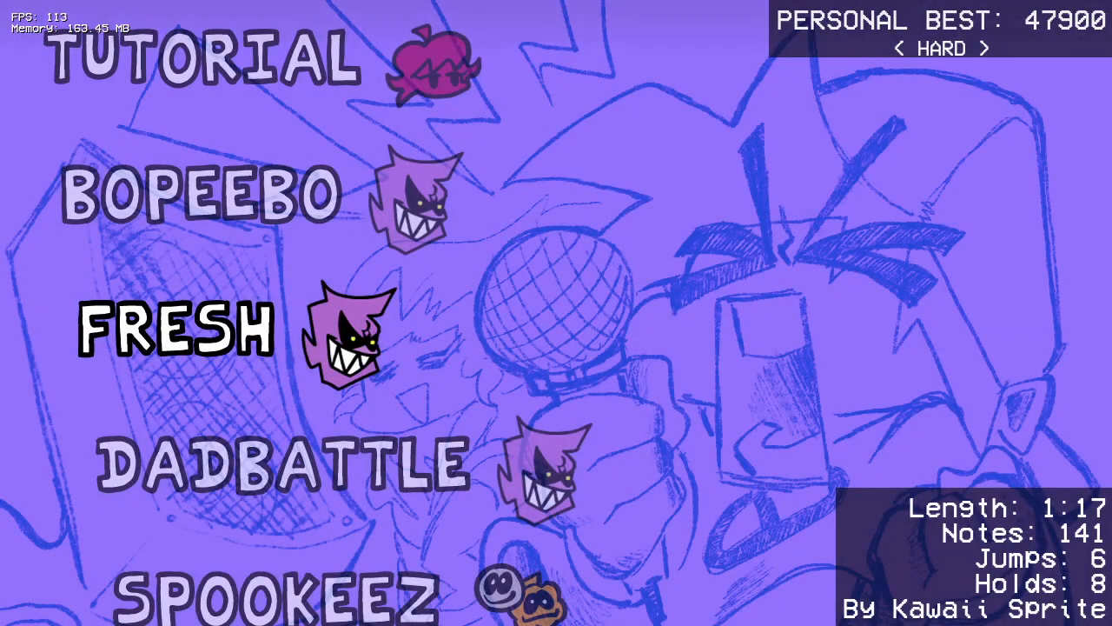
Step: Open the editor menu from Freeplay and start a new character in the Character Editor
{"action": "key", "text": "Return"}
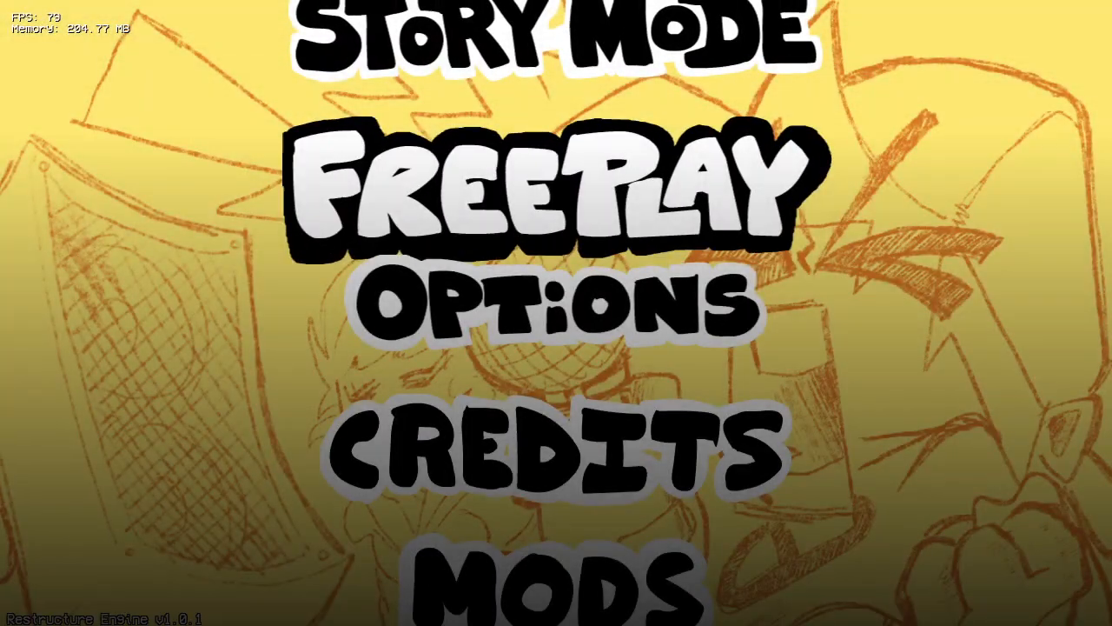
{"action": "key", "text": "7"}
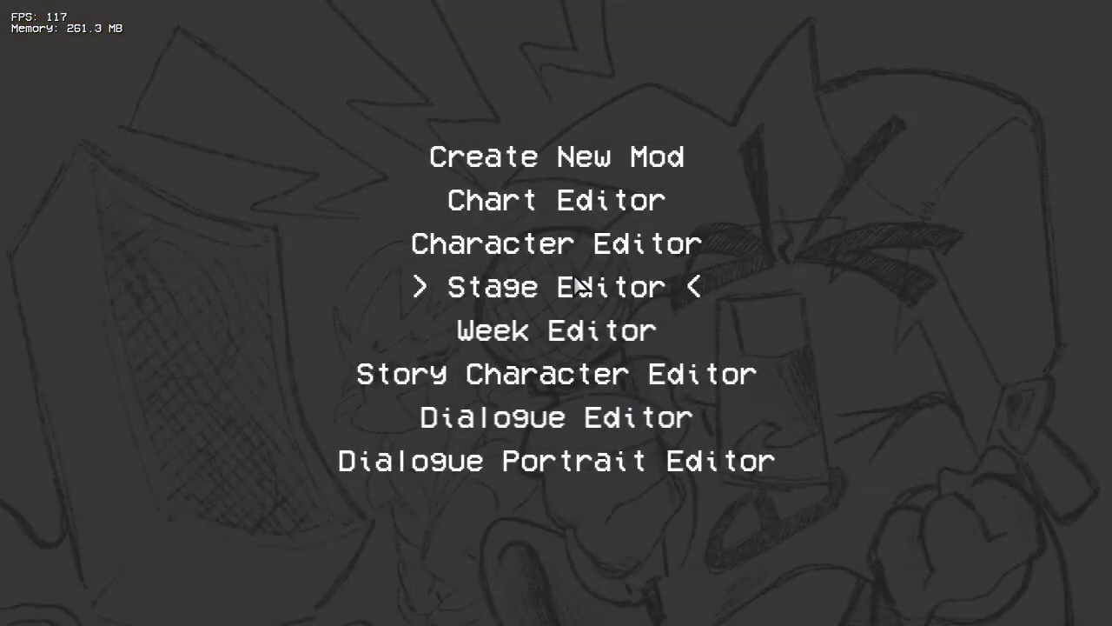
{"action": "key", "text": "Up"}
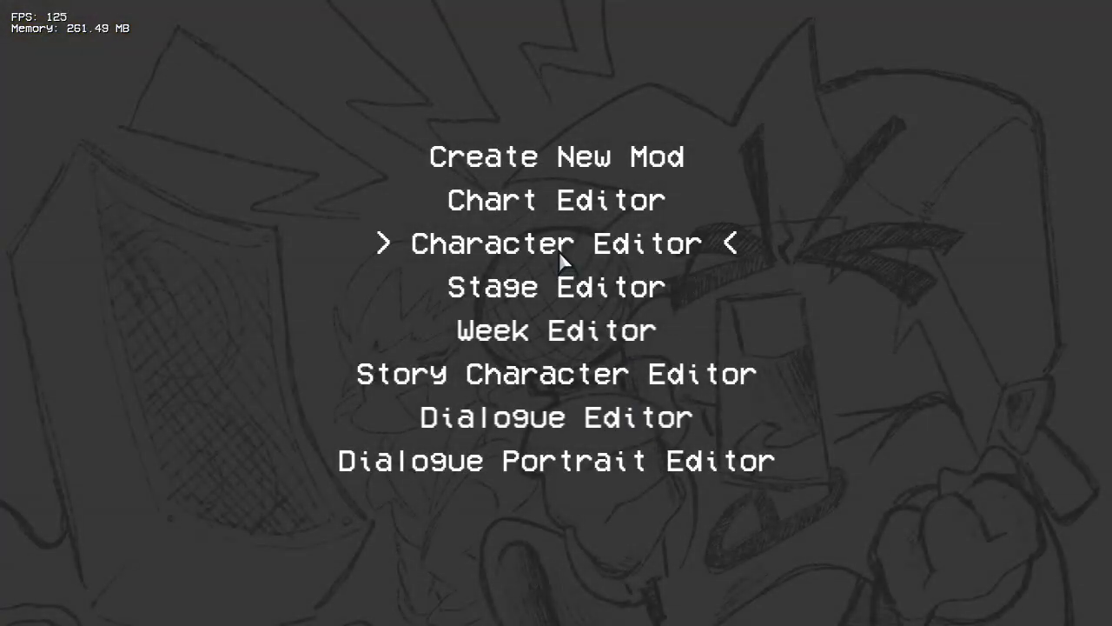
{"action": "key", "text": "Return"}
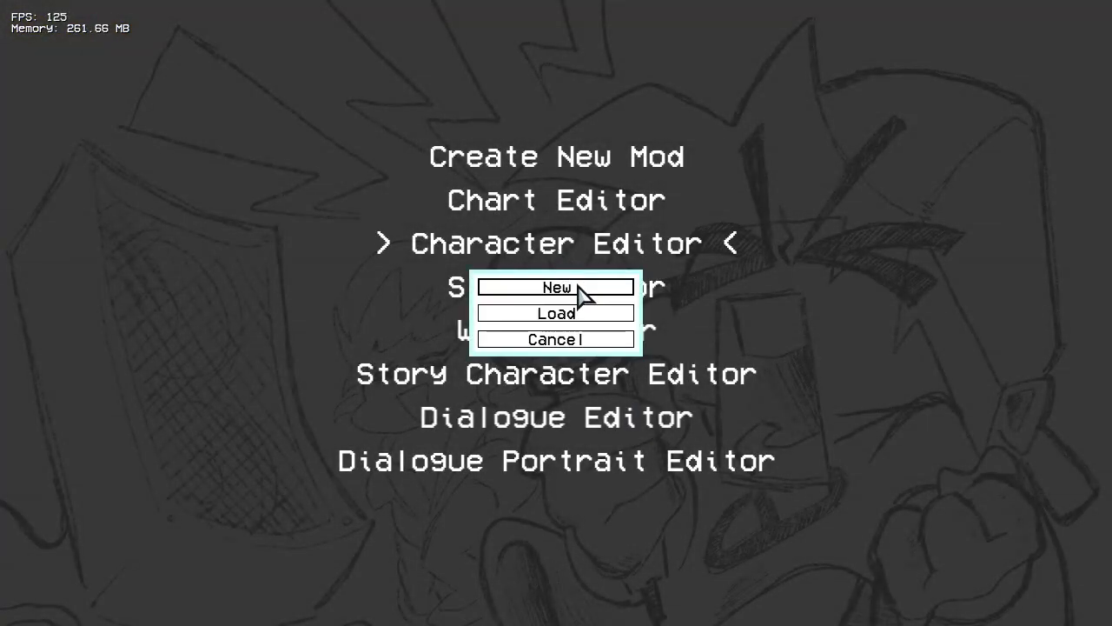
{"action": "left_click", "coordinate": [574, 287]}
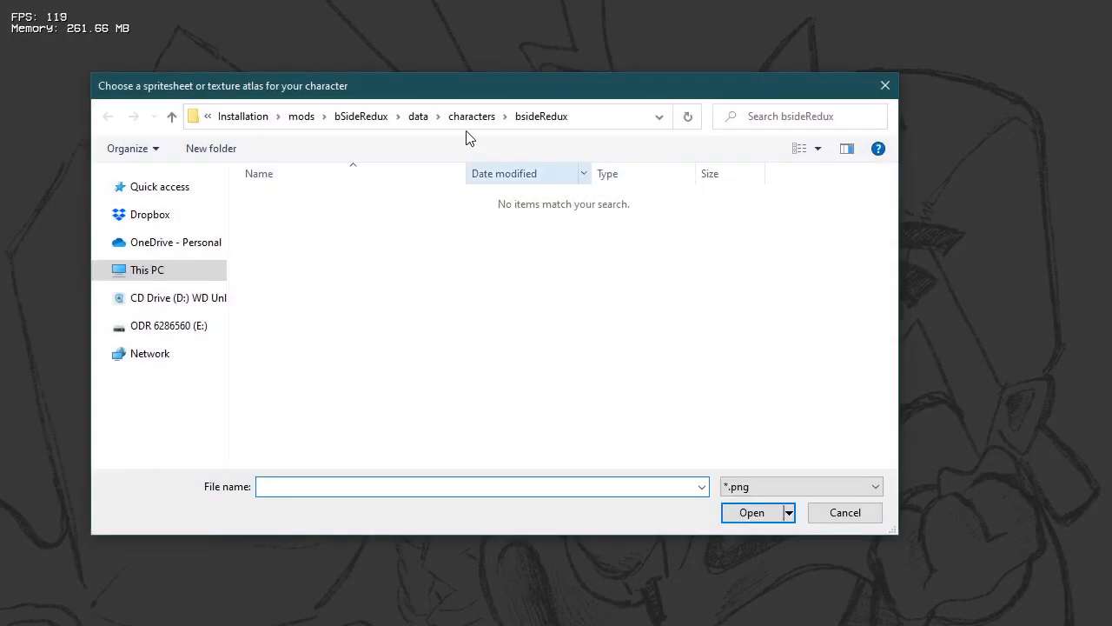
Step: Load gf.png from the mod's images/bsideRedux/characters folder as the new character's spritesheet
{"action": "left_click", "coordinate": [361, 116]}
{"action": "double_click", "coordinate": [331, 217]}
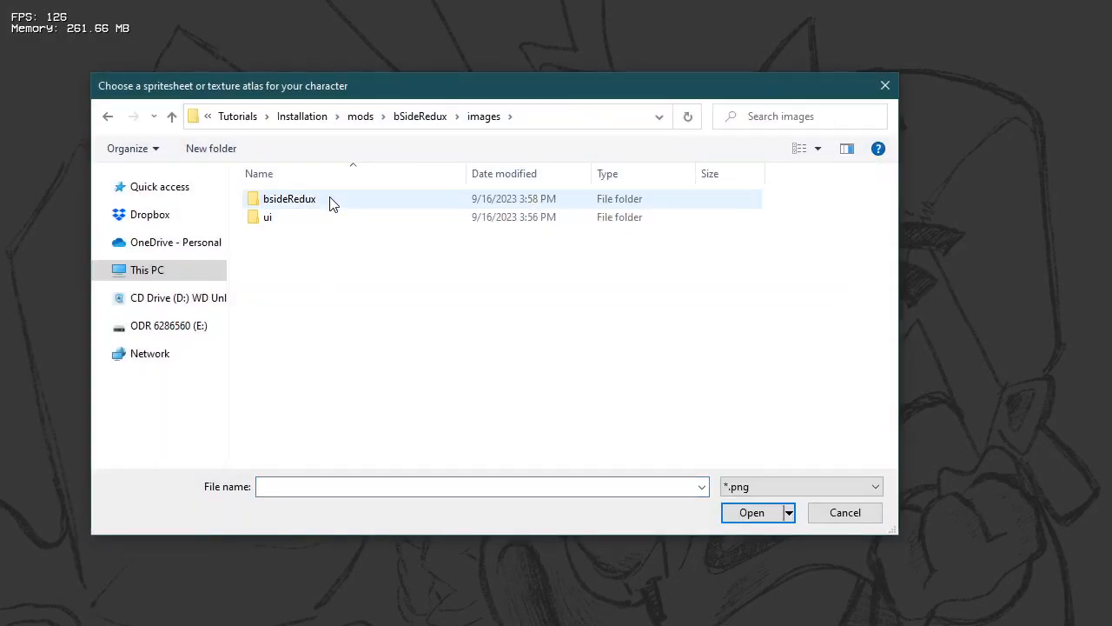
{"action": "double_click", "coordinate": [331, 199]}
{"action": "double_click", "coordinate": [330, 200]}
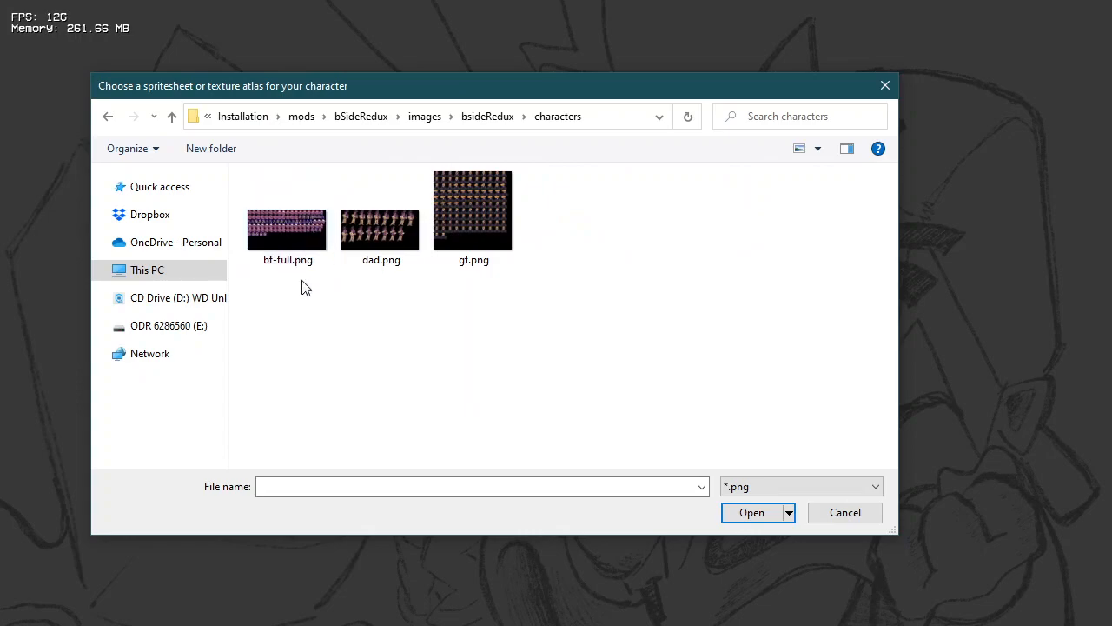
{"action": "left_click", "coordinate": [475, 224]}
{"action": "double_click", "coordinate": [473, 220]}
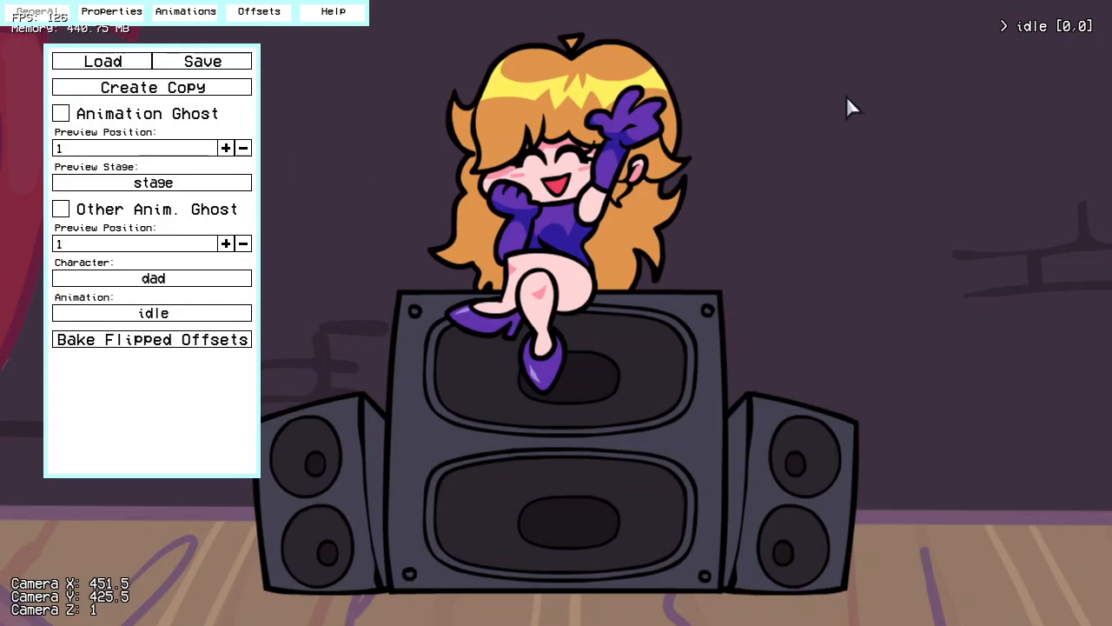
Step: Compare the sprite with the original gf character using the other animation ghost, and hide the ghost again
{"action": "left_click", "coordinate": [162, 212]}
{"action": "left_click", "coordinate": [170, 281]}
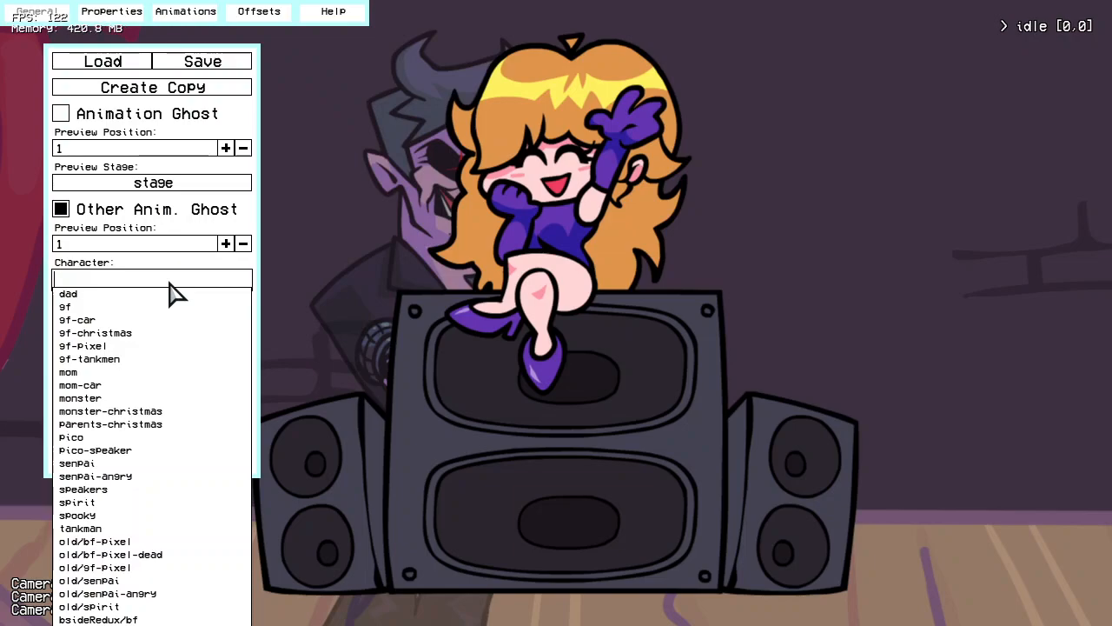
{"action": "left_click", "coordinate": [96, 307]}
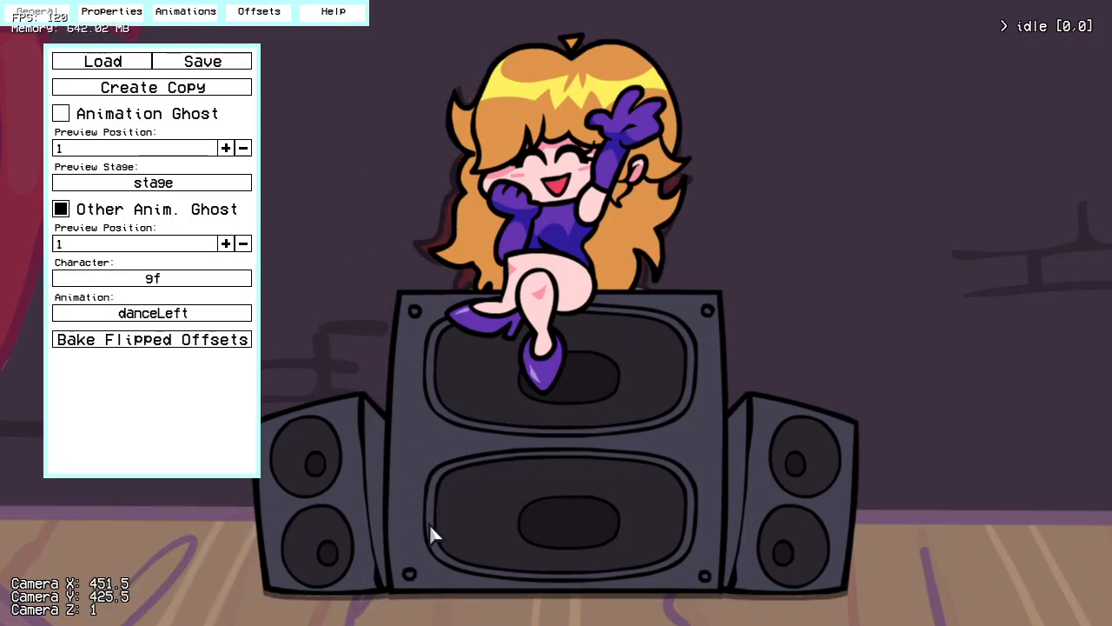
{"action": "left_click", "coordinate": [174, 217]}
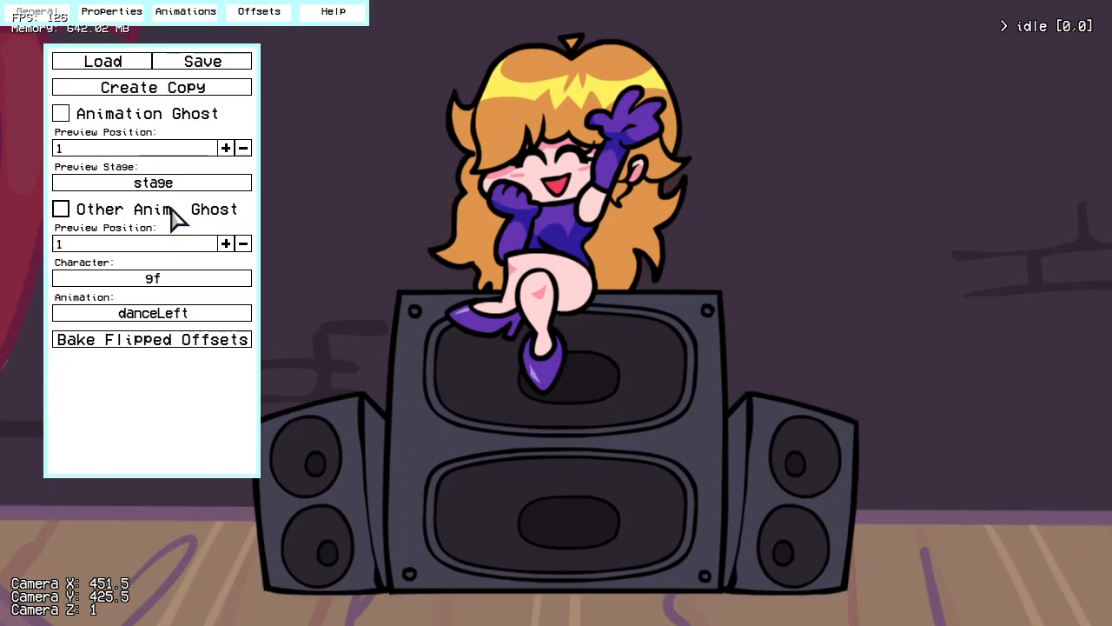
Step: Add a danceLeft animation that uses the GF Dancing Beat0 prefix and play it
{"action": "left_click", "coordinate": [200, 19]}
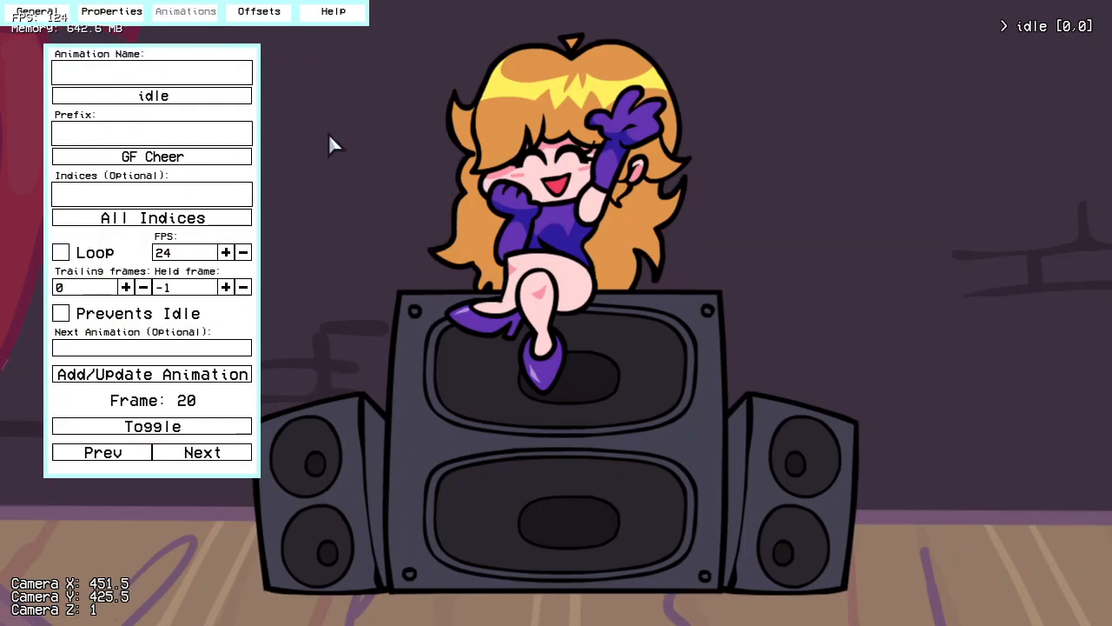
{"action": "left_click", "coordinate": [1054, 26]}
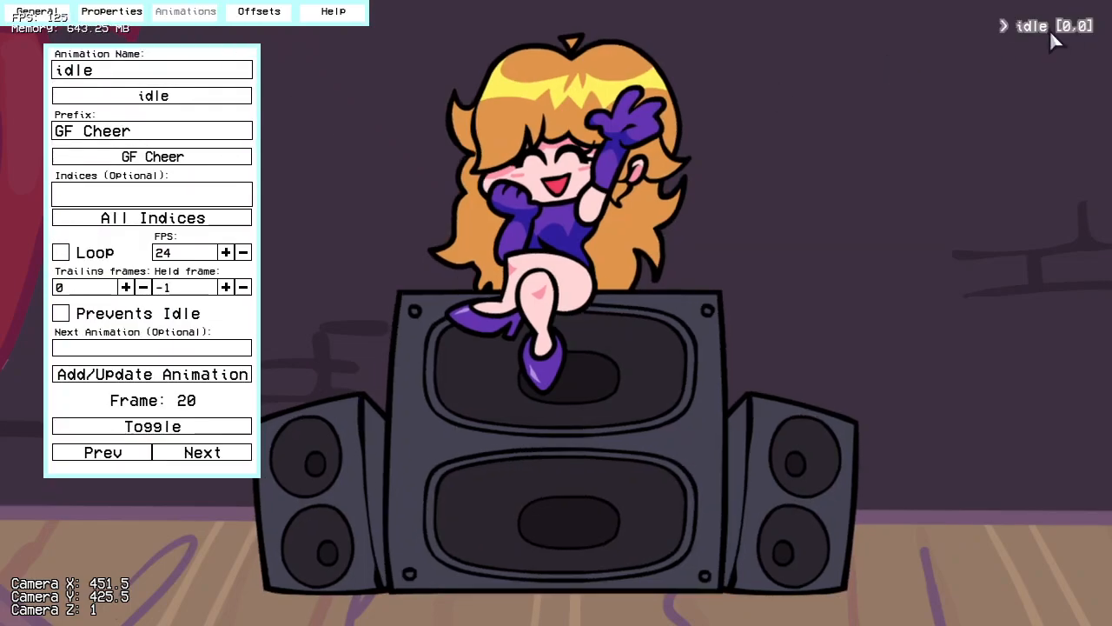
{"action": "left_click", "coordinate": [1050, 29]}
{"action": "left_click", "coordinate": [195, 158]}
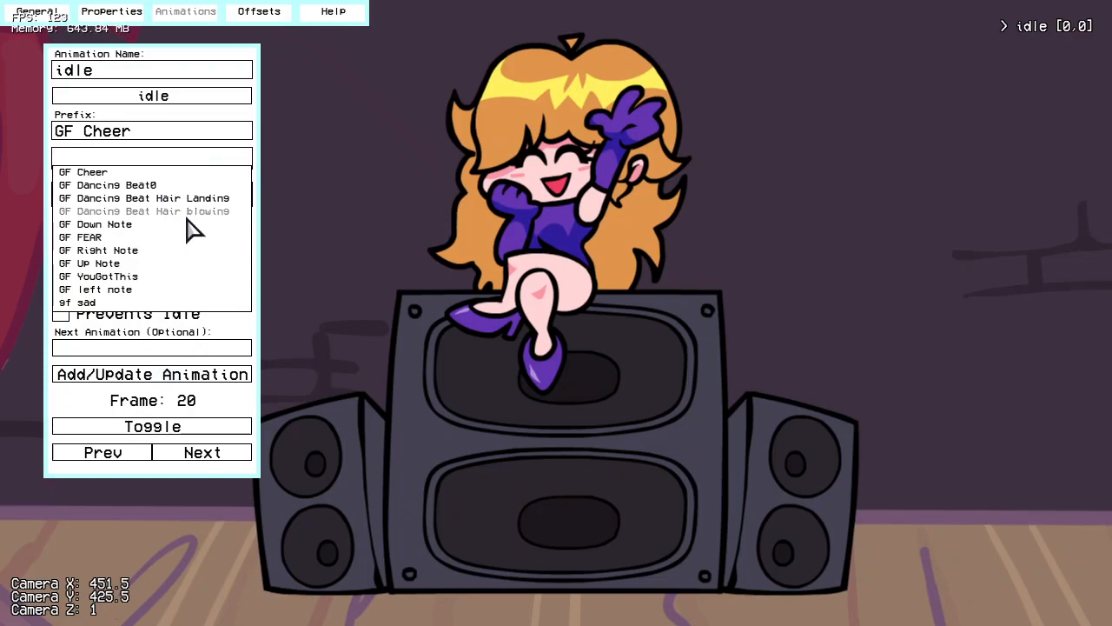
{"action": "left_click", "coordinate": [161, 185]}
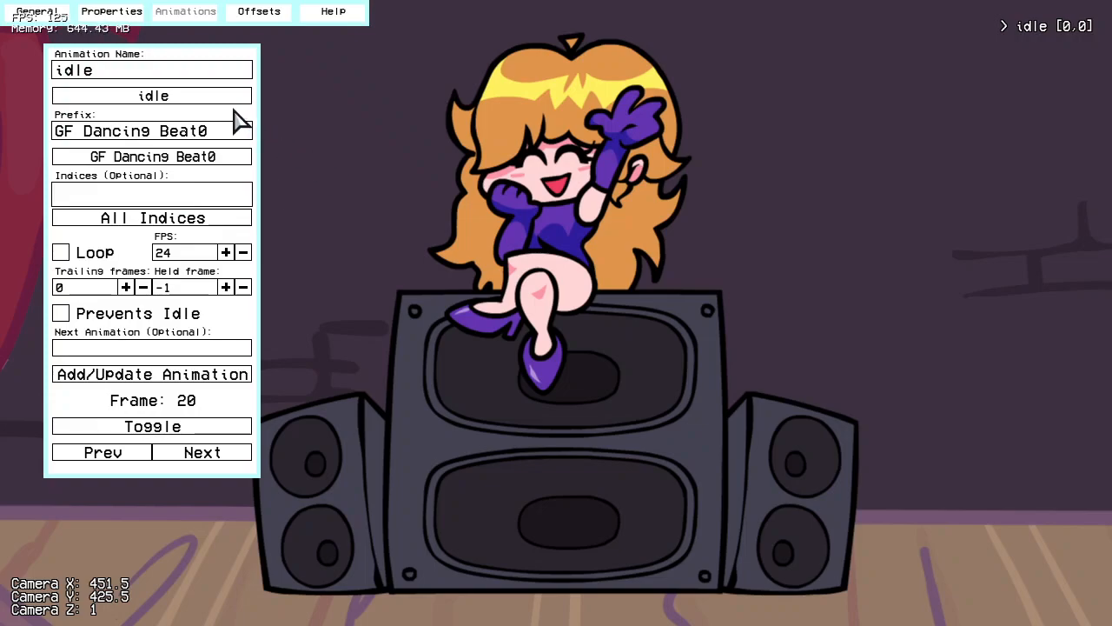
{"action": "left_click", "coordinate": [207, 97]}
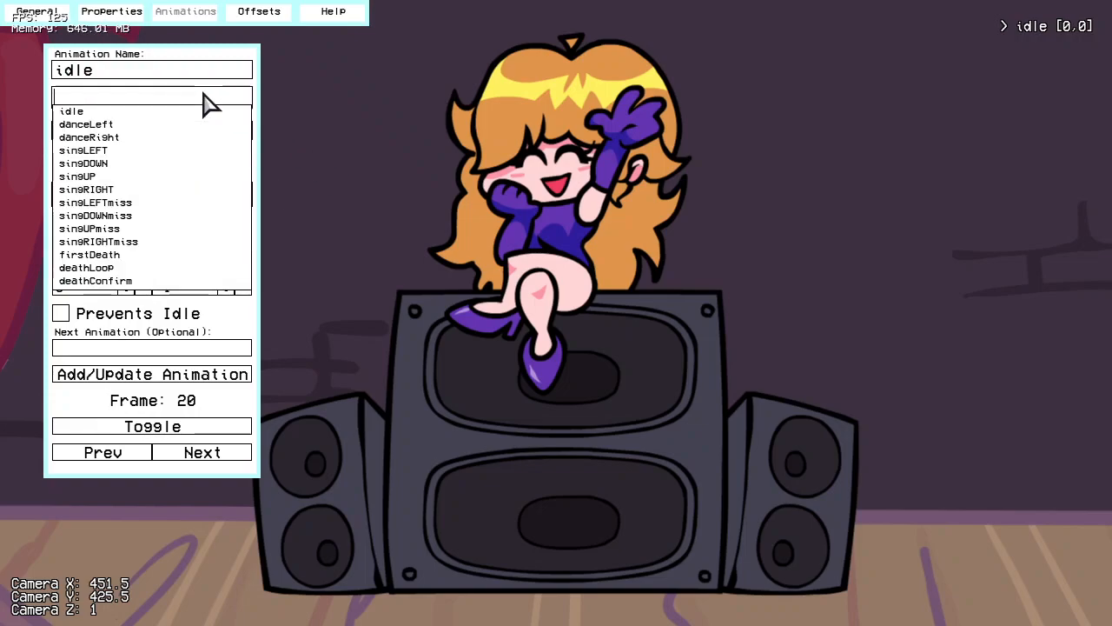
{"action": "left_click", "coordinate": [109, 126]}
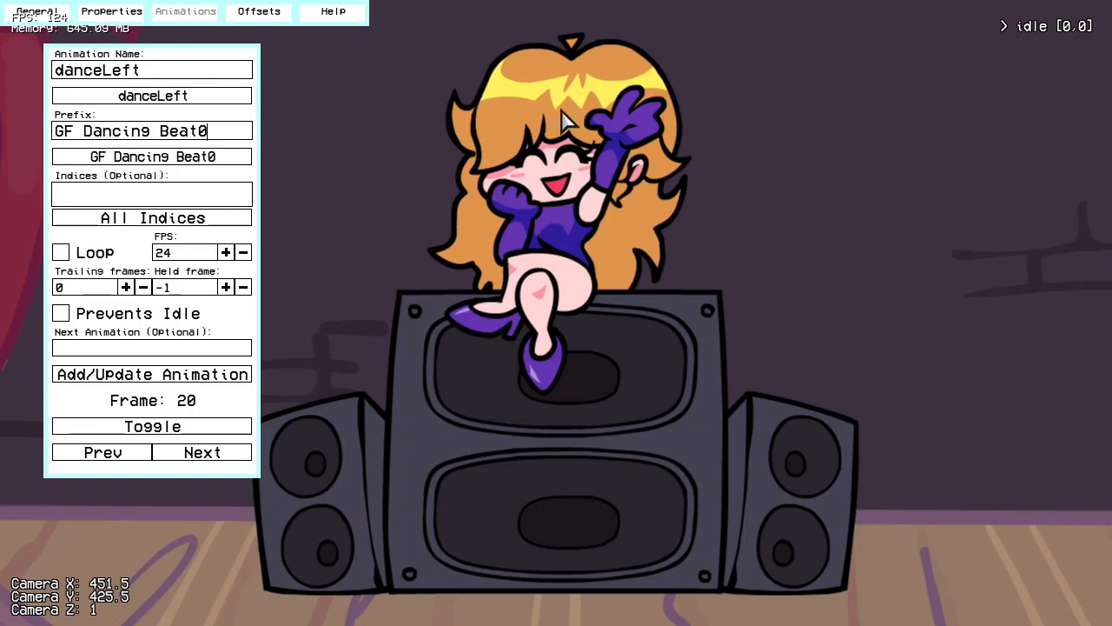
{"action": "left_click", "coordinate": [201, 372]}
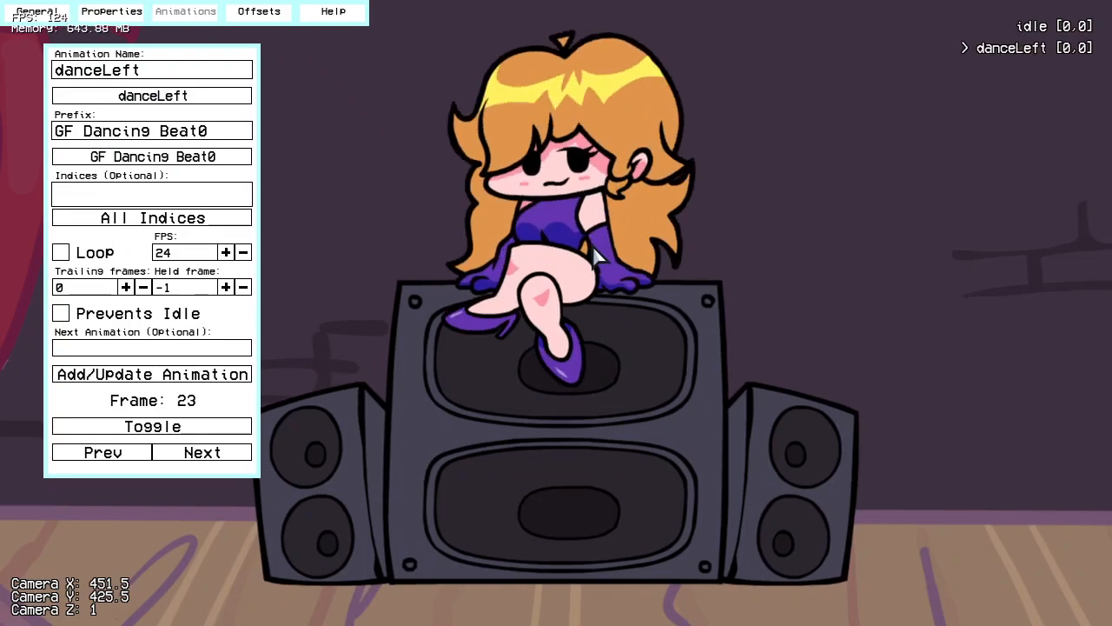
{"action": "left_click", "coordinate": [1044, 52]}
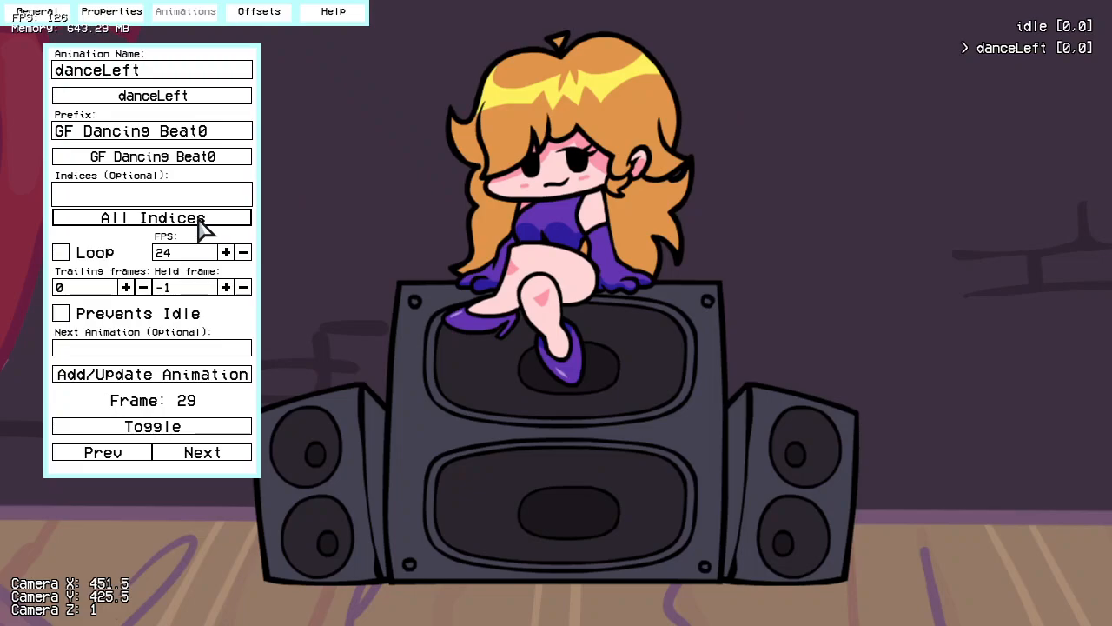
Step: Try filling danceLeft's indices with all frames of the prefix, and clear the list again
{"action": "left_click", "coordinate": [241, 220]}
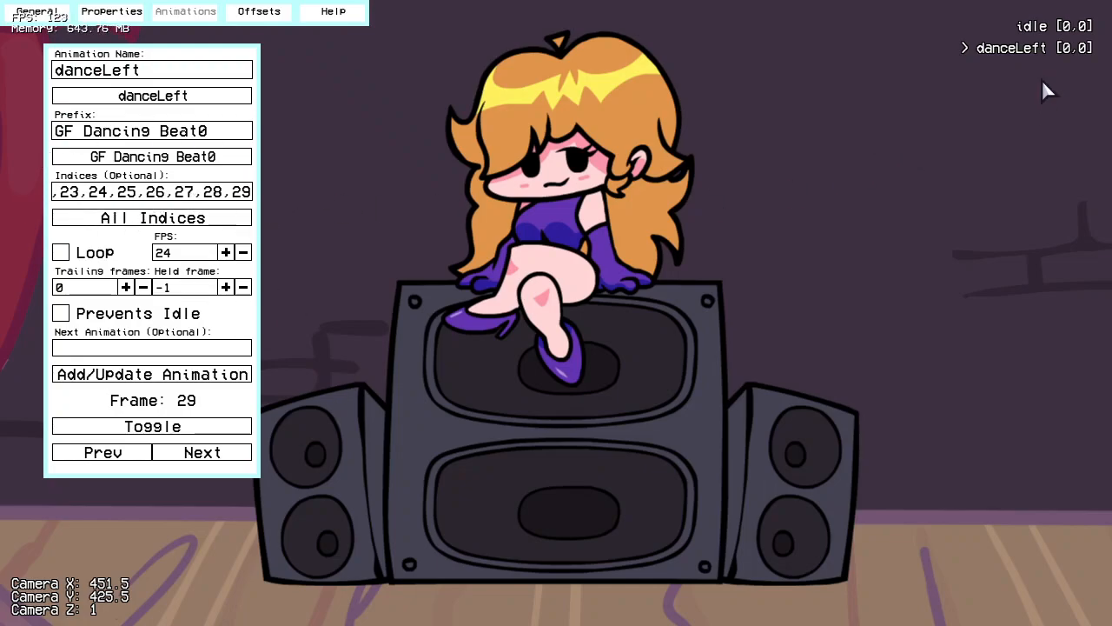
{"action": "left_click", "coordinate": [1039, 45]}
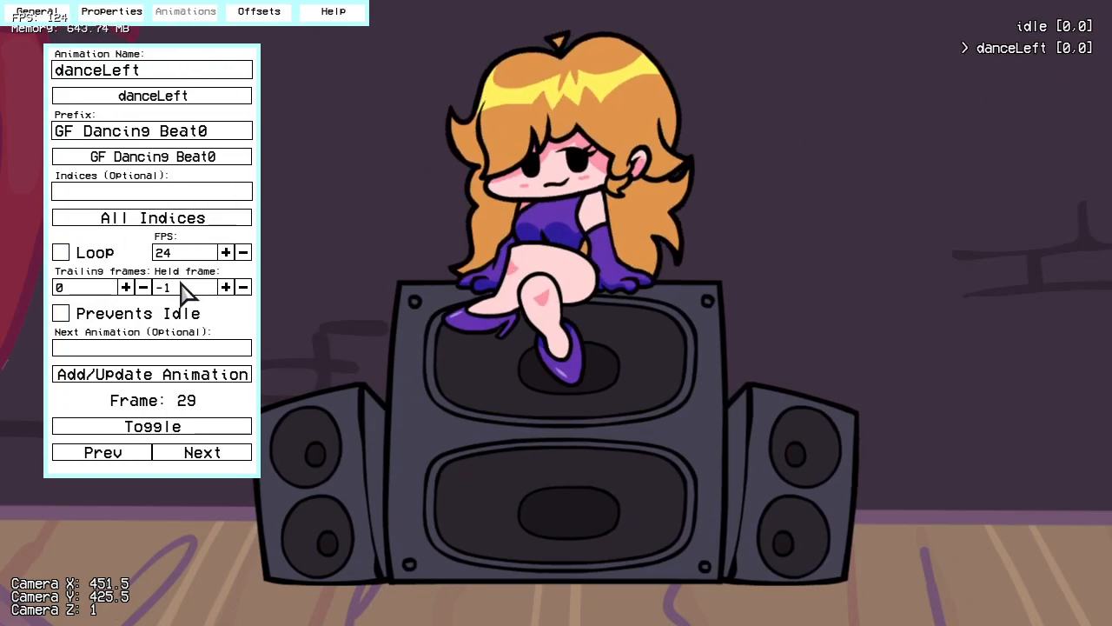
{"action": "left_click", "coordinate": [202, 222]}
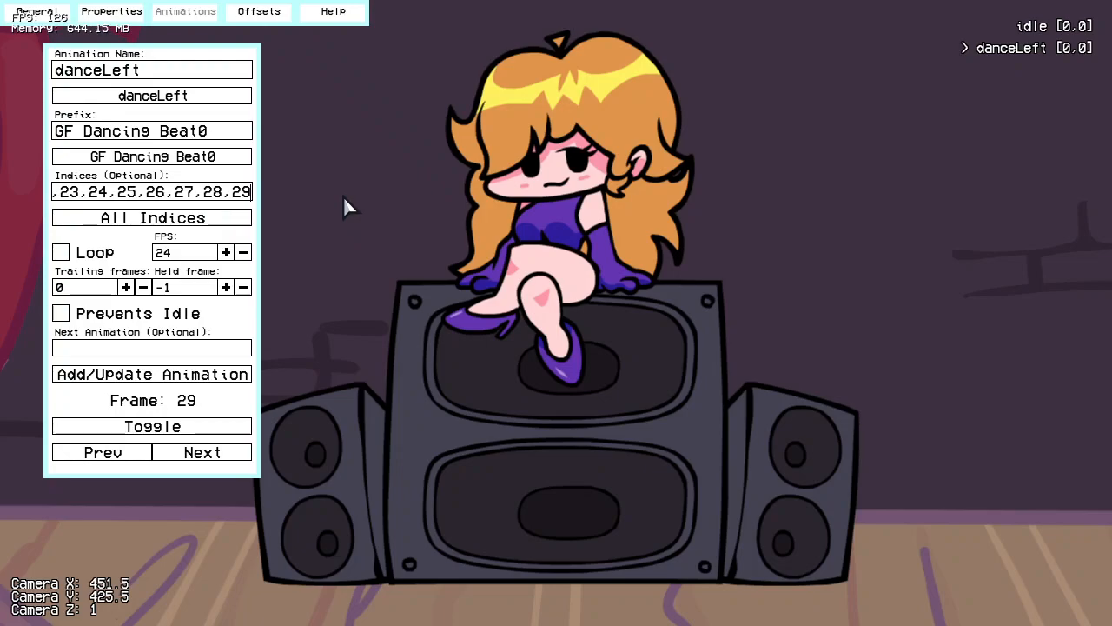
{"action": "key", "text": "BackSpace"}
{"action": "key", "text": "BackSpace"}
{"action": "key", "text": "BackSpace"}
{"action": "key", "text": "BackSpace"}
{"action": "key", "text": "BackSpace"}
{"action": "key", "text": "BackSpace"}
{"action": "key", "text": "BackSpace"}
{"action": "key", "text": "BackSpace"}
{"action": "key", "text": "BackSpace"}
{"action": "key", "text": "BackSpace"}
{"action": "key", "text": "BackSpace"}
{"action": "key", "text": "BackSpace"}
{"action": "key", "text": "BackSpace"}
{"action": "key", "text": "BackSpace"}
{"action": "key", "text": "BackSpace"}
{"action": "key", "text": "BackSpace"}
{"action": "key", "text": "BackSpace"}
{"action": "key", "text": "BackSpace"}
{"action": "key", "text": "BackSpace"}
{"action": "key", "text": "BackSpace"}
{"action": "key", "text": "BackSpace"}
{"action": "key", "text": "BackSpace"}
{"action": "key", "text": "BackSpace"}
{"action": "key", "text": "BackSpace"}
{"action": "key", "text": "BackSpace"}
{"action": "key", "text": "BackSpace"}
{"action": "key", "text": "BackSpace"}
{"action": "key", "text": "BackSpace"}
{"action": "key", "text": "BackSpace"}
{"action": "key", "text": "BackSpace"}
{"action": "key", "text": "BackSpace"}
{"action": "key", "text": "BackSpace"}
{"action": "key", "text": "BackSpace"}
{"action": "key", "text": "BackSpace"}
{"action": "key", "text": "BackSpace"}
{"action": "key", "text": "BackSpace"}
{"action": "key", "text": "BackSpace"}
{"action": "key", "text": "BackSpace"}
{"action": "key", "text": "BackSpace"}
{"action": "key", "text": "BackSpace"}
{"action": "key", "text": "BackSpace"}
{"action": "key", "text": "BackSpace"}
{"action": "key", "text": "BackSpace"}
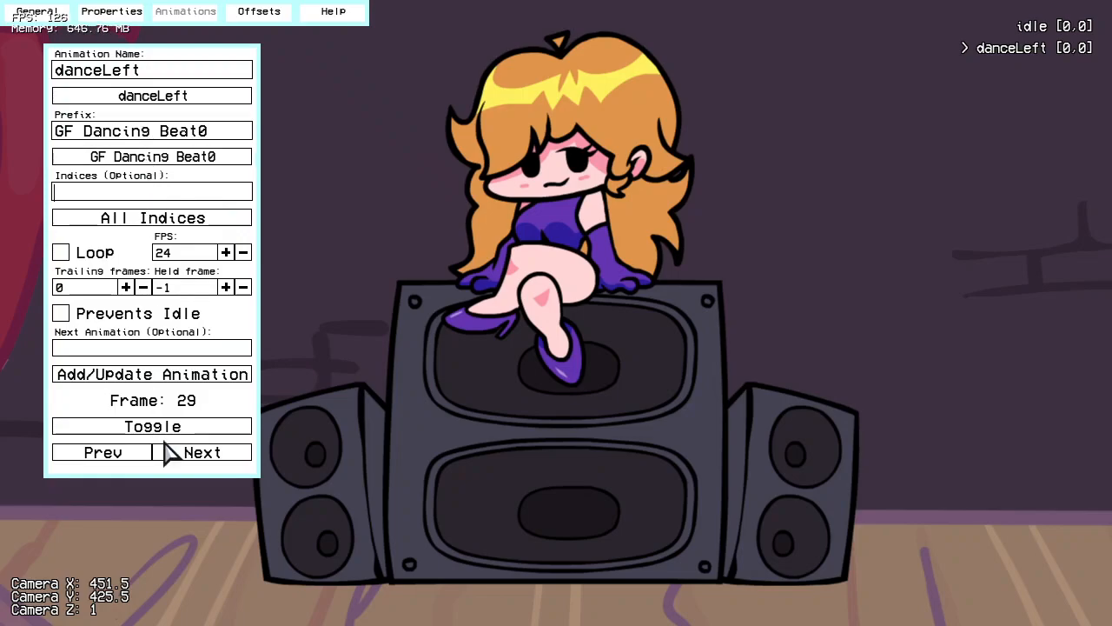
Step: Set the danceLeft indices to -1,0,14, update the animation and replay it
{"action": "type", "text": "0,14"}
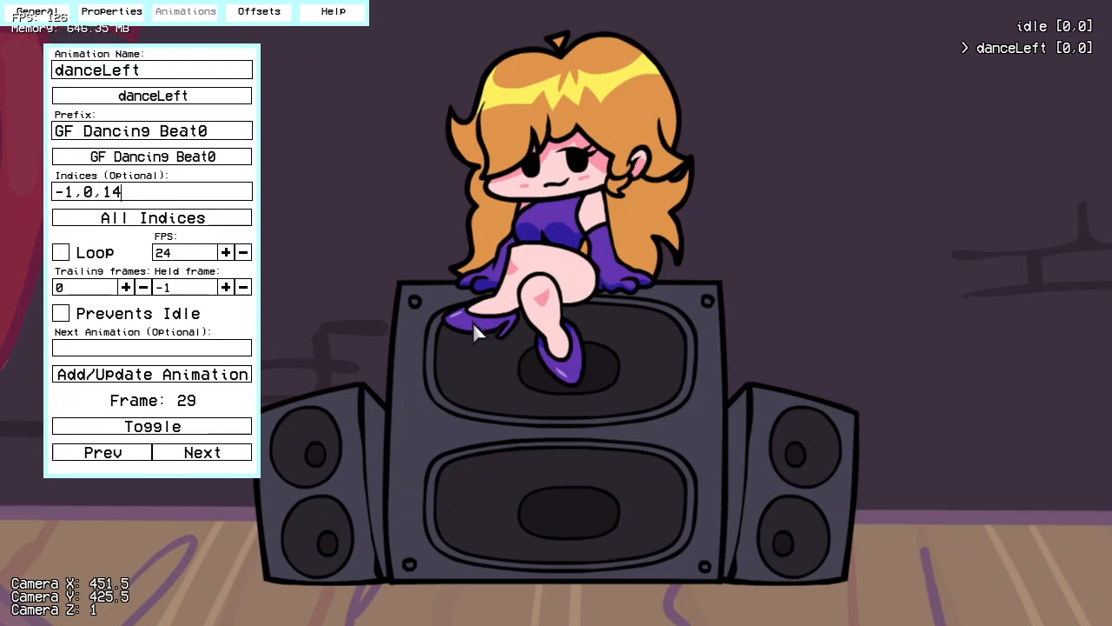
{"action": "left_click", "coordinate": [229, 382]}
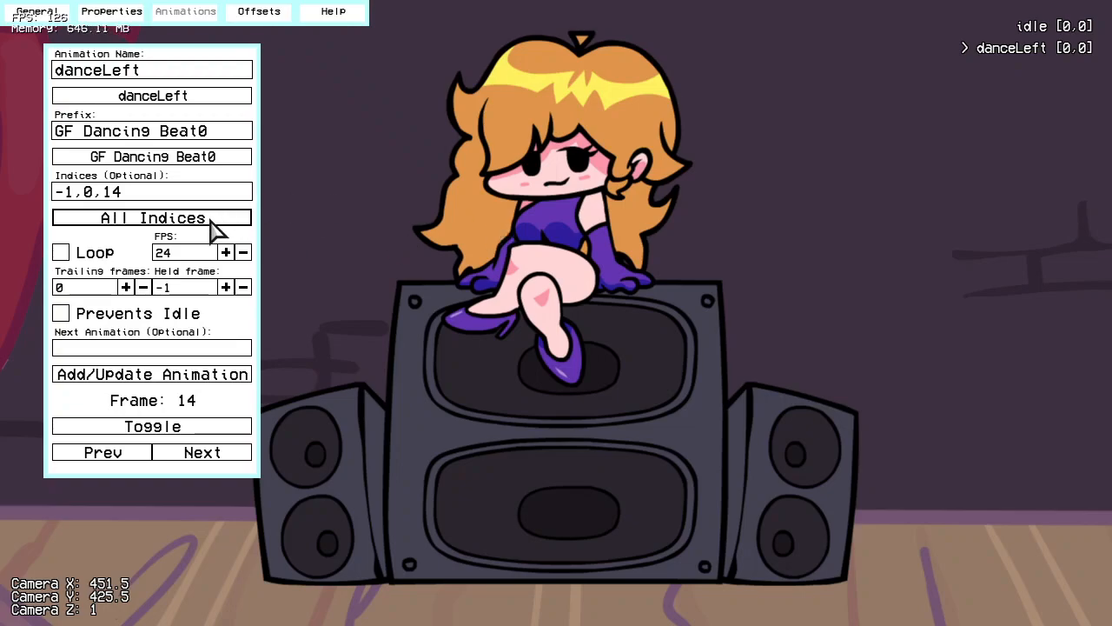
{"action": "left_click", "coordinate": [1037, 50]}
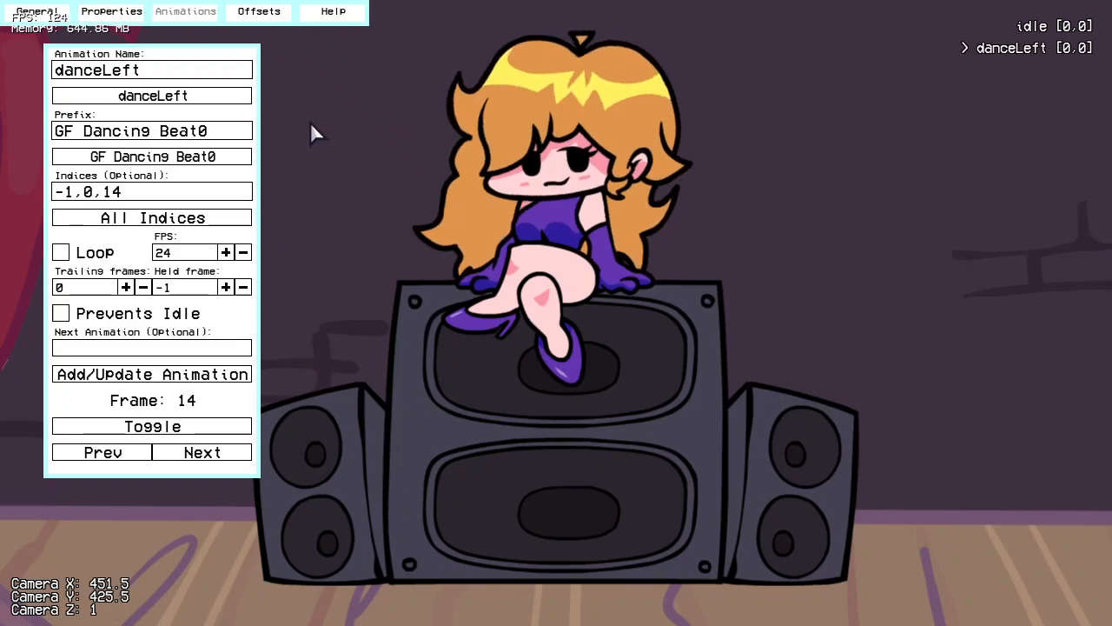
Step: Add a danceRight animation with the GF Dancing Beat0 prefix and indices -1,15,29
{"action": "left_click", "coordinate": [153, 97]}
{"action": "left_click", "coordinate": [127, 139]}
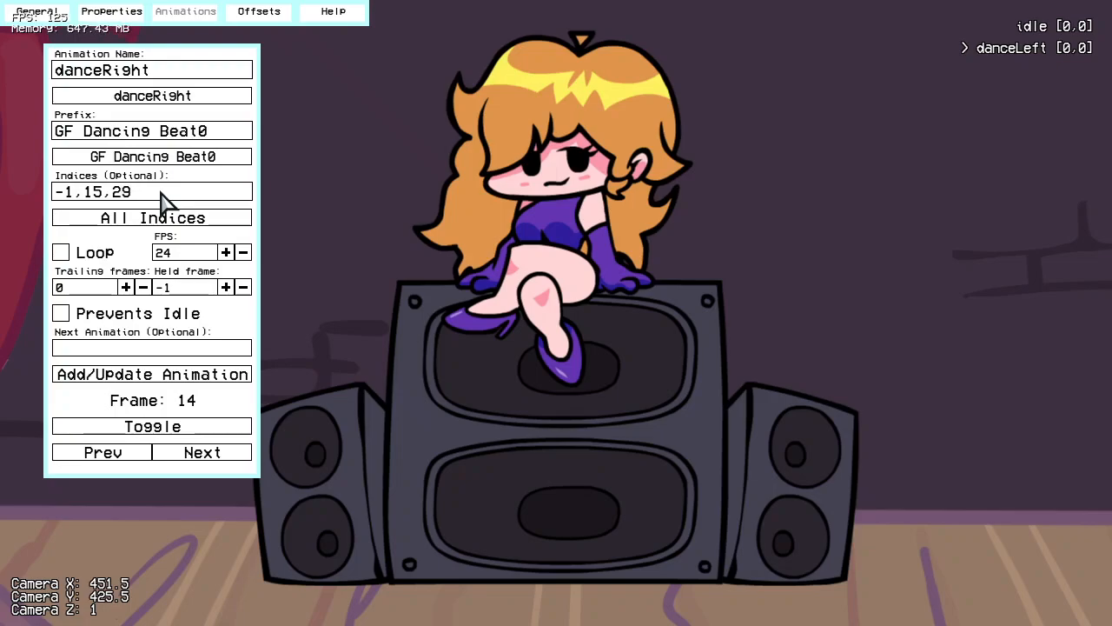
{"action": "left_click", "coordinate": [237, 387]}
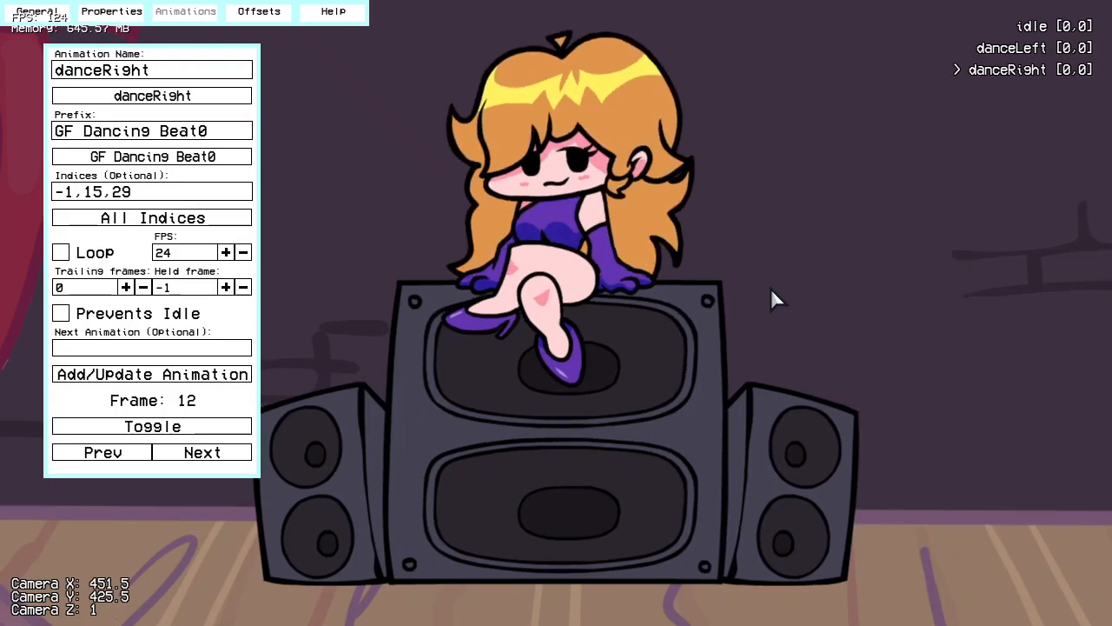
Step: Delete the idle animation from the character's animation list and play danceLeft
{"action": "left_click", "coordinate": [1048, 27]}
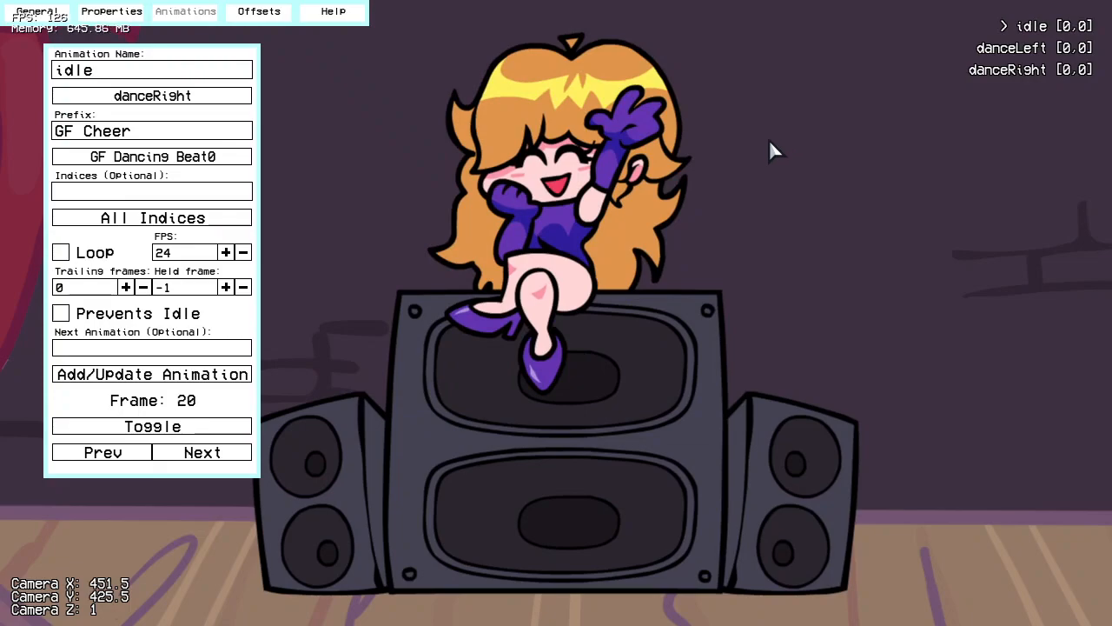
{"action": "key", "text": "Delete"}
{"action": "left_click", "coordinate": [506, 340]}
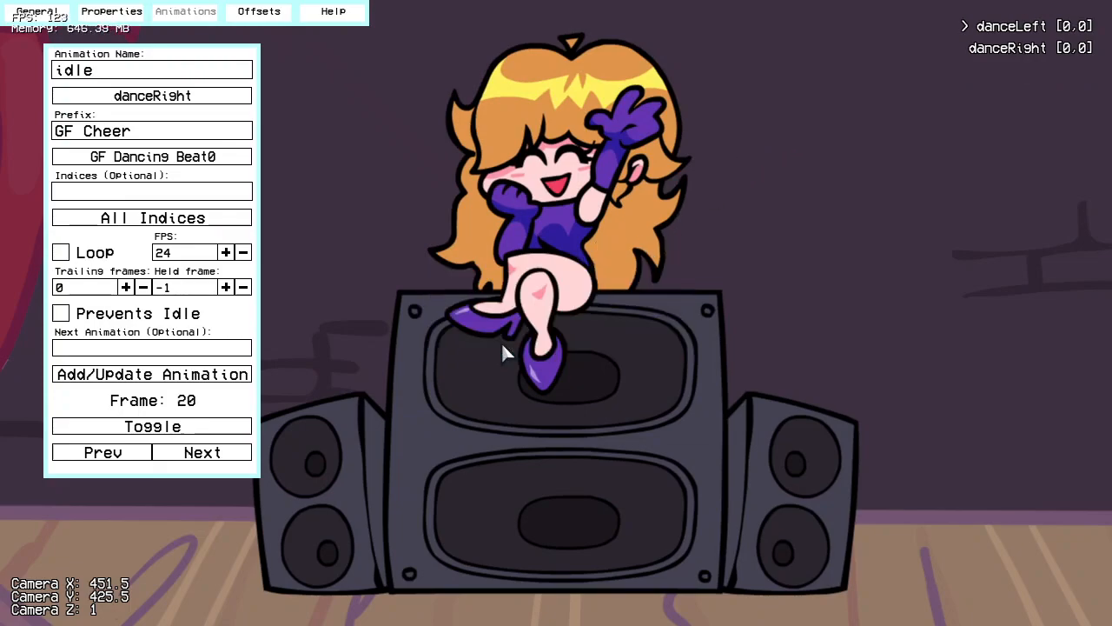
{"action": "left_click", "coordinate": [1034, 29]}
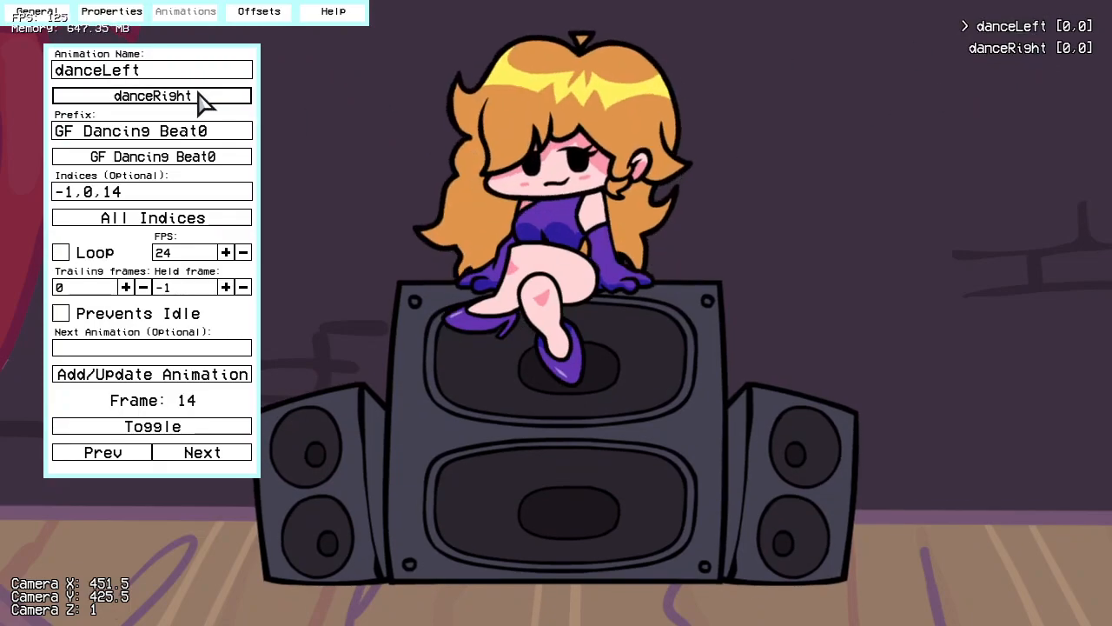
Step: In the character properties, keep danceLeft as the first animation and automatically fill the idle animation fields
{"action": "left_click", "coordinate": [111, 11]}
{"action": "left_click", "coordinate": [99, 339]}
{"action": "type", "text": "idle"}
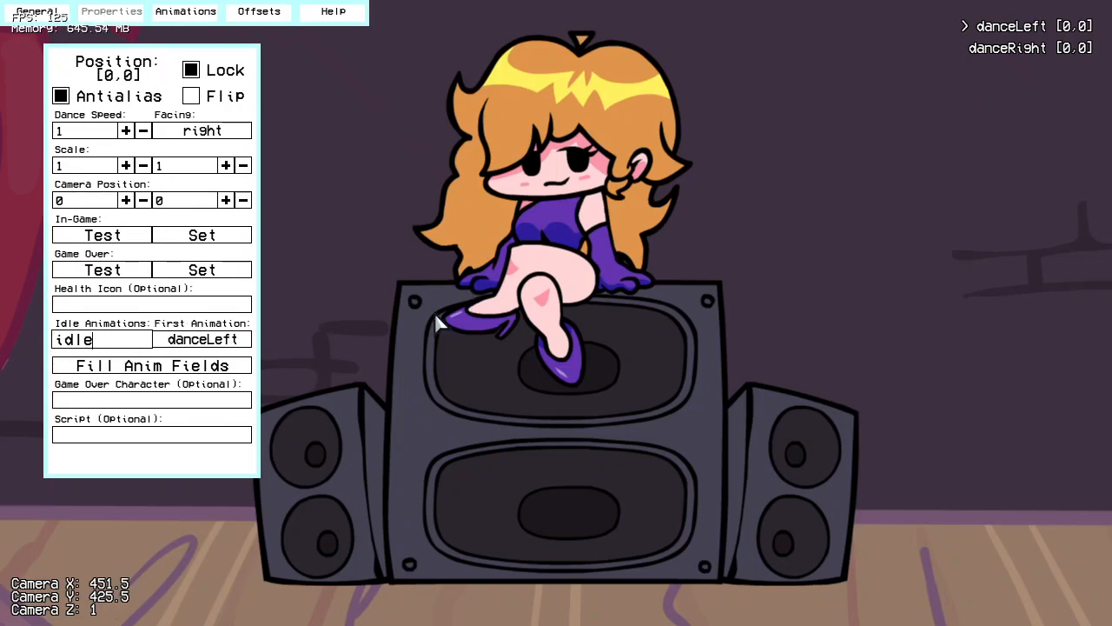
{"action": "left_click", "coordinate": [217, 340]}
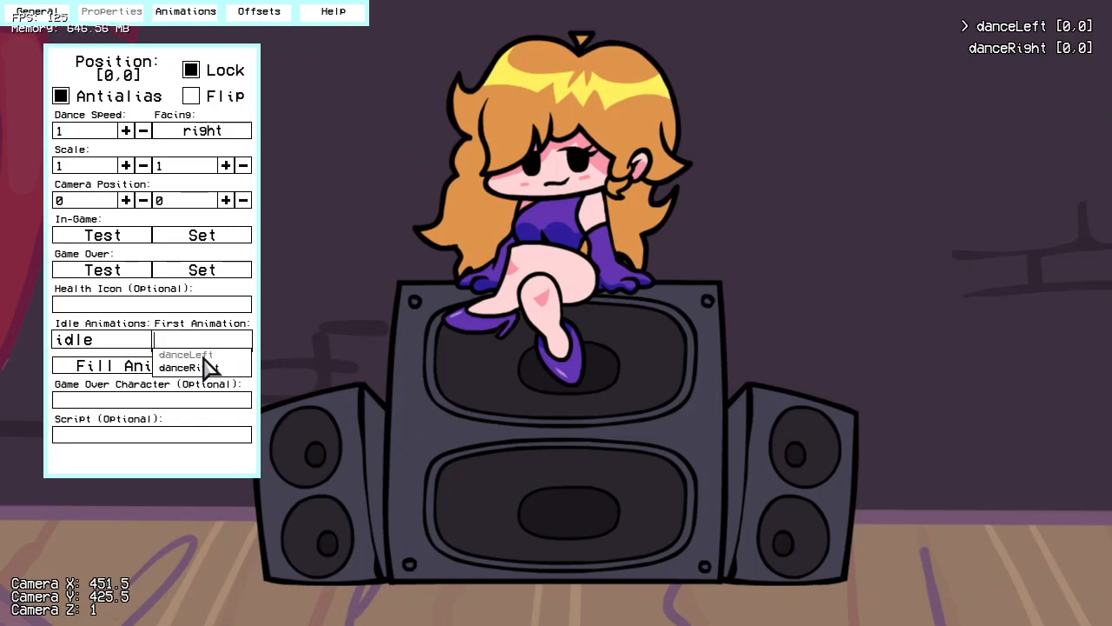
{"action": "left_click", "coordinate": [478, 320]}
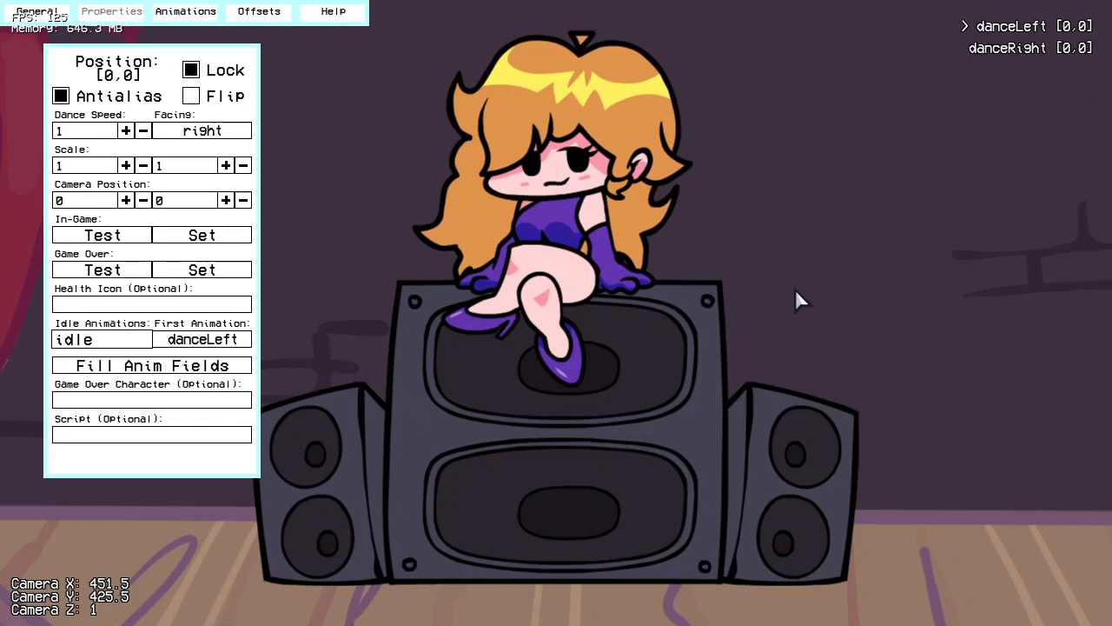
{"action": "left_click", "coordinate": [170, 372]}
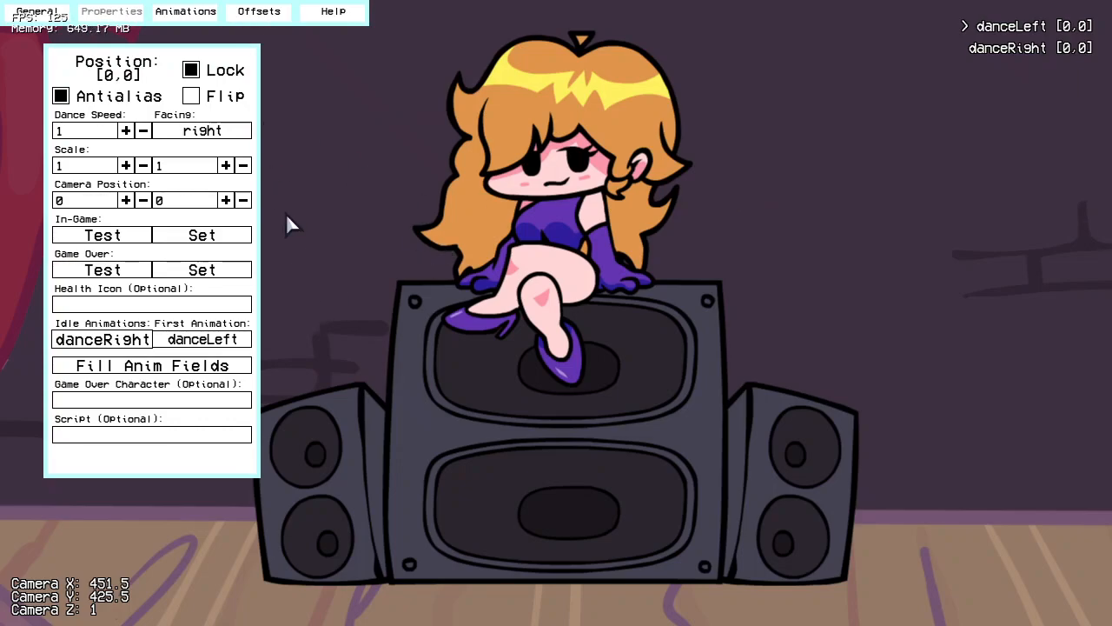
Step: Keep the dance speed at 1 and play danceRight and danceLeft to check the two idle poses
{"action": "left_click", "coordinate": [143, 131]}
{"action": "left_click", "coordinate": [143, 131]}
{"action": "left_click", "coordinate": [143, 130]}
{"action": "left_click", "coordinate": [143, 130]}
{"action": "left_click", "coordinate": [143, 131]}
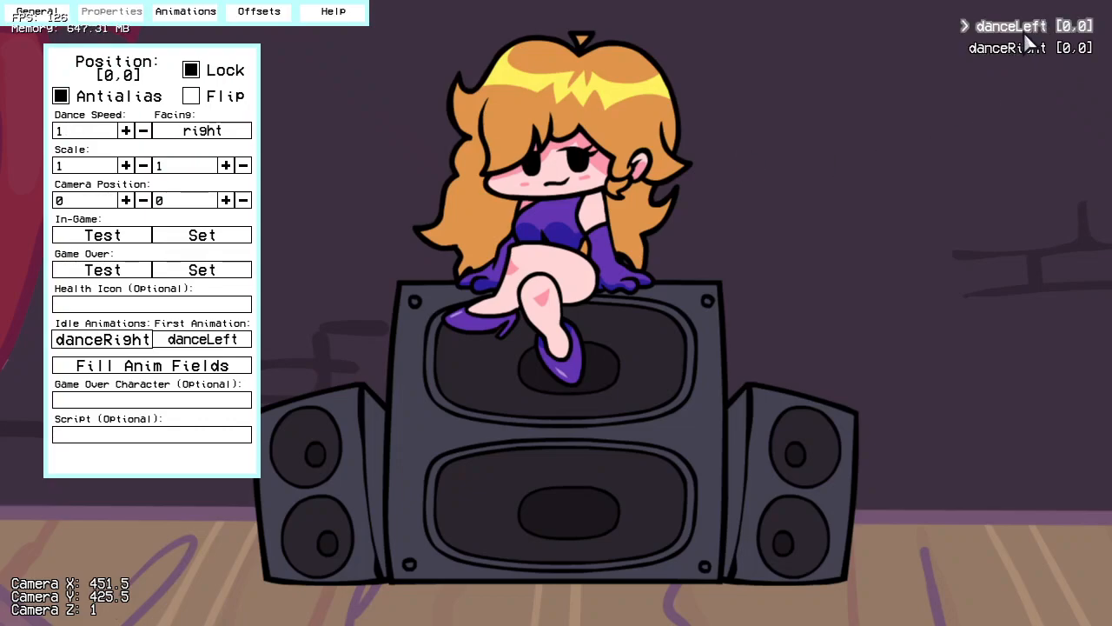
{"action": "left_click", "coordinate": [1006, 49]}
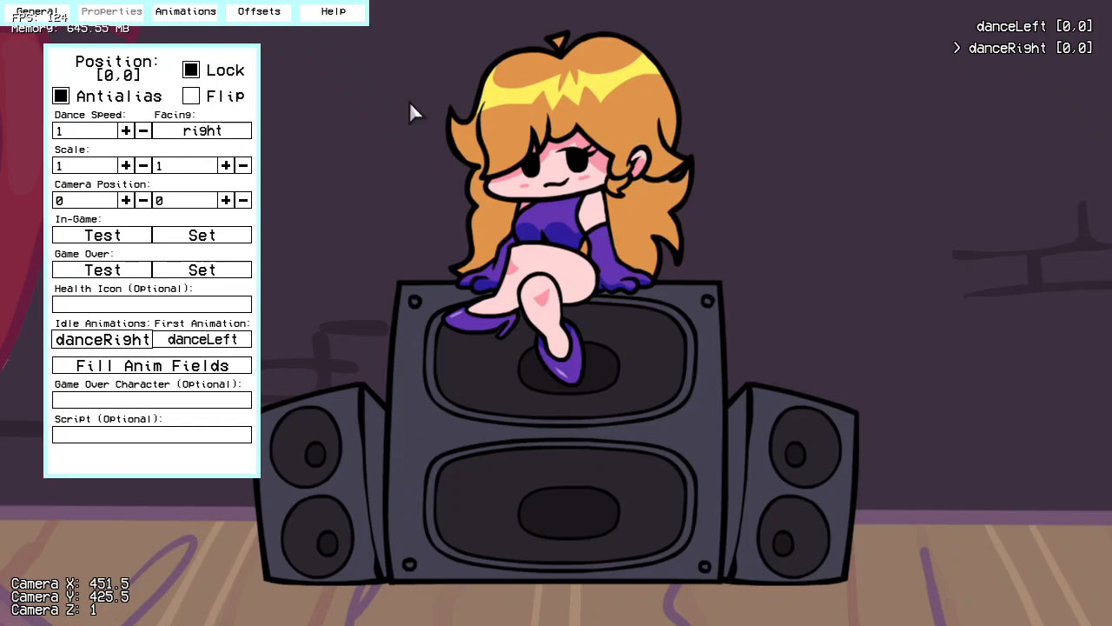
{"action": "left_click", "coordinate": [1036, 26]}
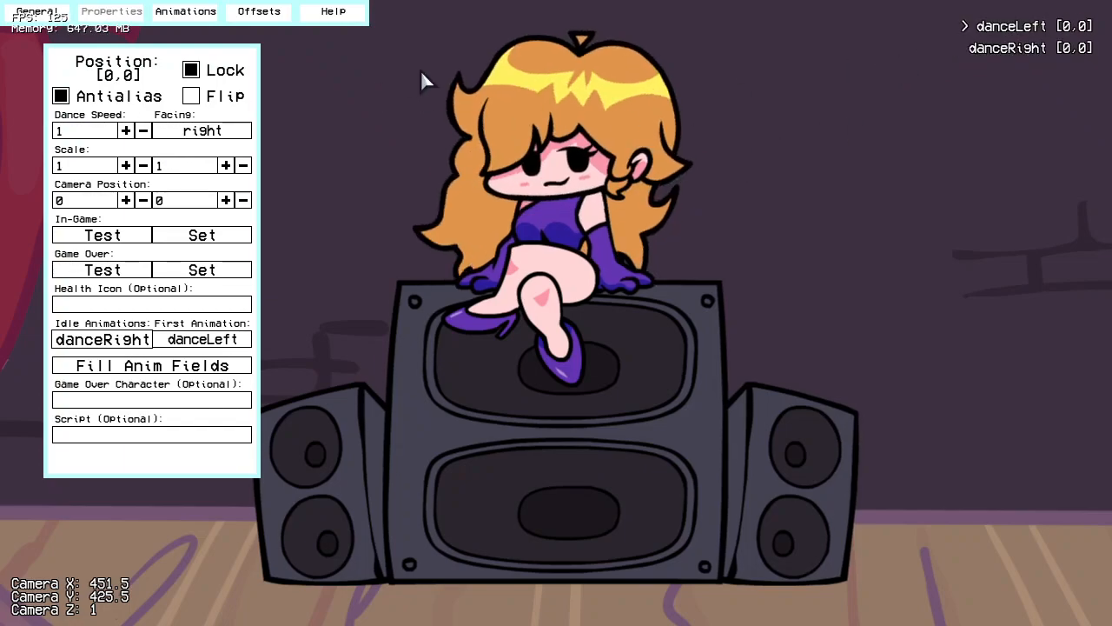
Step: In the animation settings, choose the GF Cheer prefix
{"action": "left_click", "coordinate": [186, 11]}
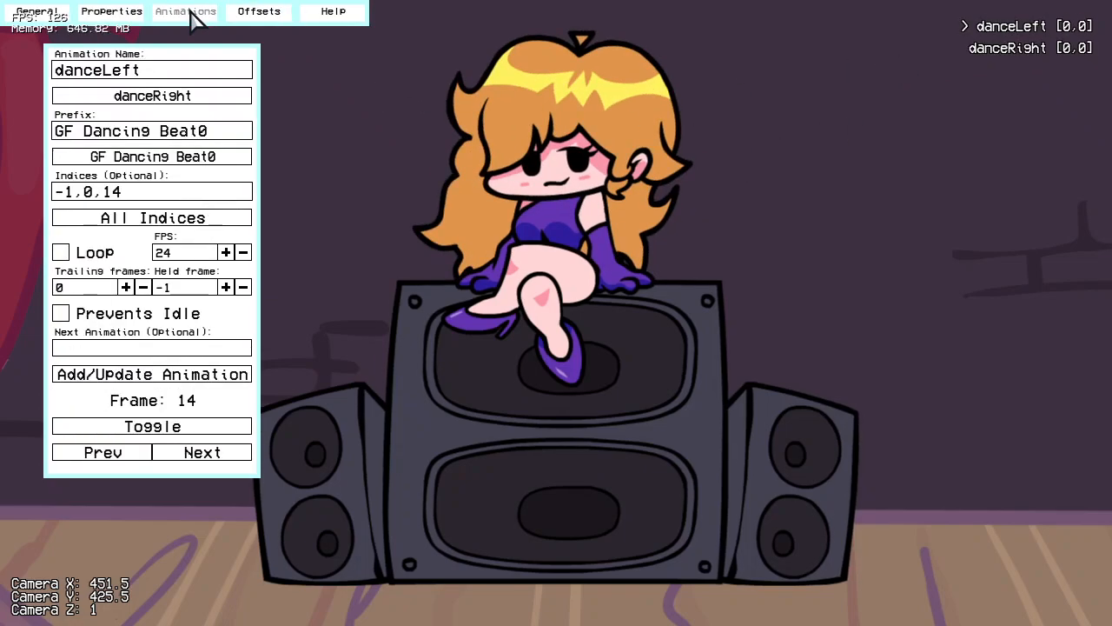
{"action": "left_click", "coordinate": [220, 97]}
{"action": "left_click", "coordinate": [168, 142]}
{"action": "left_click", "coordinate": [206, 157]}
{"action": "left_click", "coordinate": [135, 167]}
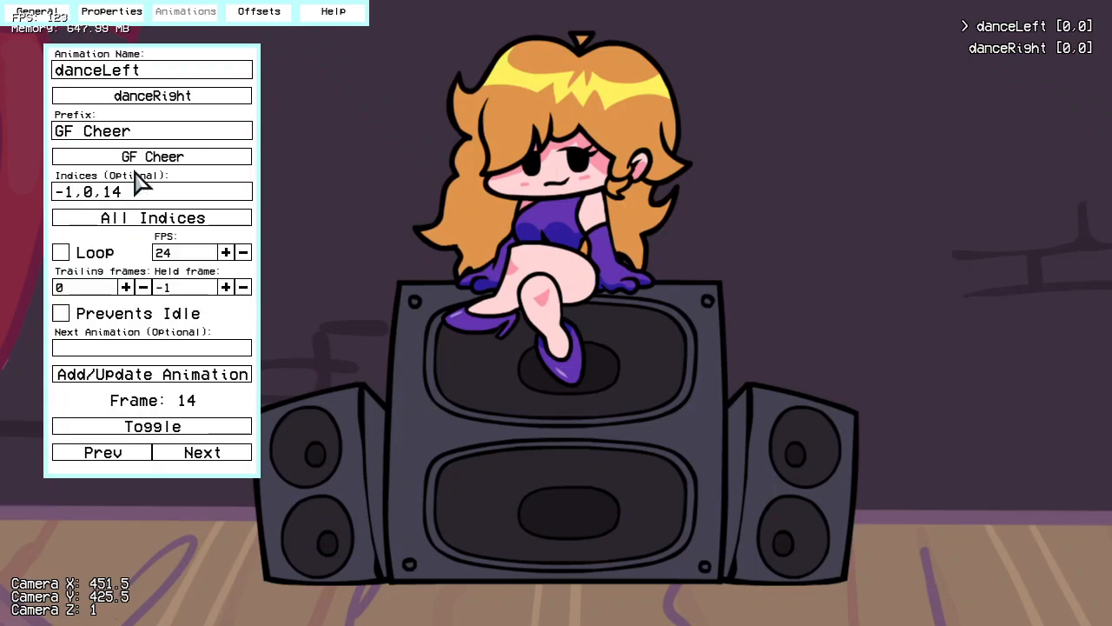
Step: Name the new animation cheer, clear its indices, and add it to the character
{"action": "left_click", "coordinate": [175, 67]}
{"action": "key", "text": "ctrl+a"}
{"action": "key", "text": "BackSpace"}
{"action": "type", "text": "hey"}
{"action": "key", "text": "ctrl+a"}
{"action": "key", "text": "BackSpace"}
{"action": "type", "text": "cheer"}
{"action": "left_click", "coordinate": [165, 192]}
{"action": "key", "text": "ctrl+a"}
{"action": "key", "text": "BackSpace"}
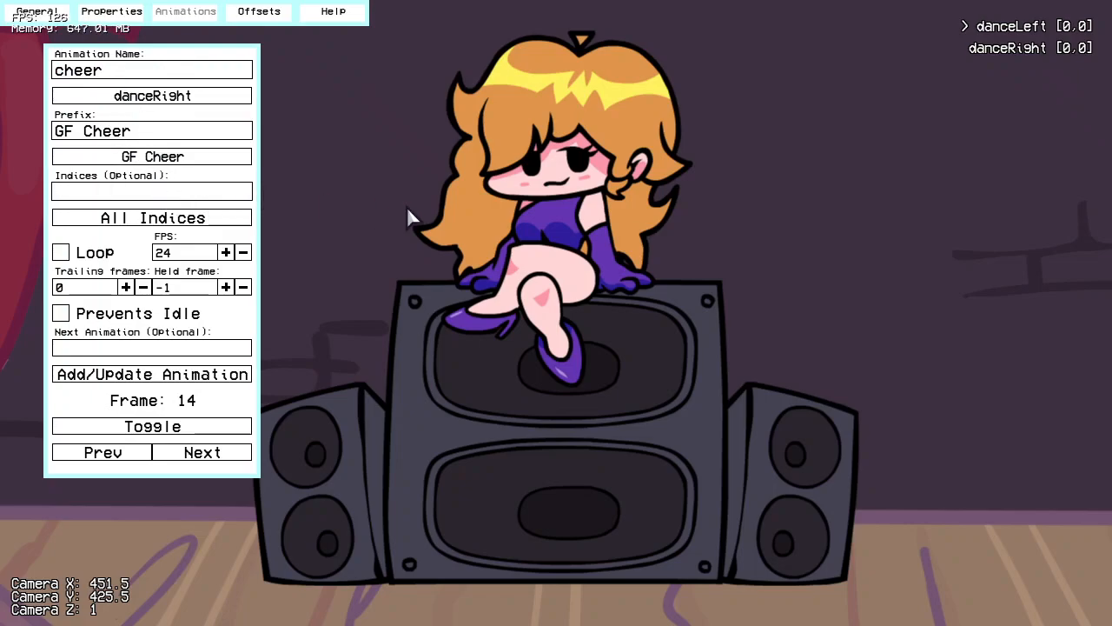
{"action": "left_click", "coordinate": [224, 375]}
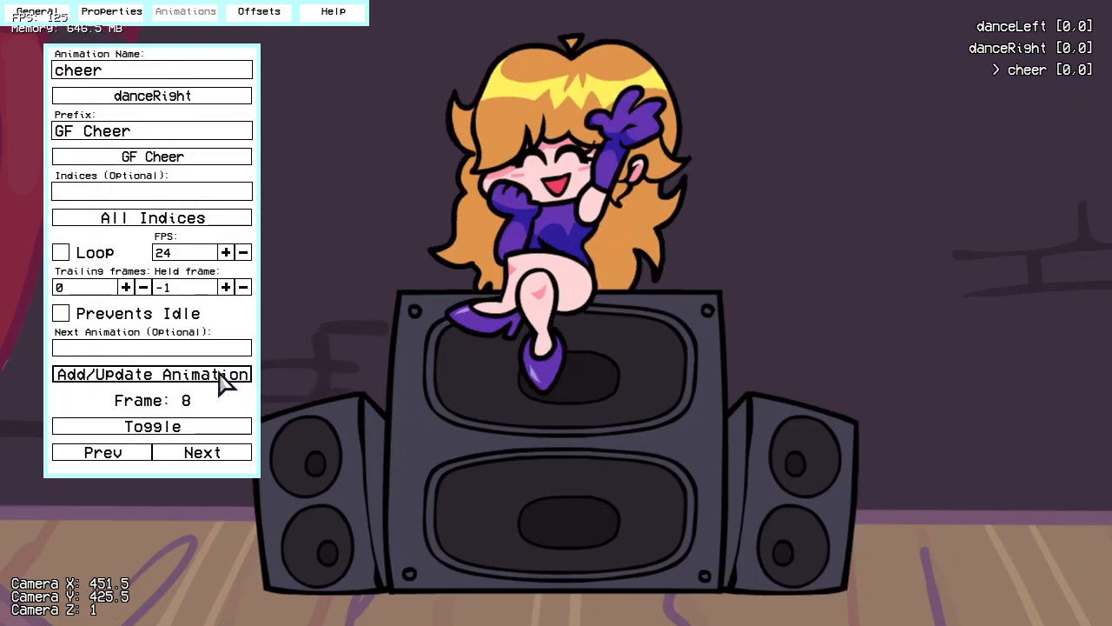
Step: Turn on the animation ghost and unlock the character's position
{"action": "left_click", "coordinate": [36, 11]}
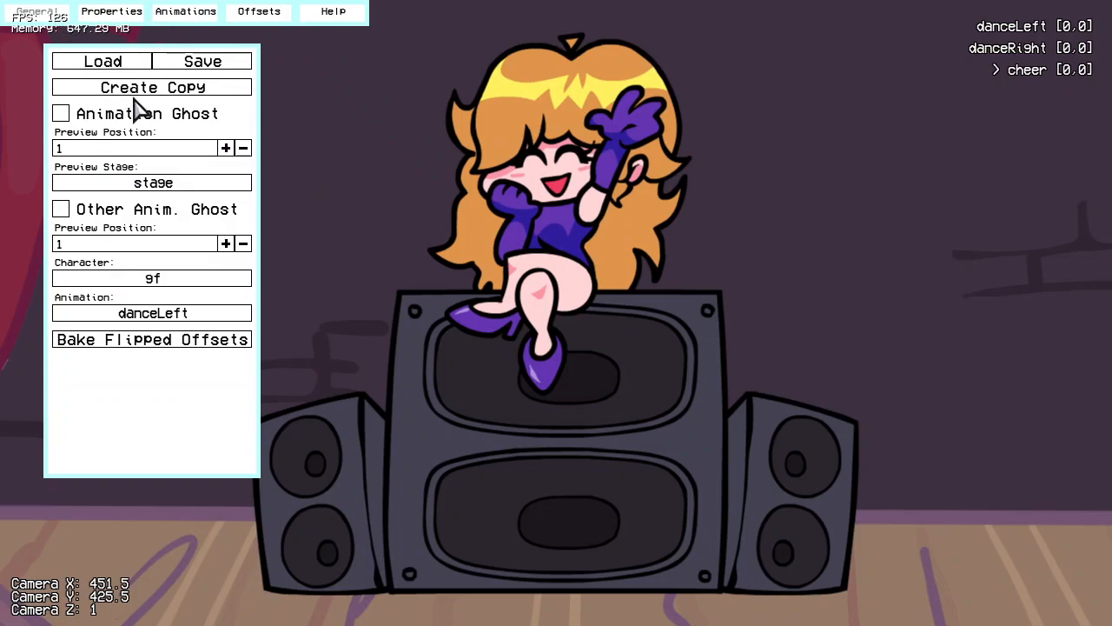
{"action": "left_click", "coordinate": [151, 124]}
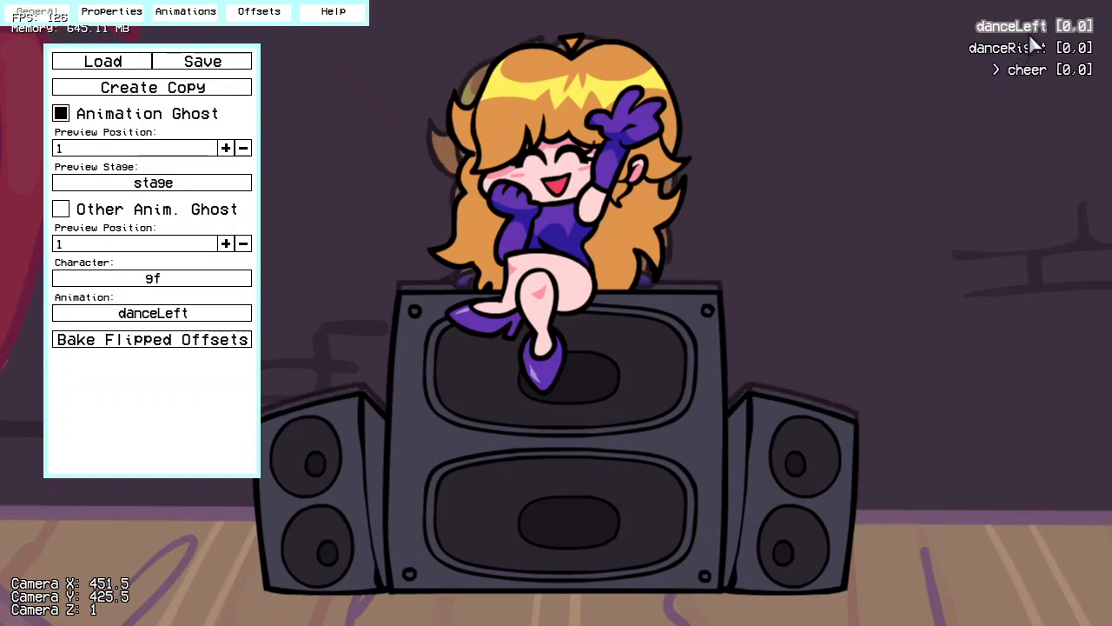
{"action": "left_click", "coordinate": [109, 11]}
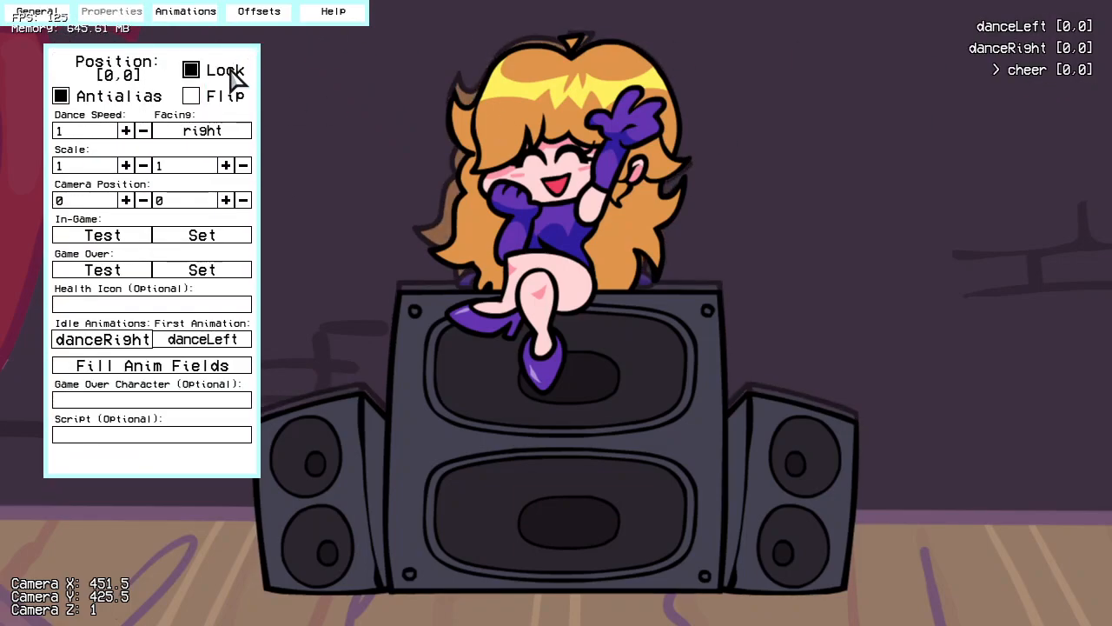
{"action": "right_click_drag", "start_coordinate": [622, 132], "coordinate": [509, 353]}
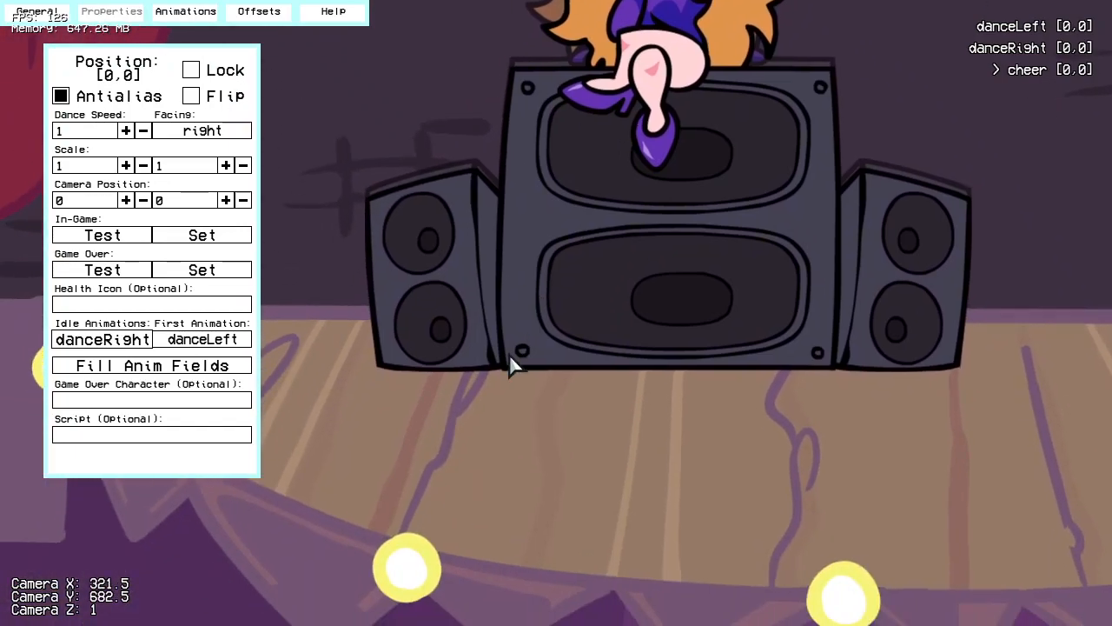
Step: Move the cheer animation to offset 0,10 so its speakers line up with the ghost
{"action": "scroll", "coordinate": [373, 296], "scroll_direction": "up", "scroll_amount": 10}
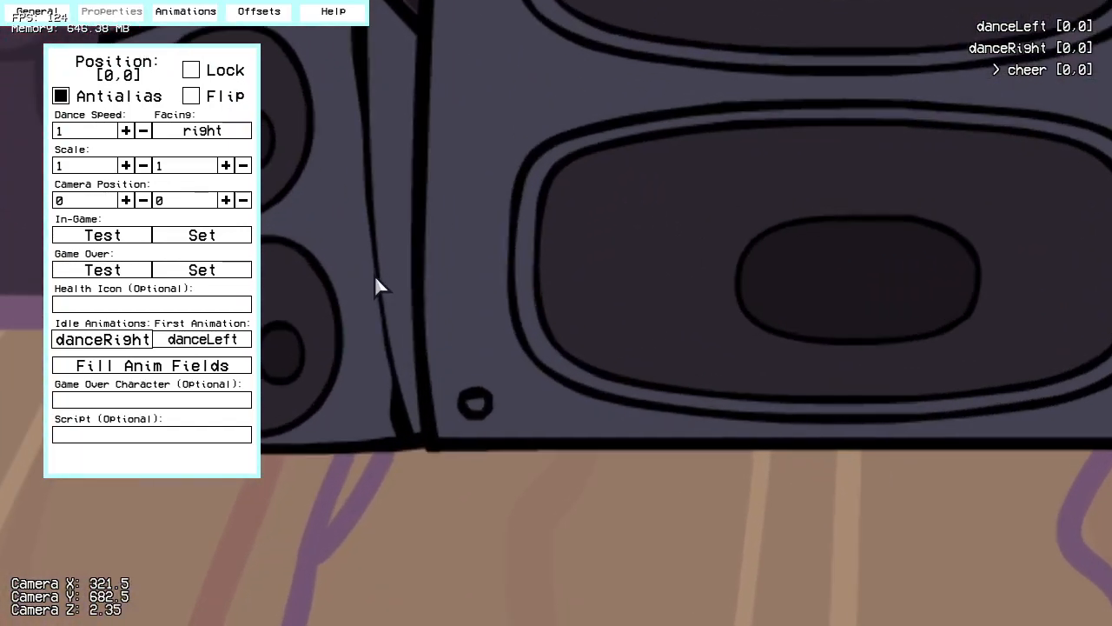
{"action": "scroll", "coordinate": [375, 275], "scroll_direction": "up", "scroll_amount": 2}
{"action": "right_click_drag", "start_coordinate": [109, 134], "coordinate": [445, 256]}
{"action": "right_click_drag", "start_coordinate": [530, 125], "coordinate": [542, 253]}
{"action": "scroll", "coordinate": [765, 162], "scroll_direction": "up", "scroll_amount": 9}
{"action": "scroll", "coordinate": [747, 176], "scroll_direction": "up", "scroll_amount": 1}
{"action": "left_click_drag", "start_coordinate": [751, 193], "coordinate": [750, 162]}
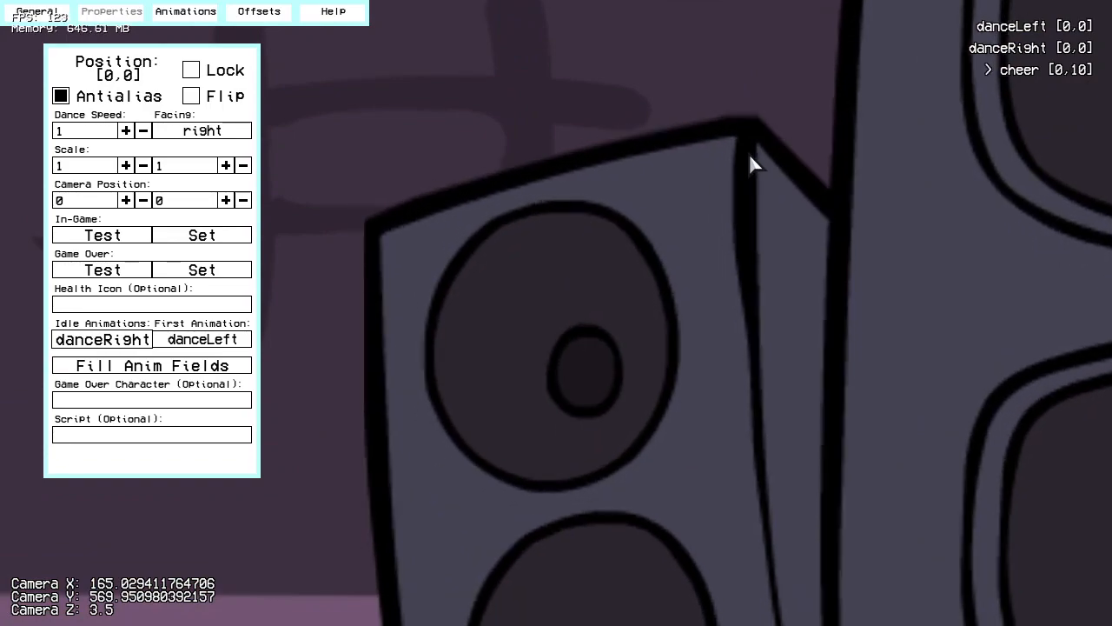
Step: Nudge the cheer offset to 0,11, compare it with danceLeft, and lock the character's position again
{"action": "scroll", "coordinate": [591, 139], "scroll_direction": "down", "scroll_amount": 12}
{"action": "scroll", "coordinate": [658, 343], "scroll_direction": "up", "scroll_amount": 10}
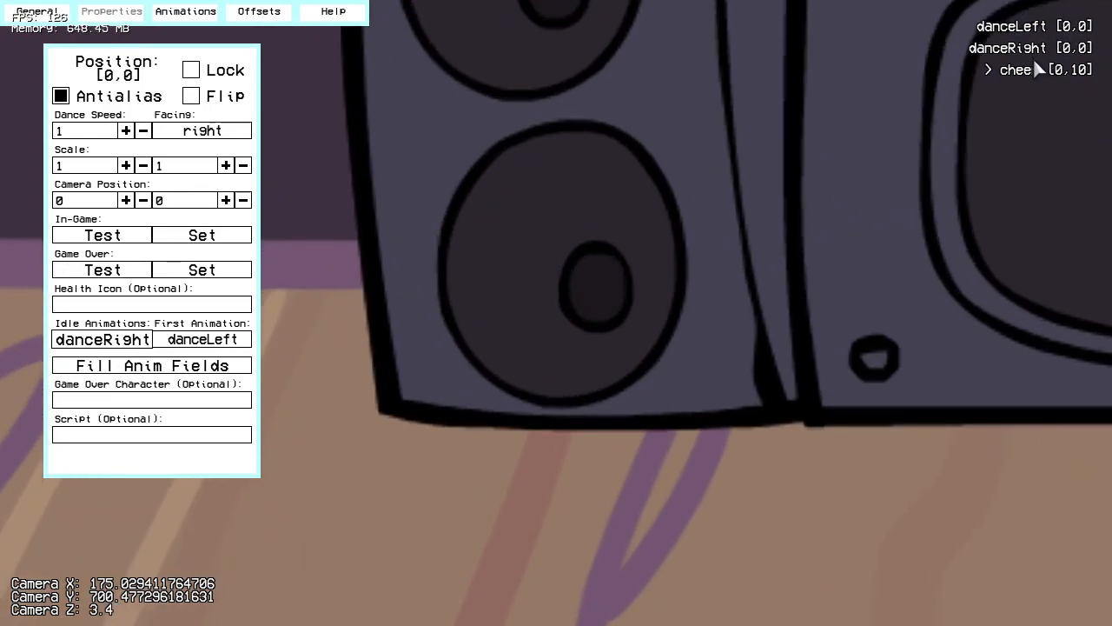
{"action": "left_click", "coordinate": [1030, 27]}
{"action": "left_click", "coordinate": [1033, 69]}
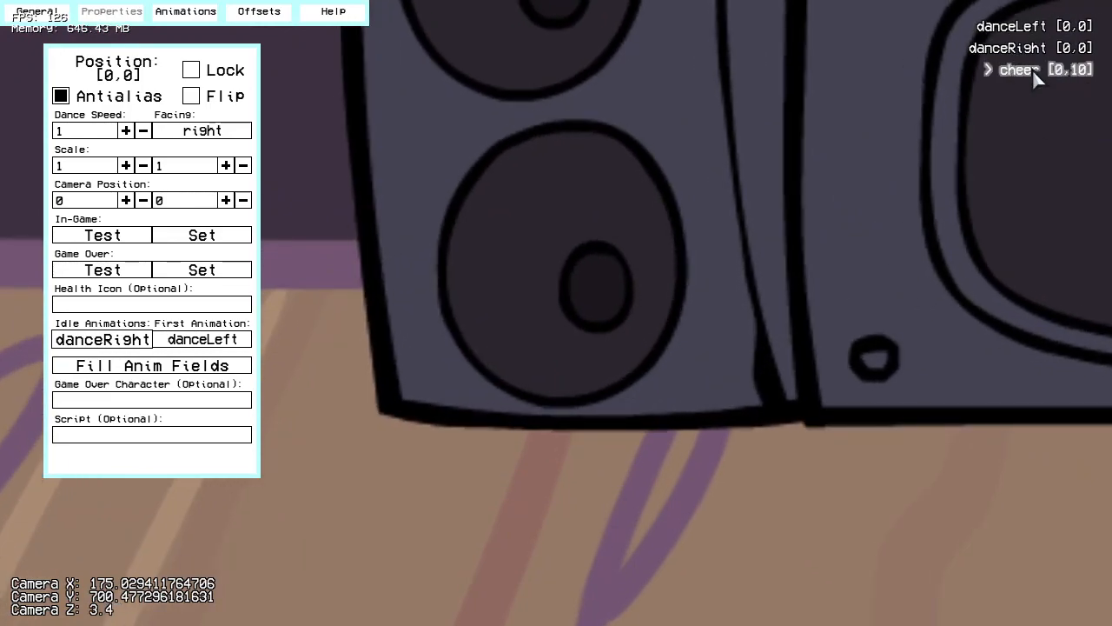
{"action": "key", "text": "Up"}
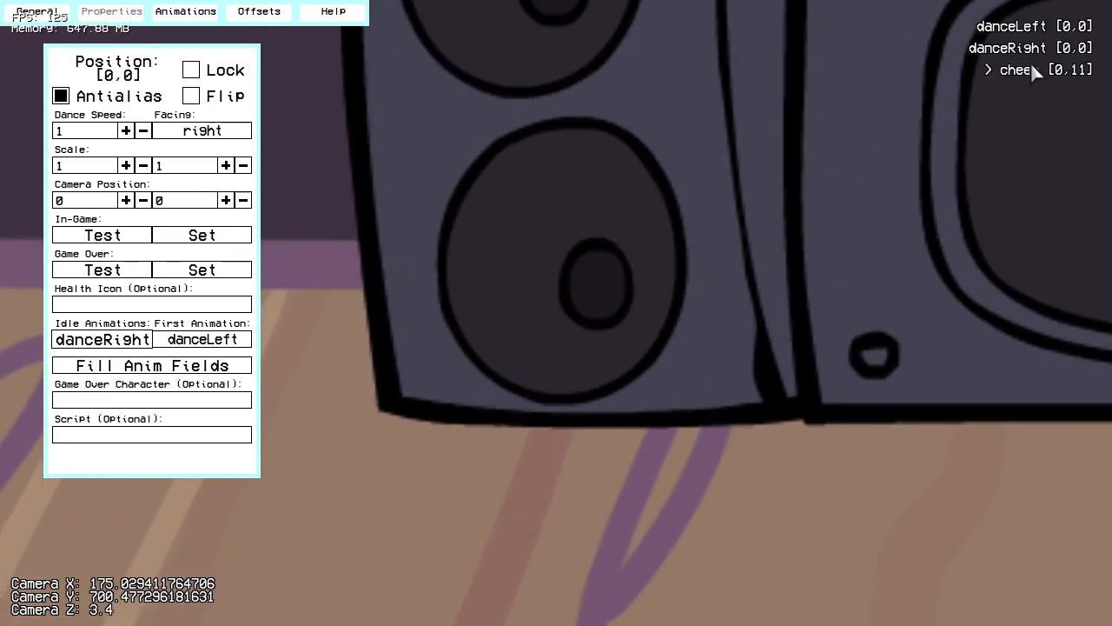
{"action": "left_click", "coordinate": [1032, 35]}
{"action": "left_click", "coordinate": [1035, 72]}
{"action": "left_click", "coordinate": [223, 71]}
{"action": "scroll", "coordinate": [368, 426], "scroll_direction": "down", "scroll_amount": 20}
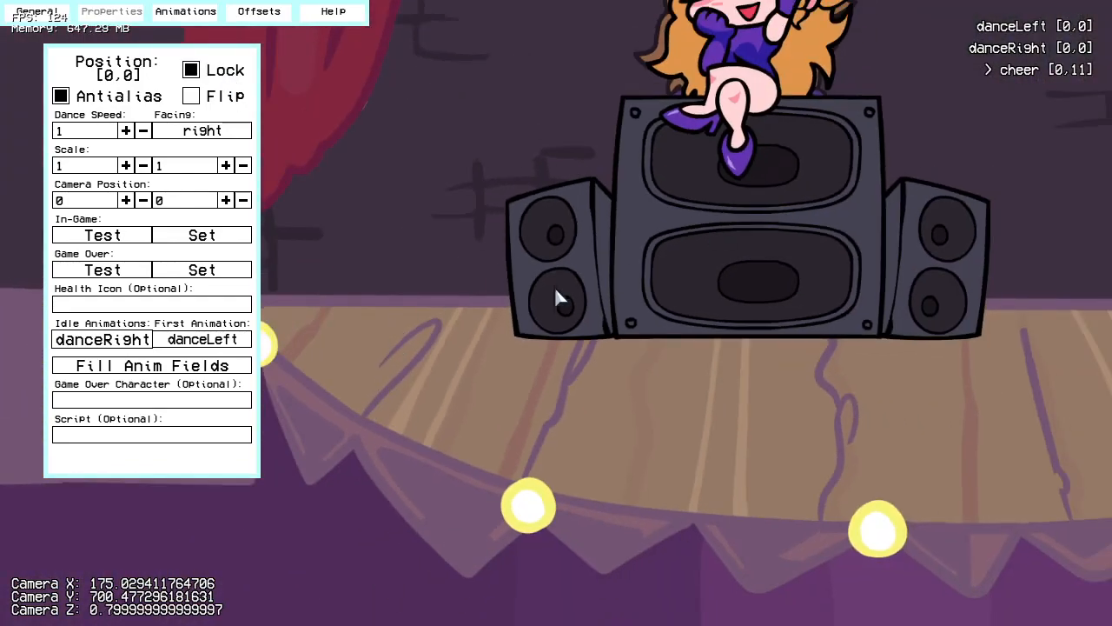
Step: Play danceLeft and set the character's facing to center
{"action": "left_click_drag", "start_coordinate": [791, 105], "coordinate": [719, 198]}
{"action": "left_click", "coordinate": [1035, 26]}
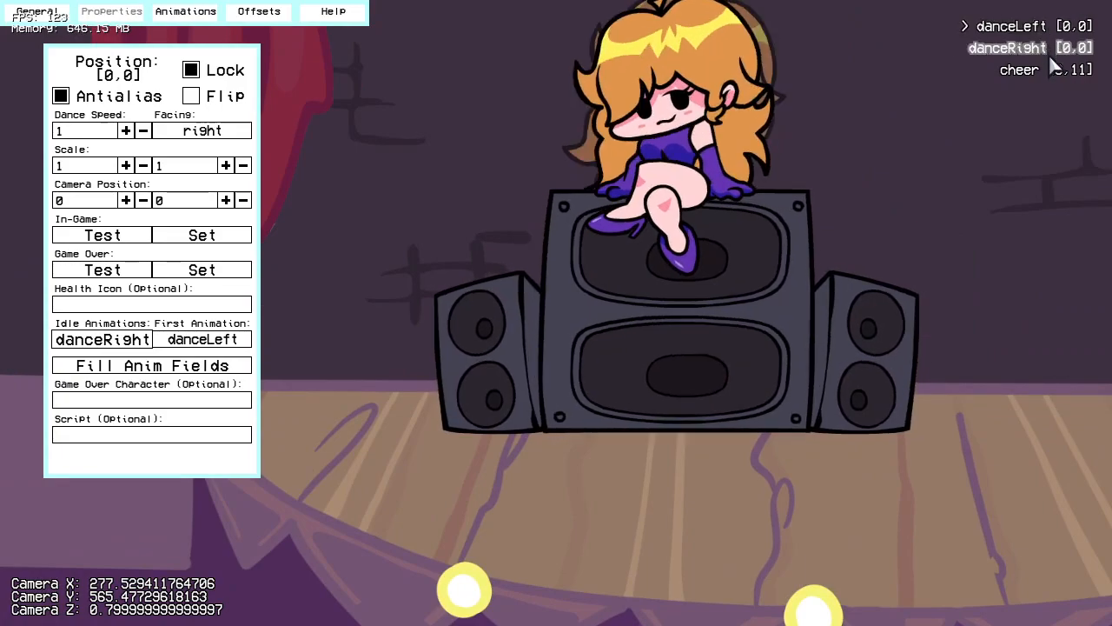
{"action": "key", "text": "i"}
{"action": "key", "text": "l"}
{"action": "left_click", "coordinate": [226, 132]}
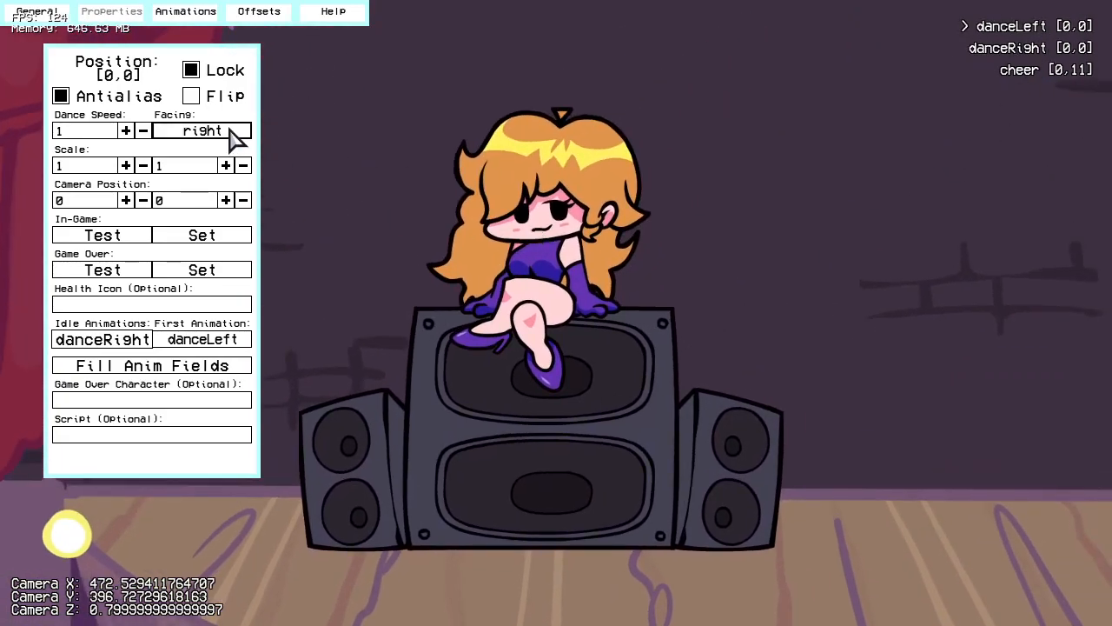
{"action": "left_click", "coordinate": [198, 174]}
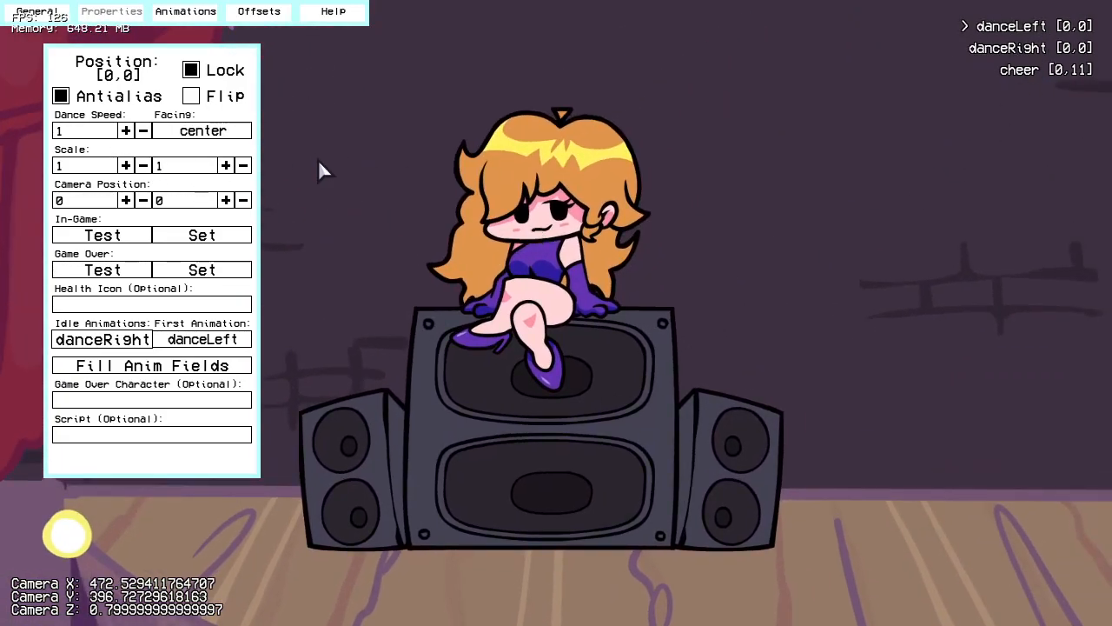
Step: Test the character's in-game camera position
{"action": "scroll", "coordinate": [457, 249], "scroll_direction": "up", "scroll_amount": 3}
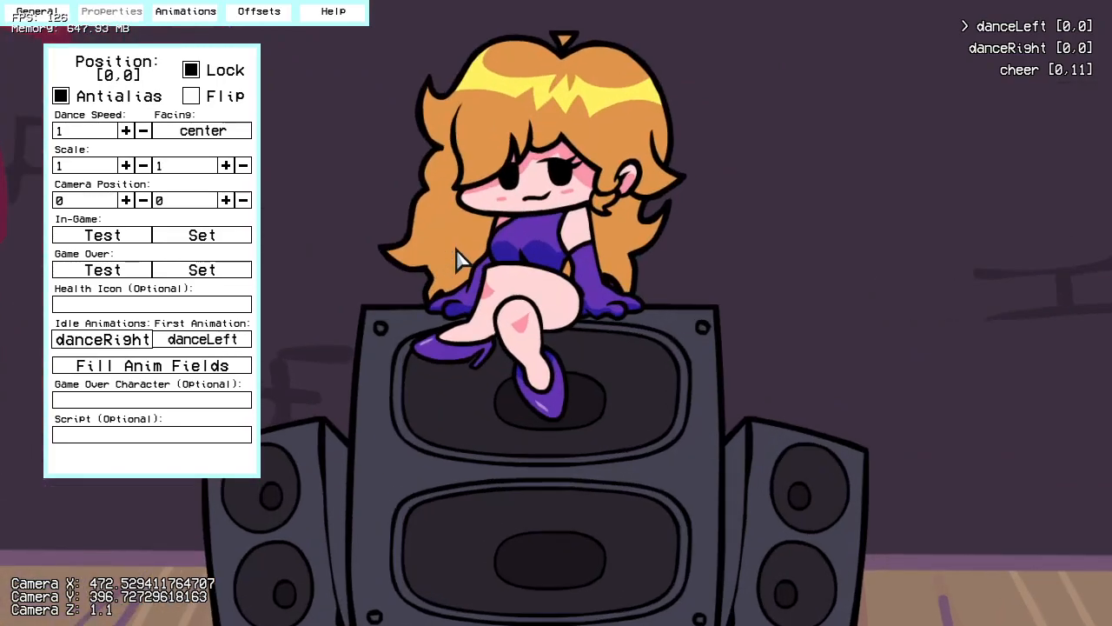
{"action": "left_click", "coordinate": [103, 240]}
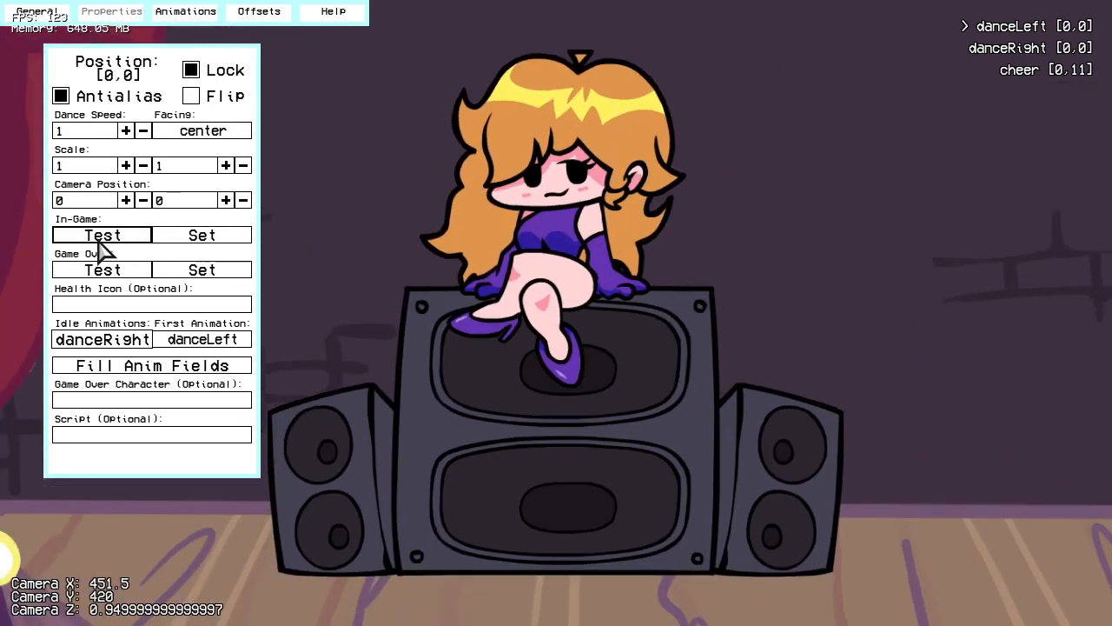
{"action": "scroll", "coordinate": [609, 224], "scroll_direction": "down", "scroll_amount": 1}
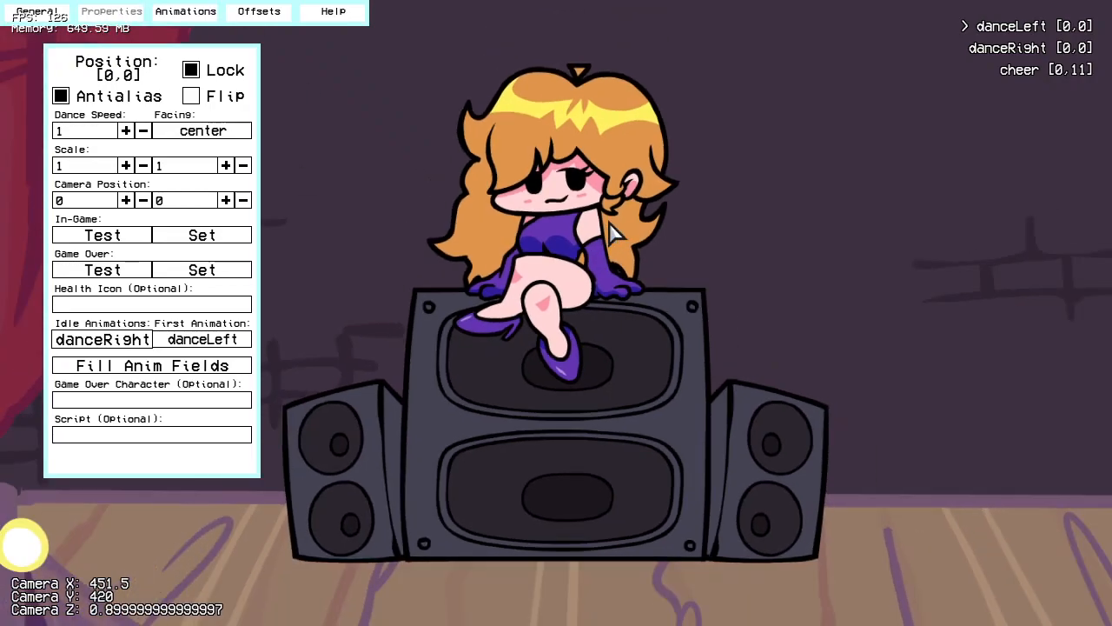
Step: Save the character as gf in the bsideRedux folder under the mod's data/characters
{"action": "left_click", "coordinate": [53, 12]}
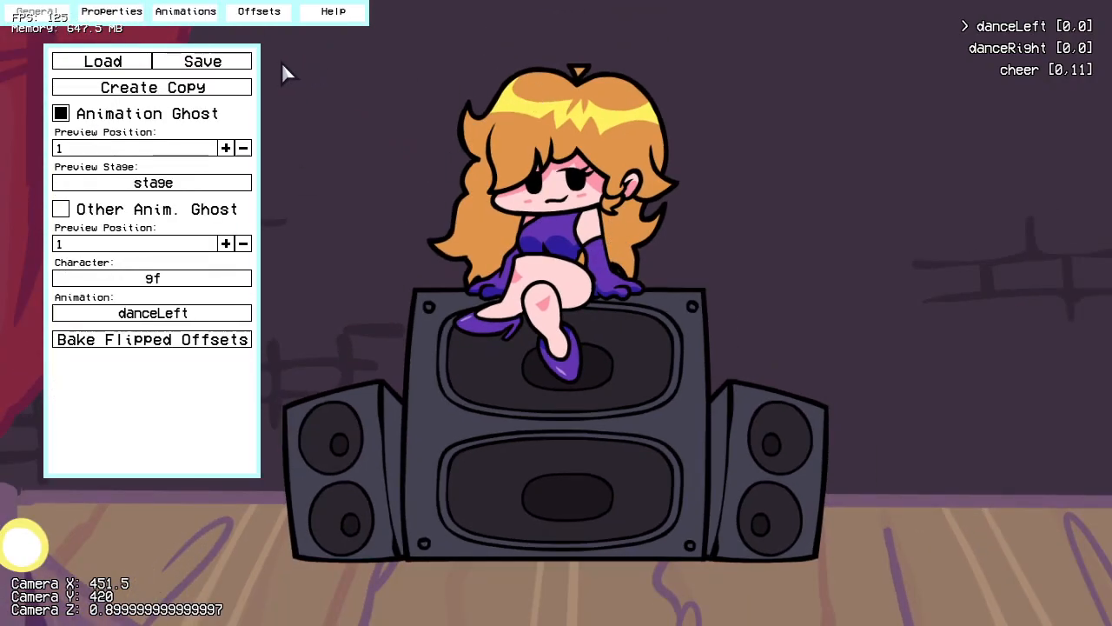
{"action": "left_click", "coordinate": [220, 63]}
{"action": "left_click", "coordinate": [360, 115]}
{"action": "double_click", "coordinate": [312, 206]}
{"action": "double_click", "coordinate": [313, 206]}
{"action": "left_click", "coordinate": [314, 206]}
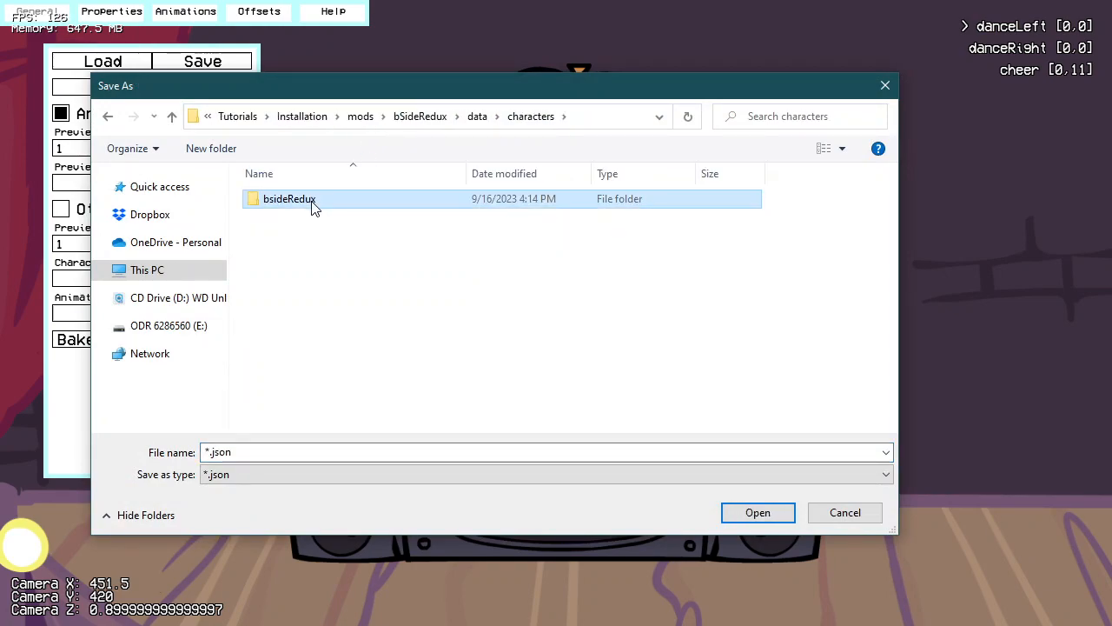
{"action": "double_click", "coordinate": [313, 206]}
{"action": "left_click", "coordinate": [270, 452]}
{"action": "double_click", "coordinate": [269, 452]}
{"action": "type", "text": "gf"}
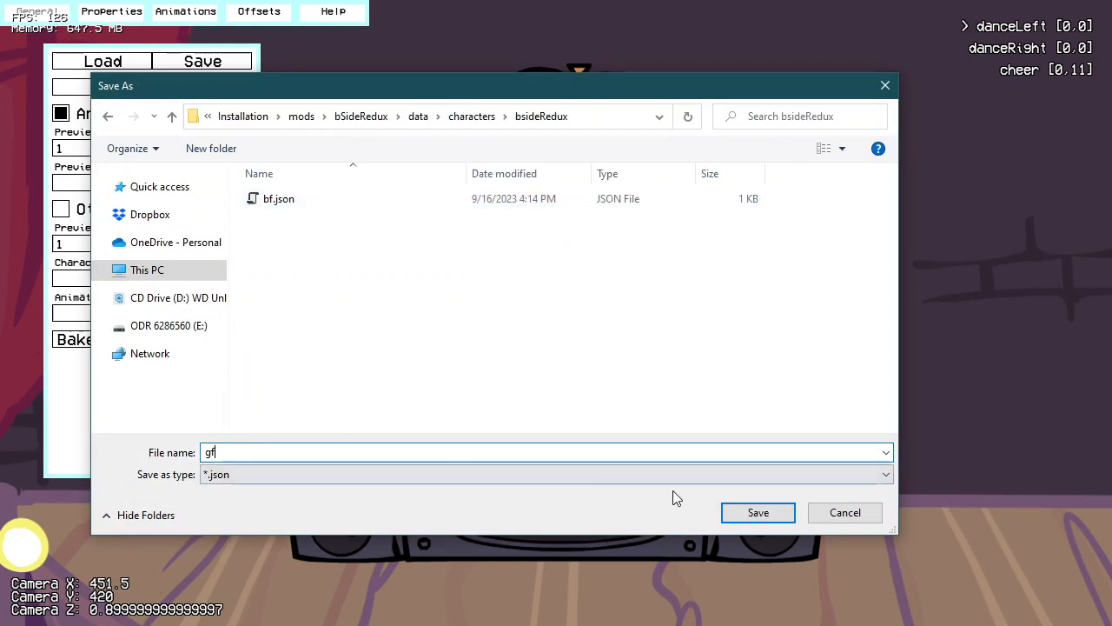
{"action": "left_click", "coordinate": [768, 519]}
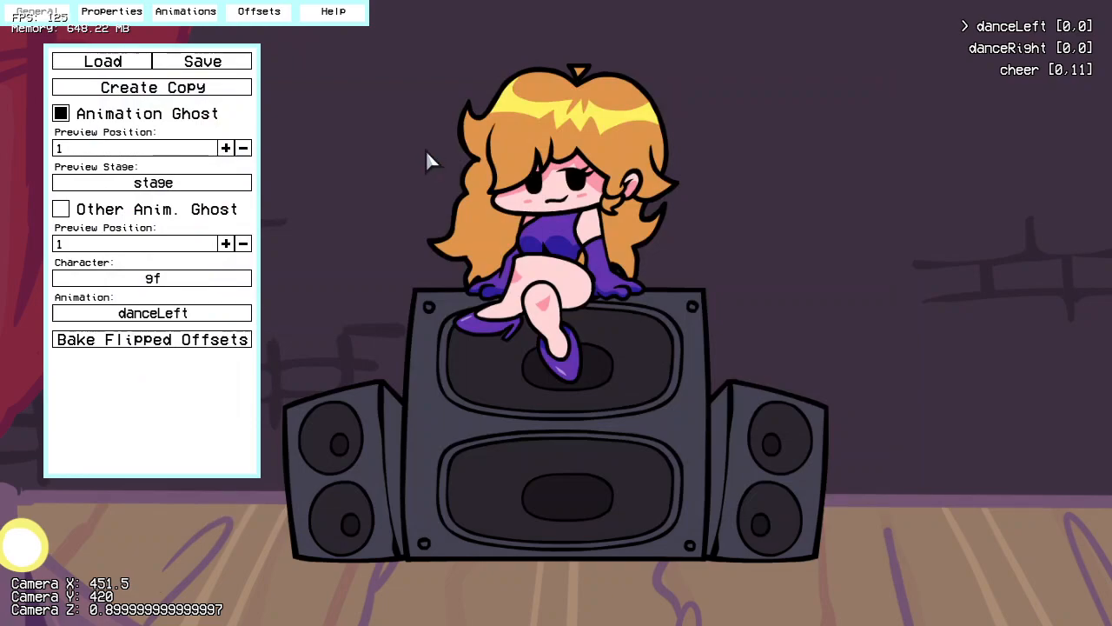
Step: Leave the gf character and create a new character from the dad spritesheet in the bSideRedux images folder
{"action": "key", "text": "Escape"}
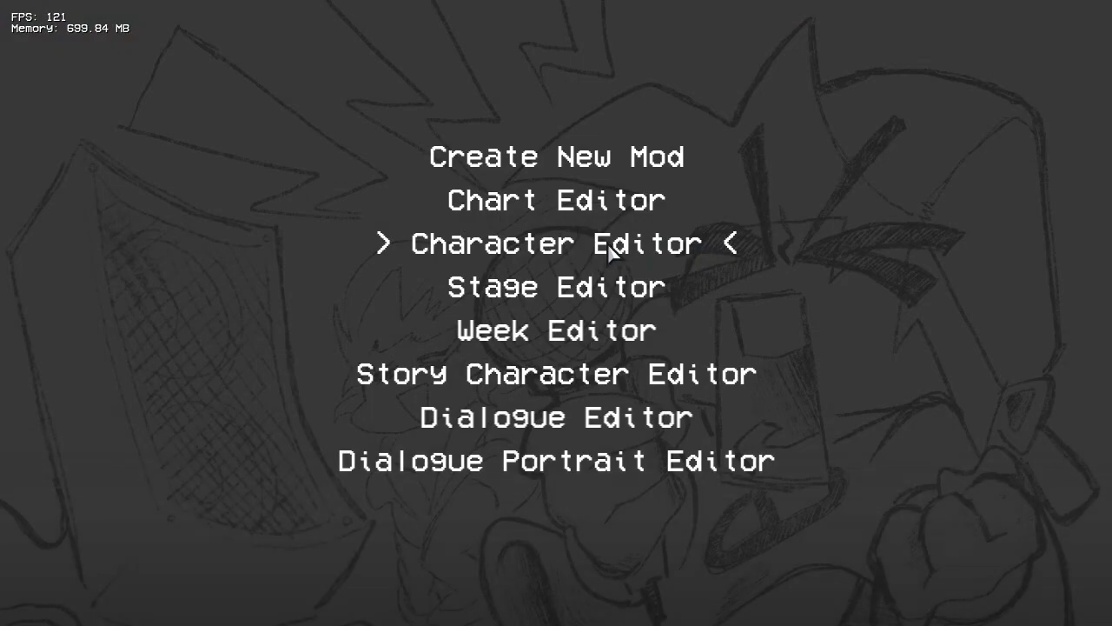
{"action": "left_click", "coordinate": [608, 244]}
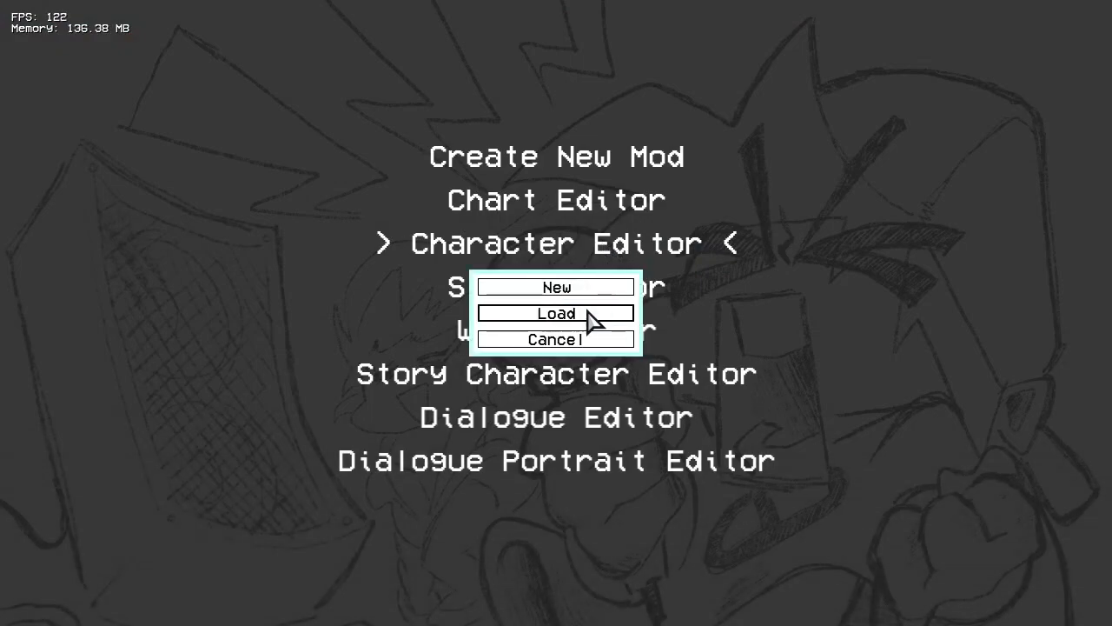
{"action": "left_click", "coordinate": [594, 289]}
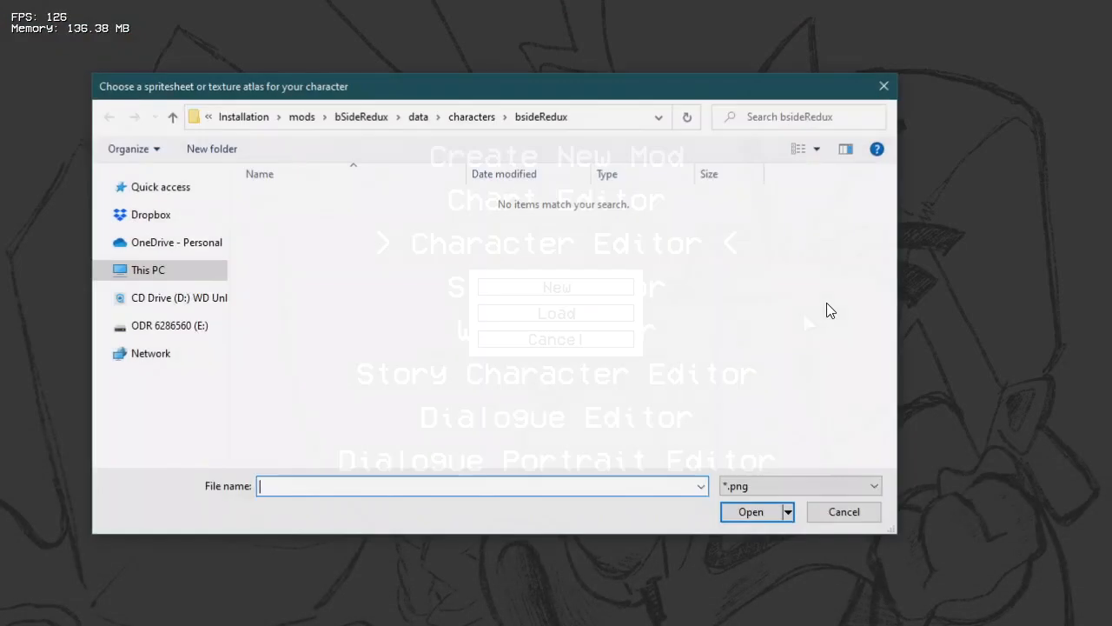
{"action": "left_click", "coordinate": [361, 117]}
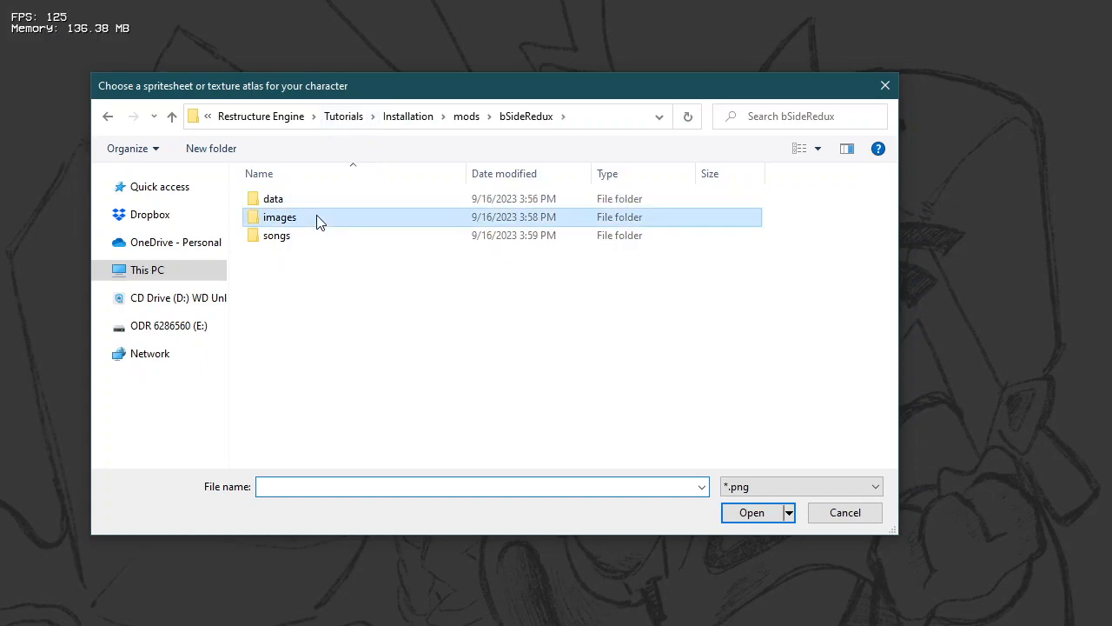
{"action": "double_click", "coordinate": [315, 220]}
{"action": "double_click", "coordinate": [325, 204]}
{"action": "double_click", "coordinate": [325, 202]}
{"action": "double_click", "coordinate": [360, 219]}
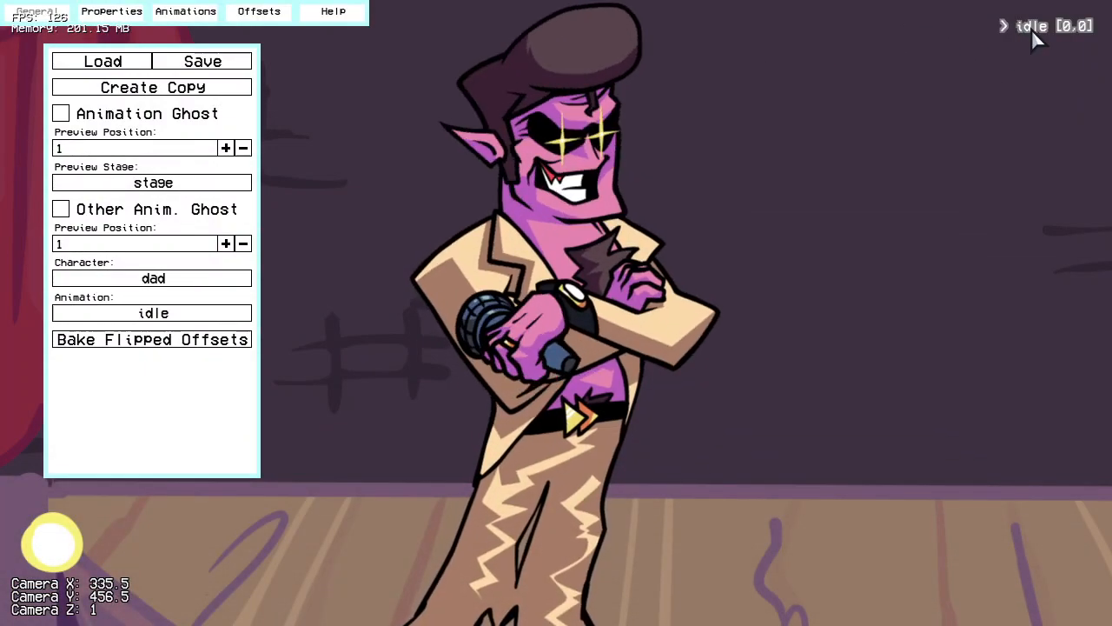
Step: Automatically fill dad's idle animation fields, and update the idle animation with 4 trailing frames
{"action": "left_click", "coordinate": [117, 12]}
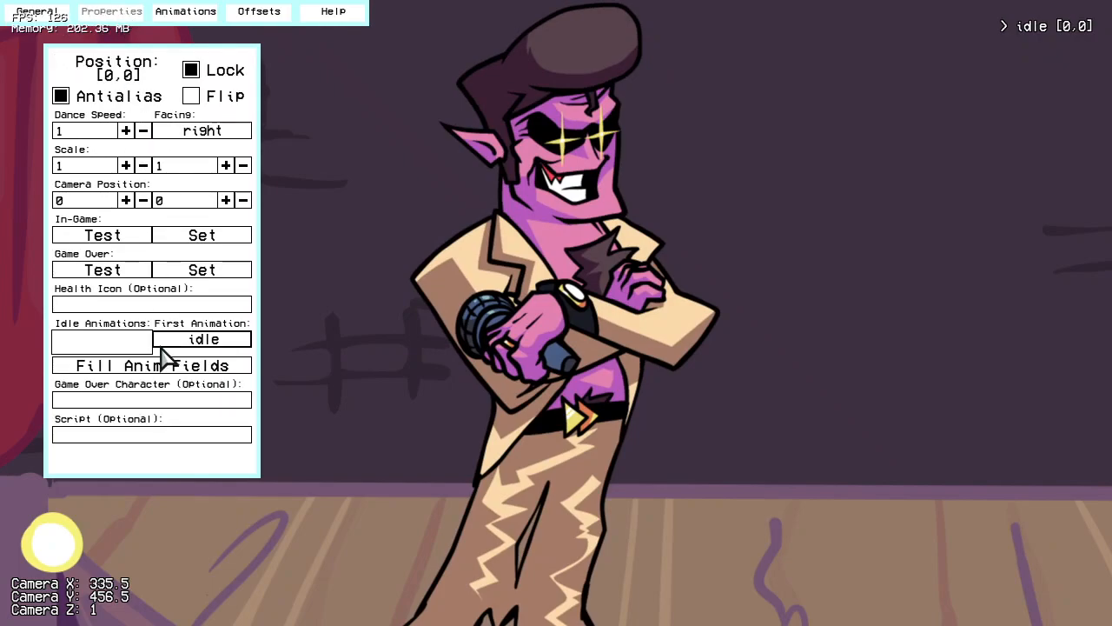
{"action": "left_click", "coordinate": [131, 360]}
{"action": "left_click", "coordinate": [185, 12]}
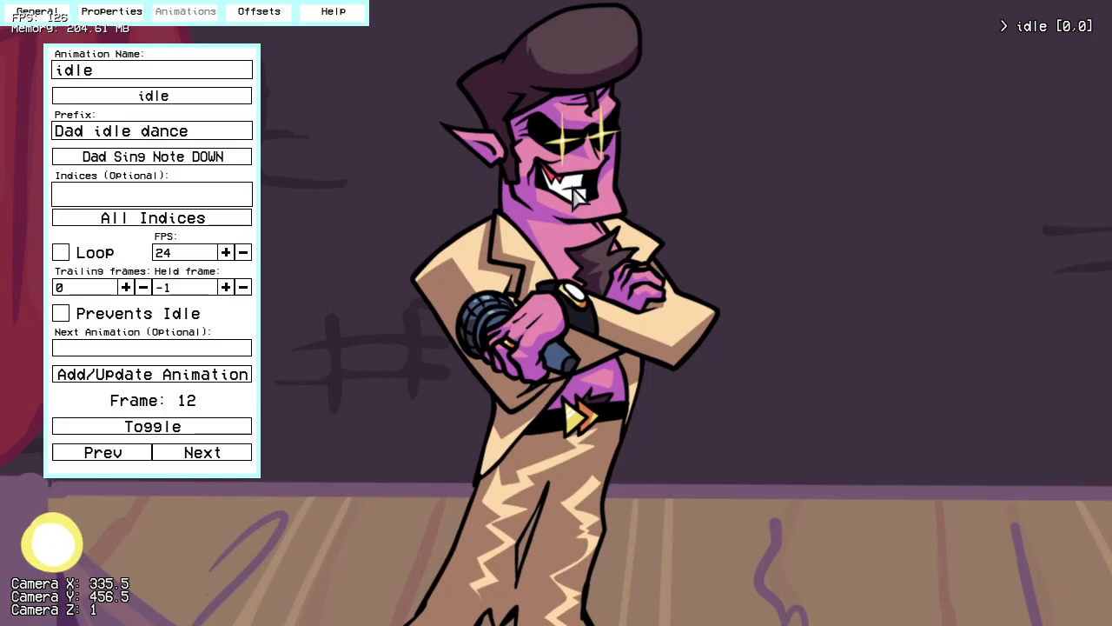
{"action": "left_click", "coordinate": [230, 375]}
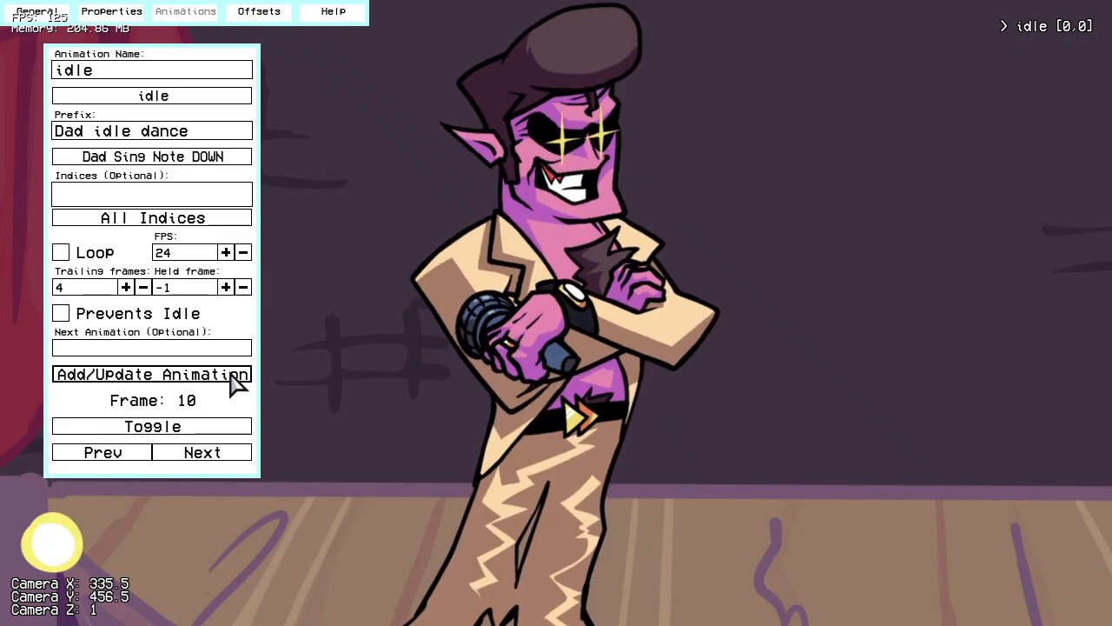
{"action": "scroll", "coordinate": [691, 77], "scroll_direction": "up", "scroll_amount": 5}
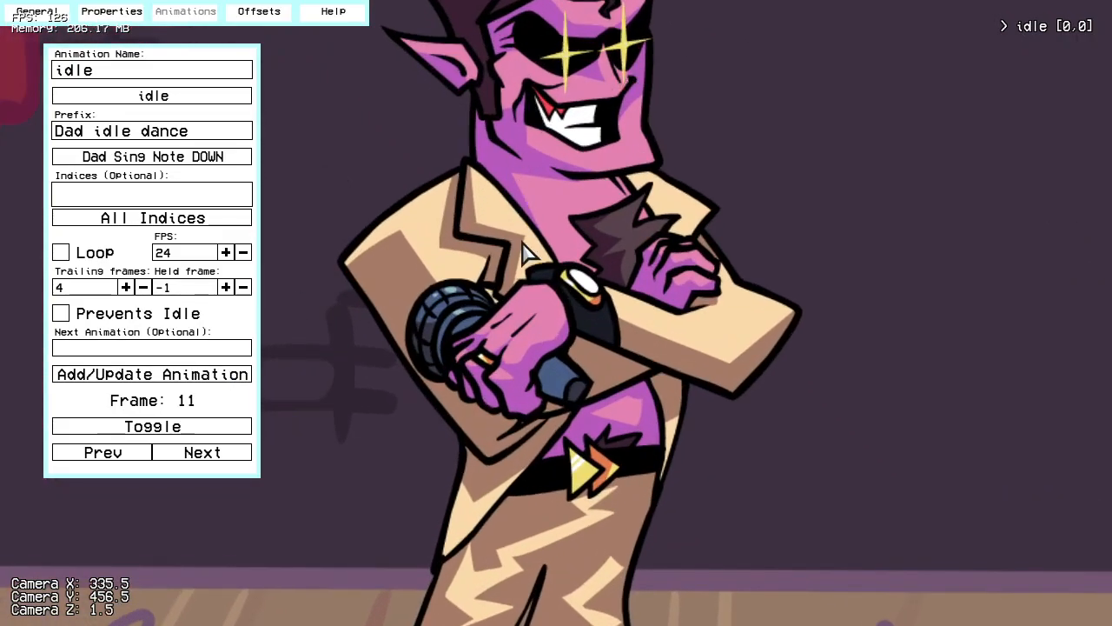
{"action": "right_click_drag", "start_coordinate": [524, 342], "coordinate": [562, 209]}
{"action": "scroll", "coordinate": [611, 182], "scroll_direction": "down", "scroll_amount": 4}
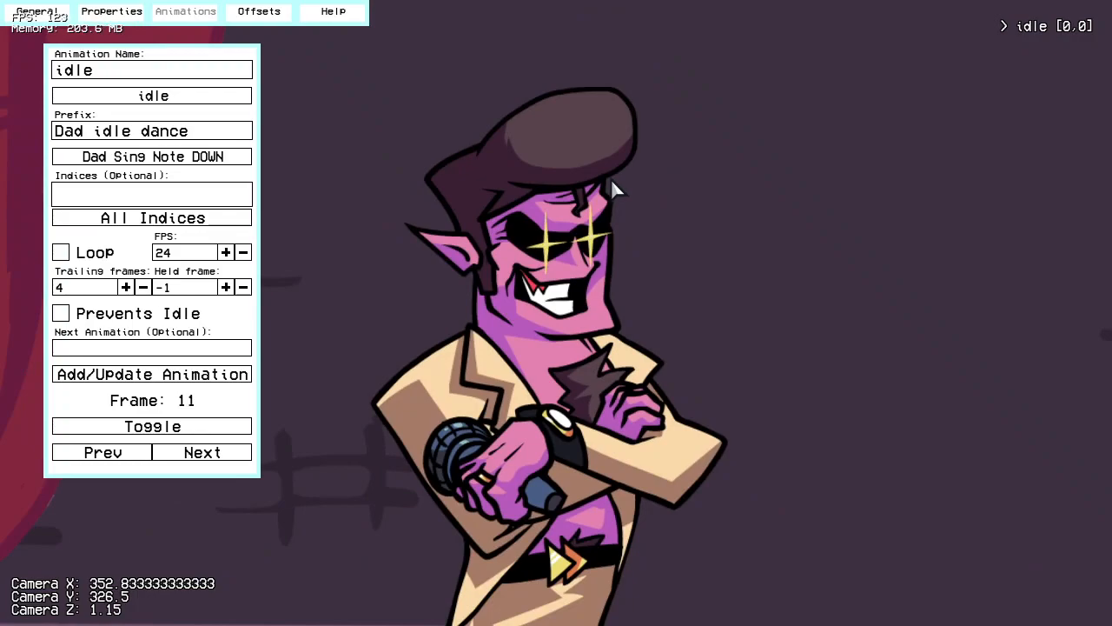
{"action": "scroll", "coordinate": [611, 180], "scroll_direction": "down", "scroll_amount": 3}
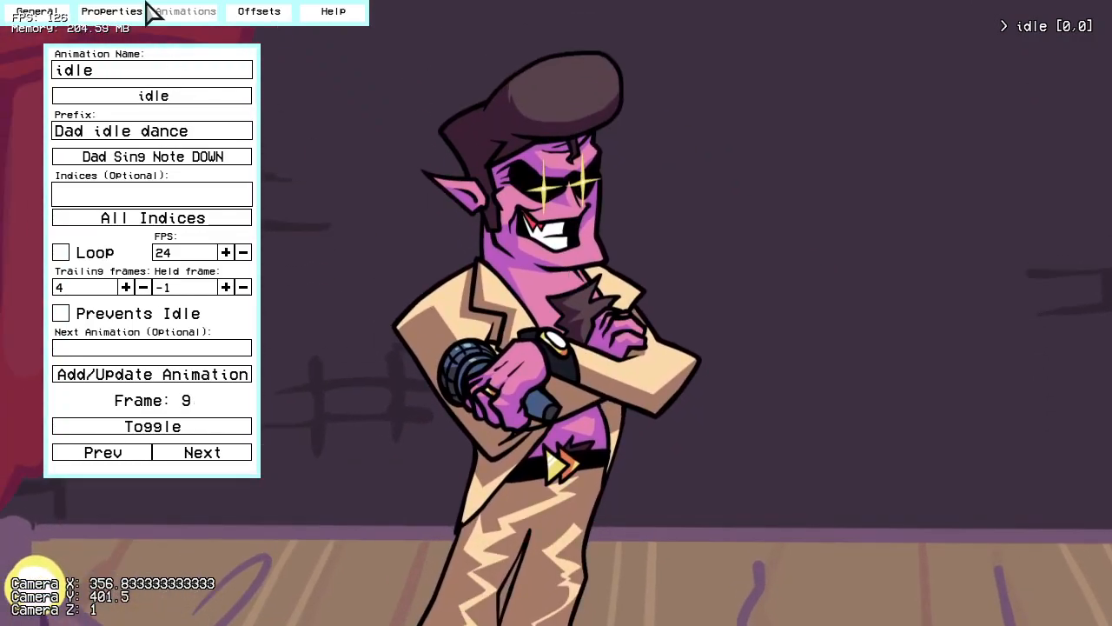
Step: Add a singLEFT animation for dad using the Dad Sing Note LEFT prefix
{"action": "left_click", "coordinate": [111, 11]}
{"action": "left_click", "coordinate": [186, 12]}
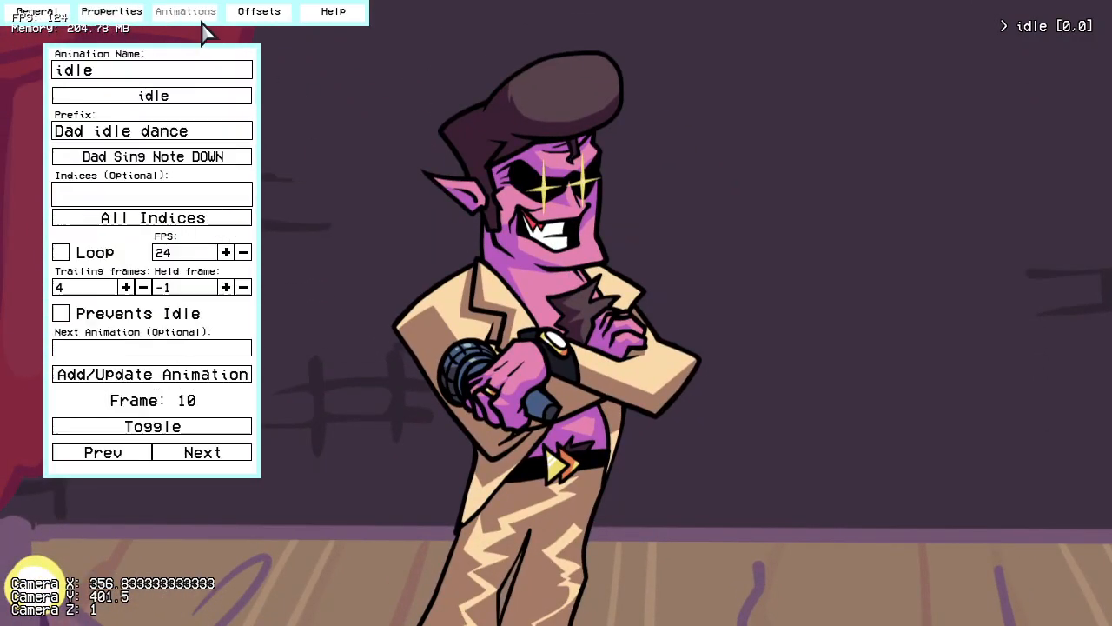
{"action": "left_click", "coordinate": [186, 98]}
{"action": "left_click", "coordinate": [114, 154]}
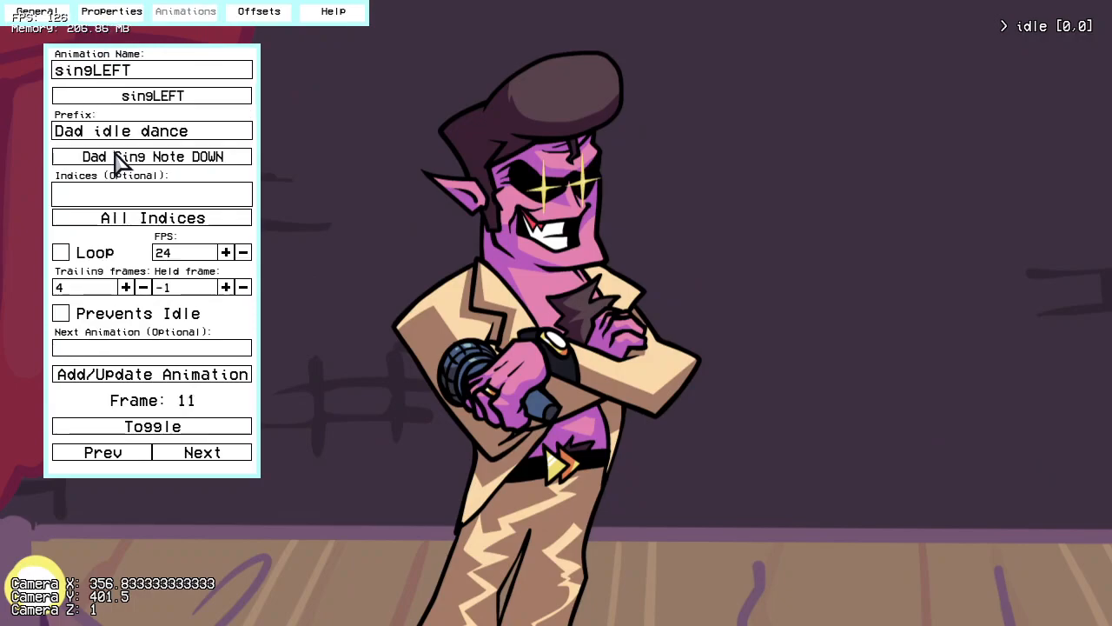
{"action": "left_click", "coordinate": [116, 158]}
{"action": "left_click", "coordinate": [248, 180]}
{"action": "left_click", "coordinate": [206, 377]}
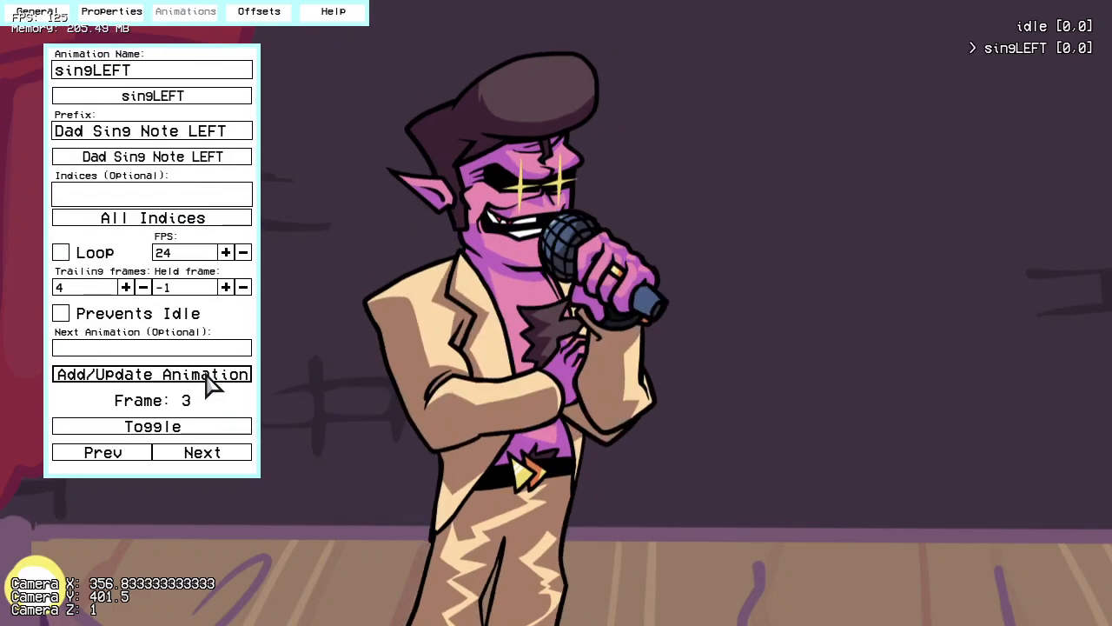
Step: Add a singDOWN animation for dad using the Dad Sing Note DOWN prefix
{"action": "left_click", "coordinate": [174, 97]}
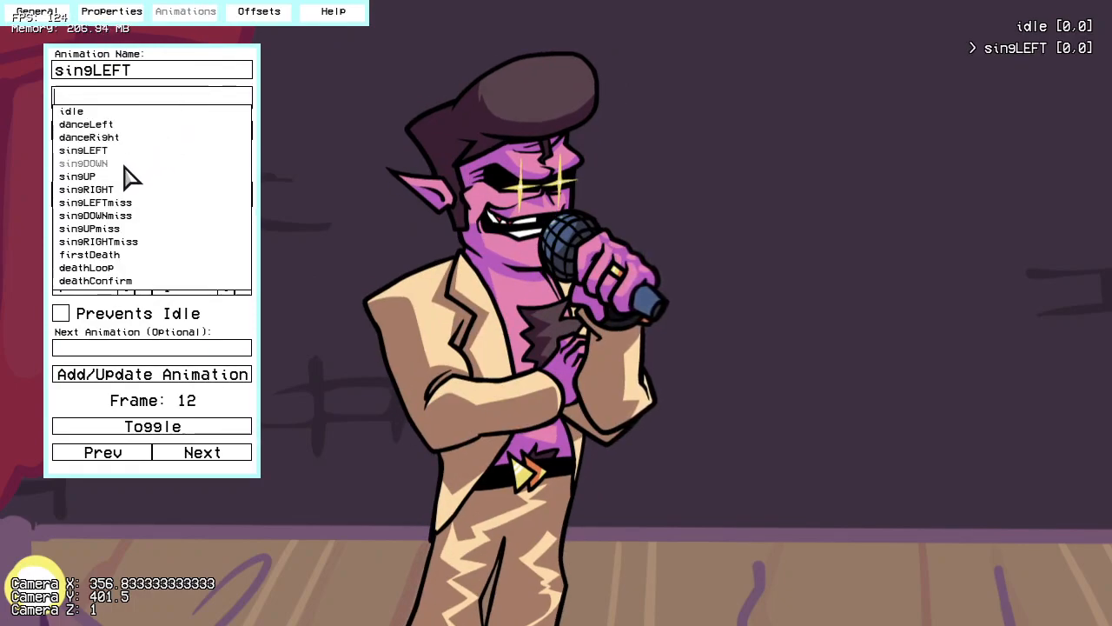
{"action": "left_click", "coordinate": [124, 165]}
{"action": "left_click", "coordinate": [227, 158]}
{"action": "left_click", "coordinate": [168, 172]}
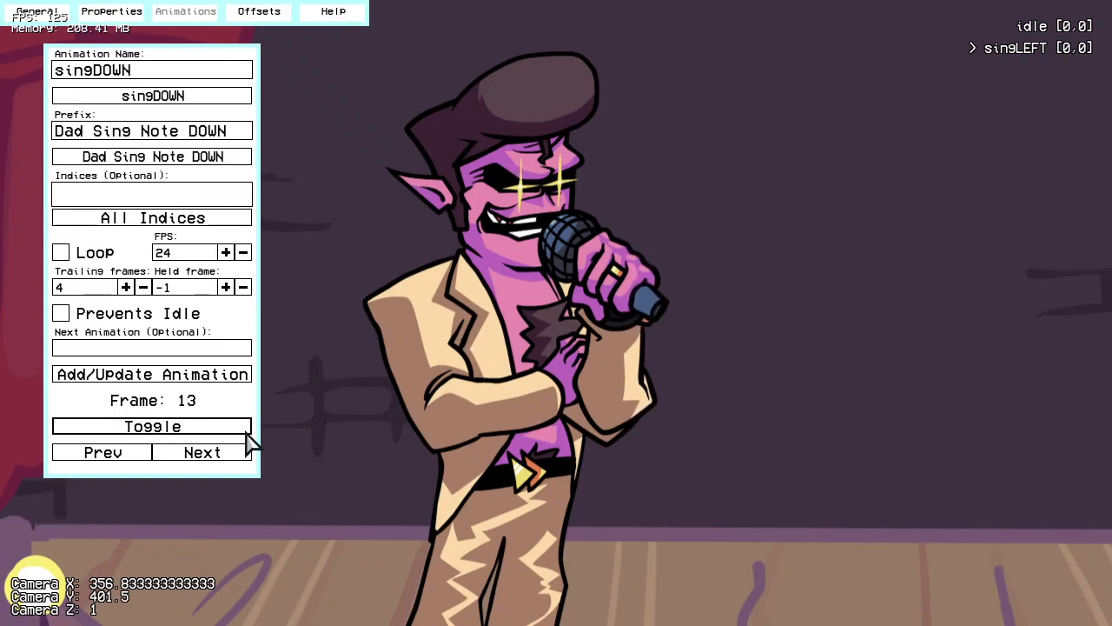
{"action": "left_click", "coordinate": [172, 378]}
Step: Add a singUP animation for dad using the Dad Sing Note UP prefix
{"action": "left_click", "coordinate": [166, 99]}
{"action": "left_click", "coordinate": [87, 177]}
{"action": "left_click", "coordinate": [174, 157]}
{"action": "left_click", "coordinate": [169, 211]}
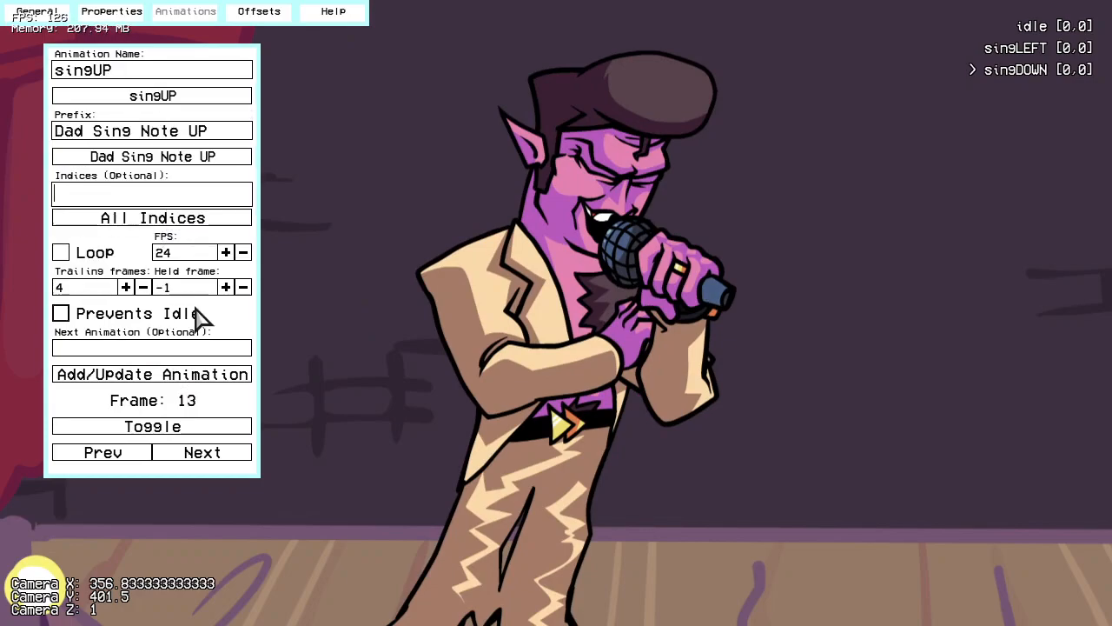
{"action": "left_click", "coordinate": [206, 376]}
Step: Add a singRIGHT animation for dad using the Dad Sing Note RIGHT prefix
{"action": "left_click", "coordinate": [217, 96]}
{"action": "left_click", "coordinate": [87, 189]}
{"action": "left_click", "coordinate": [217, 158]}
{"action": "left_click", "coordinate": [113, 191]}
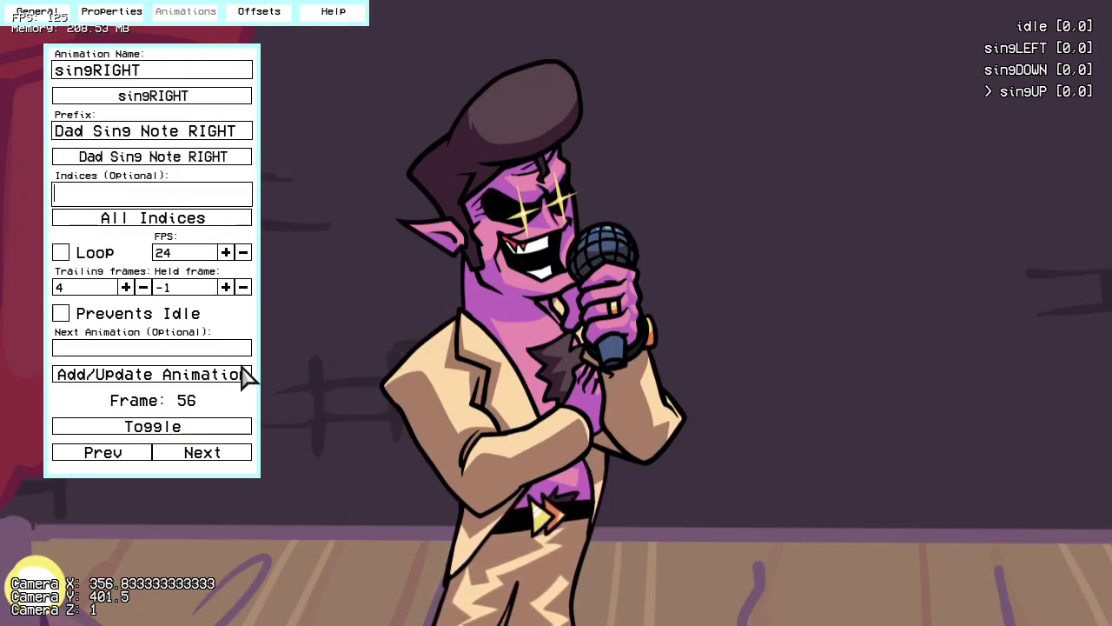
{"action": "left_click", "coordinate": [239, 374]}
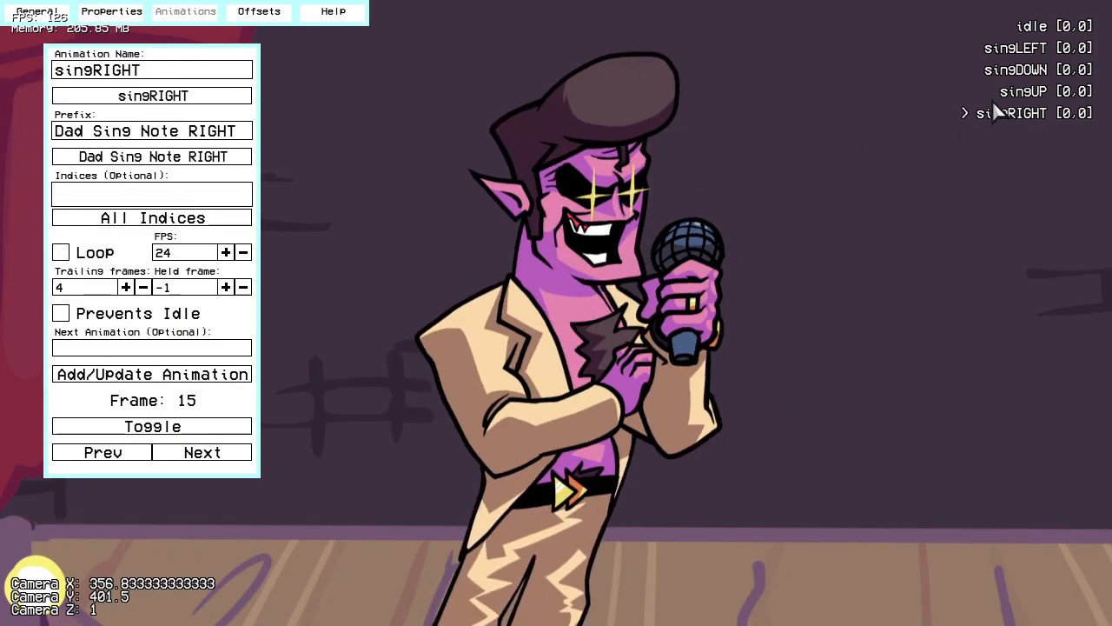
Step: Play idle followed by singLEFT, and enable the animation ghost to compare the two poses
{"action": "left_click", "coordinate": [1043, 29]}
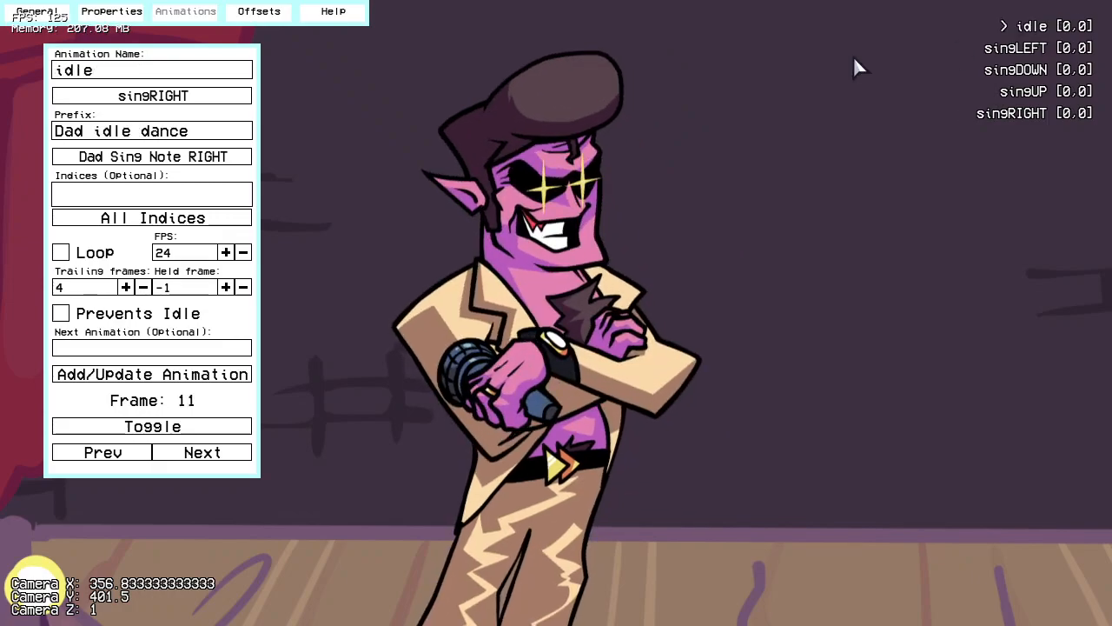
{"action": "left_click", "coordinate": [1043, 50]}
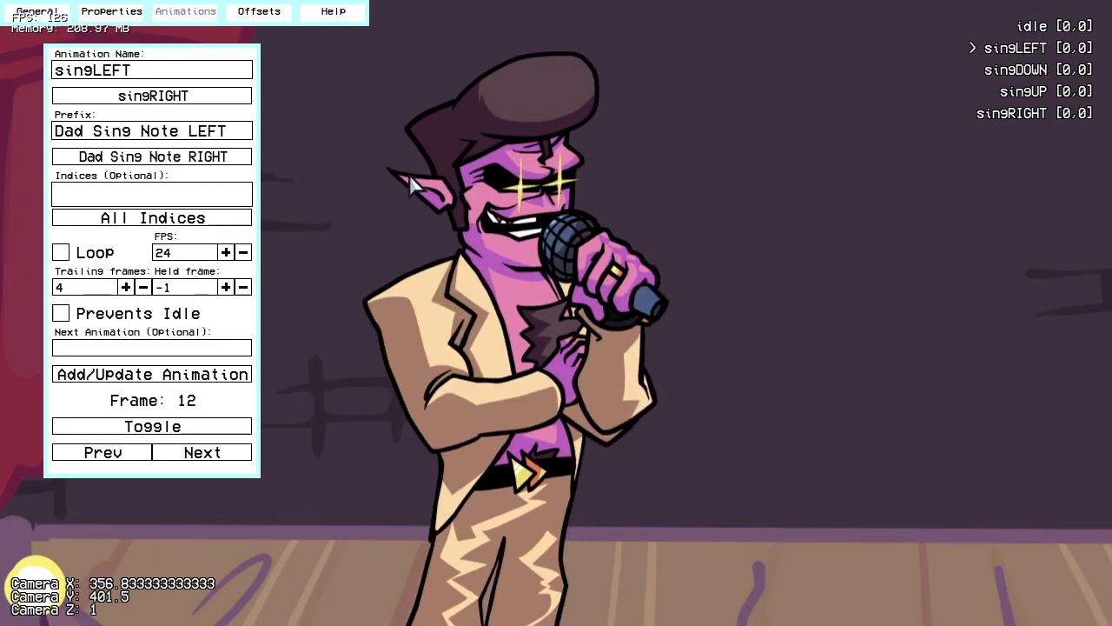
{"action": "key", "text": "k"}
{"action": "key", "text": "j"}
{"action": "key", "text": "l"}
{"action": "key", "text": "i"}
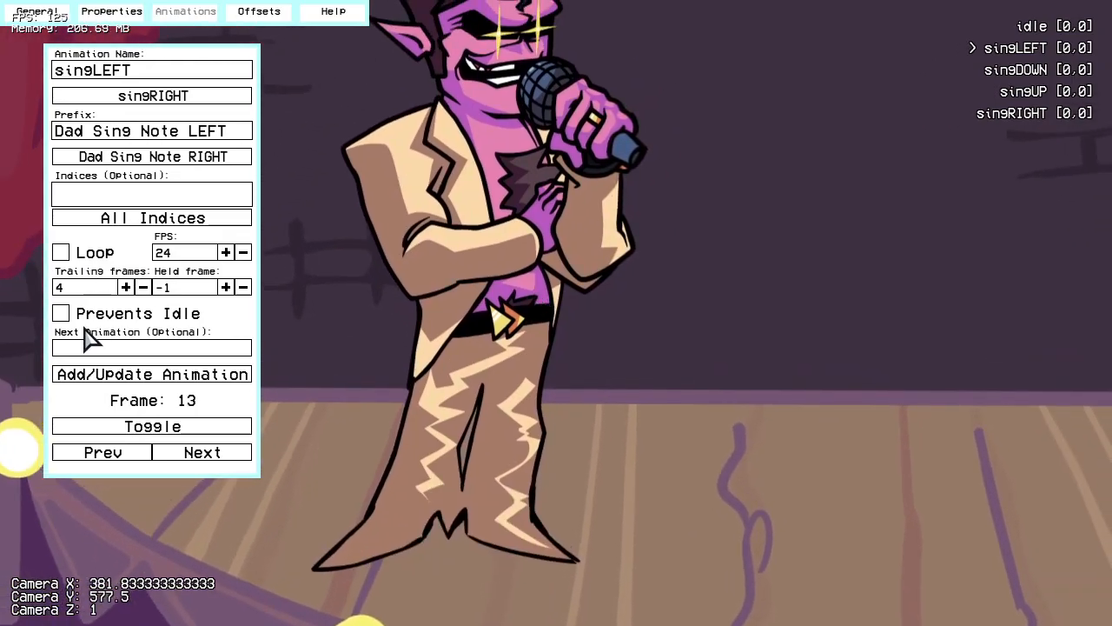
{"action": "left_click", "coordinate": [113, 11]}
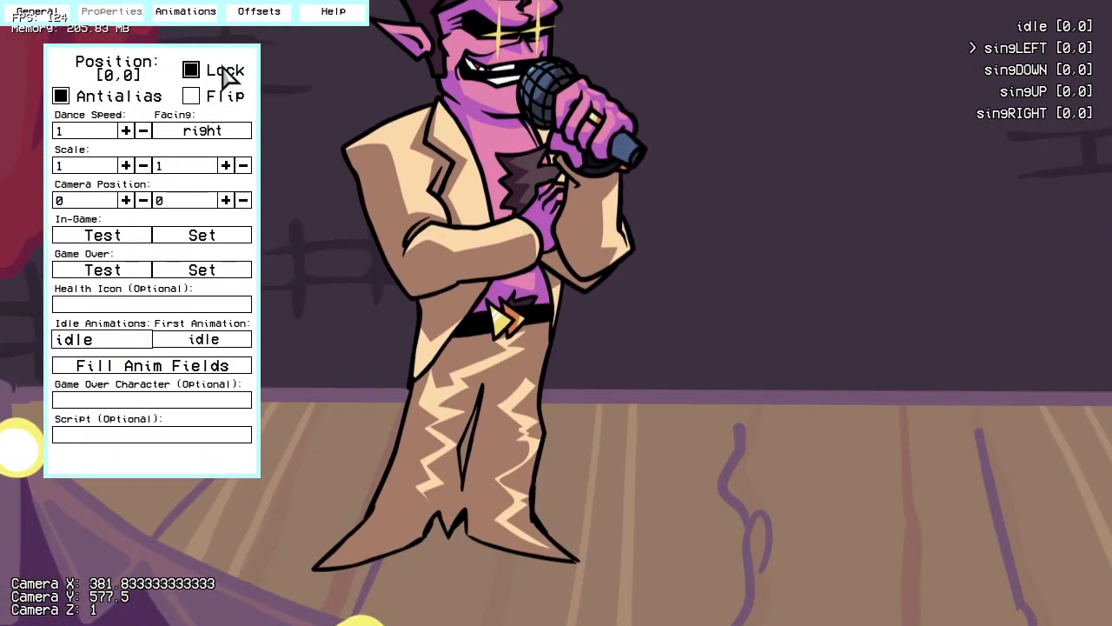
{"action": "left_click", "coordinate": [46, 12]}
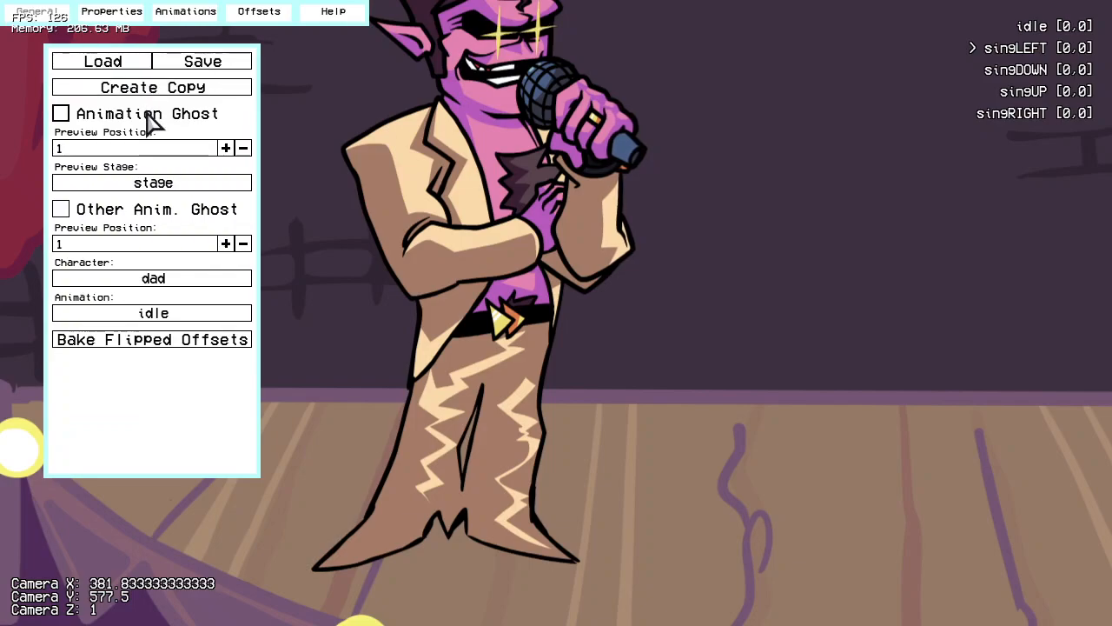
{"action": "left_click", "coordinate": [148, 118]}
Step: Unlock dad's position and align singLEFT's feet with the idle ghost at an offset of -7, 9
{"action": "left_click", "coordinate": [102, 12]}
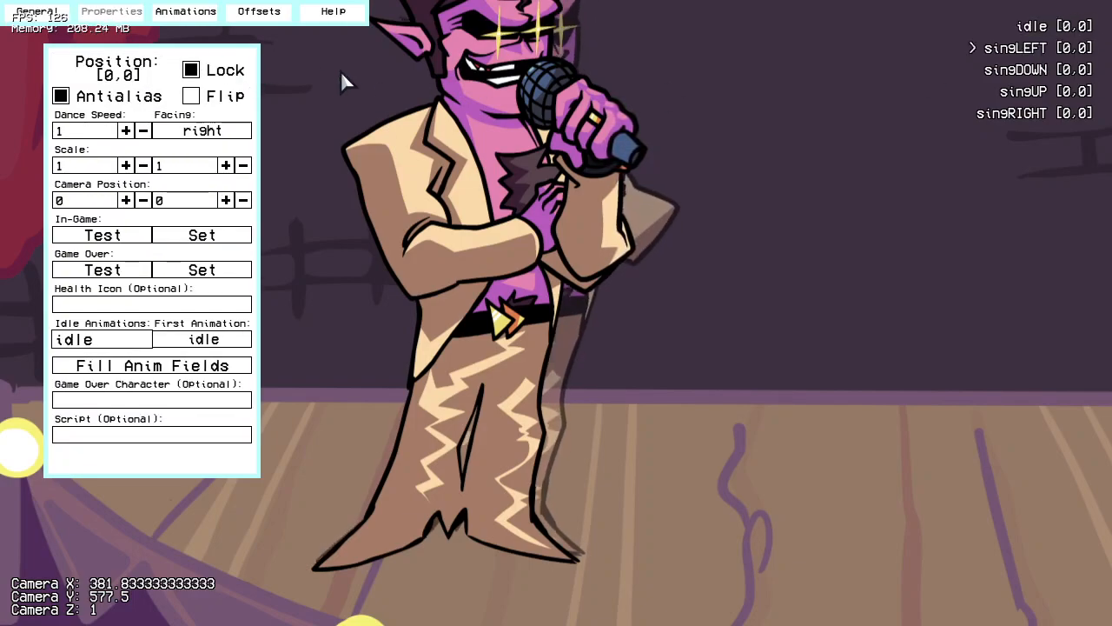
{"action": "left_click", "coordinate": [191, 70]}
{"action": "left_click_drag", "start_coordinate": [450, 148], "coordinate": [504, 248]}
{"action": "scroll", "coordinate": [440, 316], "scroll_direction": "up", "scroll_amount": 13}
{"action": "left_click_drag", "start_coordinate": [674, 157], "coordinate": [433, 421]}
{"action": "key", "text": "Right"}
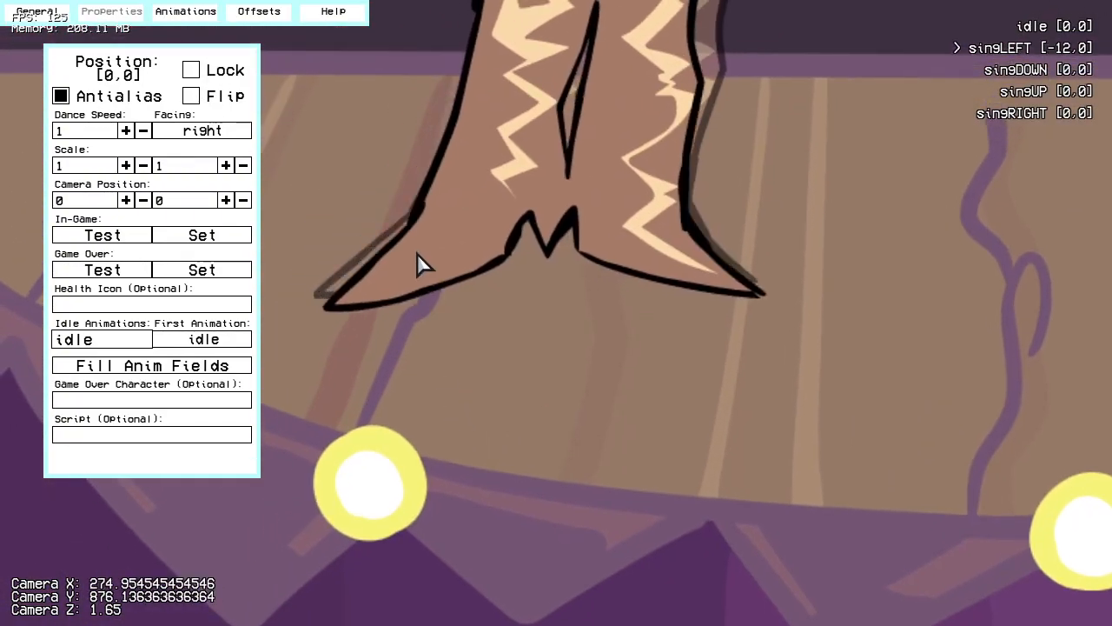
{"action": "left_click_drag", "start_coordinate": [417, 253], "coordinate": [407, 239]}
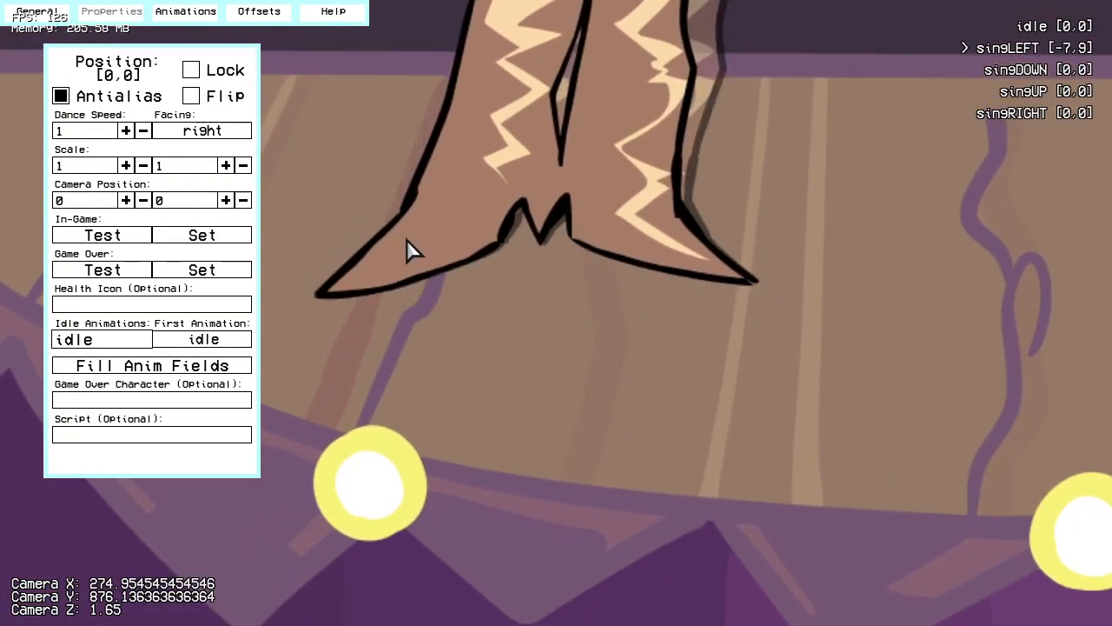
Step: Align the feet with the idle ghost, offsetting singDOWN to 0, -54 and singUP to -10, 64
{"action": "left_click", "coordinate": [1081, 70]}
{"action": "left_click_drag", "start_coordinate": [544, 266], "coordinate": [539, 200]}
{"action": "left_click", "coordinate": [1046, 92]}
{"action": "left_click_drag", "start_coordinate": [448, 261], "coordinate": [501, 193]}
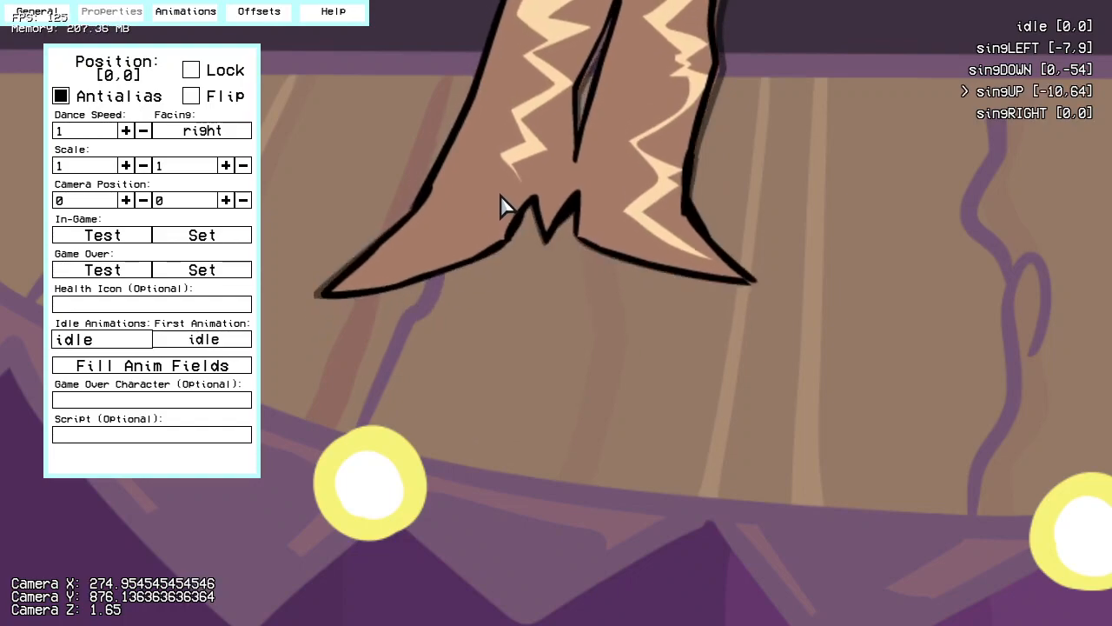
Step: Align singRIGHT's feet with the idle ghost at an offset of -8, 31, and lock dad's position again
{"action": "left_click", "coordinate": [1071, 113]}
{"action": "left_click_drag", "start_coordinate": [536, 278], "coordinate": [547, 225]}
{"action": "left_click", "coordinate": [191, 70]}
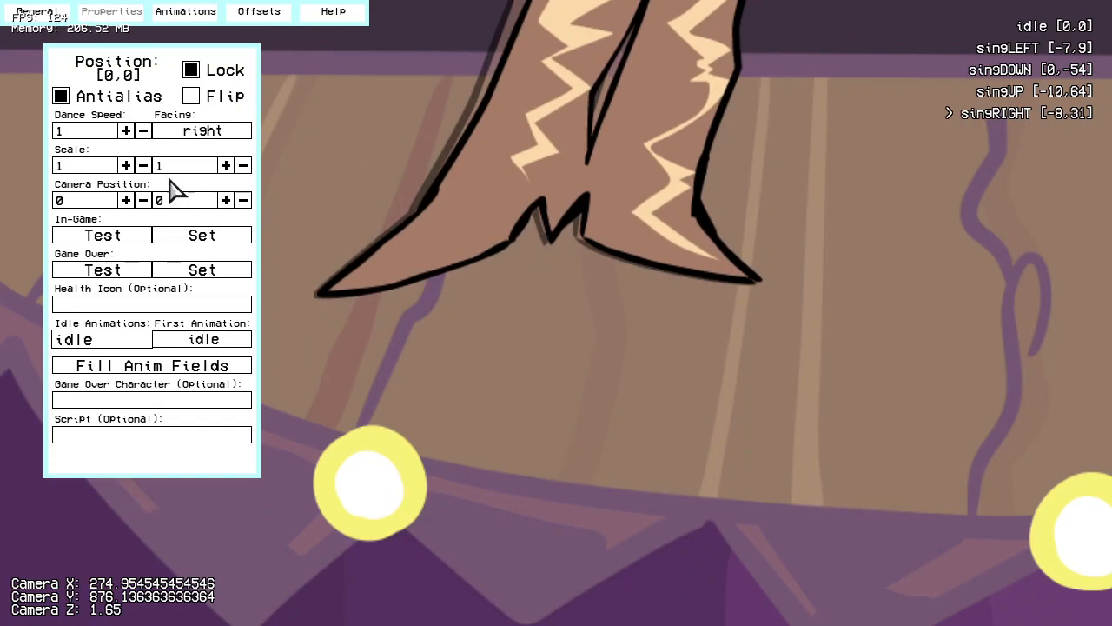
Step: Set dad's in-game camera position to 150, -100 and test it
{"action": "scroll", "coordinate": [510, 509], "scroll_direction": "down", "scroll_amount": 5}
{"action": "left_click", "coordinate": [119, 240]}
{"action": "scroll", "coordinate": [663, 112], "scroll_direction": "up", "scroll_amount": 2}
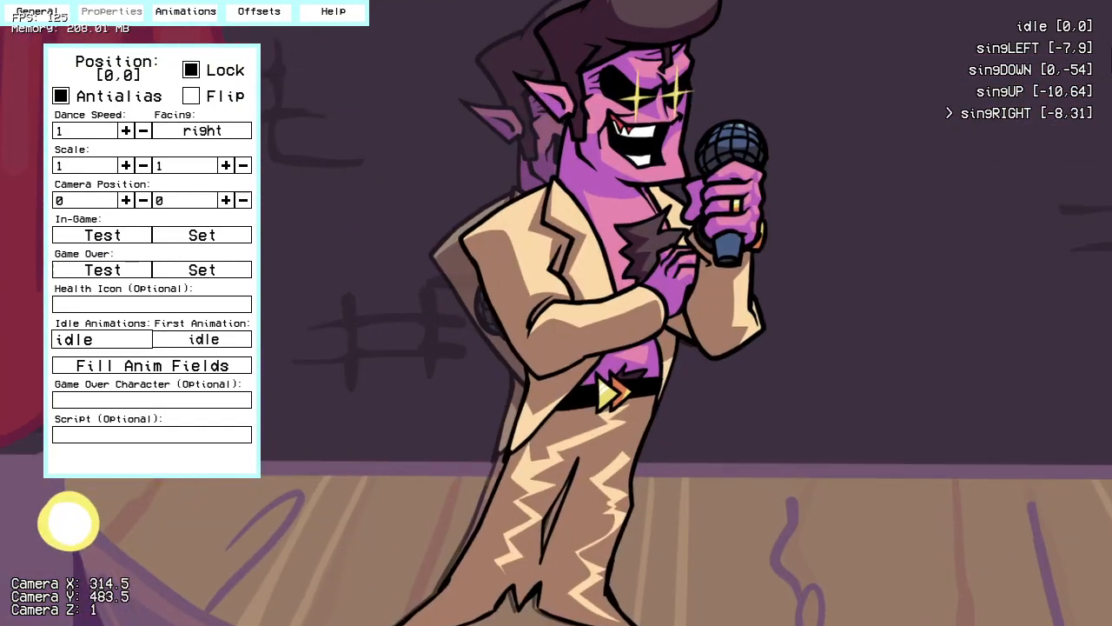
{"action": "left_click", "coordinate": [1034, 27]}
{"action": "right_click_drag", "start_coordinate": [351, 375], "coordinate": [500, 298]}
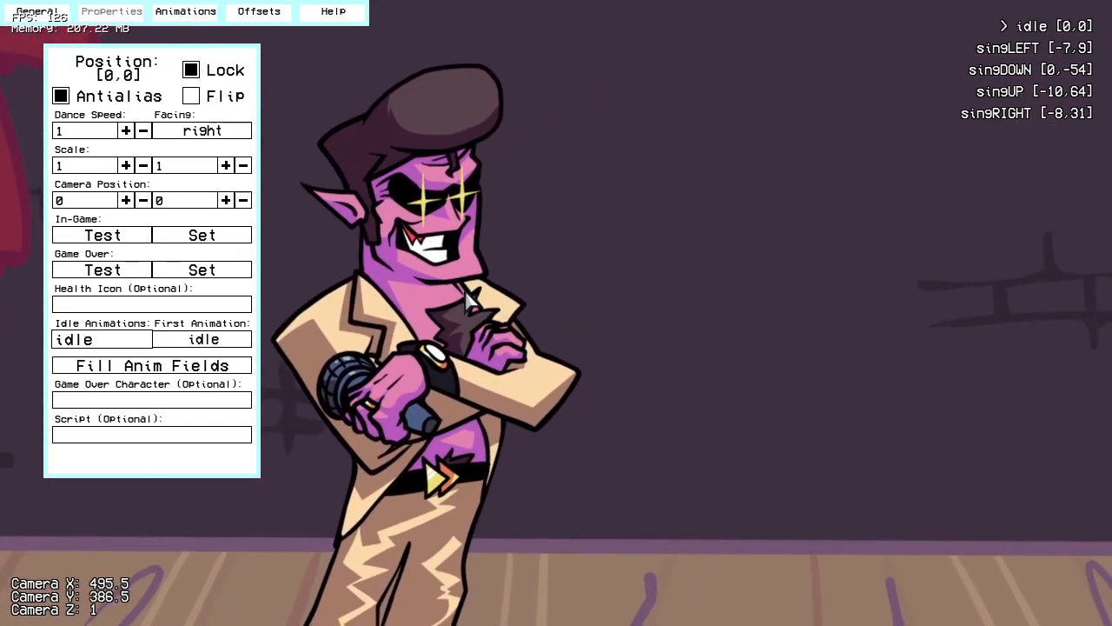
{"action": "left_click", "coordinate": [218, 237]}
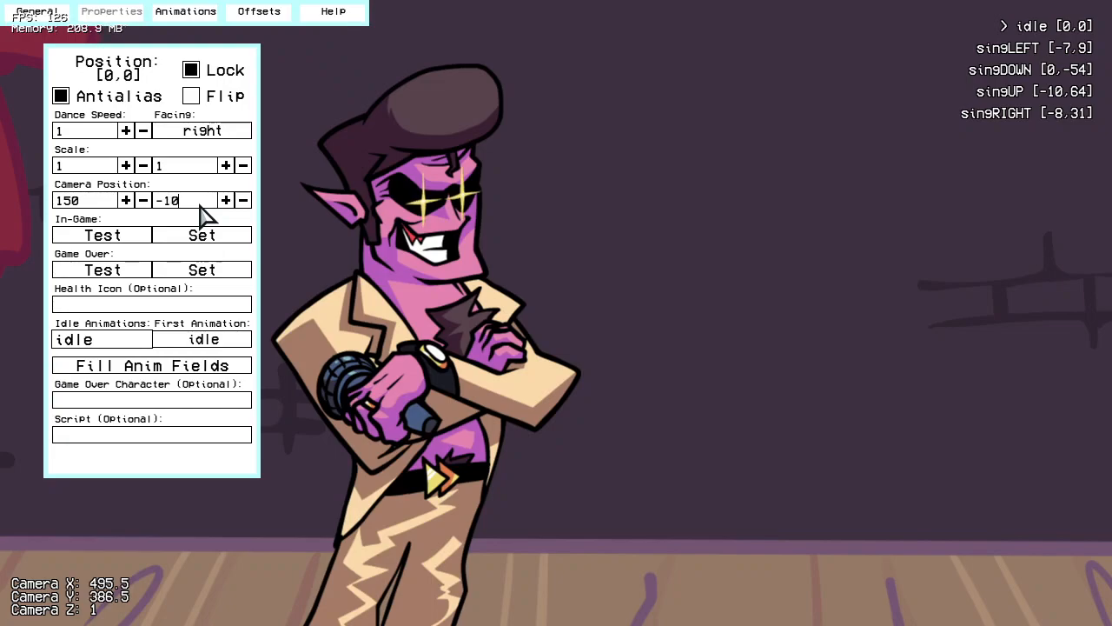
{"action": "left_click", "coordinate": [129, 236]}
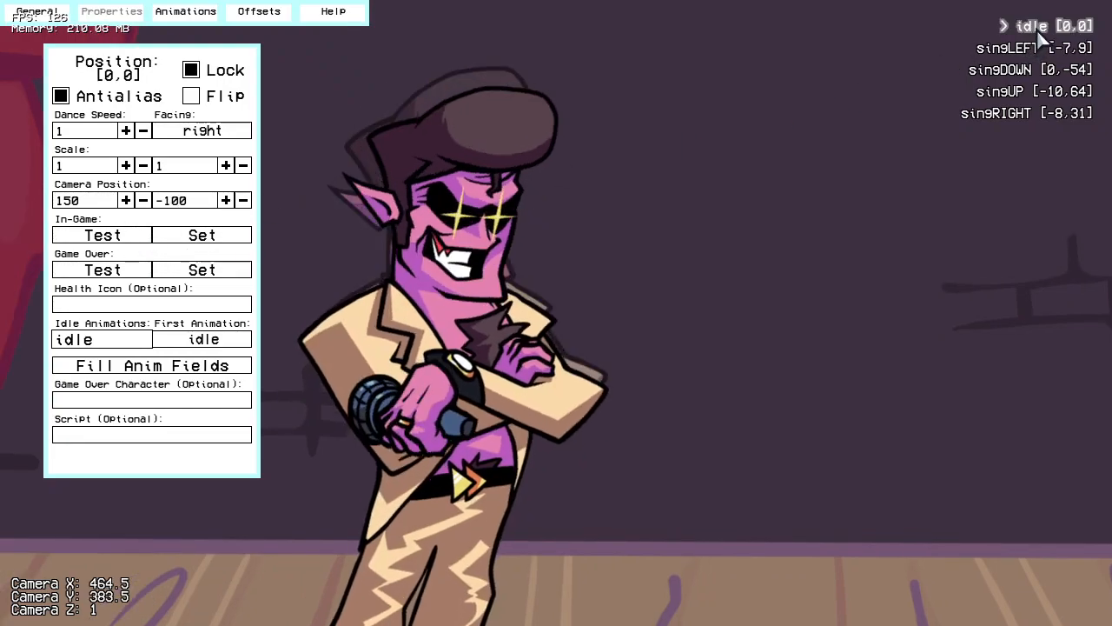
Step: Save the character as dad in the bsideRedux folder under the mod's data/characters
{"action": "left_click", "coordinate": [50, 19]}
{"action": "left_click", "coordinate": [237, 63]}
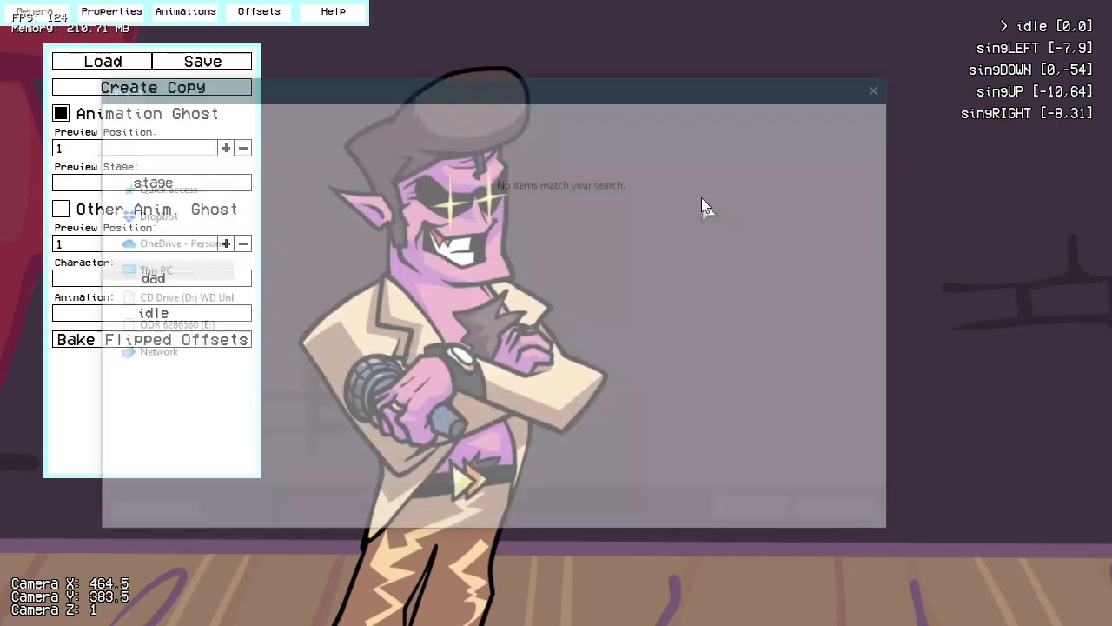
{"action": "left_click", "coordinate": [366, 122]}
{"action": "double_click", "coordinate": [318, 198]}
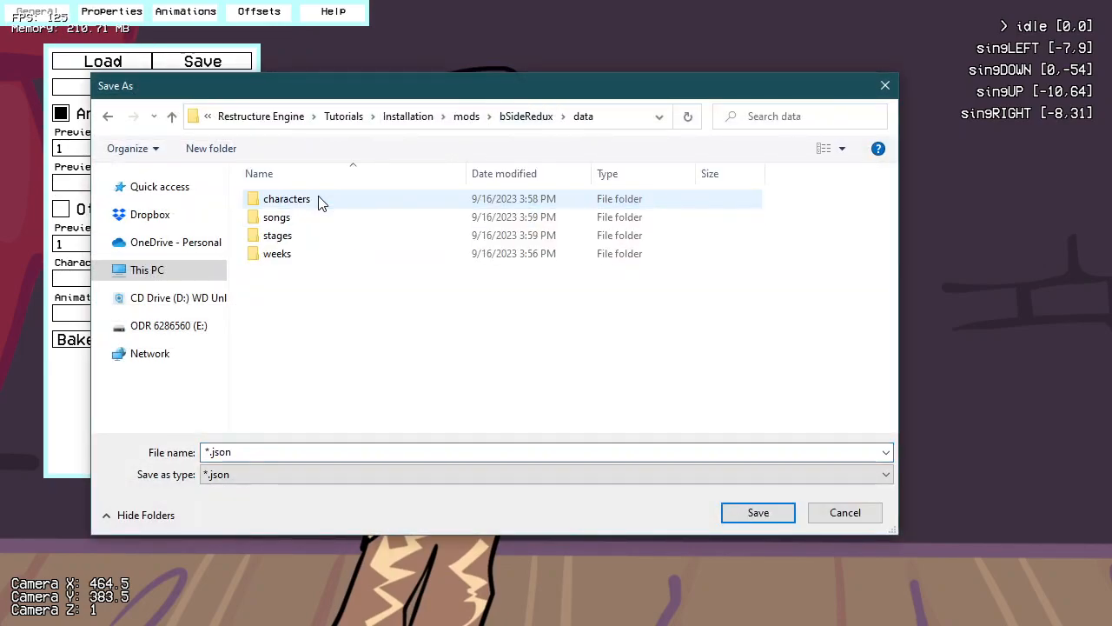
{"action": "double_click", "coordinate": [318, 198]}
{"action": "double_click", "coordinate": [318, 198]}
{"action": "left_click", "coordinate": [281, 450]}
{"action": "type", "text": "dad"}
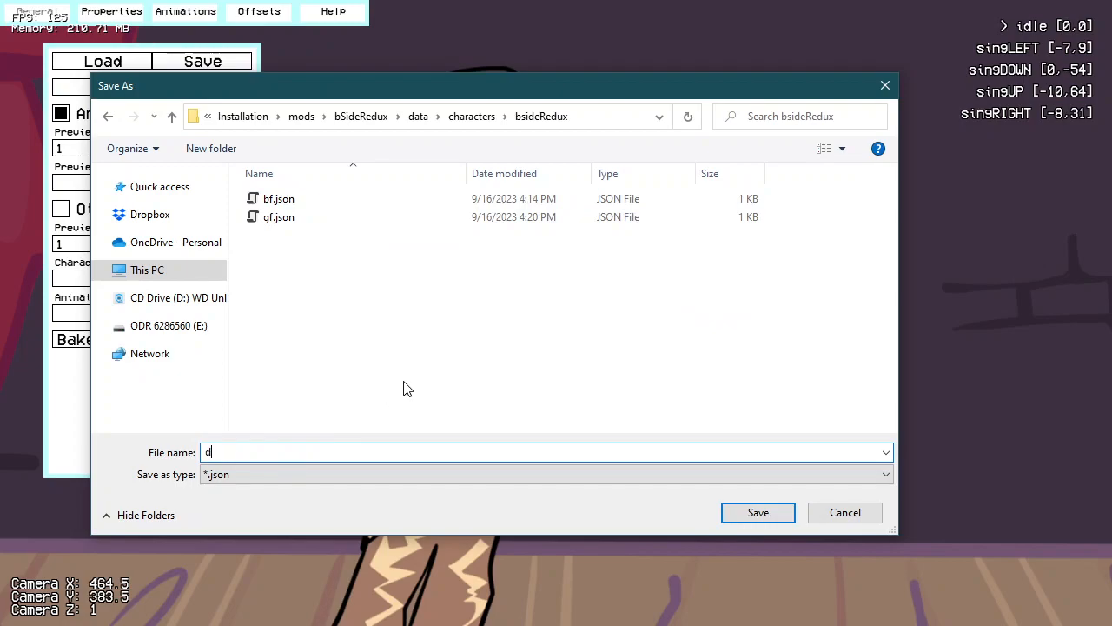
{"action": "left_click", "coordinate": [756, 513]}
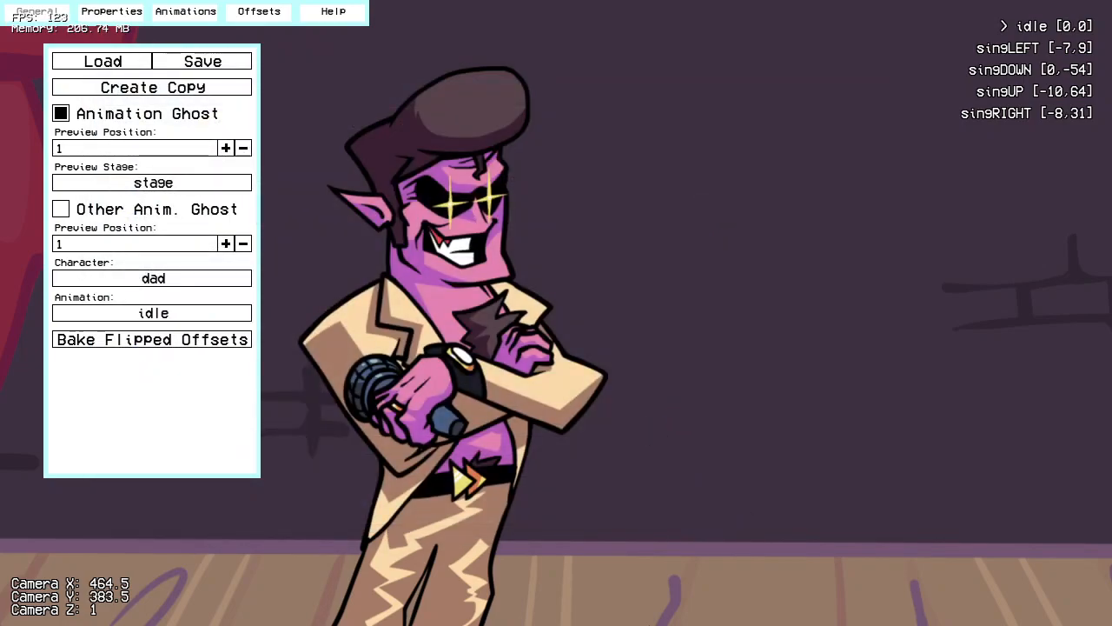
Step: Leave the character editor and create a new stage from the curtain image in the mod's images/bsideRedux/stages/stage folder
{"action": "key", "text": "Escape"}
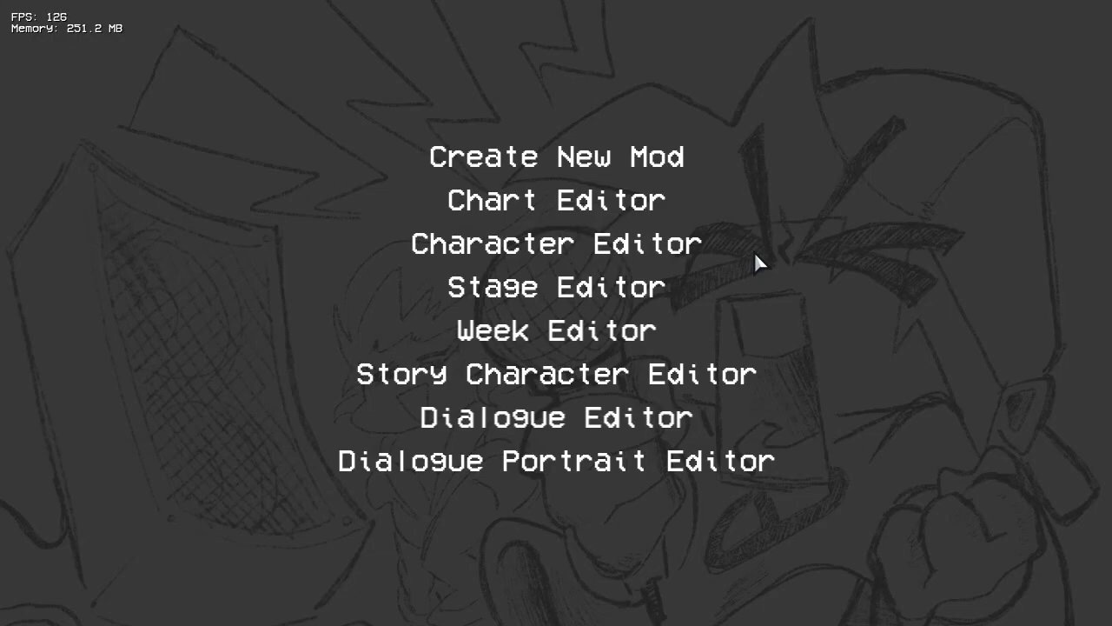
{"action": "left_click", "coordinate": [552, 290]}
{"action": "left_click", "coordinate": [609, 290]}
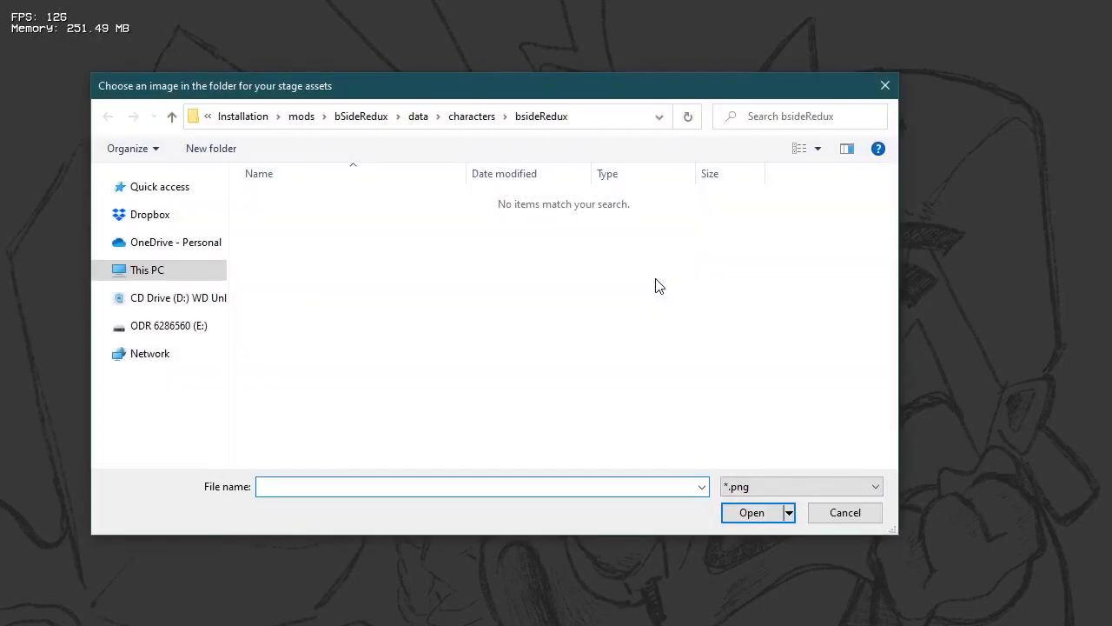
{"action": "left_click", "coordinate": [364, 123]}
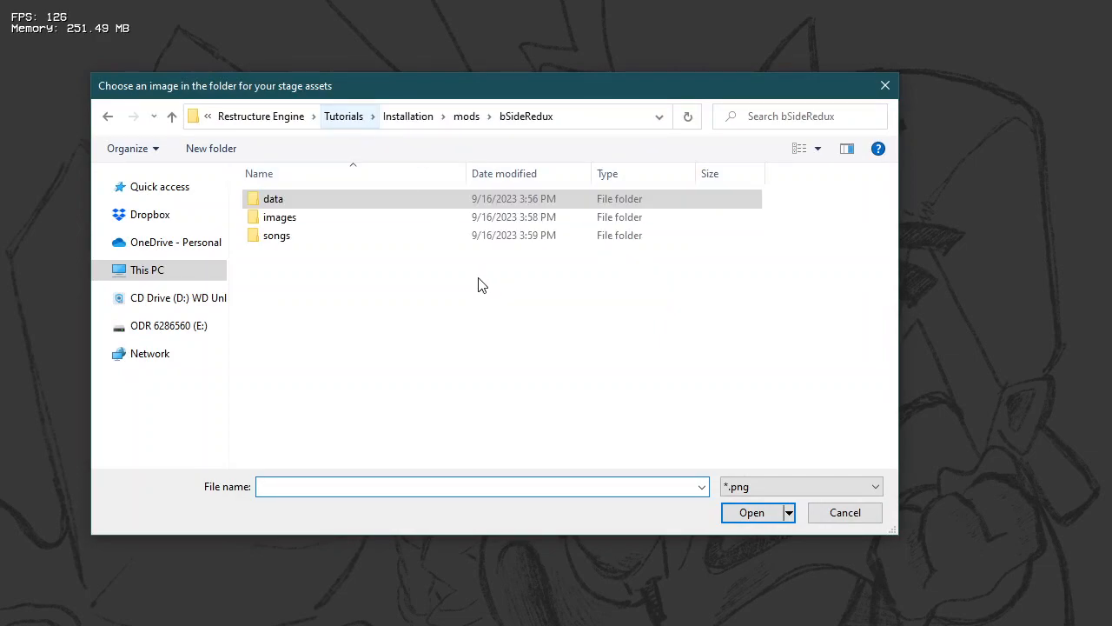
{"action": "double_click", "coordinate": [321, 218]}
{"action": "left_click", "coordinate": [330, 205]}
{"action": "double_click", "coordinate": [330, 206]}
{"action": "double_click", "coordinate": [350, 238]}
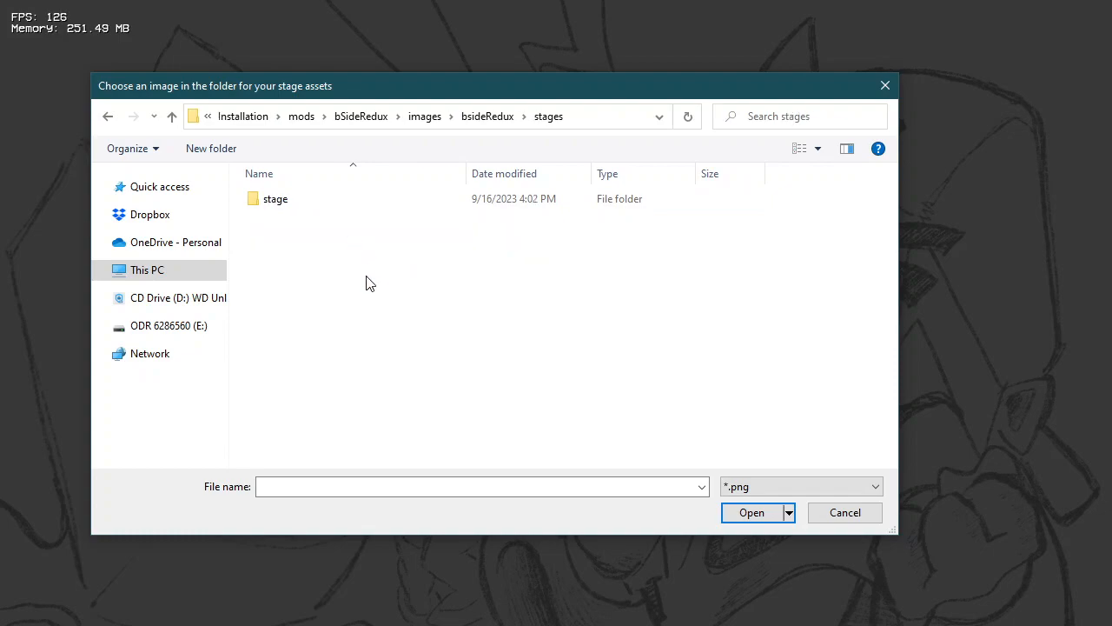
{"action": "double_click", "coordinate": [296, 201]}
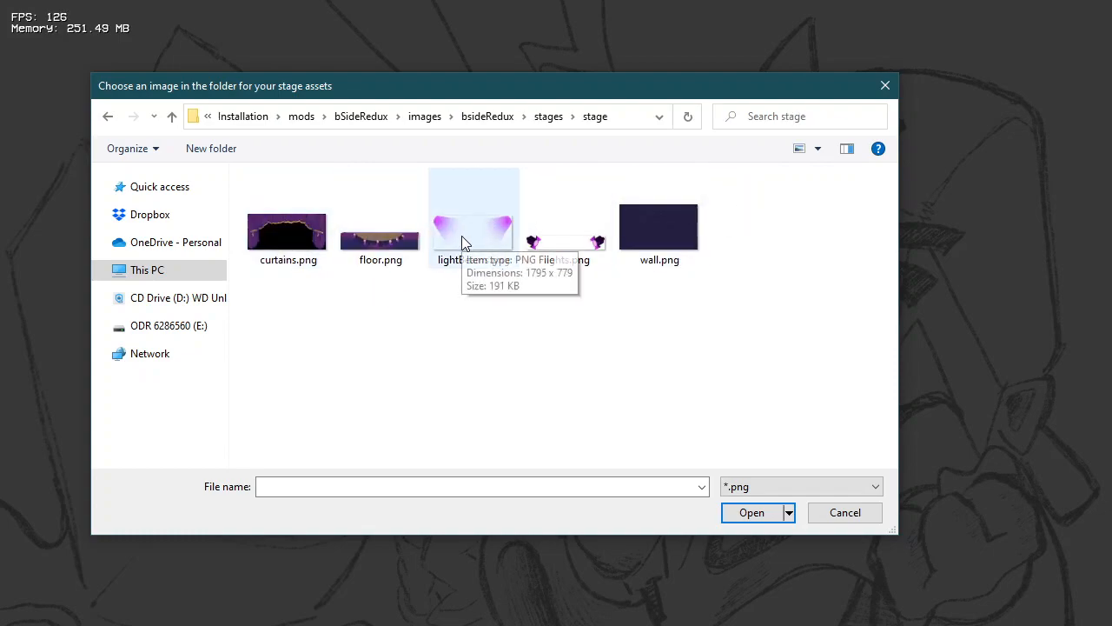
{"action": "double_click", "coordinate": [278, 229]}
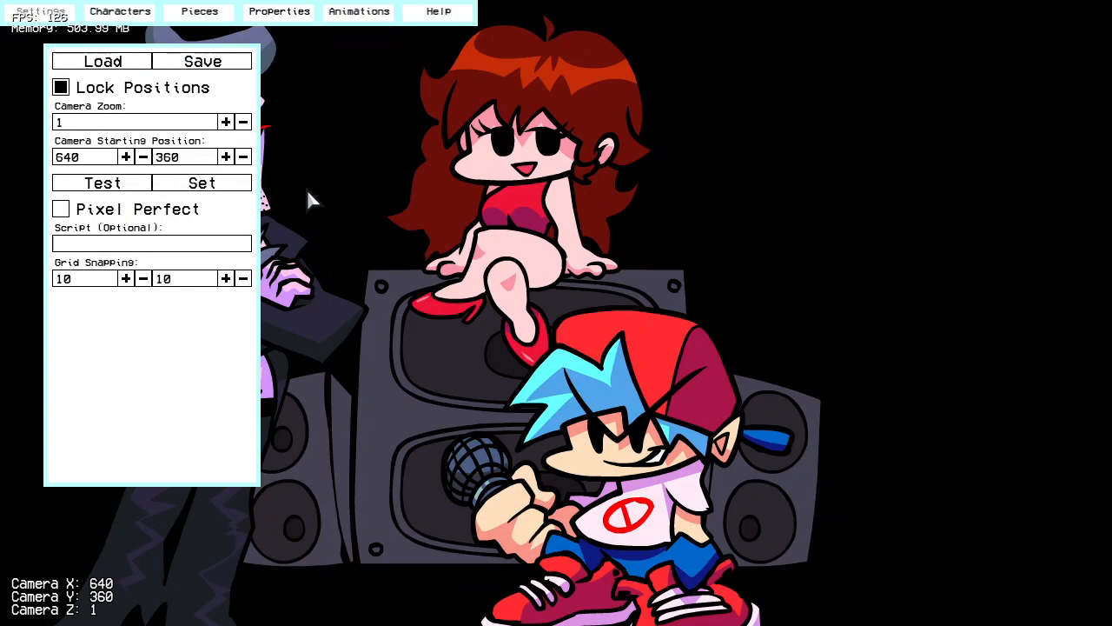
Step: Test the stage's camera starting position and set the camera zoom to 0.8
{"action": "right_click_drag", "start_coordinate": [598, 308], "coordinate": [334, 164]}
{"action": "left_click", "coordinate": [109, 186]}
{"action": "left_click", "coordinate": [243, 123]}
{"action": "left_click", "coordinate": [243, 122]}
{"action": "left_click", "coordinate": [243, 122]}
{"action": "left_click", "coordinate": [243, 122]}
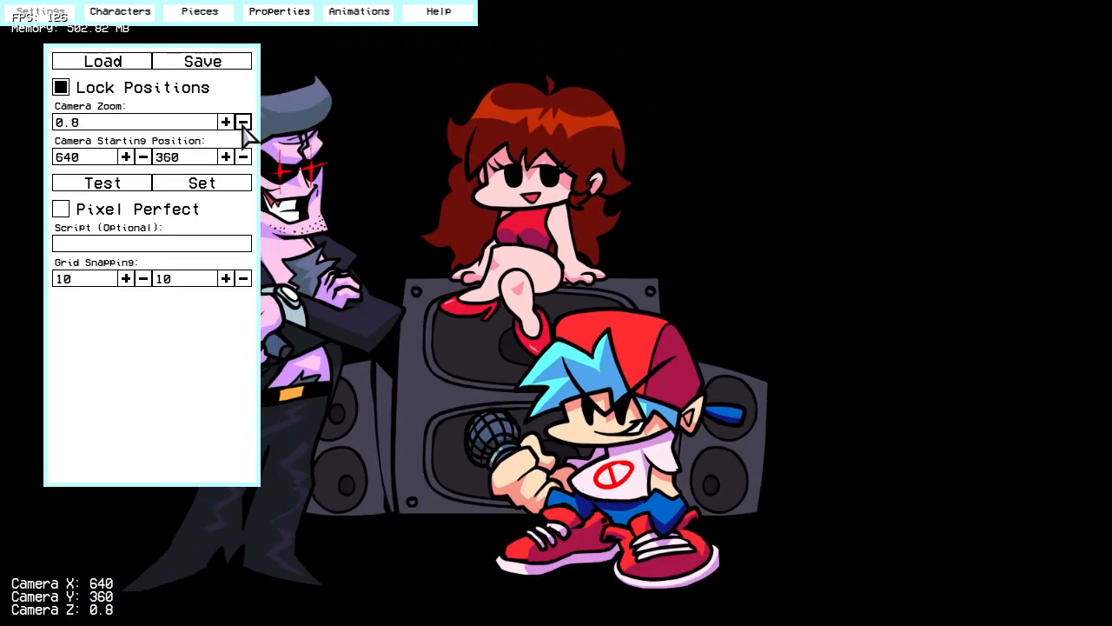
{"action": "left_click", "coordinate": [243, 122]}
{"action": "left_click", "coordinate": [243, 122]}
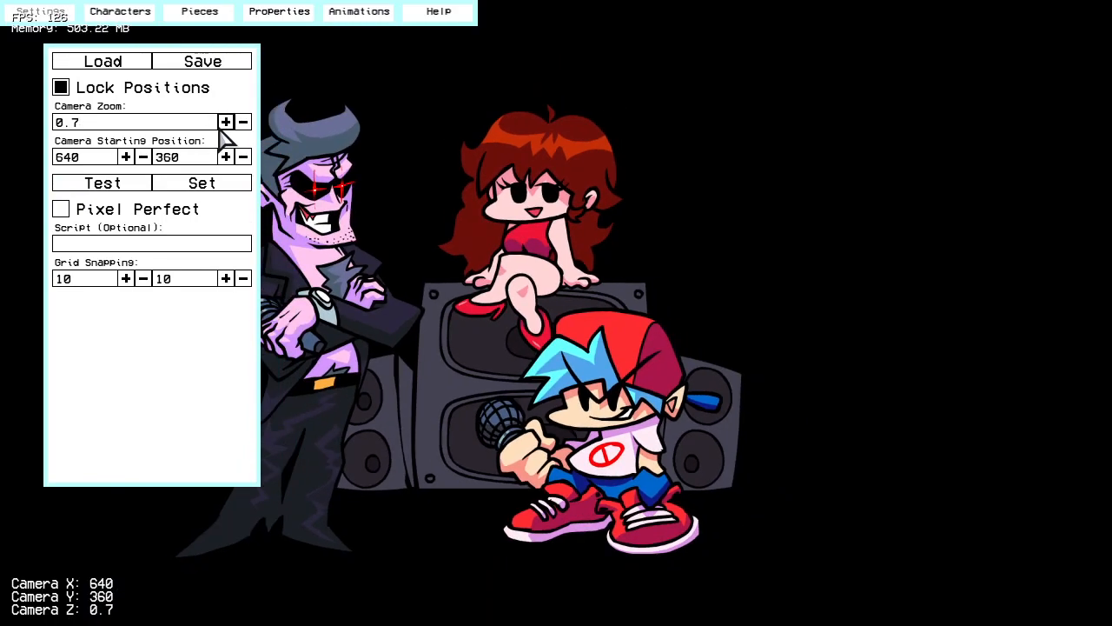
{"action": "left_click", "coordinate": [226, 122]}
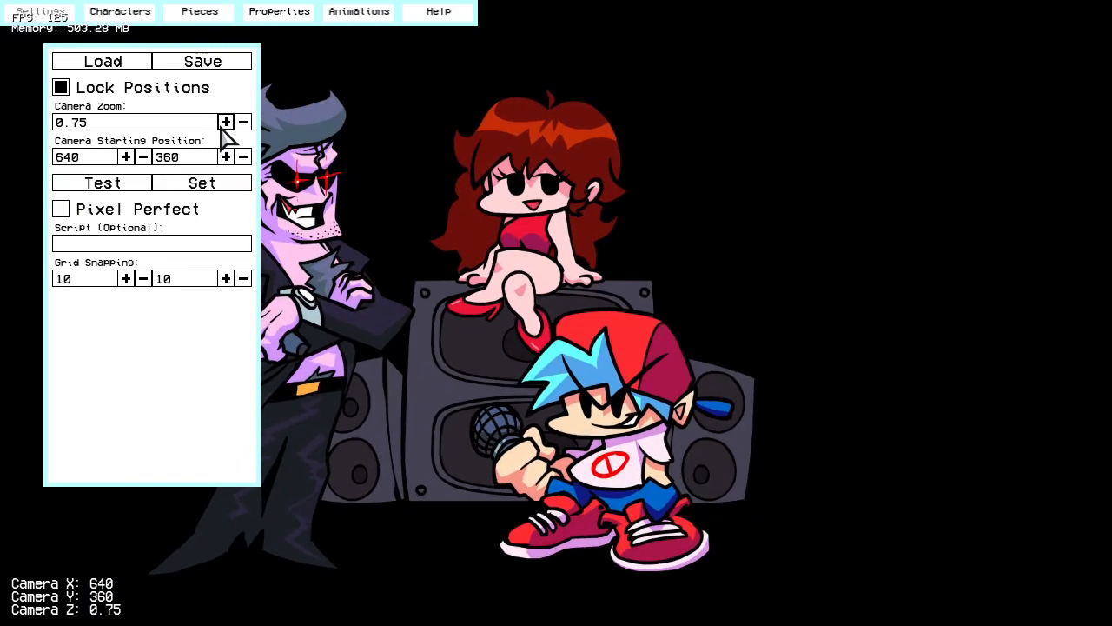
{"action": "left_click", "coordinate": [226, 122]}
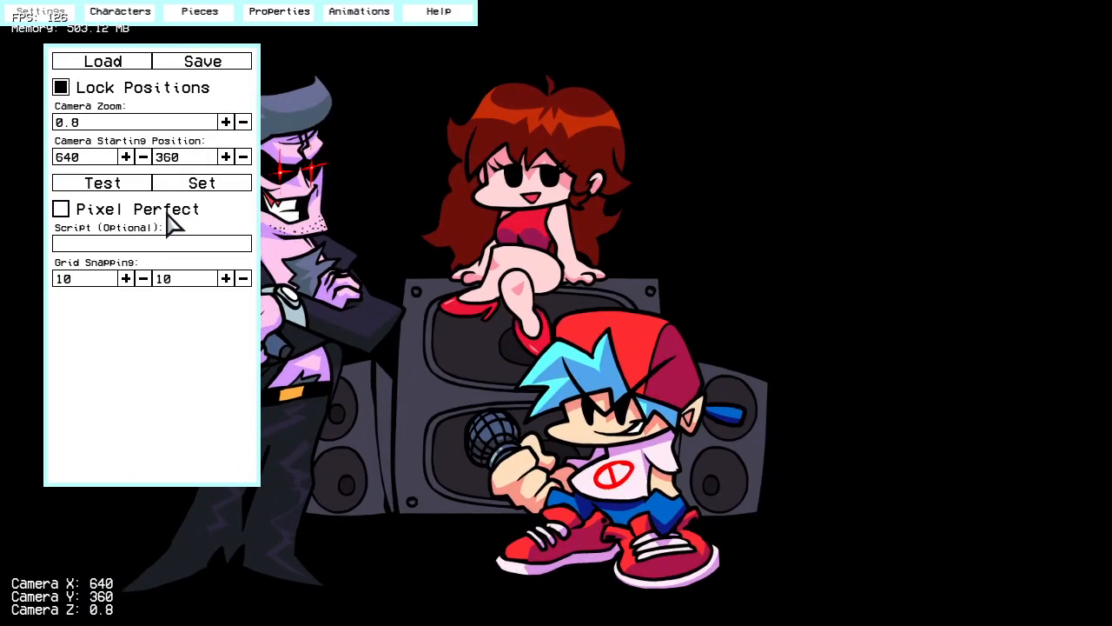
{"action": "left_click_drag", "start_coordinate": [572, 279], "coordinate": [621, 340]}
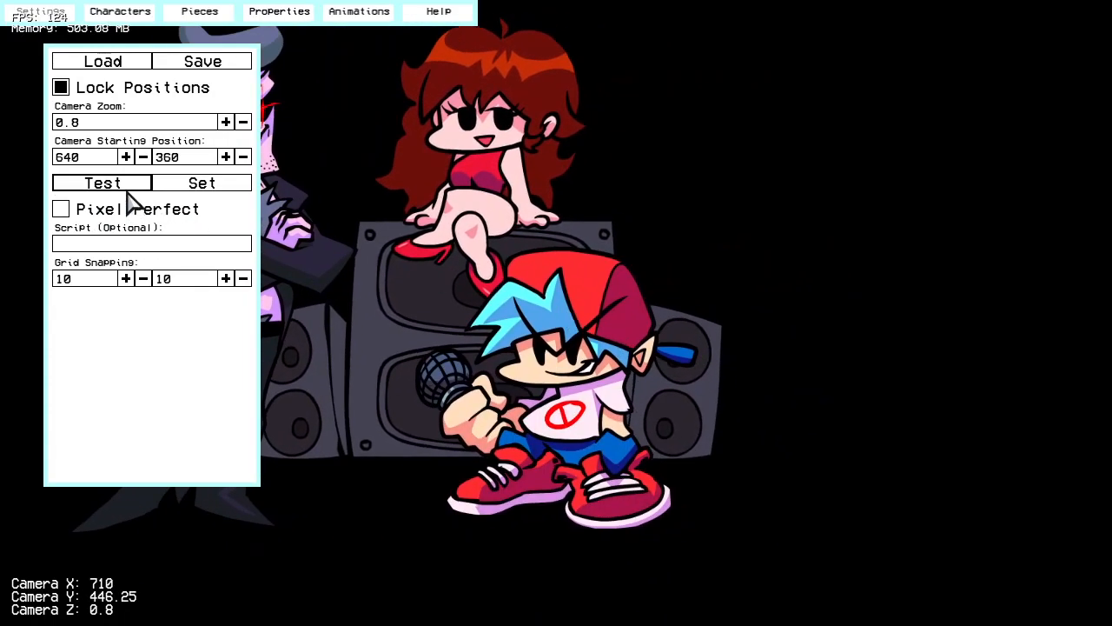
Step: Test the camera starting position and try the Pixel Perfect option on a close-up of the characters
{"action": "left_click", "coordinate": [127, 188]}
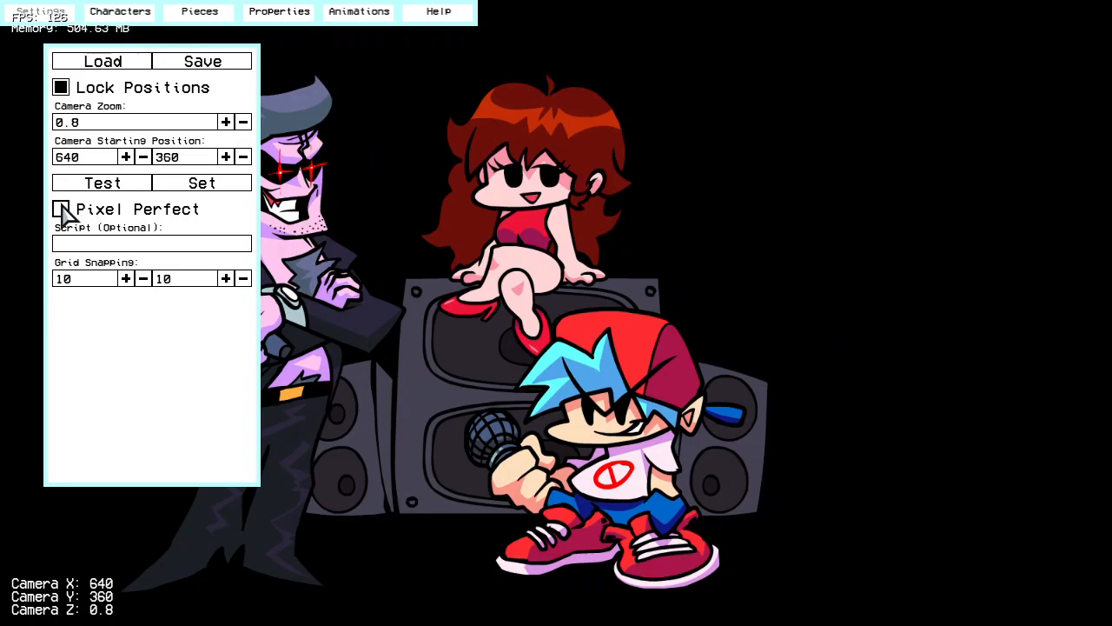
{"action": "scroll", "coordinate": [574, 404], "scroll_direction": "up", "scroll_amount": 10}
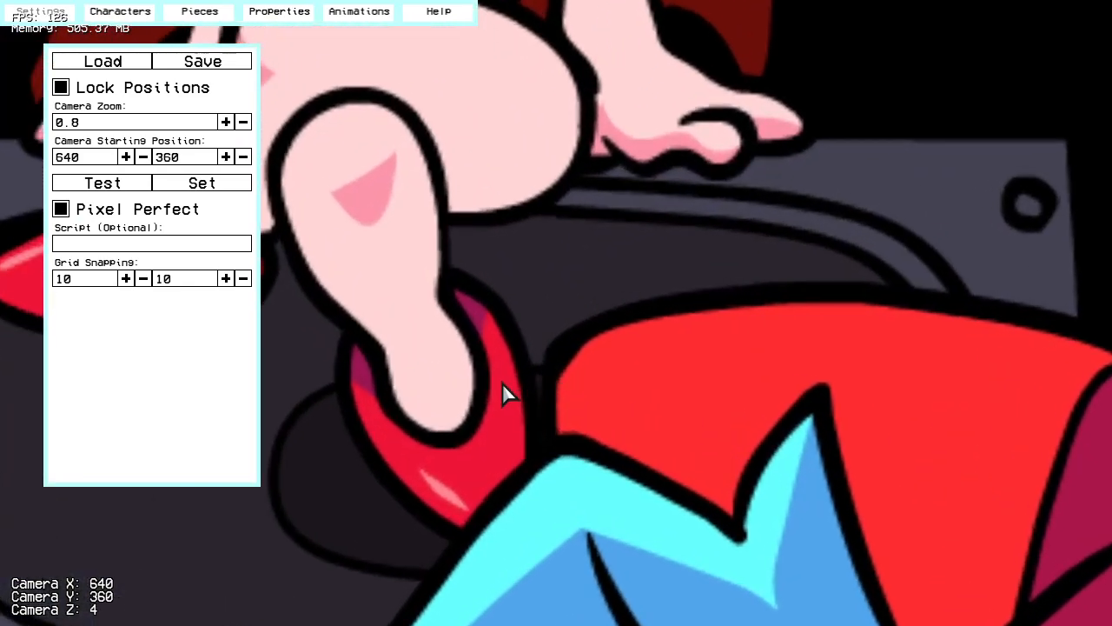
{"action": "left_click_drag", "start_coordinate": [502, 383], "coordinate": [623, 350]}
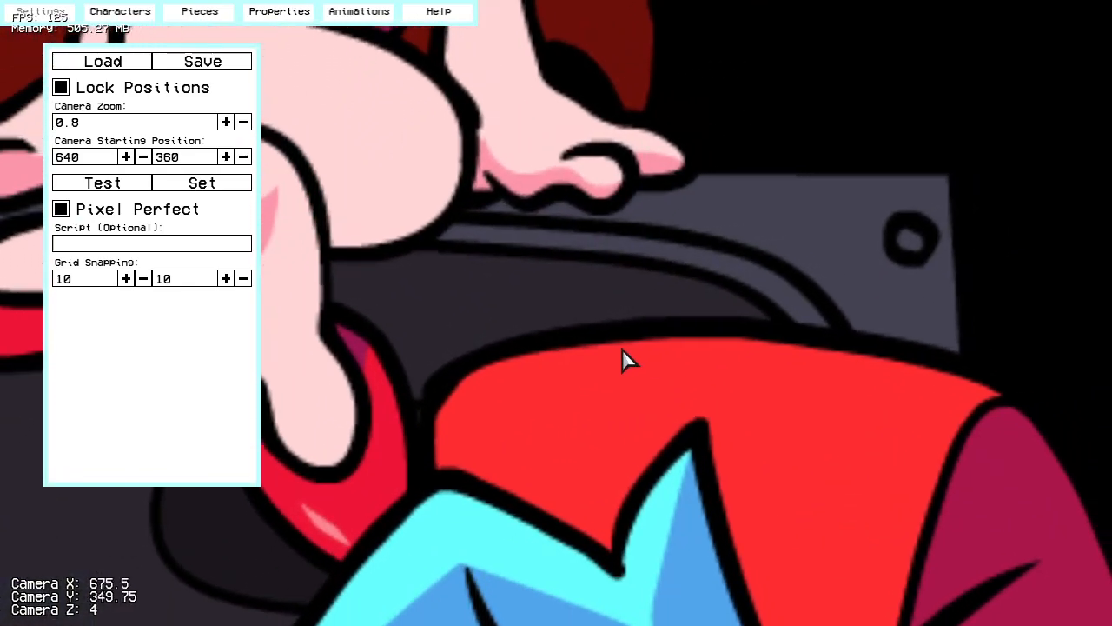
{"action": "left_click", "coordinate": [61, 211]}
{"action": "scroll", "coordinate": [678, 360], "scroll_direction": "down", "scroll_amount": 4}
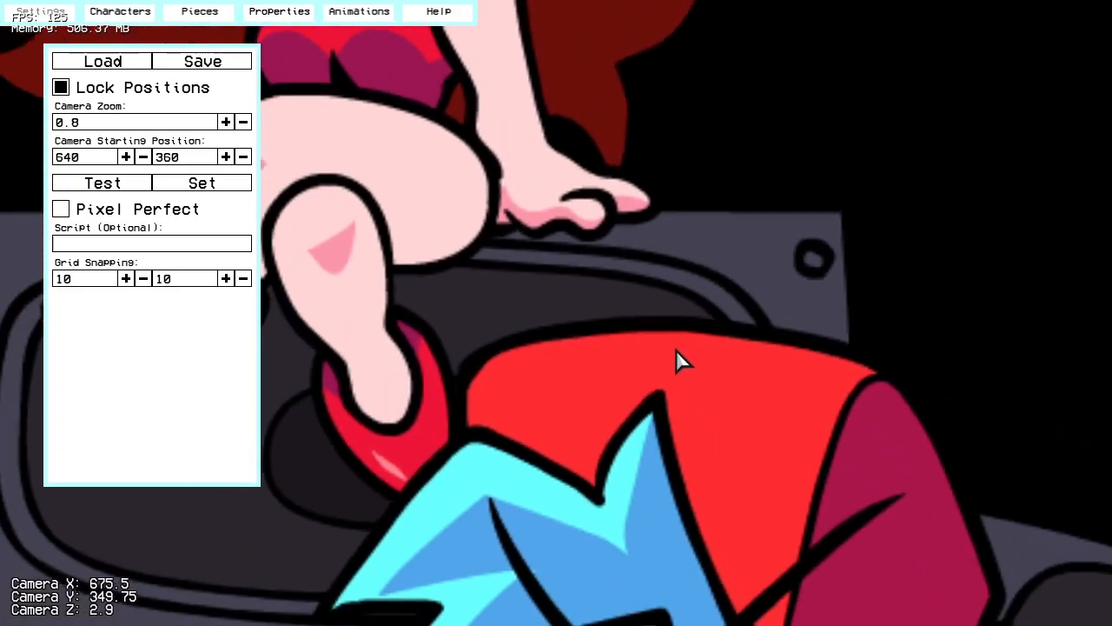
{"action": "scroll", "coordinate": [676, 361], "scroll_direction": "down", "scroll_amount": 10}
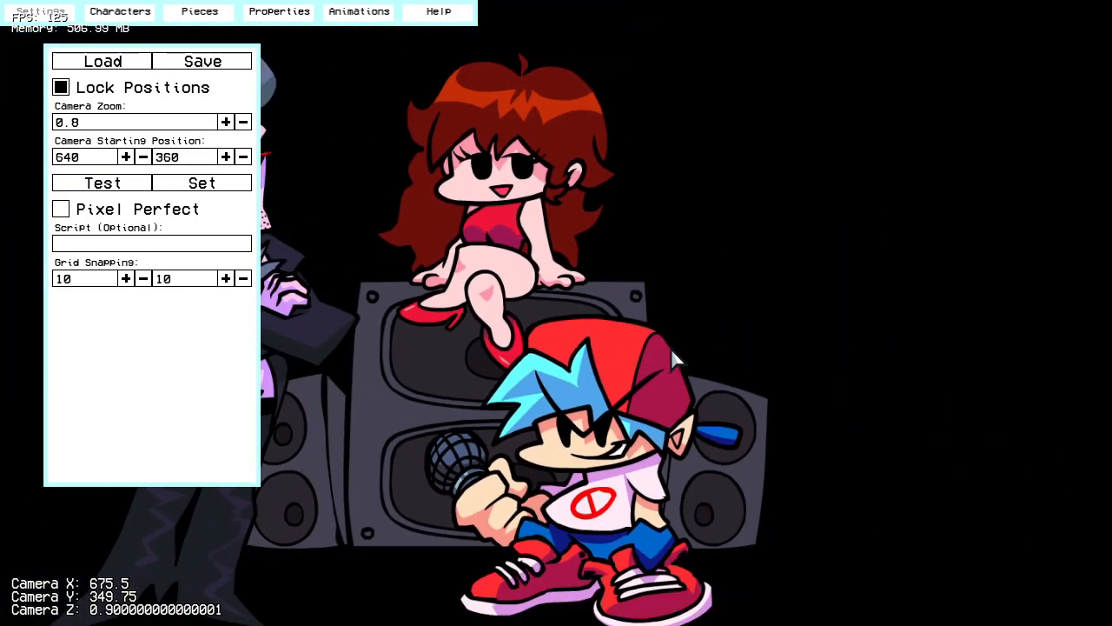
{"action": "left_click_drag", "start_coordinate": [670, 358], "coordinate": [578, 339]}
{"action": "scroll", "coordinate": [556, 356], "scroll_direction": "up", "scroll_amount": 3}
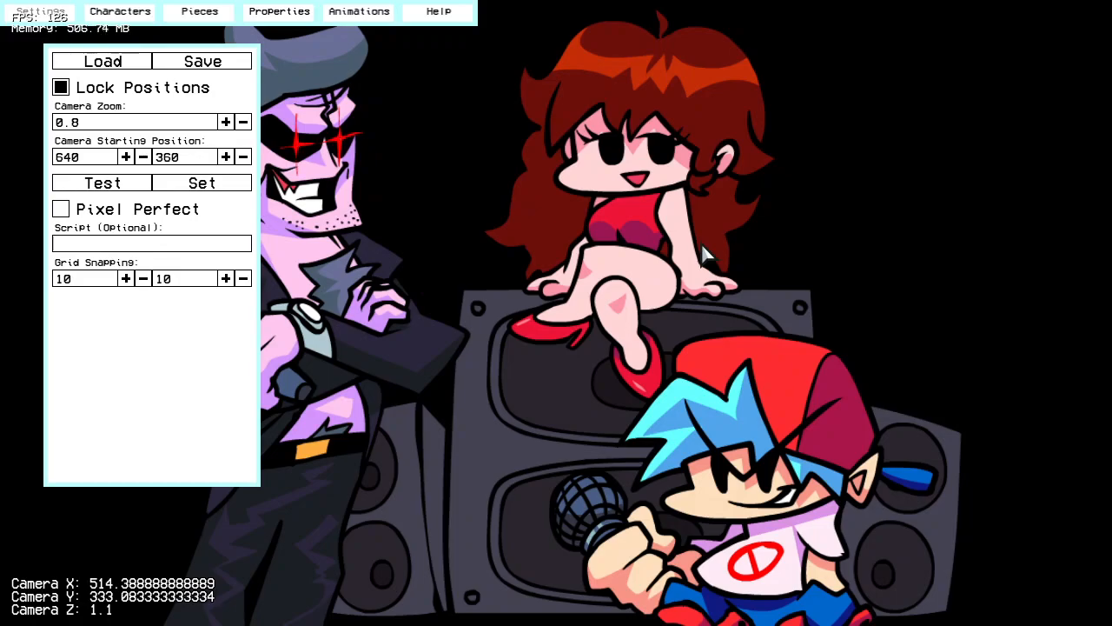
{"action": "scroll", "coordinate": [437, 256], "scroll_direction": "down", "scroll_amount": 3}
{"action": "scroll", "coordinate": [524, 294], "scroll_direction": "up", "scroll_amount": 3}
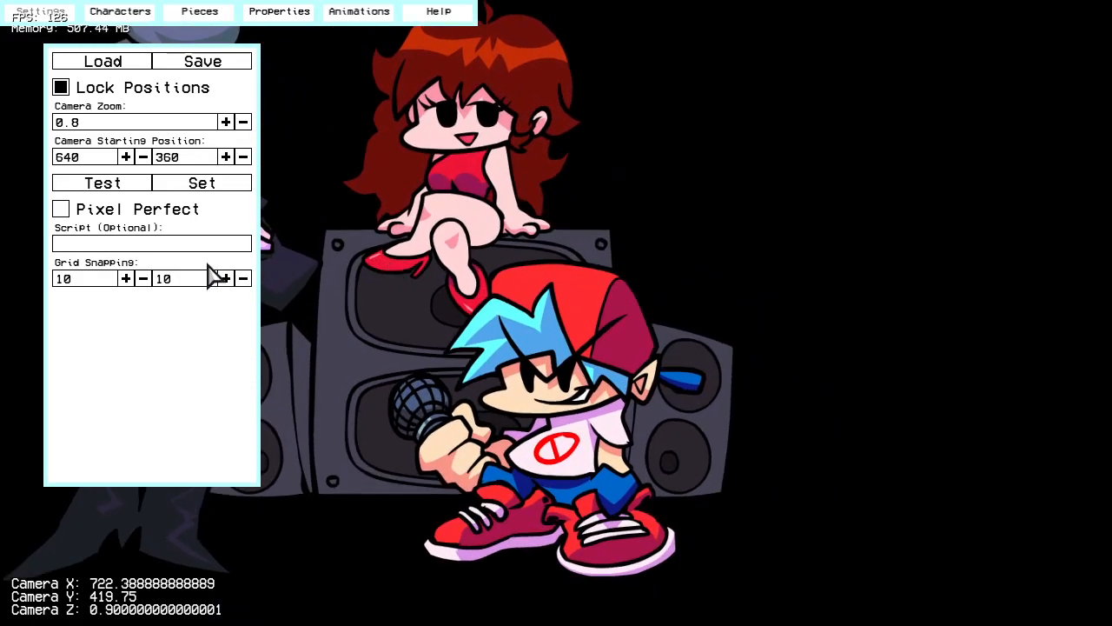
{"action": "right_click_drag", "start_coordinate": [565, 399], "coordinate": [404, 347]}
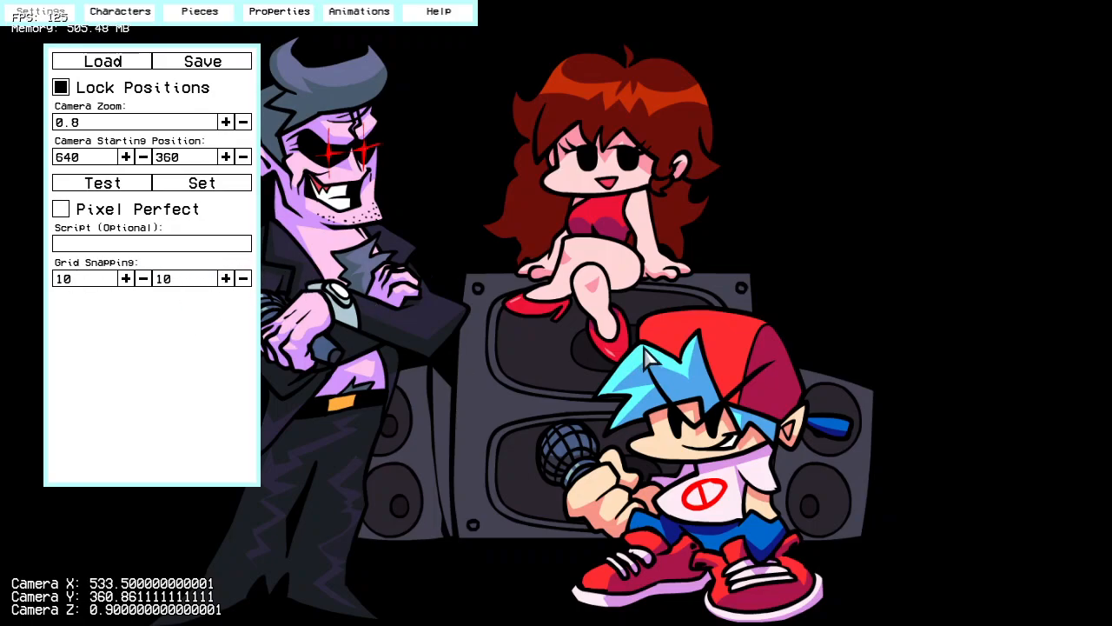
{"action": "scroll", "coordinate": [647, 358], "scroll_direction": "down", "scroll_amount": 8}
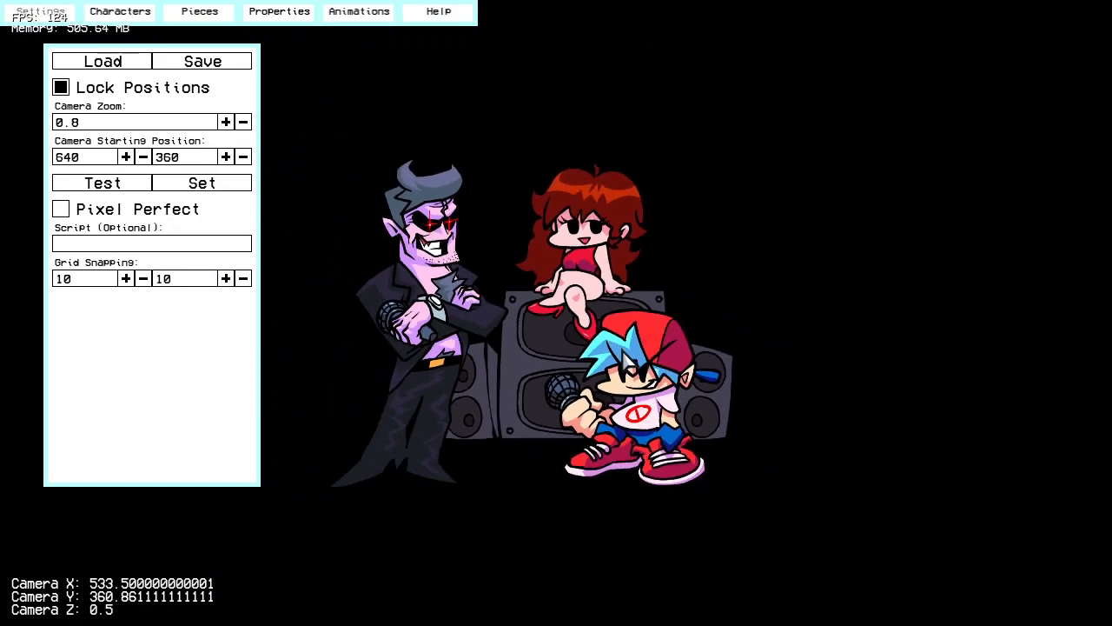
{"action": "scroll", "coordinate": [569, 358], "scroll_direction": "up", "scroll_amount": 11}
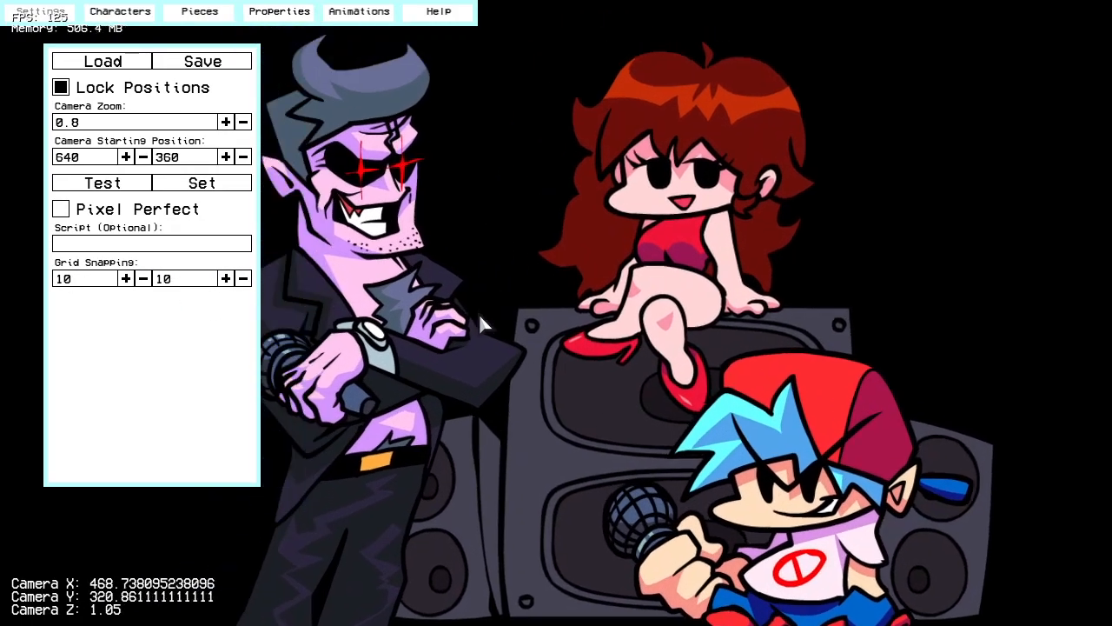
{"action": "scroll", "coordinate": [477, 379], "scroll_direction": "down", "scroll_amount": 6}
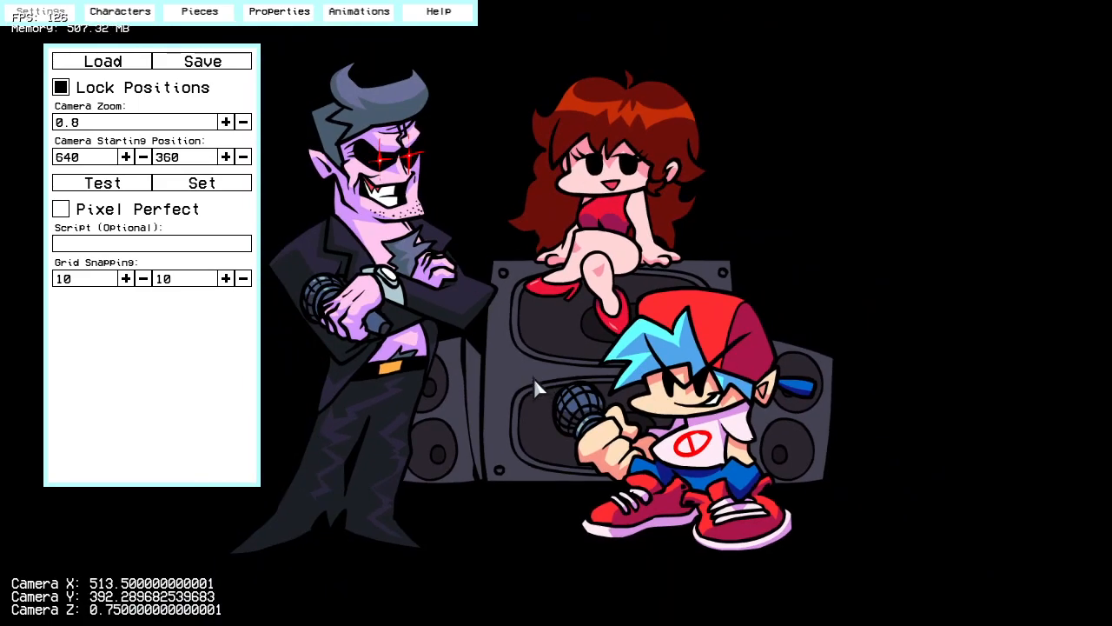
Step: Open the stage's character settings and step through the character IDs to review each slot, ending on ID 0
{"action": "left_click", "coordinate": [134, 15]}
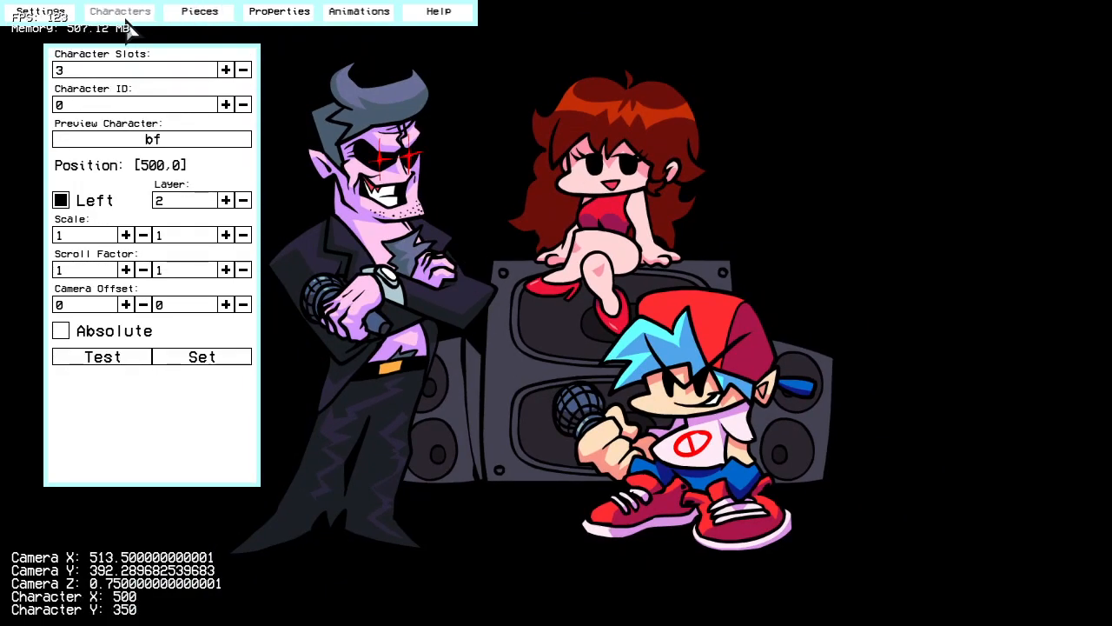
{"action": "left_click", "coordinate": [227, 105]}
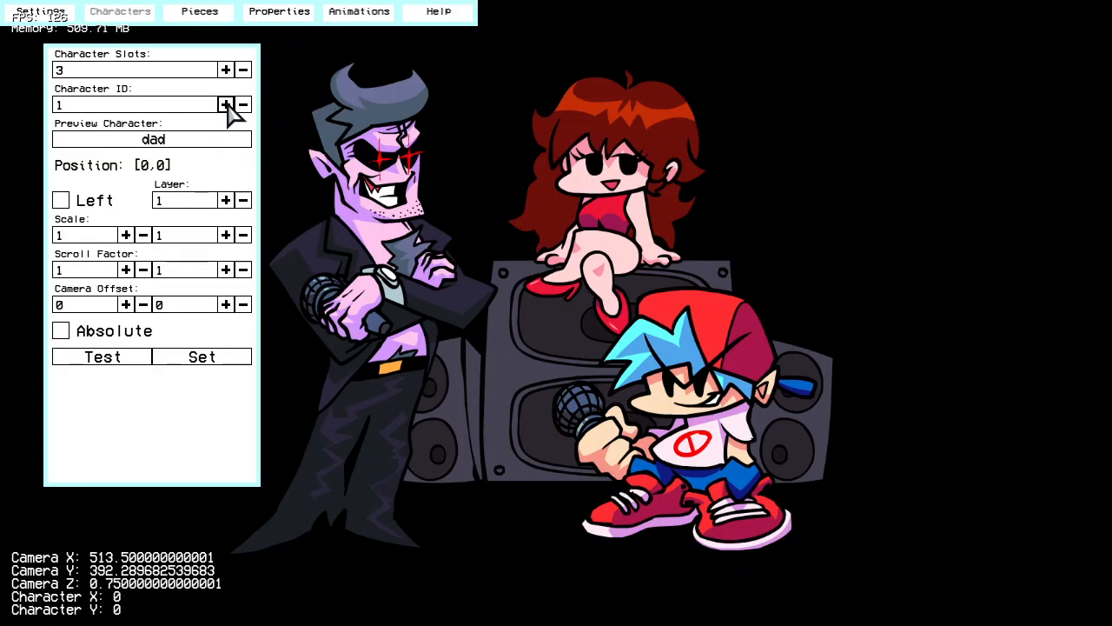
{"action": "left_click", "coordinate": [227, 105]}
{"action": "left_click", "coordinate": [243, 105]}
{"action": "left_click", "coordinate": [243, 105]}
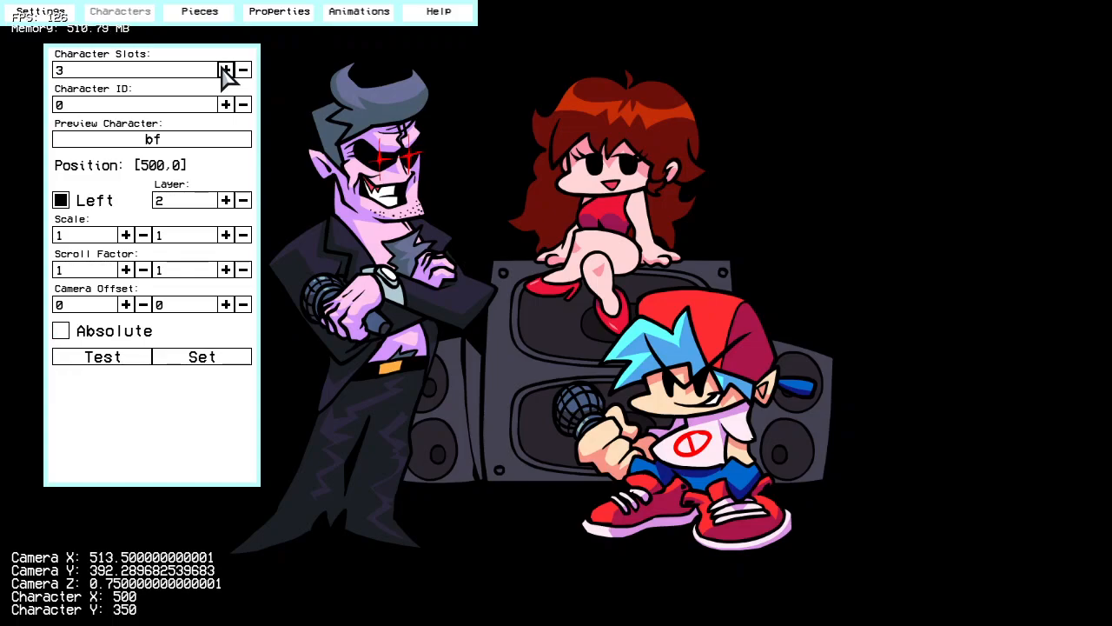
{"action": "left_click", "coordinate": [222, 110]}
{"action": "left_click", "coordinate": [223, 109]}
{"action": "left_click", "coordinate": [242, 105]}
{"action": "left_click", "coordinate": [242, 105]}
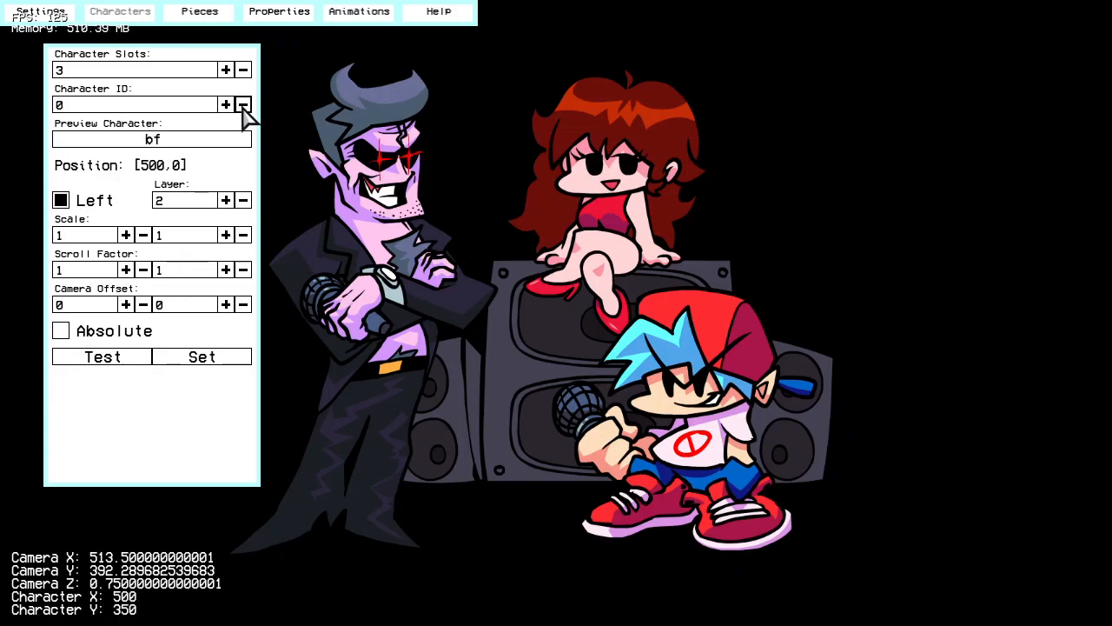
Step: Try turning off bf's Left option and raising the horizontal scale to 1.1, restoring both settings
{"action": "left_click", "coordinate": [94, 207]}
{"action": "left_click", "coordinate": [93, 207]}
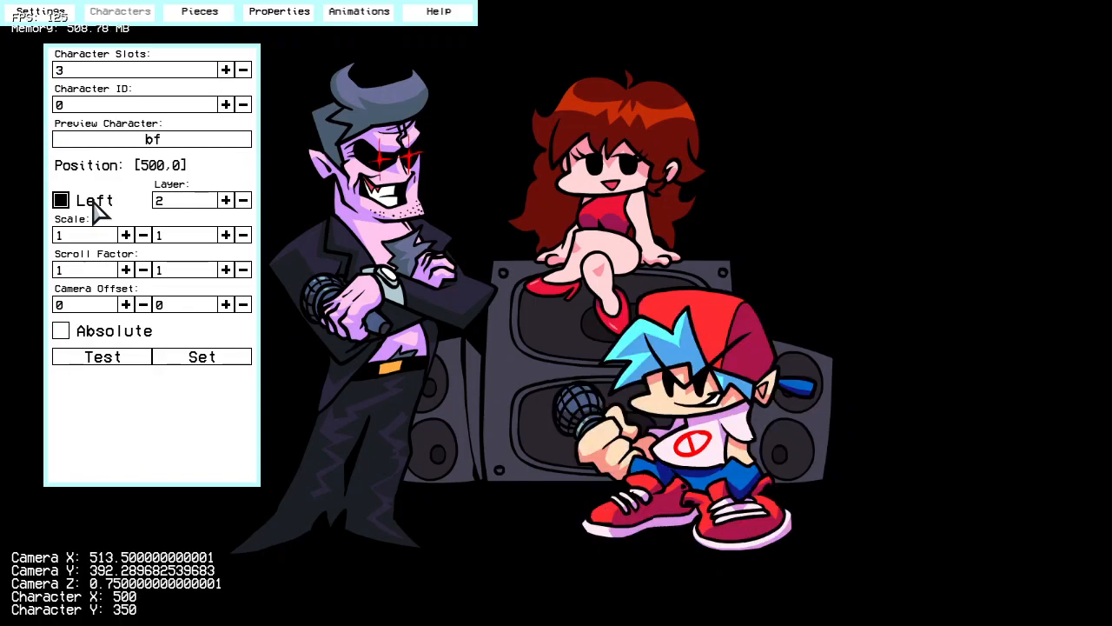
{"action": "left_click_drag", "start_coordinate": [563, 164], "coordinate": [640, 184]}
{"action": "left_click", "coordinate": [126, 235]}
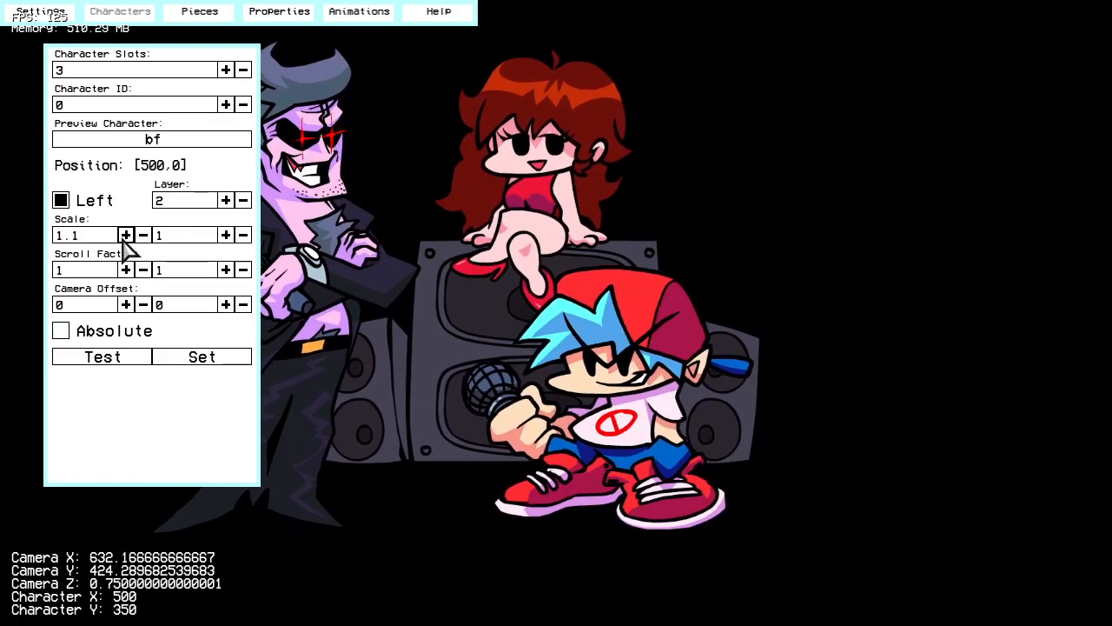
{"action": "left_click", "coordinate": [143, 236]}
Step: Try a horizontal scroll factor of 0.7 on bf to check the parallax, and restore it to 1
{"action": "left_click", "coordinate": [143, 270]}
{"action": "left_click", "coordinate": [144, 270]}
{"action": "left_click", "coordinate": [143, 270]}
{"action": "left_click", "coordinate": [144, 270]}
{"action": "left_click", "coordinate": [144, 270]}
{"action": "left_click", "coordinate": [143, 271]}
{"action": "left_click_drag", "start_coordinate": [382, 259], "coordinate": [614, 294]}
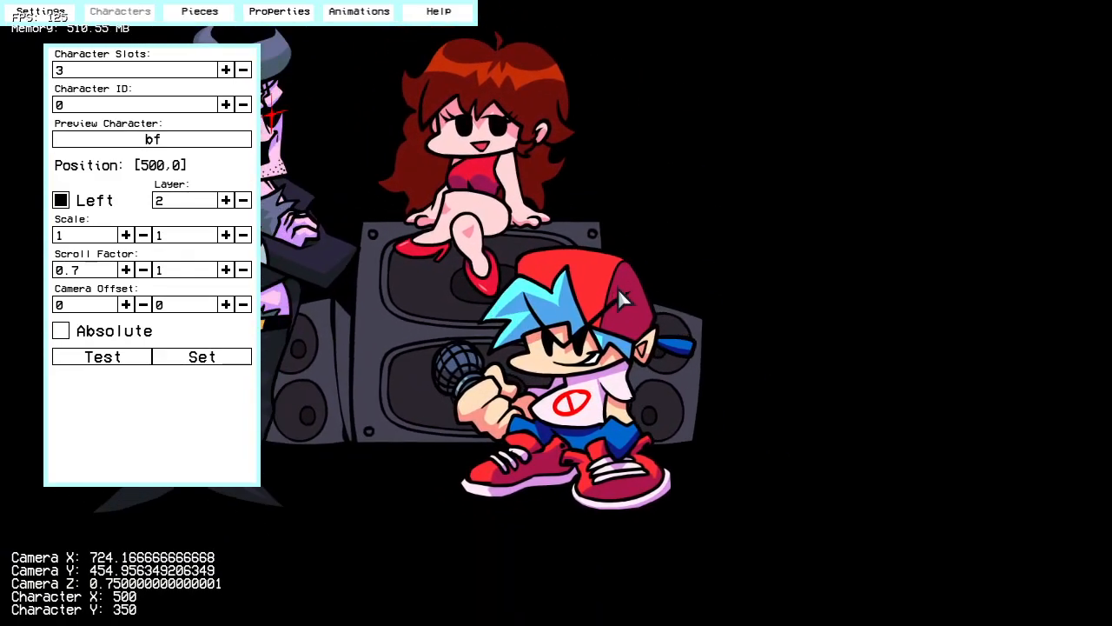
{"action": "left_click", "coordinate": [127, 266]}
{"action": "left_click", "coordinate": [128, 267]}
{"action": "left_click", "coordinate": [128, 267]}
{"action": "left_click", "coordinate": [128, 267]}
{"action": "left_click_drag", "start_coordinate": [523, 324], "coordinate": [475, 278]}
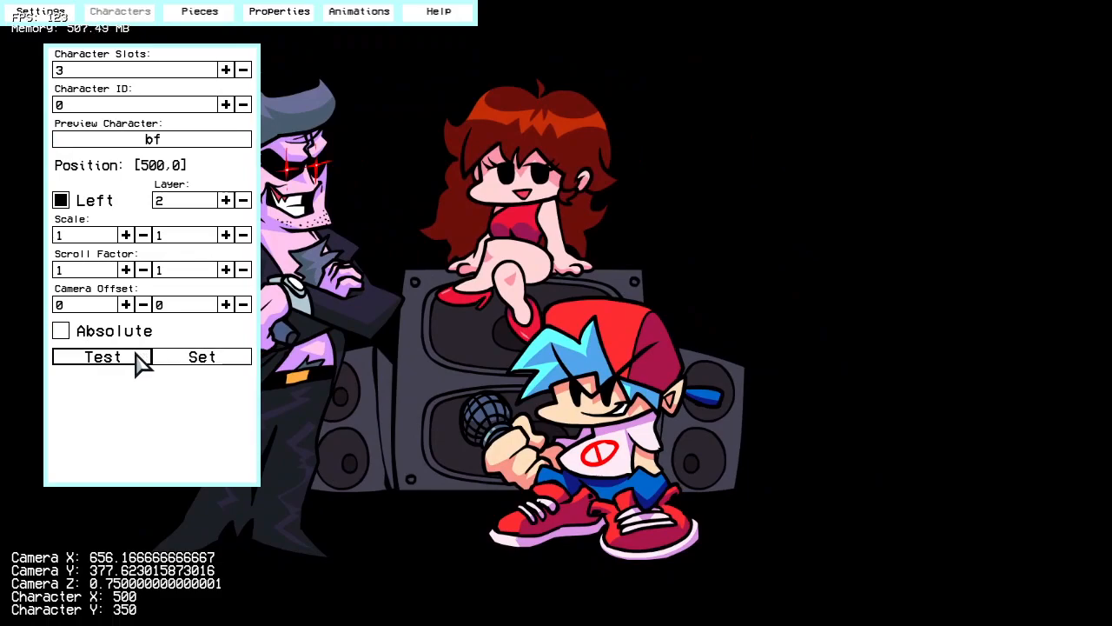
Step: Try bf's camera with a horizontal offset of -50 and with Absolute enabled, testing each and restoring the original settings
{"action": "left_click", "coordinate": [135, 353]}
{"action": "left_click", "coordinate": [143, 305]}
{"action": "left_click", "coordinate": [126, 358]}
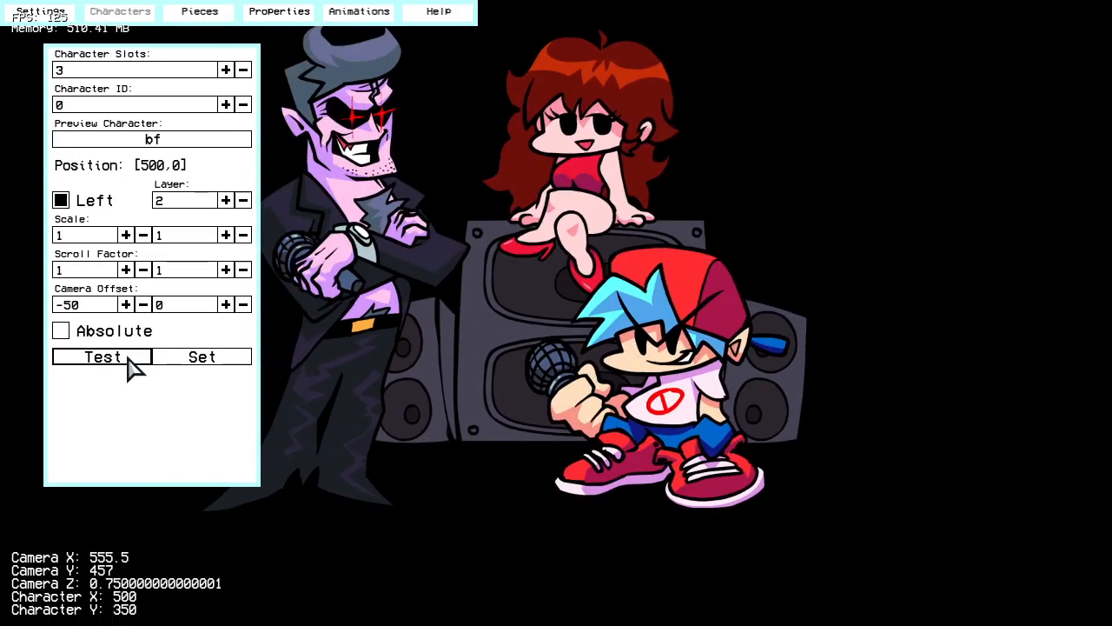
{"action": "left_click", "coordinate": [126, 305]}
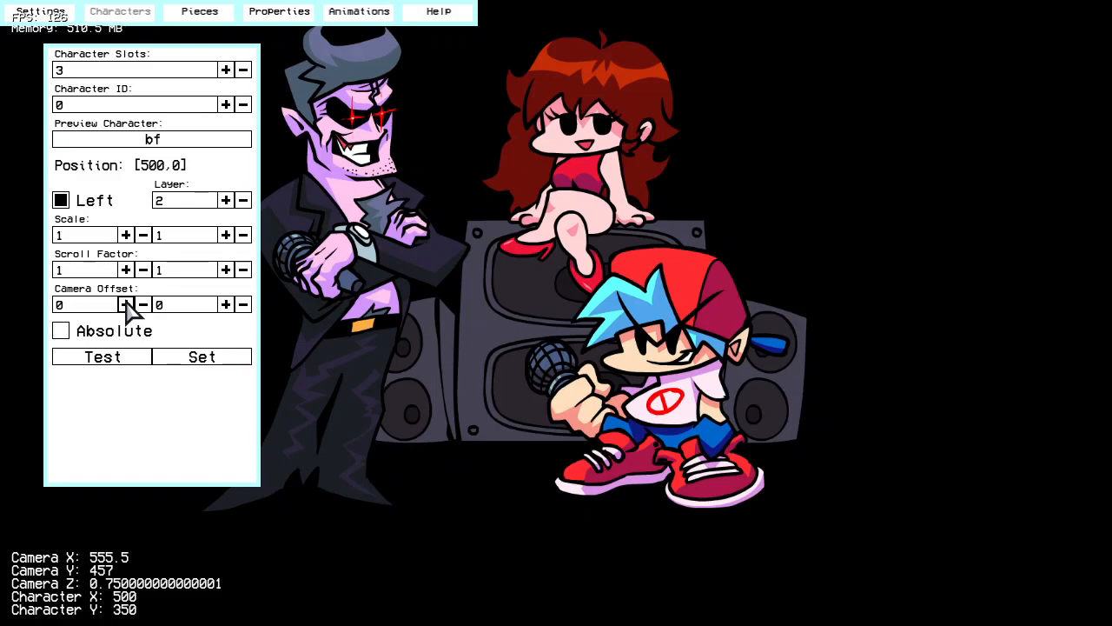
{"action": "left_click", "coordinate": [130, 357]}
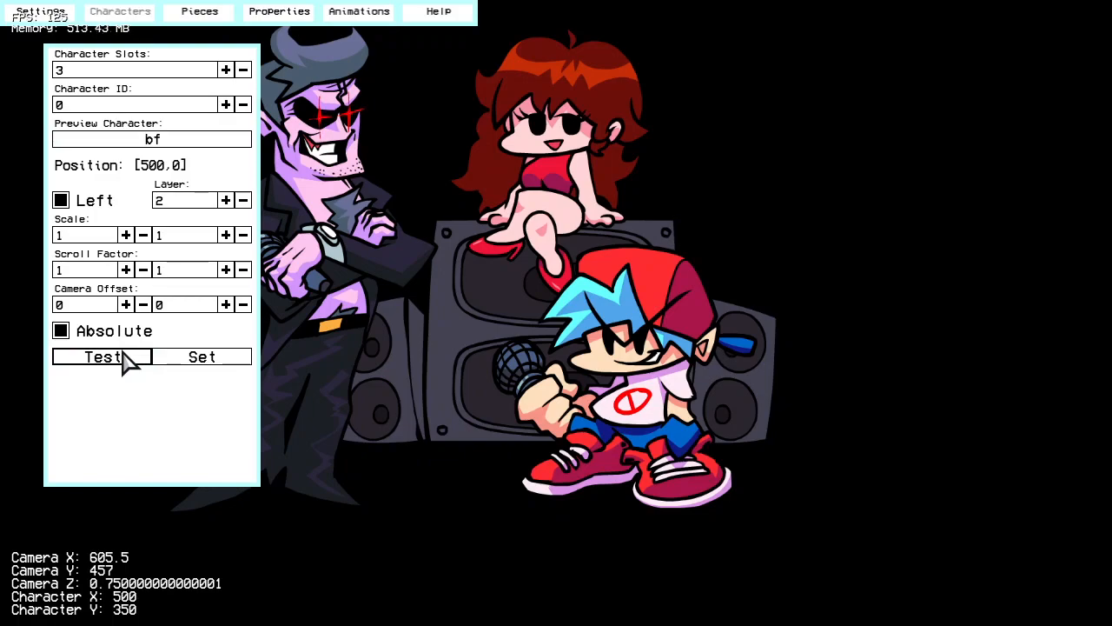
{"action": "left_click", "coordinate": [126, 358]}
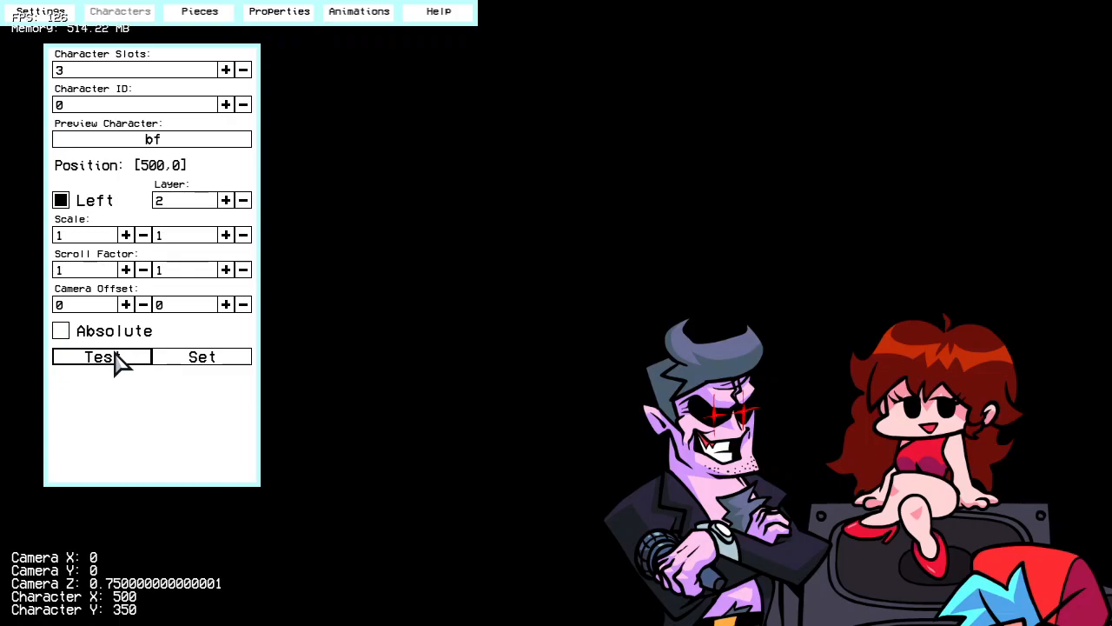
{"action": "left_click", "coordinate": [98, 360]}
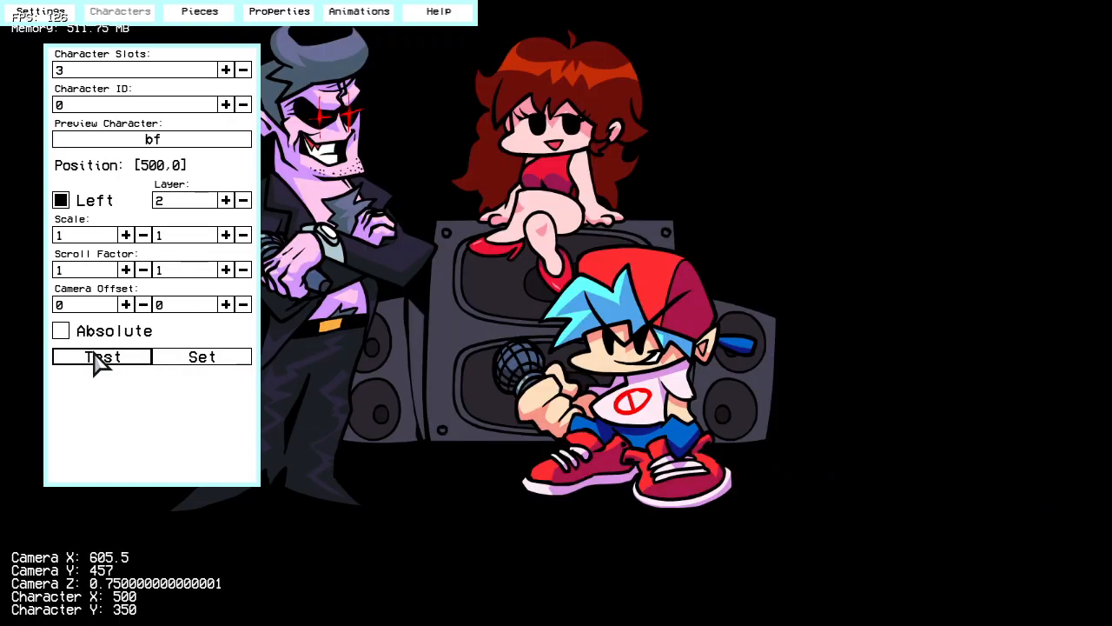
Step: Go to the stage's piece settings and try the animated, tiled and group piece types
{"action": "left_click", "coordinate": [193, 12]}
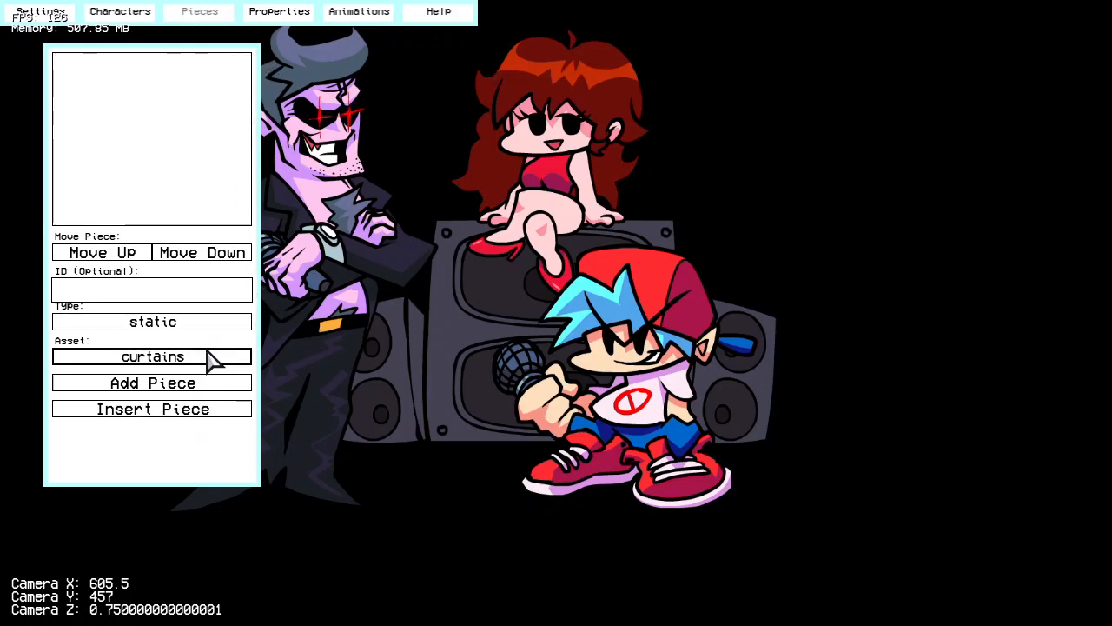
{"action": "left_click", "coordinate": [211, 323]}
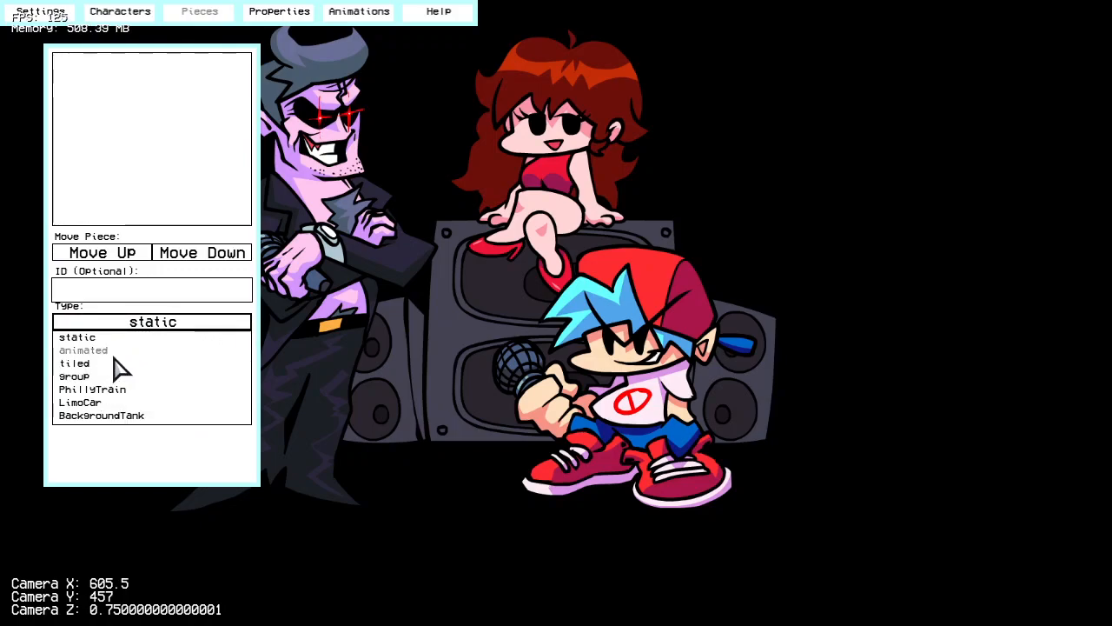
{"action": "left_click", "coordinate": [543, 347]}
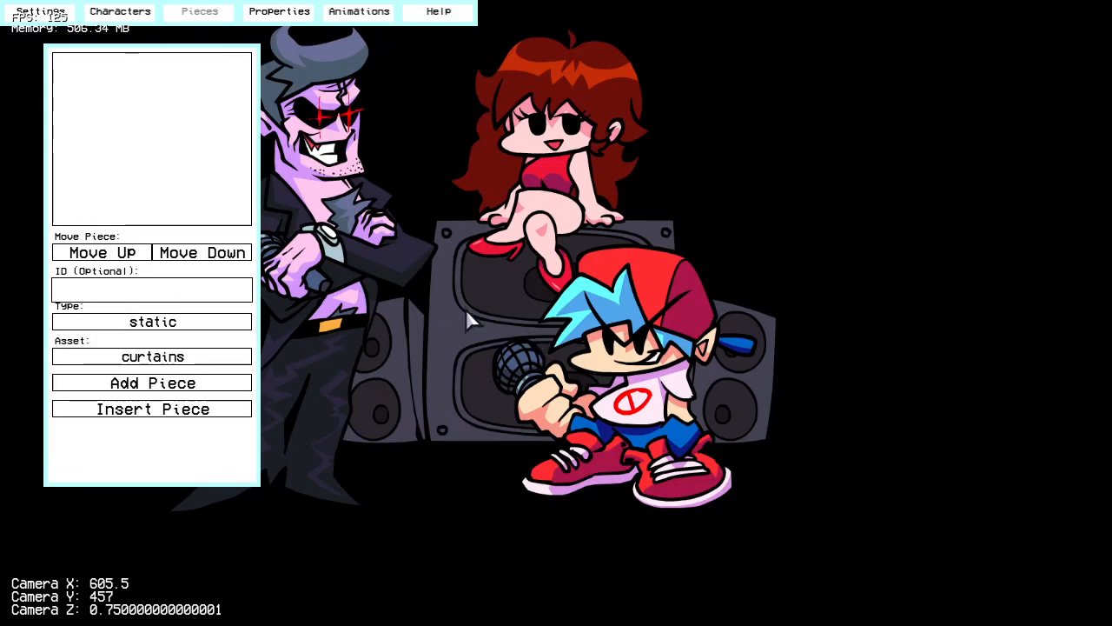
{"action": "left_click", "coordinate": [221, 323]}
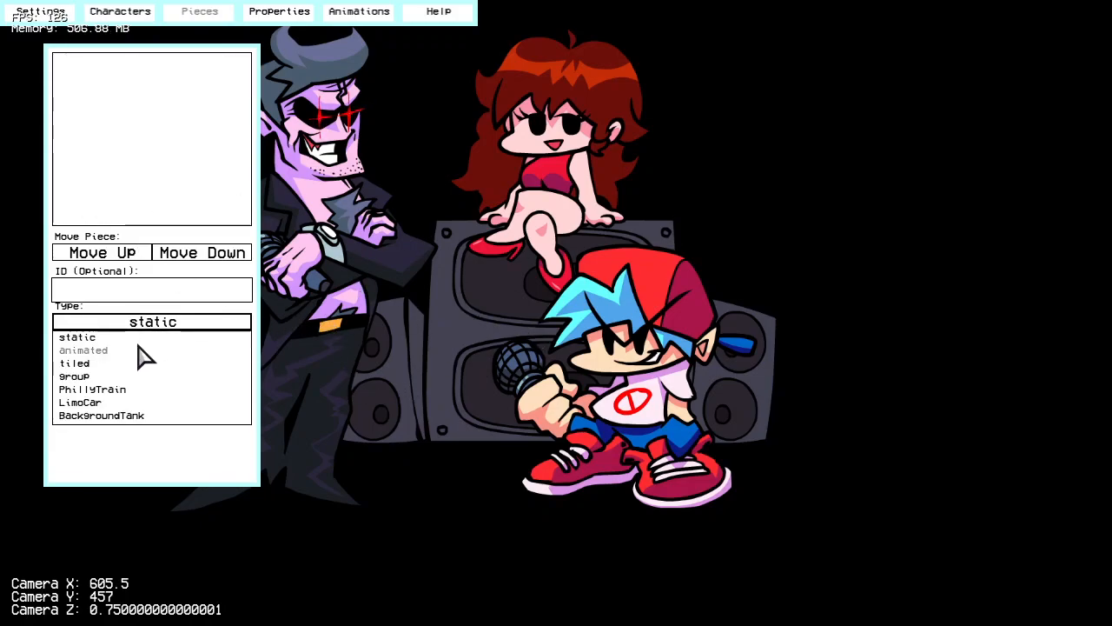
{"action": "left_click", "coordinate": [141, 352]}
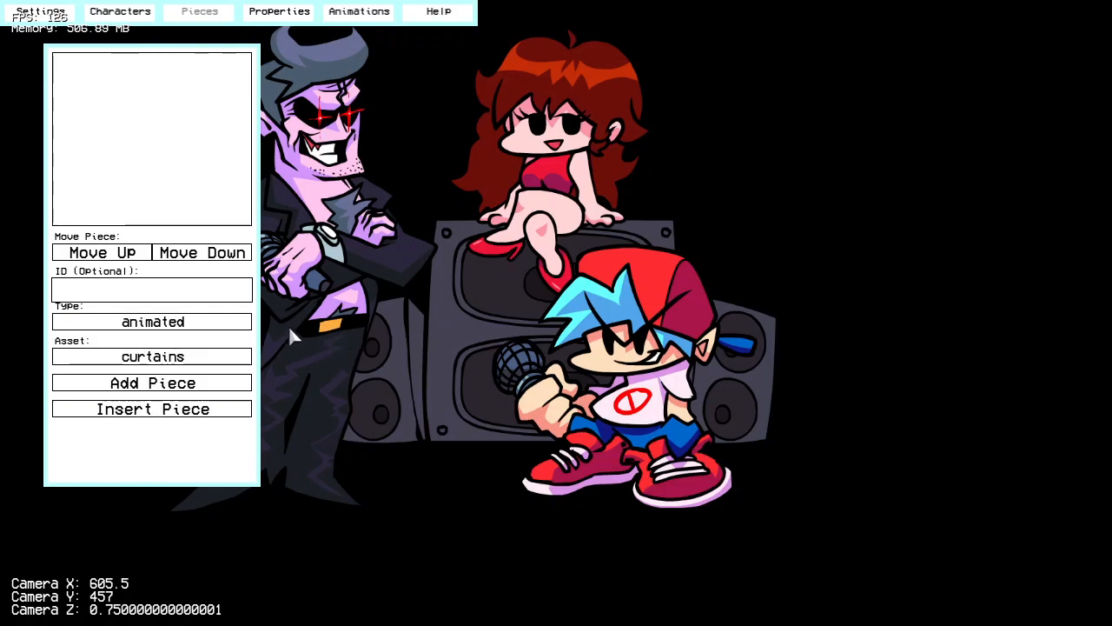
{"action": "left_click", "coordinate": [228, 323]}
{"action": "left_click", "coordinate": [135, 364]}
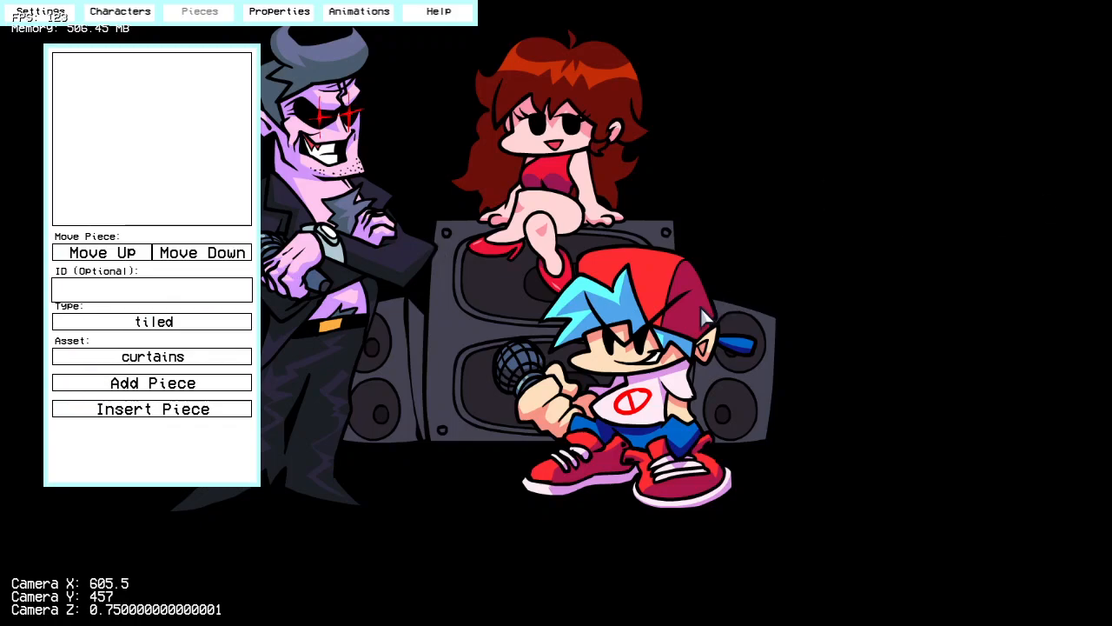
{"action": "left_click", "coordinate": [213, 325]}
{"action": "left_click", "coordinate": [142, 386]}
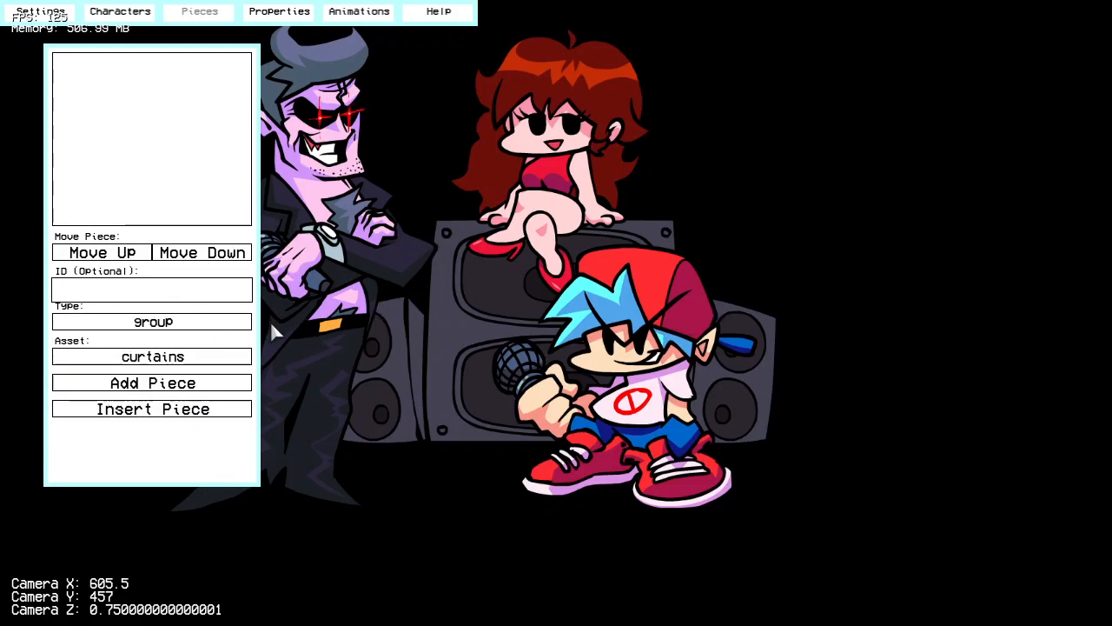
{"action": "scroll", "coordinate": [539, 349], "scroll_direction": "down", "scroll_amount": 2}
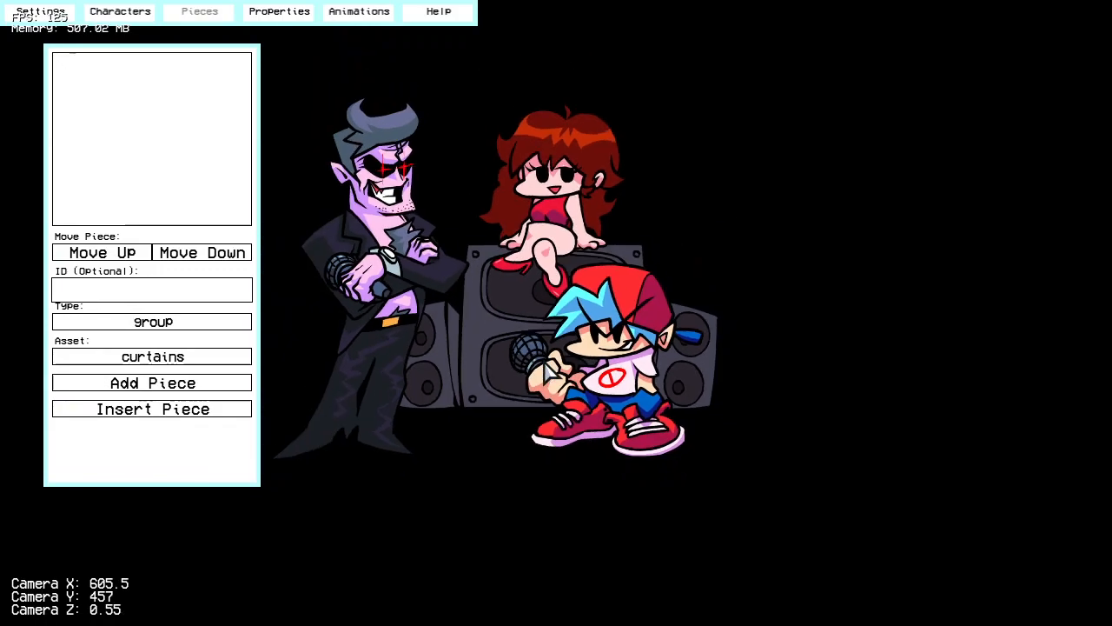
{"action": "scroll", "coordinate": [548, 371], "scroll_direction": "up", "scroll_amount": 2}
{"action": "scroll", "coordinate": [549, 369], "scroll_direction": "down", "scroll_amount": 3}
{"action": "scroll", "coordinate": [549, 367], "scroll_direction": "up", "scroll_amount": 3}
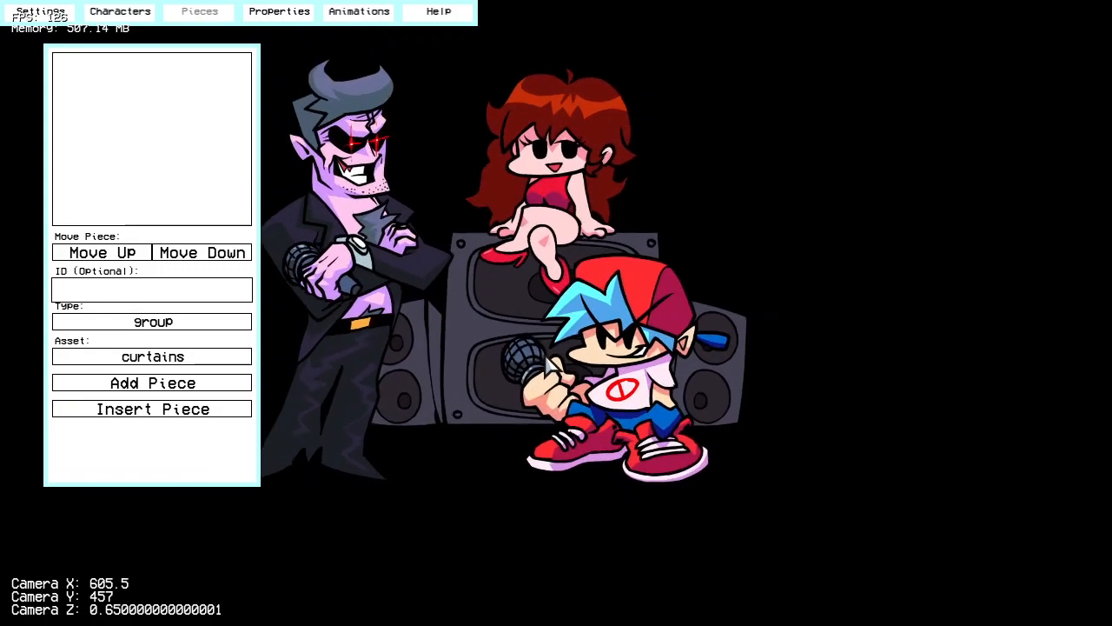
{"action": "scroll", "coordinate": [547, 363], "scroll_direction": "up", "scroll_amount": 2}
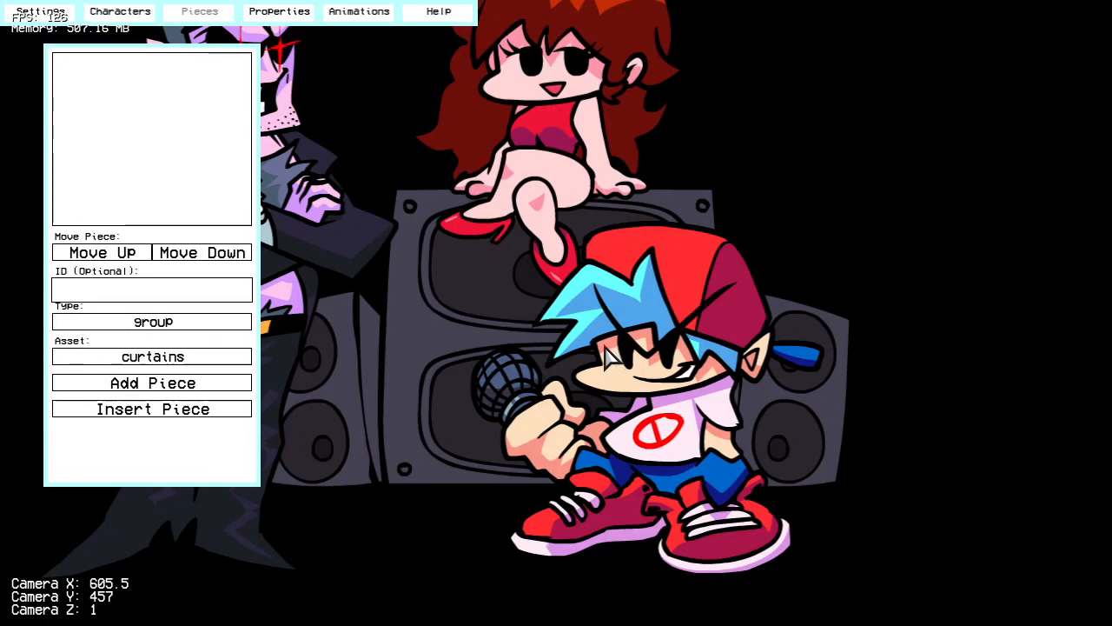
{"action": "scroll", "coordinate": [204, 287], "scroll_direction": "down", "scroll_amount": 3}
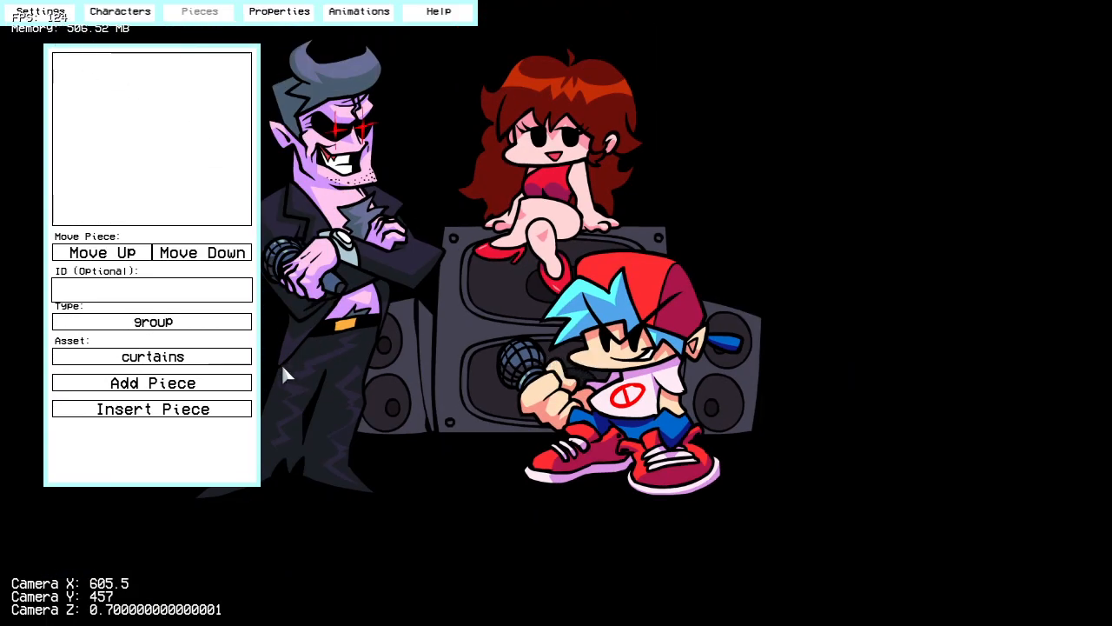
{"action": "left_click", "coordinate": [52, 14]}
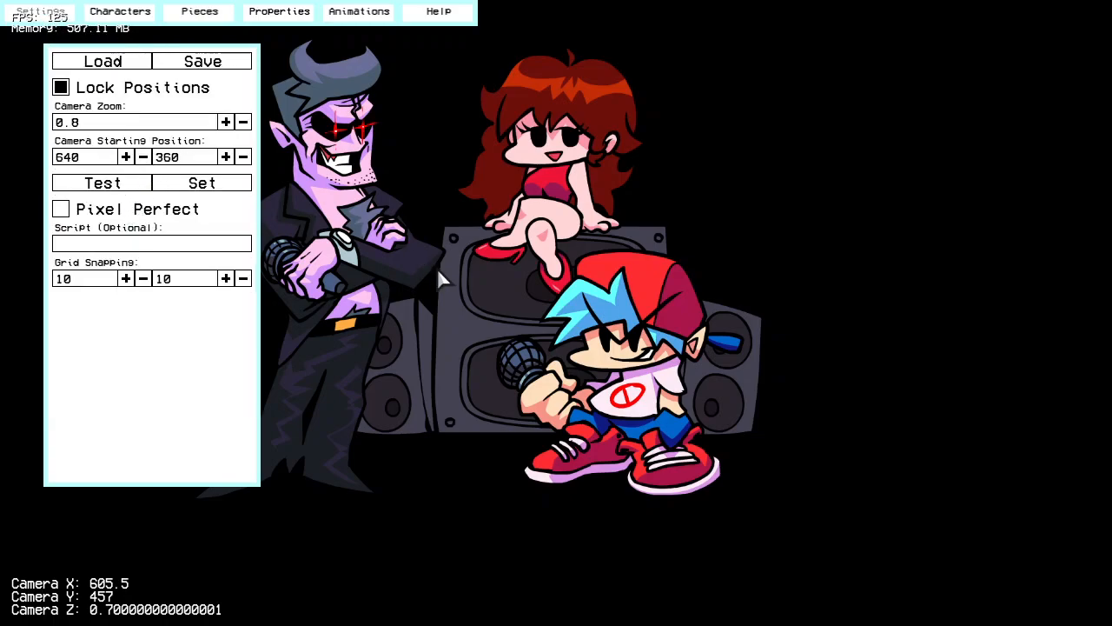
{"action": "scroll", "coordinate": [434, 263], "scroll_direction": "down", "scroll_amount": 1}
{"action": "scroll", "coordinate": [435, 263], "scroll_direction": "up", "scroll_amount": 2}
{"action": "scroll", "coordinate": [434, 263], "scroll_direction": "up", "scroll_amount": 1}
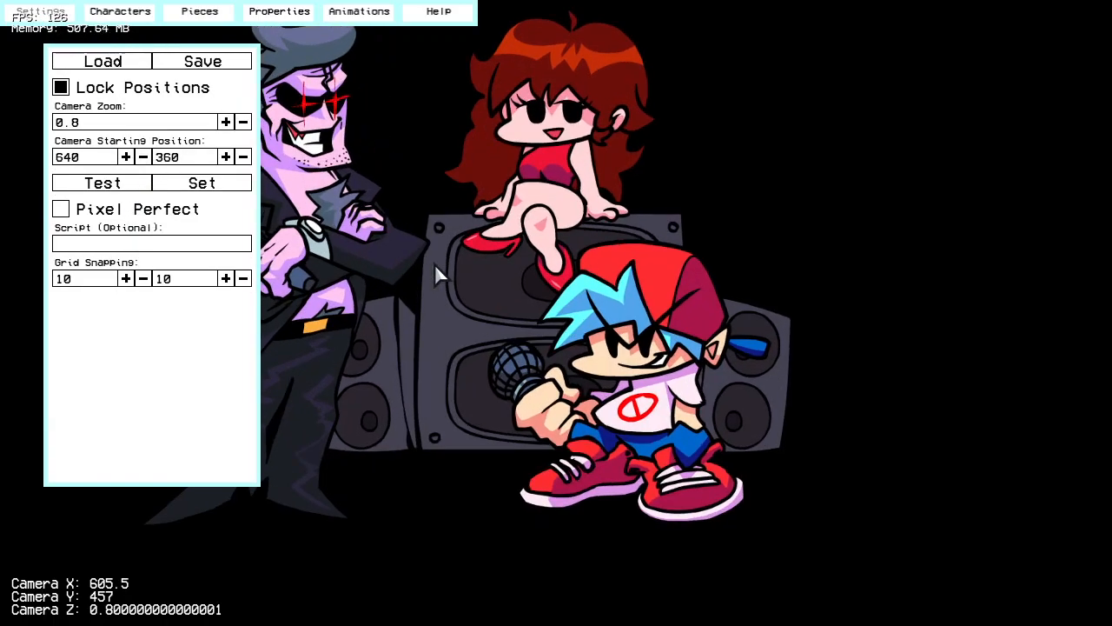
Step: Return to the stage's piece settings and set the new piece's type to static
{"action": "left_click", "coordinate": [276, 14]}
{"action": "left_click", "coordinate": [197, 19]}
{"action": "right_click_drag", "start_coordinate": [493, 383], "coordinate": [452, 326]}
{"action": "left_click", "coordinate": [172, 324]}
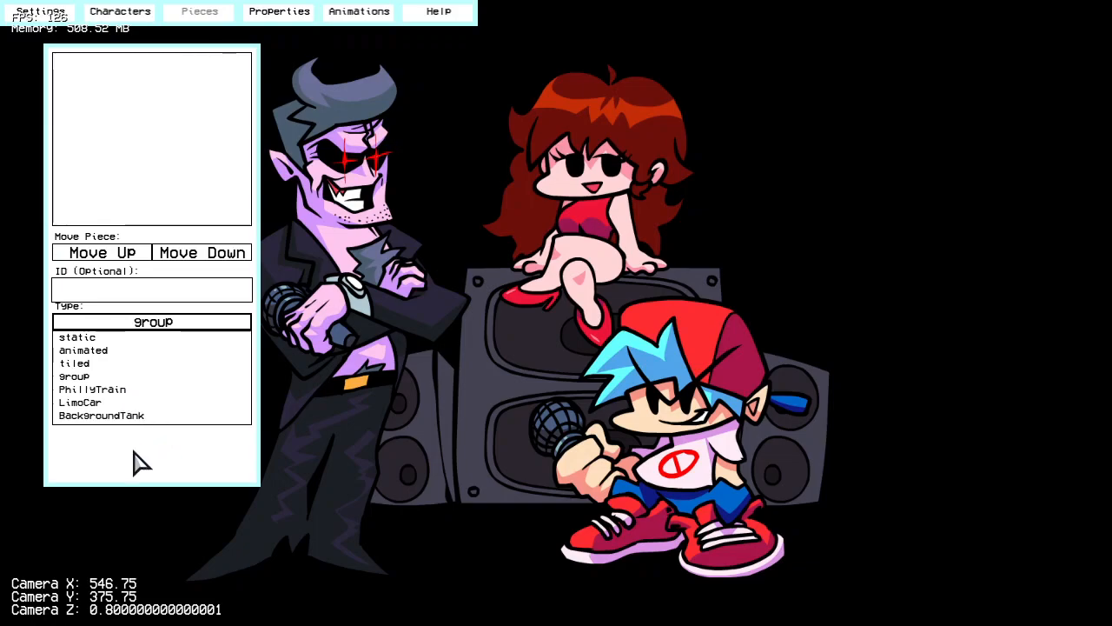
{"action": "left_click", "coordinate": [87, 337]}
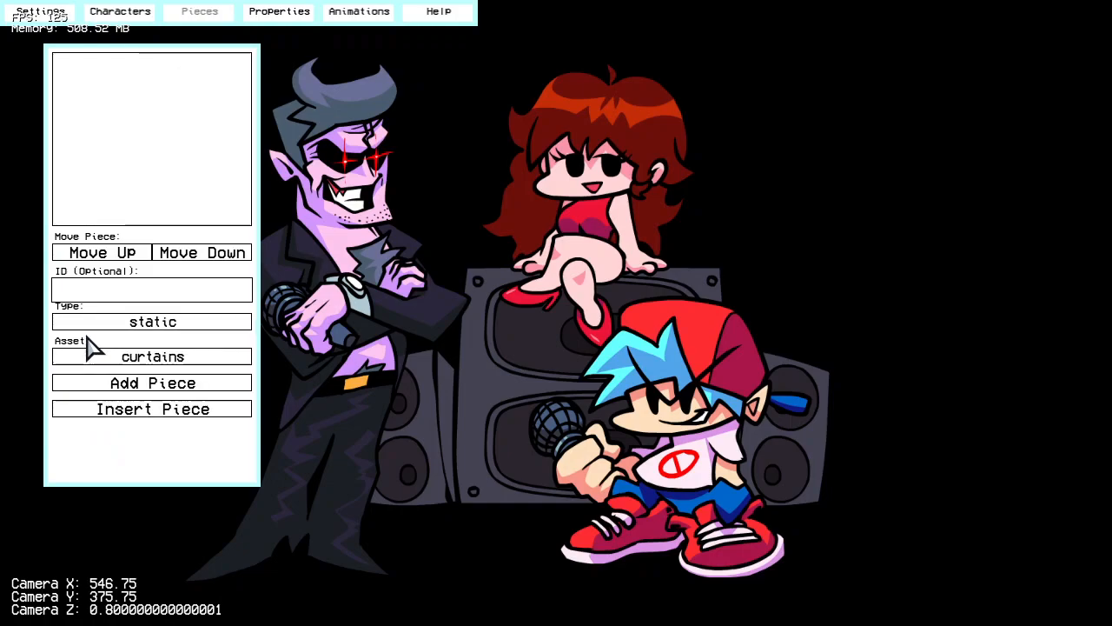
Step: Add the wall asset to the stage as a static piece
{"action": "left_click", "coordinate": [205, 358]}
{"action": "left_click", "coordinate": [90, 426]}
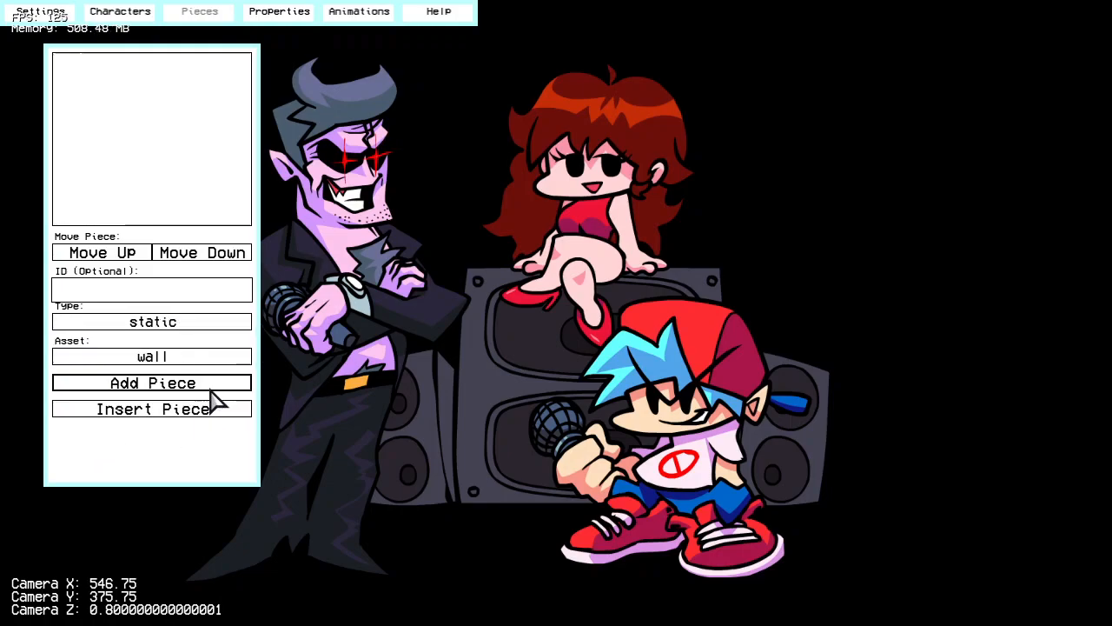
{"action": "left_click", "coordinate": [210, 389]}
Step: Unlock positions in the stage settings, test the starting camera, and move the wall behind the characters to X -670, Y -400
{"action": "left_click", "coordinate": [41, 12]}
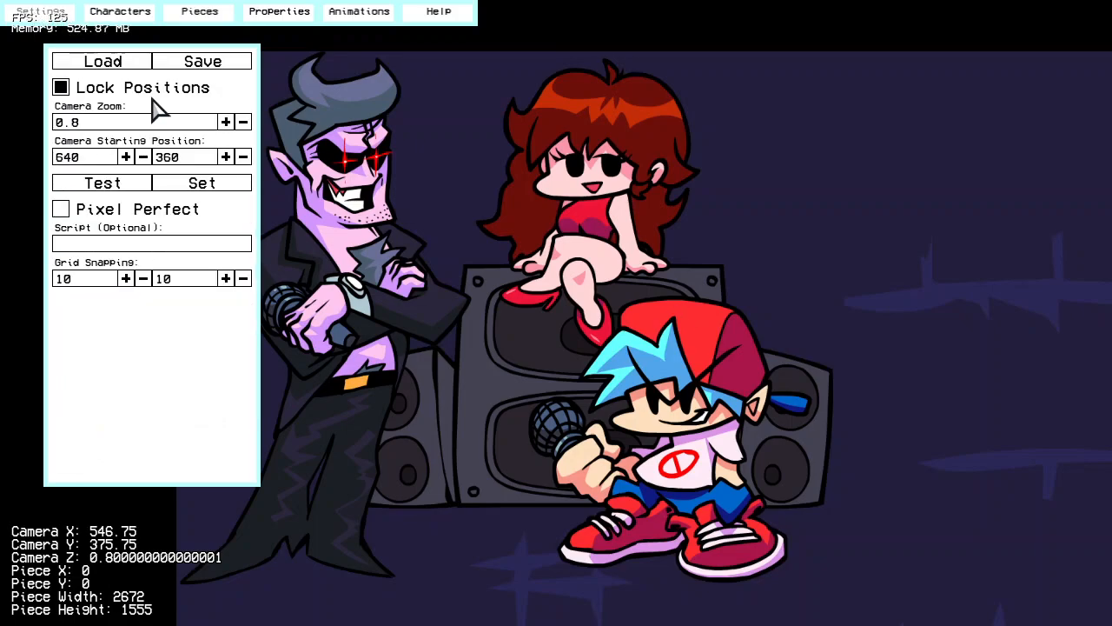
{"action": "scroll", "coordinate": [650, 283], "scroll_direction": "down", "scroll_amount": 4}
{"action": "left_click_drag", "start_coordinate": [880, 415], "coordinate": [656, 308]}
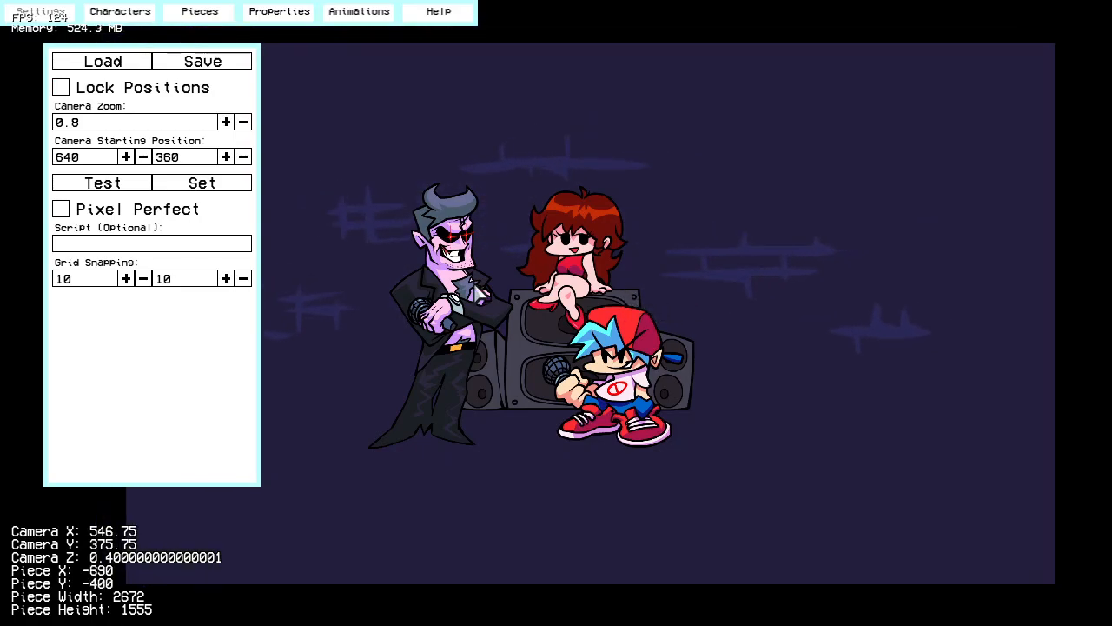
{"action": "left_click", "coordinate": [115, 185]}
{"action": "scroll", "coordinate": [585, 326], "scroll_direction": "up", "scroll_amount": 2}
{"action": "scroll", "coordinate": [645, 290], "scroll_direction": "down", "scroll_amount": 3}
{"action": "left_click_drag", "start_coordinate": [646, 289], "coordinate": [651, 290]}
Step: Set the wall's scroll factor to 0.9 both horizontally and vertically in its properties
{"action": "left_click", "coordinate": [278, 15]}
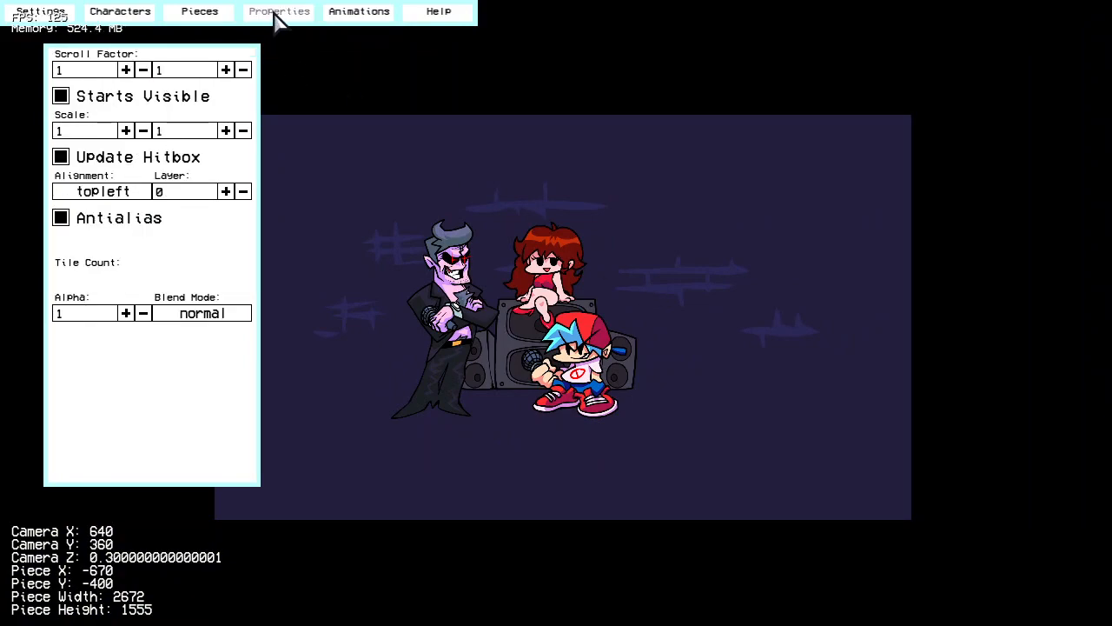
{"action": "right_click_drag", "start_coordinate": [553, 291], "coordinate": [491, 242]}
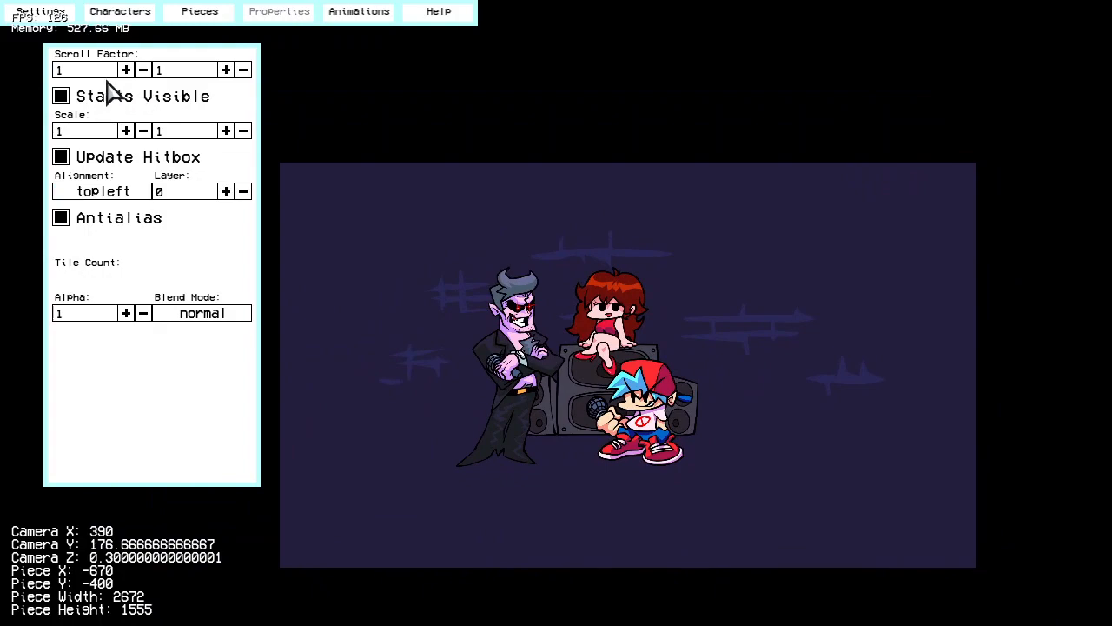
{"action": "left_click", "coordinate": [143, 70]}
{"action": "left_click", "coordinate": [143, 70]}
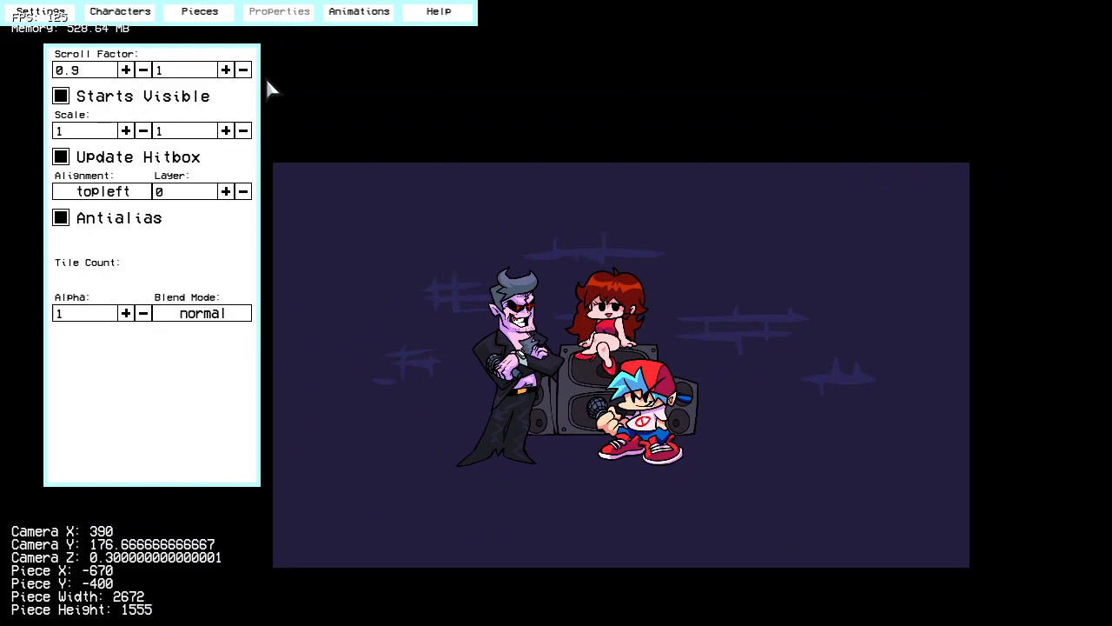
{"action": "left_click", "coordinate": [242, 70]}
{"action": "left_click", "coordinate": [243, 70]}
{"action": "right_click_drag", "start_coordinate": [250, 79], "coordinate": [487, 285]}
{"action": "scroll", "coordinate": [521, 286], "scroll_direction": "up", "scroll_amount": 8}
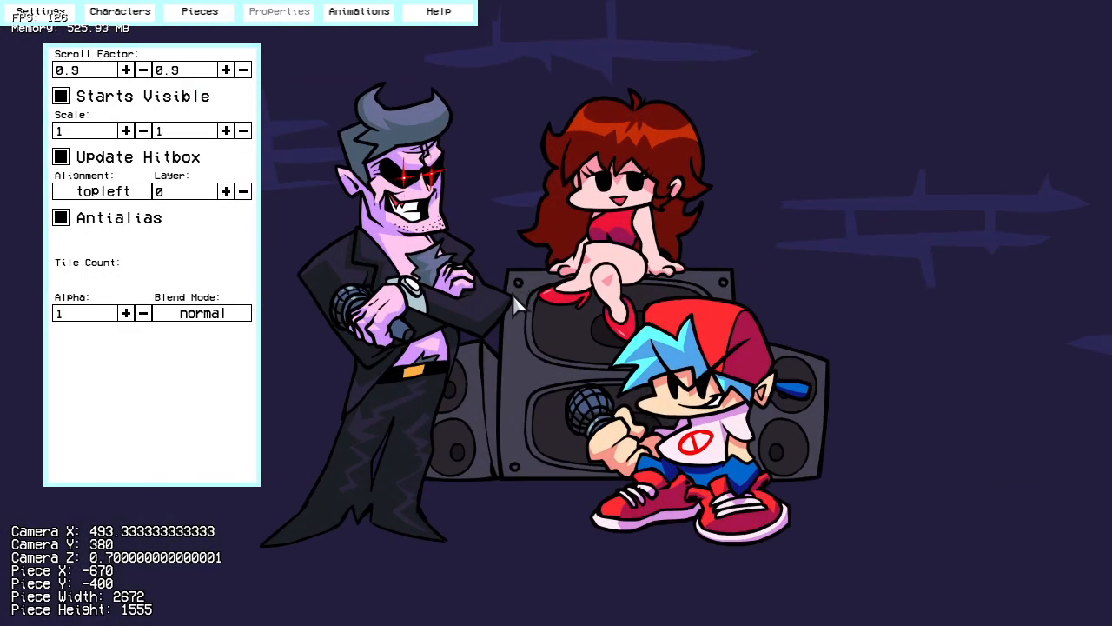
{"action": "scroll", "coordinate": [512, 294], "scroll_direction": "down", "scroll_amount": 5}
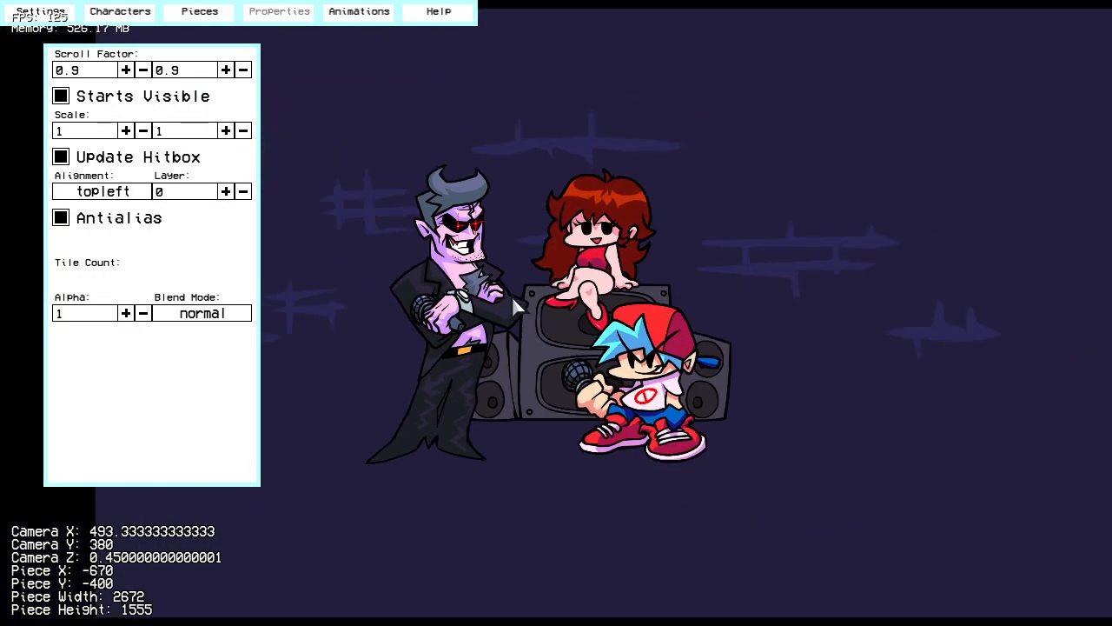
Step: Try the wall with Starts Visible disabled, and enable it again
{"action": "left_click", "coordinate": [143, 106]}
{"action": "scroll", "coordinate": [700, 237], "scroll_direction": "down", "scroll_amount": 3}
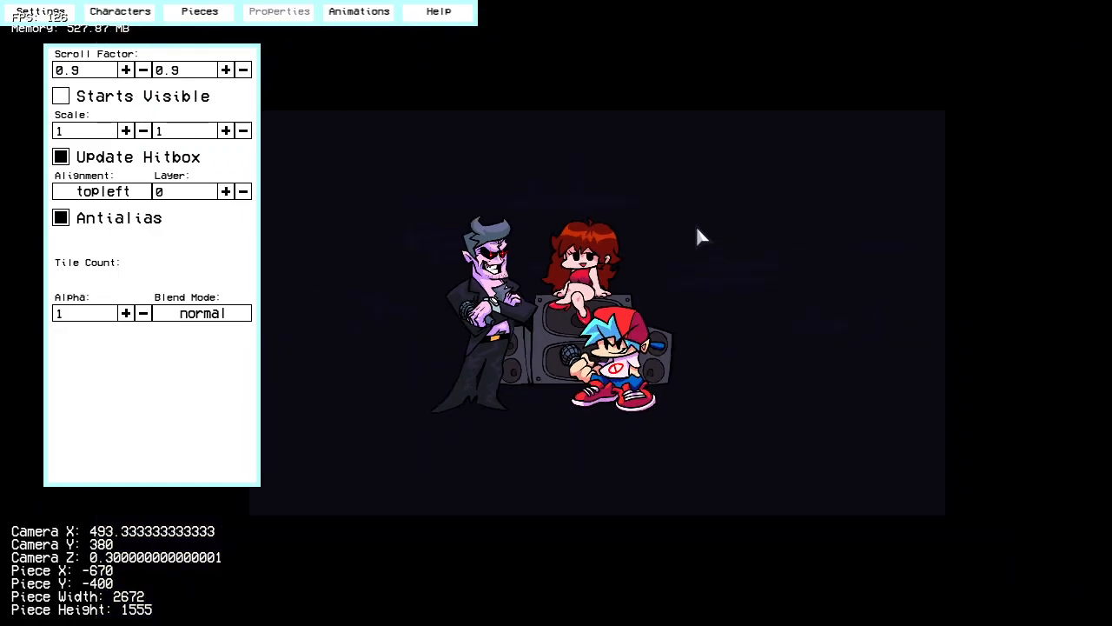
{"action": "left_click", "coordinate": [141, 107]}
Step: Try stretching the wall horizontally to a scale of 1.2
{"action": "left_click", "coordinate": [126, 131]}
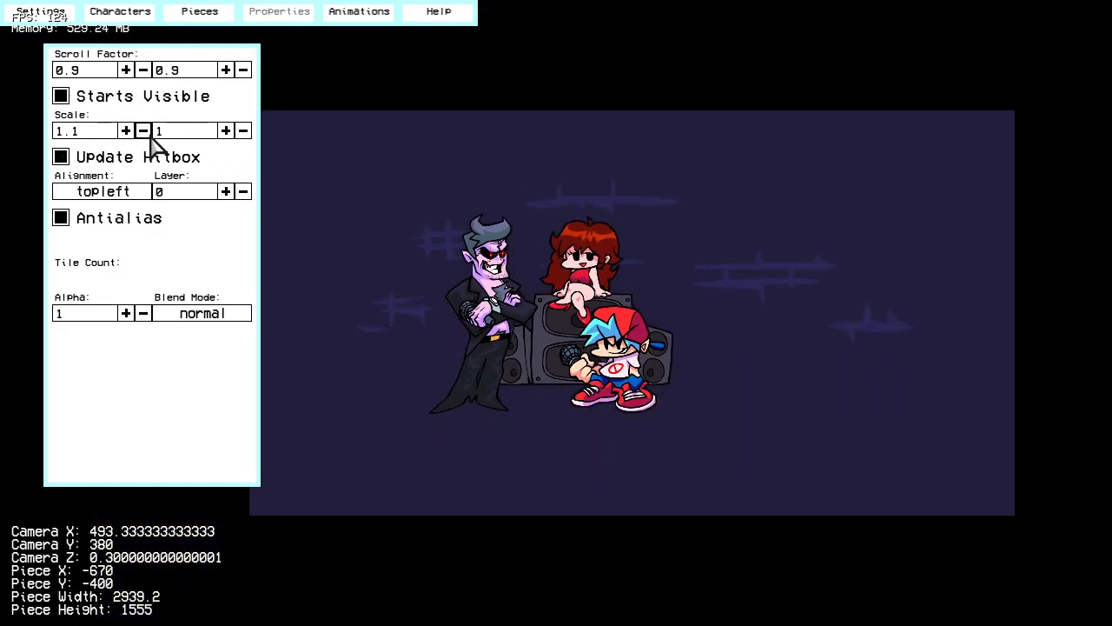
{"action": "left_click", "coordinate": [143, 130]}
{"action": "left_click", "coordinate": [144, 130]}
{"action": "left_click", "coordinate": [126, 130]}
{"action": "left_click", "coordinate": [126, 131]}
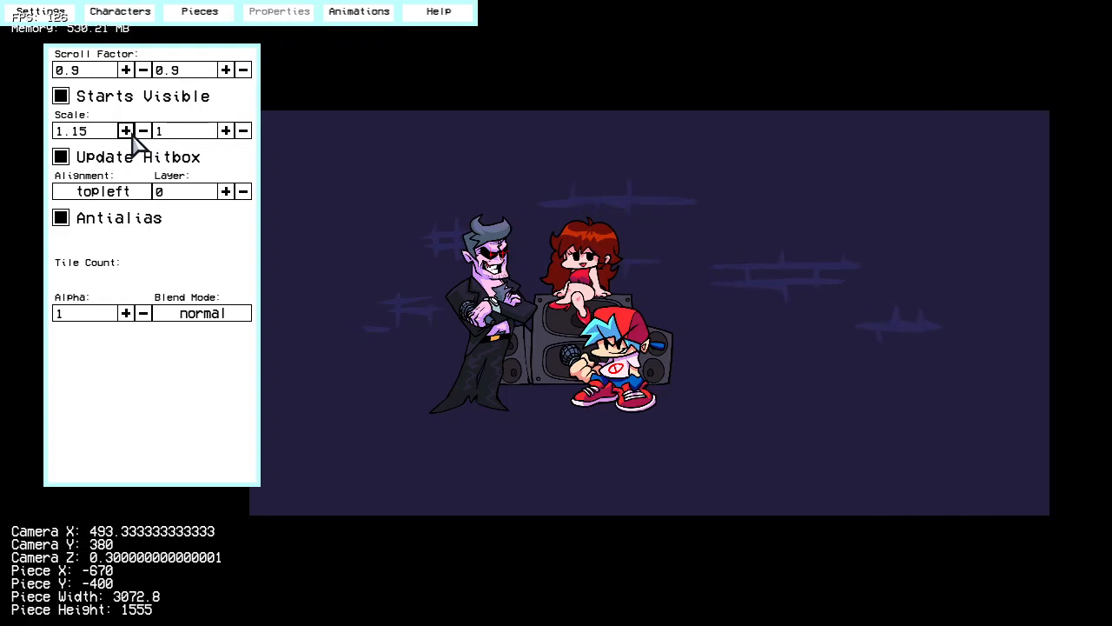
{"action": "left_click", "coordinate": [126, 132]}
{"action": "scroll", "coordinate": [533, 310], "scroll_direction": "down", "scroll_amount": 3}
{"action": "scroll", "coordinate": [618, 241], "scroll_direction": "up", "scroll_amount": 4}
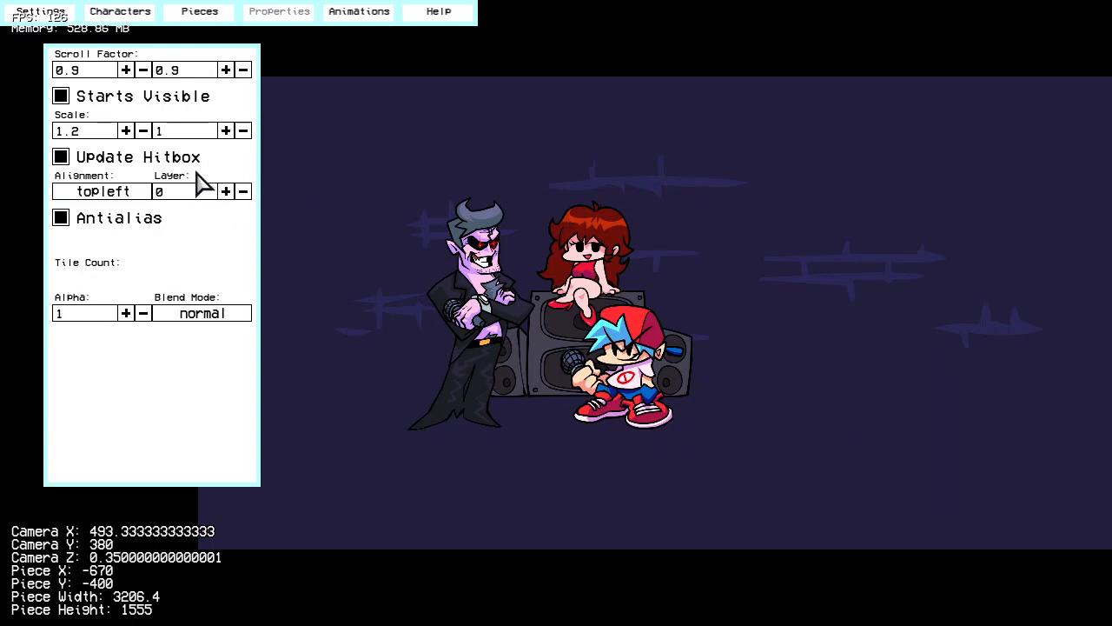
Step: Disable the wall's Update Hitbox, try a horizontal scale of 1.4, and restore the scale to 1
{"action": "scroll", "coordinate": [626, 191], "scroll_direction": "down", "scroll_amount": 2}
{"action": "left_click", "coordinate": [143, 162]}
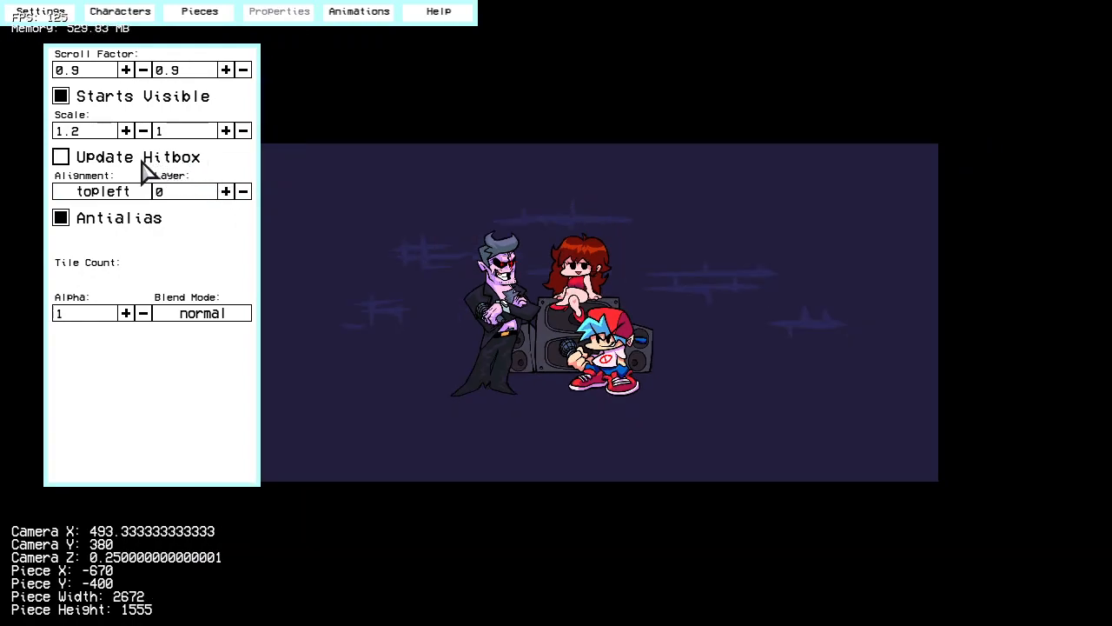
{"action": "left_click", "coordinate": [126, 131]}
{"action": "left_click", "coordinate": [126, 130]}
{"action": "left_click", "coordinate": [126, 130]}
{"action": "left_click", "coordinate": [126, 131]}
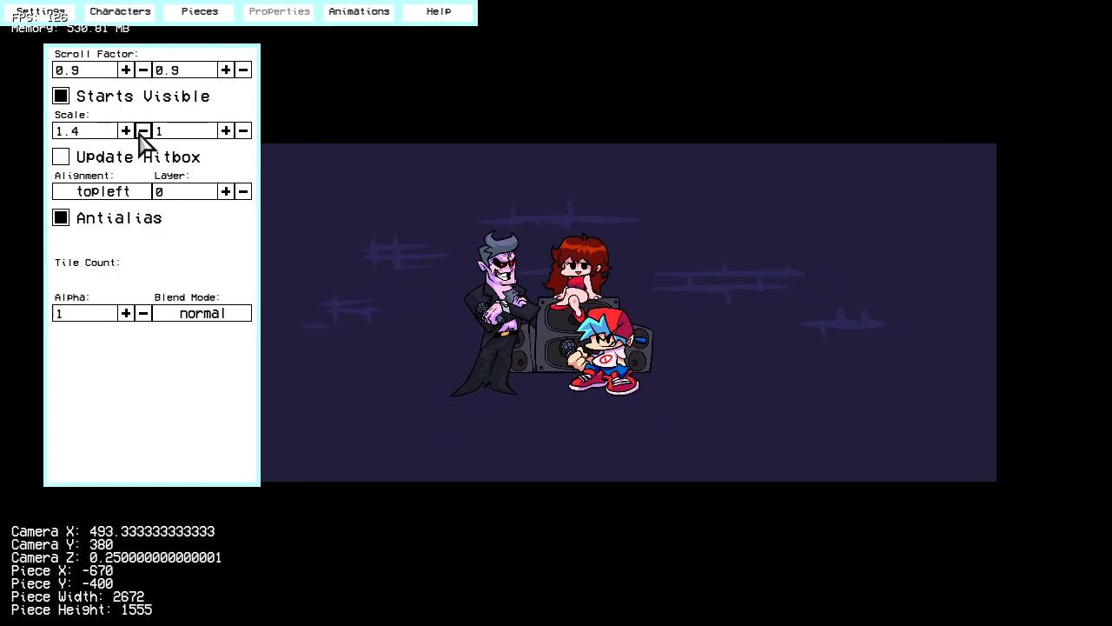
{"action": "left_click", "coordinate": [144, 130]}
{"action": "left_click", "coordinate": [143, 130]}
{"action": "left_click", "coordinate": [144, 130]}
{"action": "left_click", "coordinate": [143, 130]}
{"action": "left_click", "coordinate": [144, 130]}
{"action": "left_click", "coordinate": [143, 130]}
{"action": "left_click", "coordinate": [144, 130]}
{"action": "left_click", "coordinate": [143, 130]}
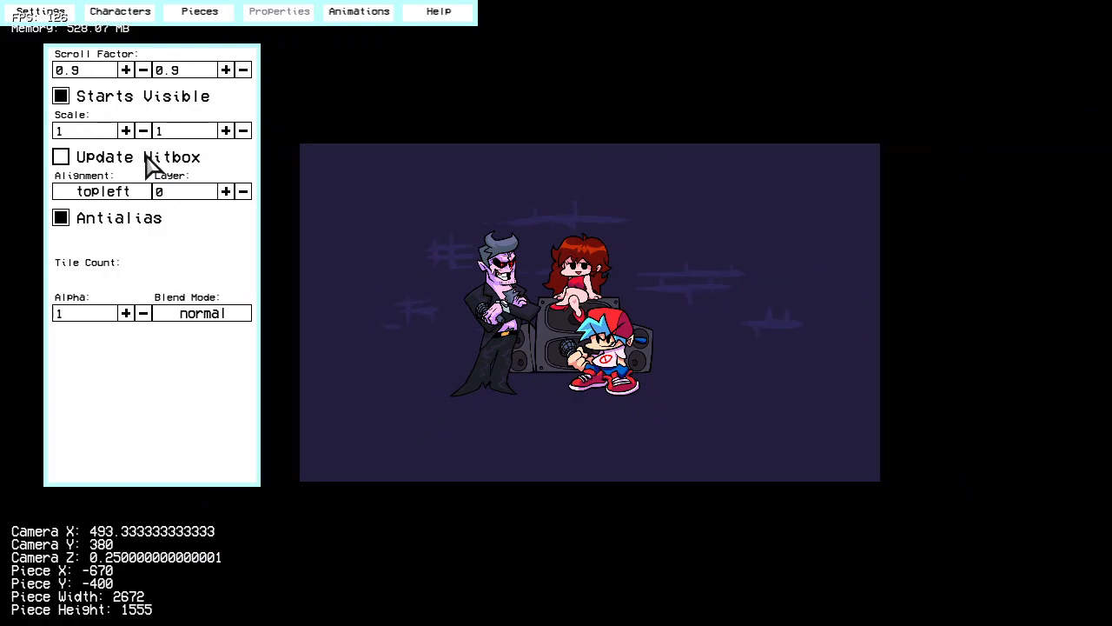
Step: Enable Update Hitbox again, try a horizontal scale of 1.3 on the wall, and restore the scale to 1
{"action": "left_click", "coordinate": [126, 131]}
{"action": "left_click", "coordinate": [126, 131]}
{"action": "left_click", "coordinate": [126, 130]}
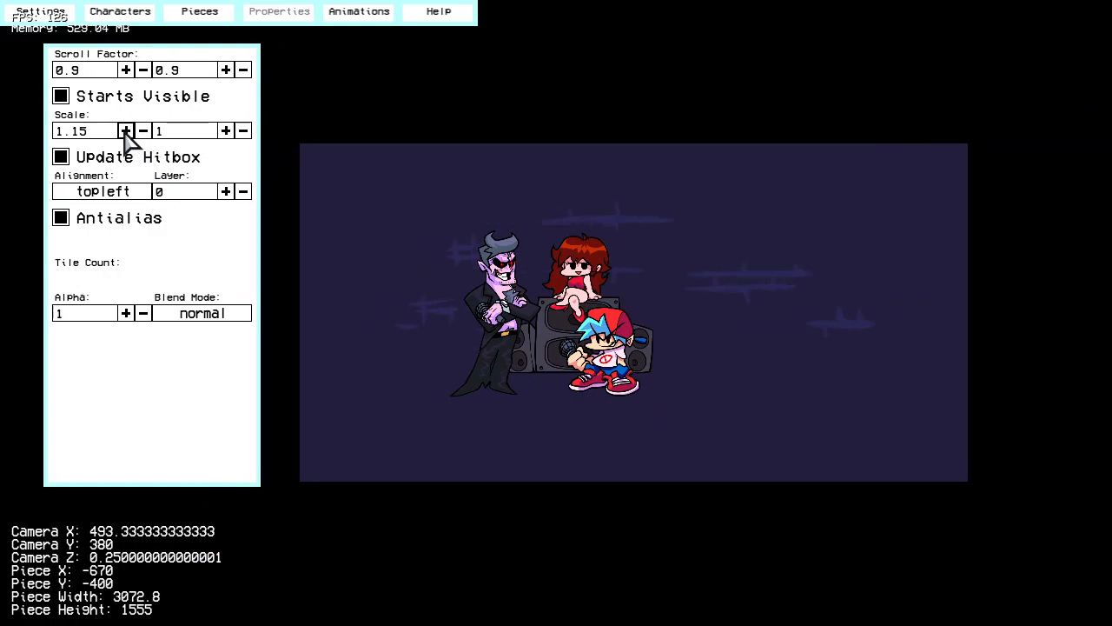
{"action": "left_click", "coordinate": [126, 131]}
{"action": "left_click", "coordinate": [126, 131]}
{"action": "left_click", "coordinate": [126, 132]}
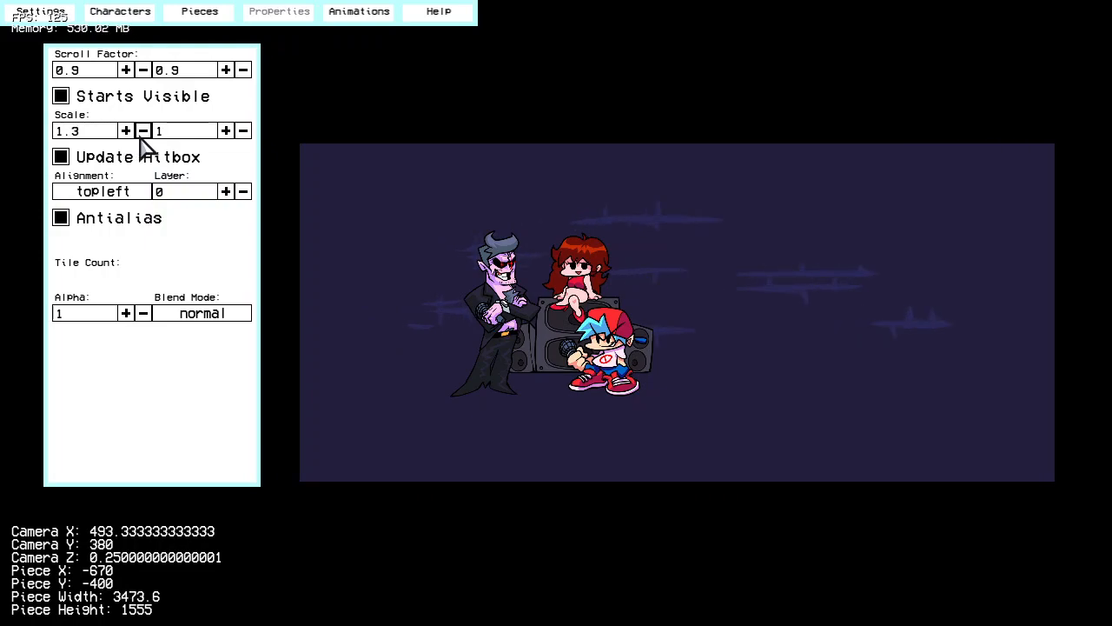
{"action": "left_click", "coordinate": [143, 132]}
{"action": "left_click", "coordinate": [144, 132]}
{"action": "left_click", "coordinate": [144, 132]}
{"action": "left_click", "coordinate": [143, 131]}
{"action": "left_click", "coordinate": [143, 132]}
{"action": "left_click", "coordinate": [143, 131]}
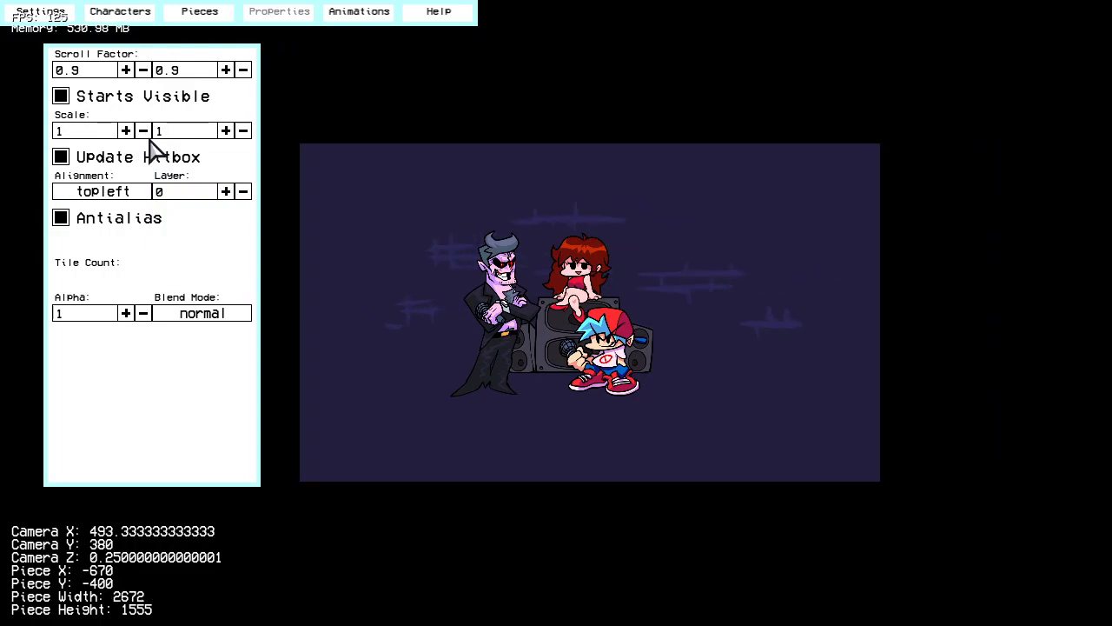
Step: Try the middlecenter alignment on the wall and restore it to topleft
{"action": "scroll", "coordinate": [663, 304], "scroll_direction": "up", "scroll_amount": 2}
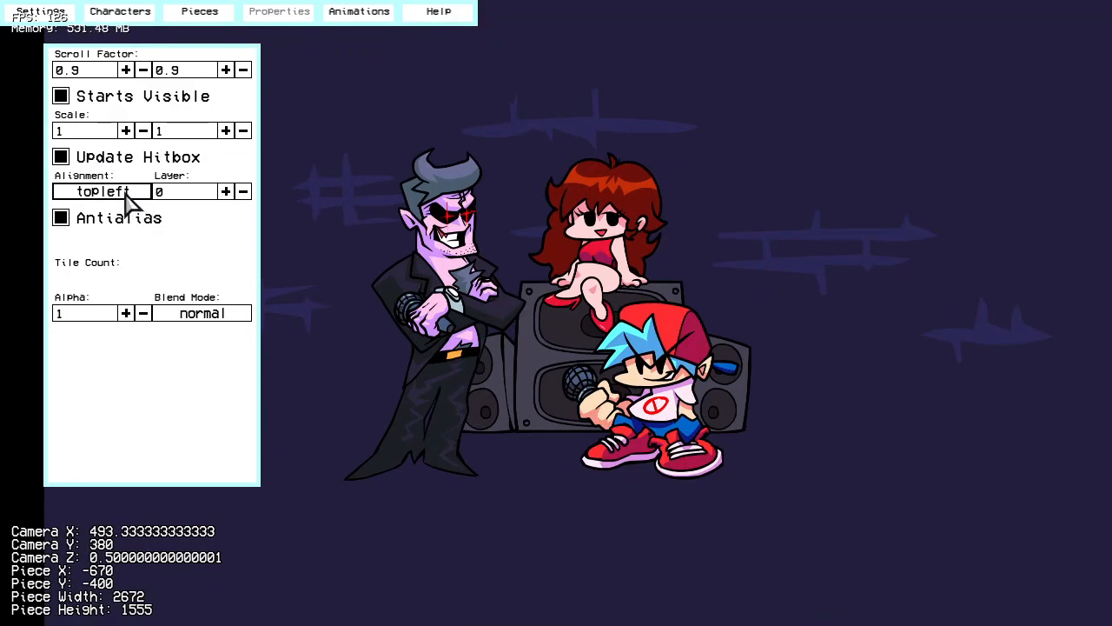
{"action": "scroll", "coordinate": [678, 257], "scroll_direction": "down", "scroll_amount": 3}
{"action": "scroll", "coordinate": [643, 274], "scroll_direction": "up", "scroll_amount": 1}
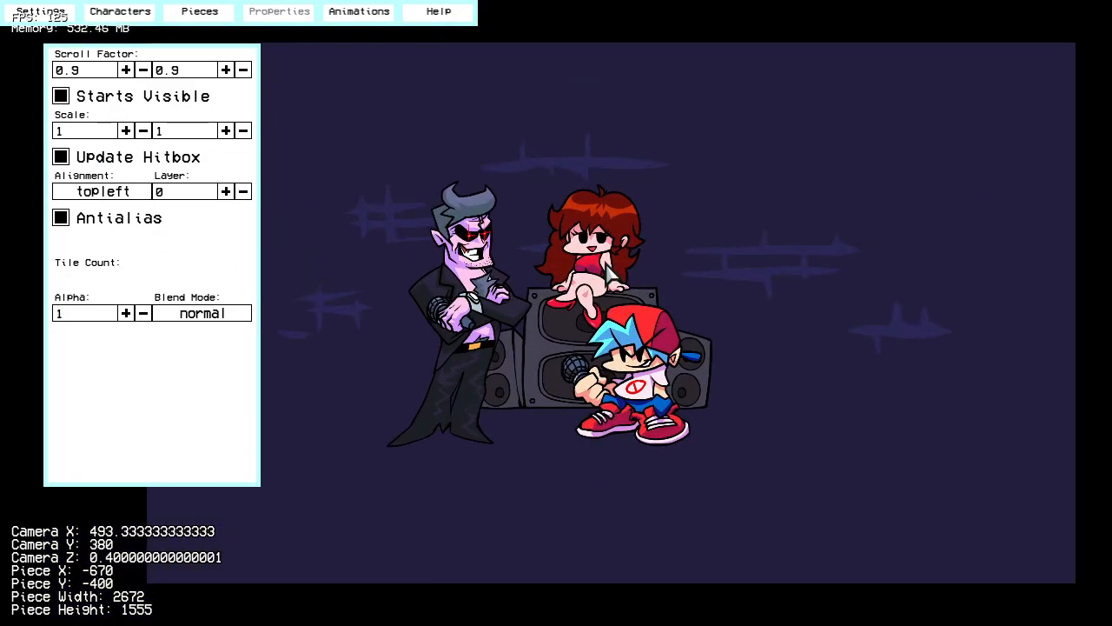
{"action": "scroll", "coordinate": [650, 378], "scroll_direction": "down", "scroll_amount": 2}
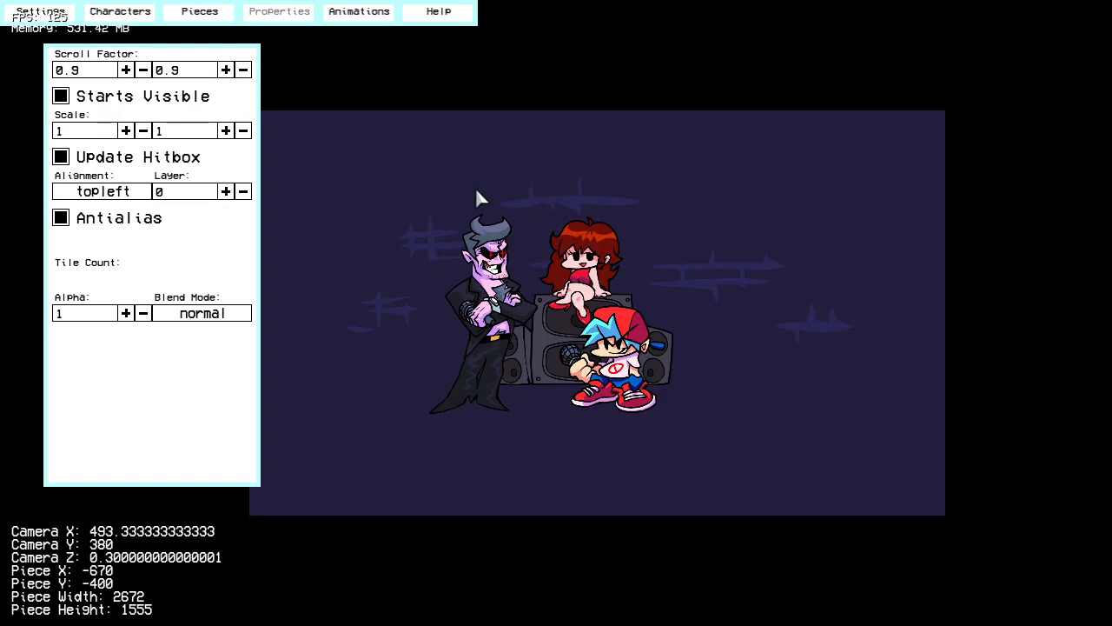
{"action": "left_click", "coordinate": [142, 193]}
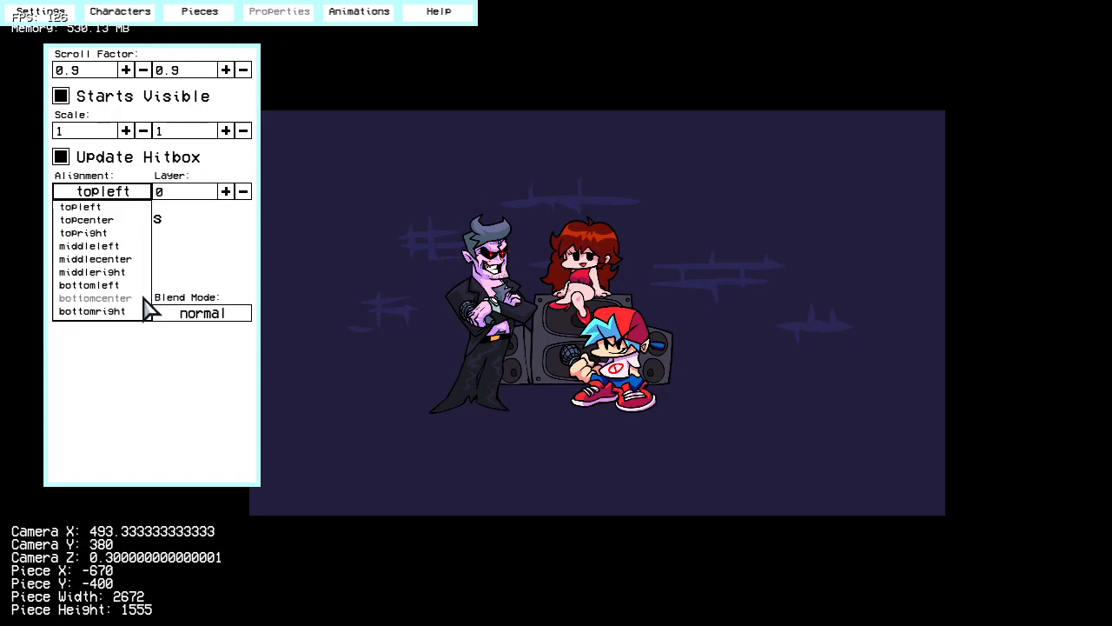
{"action": "left_click", "coordinate": [136, 209]}
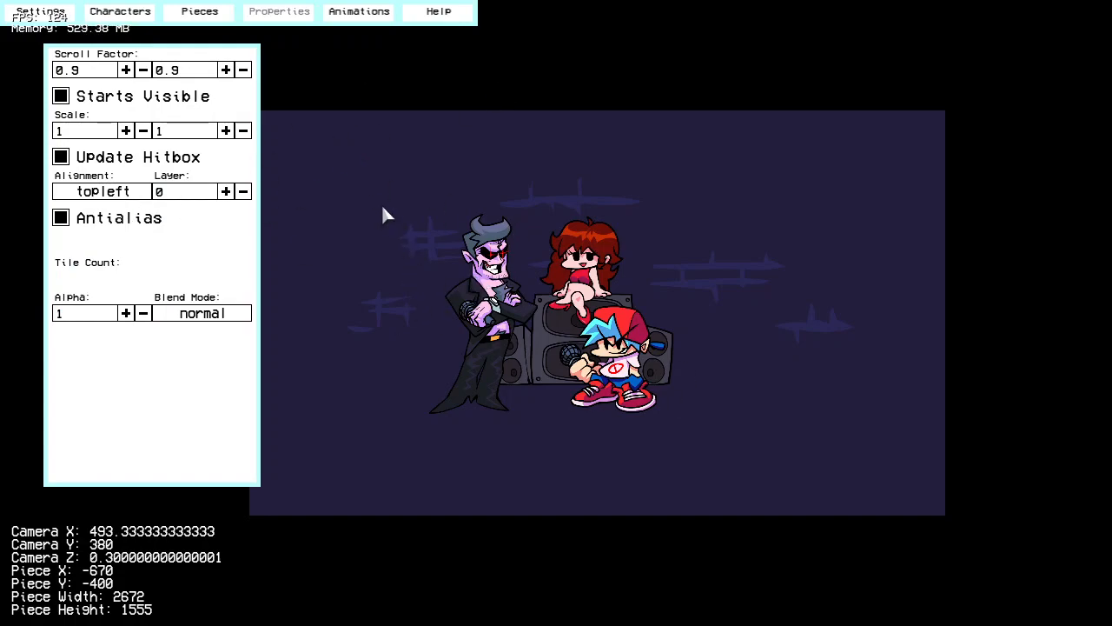
{"action": "left_click", "coordinate": [102, 193]}
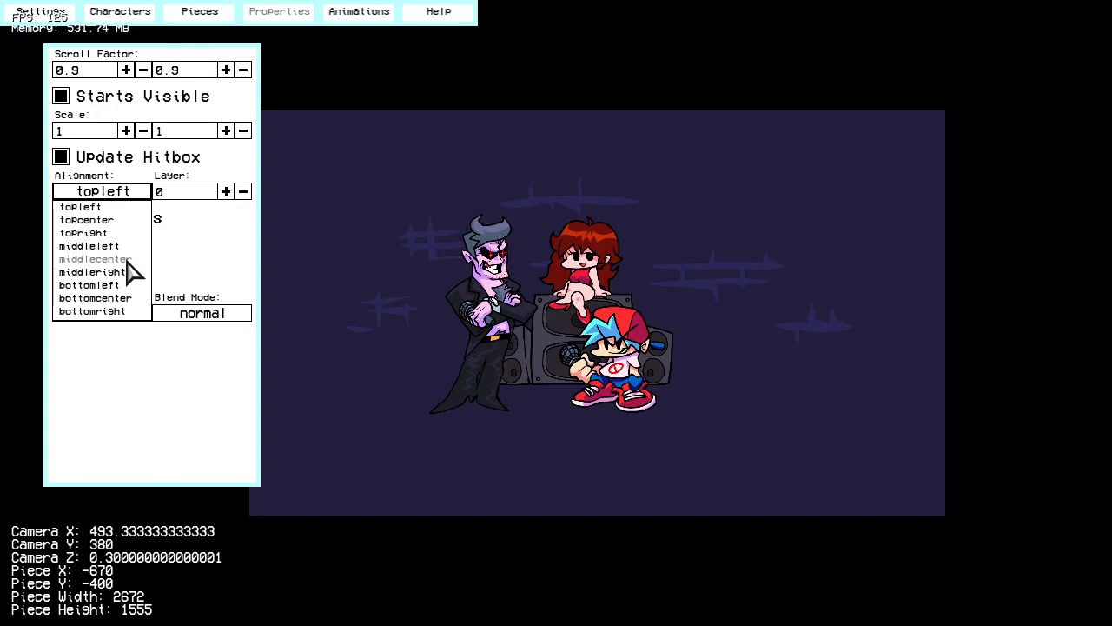
{"action": "left_click", "coordinate": [94, 259]}
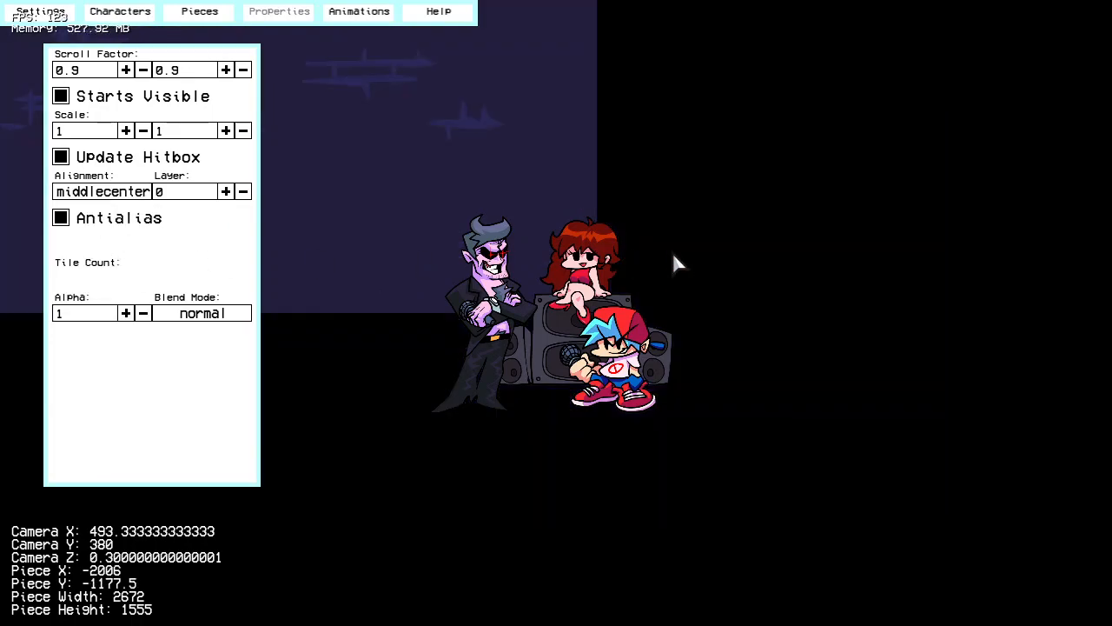
{"action": "right_click_drag", "start_coordinate": [572, 251], "coordinate": [708, 311]}
{"action": "left_click", "coordinate": [109, 193]}
{"action": "left_click", "coordinate": [109, 207]}
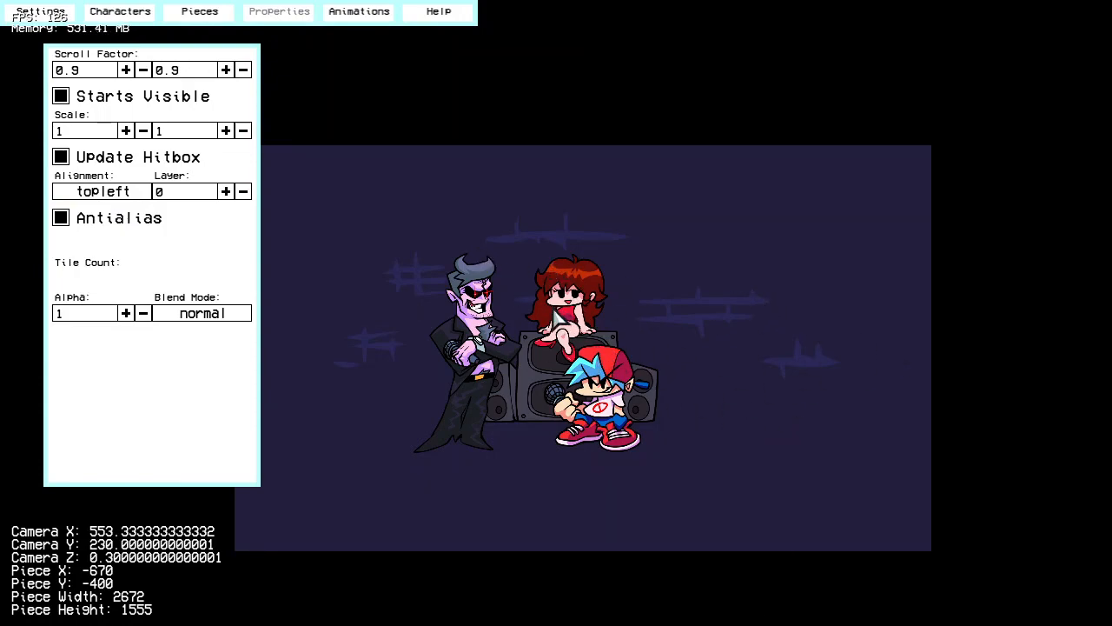
{"action": "right_click_drag", "start_coordinate": [600, 344], "coordinate": [560, 403]}
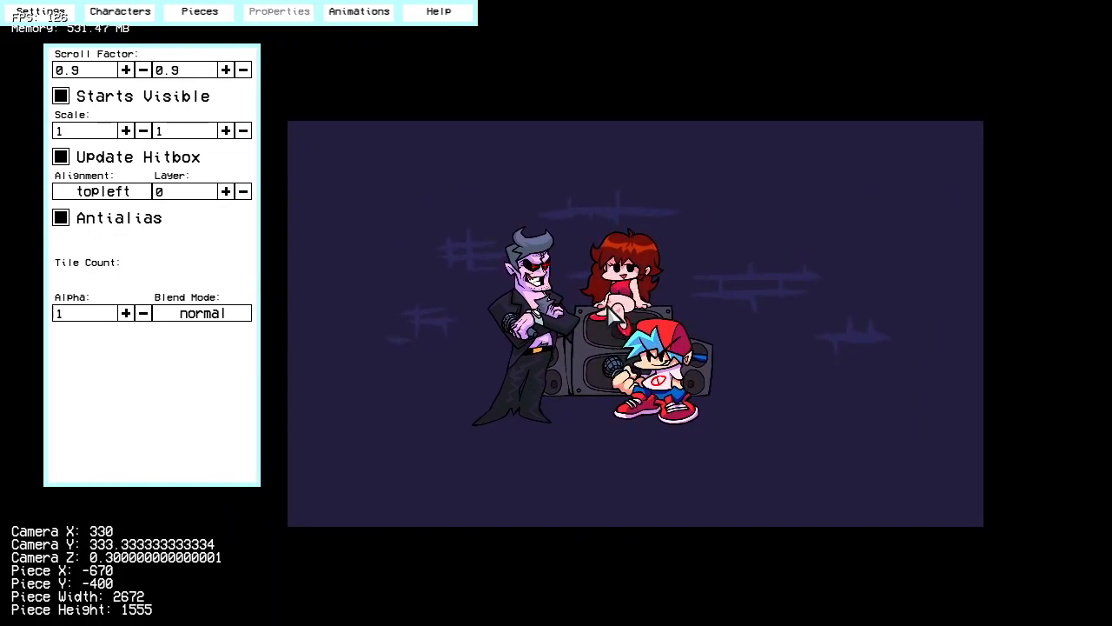
Step: Try the bottomcenter alignment on the wall and restore it to topleft
{"action": "left_click", "coordinate": [139, 194]}
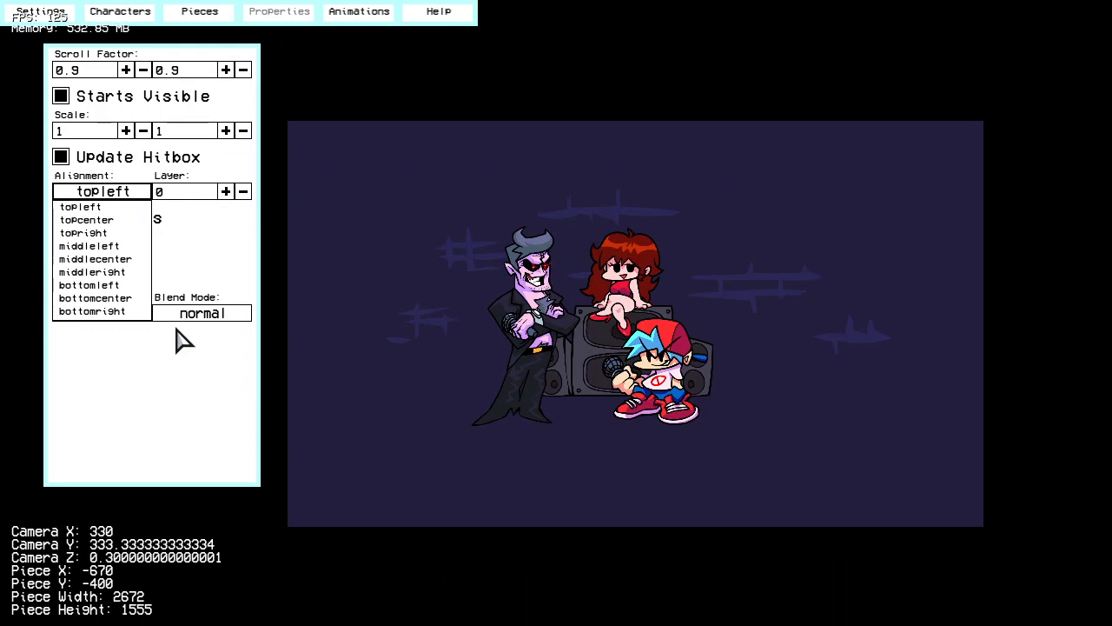
{"action": "left_click", "coordinate": [105, 298]}
{"action": "right_click_drag", "start_coordinate": [139, 239], "coordinate": [767, 362]}
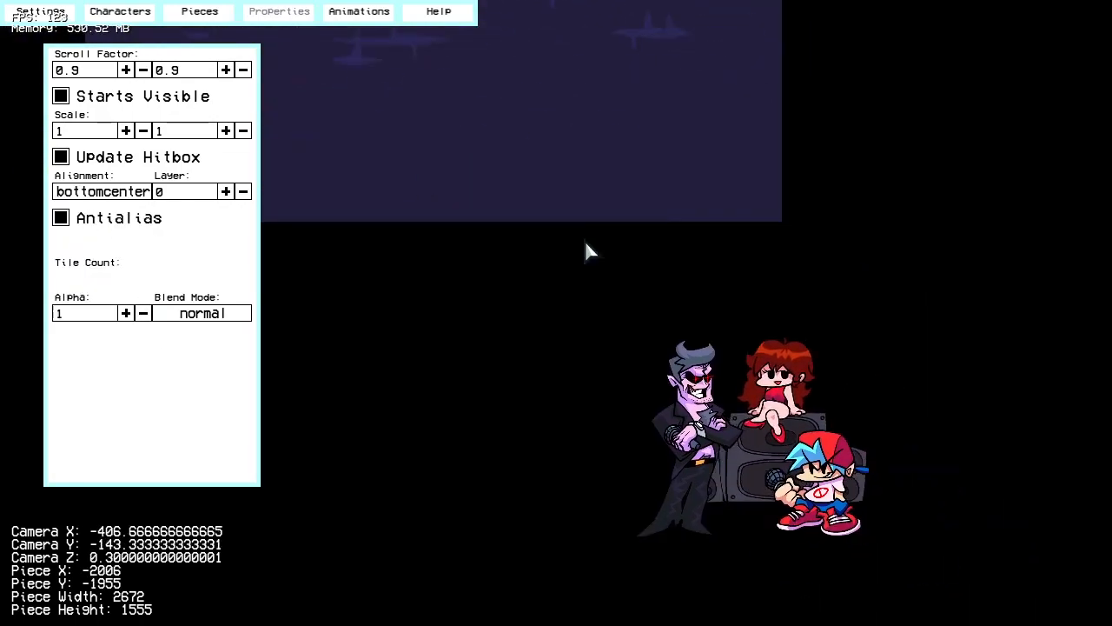
{"action": "left_click", "coordinate": [121, 195]}
{"action": "left_click", "coordinate": [114, 206]}
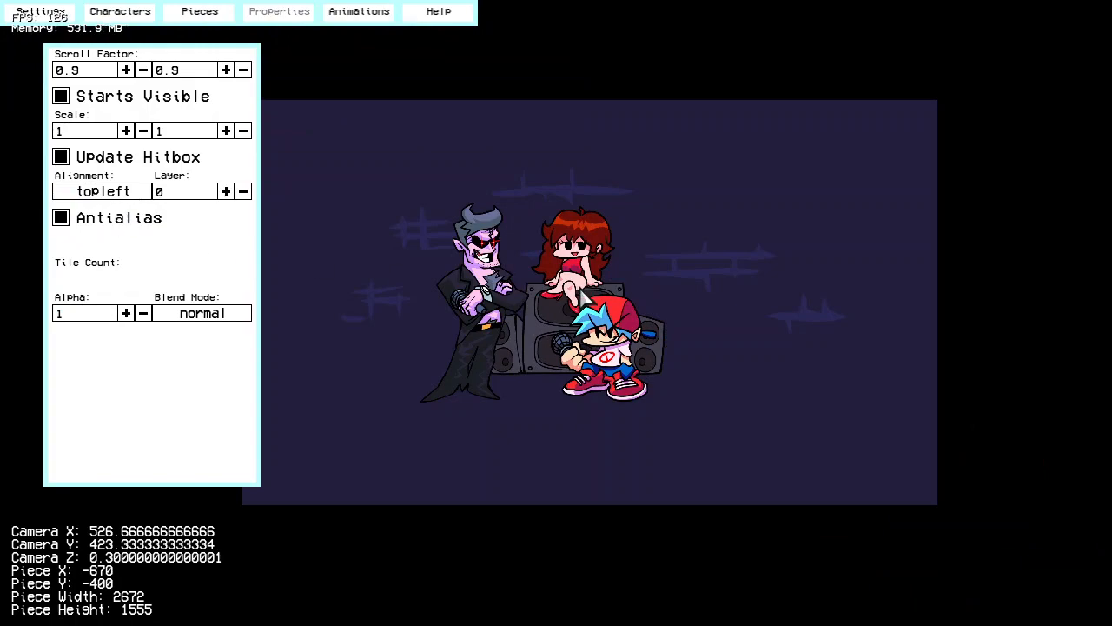
{"action": "right_click_drag", "start_coordinate": [580, 295], "coordinate": [548, 289]}
{"action": "scroll", "coordinate": [550, 322], "scroll_direction": "up", "scroll_amount": 5}
{"action": "right_click_drag", "start_coordinate": [551, 356], "coordinate": [545, 304]}
{"action": "scroll", "coordinate": [544, 323], "scroll_direction": "down", "scroll_amount": 2}
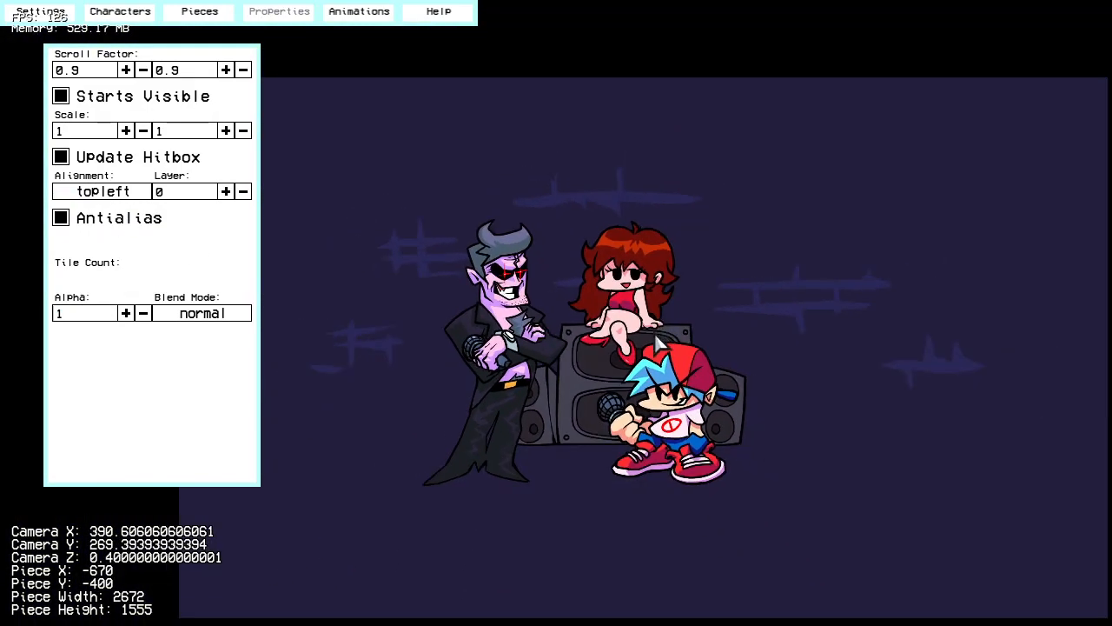
Step: Try the wall on layer 1 to check which characters it covers, and restore it to layer 0
{"action": "left_click", "coordinate": [225, 191]}
{"action": "left_click", "coordinate": [225, 191]}
{"action": "left_click", "coordinate": [225, 191]}
{"action": "left_click", "coordinate": [244, 191]}
{"action": "left_click", "coordinate": [244, 191]}
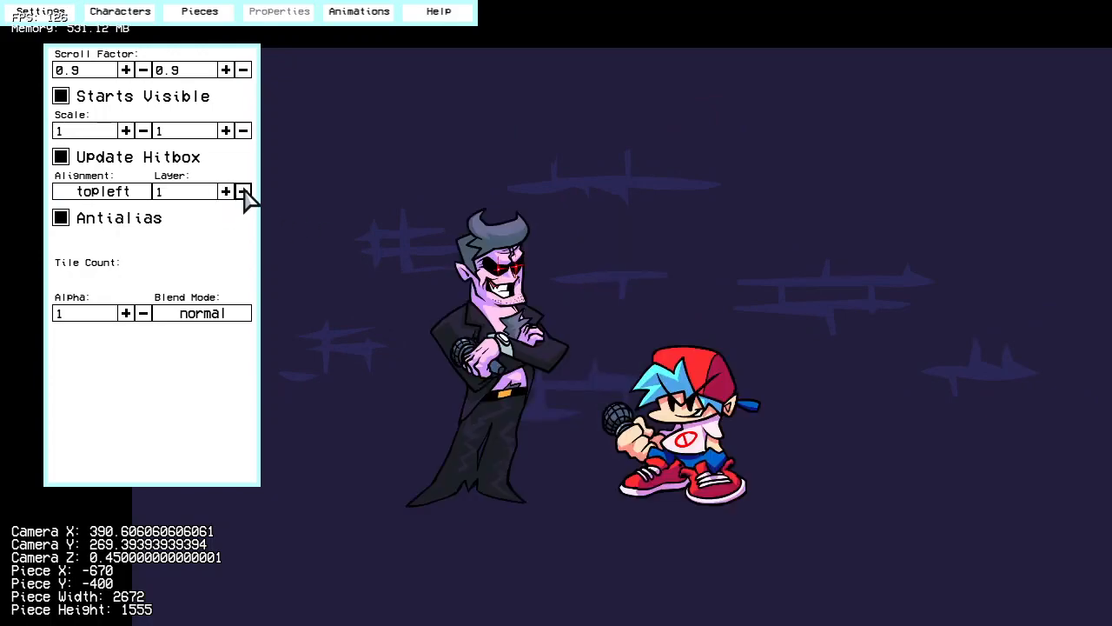
{"action": "left_click", "coordinate": [243, 191]}
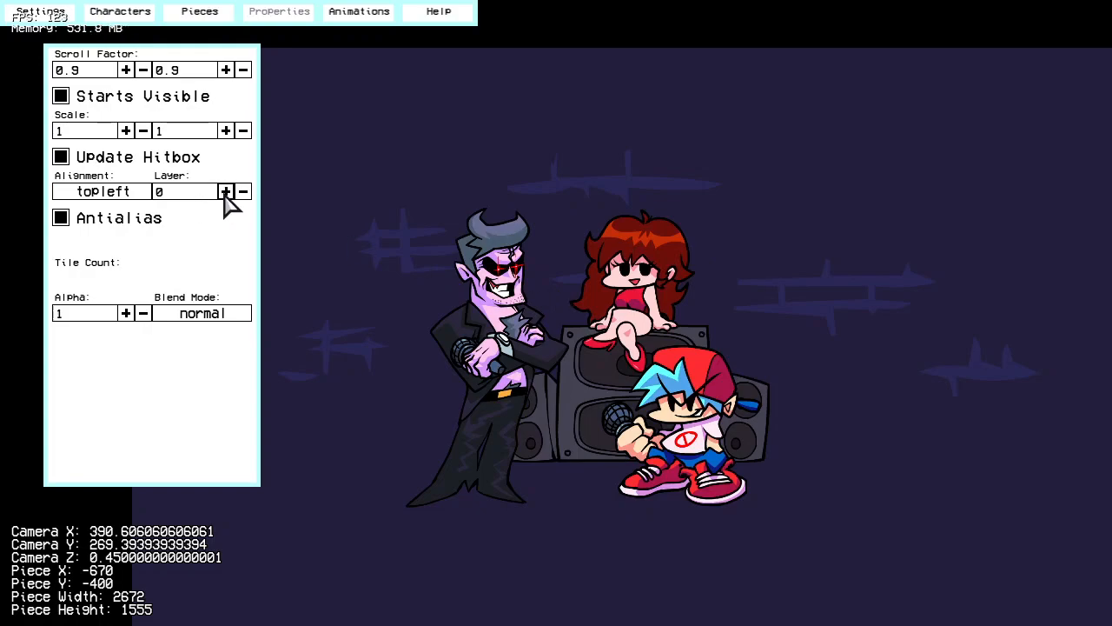
{"action": "left_click", "coordinate": [227, 200]}
{"action": "left_click", "coordinate": [227, 199]}
{"action": "left_click", "coordinate": [227, 200]}
{"action": "left_click", "coordinate": [244, 192]}
{"action": "left_click", "coordinate": [244, 192]}
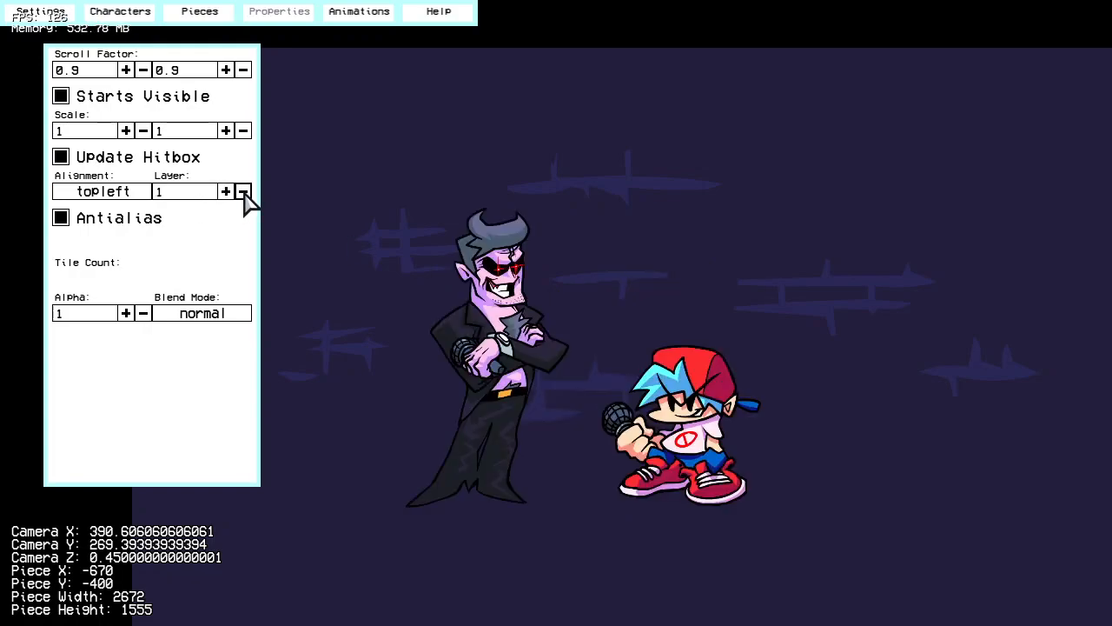
{"action": "left_click", "coordinate": [244, 192]}
Step: Try the wall with Antialias disabled, inspect its edges up close, and enable Antialias again
{"action": "scroll", "coordinate": [786, 418], "scroll_direction": "up", "scroll_amount": 2}
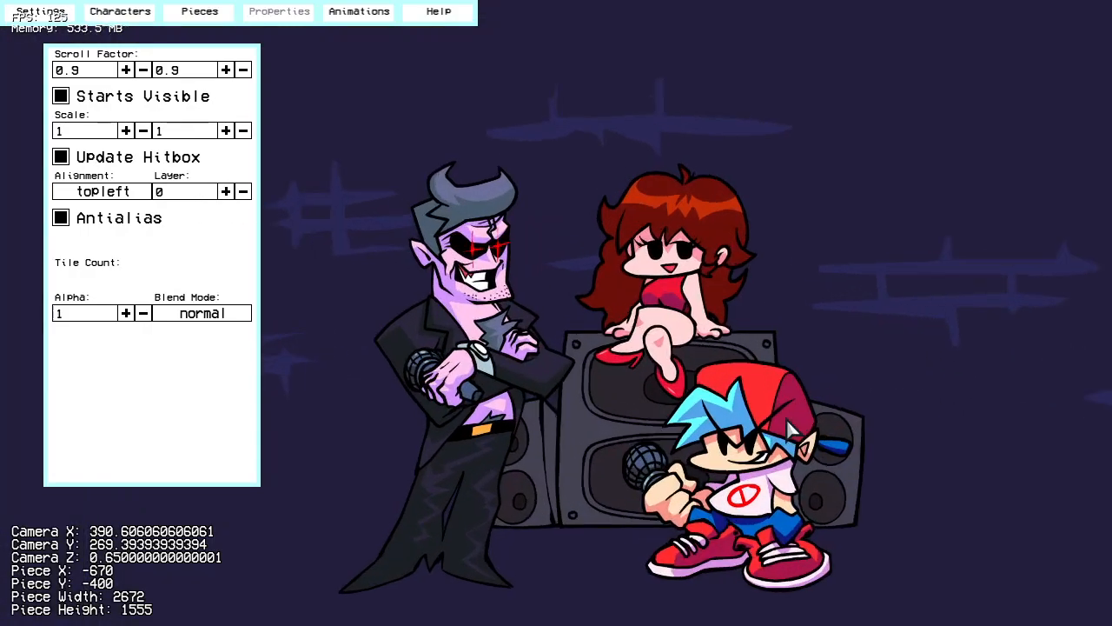
{"action": "scroll", "coordinate": [788, 421], "scroll_direction": "up", "scroll_amount": 1}
{"action": "right_click_drag", "start_coordinate": [612, 444], "coordinate": [570, 386]}
{"action": "scroll", "coordinate": [588, 379], "scroll_direction": "up", "scroll_amount": 2}
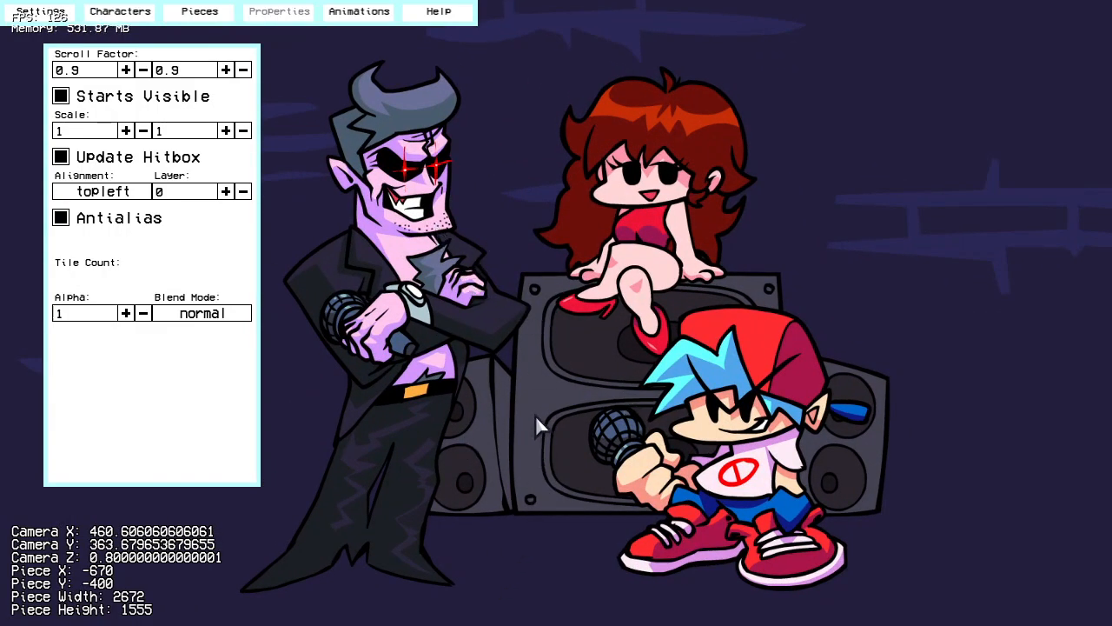
{"action": "scroll", "coordinate": [316, 227], "scroll_direction": "up", "scroll_amount": 11}
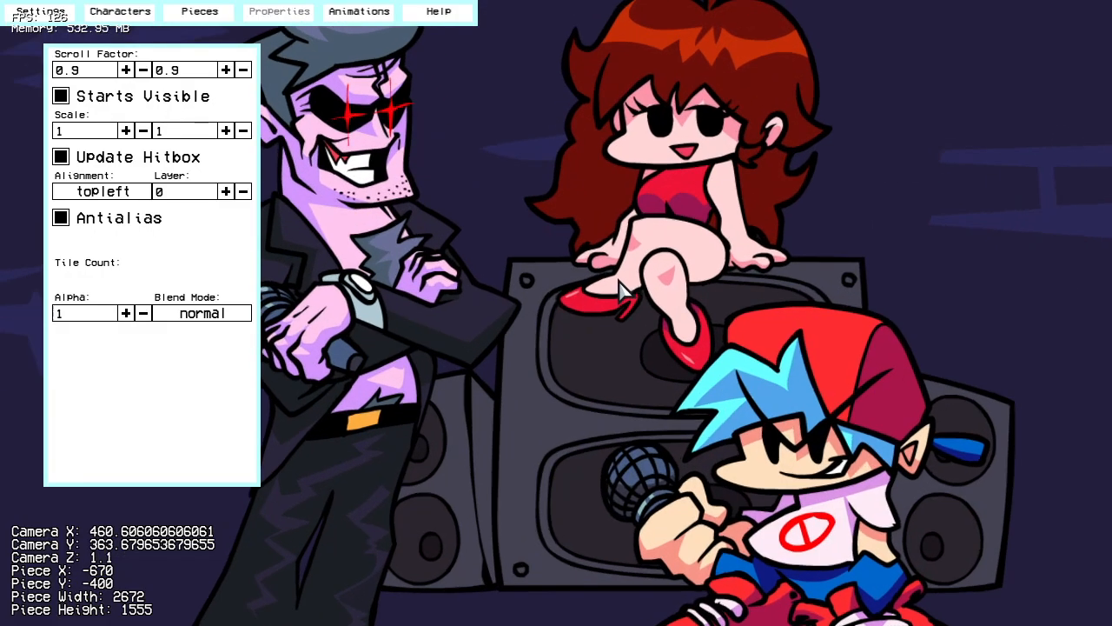
{"action": "right_click_drag", "start_coordinate": [641, 112], "coordinate": [331, 222]}
{"action": "right_click_drag", "start_coordinate": [1067, 136], "coordinate": [698, 185]}
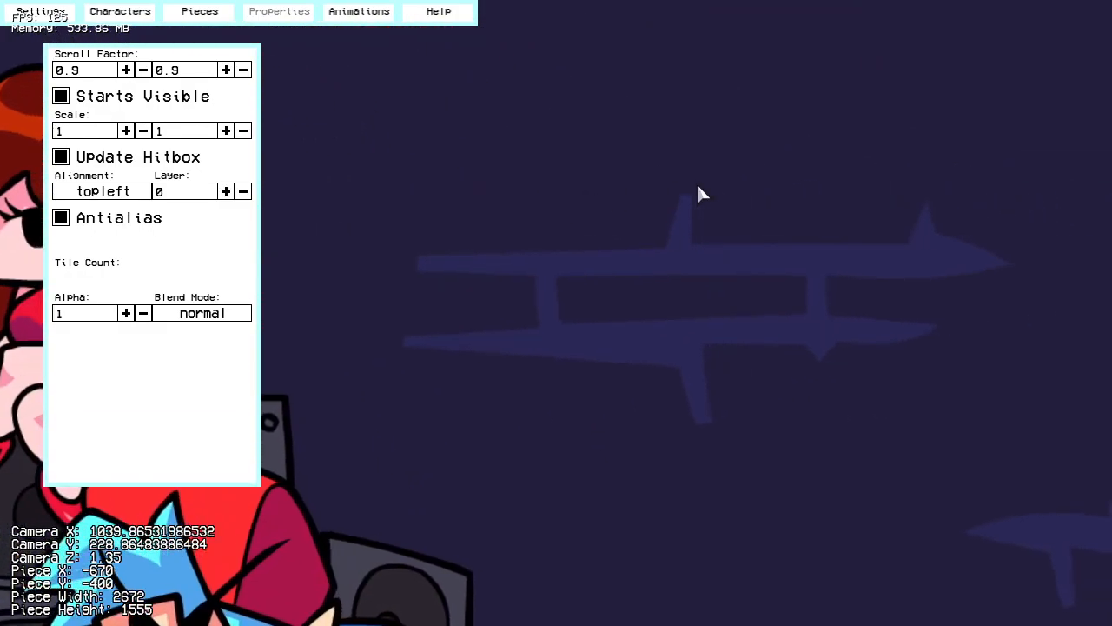
{"action": "right_click_drag", "start_coordinate": [747, 234], "coordinate": [543, 221]}
{"action": "scroll", "coordinate": [596, 210], "scroll_direction": "up", "scroll_amount": 9}
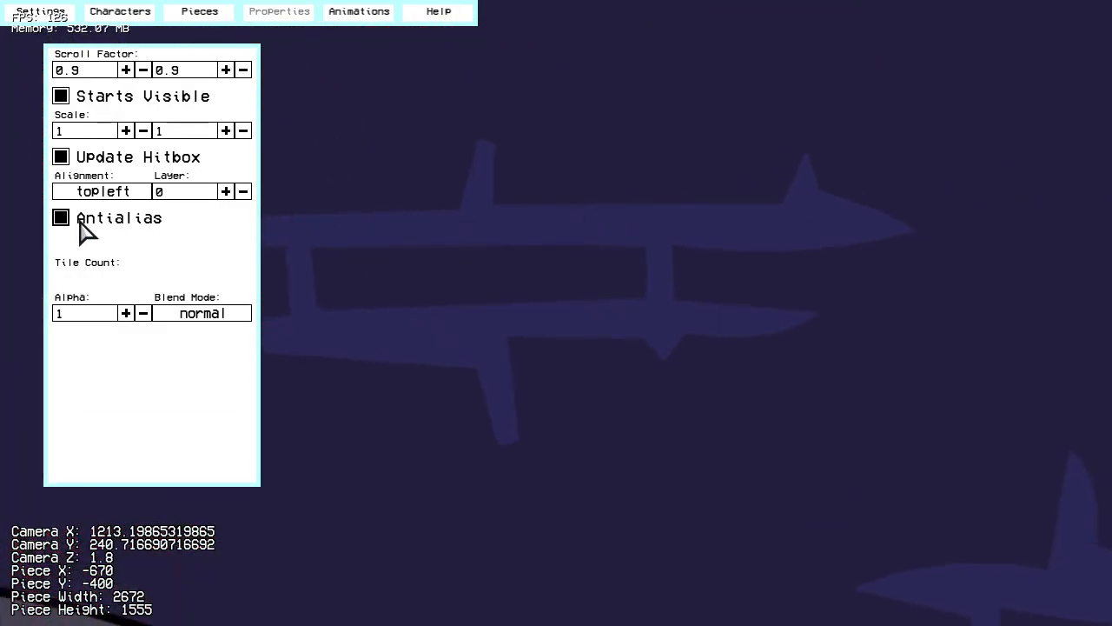
{"action": "scroll", "coordinate": [607, 244], "scroll_direction": "up", "scroll_amount": 20}
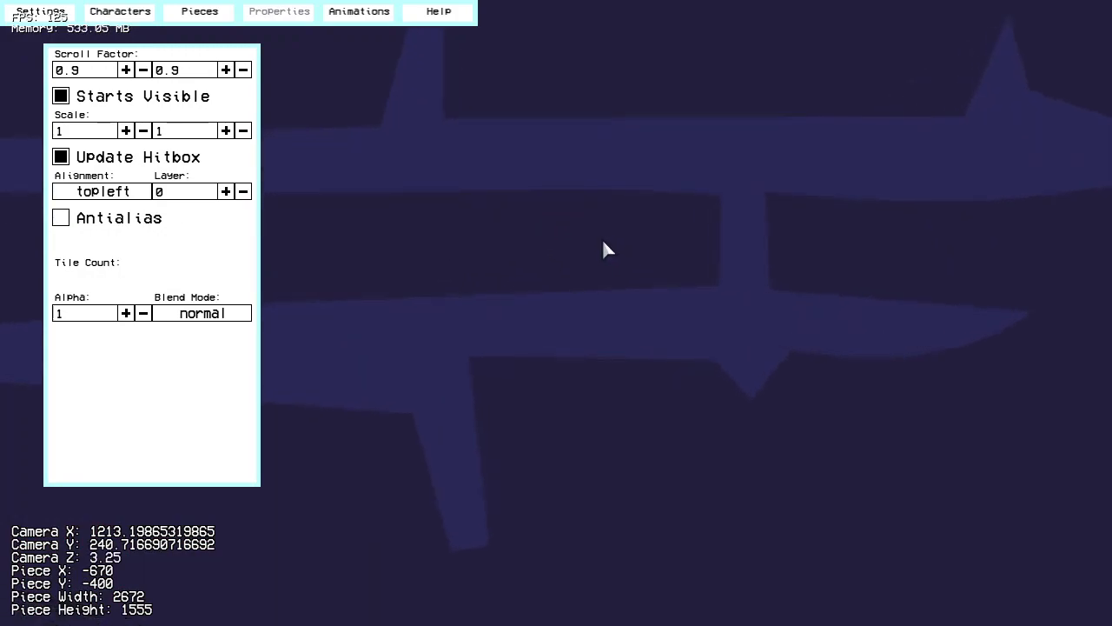
{"action": "left_click", "coordinate": [150, 224]}
{"action": "scroll", "coordinate": [685, 231], "scroll_direction": "down", "scroll_amount": 20}
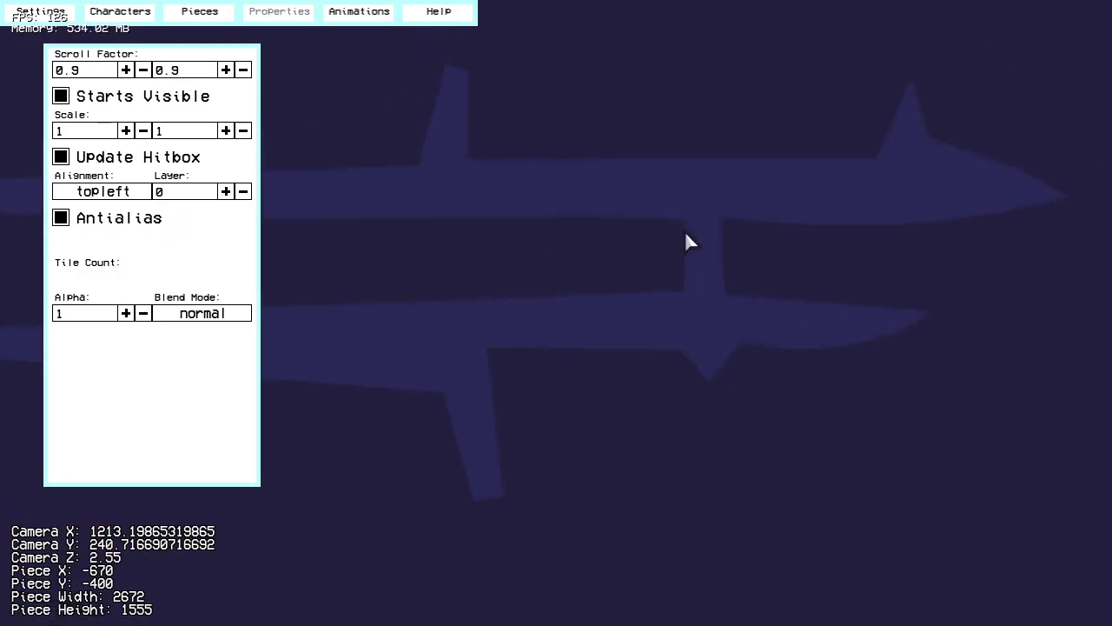
{"action": "scroll", "coordinate": [679, 247], "scroll_direction": "down", "scroll_amount": 8}
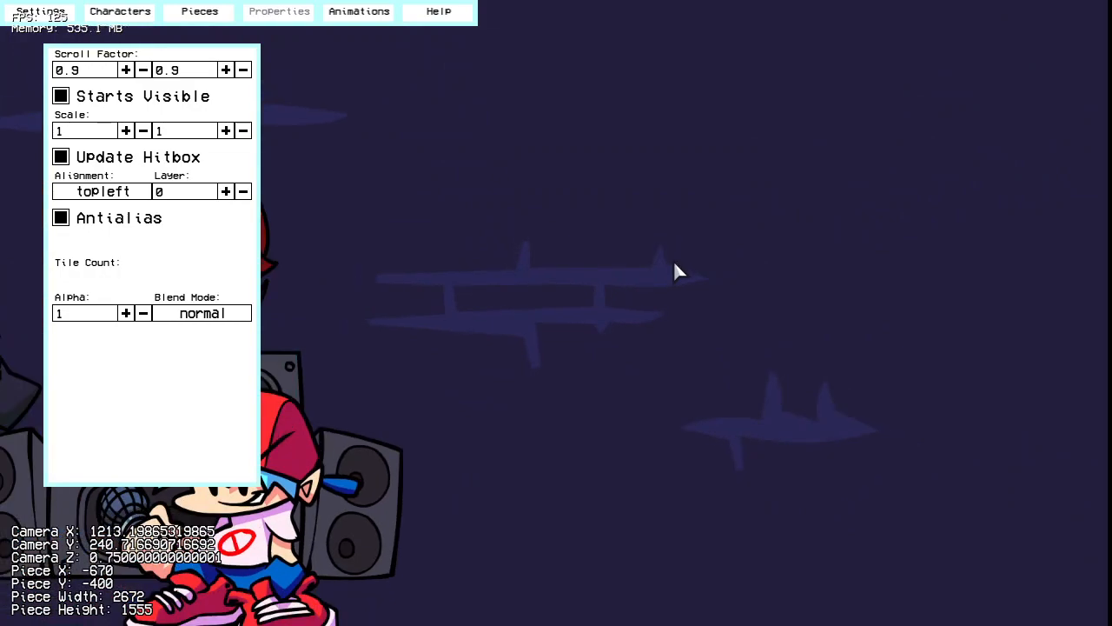
{"action": "scroll", "coordinate": [522, 374], "scroll_direction": "down", "scroll_amount": 5}
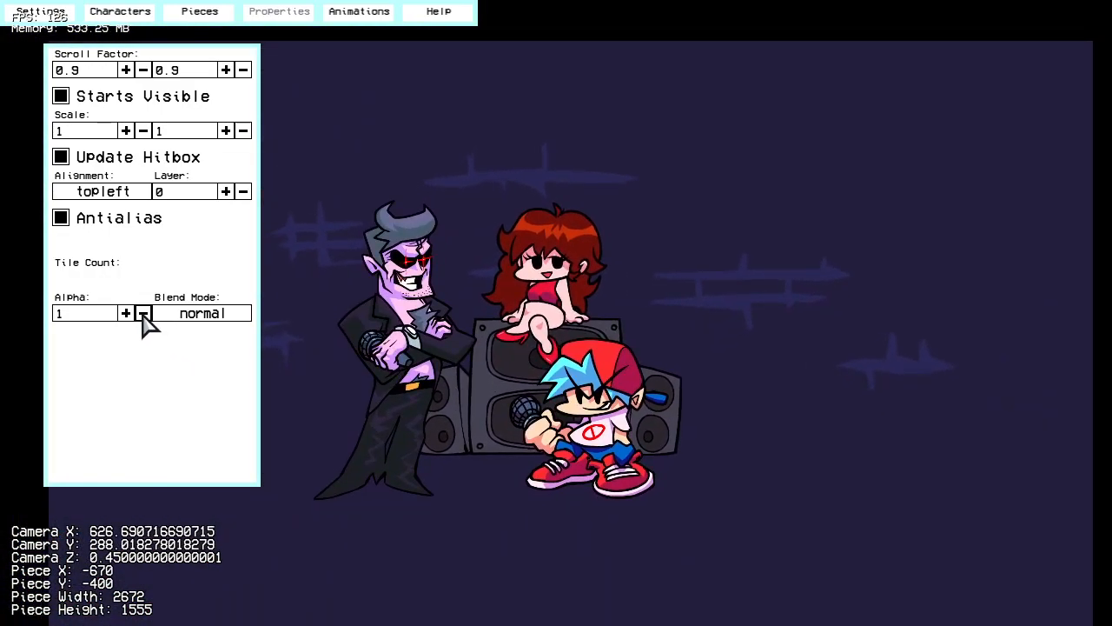
Step: Try the wall on layer 3 in front of the characters with its alpha at 0.6 and at 0.8
{"action": "left_click", "coordinate": [226, 191]}
{"action": "left_click", "coordinate": [226, 191]}
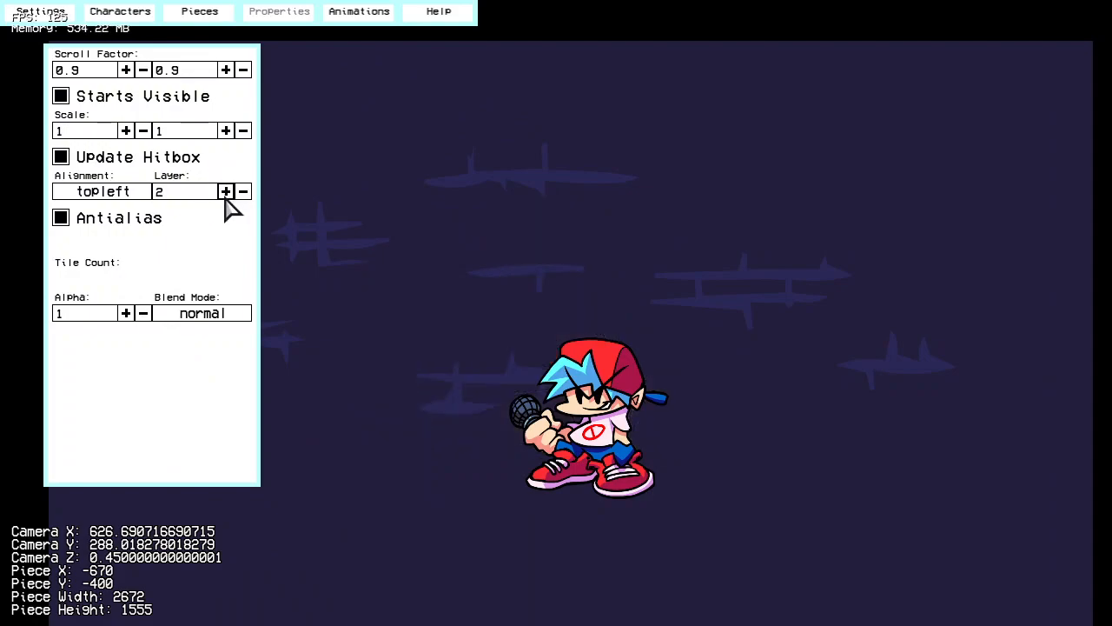
{"action": "left_click", "coordinate": [226, 191]}
{"action": "left_click", "coordinate": [144, 315]}
{"action": "left_click", "coordinate": [144, 315]}
{"action": "left_click", "coordinate": [144, 314]}
{"action": "left_click", "coordinate": [145, 315]}
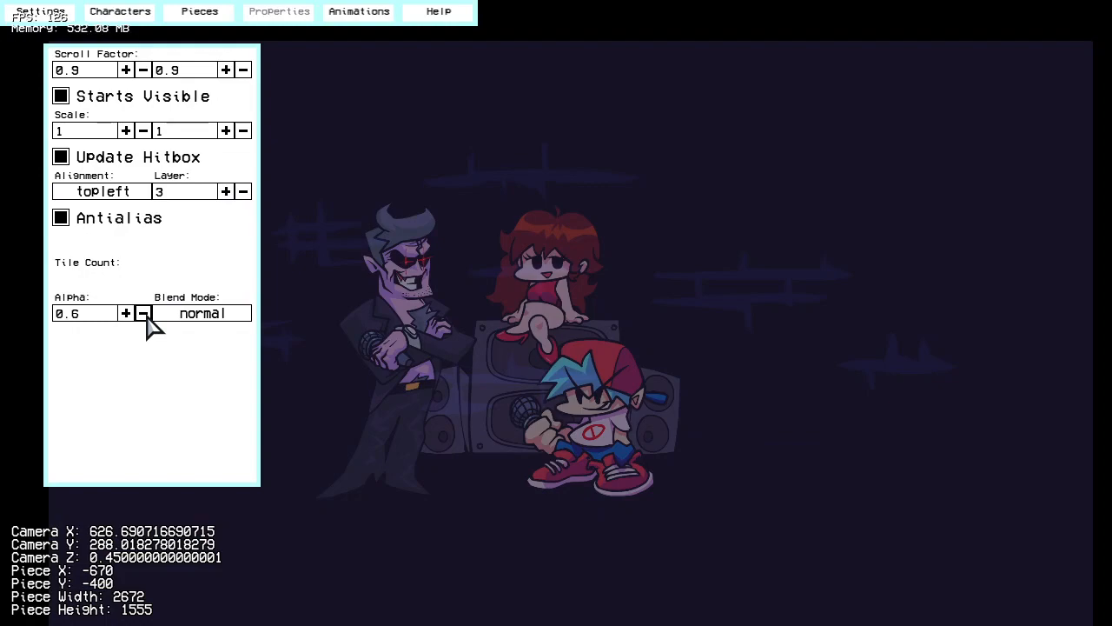
{"action": "left_click", "coordinate": [126, 314]}
{"action": "left_click", "coordinate": [126, 314]}
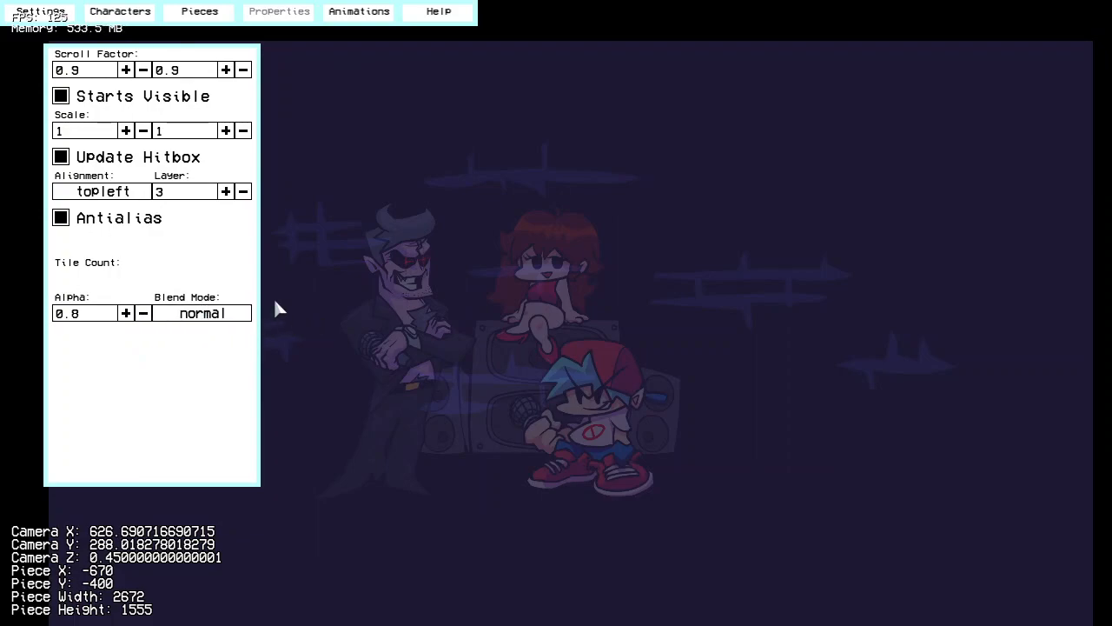
Step: Try the add blend mode on the wall with alpha 0.7, and raise the alpha back to 1
{"action": "left_click", "coordinate": [228, 314]}
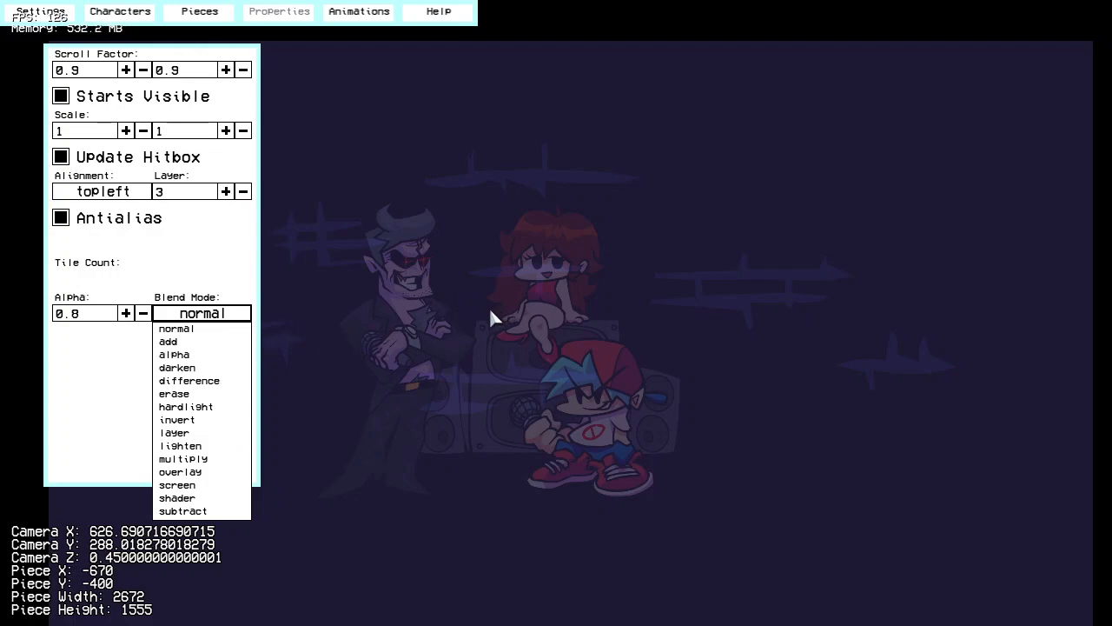
{"action": "left_click", "coordinate": [229, 328]}
{"action": "left_click", "coordinate": [238, 315]}
{"action": "left_click", "coordinate": [195, 341]}
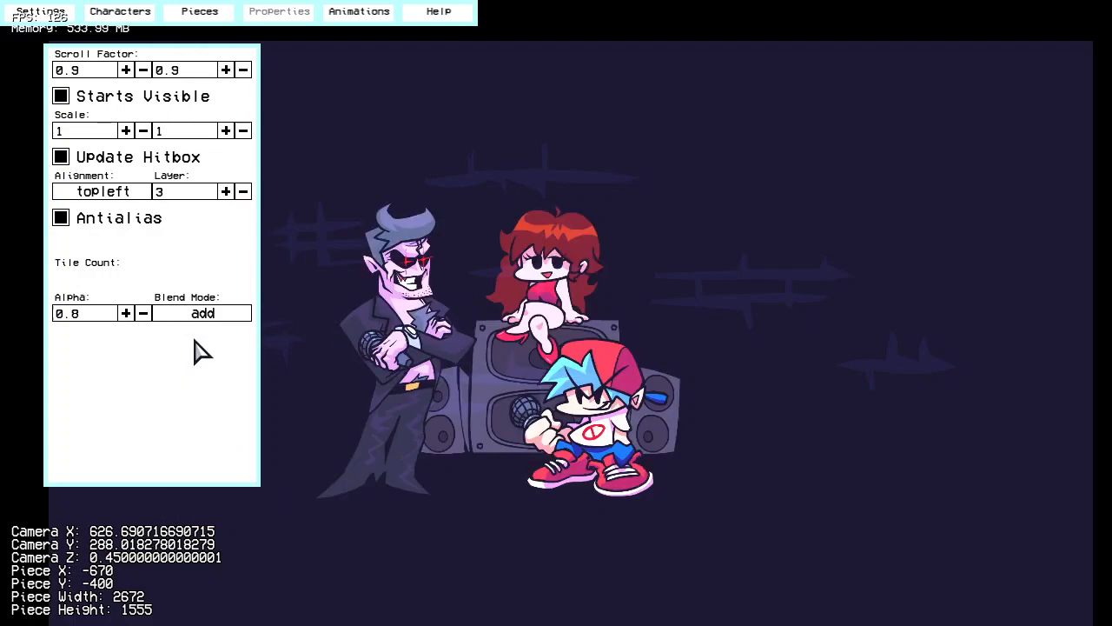
{"action": "left_click", "coordinate": [127, 314]}
{"action": "left_click", "coordinate": [127, 314]}
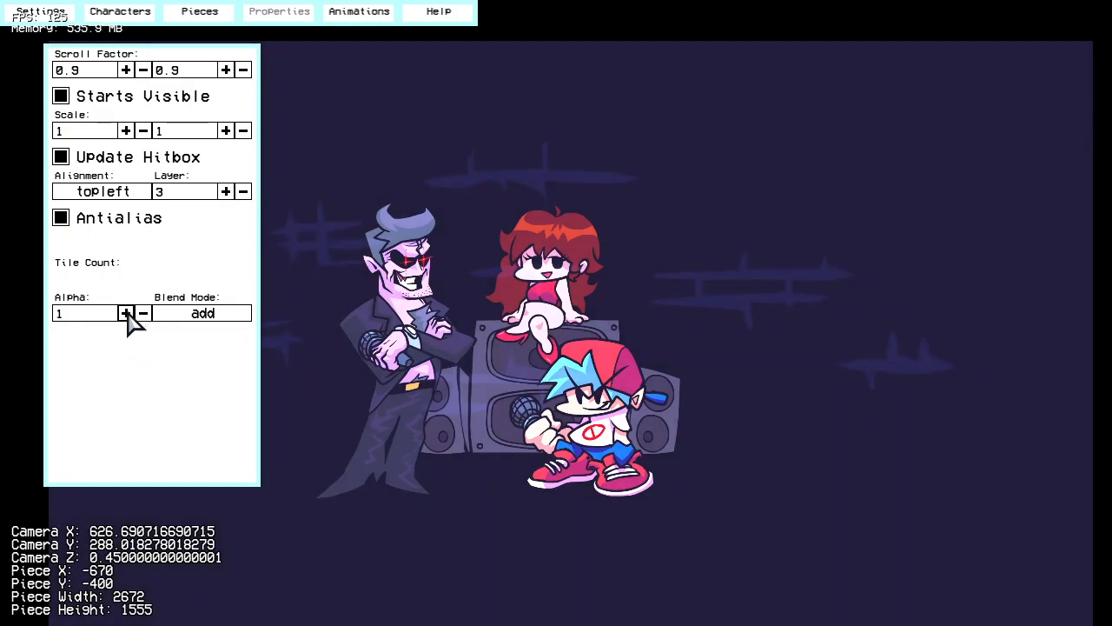
Step: Try the multiply and screen blend modes on the wall and compare their effect over the characters
{"action": "left_click", "coordinate": [229, 315]}
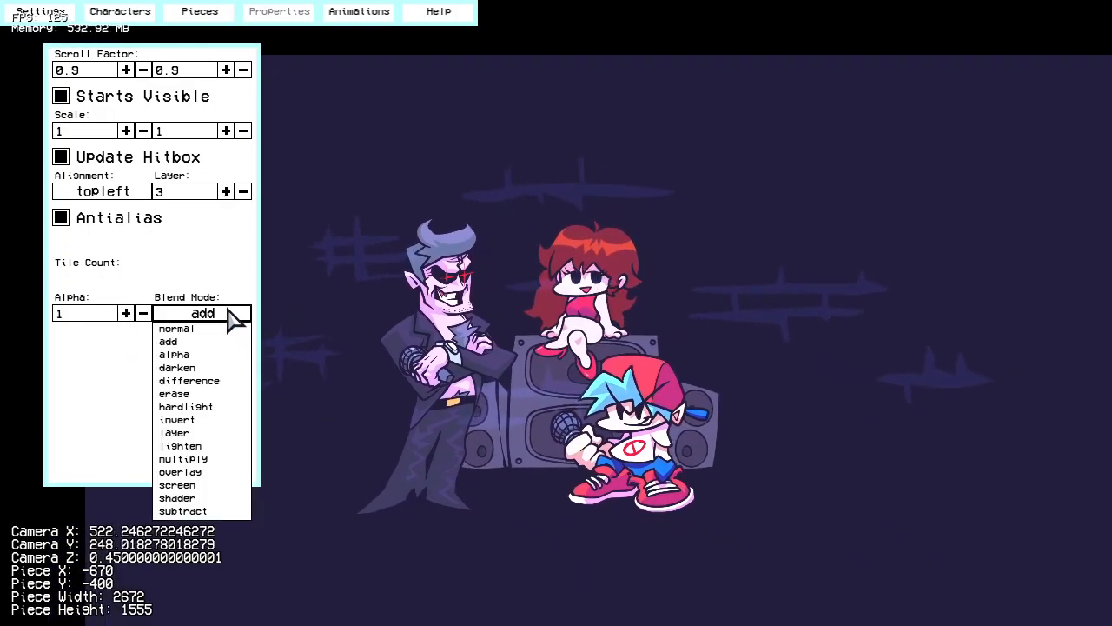
{"action": "left_click", "coordinate": [209, 459]}
{"action": "right_click_drag", "start_coordinate": [578, 325], "coordinate": [593, 353]}
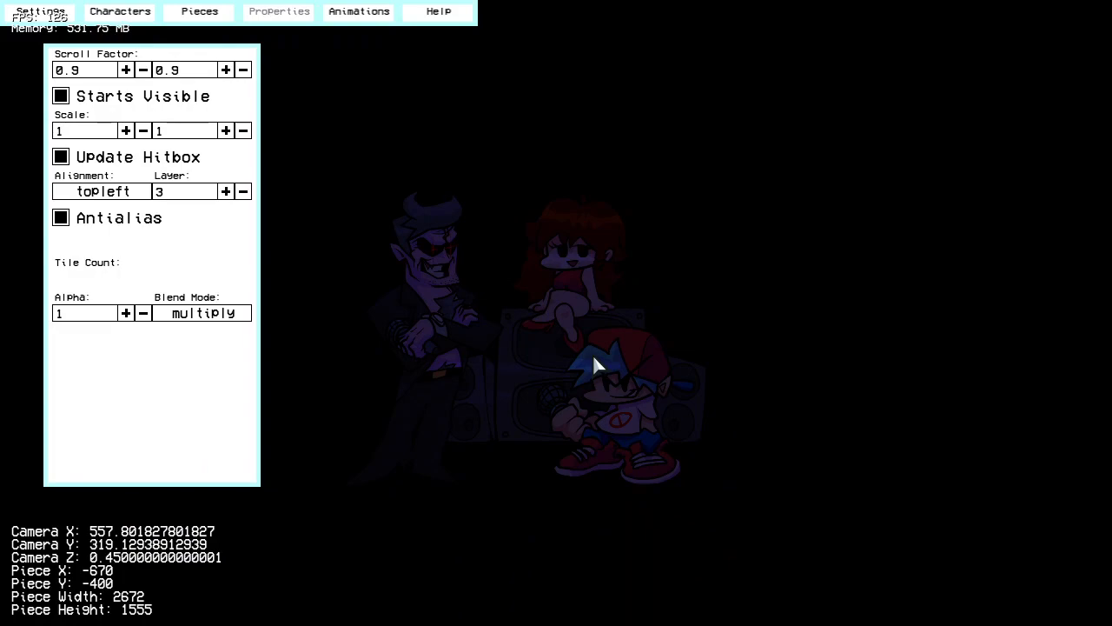
{"action": "left_click", "coordinate": [203, 312]}
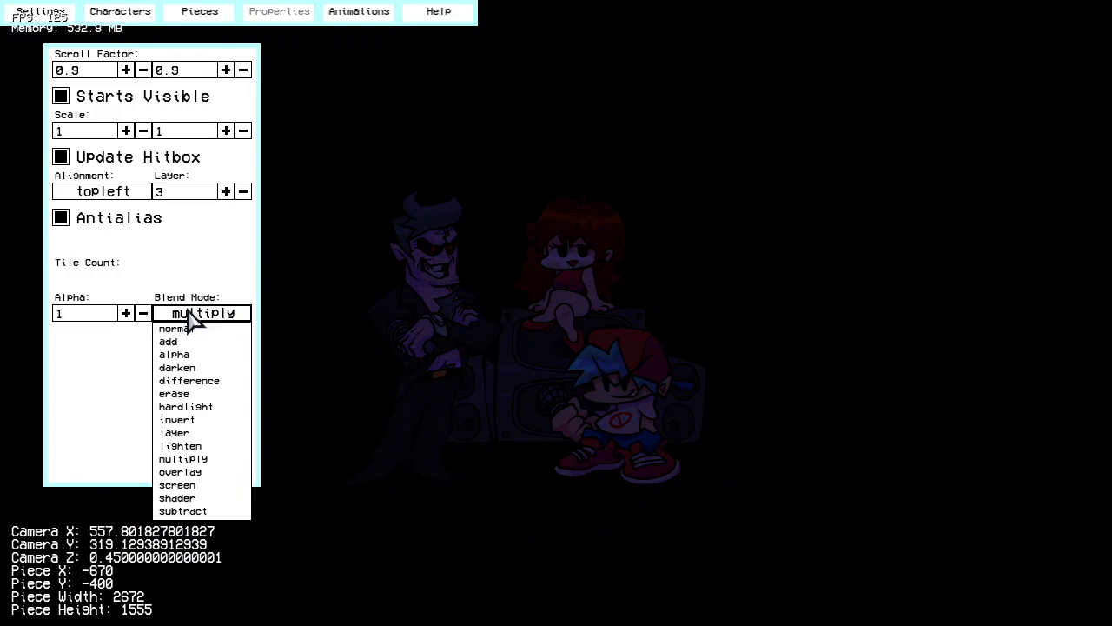
{"action": "left_click", "coordinate": [206, 487]}
{"action": "right_click_drag", "start_coordinate": [293, 294], "coordinate": [378, 276]}
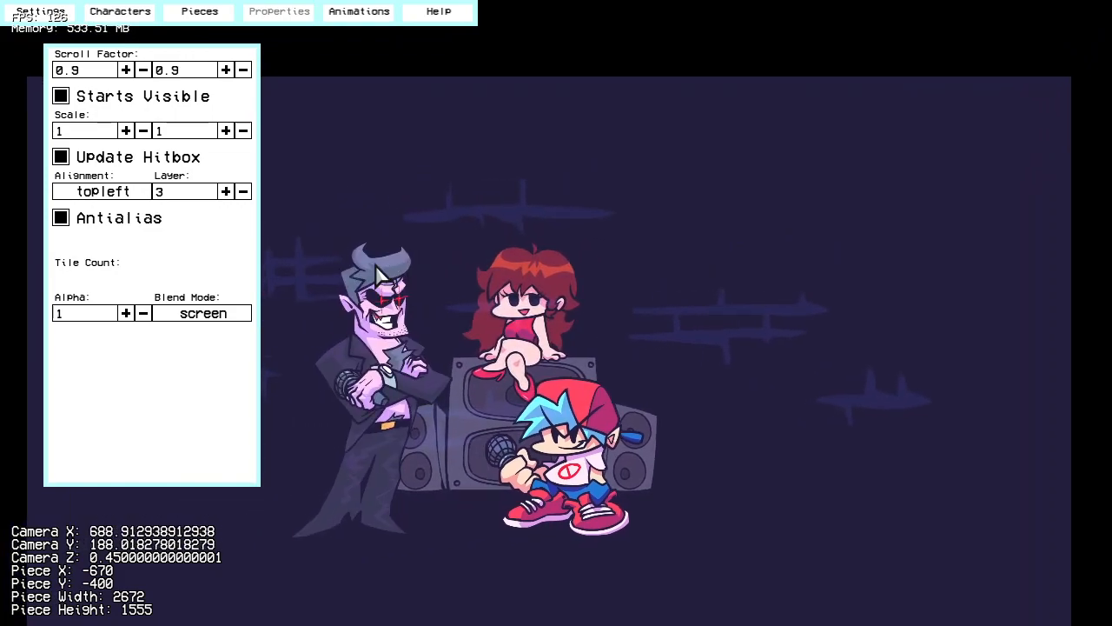
Step: Try the add blend mode again, and restore the wall to the normal blend mode on layer 0
{"action": "left_click", "coordinate": [193, 318]}
{"action": "left_click", "coordinate": [174, 341]}
{"action": "left_click", "coordinate": [202, 316]}
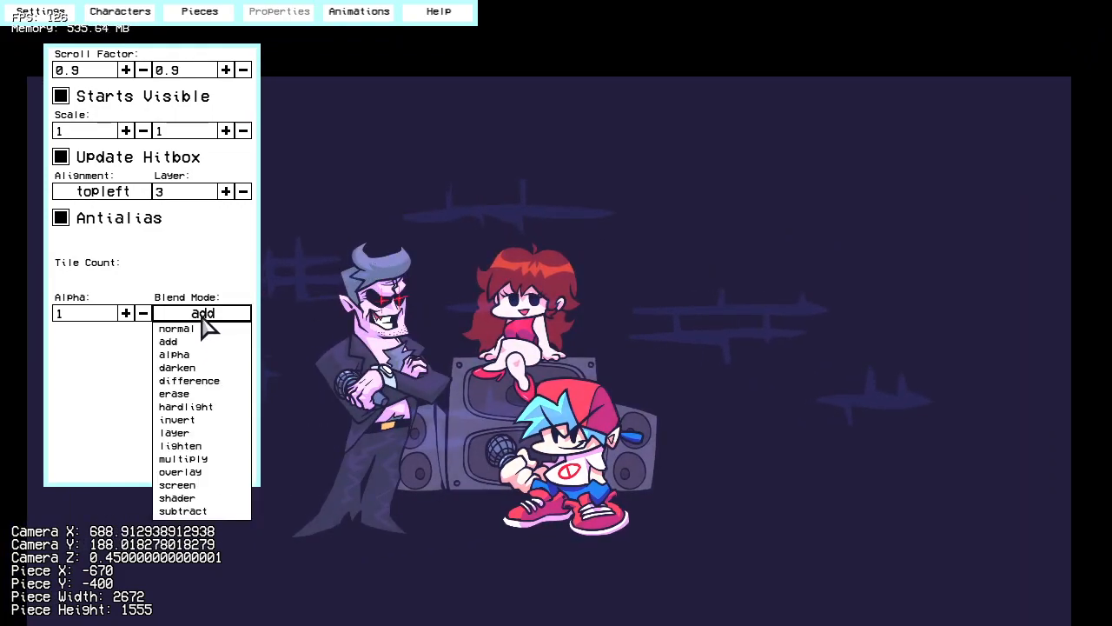
{"action": "left_click", "coordinate": [200, 329]}
{"action": "left_click", "coordinate": [243, 192]}
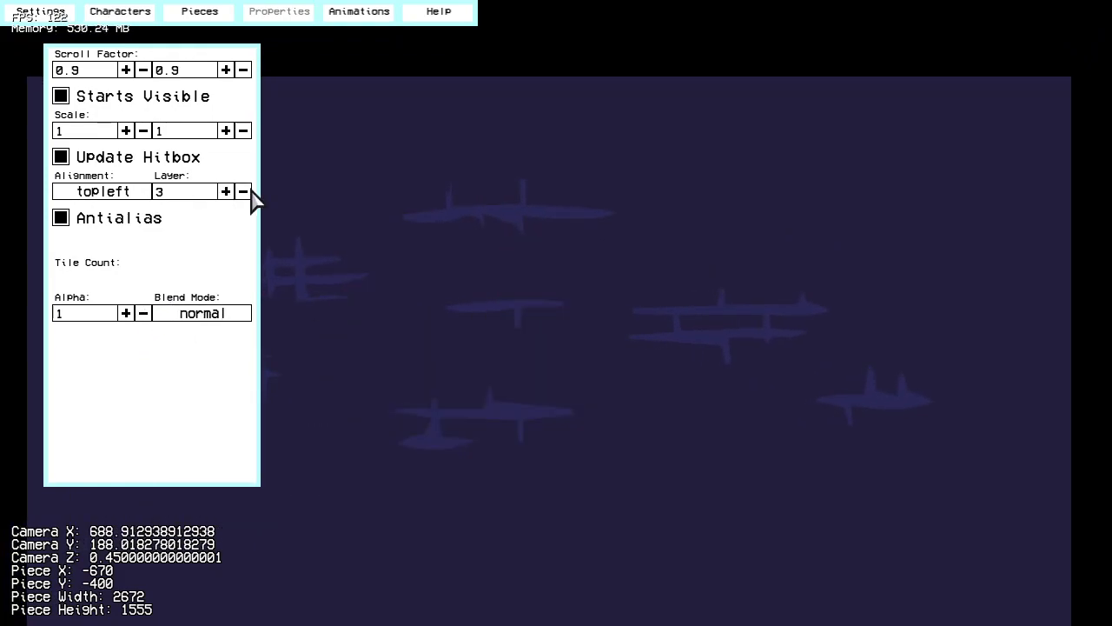
{"action": "left_click", "coordinate": [243, 191]}
{"action": "left_click", "coordinate": [244, 191]}
Step: Add the floor asset to the stage as a static piece
{"action": "left_click", "coordinate": [211, 17]}
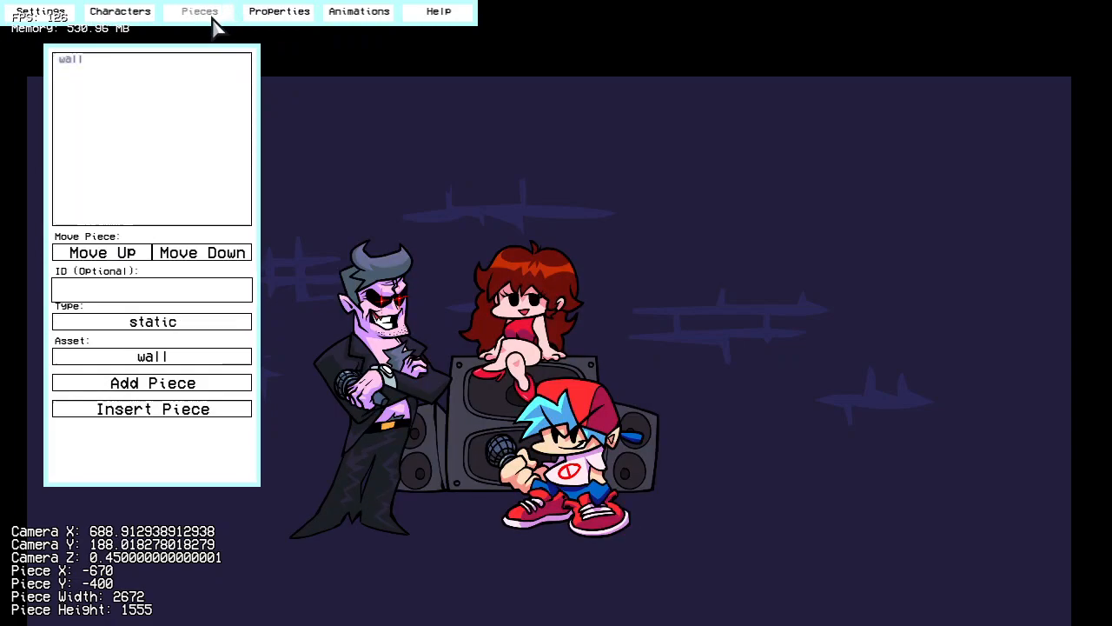
{"action": "left_click", "coordinate": [152, 358]}
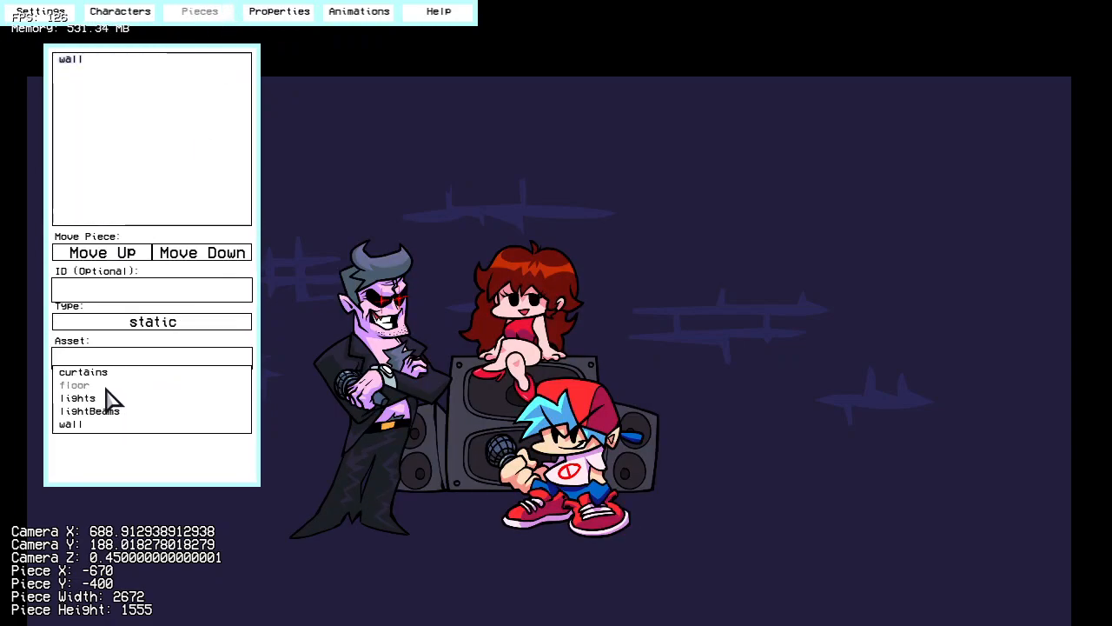
{"action": "left_click", "coordinate": [106, 388]}
{"action": "left_click", "coordinate": [161, 382]}
Step: Make sure positions are unlocked in the stage settings and move the floor piece under the characters to X -700, Y 540
{"action": "left_click", "coordinate": [52, 17]}
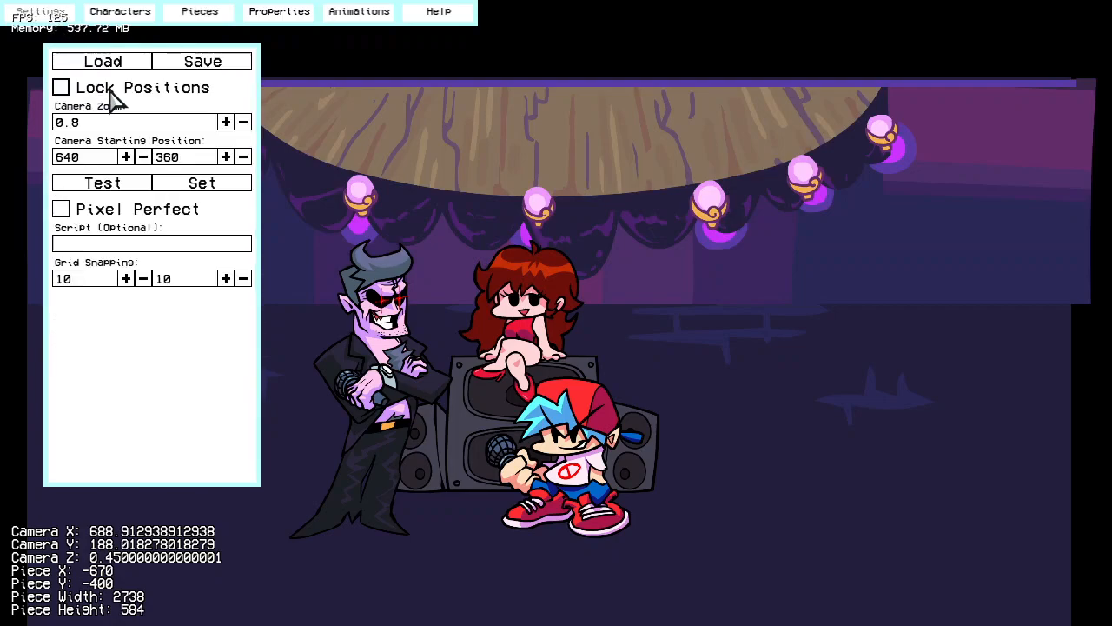
{"action": "left_click", "coordinate": [209, 17]}
{"action": "left_click_drag", "start_coordinate": [636, 146], "coordinate": [637, 468]}
{"action": "right_click_drag", "start_coordinate": [693, 282], "coordinate": [644, 404]}
{"action": "scroll", "coordinate": [645, 404], "scroll_direction": "down", "scroll_amount": 6}
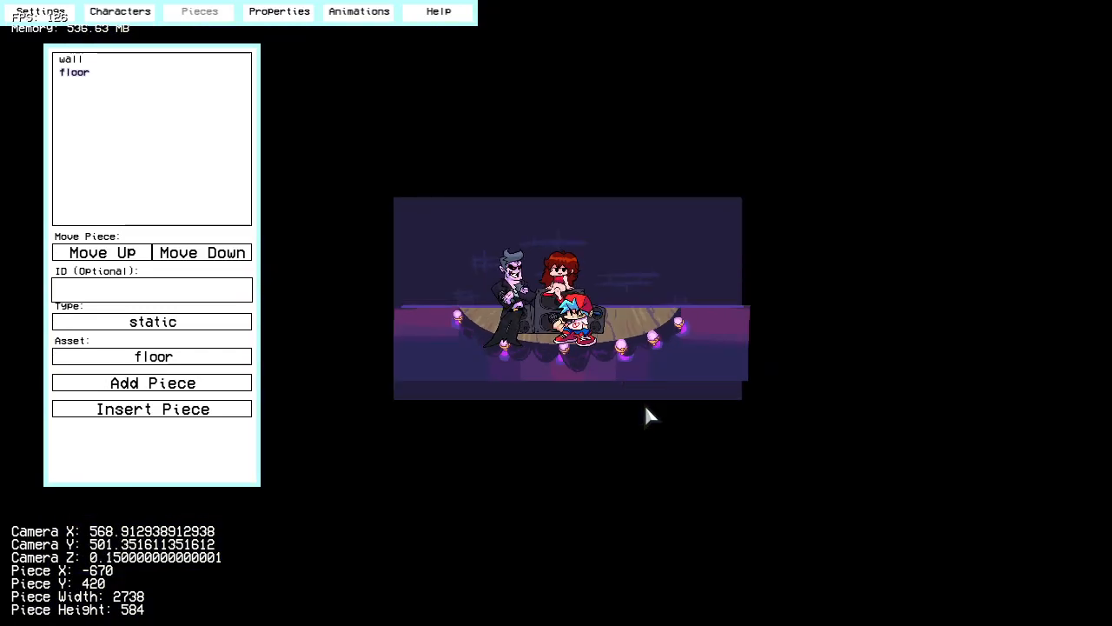
{"action": "scroll", "coordinate": [644, 405], "scroll_direction": "up", "scroll_amount": 2}
{"action": "mouse_move", "coordinate": [640, 400]}
{"action": "left_mouse_down"}
{"action": "mouse_move", "coordinate": [626, 393]}
{"action": "mouse_move", "coordinate": [641, 402]}
{"action": "mouse_move", "coordinate": [641, 493]}
{"action": "mouse_move", "coordinate": [646, 394]}
{"action": "mouse_move", "coordinate": [640, 404]}
{"action": "left_mouse_up"}
{"action": "scroll", "coordinate": [650, 348], "scroll_direction": "up", "scroll_amount": 5}
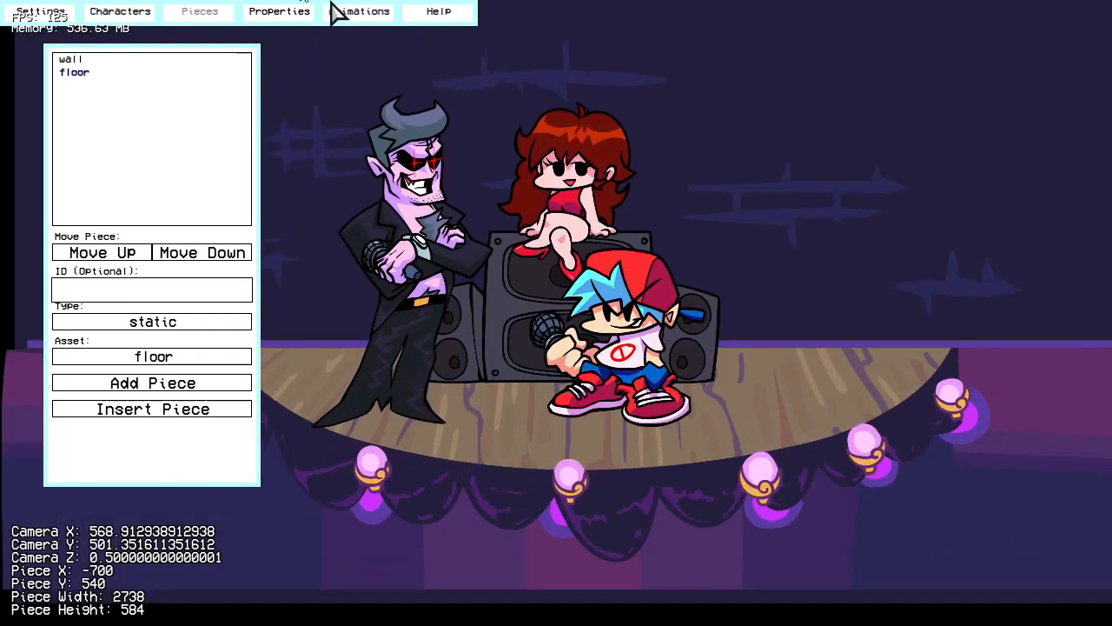
Step: Move the bf character to position 770, 0 and shift the opponent in character slot 1 slightly toward the stage centre
{"action": "left_click", "coordinate": [126, 16]}
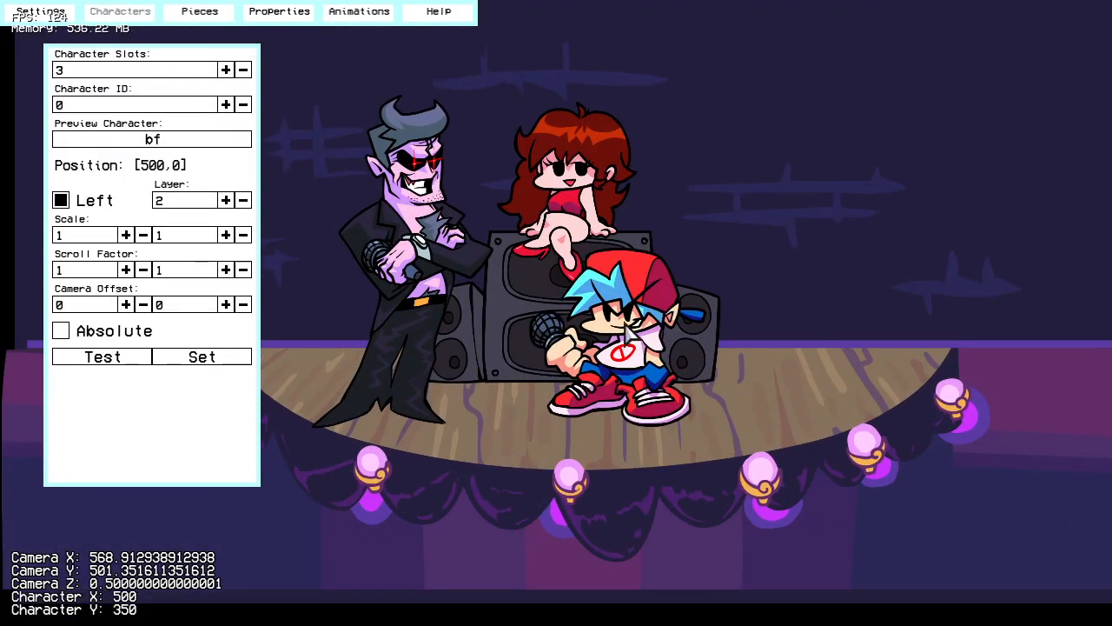
{"action": "left_click_drag", "start_coordinate": [601, 335], "coordinate": [719, 335]}
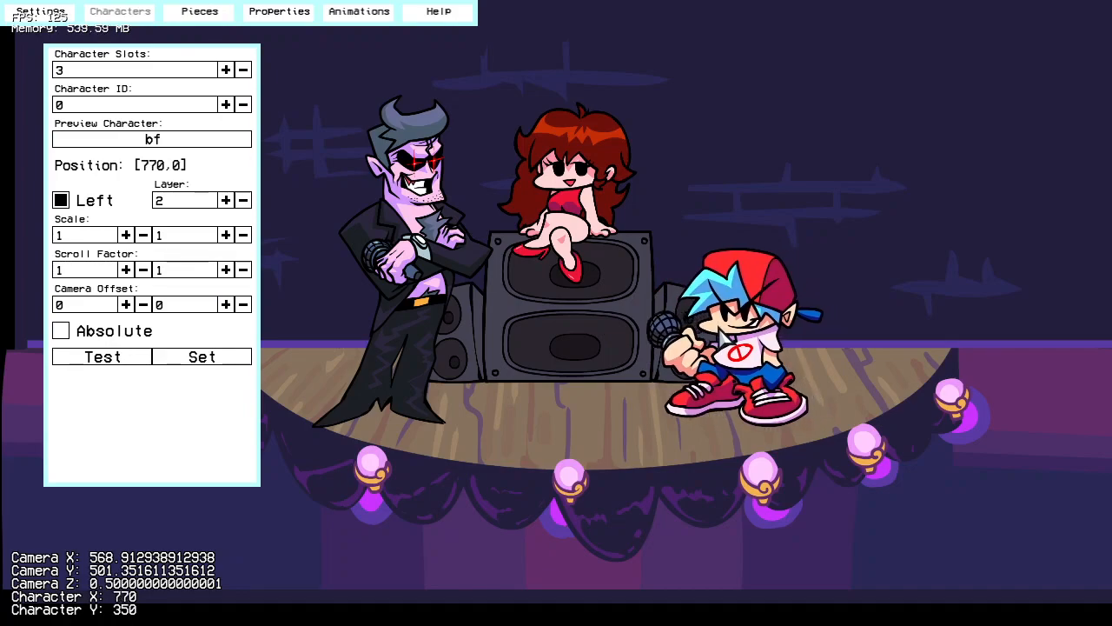
{"action": "left_click", "coordinate": [225, 104]}
{"action": "left_click_drag", "start_coordinate": [444, 339], "coordinate": [487, 335]}
Step: Move the gf character in slot 2 to position 400, 30 and cycle through the character slots to check them
{"action": "left_click", "coordinate": [226, 105]}
{"action": "left_click_drag", "start_coordinate": [529, 255], "coordinate": [581, 252]}
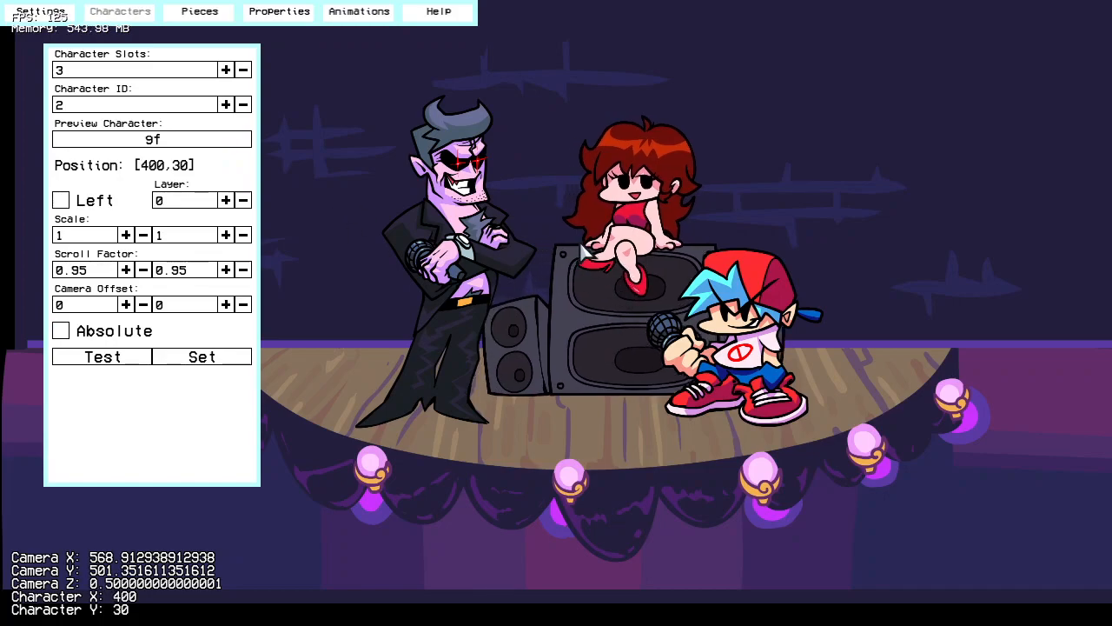
{"action": "left_click", "coordinate": [226, 105]}
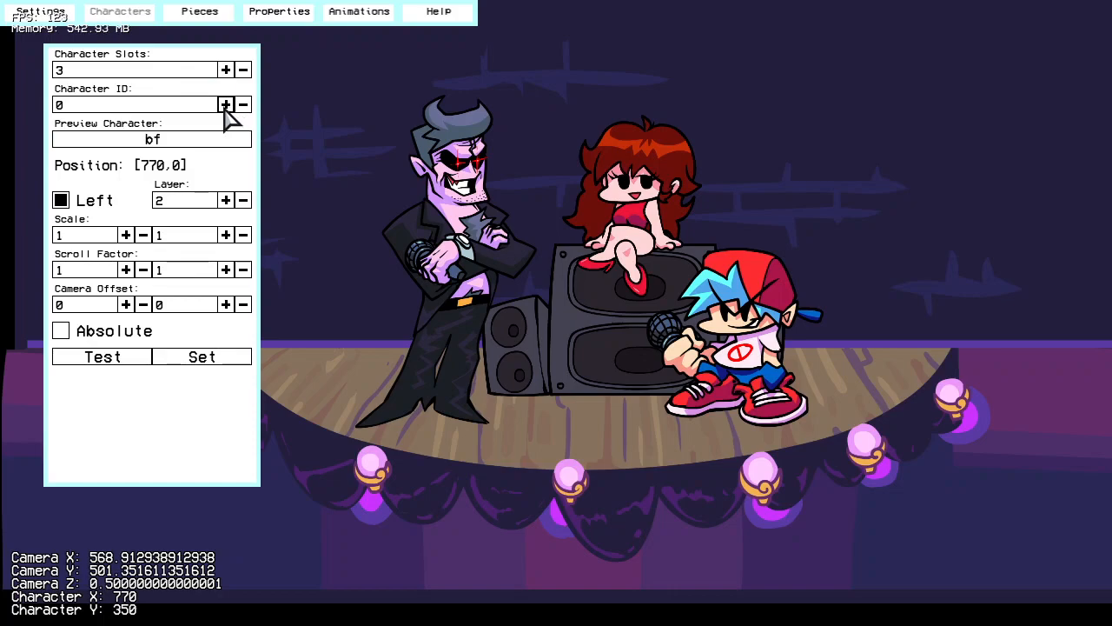
{"action": "left_click", "coordinate": [225, 106]}
{"action": "left_click", "coordinate": [226, 106]}
{"action": "left_click", "coordinate": [243, 105]}
{"action": "left_click", "coordinate": [243, 106]}
{"action": "right_click_drag", "start_coordinate": [545, 305], "coordinate": [490, 216]}
Step: Add the curtains asset to the stage as a static piece
{"action": "left_click", "coordinate": [217, 18]}
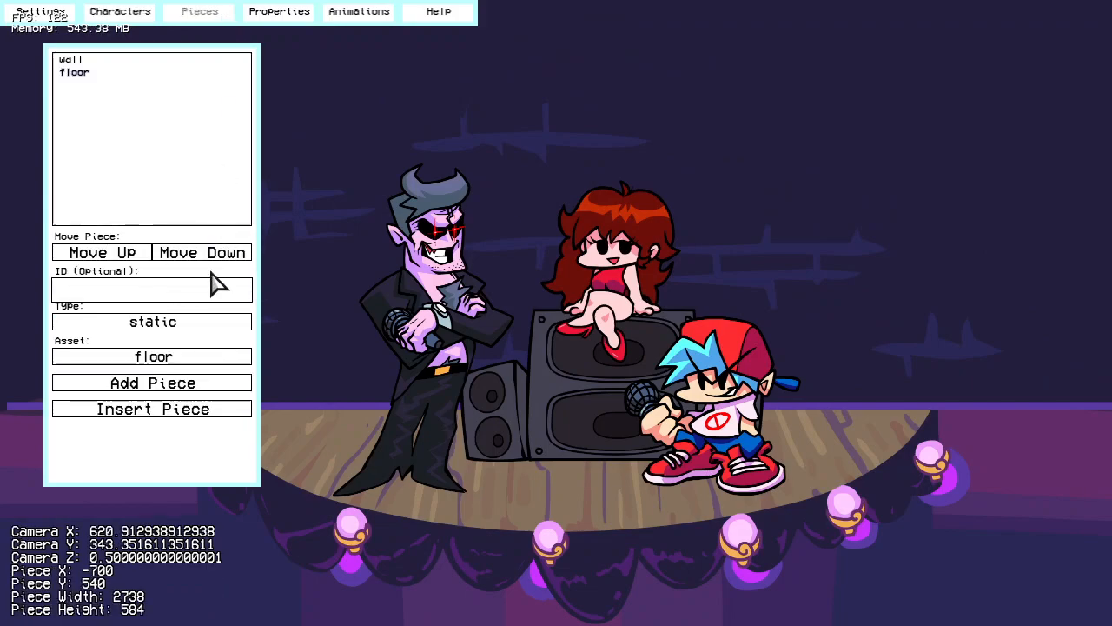
{"action": "left_click", "coordinate": [209, 360]}
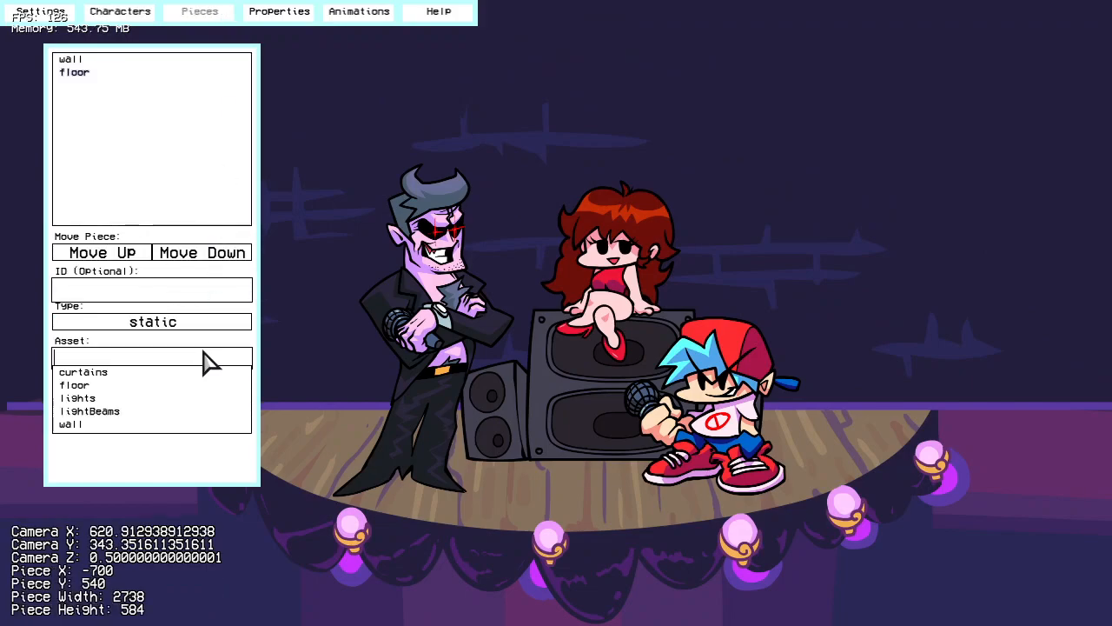
{"action": "left_click", "coordinate": [142, 371]}
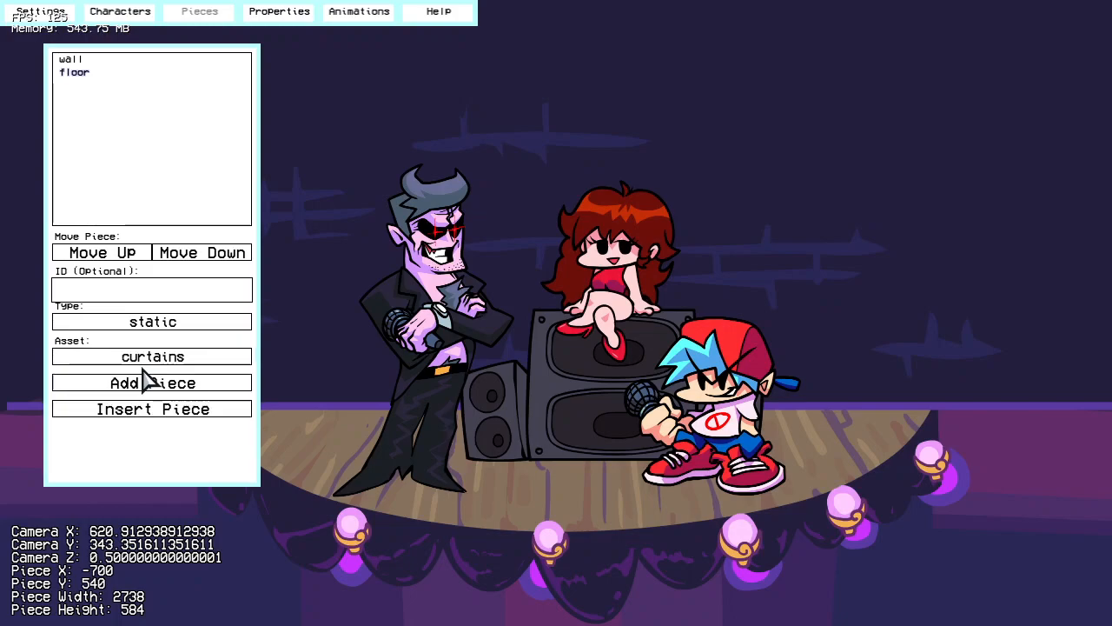
{"action": "left_click", "coordinate": [183, 388]}
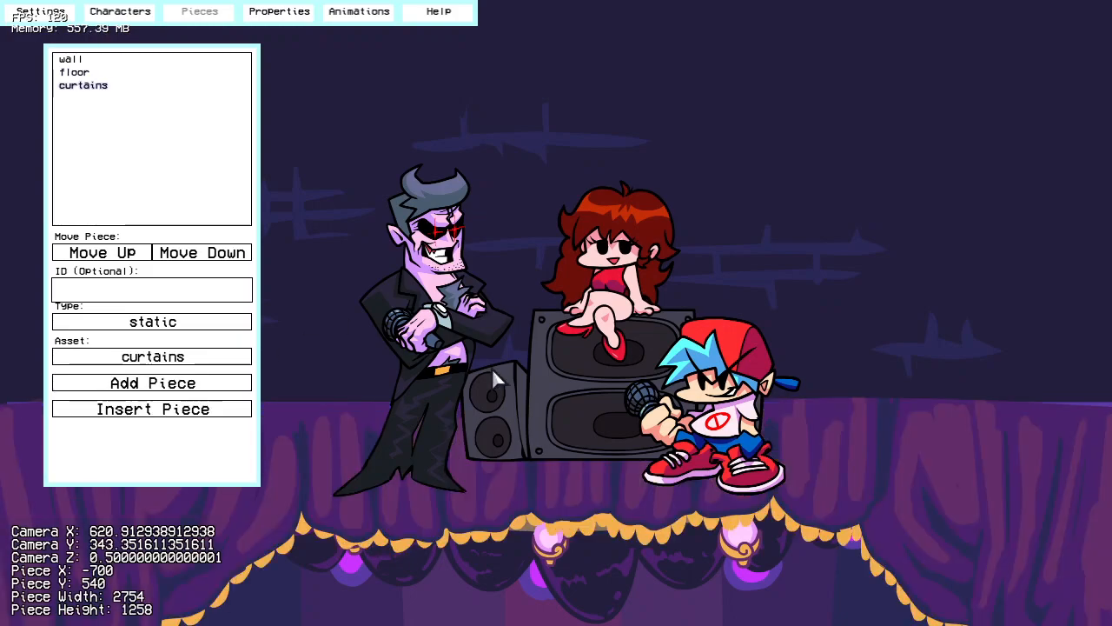
Step: Move the curtains piece up so it frames the stage, at X -630, Y -480
{"action": "scroll", "coordinate": [490, 276], "scroll_direction": "down", "scroll_amount": 2}
{"action": "scroll", "coordinate": [413, 460], "scroll_direction": "down", "scroll_amount": 1}
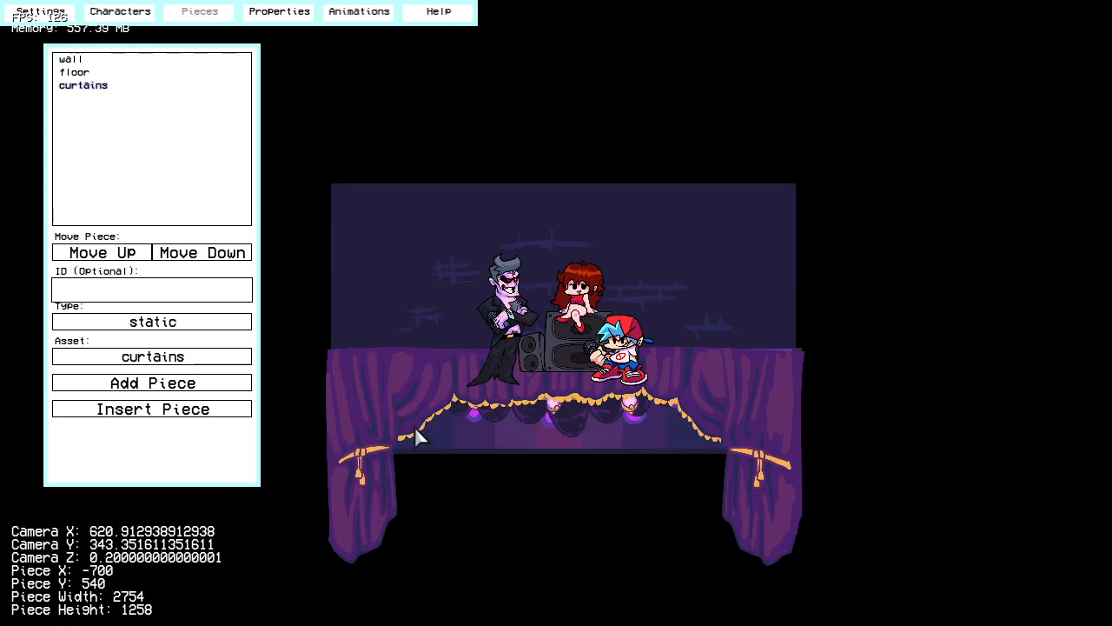
{"action": "scroll", "coordinate": [416, 425], "scroll_direction": "up", "scroll_amount": 2}
{"action": "scroll", "coordinate": [417, 425], "scroll_direction": "down", "scroll_amount": 1}
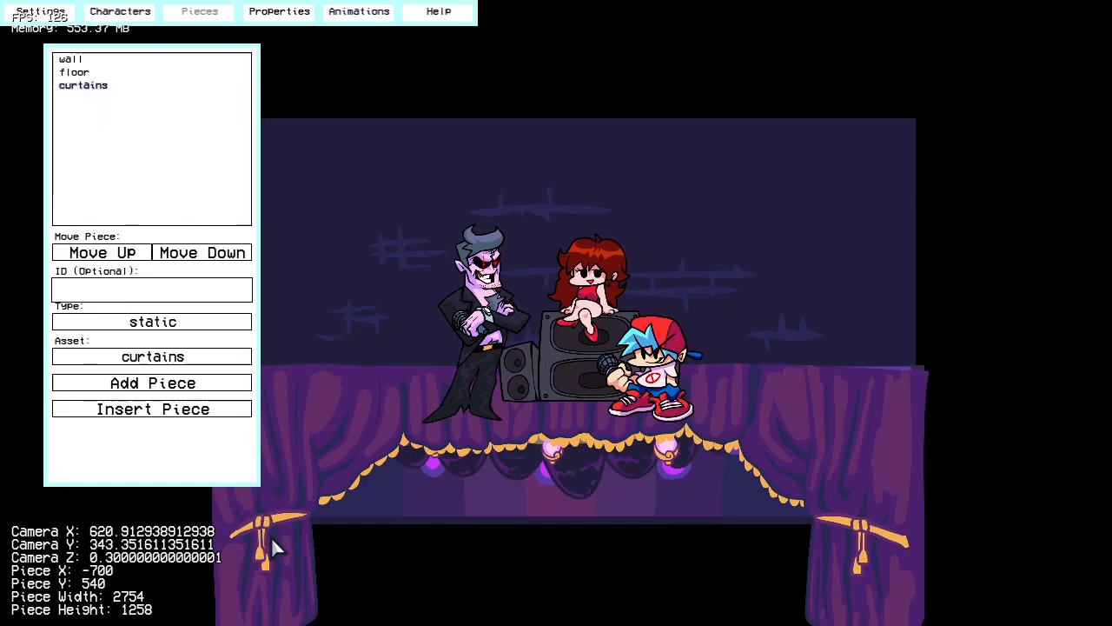
{"action": "left_click_drag", "start_coordinate": [278, 532], "coordinate": [791, 243]}
{"action": "scroll", "coordinate": [782, 249], "scroll_direction": "down", "scroll_amount": 1}
{"action": "scroll", "coordinate": [705, 304], "scroll_direction": "up", "scroll_amount": 5}
{"action": "right_click_drag", "start_coordinate": [708, 316], "coordinate": [705, 240]}
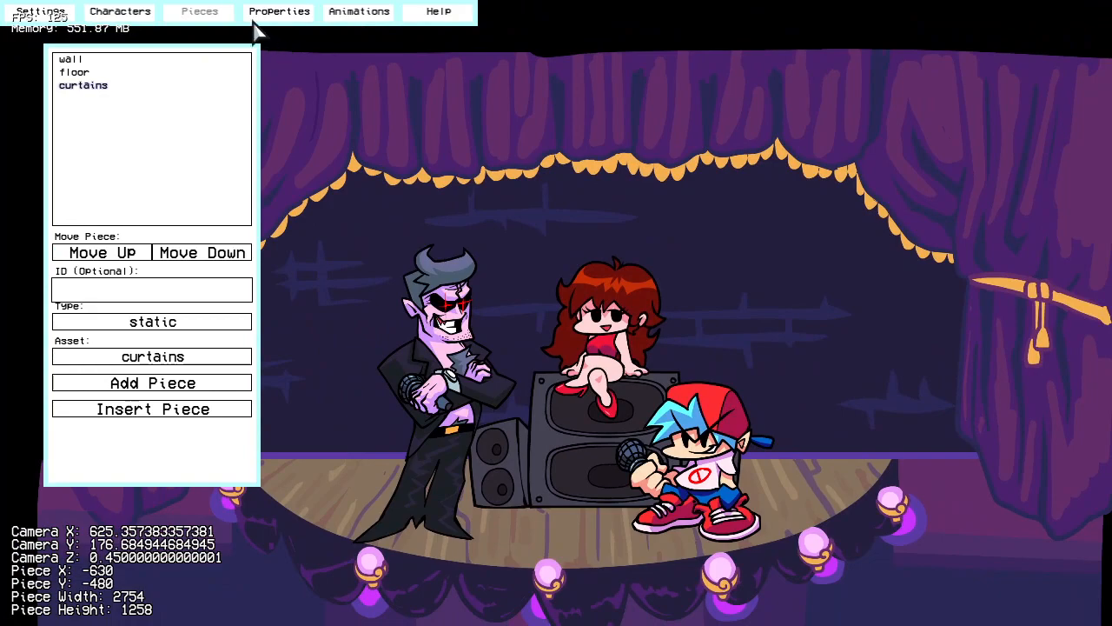
Step: Put the curtains piece on layer 3 and reposition it so it still frames the stage
{"action": "left_click", "coordinate": [270, 11]}
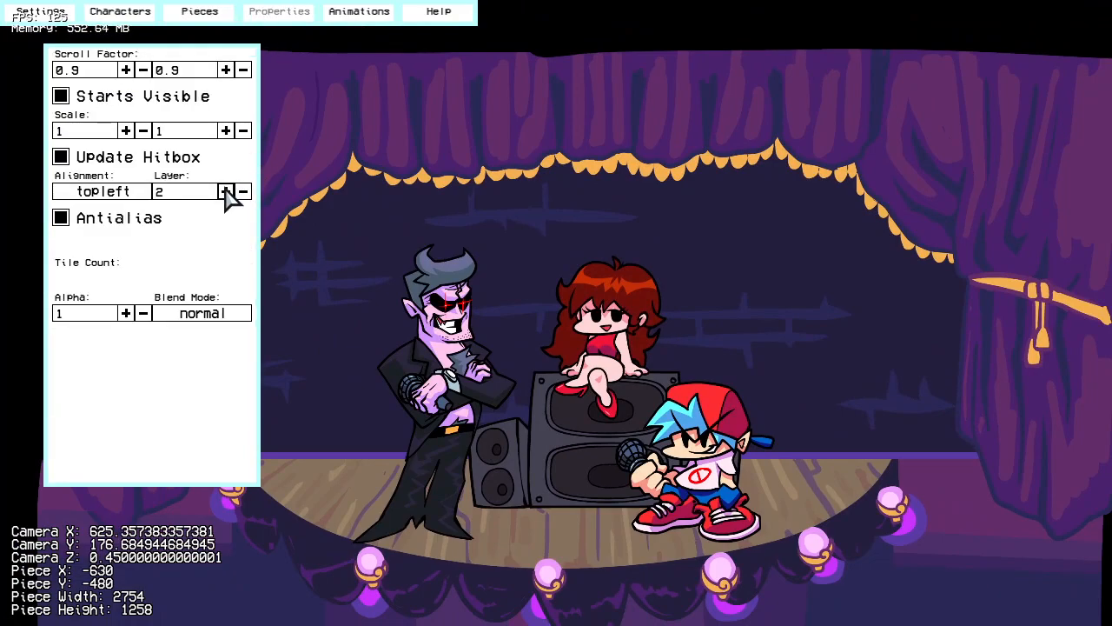
{"action": "left_click_drag", "start_coordinate": [368, 139], "coordinate": [311, 156]}
{"action": "scroll", "coordinate": [688, 198], "scroll_direction": "down", "scroll_amount": 5}
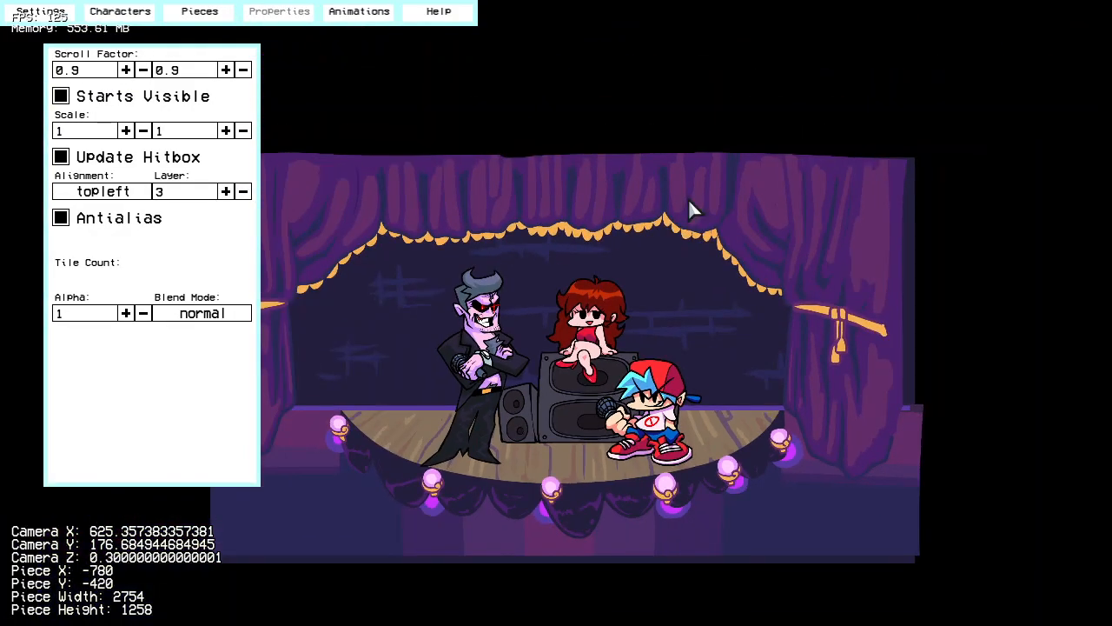
{"action": "scroll", "coordinate": [617, 206], "scroll_direction": "up", "scroll_amount": 1}
{"action": "left_click_drag", "start_coordinate": [593, 244], "coordinate": [604, 239]}
Step: Set the curtains' scroll factor to 1.1 on both axes, with the piece at X -730, Y -440
{"action": "left_click", "coordinate": [126, 70]}
{"action": "left_click", "coordinate": [122, 68]}
{"action": "mouse_move", "coordinate": [520, 258]}
{"action": "right_mouse_down"}
{"action": "mouse_move", "coordinate": [431, 254]}
{"action": "mouse_move", "coordinate": [395, 233]}
{"action": "mouse_move", "coordinate": [535, 246]}
{"action": "right_mouse_up"}
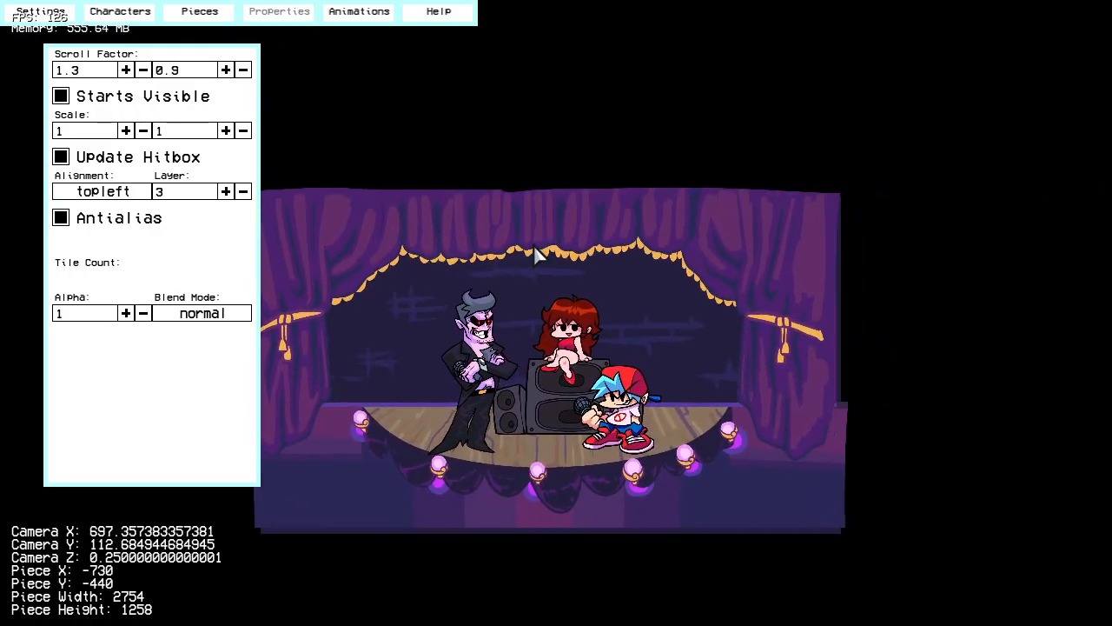
{"action": "left_click", "coordinate": [145, 72]}
{"action": "left_click", "coordinate": [145, 71]}
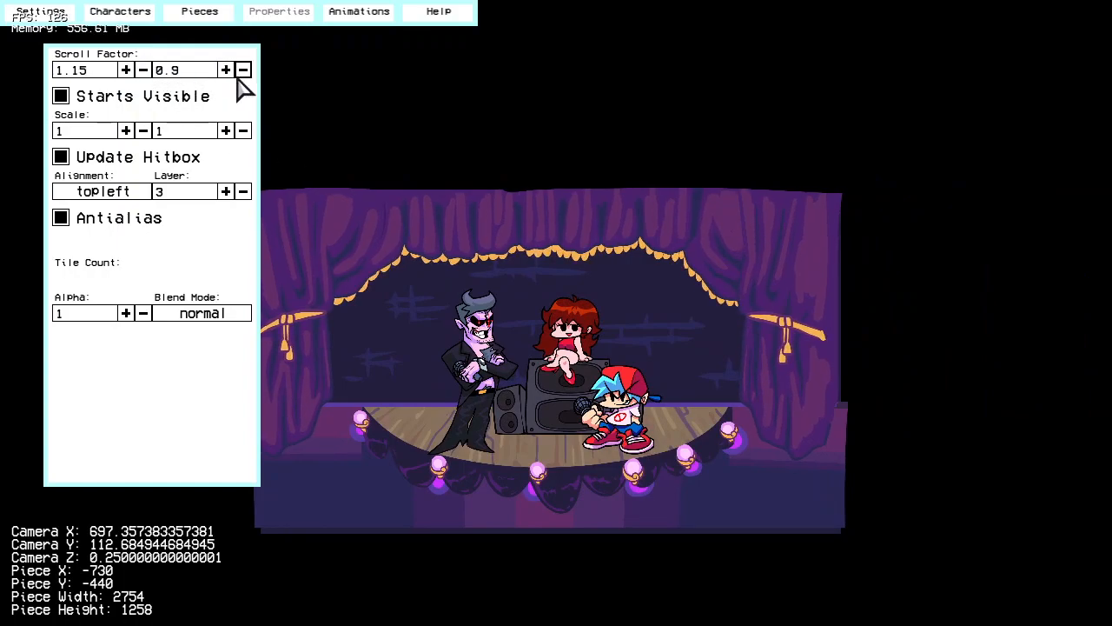
{"action": "left_click", "coordinate": [226, 70]}
{"action": "left_click", "coordinate": [226, 70]}
{"action": "left_click", "coordinate": [226, 70]}
{"action": "left_click", "coordinate": [226, 69]}
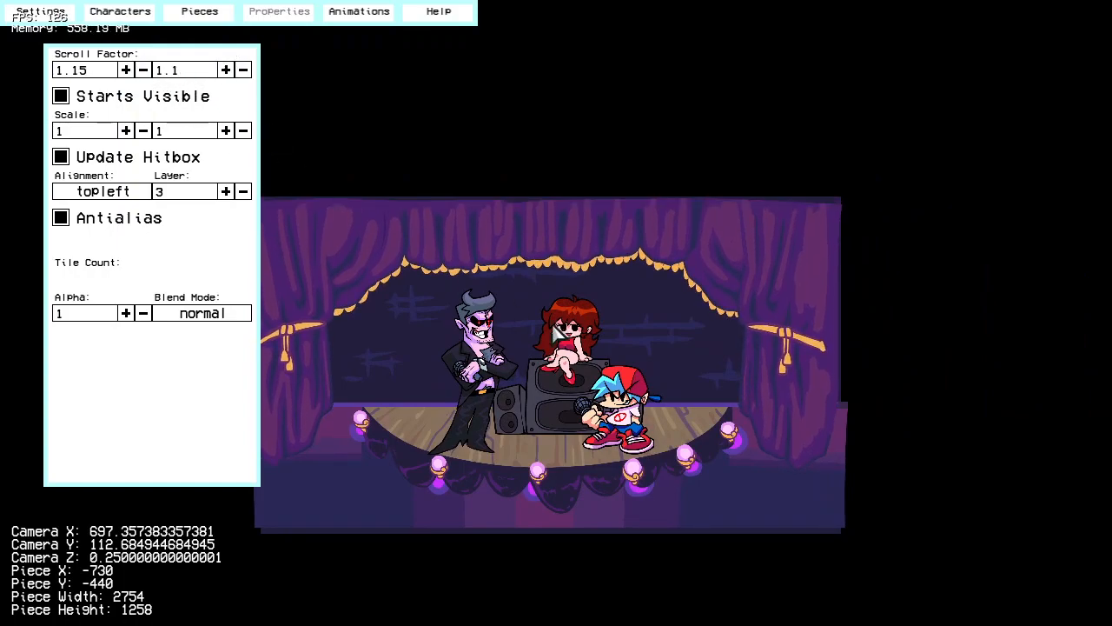
{"action": "left_click", "coordinate": [143, 70]}
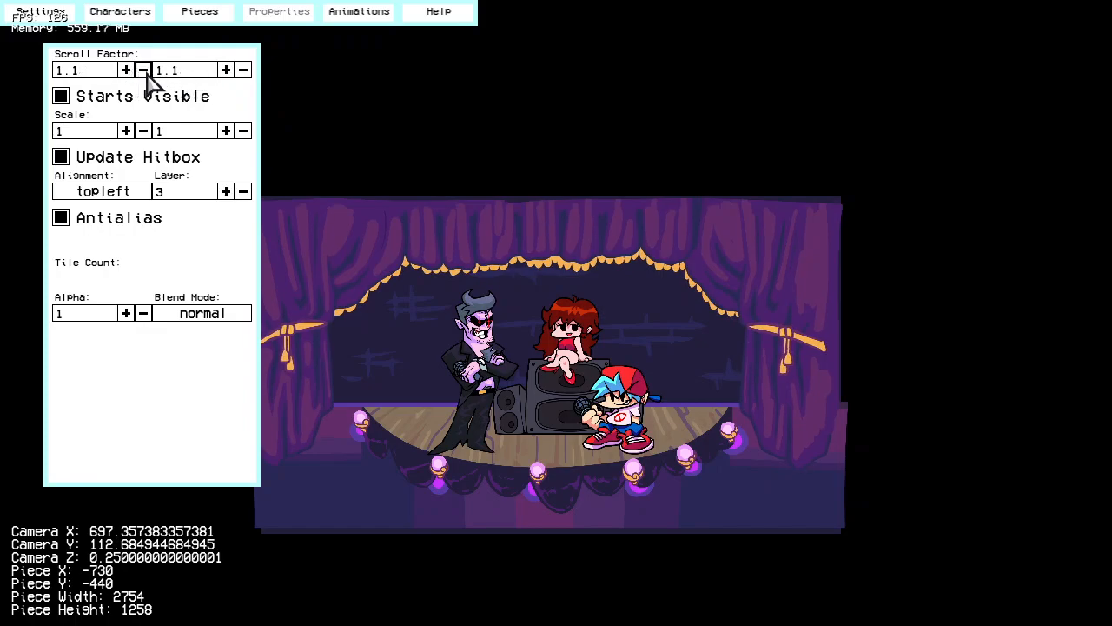
Step: Check how the curtains shift against the stage from different camera positions and review the floor piece's properties
{"action": "left_click_drag", "start_coordinate": [502, 396], "coordinate": [580, 454]}
{"action": "scroll", "coordinate": [575, 449], "scroll_direction": "up", "scroll_amount": 6}
{"action": "left_click_drag", "start_coordinate": [879, 301], "coordinate": [814, 237]}
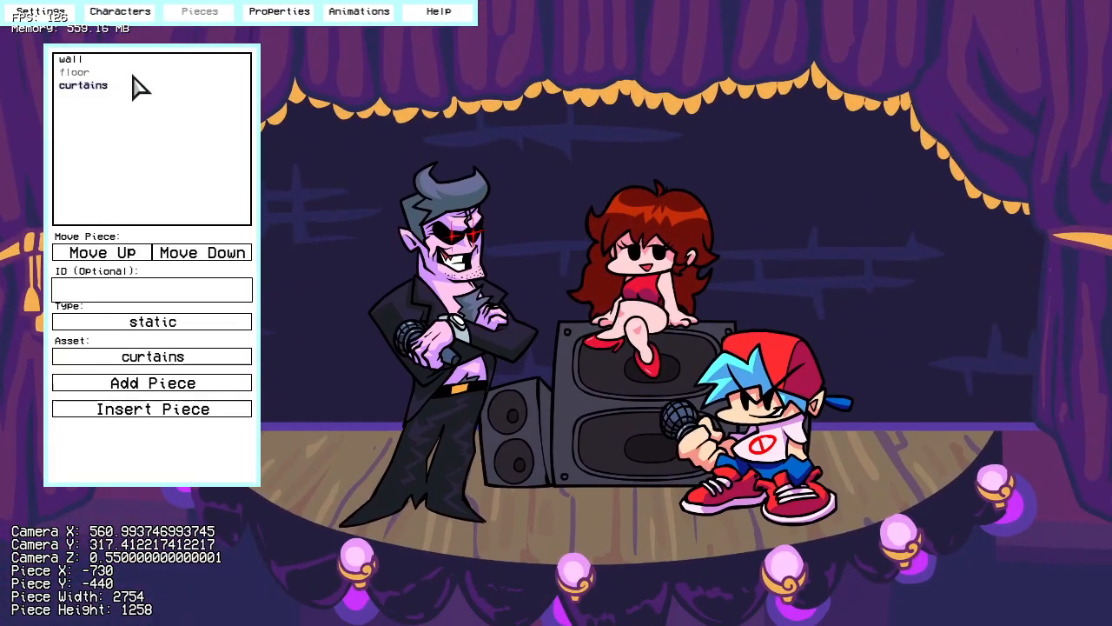
{"action": "left_click", "coordinate": [87, 73]}
{"action": "left_click", "coordinate": [280, 11]}
{"action": "right_click_drag", "start_coordinate": [462, 244], "coordinate": [422, 281]}
{"action": "left_click", "coordinate": [193, 13]}
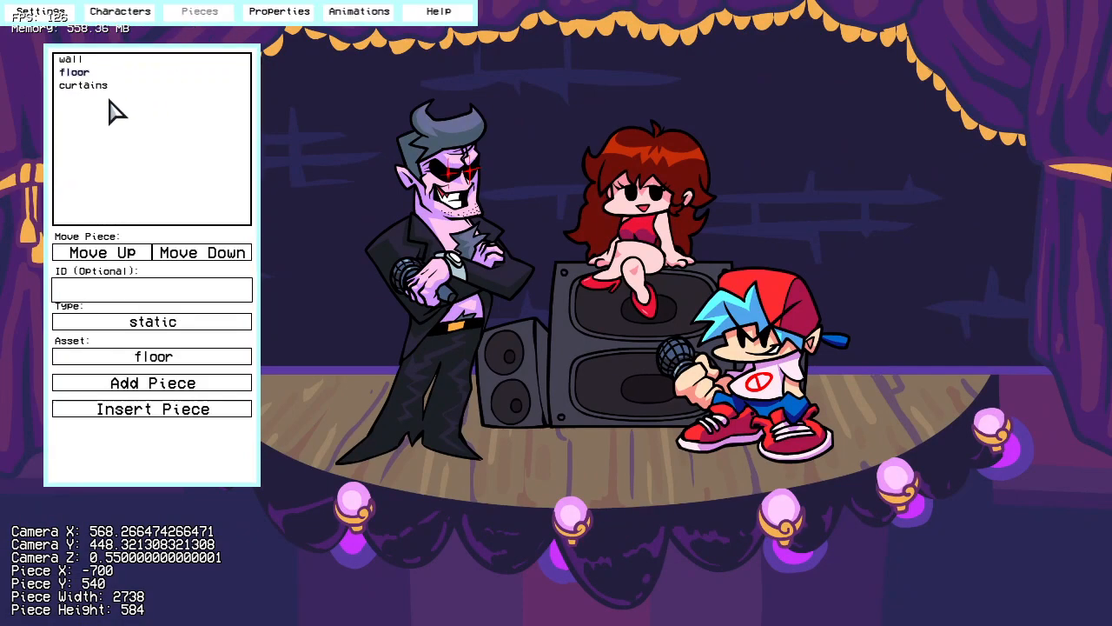
Step: Insert the lights asset as a static piece before the curtains and move it to X -610, Y -200
{"action": "left_click", "coordinate": [87, 85]}
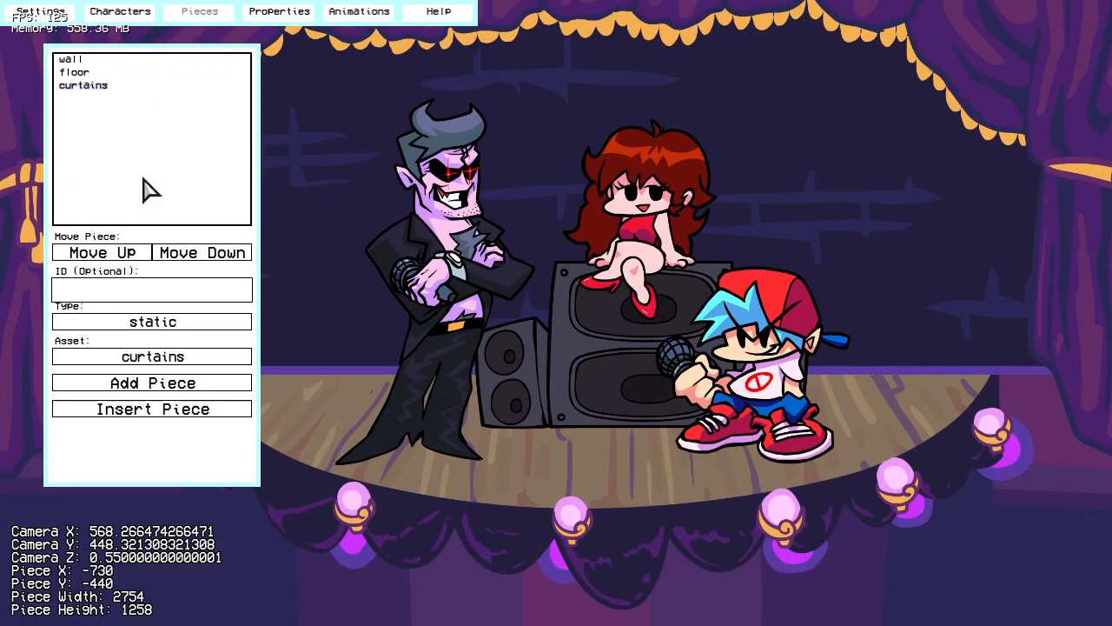
{"action": "left_click", "coordinate": [158, 358]}
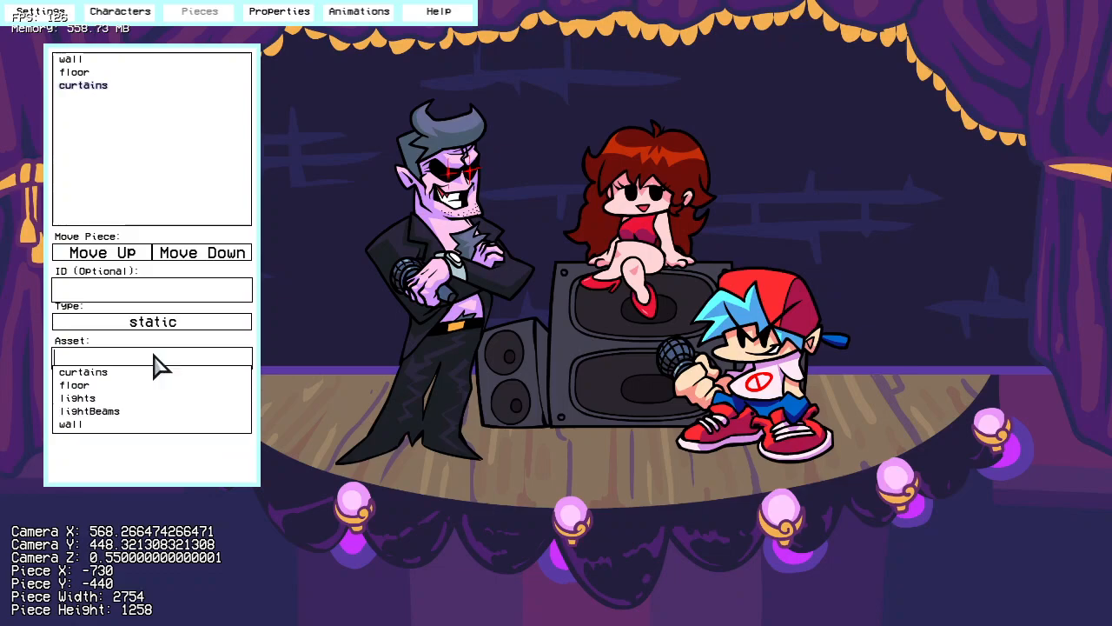
{"action": "left_click", "coordinate": [110, 400]}
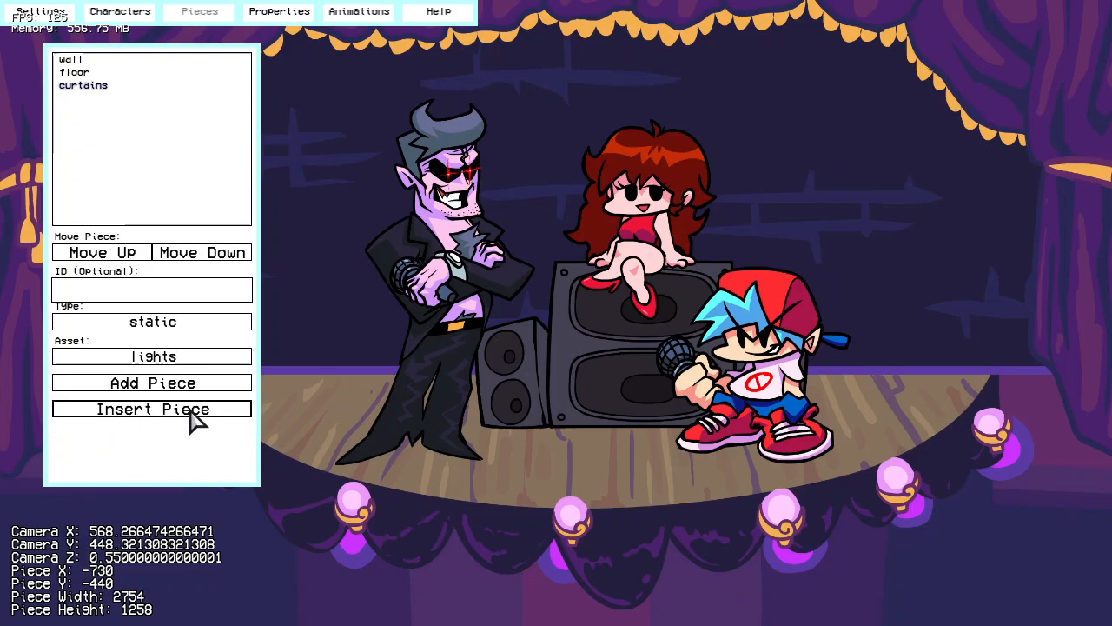
{"action": "left_click", "coordinate": [153, 409]}
{"action": "scroll", "coordinate": [522, 294], "scroll_direction": "down", "scroll_amount": 2}
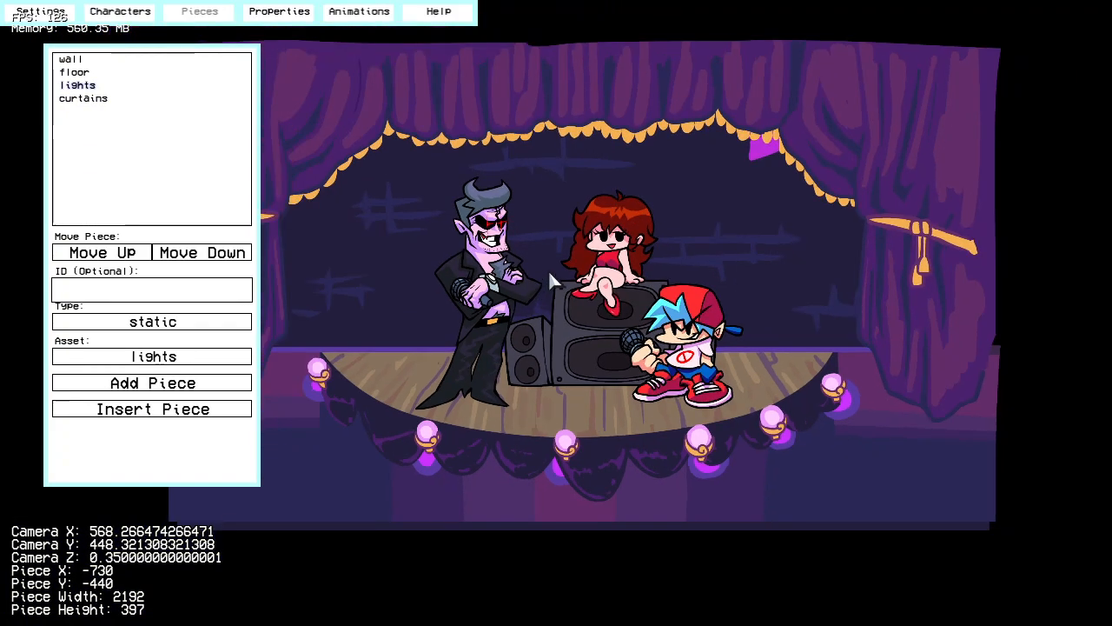
{"action": "scroll", "coordinate": [647, 206], "scroll_direction": "down", "scroll_amount": 1}
{"action": "left_click_drag", "start_coordinate": [728, 213], "coordinate": [747, 261]}
Step: Scale the lights piece to 0.8 on both axes and reposition it at X -260, Y -170
{"action": "left_click", "coordinate": [298, 12]}
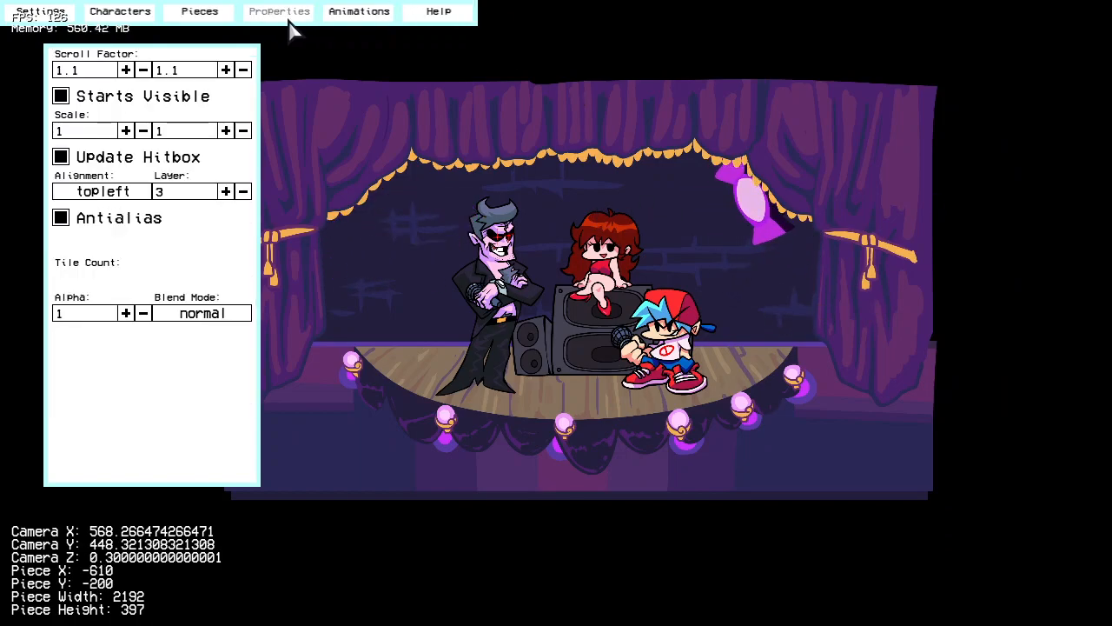
{"action": "left_click", "coordinate": [244, 135]}
{"action": "left_click", "coordinate": [244, 132]}
{"action": "left_click", "coordinate": [244, 132]}
{"action": "left_click", "coordinate": [245, 132]}
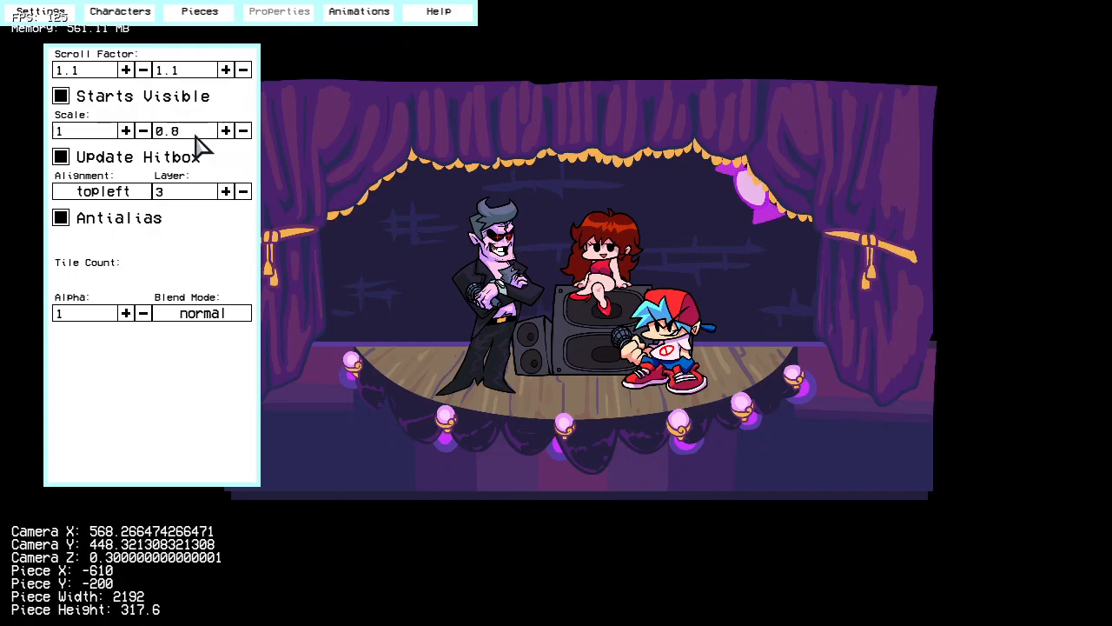
{"action": "left_click", "coordinate": [143, 130]}
{"action": "left_click", "coordinate": [144, 131]}
{"action": "left_click", "coordinate": [144, 130]}
{"action": "left_click", "coordinate": [146, 131]}
{"action": "left_click_drag", "start_coordinate": [523, 149], "coordinate": [615, 157]}
{"action": "scroll", "coordinate": [553, 320], "scroll_direction": "up", "scroll_amount": 2}
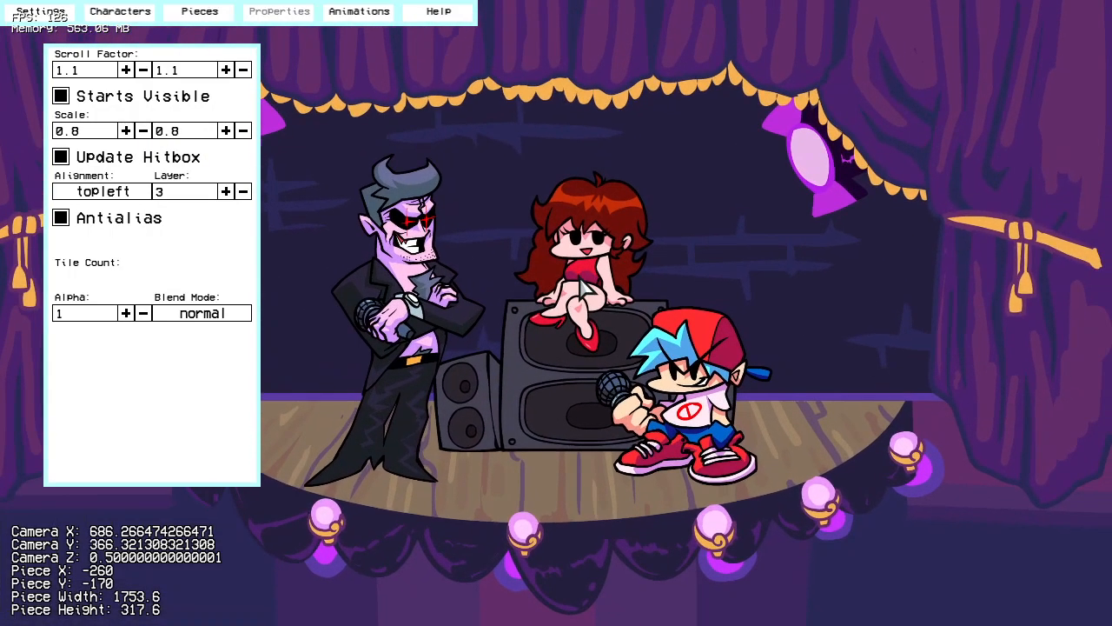
Step: Set the lights piece's scroll factor to 1 on both axes
{"action": "left_click", "coordinate": [144, 71]}
{"action": "left_click", "coordinate": [144, 71]}
{"action": "right_click_drag", "start_coordinate": [562, 260], "coordinate": [512, 257]}
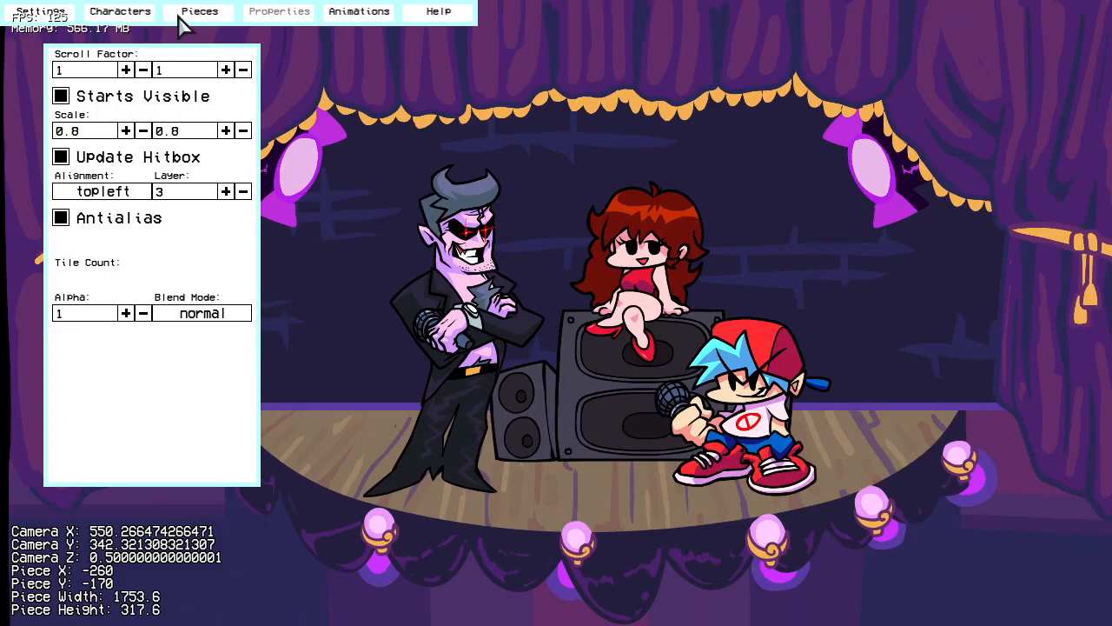
Step: Insert the lightBeams asset before the lights and align it with the spotlights at X -90, Y -60
{"action": "left_click", "coordinate": [184, 20]}
{"action": "left_click", "coordinate": [173, 358]}
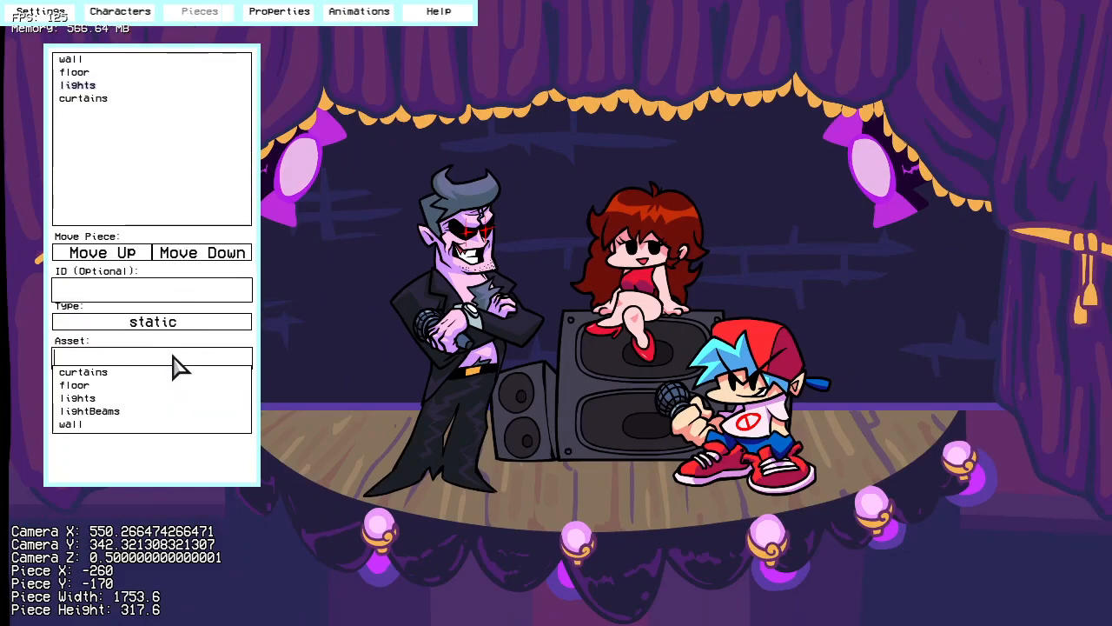
{"action": "left_click", "coordinate": [130, 411]}
{"action": "left_click", "coordinate": [208, 414]}
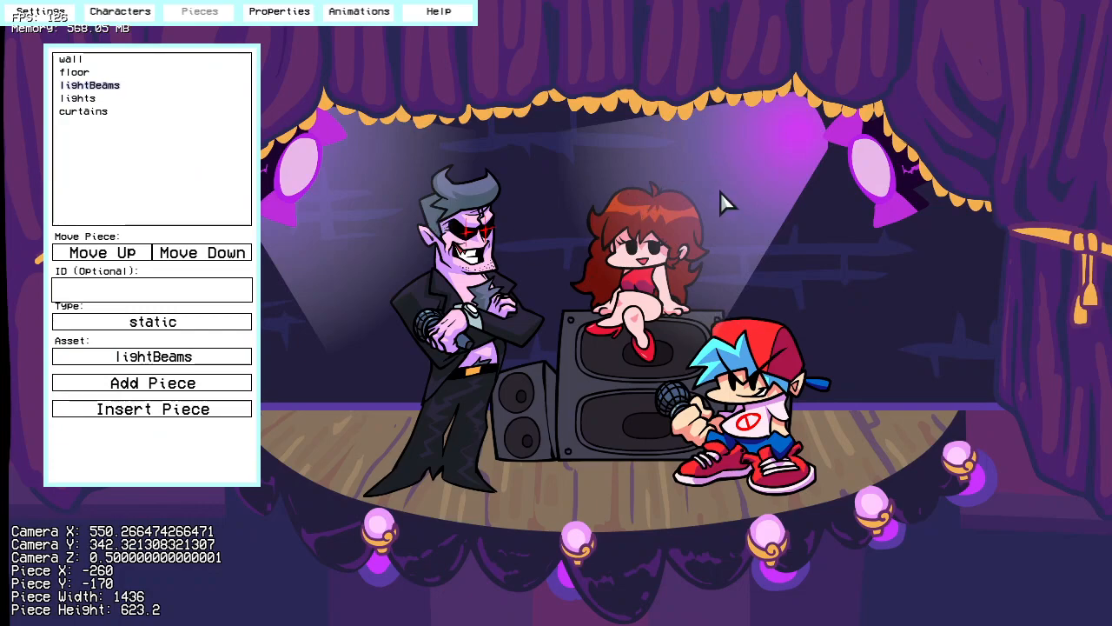
{"action": "left_click_drag", "start_coordinate": [729, 179], "coordinate": [804, 228]}
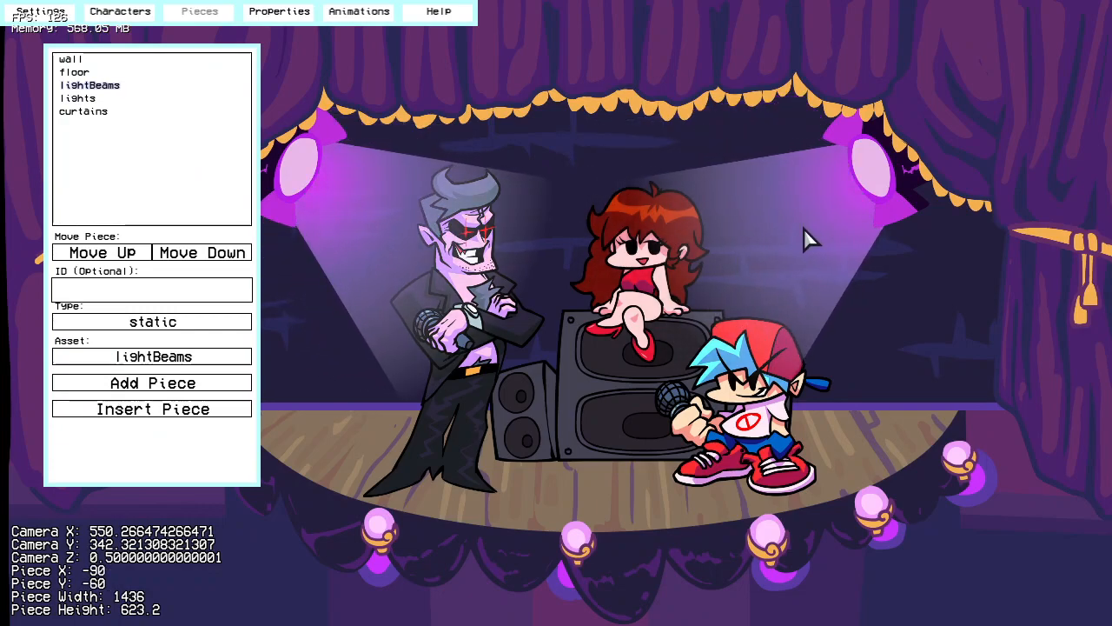
Step: Place lightBeams after lights in the piece order and nudge it to X -100, Y -70
{"action": "left_click", "coordinate": [178, 254]}
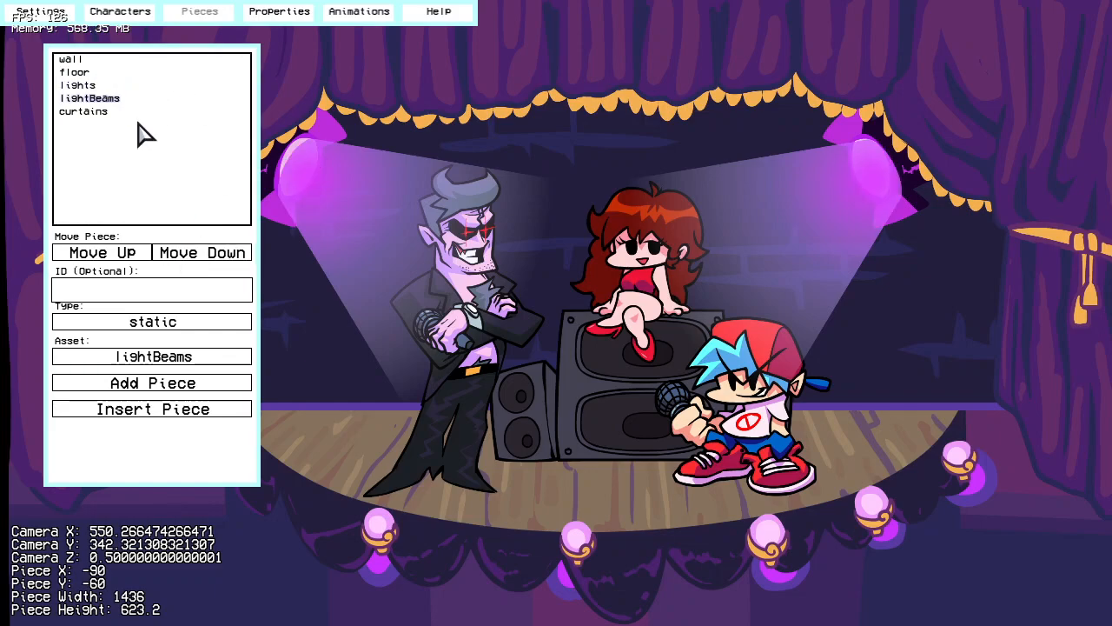
{"action": "left_click", "coordinate": [142, 254]}
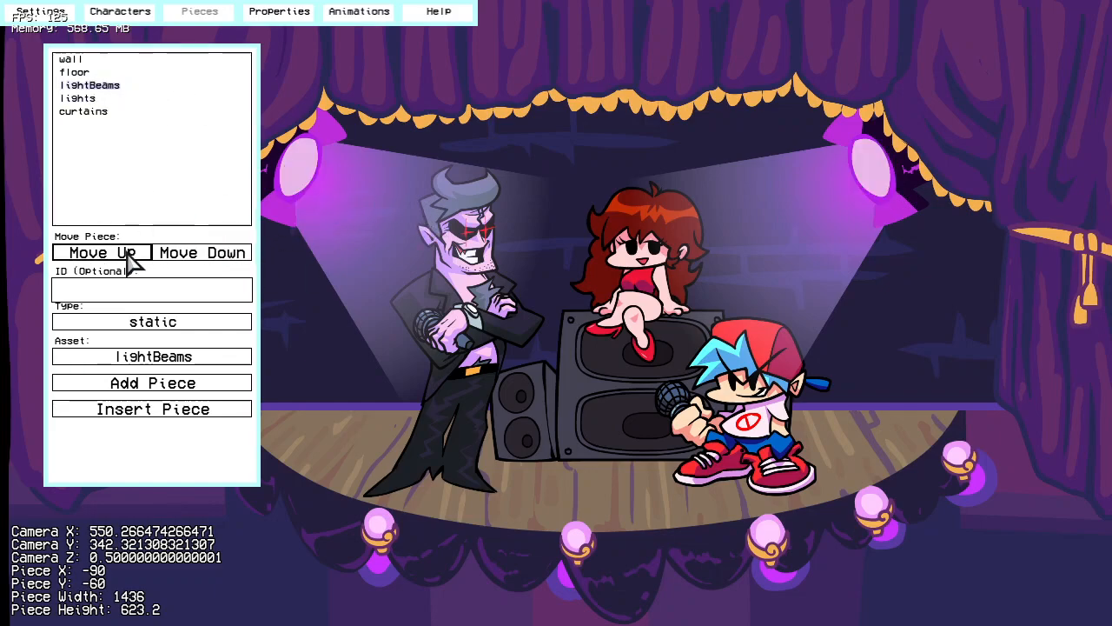
{"action": "left_click", "coordinate": [180, 254]}
{"action": "left_click_drag", "start_coordinate": [834, 218], "coordinate": [829, 214]}
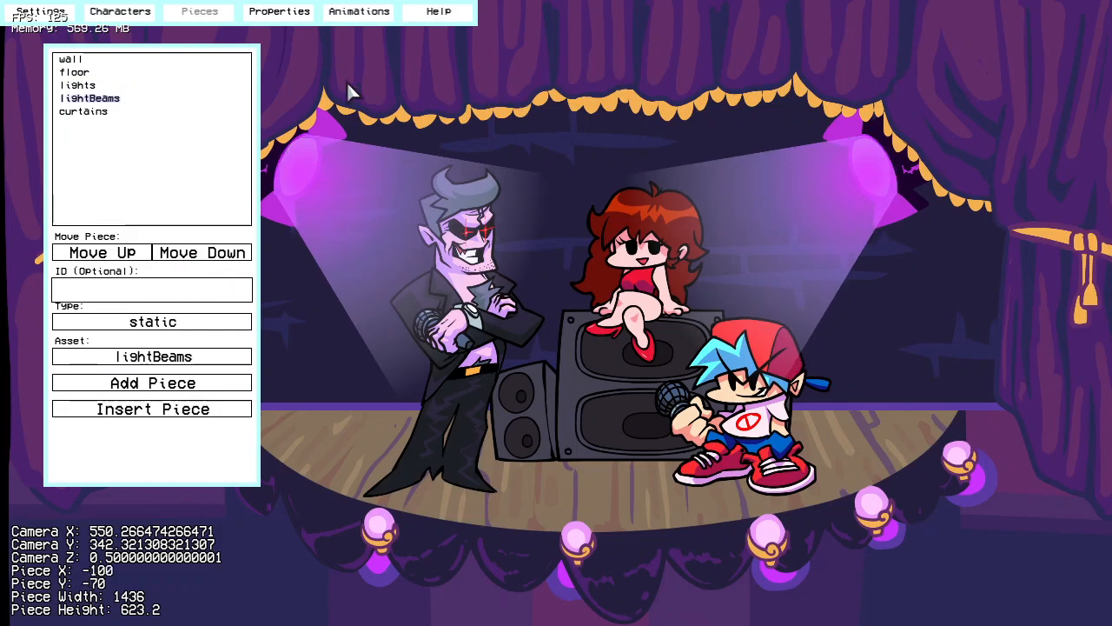
Step: Set the lightBeams piece's blend mode to add
{"action": "left_click", "coordinate": [287, 13]}
{"action": "right_click_drag", "start_coordinate": [440, 196], "coordinate": [539, 217]}
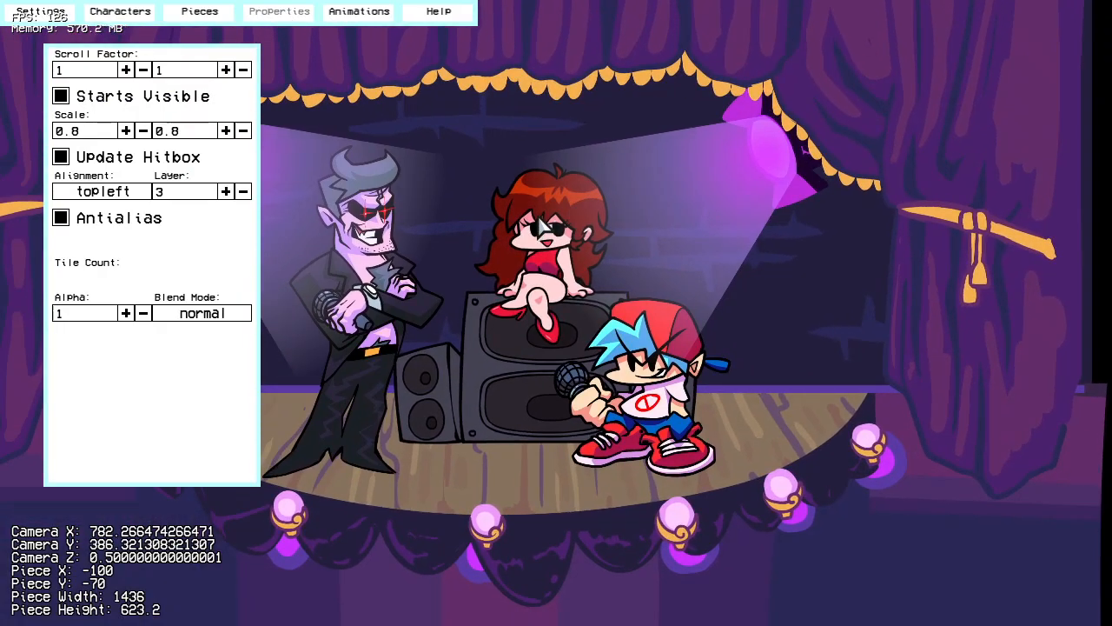
{"action": "left_click", "coordinate": [209, 317]}
{"action": "left_click", "coordinate": [191, 344]}
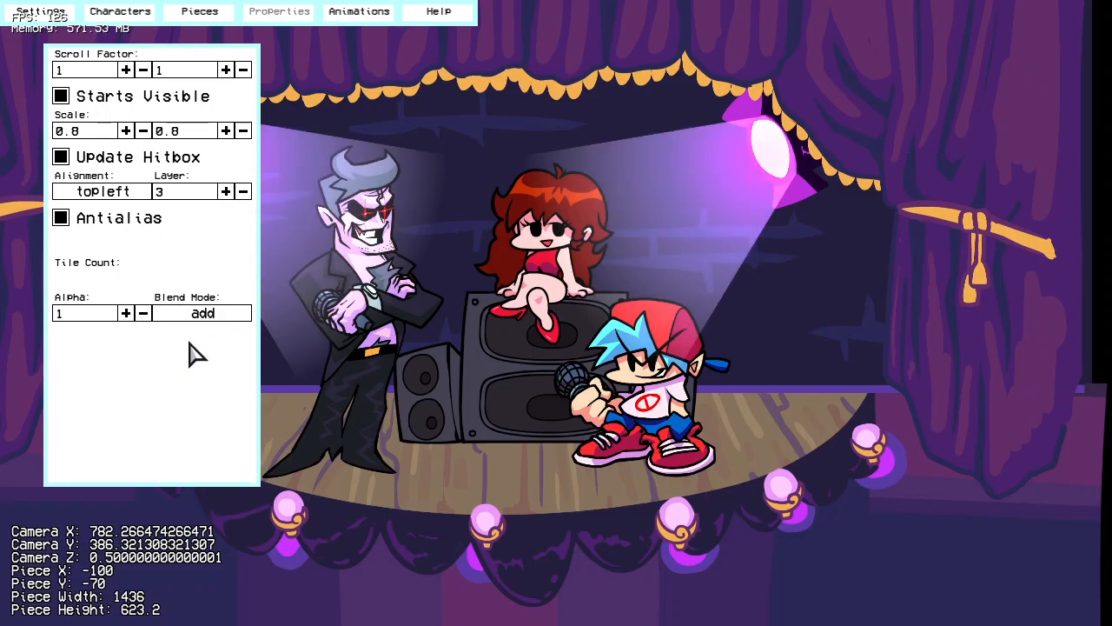
Step: Lower the lightBeams piece's alpha to 0.4
{"action": "left_click", "coordinate": [143, 313]}
{"action": "left_click", "coordinate": [144, 313]}
{"action": "left_click", "coordinate": [144, 313]}
{"action": "left_click", "coordinate": [143, 313]}
{"action": "left_click", "coordinate": [143, 312]}
{"action": "left_click", "coordinate": [143, 313]}
{"action": "left_click", "coordinate": [143, 313]}
{"action": "left_click", "coordinate": [126, 313]}
{"action": "left_click_drag", "start_coordinate": [613, 272], "coordinate": [706, 271]}
{"action": "scroll", "coordinate": [702, 326], "scroll_direction": "up", "scroll_amount": 2}
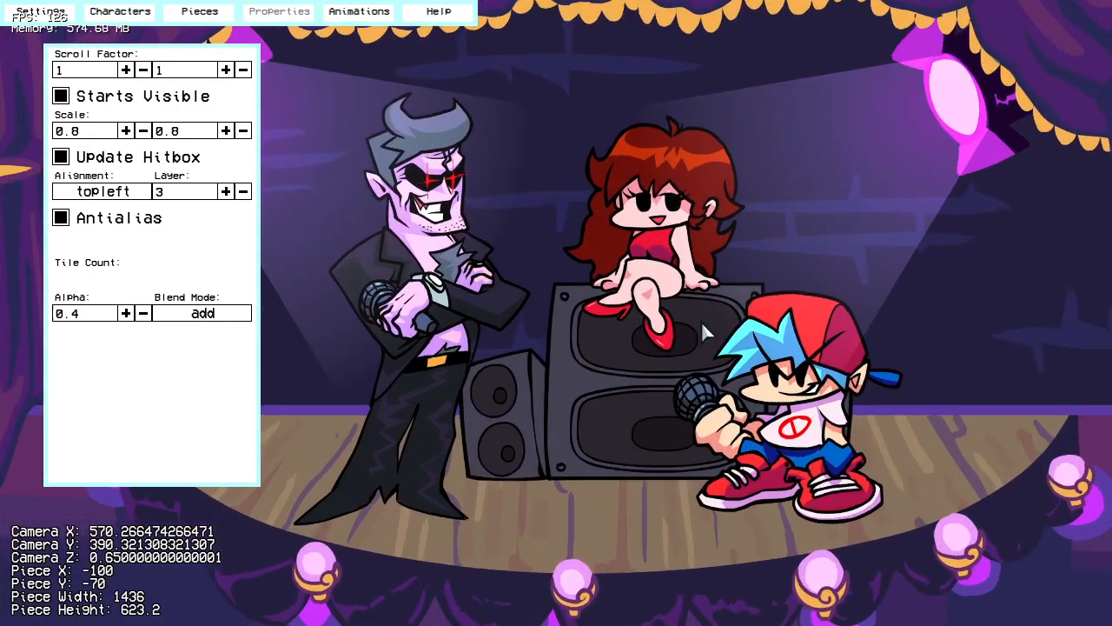
Step: Lock the stage positions and set the preview character in slot 0 to bsideRedux/bf
{"action": "left_click", "coordinate": [47, 16]}
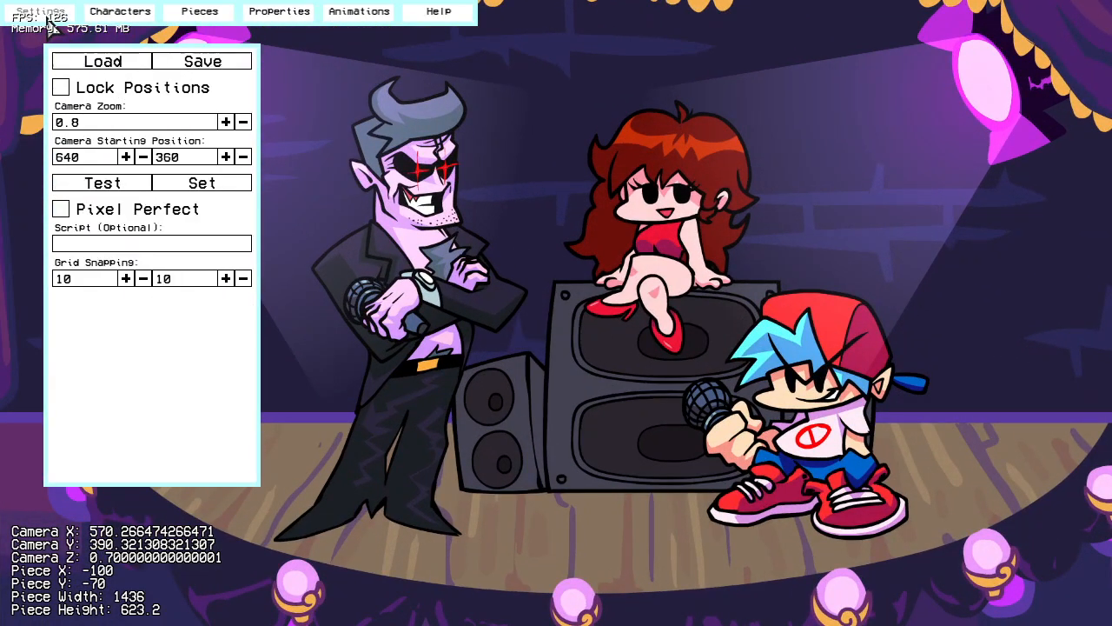
{"action": "left_click_drag", "start_coordinate": [512, 321], "coordinate": [268, 169]}
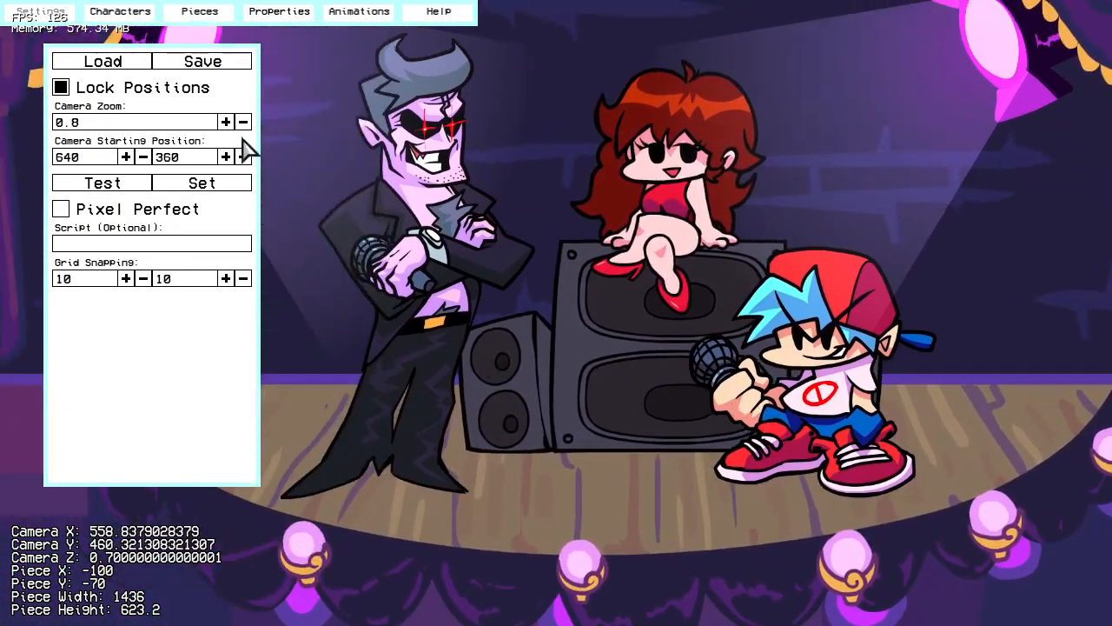
{"action": "left_click", "coordinate": [126, 12]}
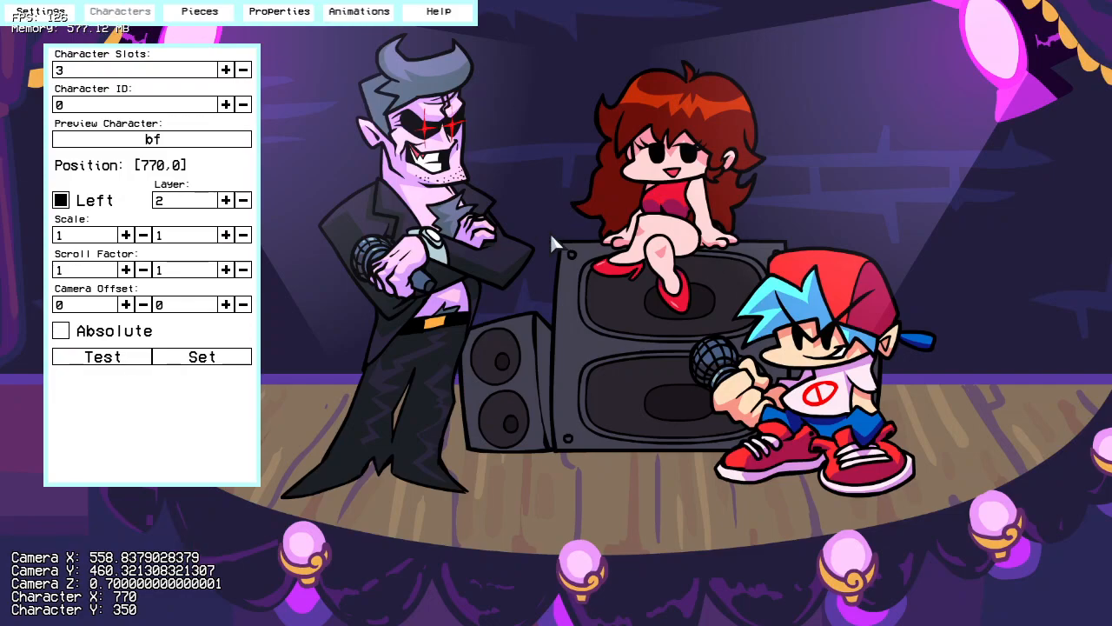
{"action": "left_click", "coordinate": [187, 141]}
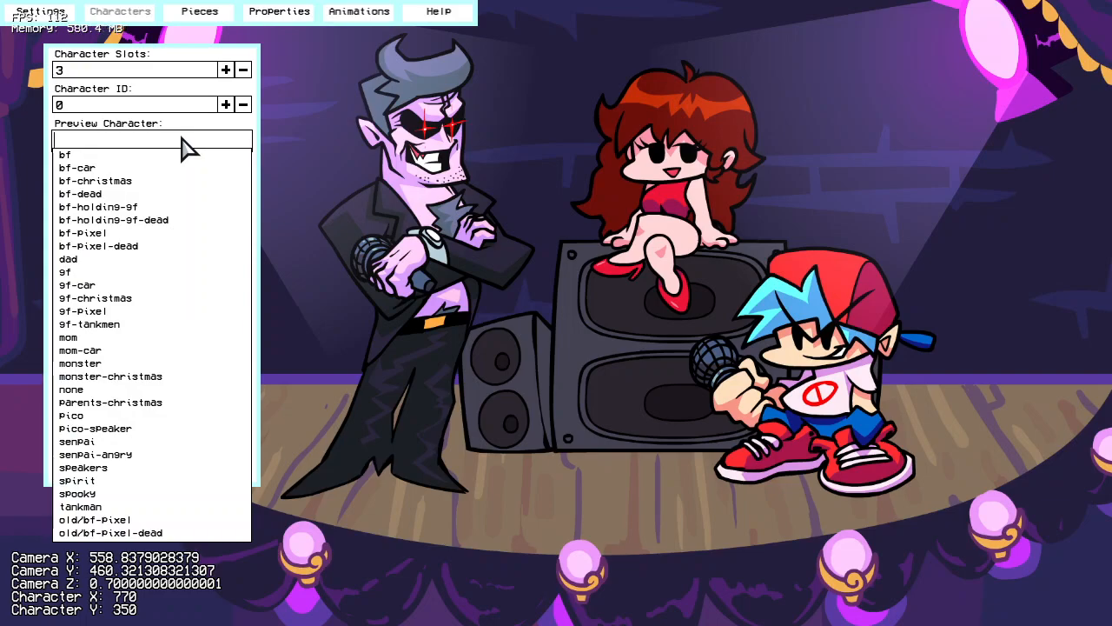
{"action": "type", "text": "bsideredux"}
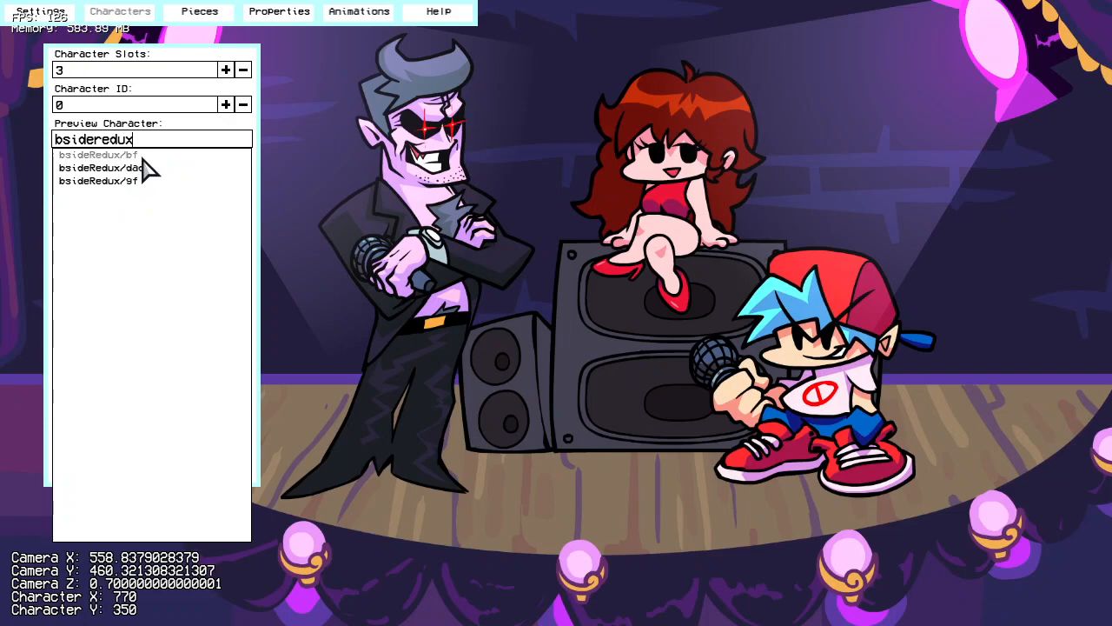
{"action": "left_click", "coordinate": [143, 157]}
Step: Set the preview character in slot 1 to bsideRedux/dad
{"action": "left_click", "coordinate": [225, 104]}
{"action": "left_click", "coordinate": [170, 141]}
{"action": "type", "text": "bside"}
{"action": "left_click", "coordinate": [155, 170]}
Step: Set the preview character in slot 2 to bsideRedux/gf, then return to slot 0
{"action": "left_click", "coordinate": [225, 105]}
{"action": "left_click", "coordinate": [187, 141]}
{"action": "type", "text": "gf"}
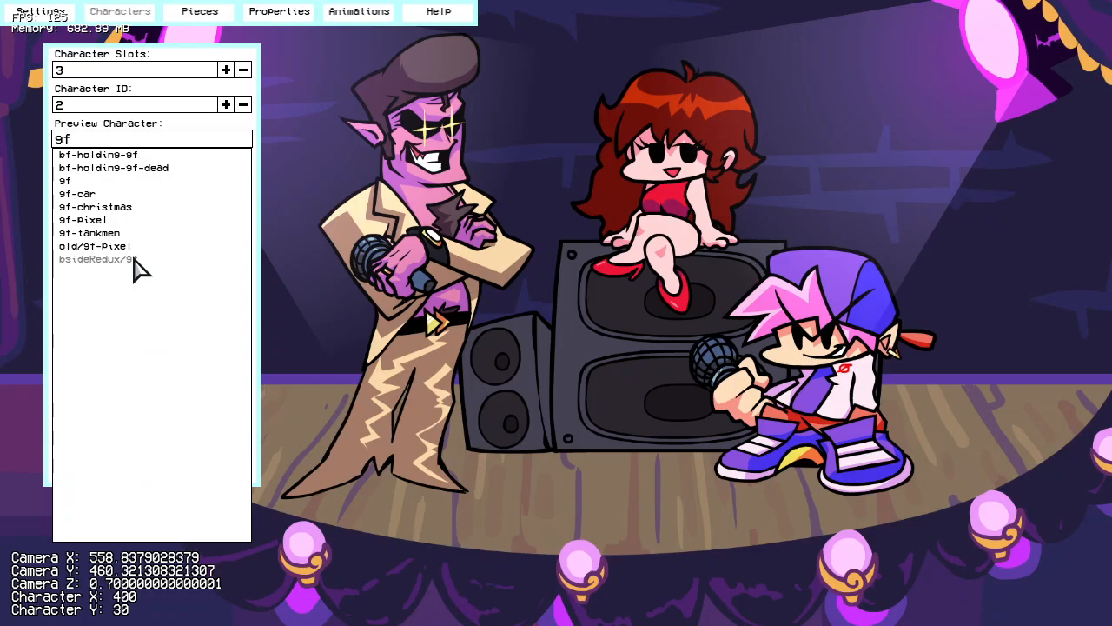
{"action": "left_click", "coordinate": [135, 261]}
{"action": "right_click_drag", "start_coordinate": [501, 289], "coordinate": [588, 264]}
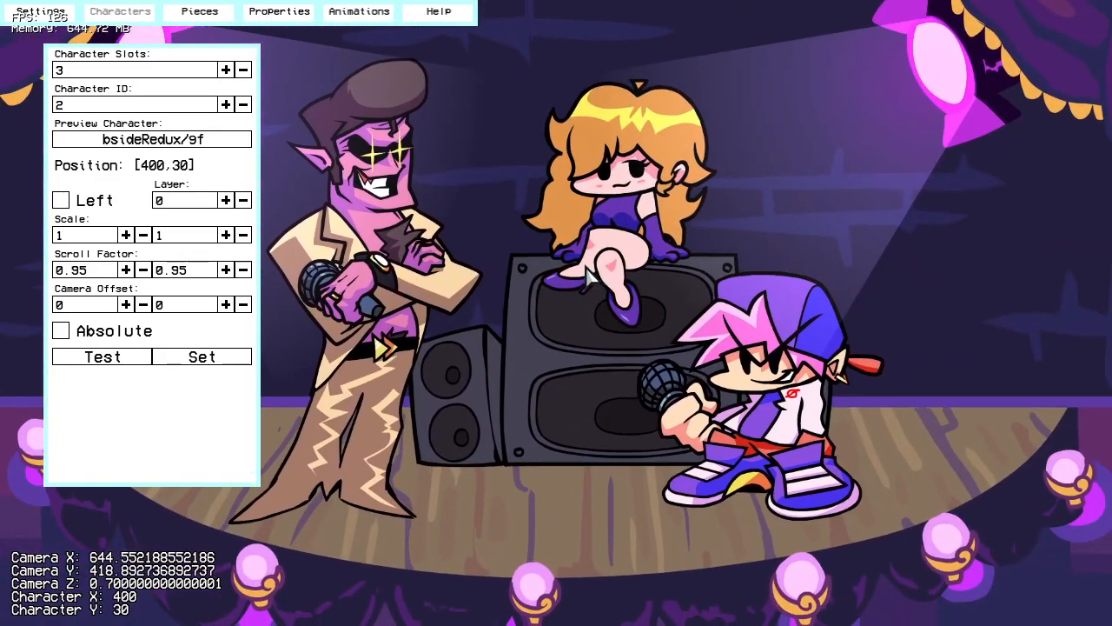
{"action": "double_click", "coordinate": [244, 103]}
Step: Save the stage as stage.json in the mod's data/stages/bsideRedux folder
{"action": "left_click", "coordinate": [40, 10]}
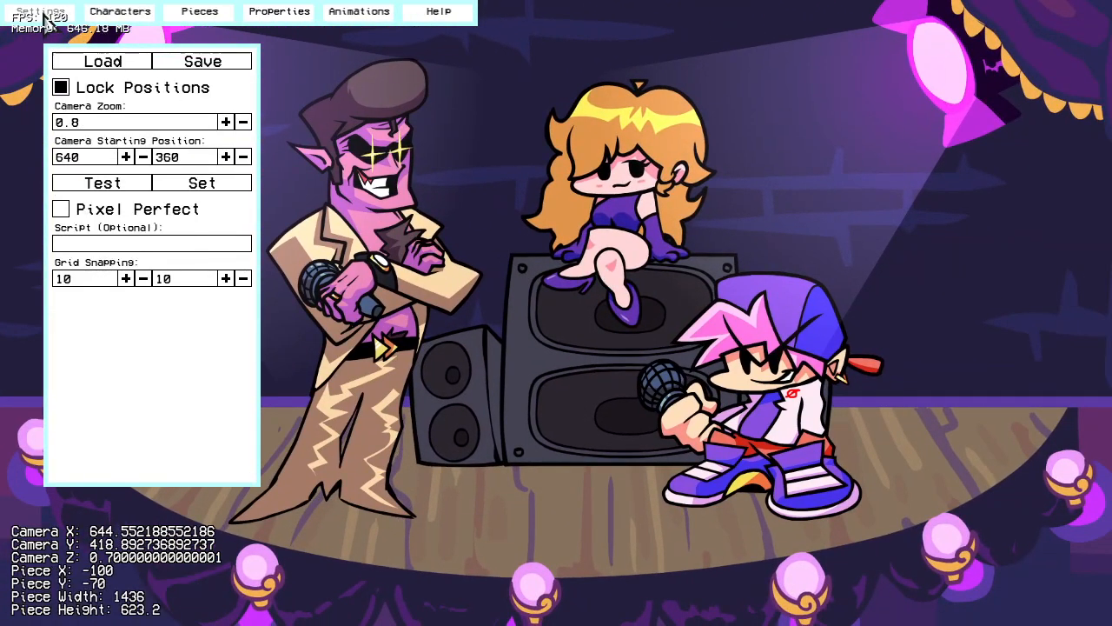
{"action": "left_click", "coordinate": [207, 63]}
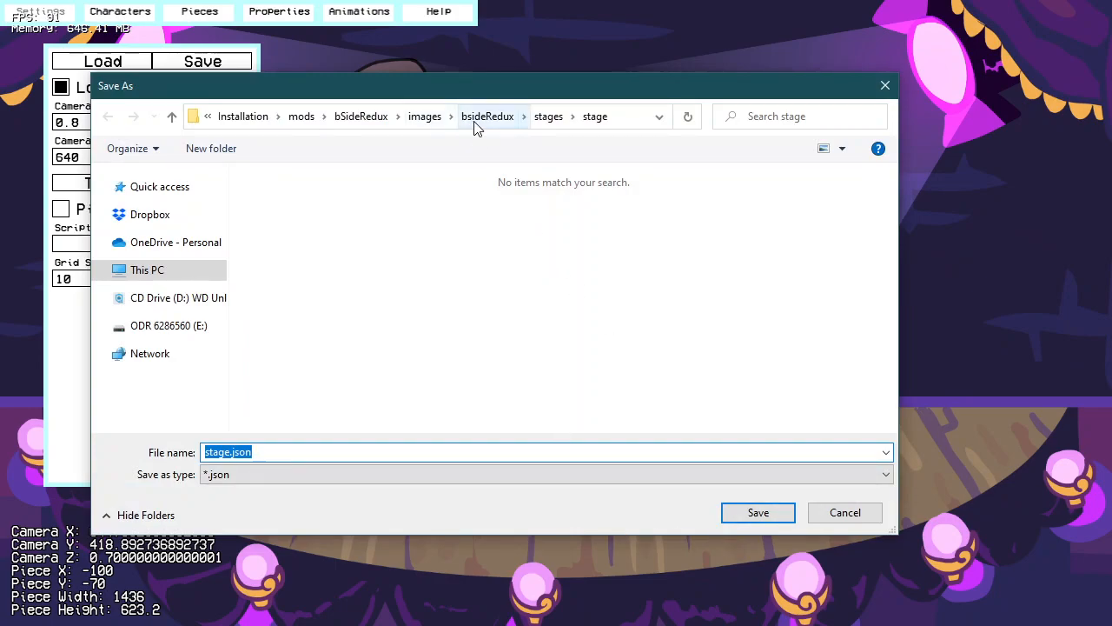
{"action": "left_click", "coordinate": [359, 115]}
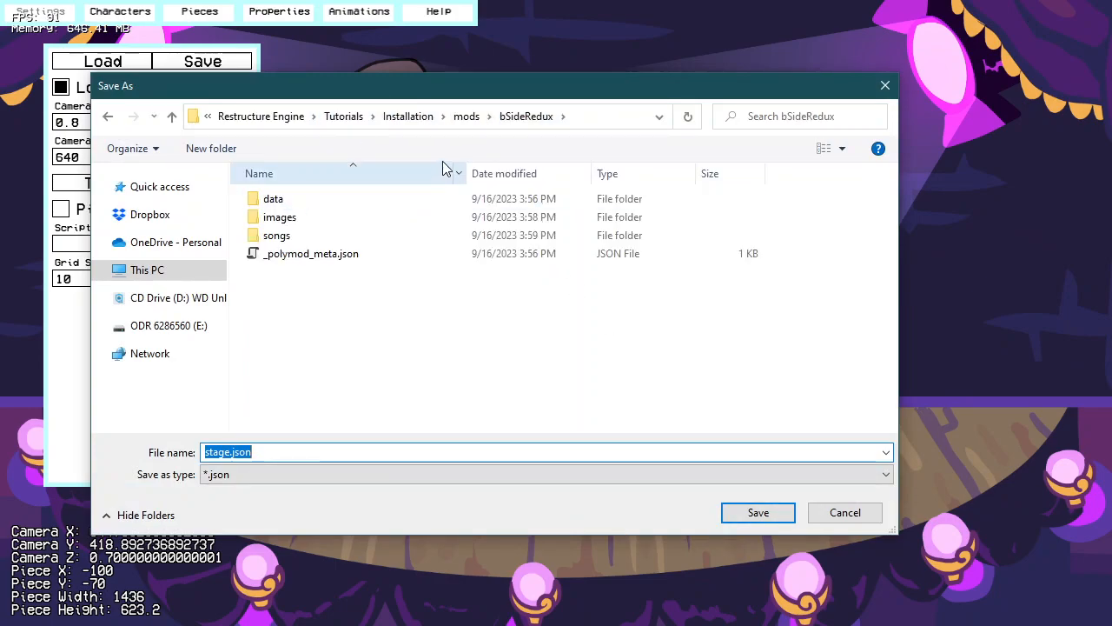
{"action": "left_click", "coordinate": [331, 201]}
{"action": "double_click", "coordinate": [330, 202]}
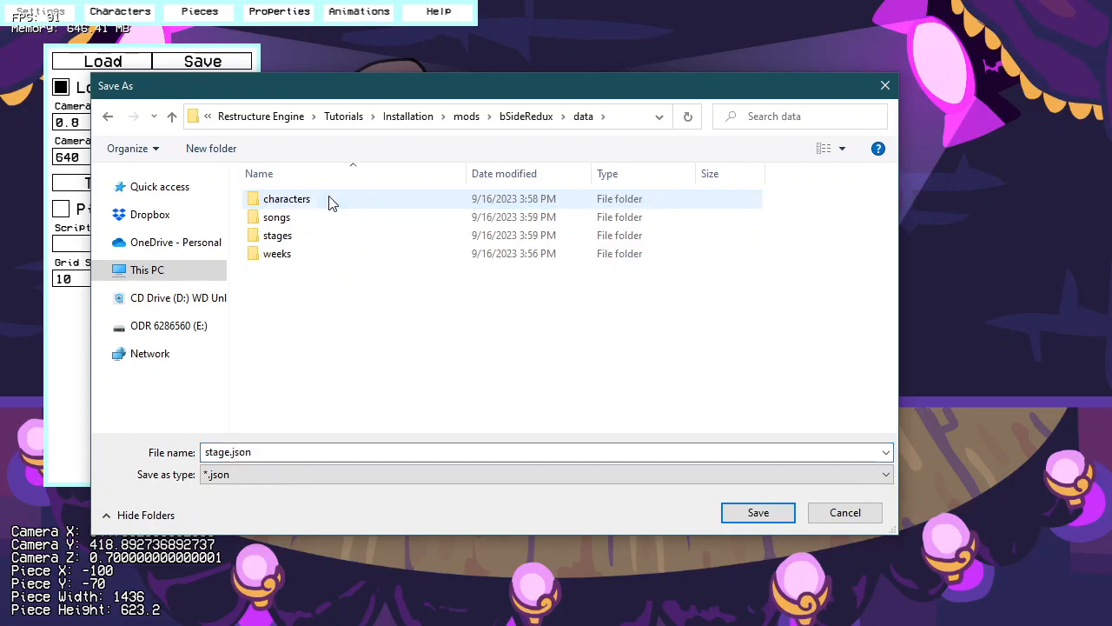
{"action": "double_click", "coordinate": [332, 235]}
{"action": "left_click", "coordinate": [313, 208]}
{"action": "double_click", "coordinate": [313, 208]}
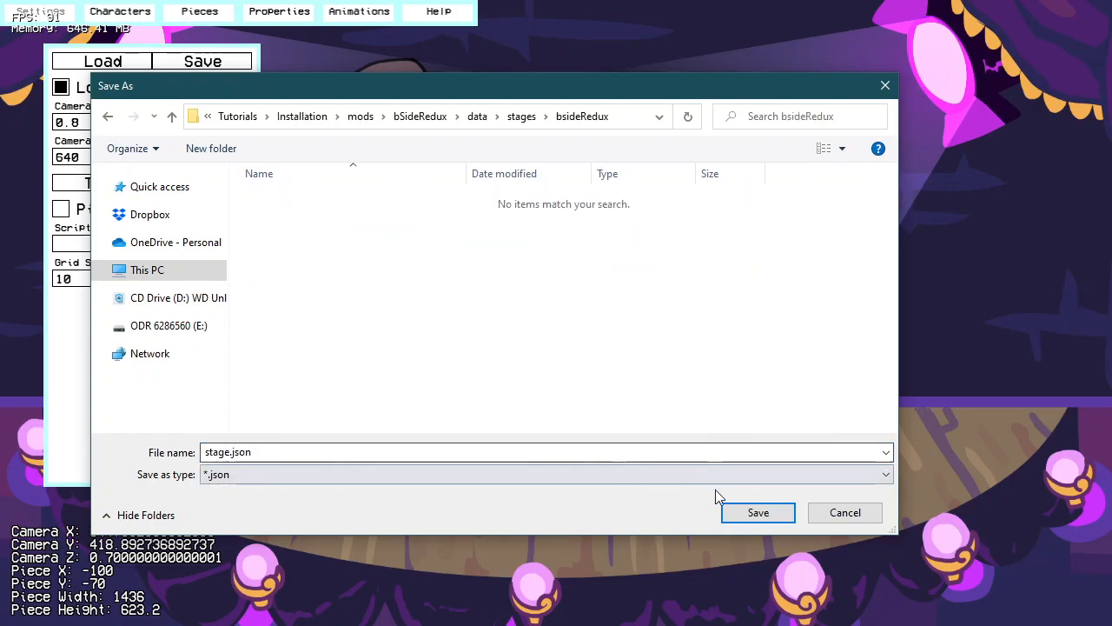
{"action": "left_click", "coordinate": [739, 512]}
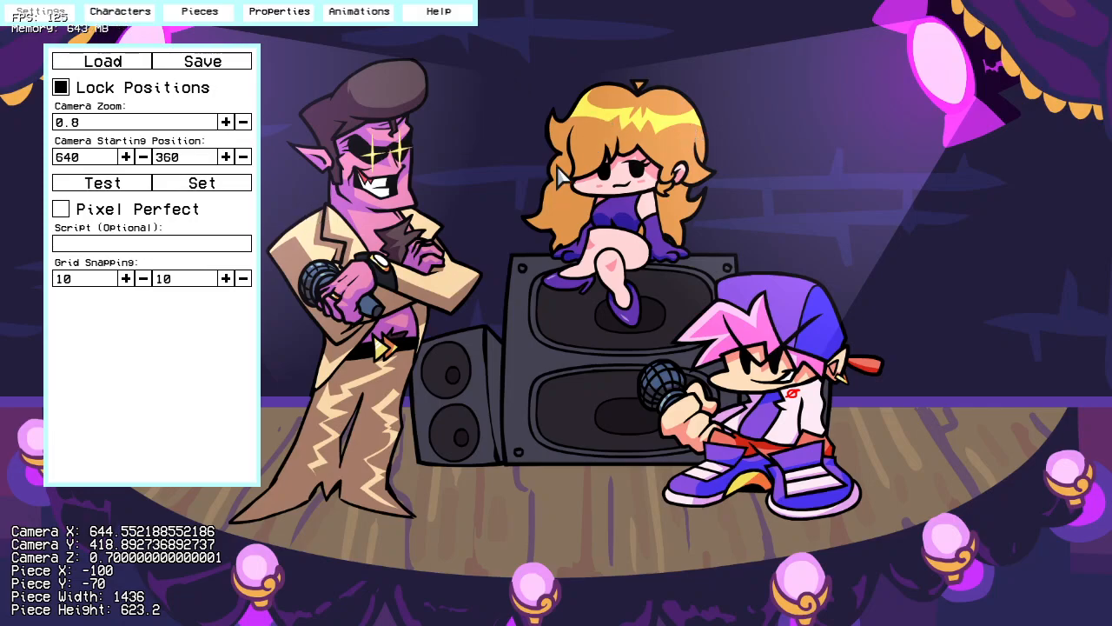
Step: Leave the stage editor and start a new week in the Week Editor
{"action": "right_click_drag", "start_coordinate": [635, 305], "coordinate": [654, 393]}
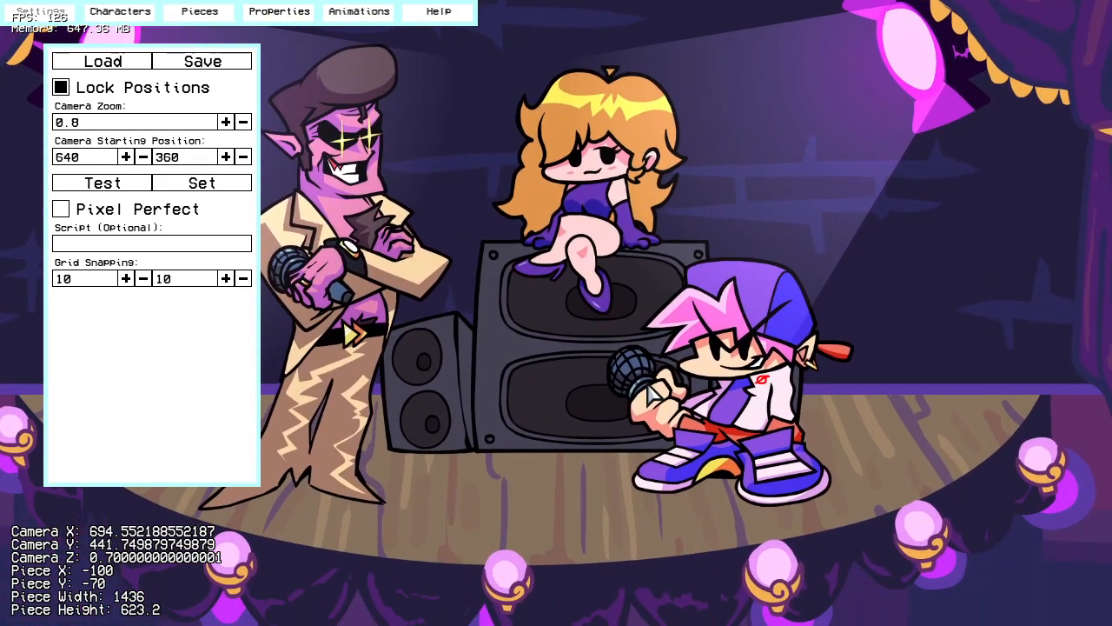
{"action": "key", "text": "Escape"}
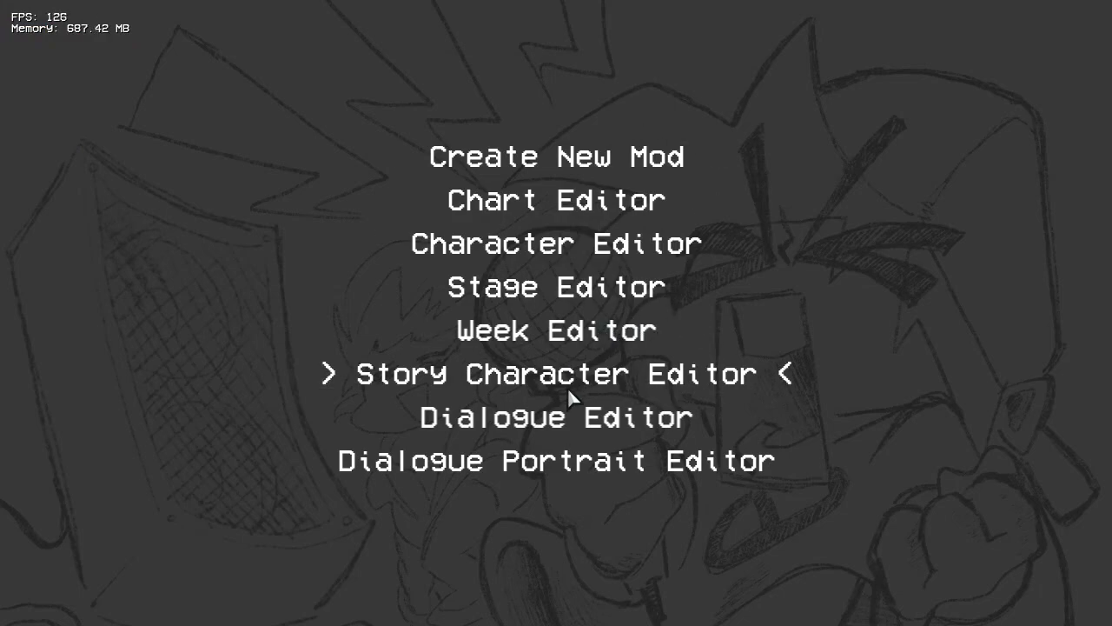
{"action": "left_click", "coordinate": [574, 332]}
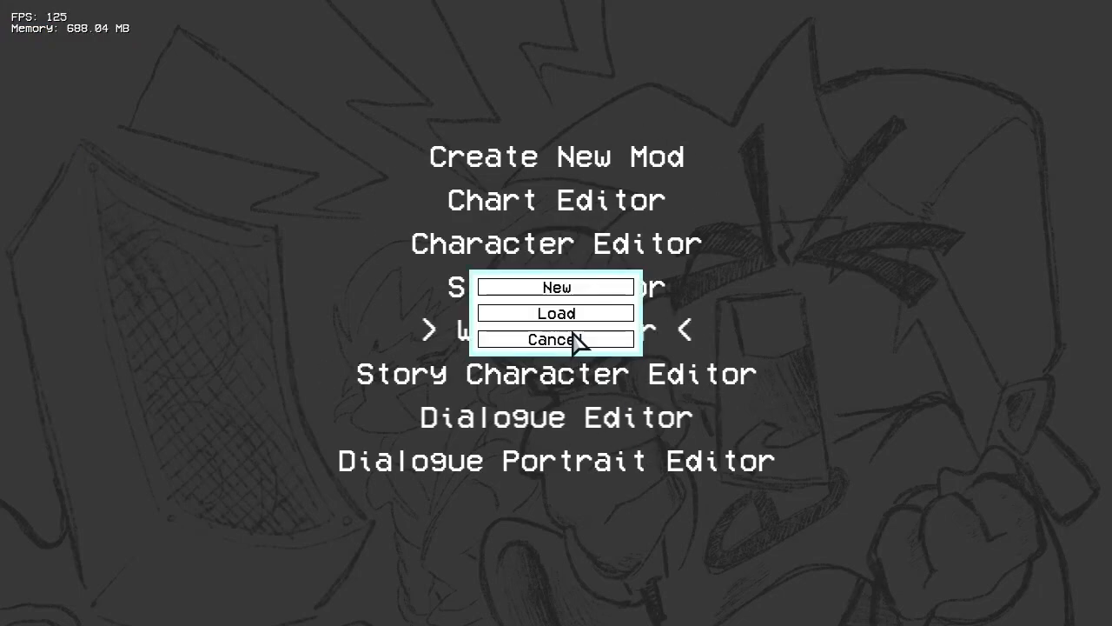
{"action": "left_click", "coordinate": [578, 285]}
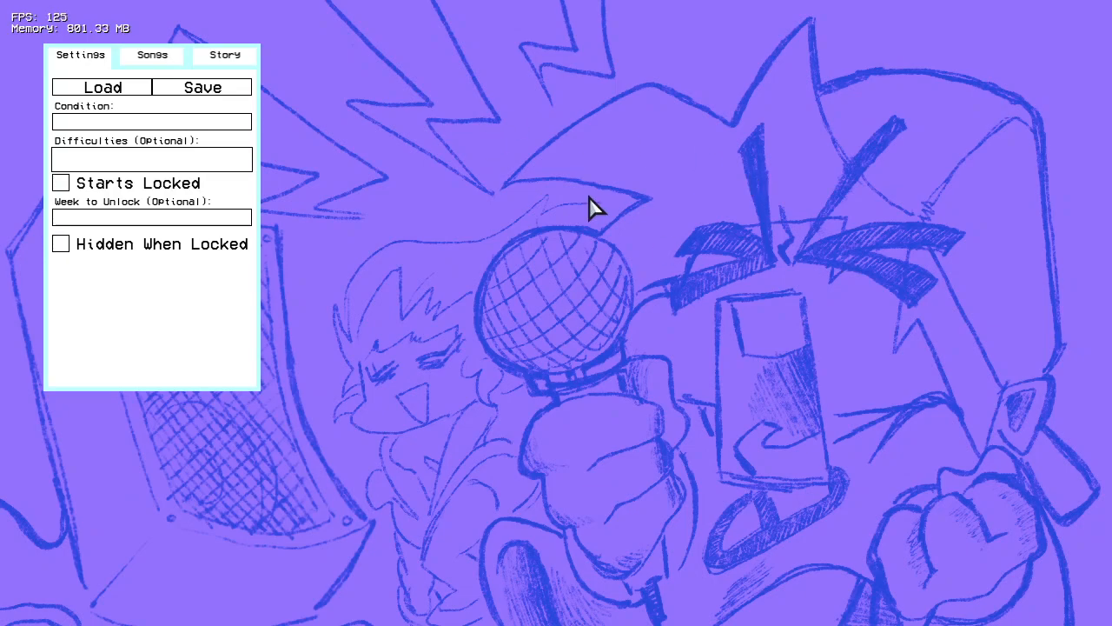
Step: Try the storyOnly and freePlayOnly conditions for the week, and return the condition to blank
{"action": "left_click", "coordinate": [212, 124]}
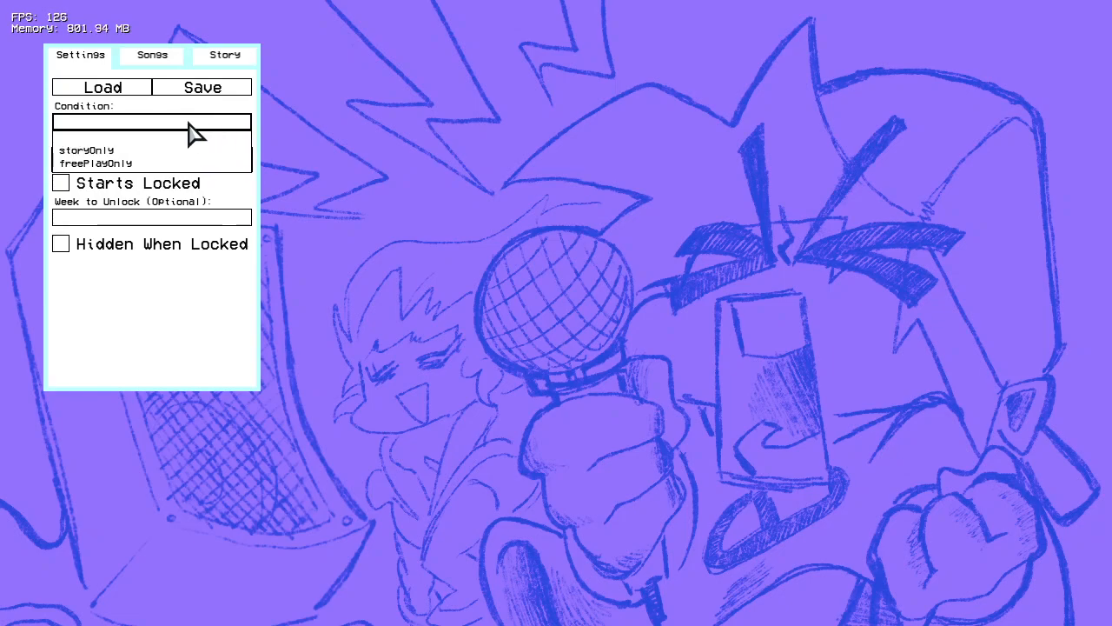
{"action": "left_click", "coordinate": [109, 150]}
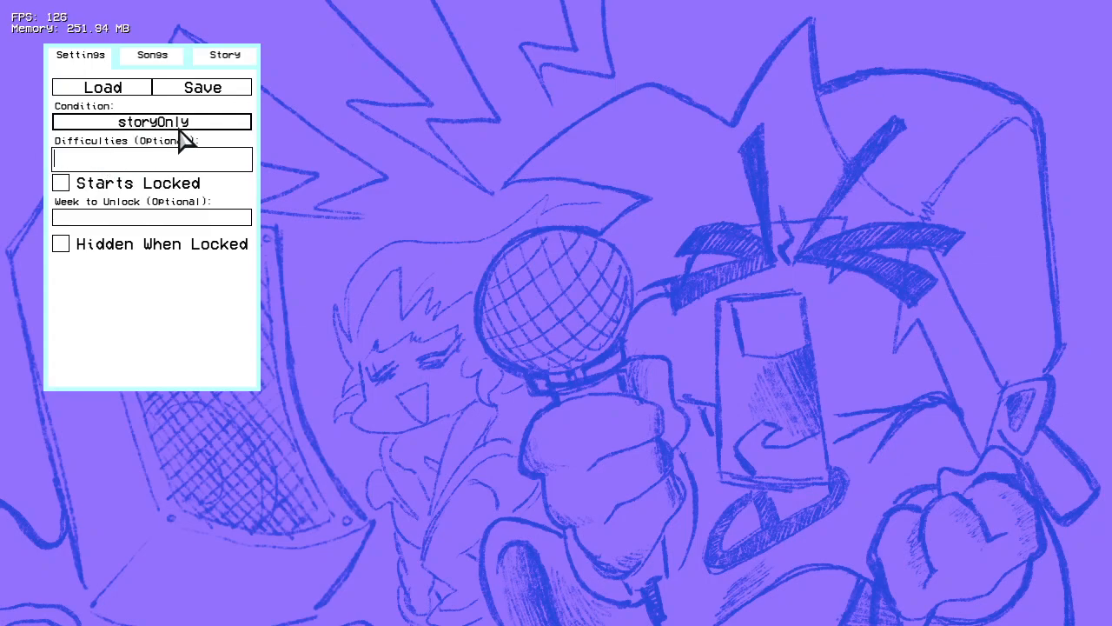
{"action": "left_click", "coordinate": [180, 127]}
{"action": "left_click", "coordinate": [108, 164]}
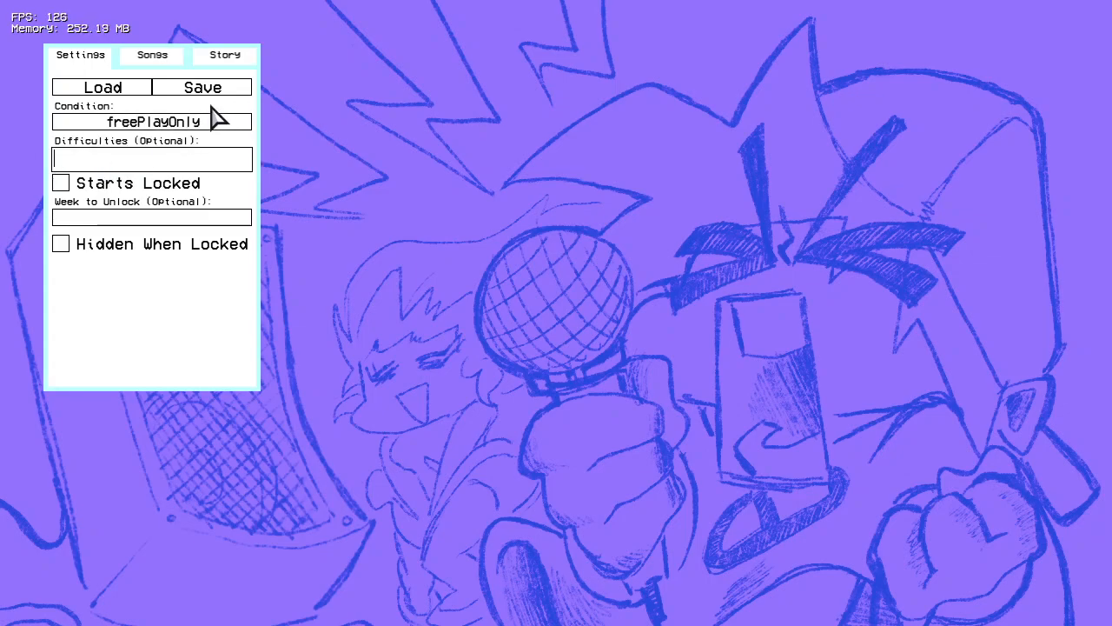
{"action": "left_click", "coordinate": [235, 125]}
{"action": "left_click", "coordinate": [192, 142]}
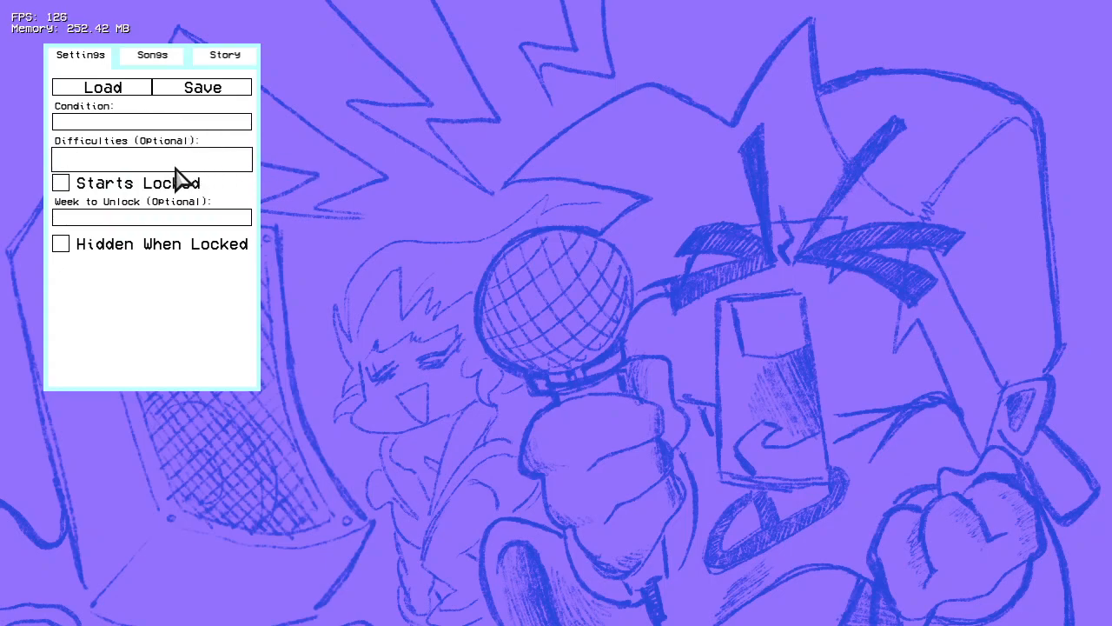
Step: Set the week's optional difficulties to normal
{"action": "left_click", "coordinate": [92, 159]}
{"action": "type", "text": "normal"}
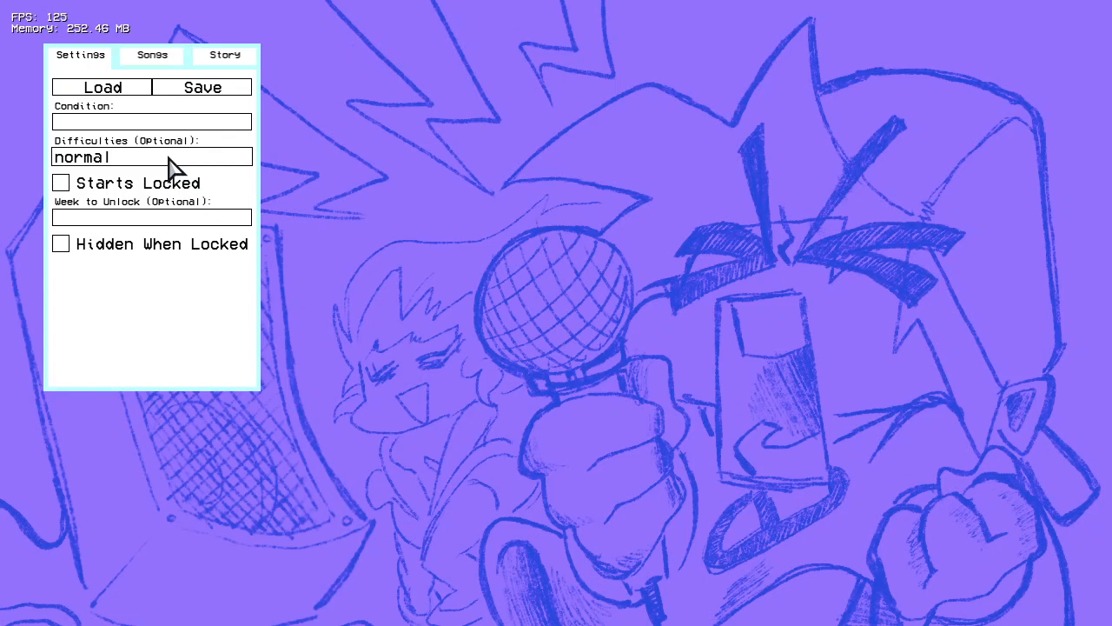
{"action": "type", "text": ",he"}
{"action": "key", "text": "BackSpace"}
{"action": "key", "text": "BackSpace"}
Step: Try the Starts Locked option and look through the weeks available as Week to Unlock, leaving both unset
{"action": "left_click", "coordinate": [172, 185]}
{"action": "left_click", "coordinate": [172, 184]}
{"action": "left_click", "coordinate": [156, 182]}
{"action": "left_click", "coordinate": [157, 182]}
{"action": "left_click", "coordinate": [206, 218]}
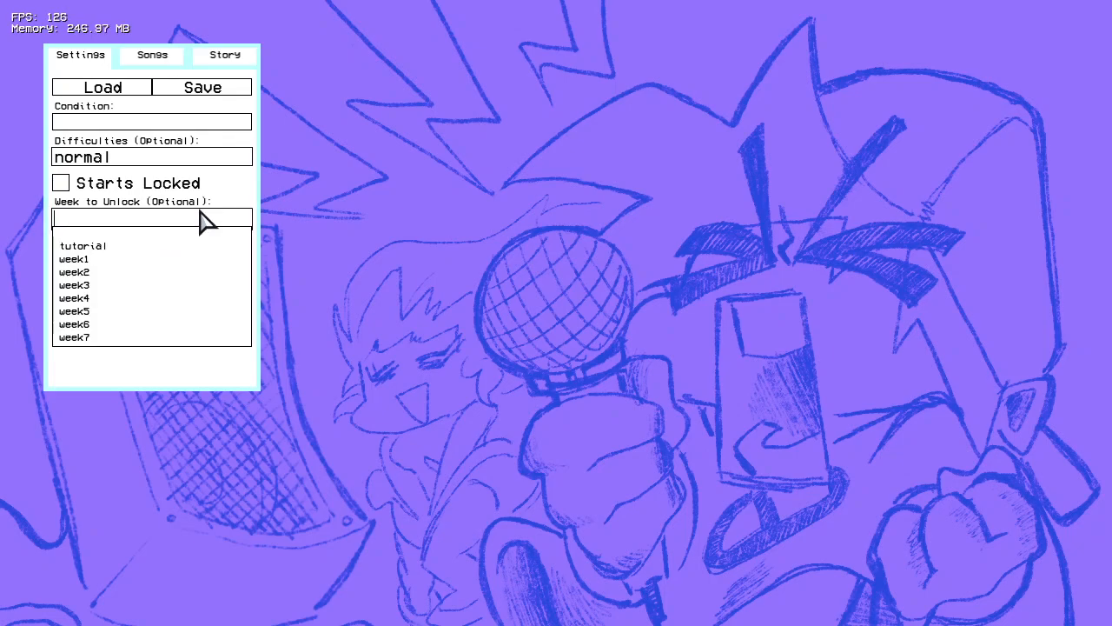
{"action": "left_click", "coordinate": [159, 227]}
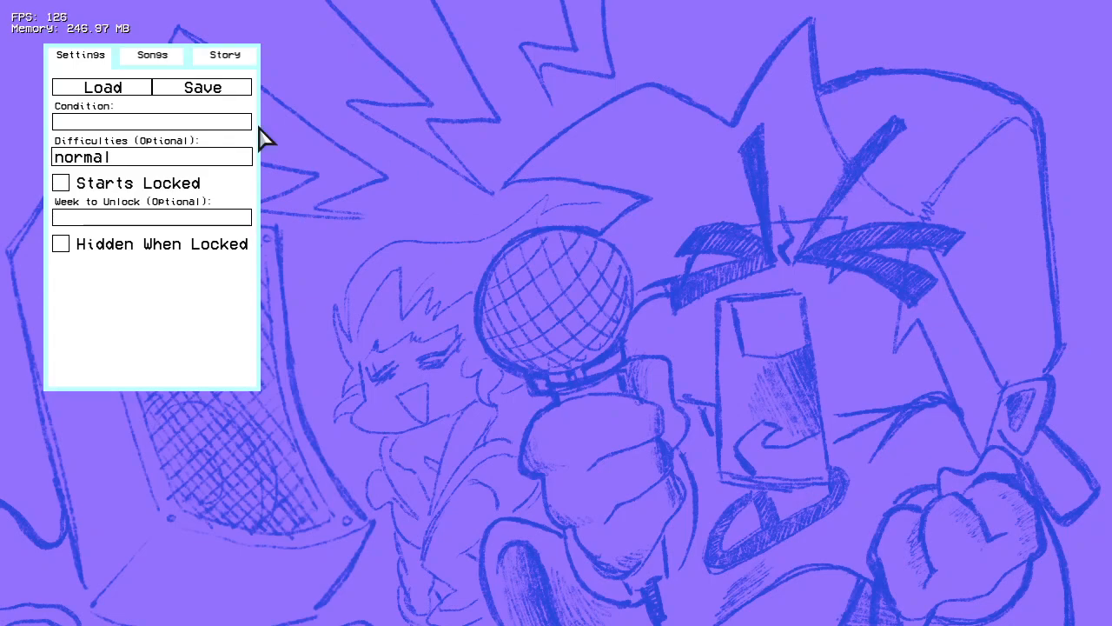
Step: Choose bsideRedux/bopeebo as the song ID and add that song to the week
{"action": "left_click", "coordinate": [149, 59]}
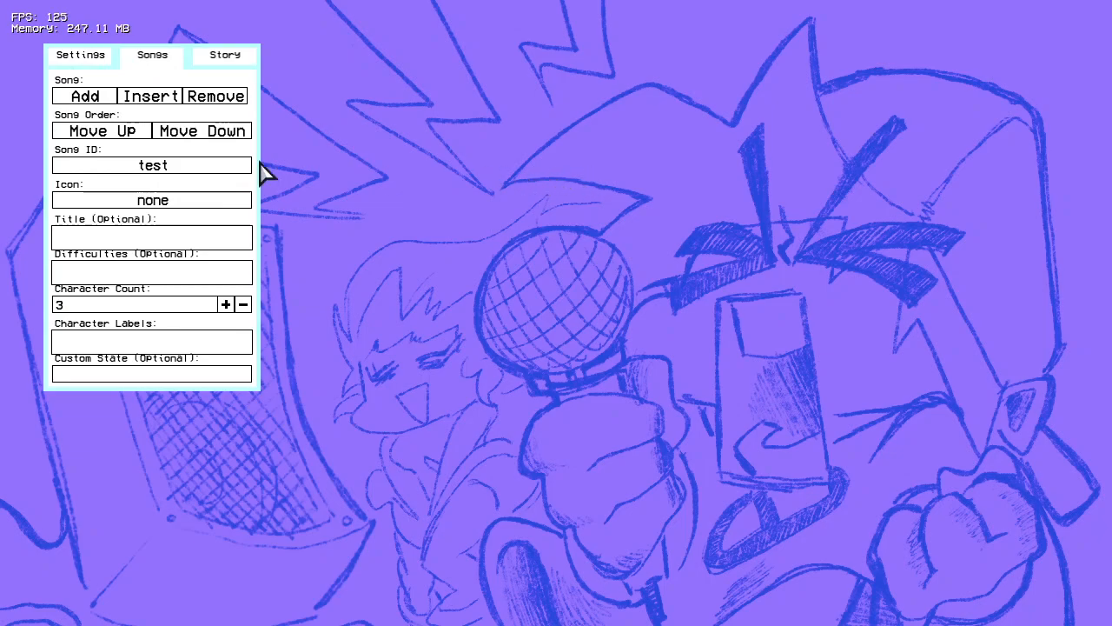
{"action": "left_click", "coordinate": [205, 171]}
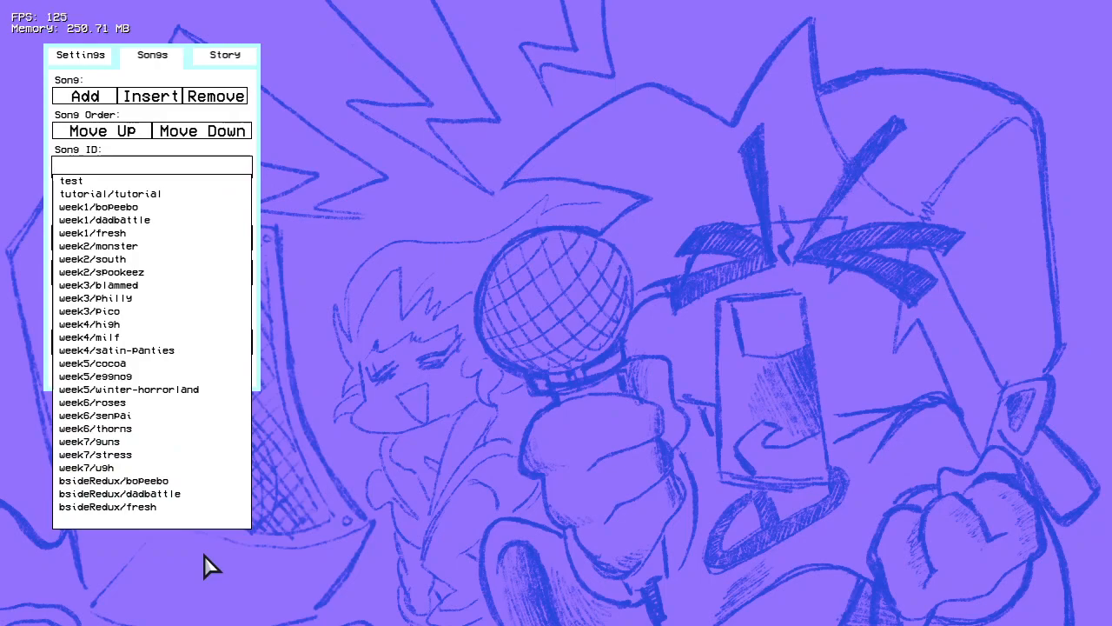
{"action": "left_click", "coordinate": [143, 483]}
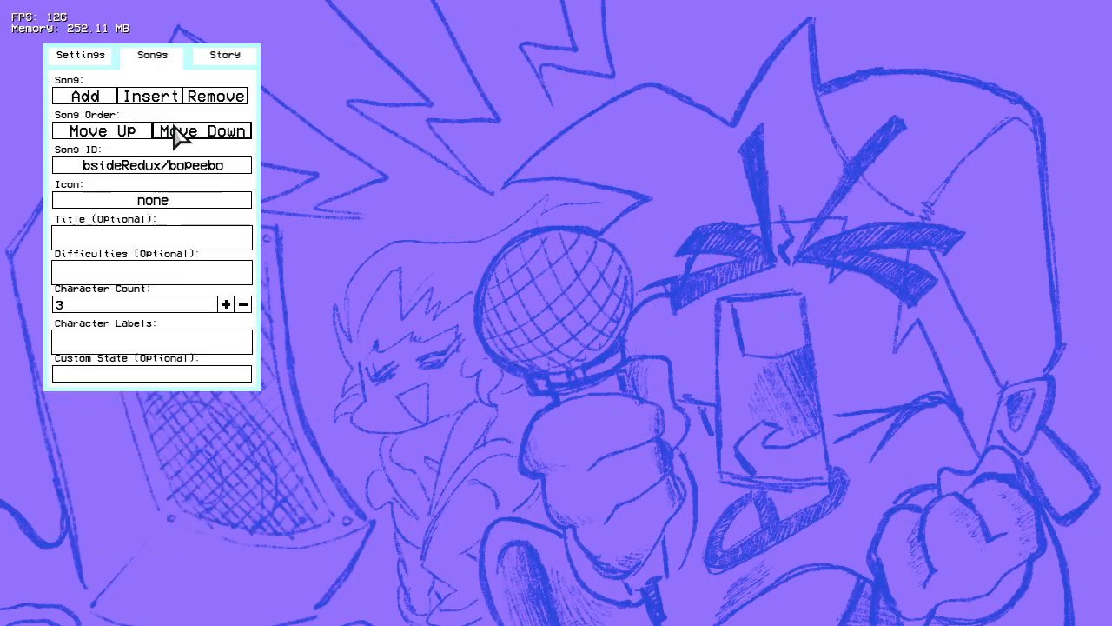
{"action": "left_click", "coordinate": [86, 97]}
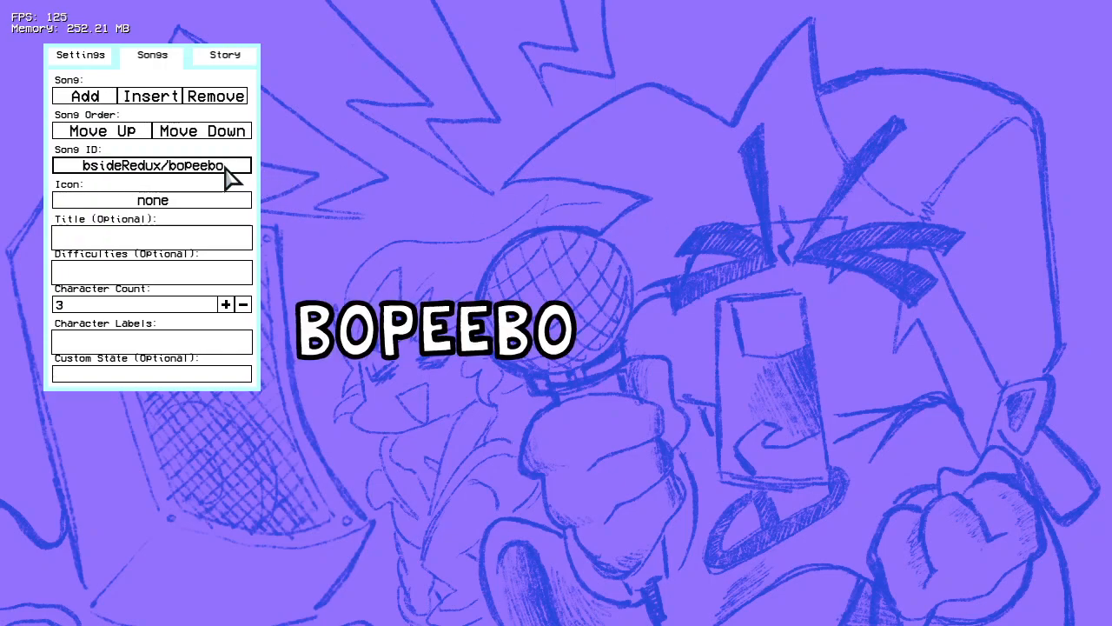
Step: Keep bsideRedux/bopeebo as the song ID and set the song's icon to dad
{"action": "left_click", "coordinate": [195, 164]}
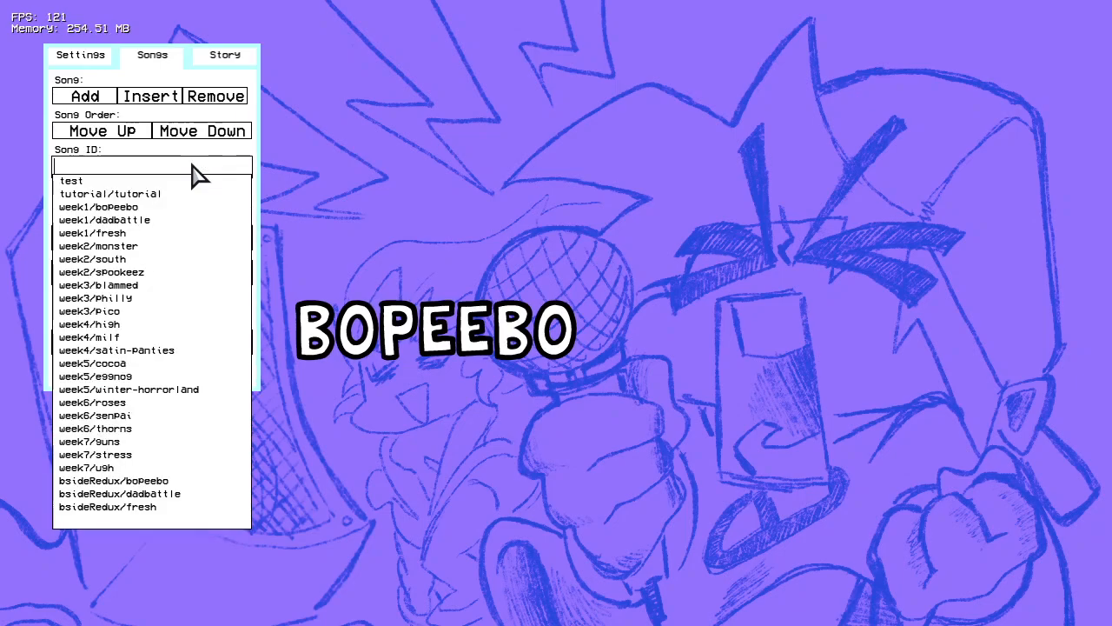
{"action": "left_click", "coordinate": [168, 483]}
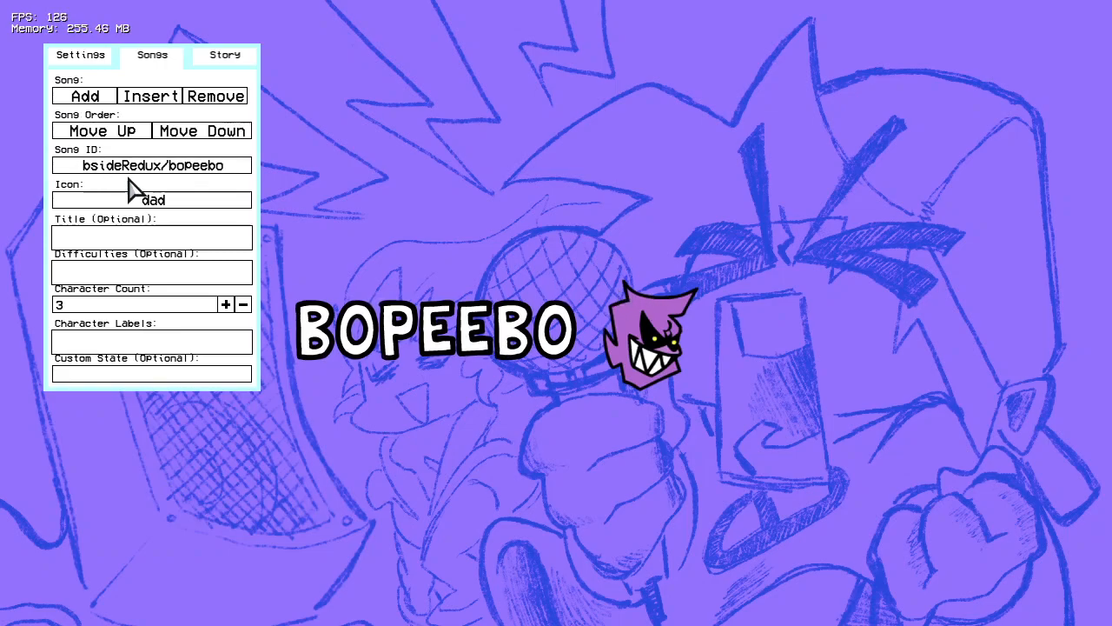
{"action": "left_click", "coordinate": [163, 202]}
{"action": "left_click", "coordinate": [158, 169]}
{"action": "left_click", "coordinate": [132, 207]}
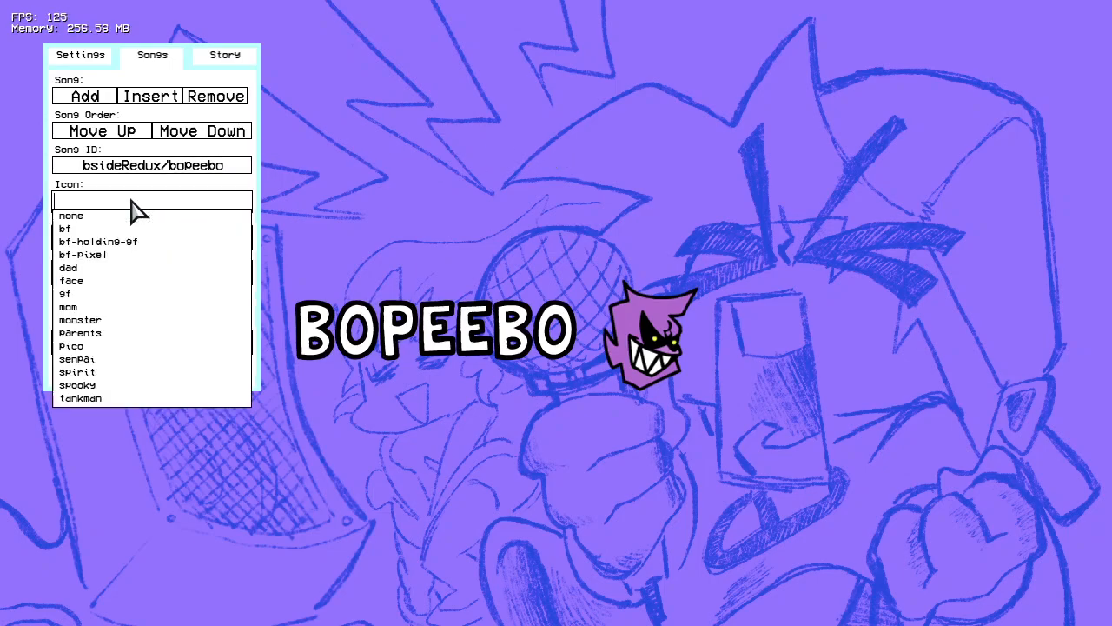
{"action": "scroll", "coordinate": [136, 316], "scroll_direction": "down", "scroll_amount": 2}
{"action": "scroll", "coordinate": [135, 314], "scroll_direction": "up", "scroll_amount": 2}
{"action": "left_click", "coordinate": [393, 253]}
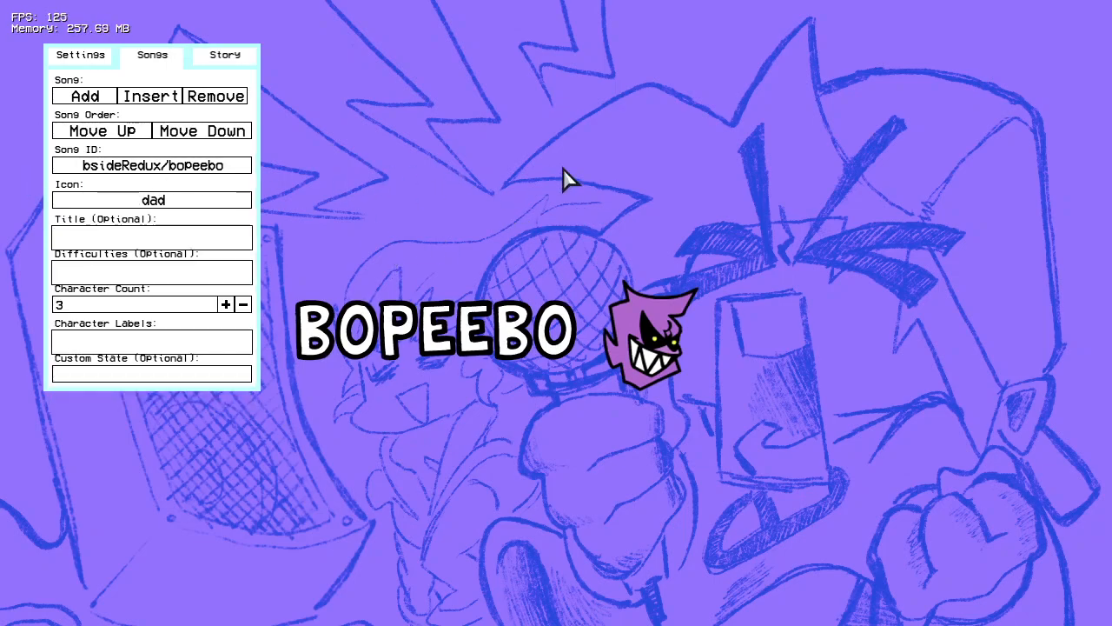
Step: Save the week as bside-week1 in the mod's data/weeks folder
{"action": "left_click", "coordinate": [90, 61]}
{"action": "left_click", "coordinate": [212, 91]}
{"action": "left_click", "coordinate": [478, 116]}
{"action": "double_click", "coordinate": [349, 256]}
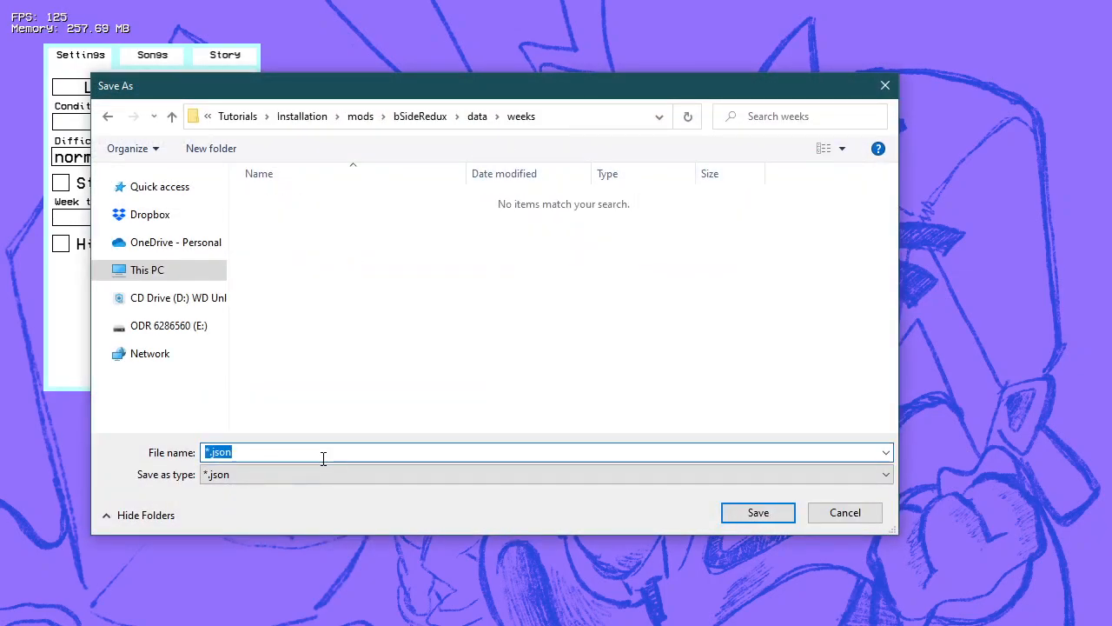
{"action": "type", "text": "bside0-week1"}
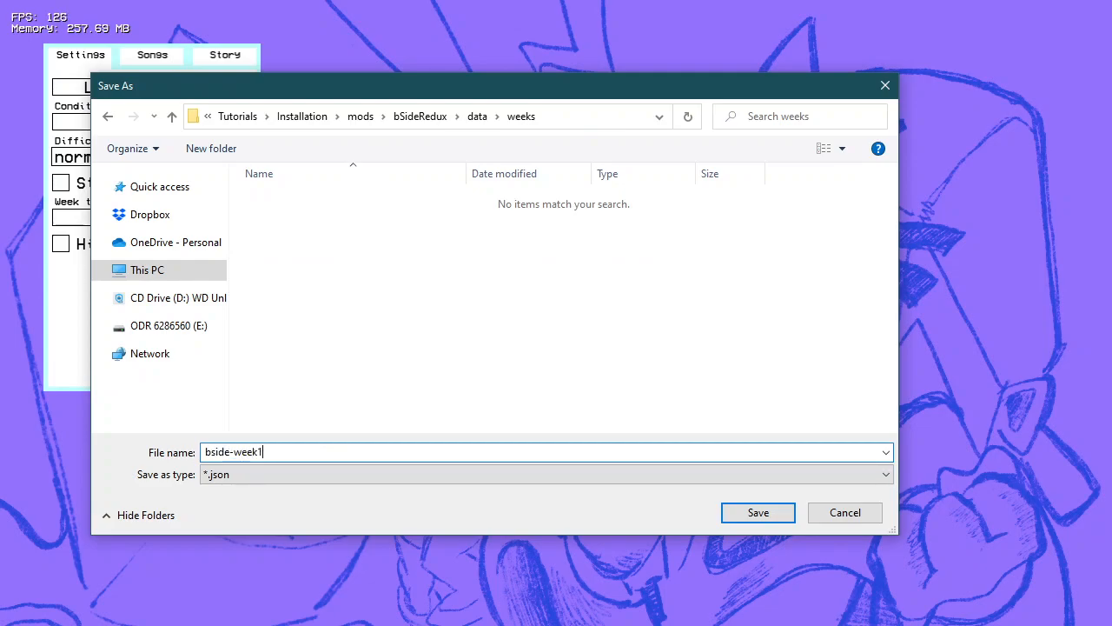
{"action": "key", "text": "Return"}
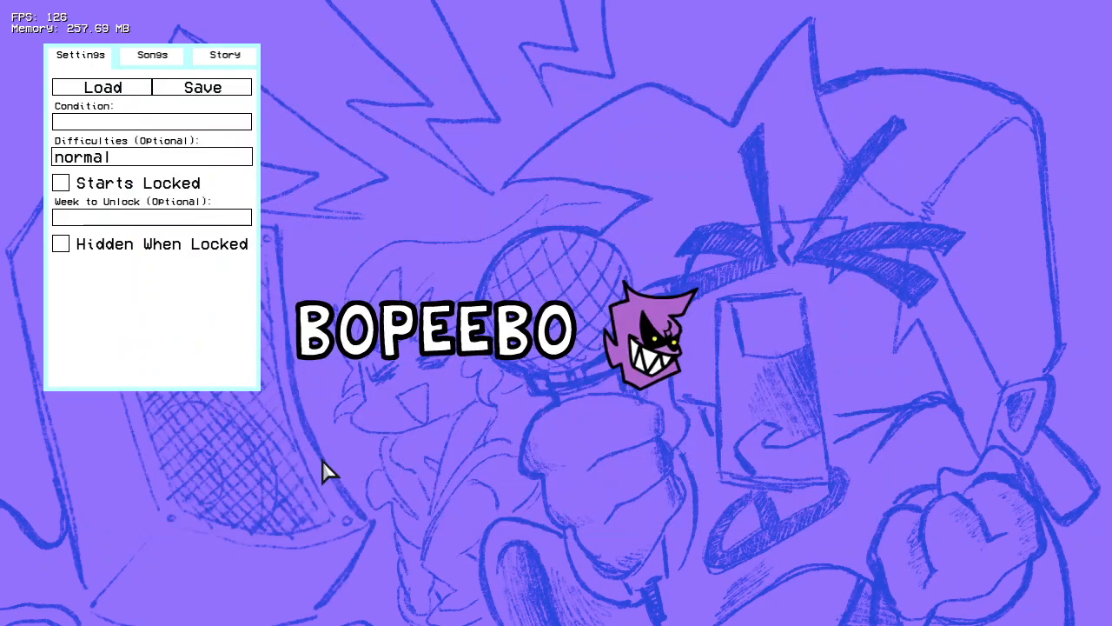
Step: Leave the Week Editor and load bopeebo.json from data/songs/bsideRedux/bopeebo into the Chart Editor
{"action": "key", "text": "Escape"}
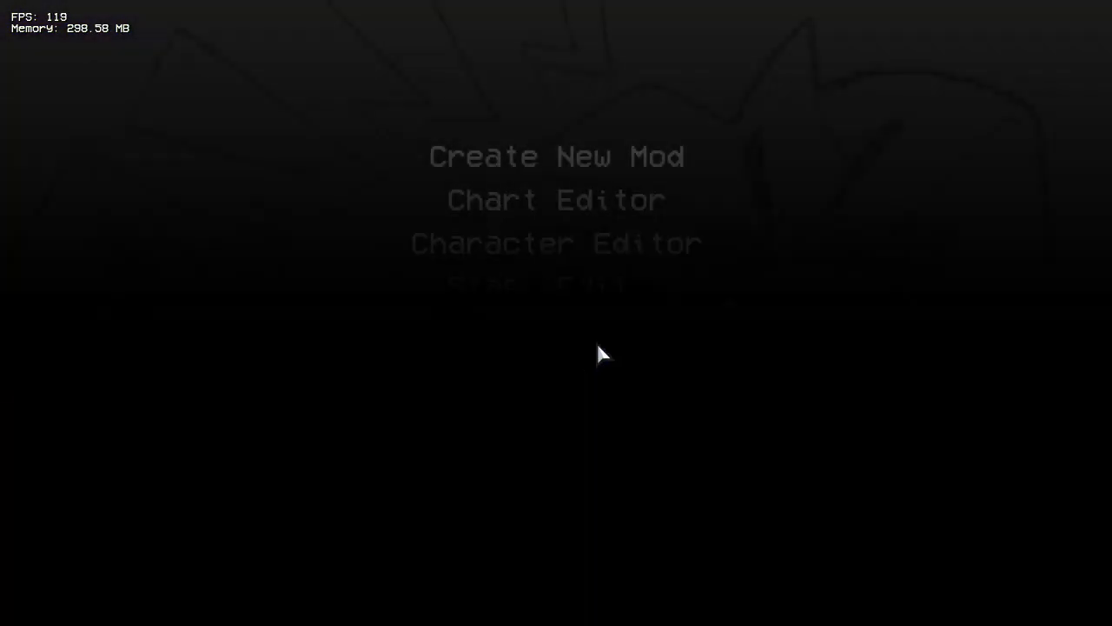
{"action": "key", "text": "Up"}
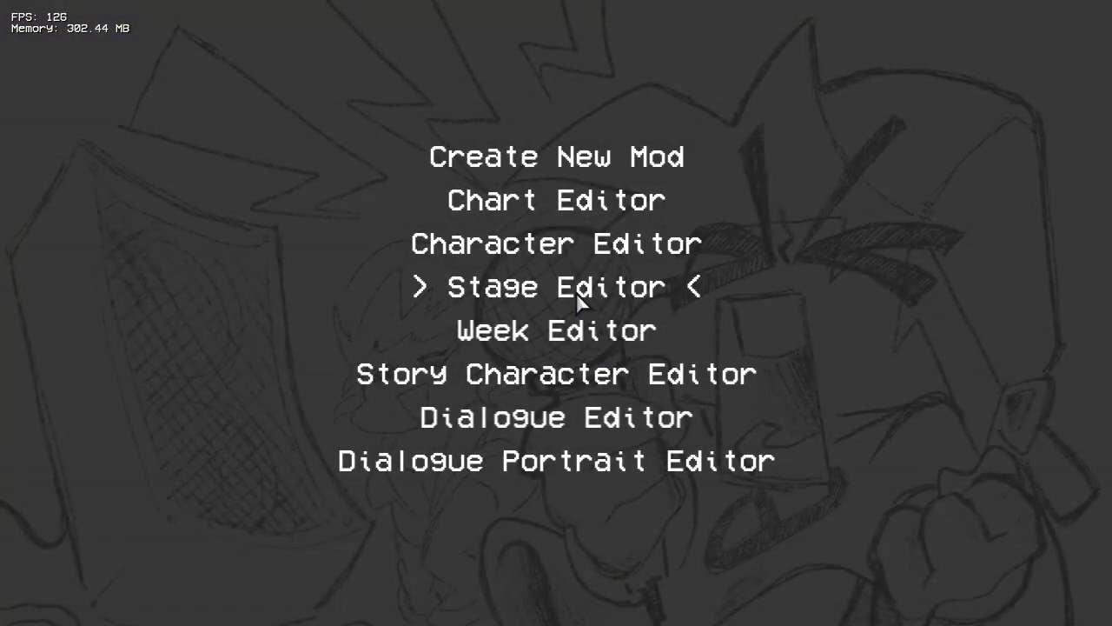
{"action": "left_click", "coordinate": [558, 207]}
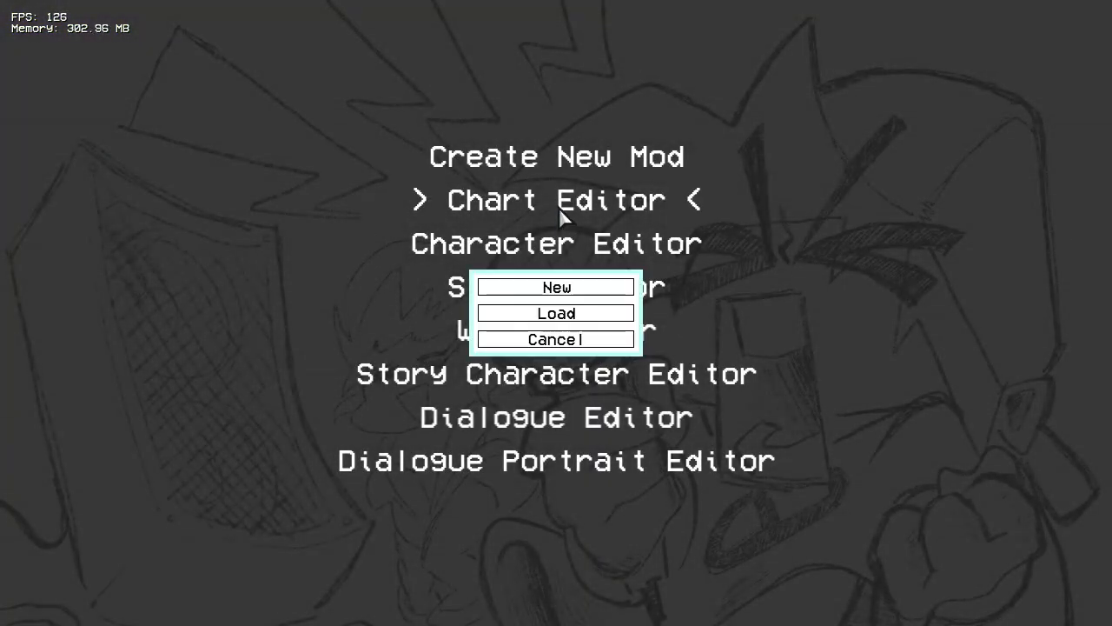
{"action": "left_click", "coordinate": [548, 316]}
{"action": "left_click", "coordinate": [479, 114]}
{"action": "double_click", "coordinate": [354, 226]}
{"action": "double_click", "coordinate": [340, 200]}
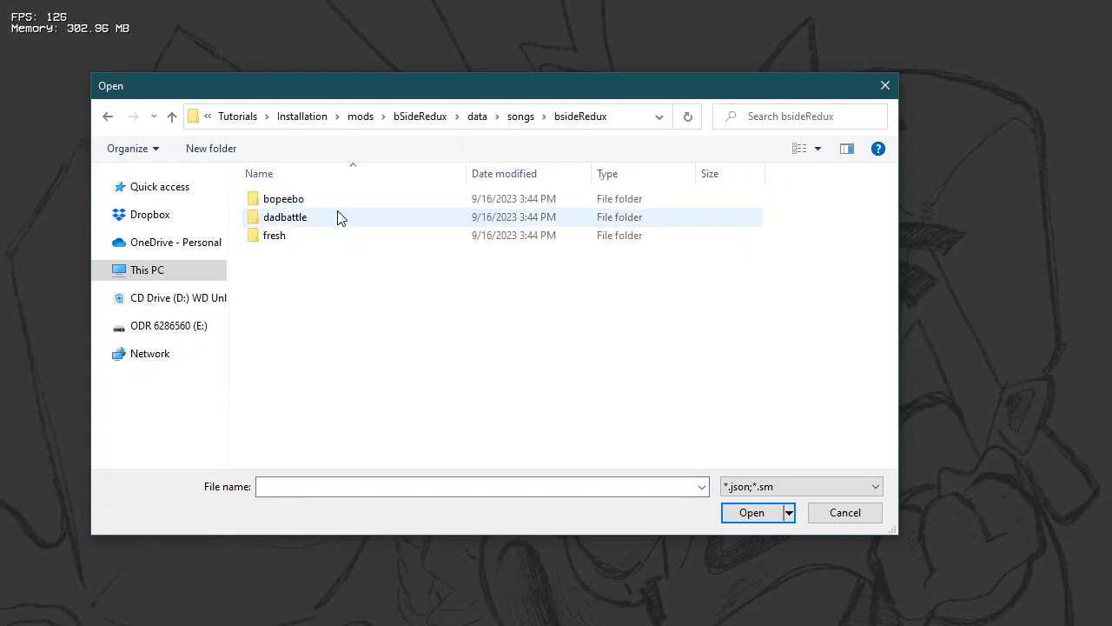
{"action": "double_click", "coordinate": [326, 203]}
{"action": "double_click", "coordinate": [283, 201]}
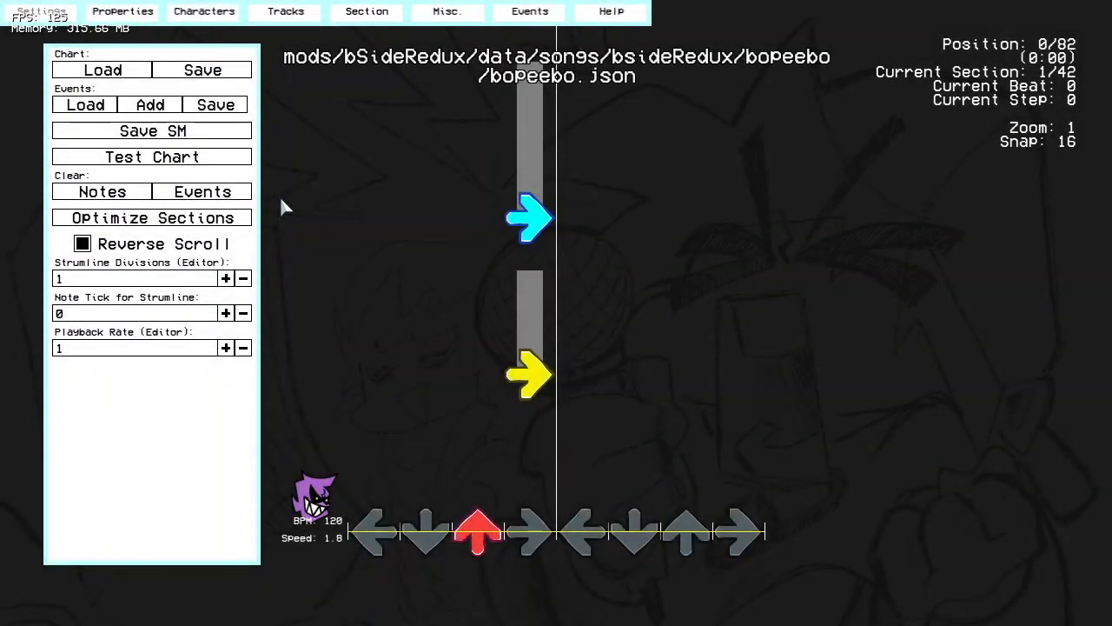
Step: Play the opening of the Bopeebo chart, stop it, and move back toward the start of the song
{"action": "key", "text": "space"}
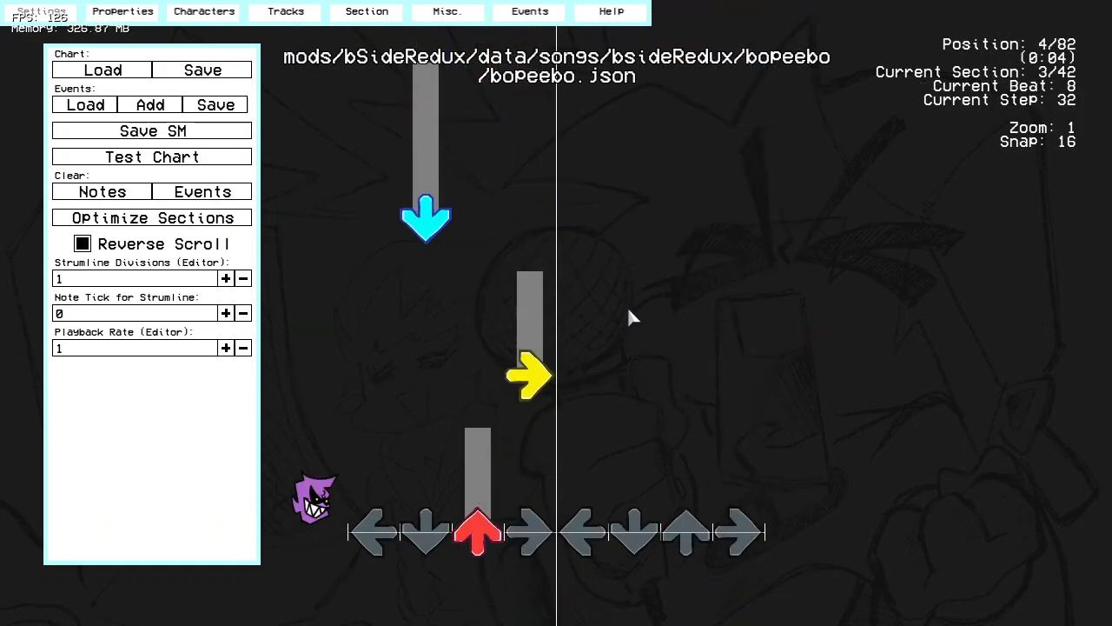
{"action": "key", "text": "space"}
{"action": "scroll", "coordinate": [613, 343], "scroll_direction": "up", "scroll_amount": 5}
{"action": "scroll", "coordinate": [608, 357], "scroll_direction": "up", "scroll_amount": 10}
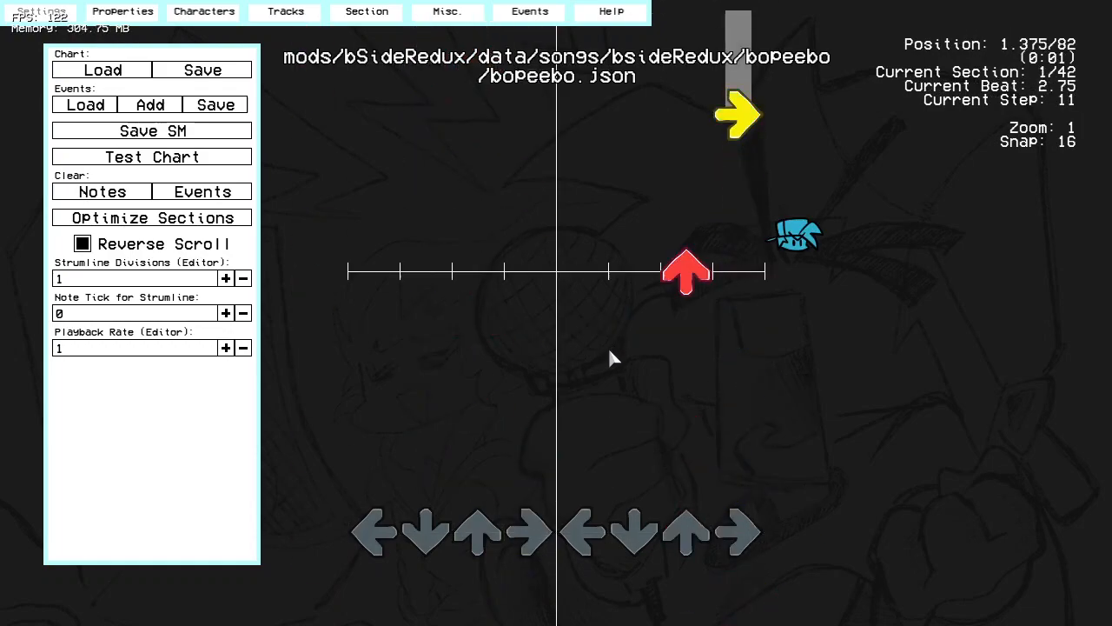
Step: Set the chart's snap to 4 and return to the very start of the song
{"action": "key", "text": "Left"}
{"action": "key", "text": "Left"}
{"action": "key", "text": "Left"}
{"action": "scroll", "coordinate": [608, 356], "scroll_direction": "down", "scroll_amount": 1}
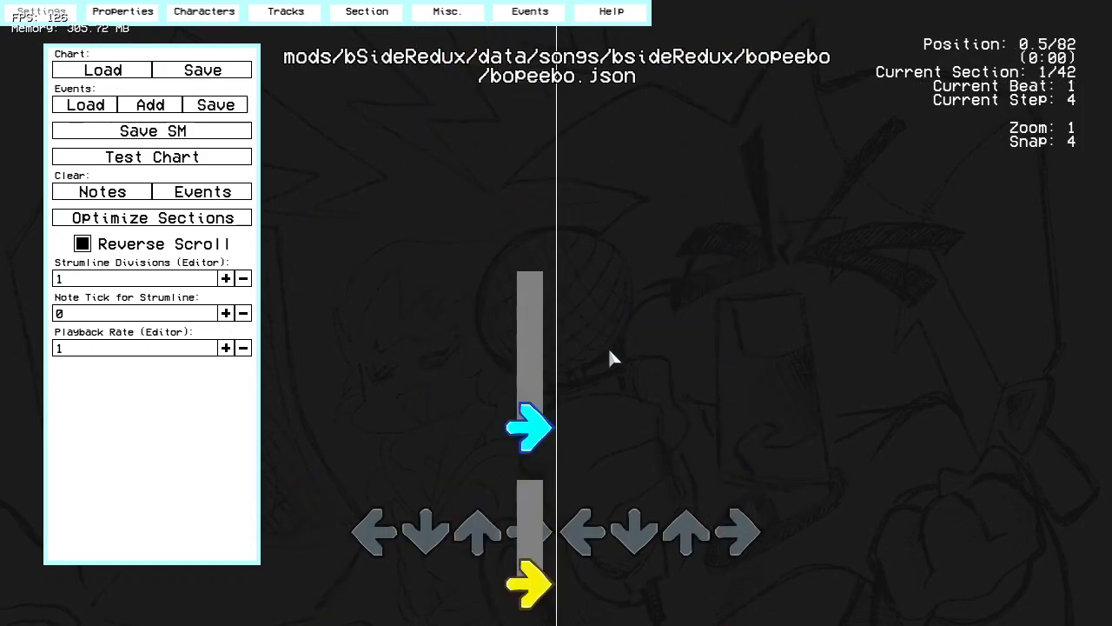
{"action": "scroll", "coordinate": [608, 358], "scroll_direction": "up", "scroll_amount": 1}
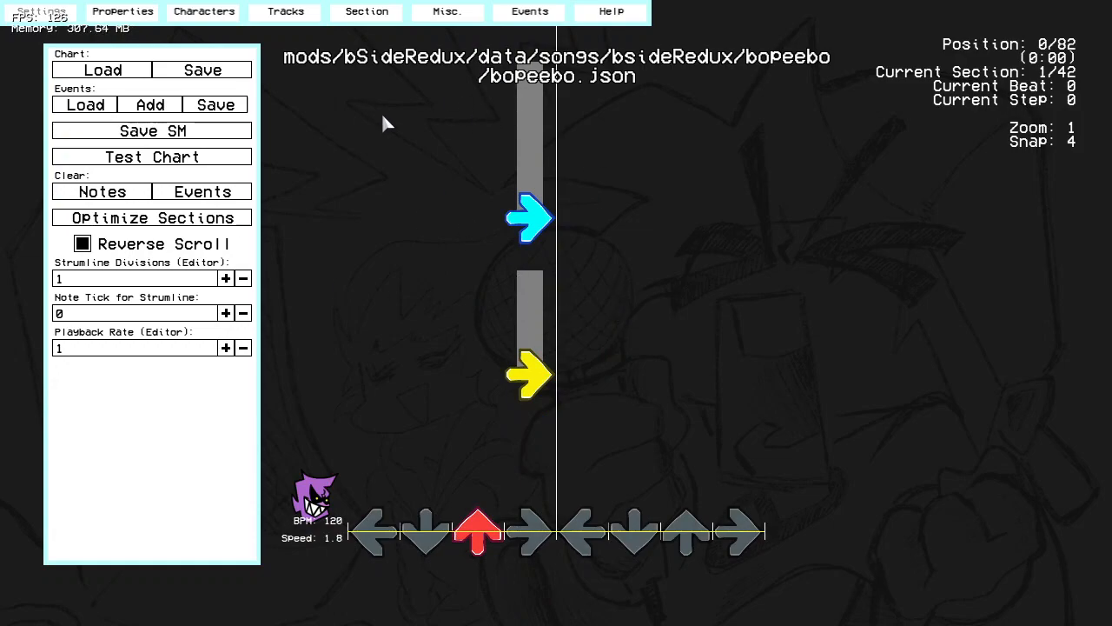
{"action": "mouse_move", "coordinate": [289, 54]}
{"action": "left_mouse_down"}
{"action": "mouse_move", "coordinate": [863, 89]}
{"action": "mouse_move", "coordinate": [279, 66]}
{"action": "left_mouse_up"}
{"action": "left_click_drag", "start_coordinate": [770, 186], "coordinate": [845, 467]}
Step: Set the chart's stage to bsideRedux/stage
{"action": "left_click", "coordinate": [196, 13]}
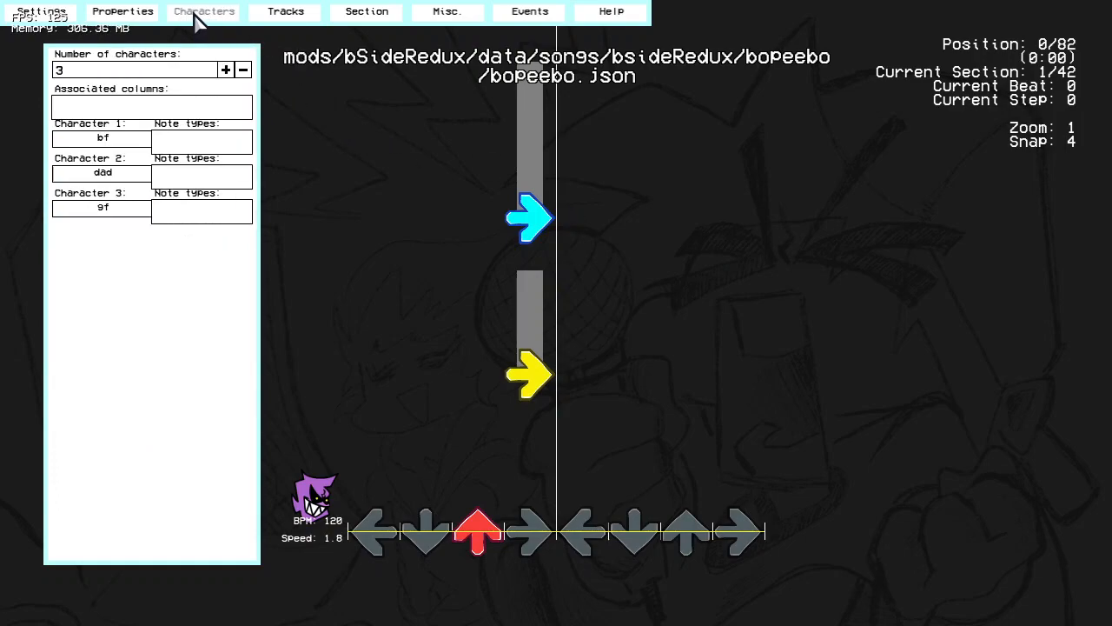
{"action": "left_click", "coordinate": [139, 12]}
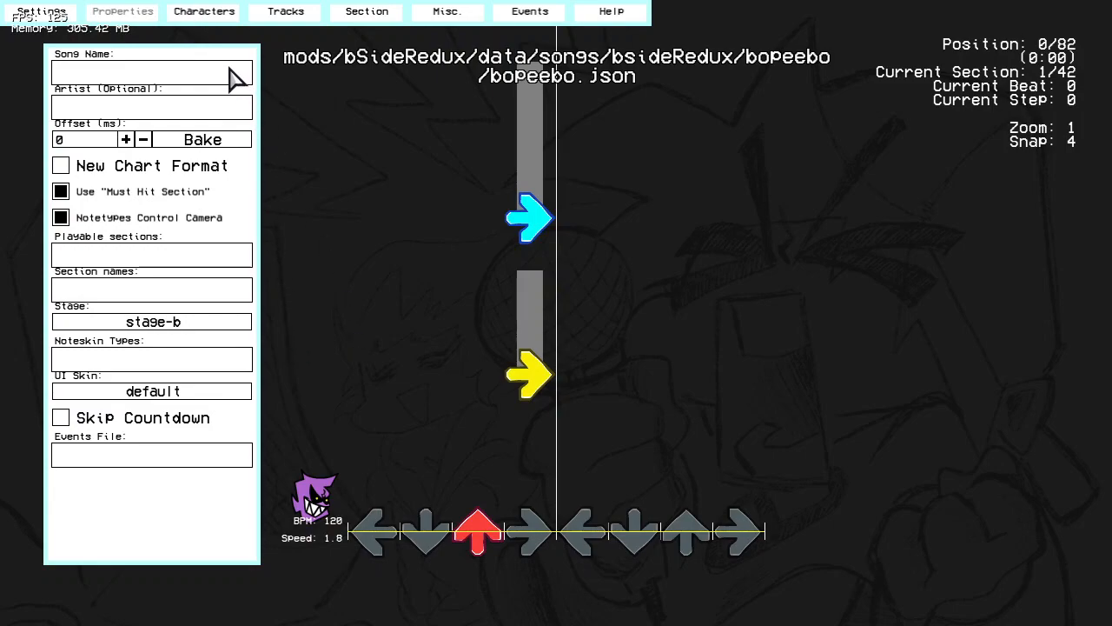
{"action": "left_click", "coordinate": [149, 323]}
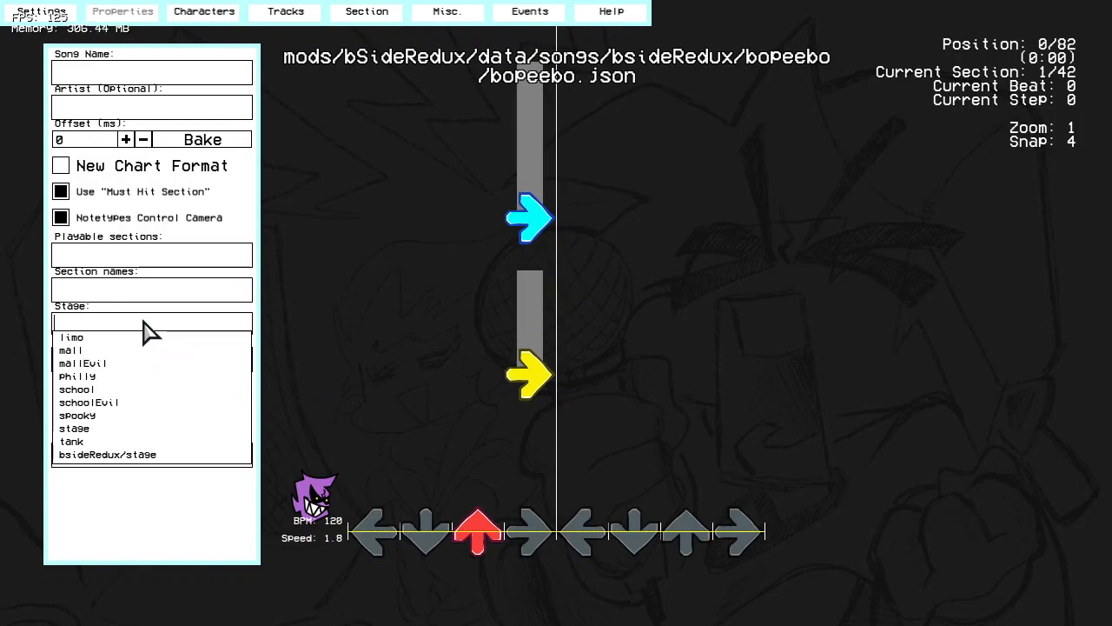
{"action": "left_click", "coordinate": [212, 456]}
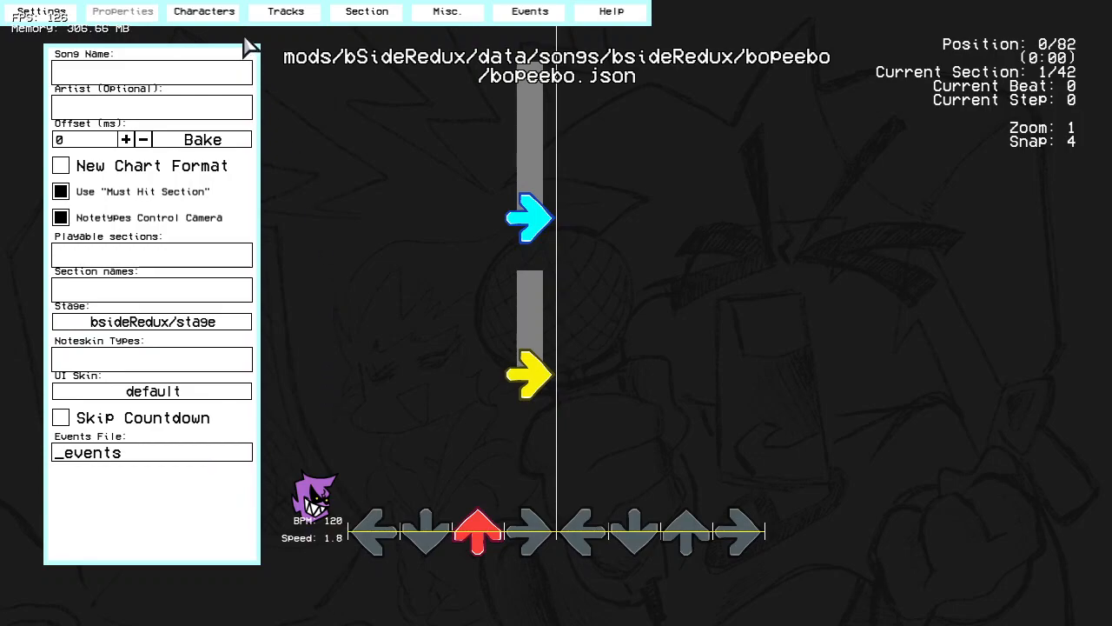
Step: Assign bsideRedux/bf, bsideRedux/dad and bsideRedux/gf as Characters 1, 2 and 3 of the chart
{"action": "left_click", "coordinate": [222, 14]}
{"action": "left_click", "coordinate": [113, 143]}
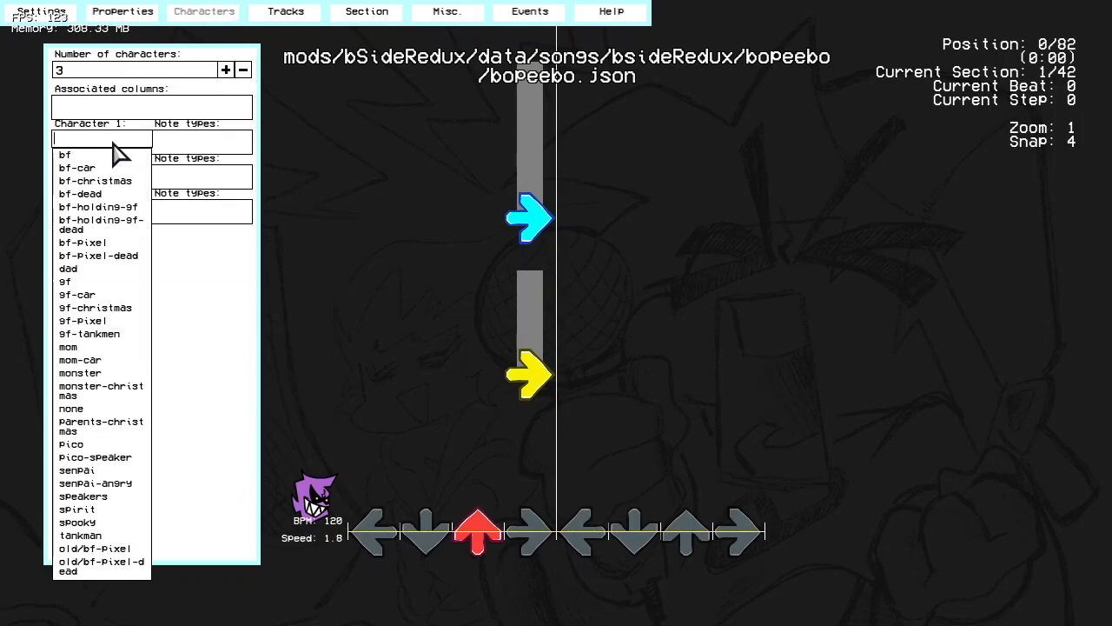
{"action": "type", "text": "redu"}
{"action": "left_click", "coordinate": [122, 156]}
{"action": "left_click", "coordinate": [118, 175]}
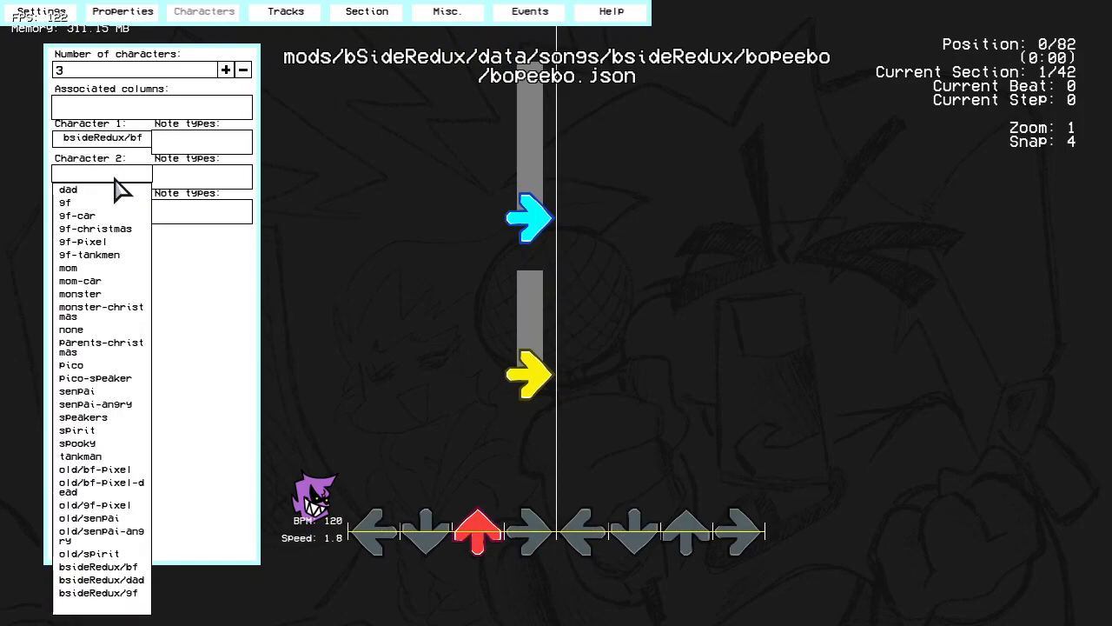
{"action": "type", "text": "bside"}
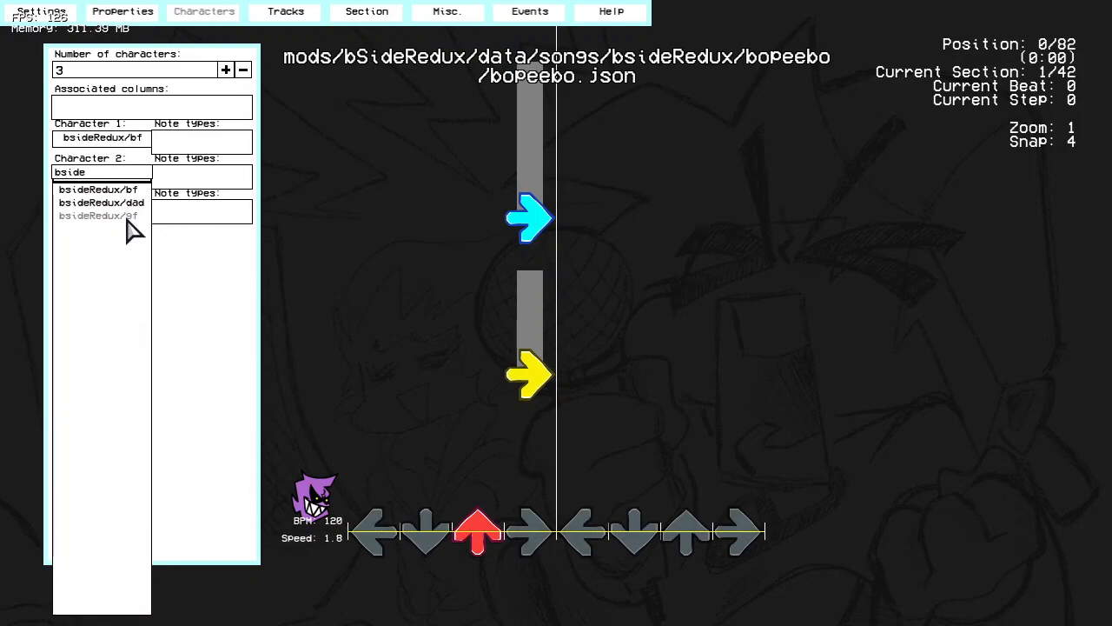
{"action": "left_click", "coordinate": [130, 202]}
{"action": "left_click", "coordinate": [130, 209]}
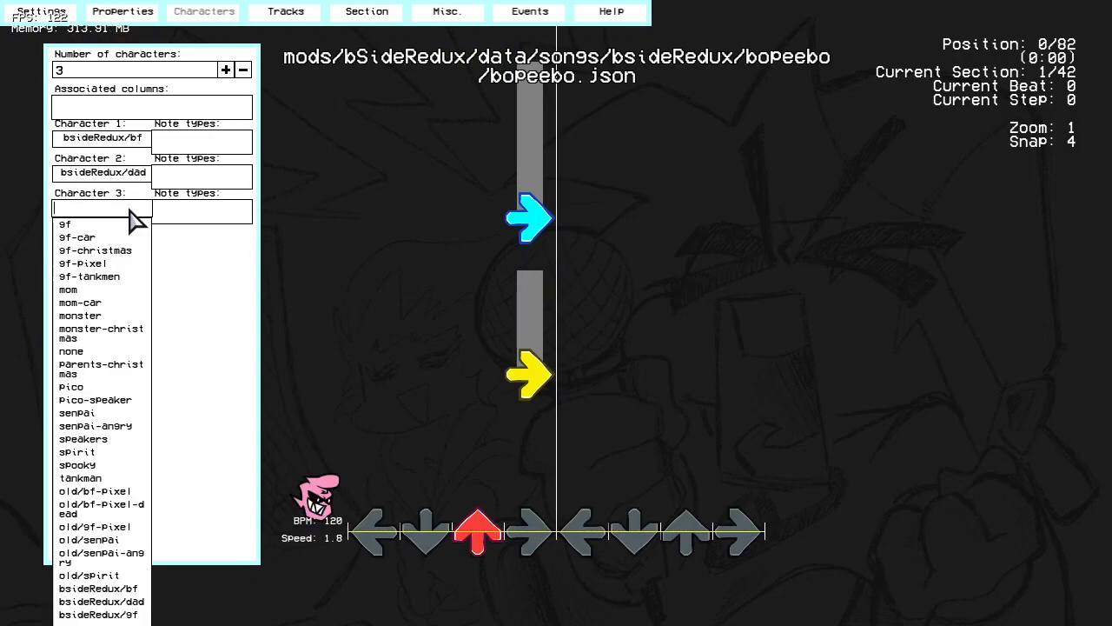
{"action": "type", "text": "redu"}
{"action": "left_click", "coordinate": [131, 228]}
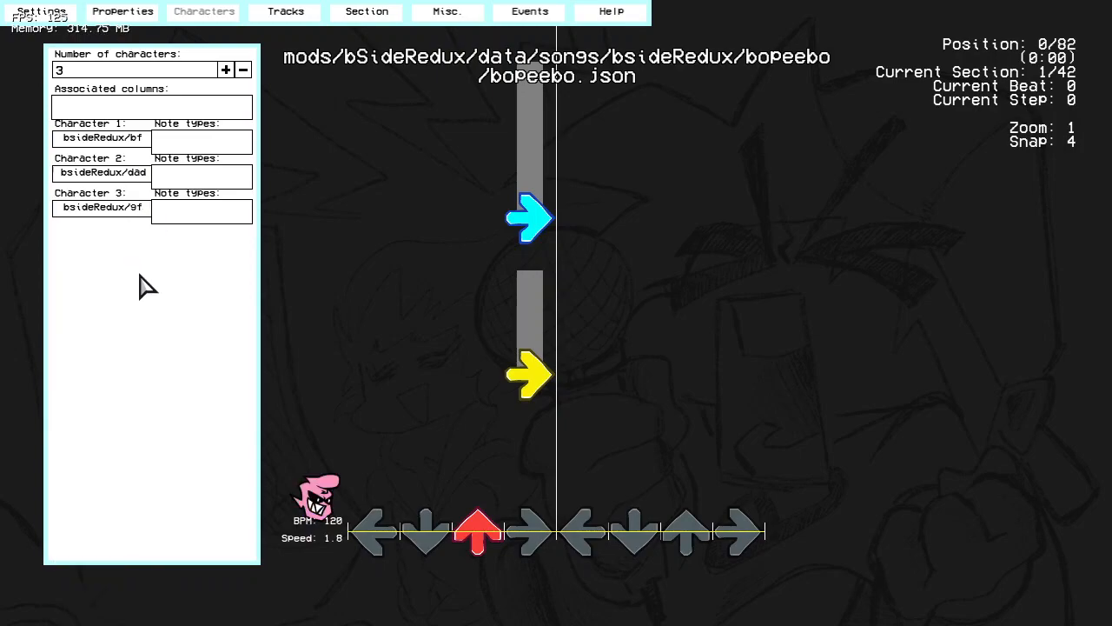
Step: Try other numbers of characters, return the count to 3, and reassign Character 3 to bsideRedux/gf
{"action": "left_click", "coordinate": [225, 70]}
{"action": "left_click", "coordinate": [225, 70]}
{"action": "left_click", "coordinate": [244, 71]}
{"action": "left_click", "coordinate": [244, 71]}
{"action": "left_click", "coordinate": [243, 72]}
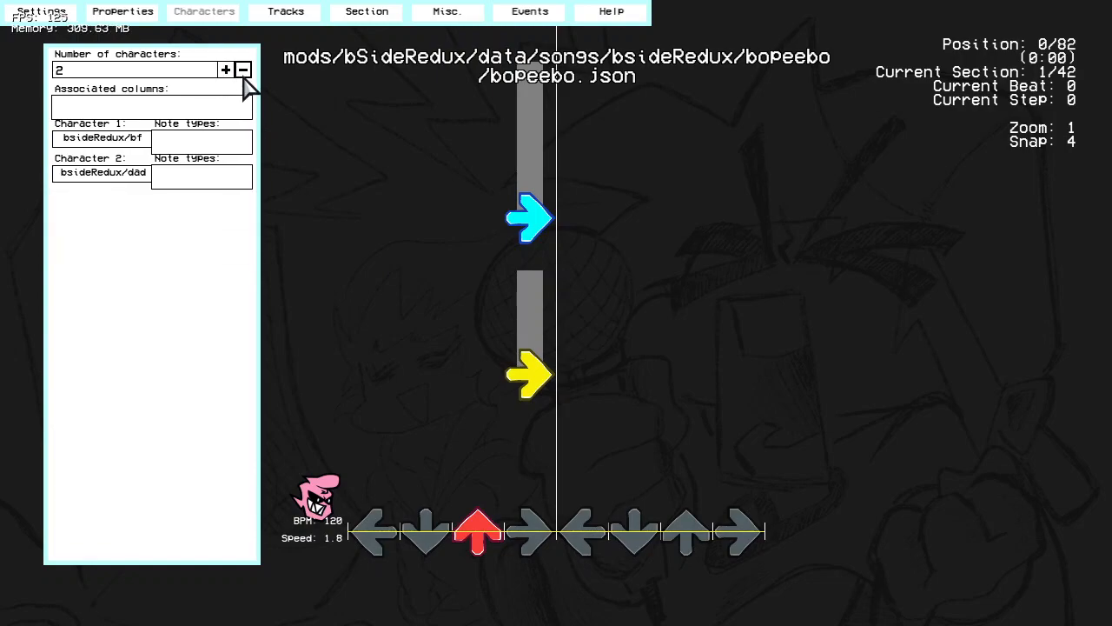
{"action": "left_click", "coordinate": [225, 70]}
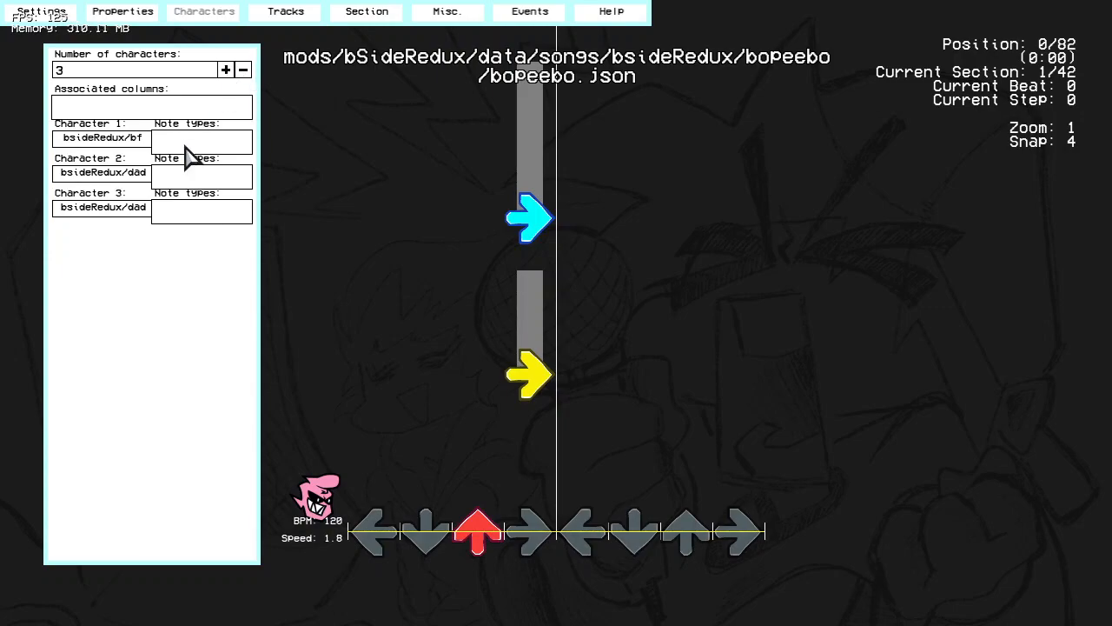
{"action": "left_click", "coordinate": [102, 209]}
{"action": "left_click", "coordinate": [102, 237]}
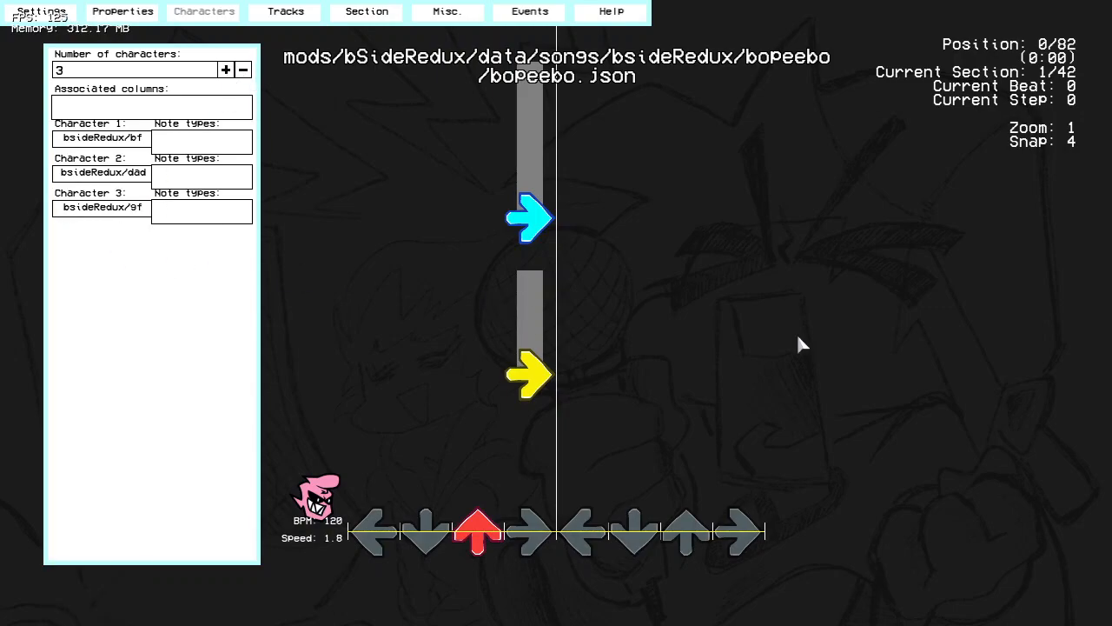
Step: Save the chart over bopeebo.json in the mod's data/songs/bsideRedux/bopeebo folder
{"action": "left_click", "coordinate": [44, 13]}
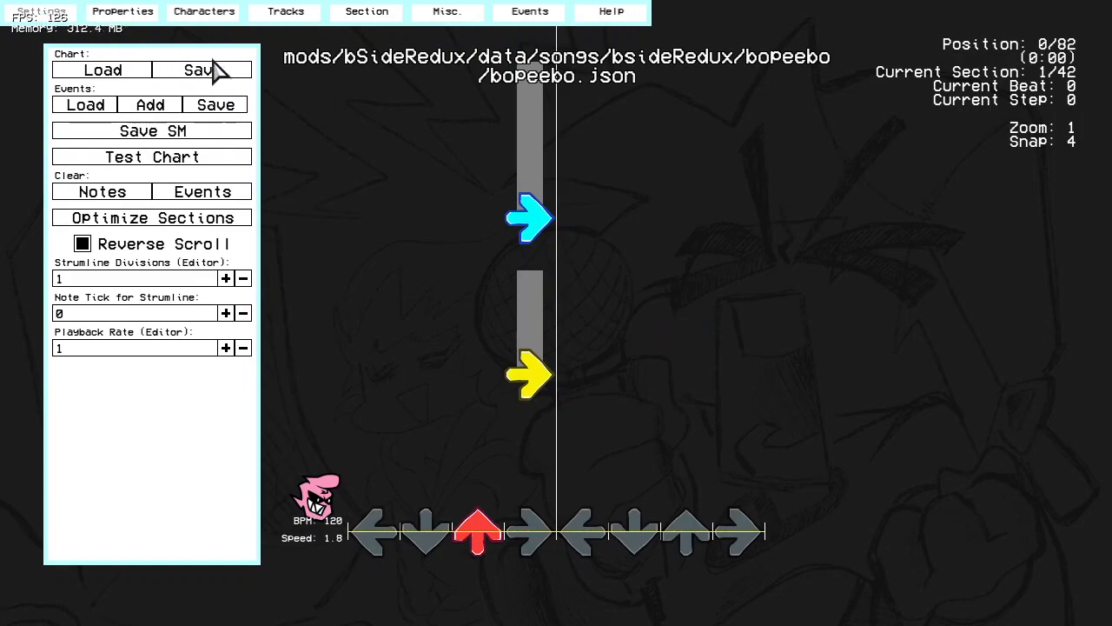
{"action": "left_click", "coordinate": [224, 71]}
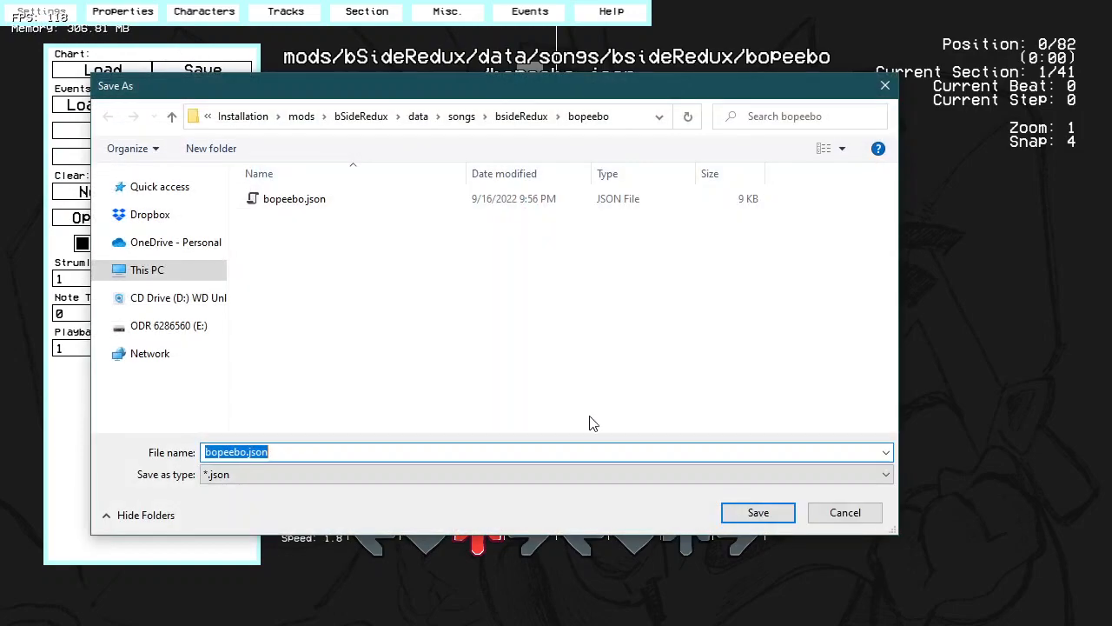
{"action": "left_click", "coordinate": [757, 515]}
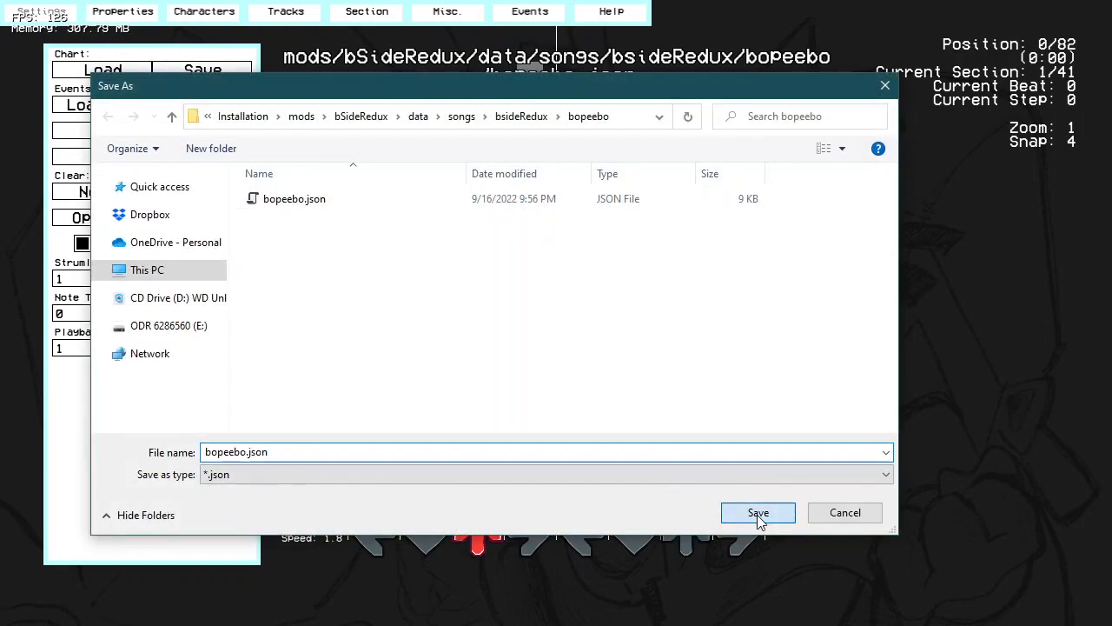
{"action": "left_click", "coordinate": [599, 323]}
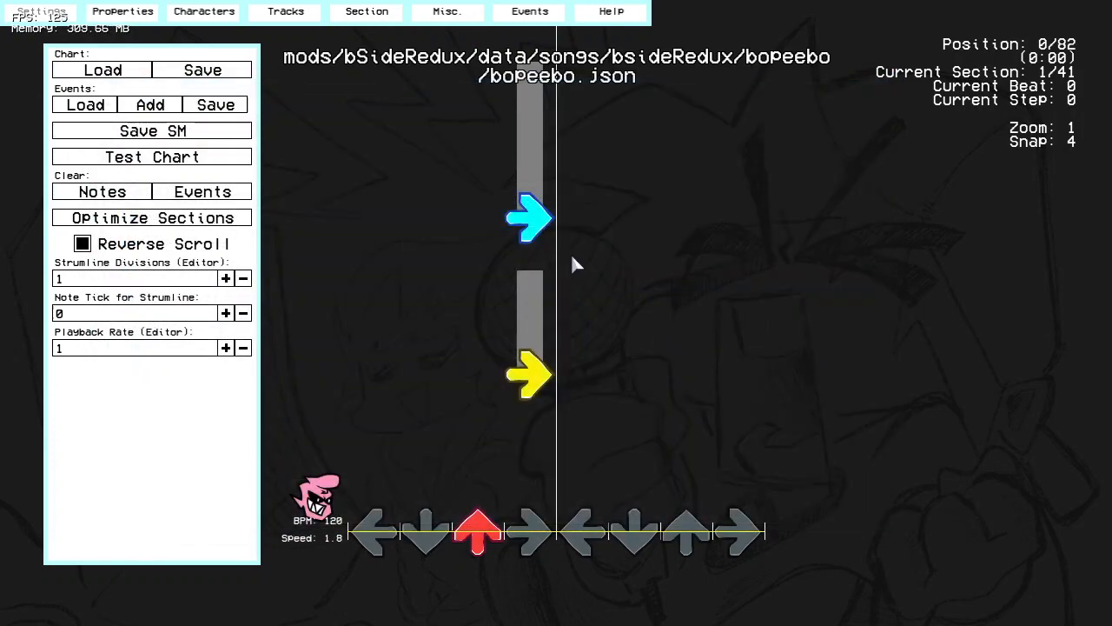
Step: Enable New Chart Format in the song's properties
{"action": "left_click", "coordinate": [130, 12]}
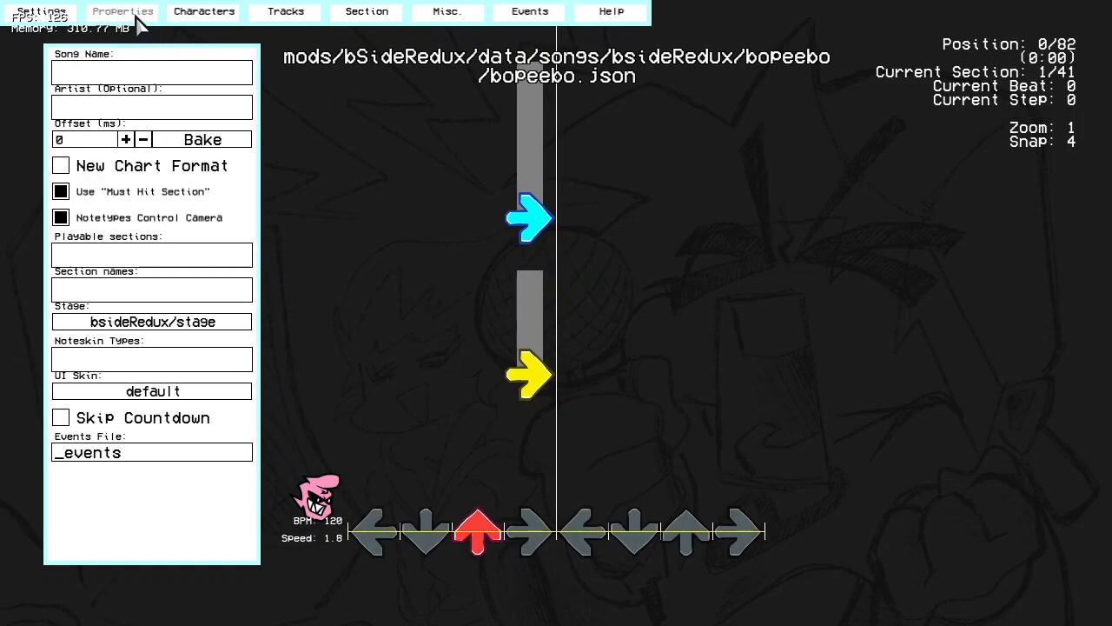
{"action": "left_click", "coordinate": [161, 176]}
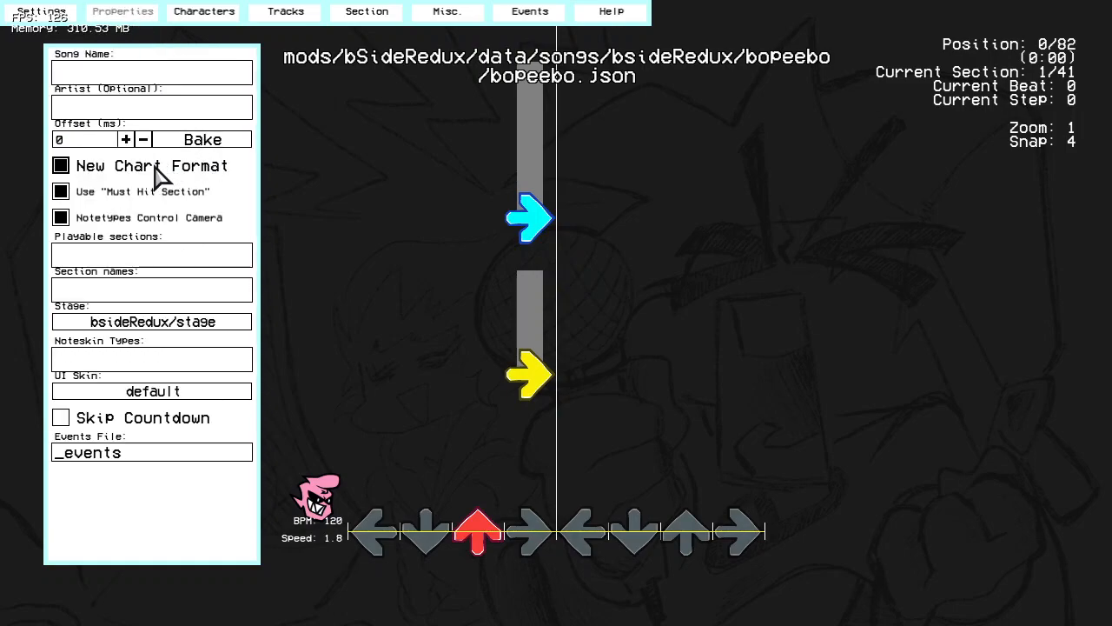
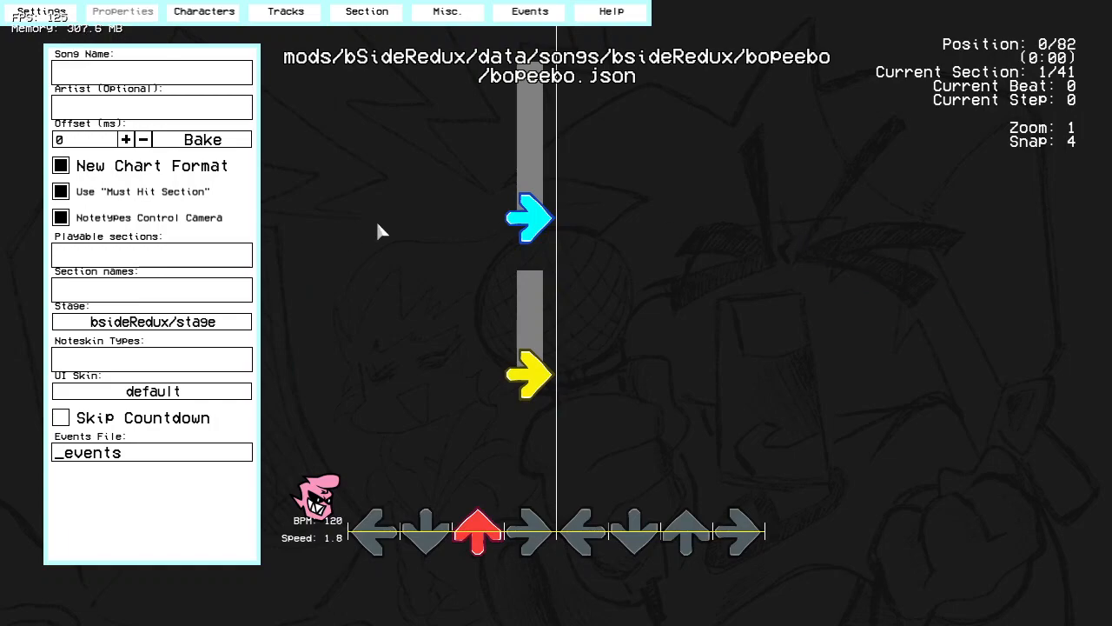
Step: Play the opening sections of the Bopeebo chart, rewind to the start, and play them again
{"action": "key", "text": "space"}
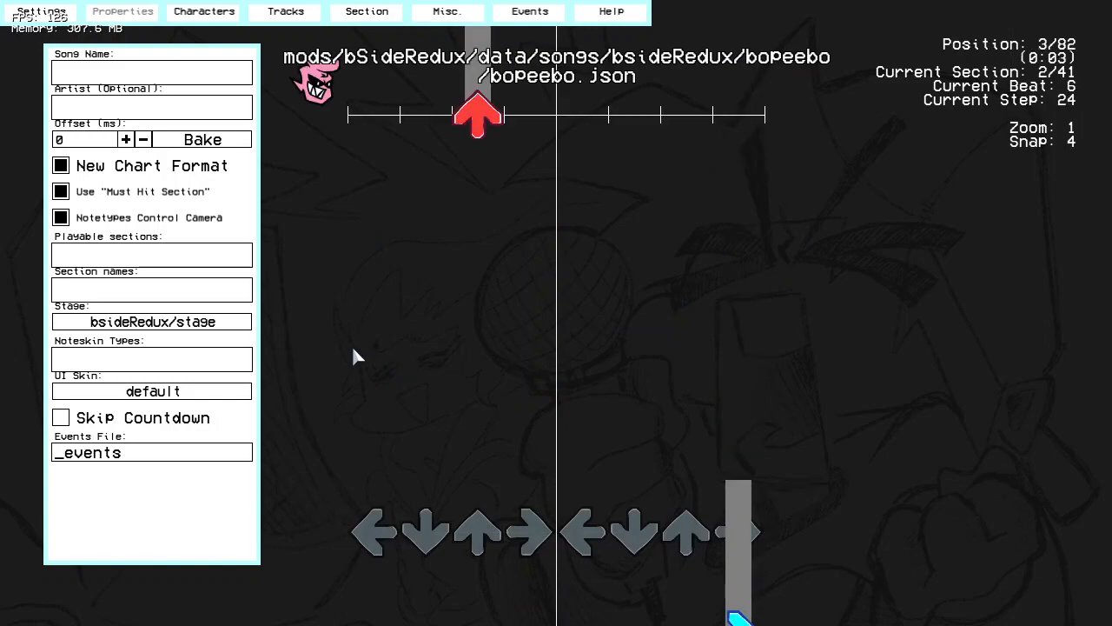
{"action": "scroll", "coordinate": [353, 349], "scroll_direction": "down", "scroll_amount": 9}
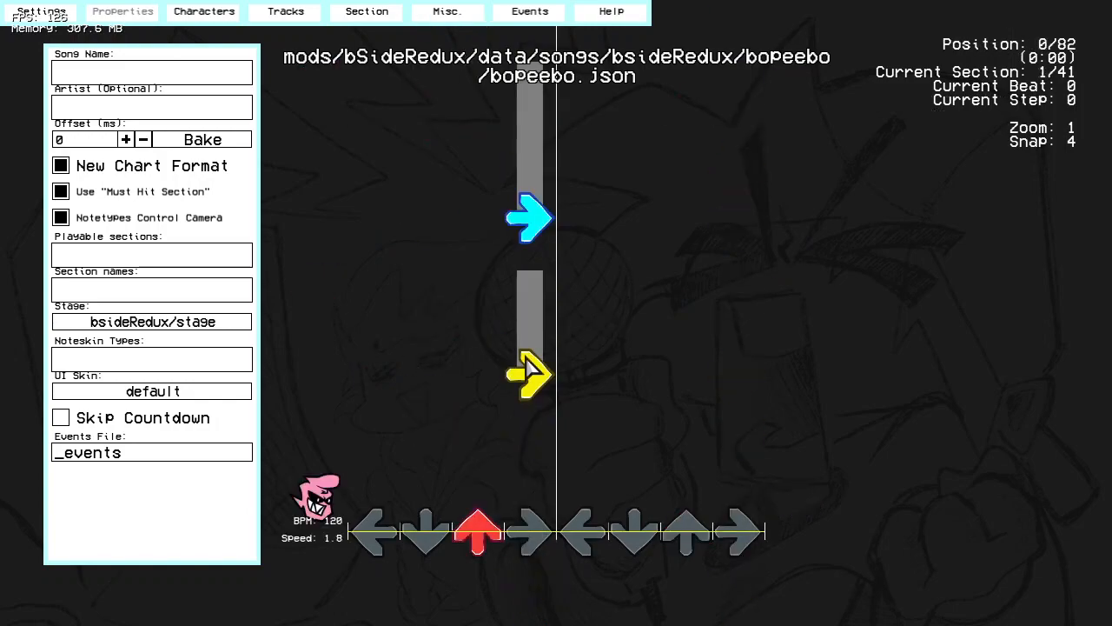
{"action": "left_click_drag", "start_coordinate": [517, 469], "coordinate": [928, 451]}
{"action": "key", "text": "space"}
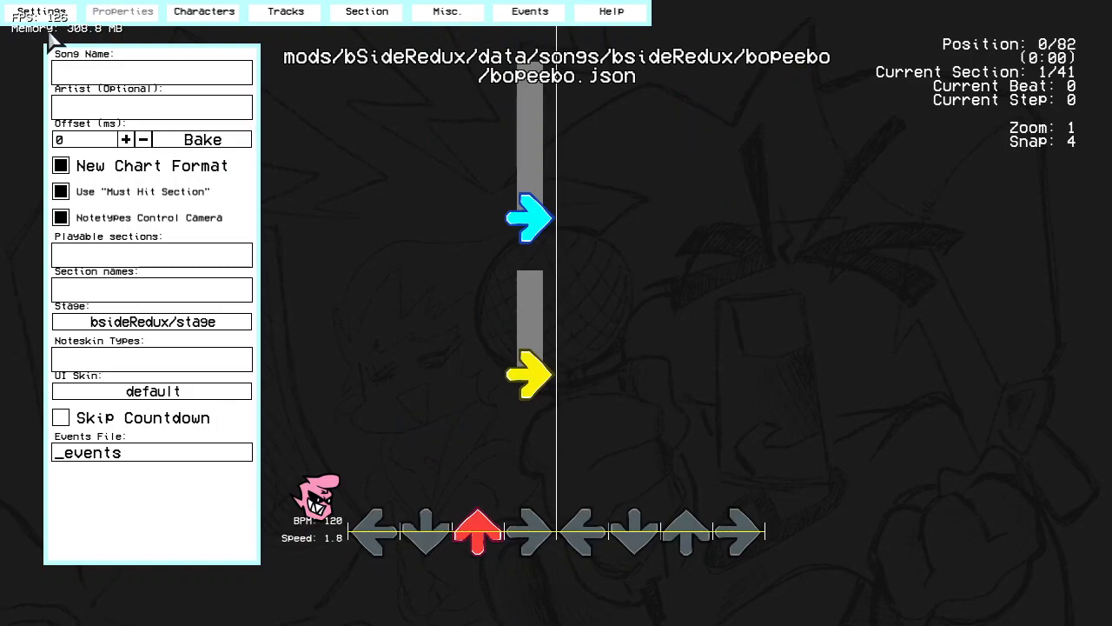
Step: Save the chart over bopeebo.json in the mod's songs/bsideRedux/bopeebo folder and check the saved file in the save dialog
{"action": "left_click", "coordinate": [41, 11]}
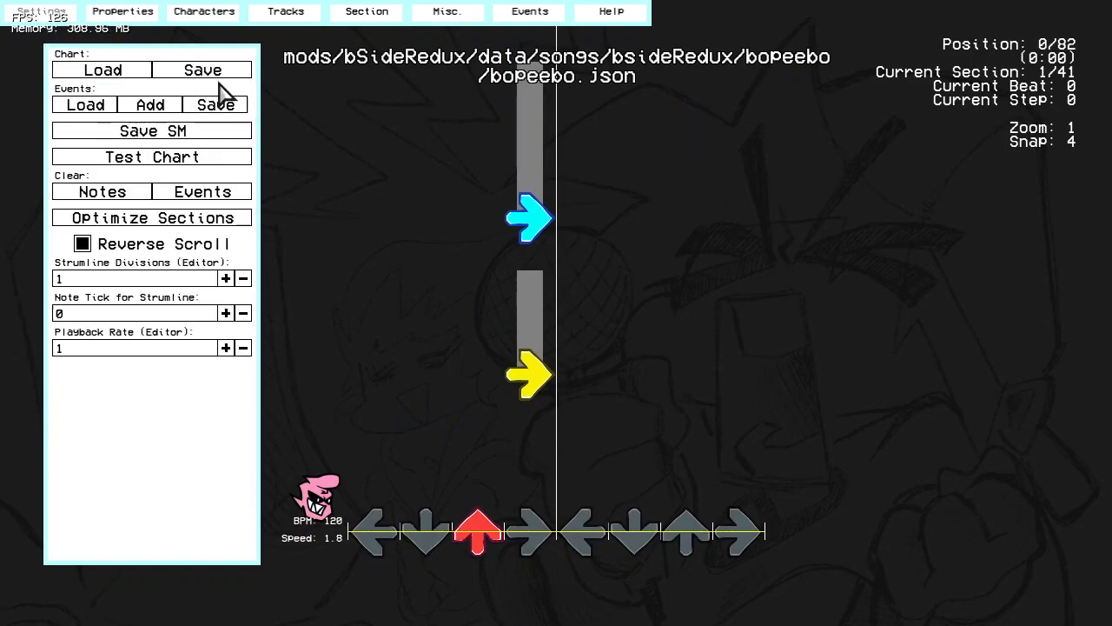
{"action": "left_click", "coordinate": [202, 69]}
{"action": "left_click", "coordinate": [738, 513]}
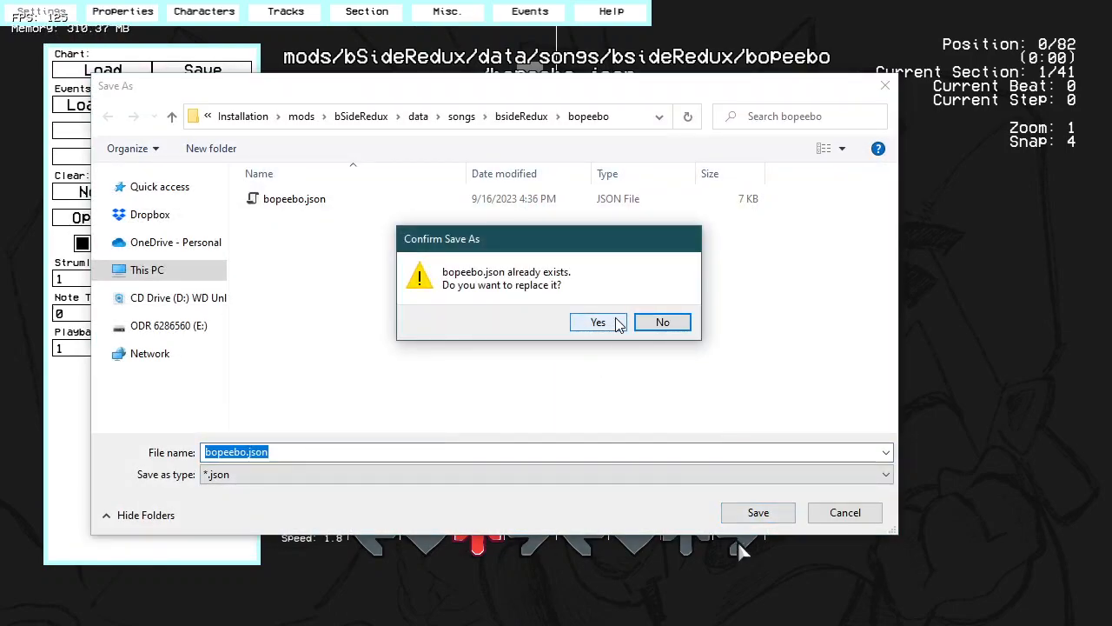
{"action": "left_click", "coordinate": [599, 323]}
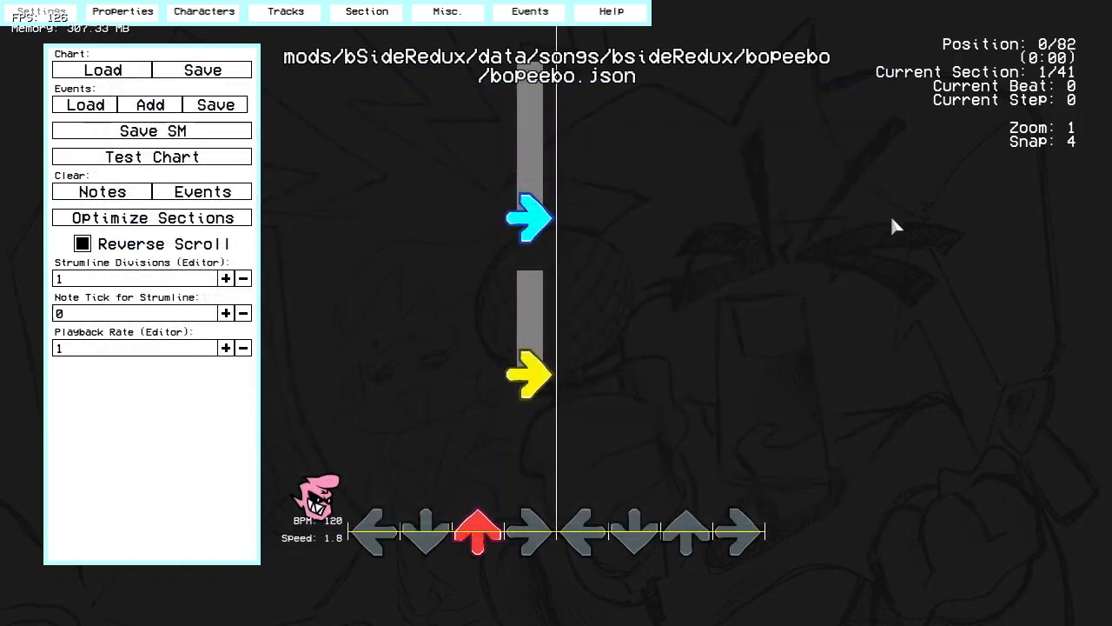
{"action": "left_click", "coordinate": [232, 73]}
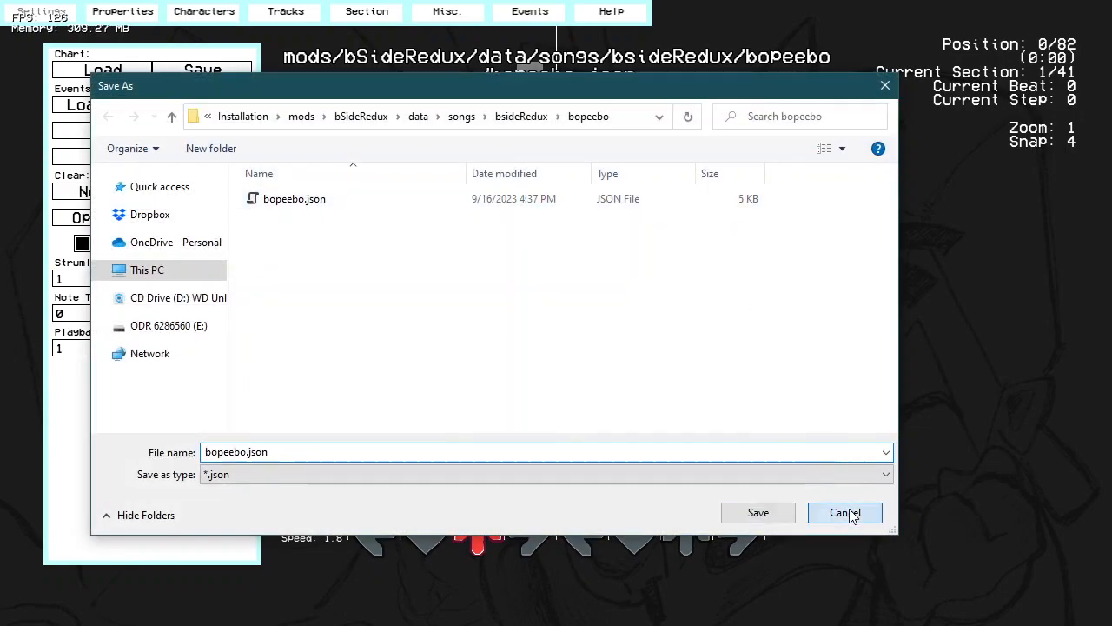
{"action": "left_click", "coordinate": [845, 513]}
Step: Play the saved chart through its first several sections to review the notes
{"action": "key", "text": "space"}
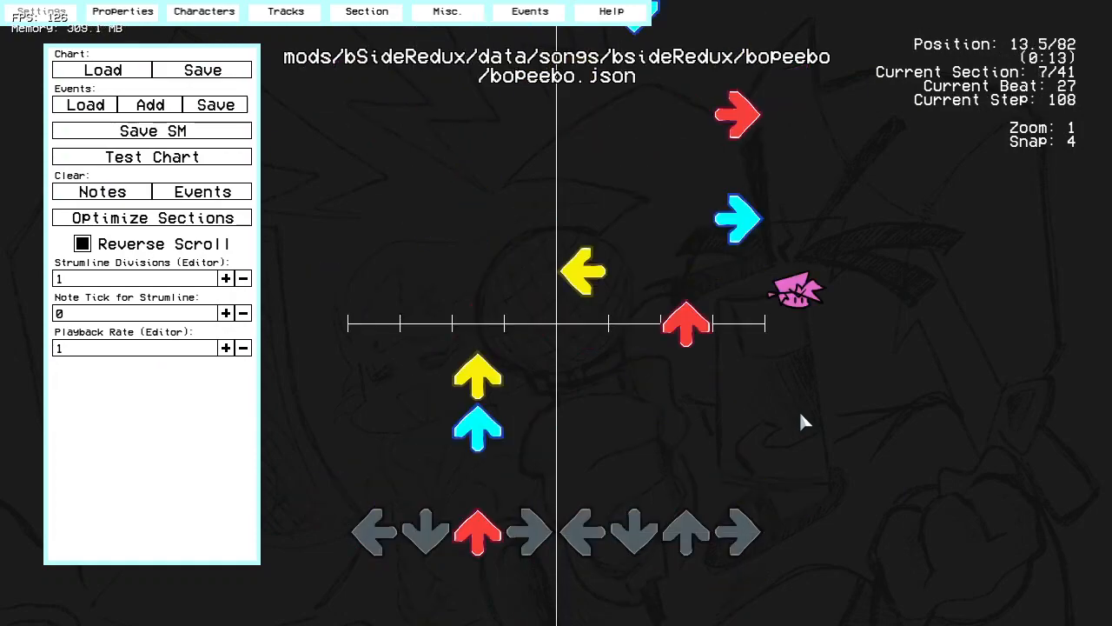
{"action": "key", "text": "r"}
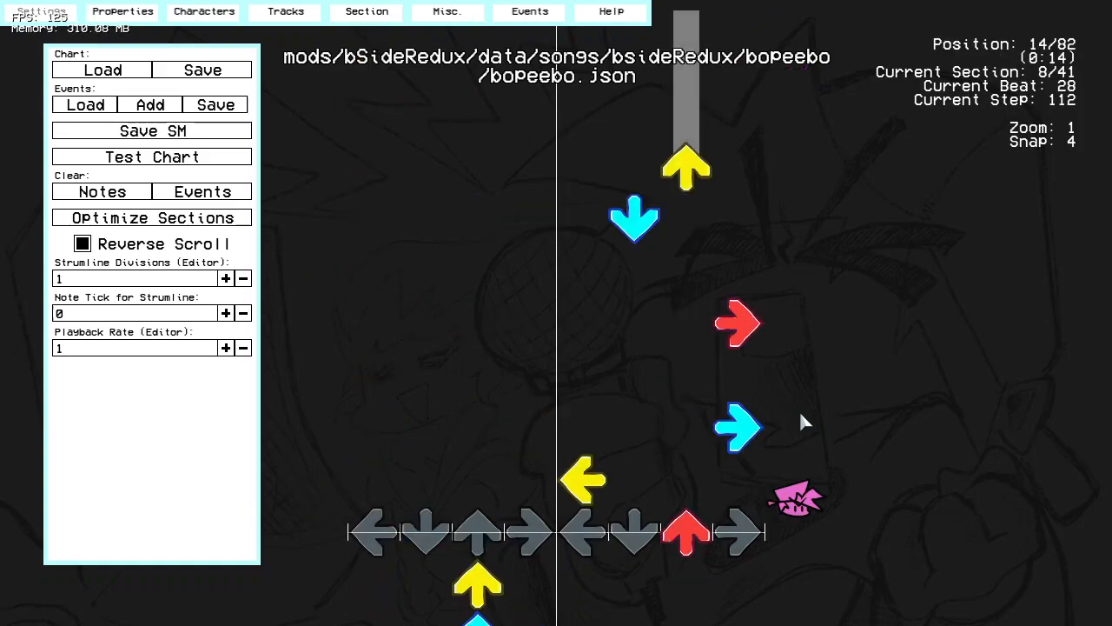
{"action": "scroll", "coordinate": [800, 410], "scroll_direction": "down", "scroll_amount": 20}
Step: Leave the chart editor and load the mod's existing week file in the Week Editor
{"action": "key", "text": "Escape"}
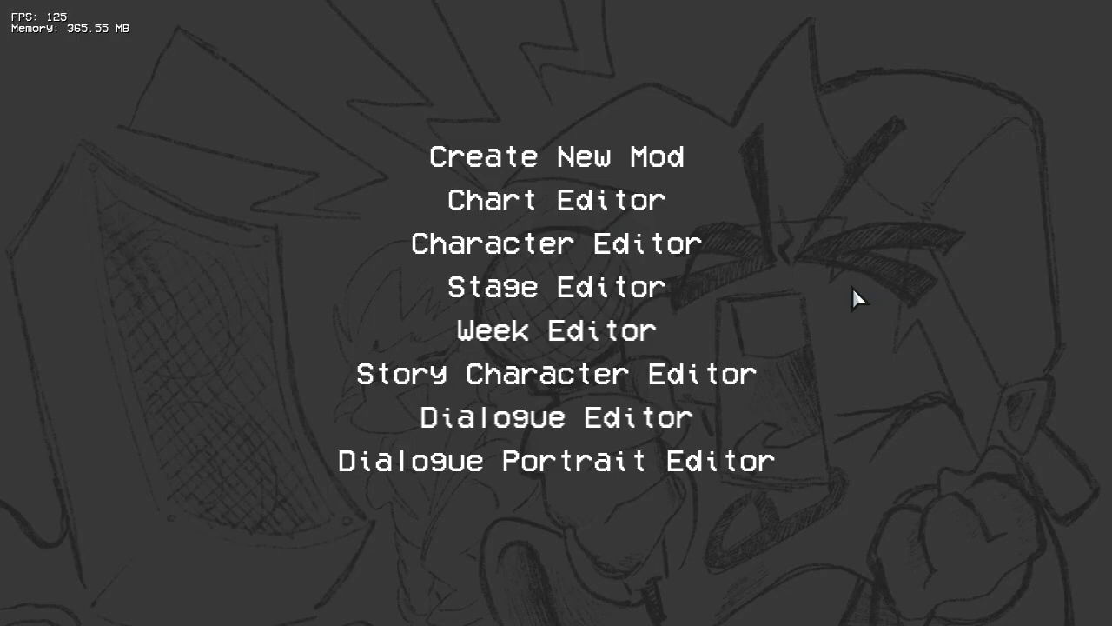
{"action": "left_click", "coordinate": [588, 334]}
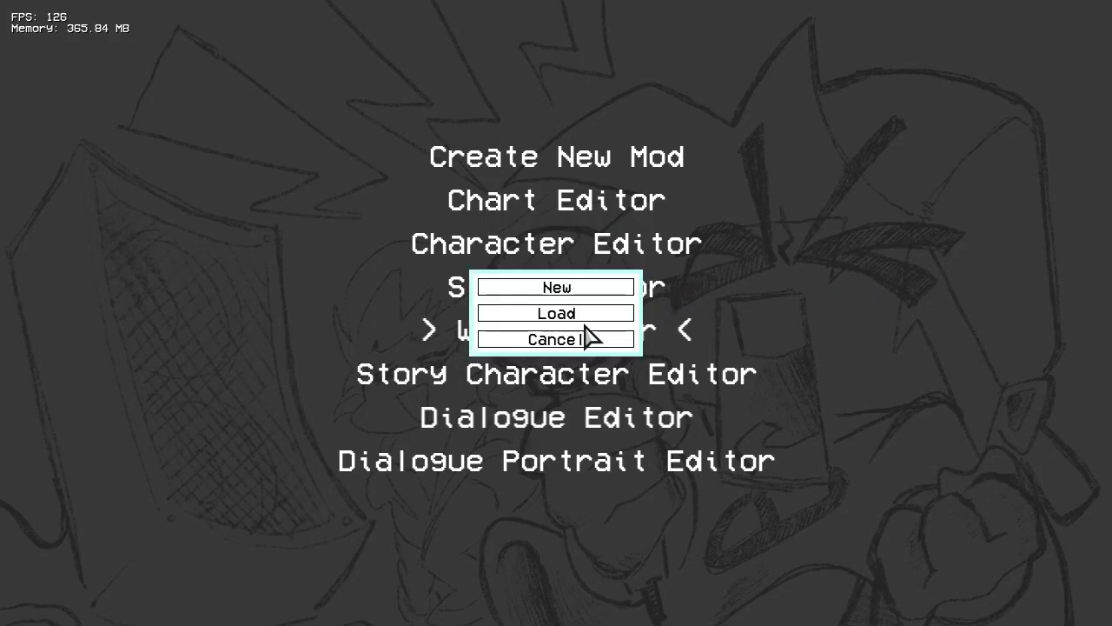
{"action": "left_click", "coordinate": [585, 314]}
{"action": "left_click", "coordinate": [421, 120]}
{"action": "double_click", "coordinate": [279, 252]}
{"action": "double_click", "coordinate": [293, 200]}
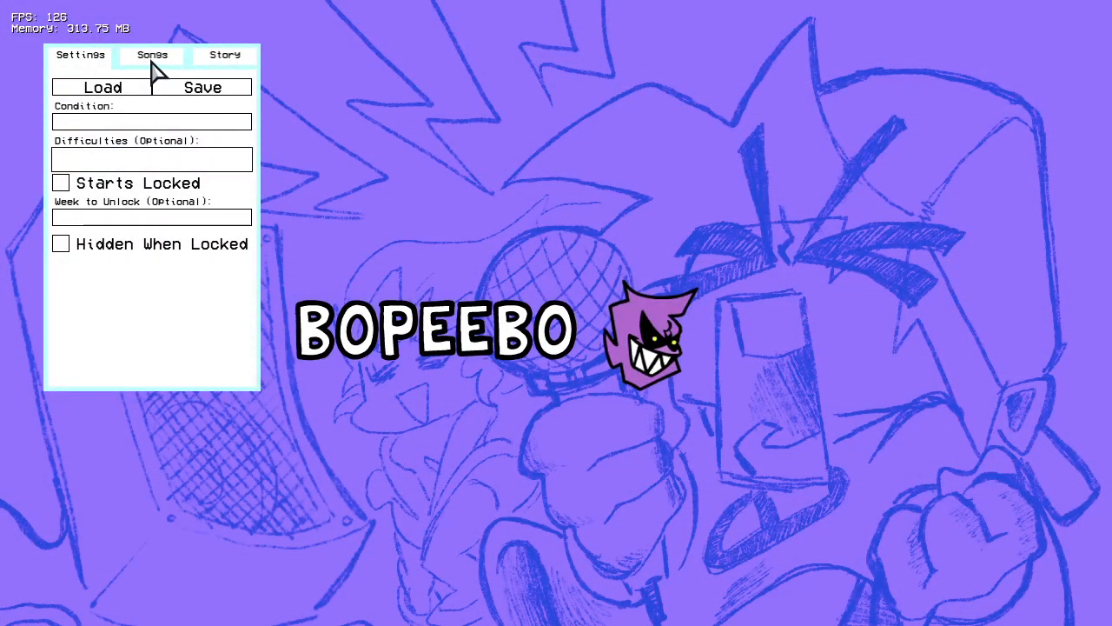
Step: Set the week's first song to bsideRedux/bopeebo with the bsideRedux/dad icon
{"action": "left_click", "coordinate": [152, 57]}
{"action": "left_click", "coordinate": [189, 167]}
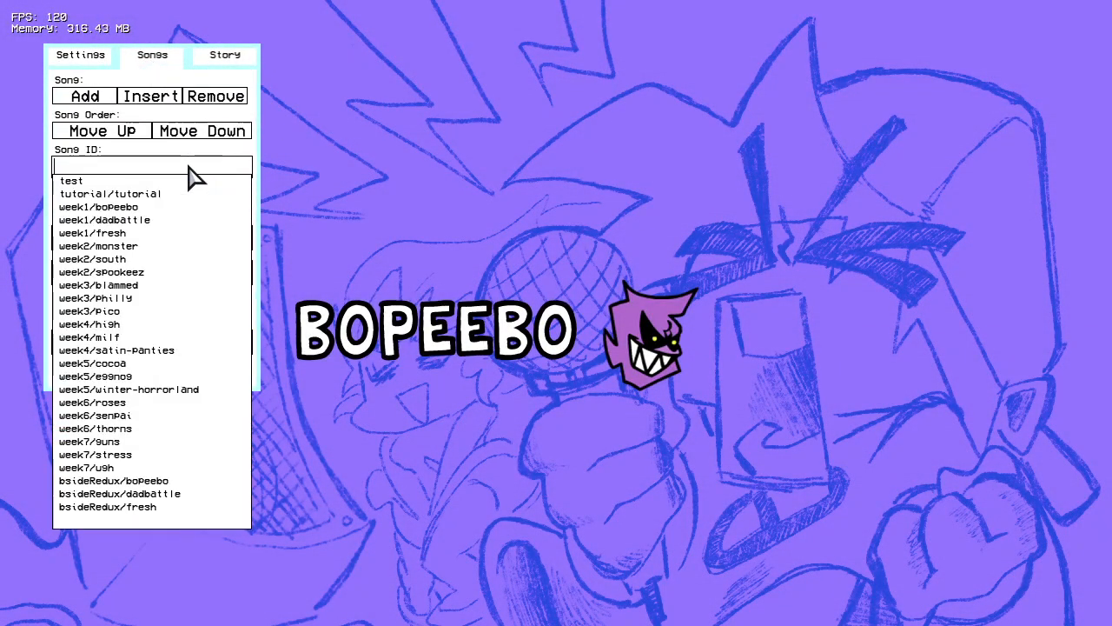
{"action": "left_click", "coordinate": [206, 480]}
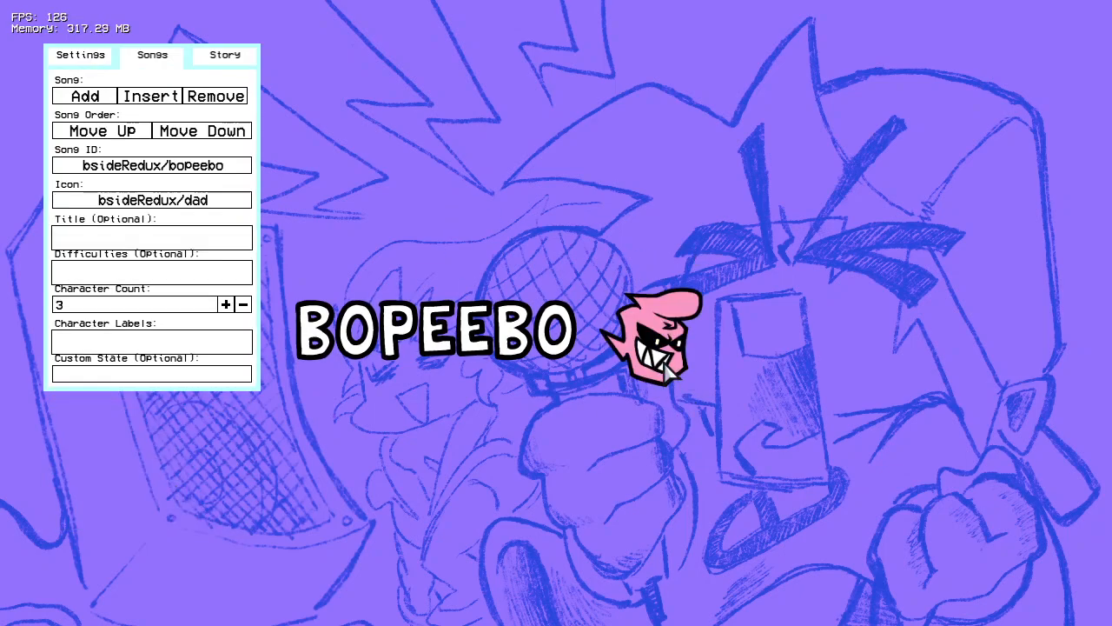
{"action": "left_click", "coordinate": [203, 200]}
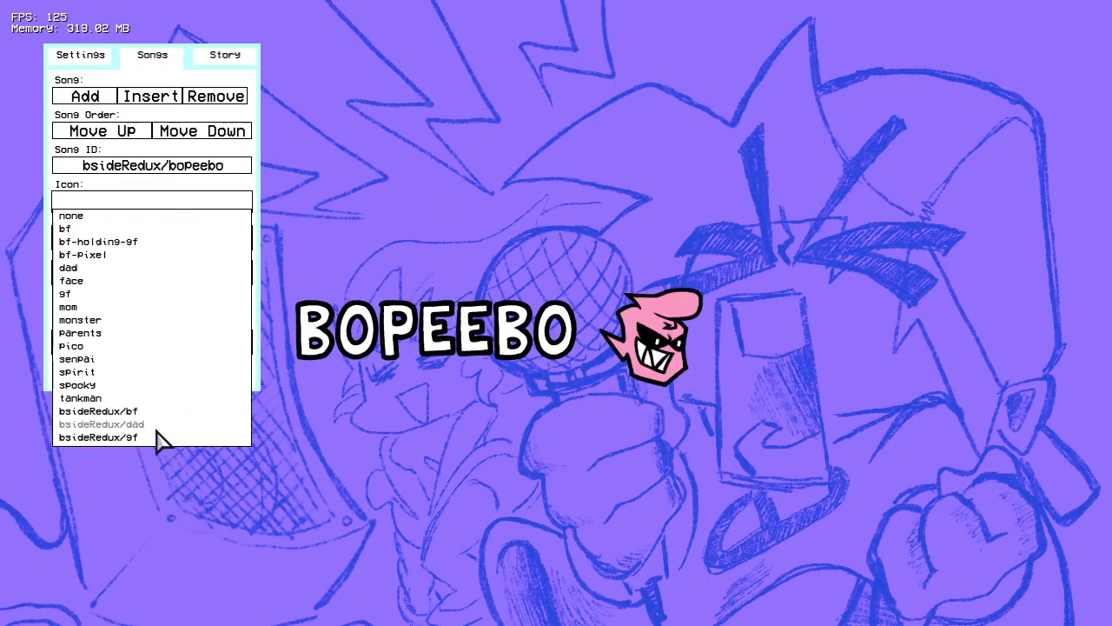
{"action": "left_click", "coordinate": [435, 438]}
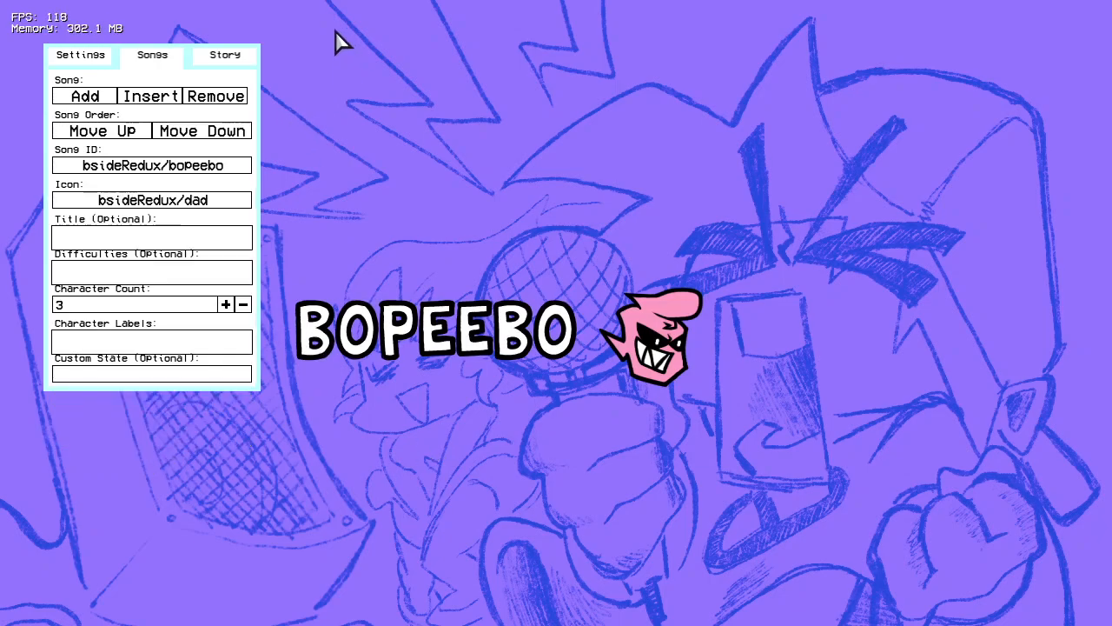
Step: Add two more songs to the week, bsideRedux/fresh and bsideRedux/dadbattle
{"action": "left_click", "coordinate": [87, 96]}
{"action": "left_click", "coordinate": [206, 167]}
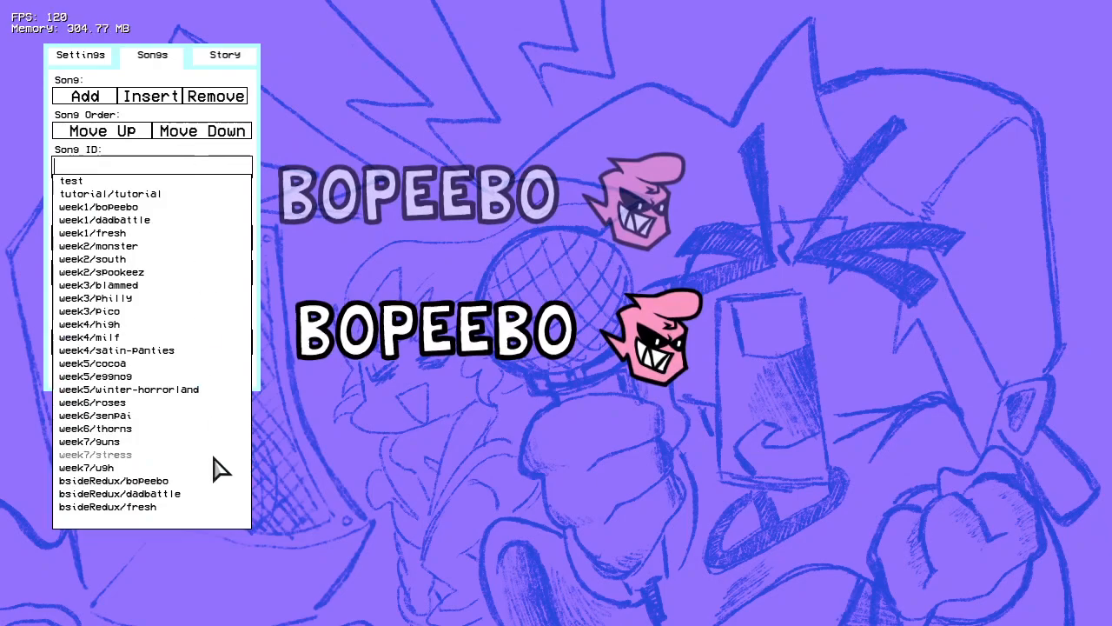
{"action": "left_click", "coordinate": [156, 506]}
{"action": "left_click", "coordinate": [85, 96]}
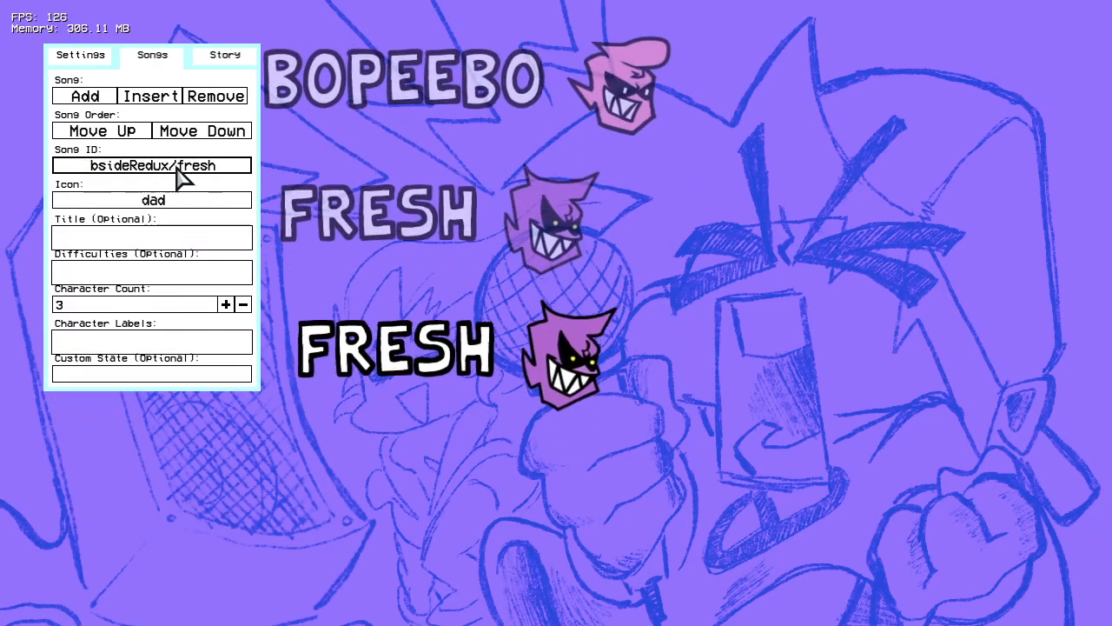
{"action": "left_click", "coordinate": [153, 164]}
{"action": "left_click", "coordinate": [165, 493]}
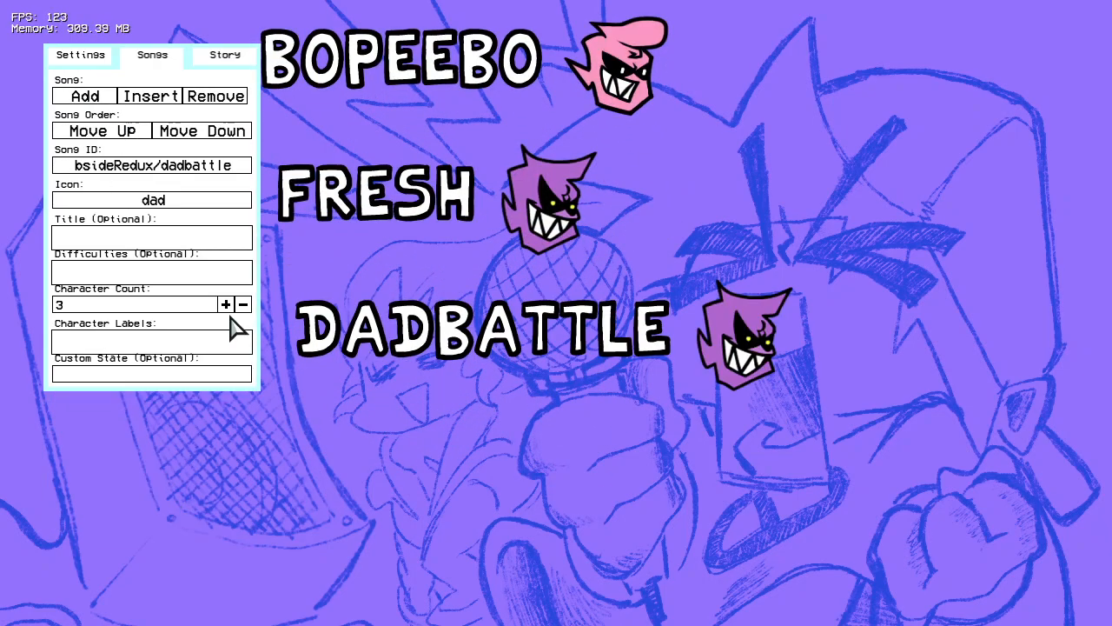
Step: Change the icons of the Dadbattle and Fresh songs to bsideRedux/dad
{"action": "left_click", "coordinate": [181, 202]}
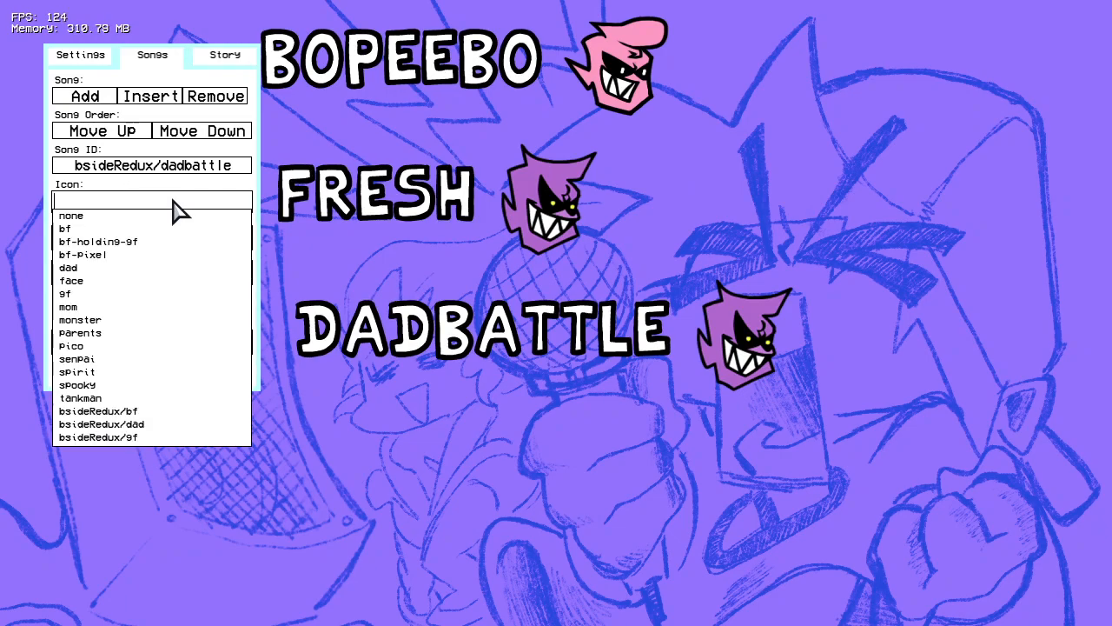
{"action": "left_click", "coordinate": [149, 424]}
{"action": "scroll", "coordinate": [542, 463], "scroll_direction": "up", "scroll_amount": 1}
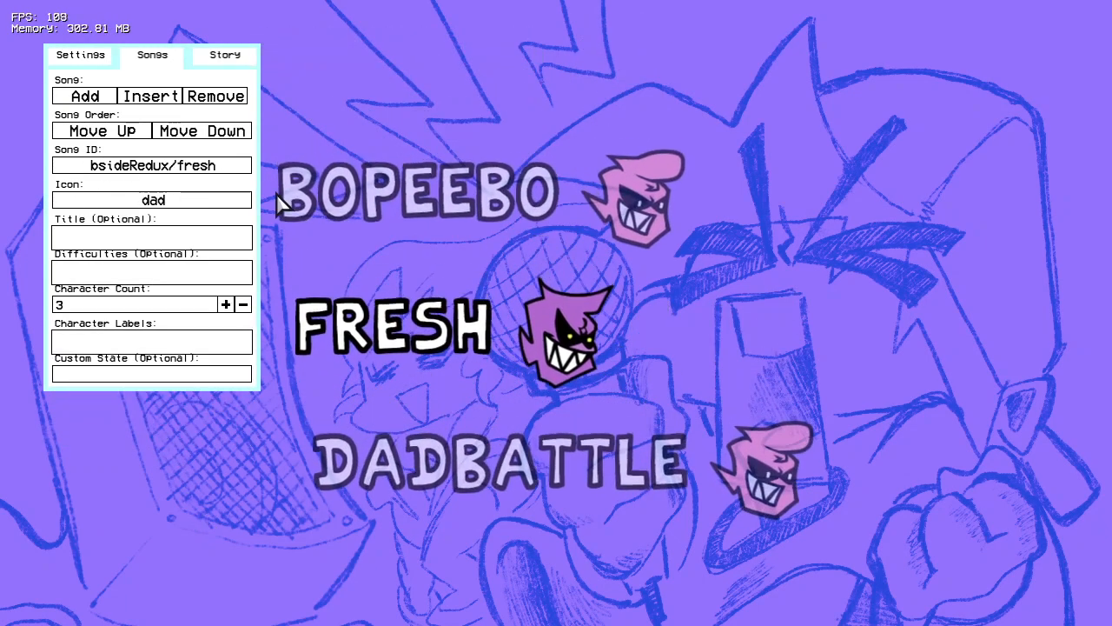
{"action": "left_click", "coordinate": [199, 170]}
{"action": "left_click", "coordinate": [161, 508]}
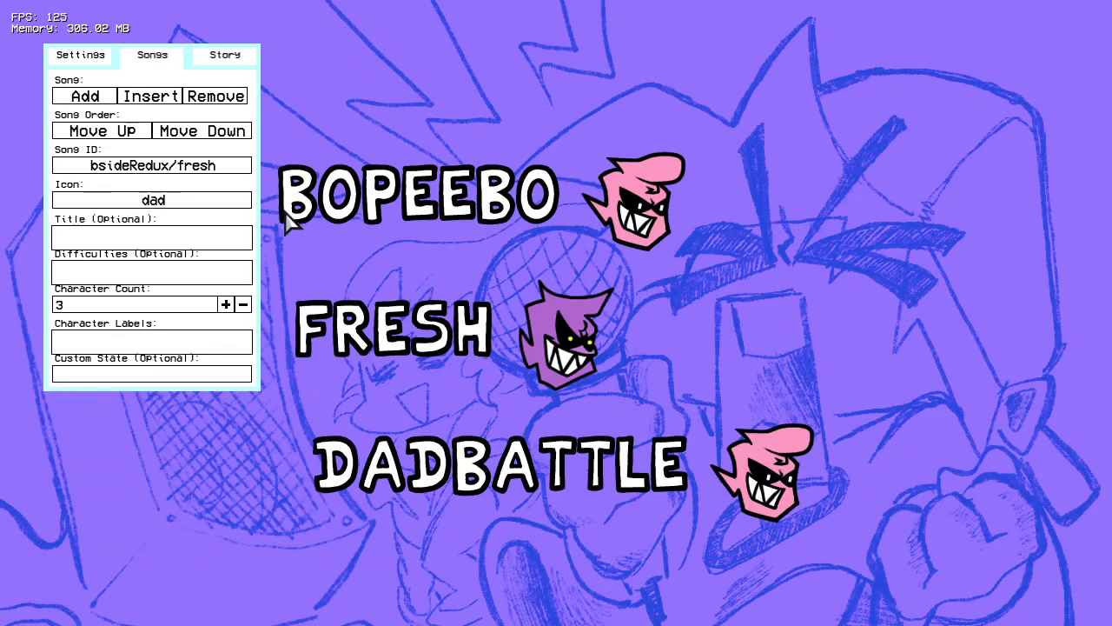
{"action": "left_click", "coordinate": [195, 201]}
{"action": "left_click", "coordinate": [152, 426]}
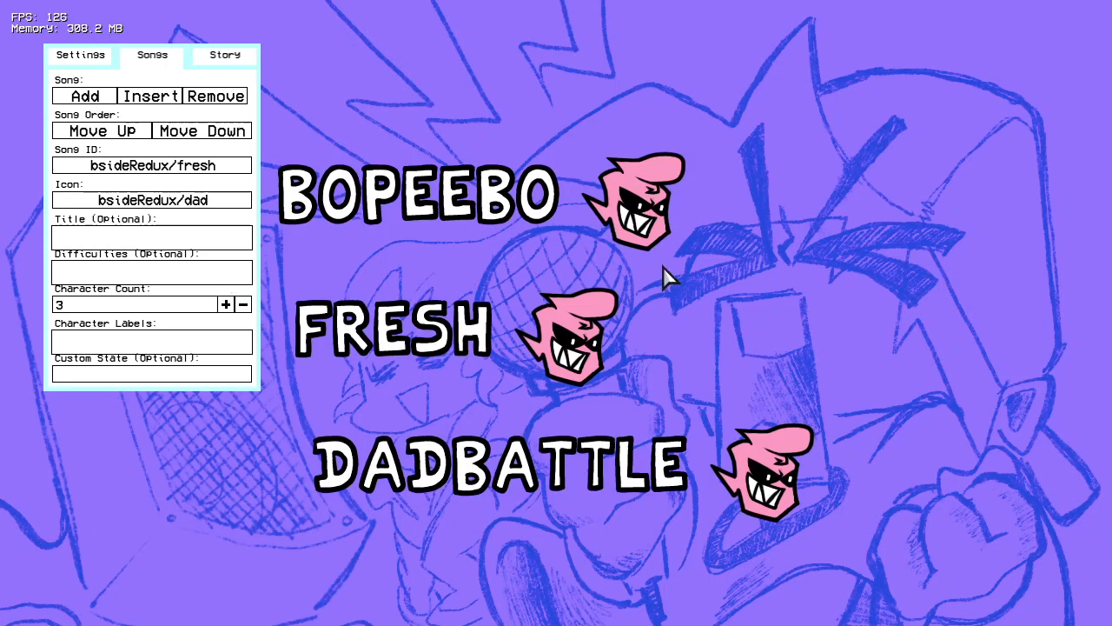
Step: Cycle through the week's three songs to review each one's ID, icon, character count and optional settings
{"action": "key", "text": "Up"}
{"action": "key", "text": "Down"}
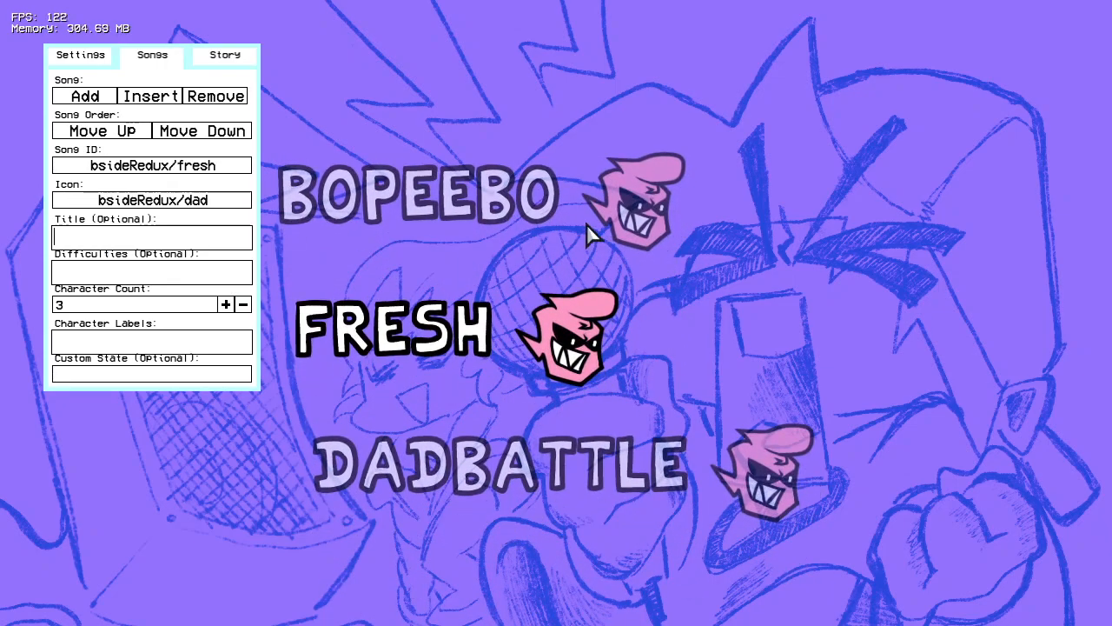
{"action": "key", "text": "Down"}
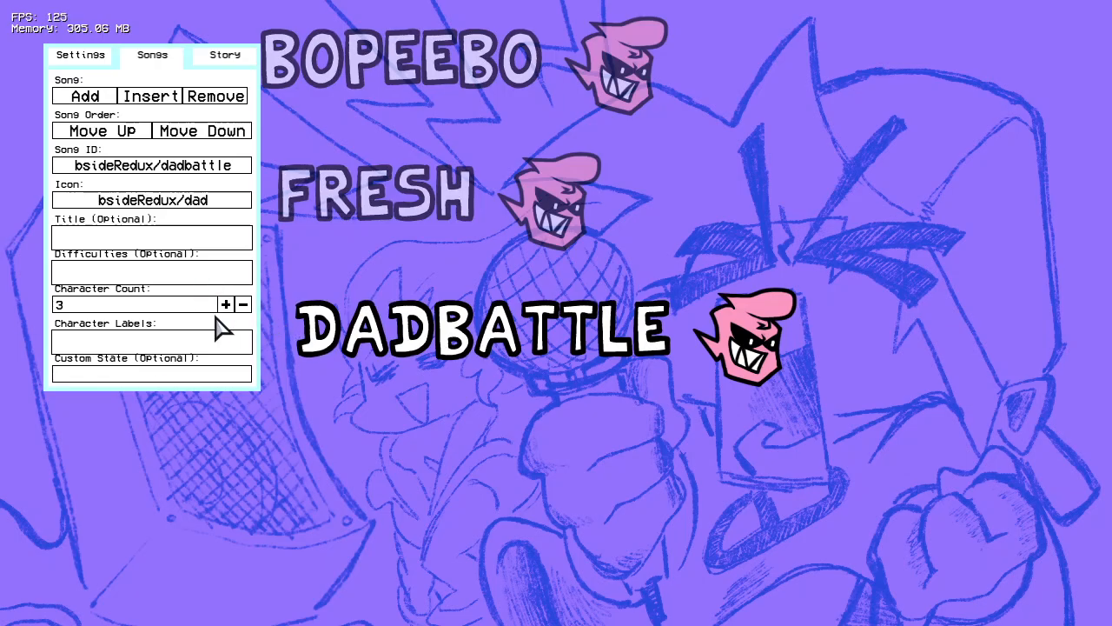
{"action": "key", "text": "Up"}
{"action": "key", "text": "Down"}
{"action": "key", "text": "Down"}
{"action": "key", "text": "Down"}
{"action": "key", "text": "Down"}
{"action": "key", "text": "Down"}
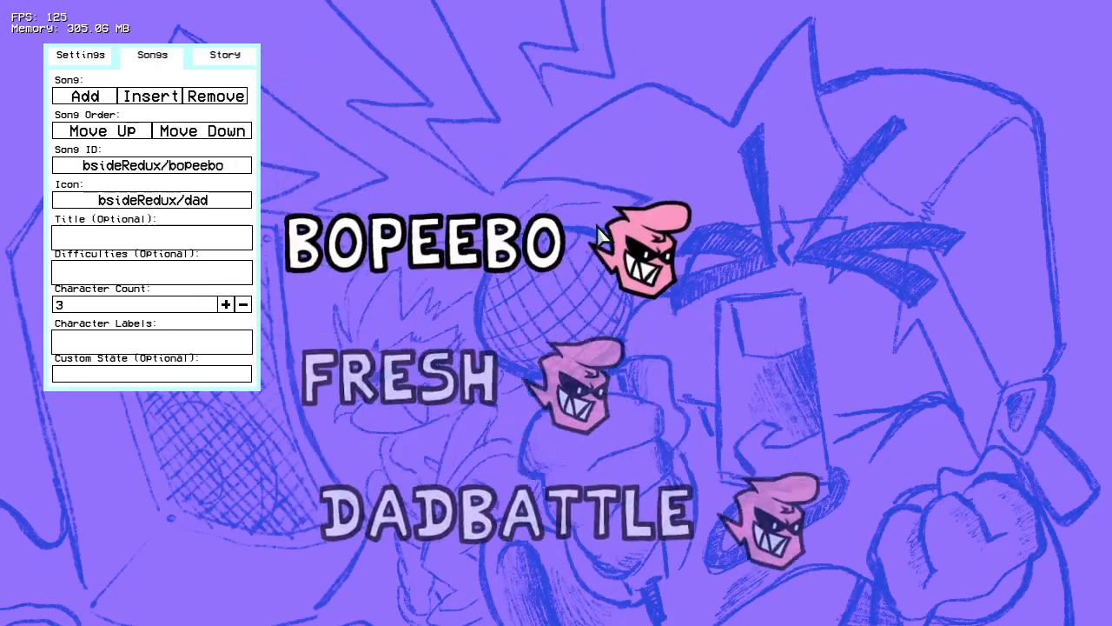
{"action": "key", "text": "Up"}
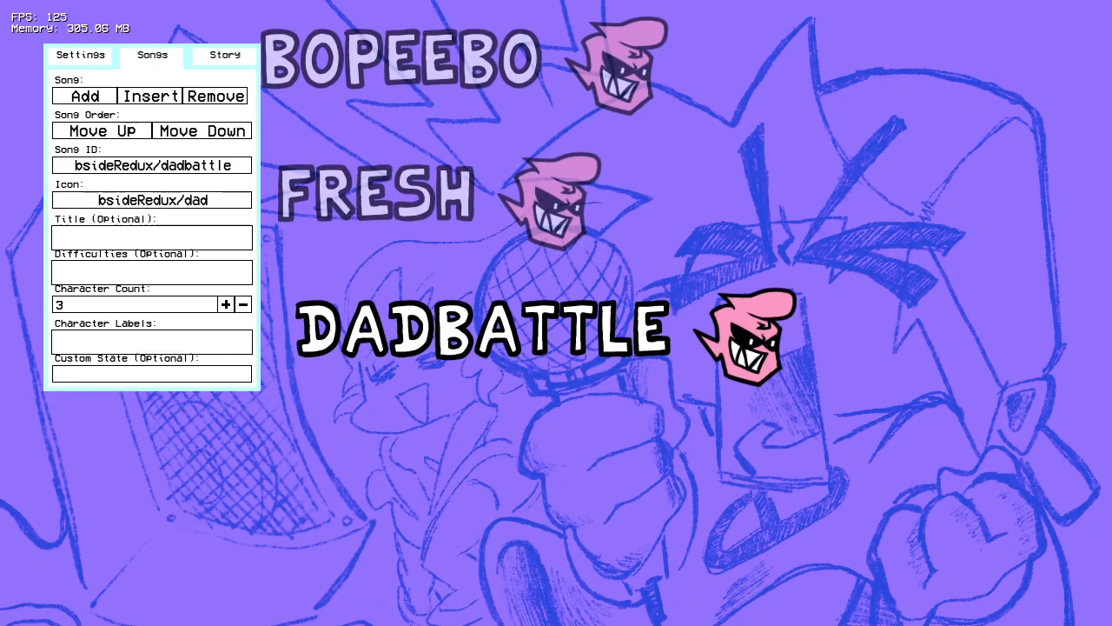
{"action": "key", "text": "Up"}
{"action": "key", "text": "Up"}
{"action": "key", "text": "Up"}
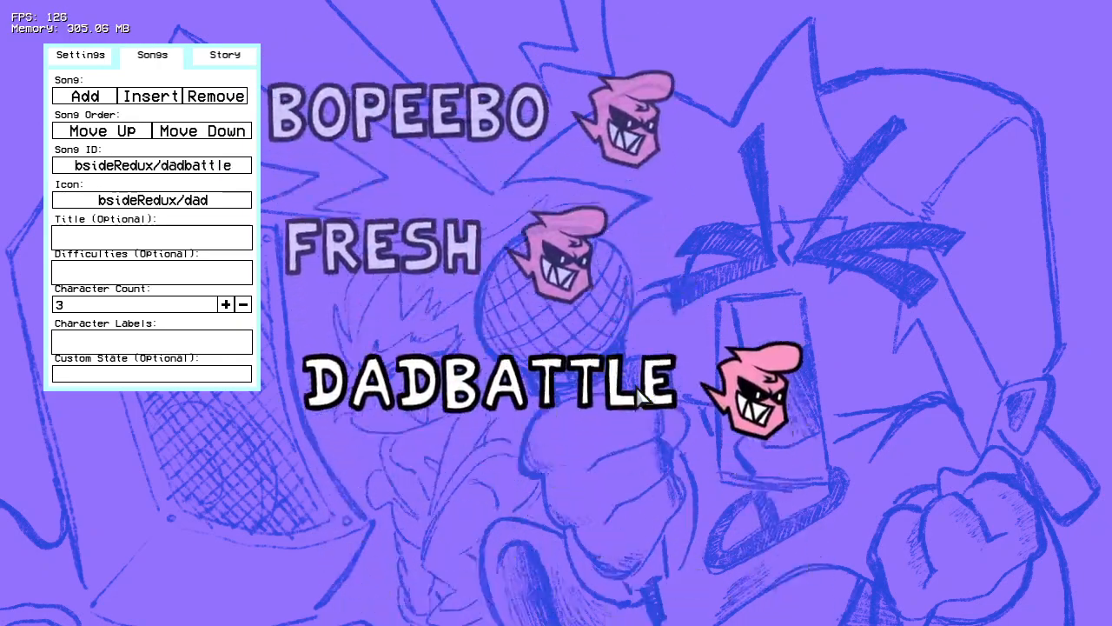
{"action": "key", "text": "Up"}
{"action": "key", "text": "Up"}
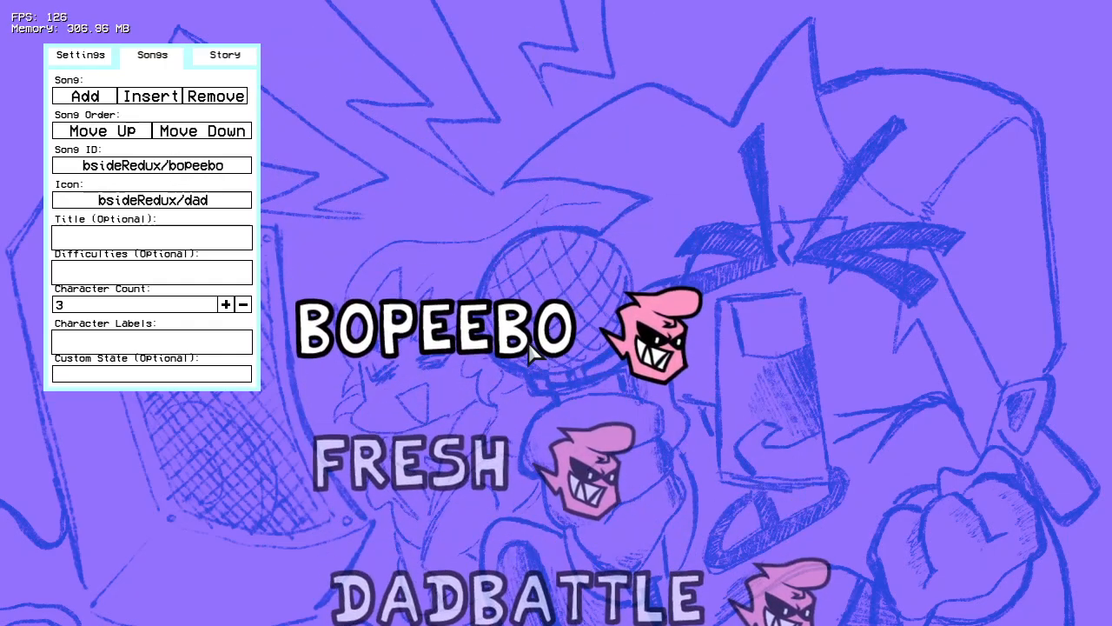
{"action": "key", "text": "Down"}
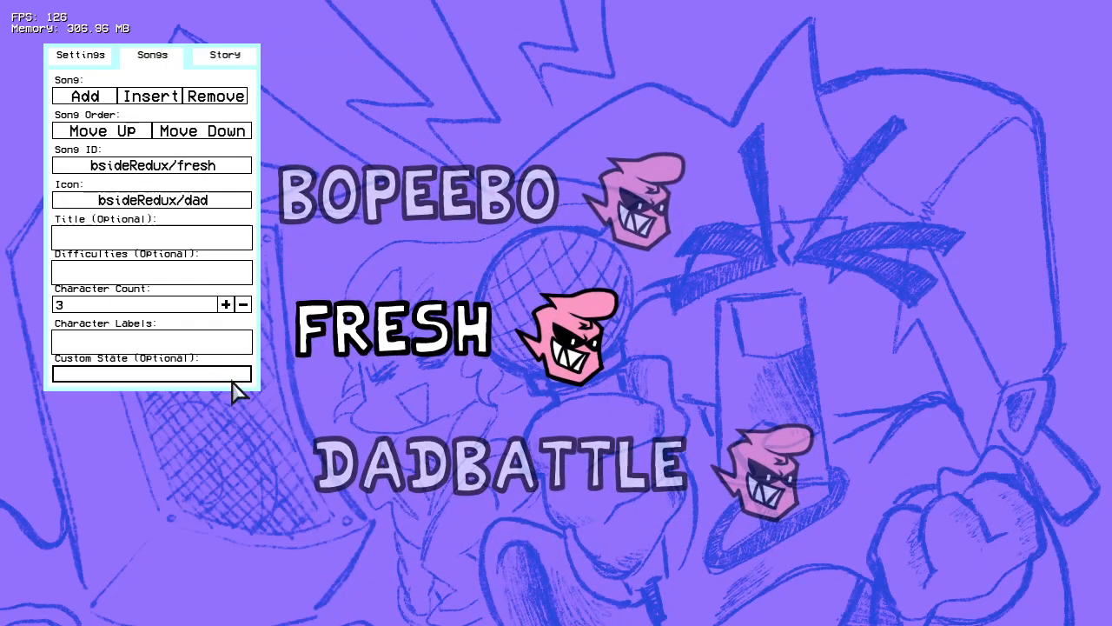
{"action": "key", "text": "Down"}
{"action": "key", "text": "Down"}
{"action": "key", "text": "Down"}
{"action": "key", "text": "Down"}
{"action": "key", "text": "Up"}
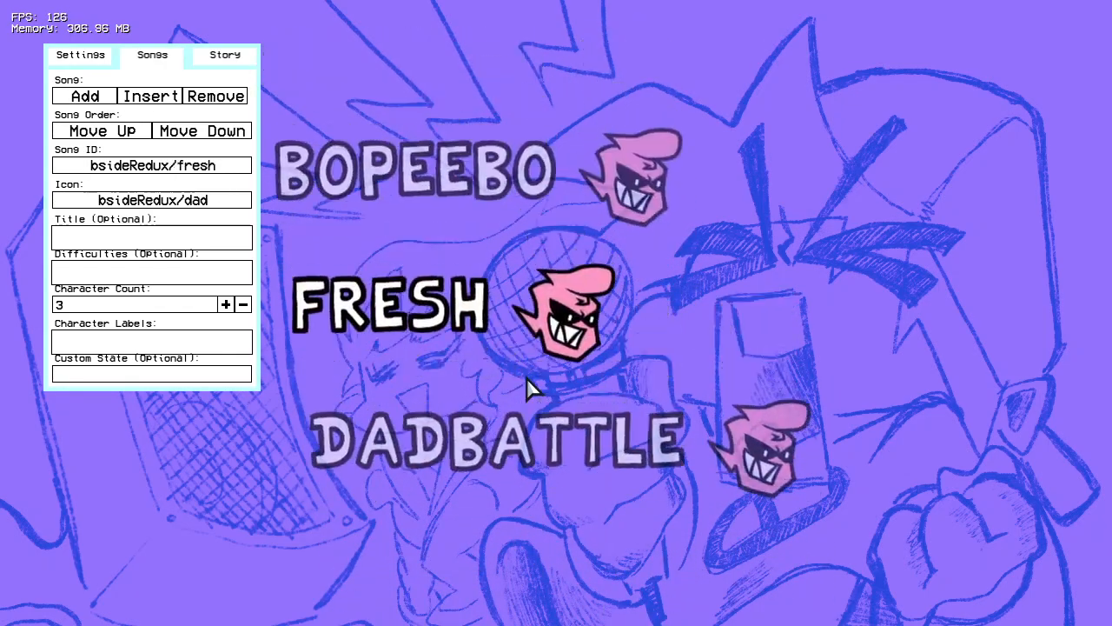
{"action": "key", "text": "Up"}
{"action": "key", "text": "Up"}
{"action": "key", "text": "Up"}
{"action": "key", "text": "Up"}
{"action": "key", "text": "Up"}
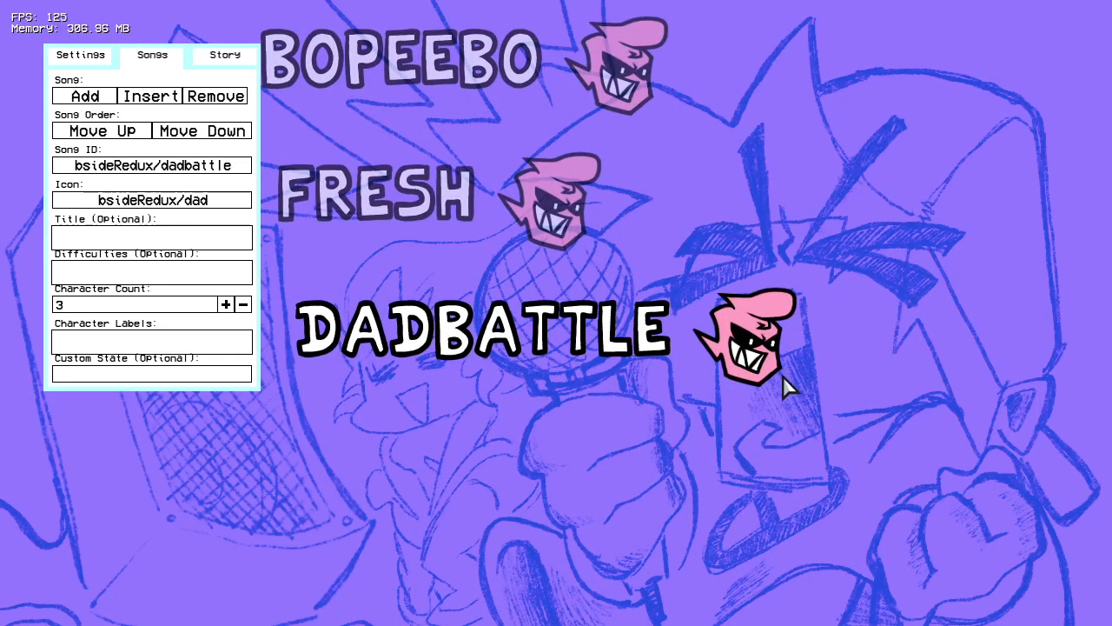
{"action": "key", "text": "Down"}
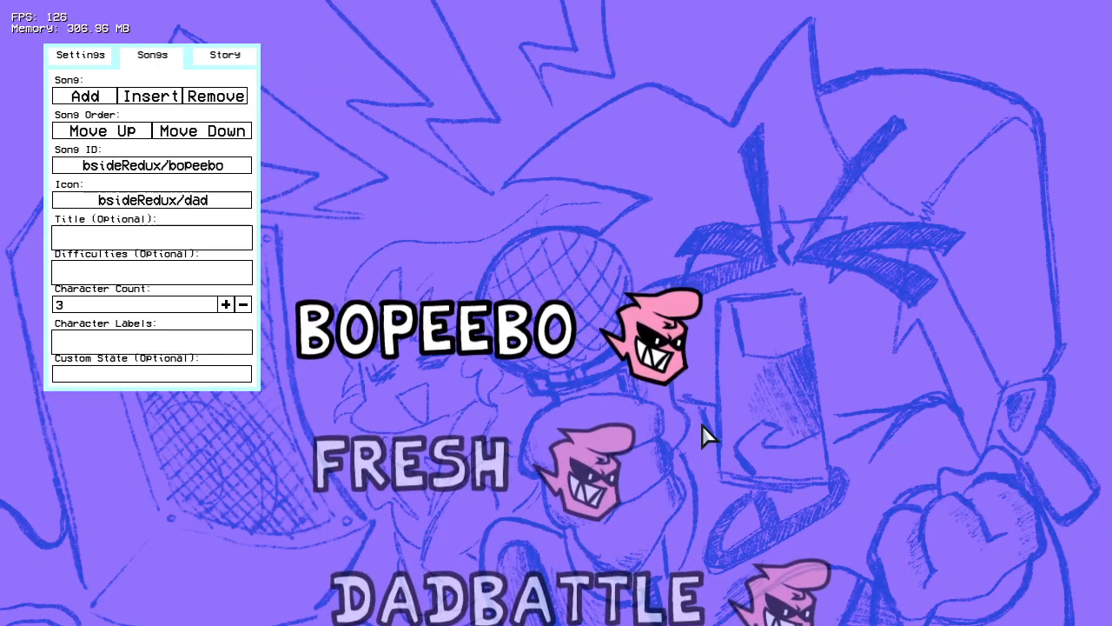
Step: Set the left character of the week's story menu display to dad
{"action": "left_click", "coordinate": [228, 58]}
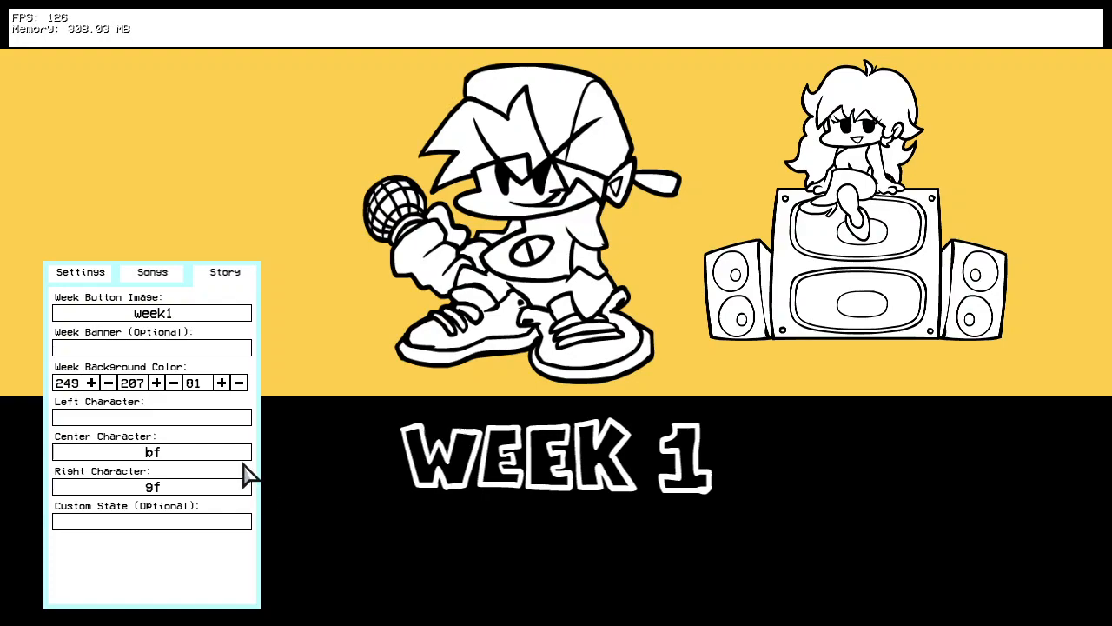
{"action": "left_click", "coordinate": [202, 418]}
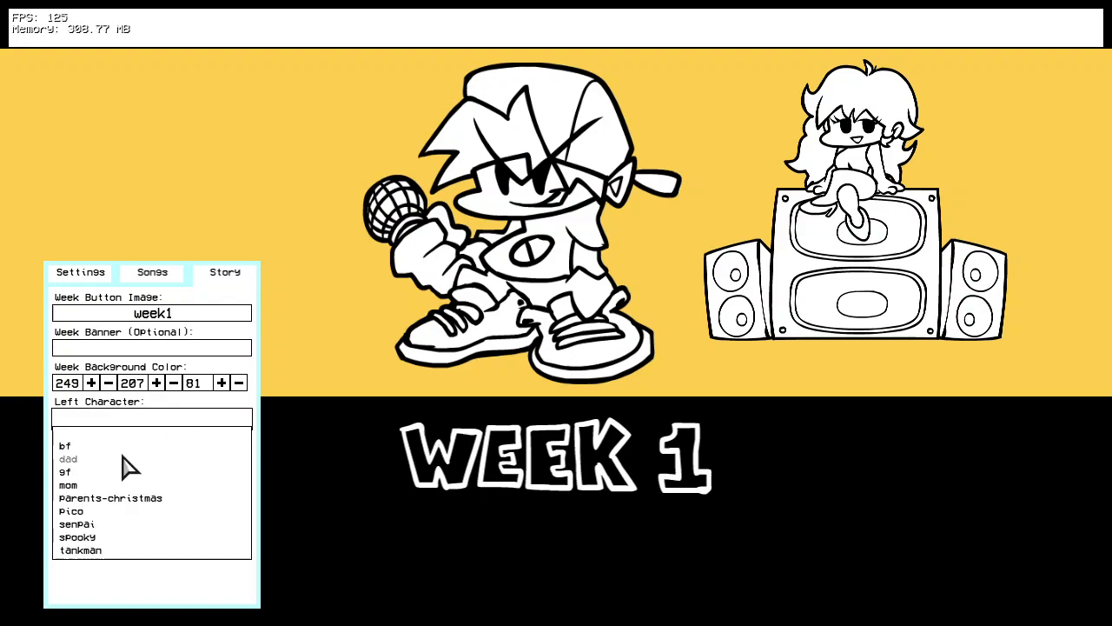
{"action": "left_click", "coordinate": [68, 458]}
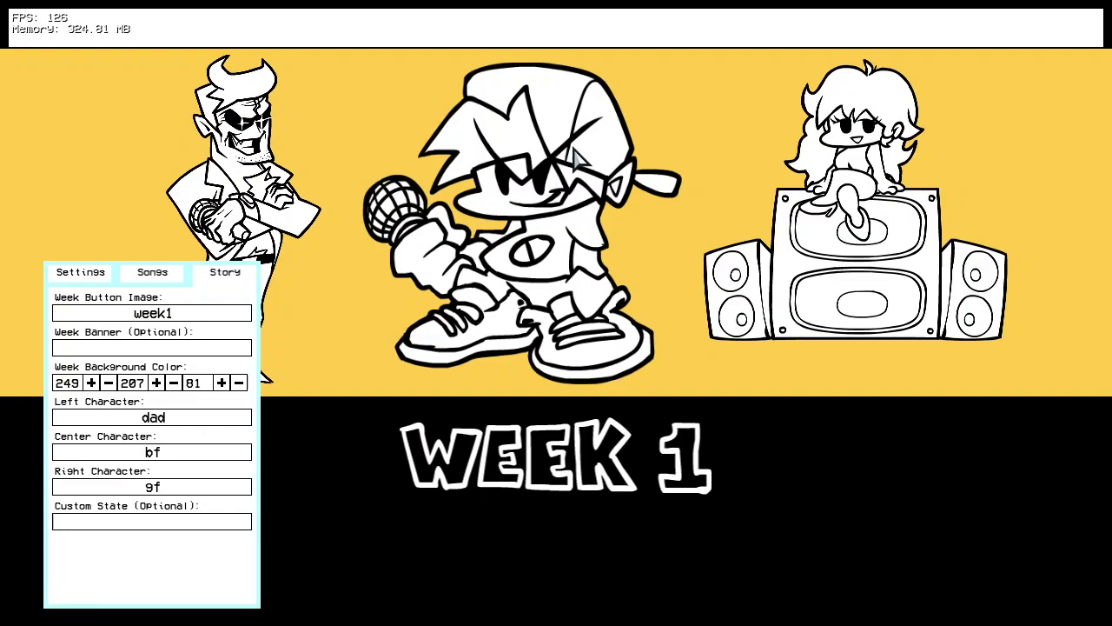
Step: Enter "B-Side Daddy Dearest" as the week's title in the story menu display
{"action": "left_click", "coordinate": [787, 38]}
{"action": "type", "text": "B-Side Daddy Dearest"}
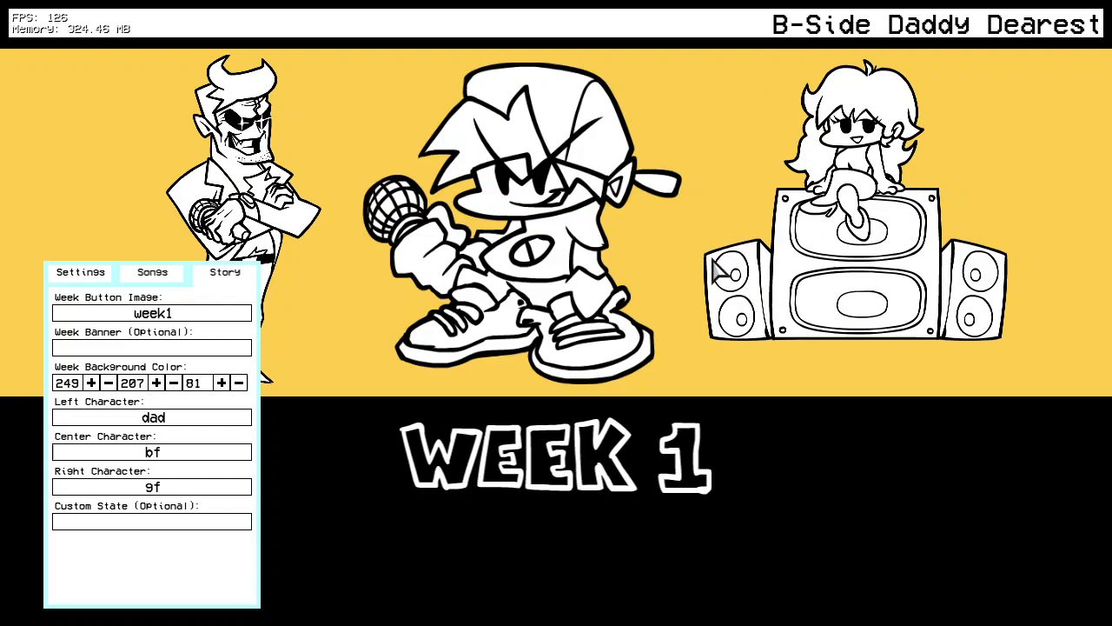
Step: Examine the week's story options, including the available button images, the background color and the left character choices
{"action": "left_click", "coordinate": [228, 316]}
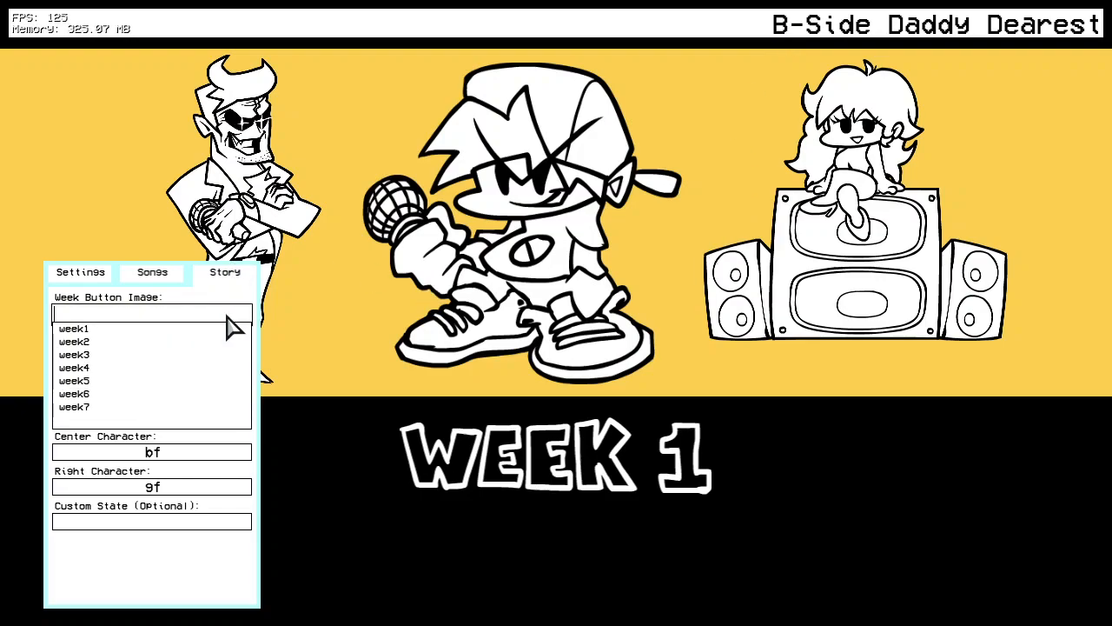
{"action": "left_click", "coordinate": [115, 342]}
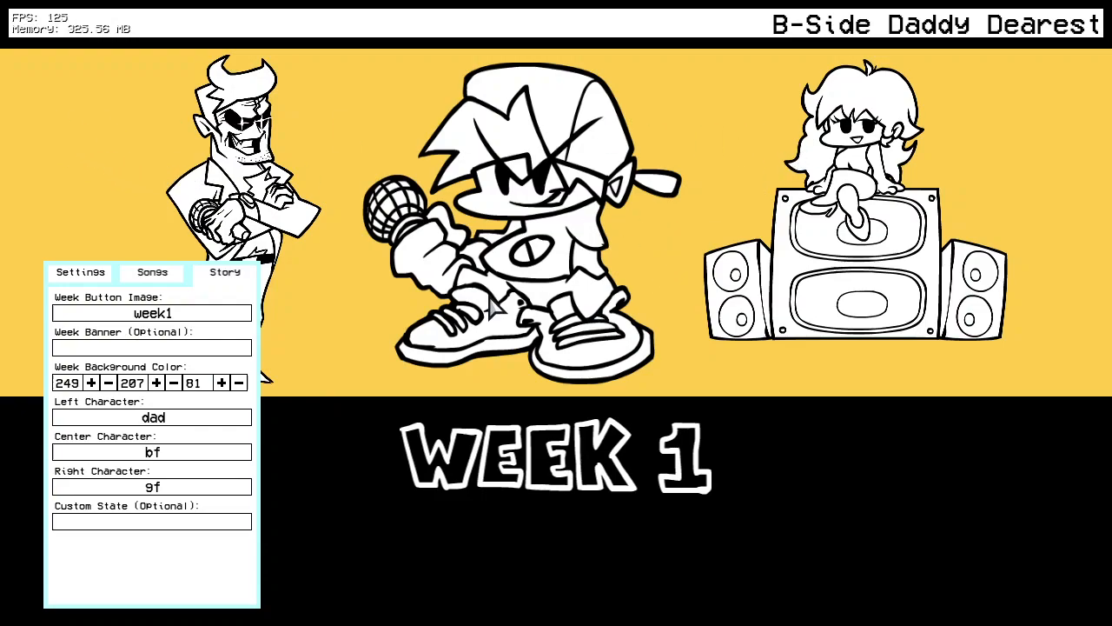
{"action": "left_click", "coordinate": [91, 382]}
{"action": "left_click", "coordinate": [90, 382]}
{"action": "left_click", "coordinate": [193, 421]}
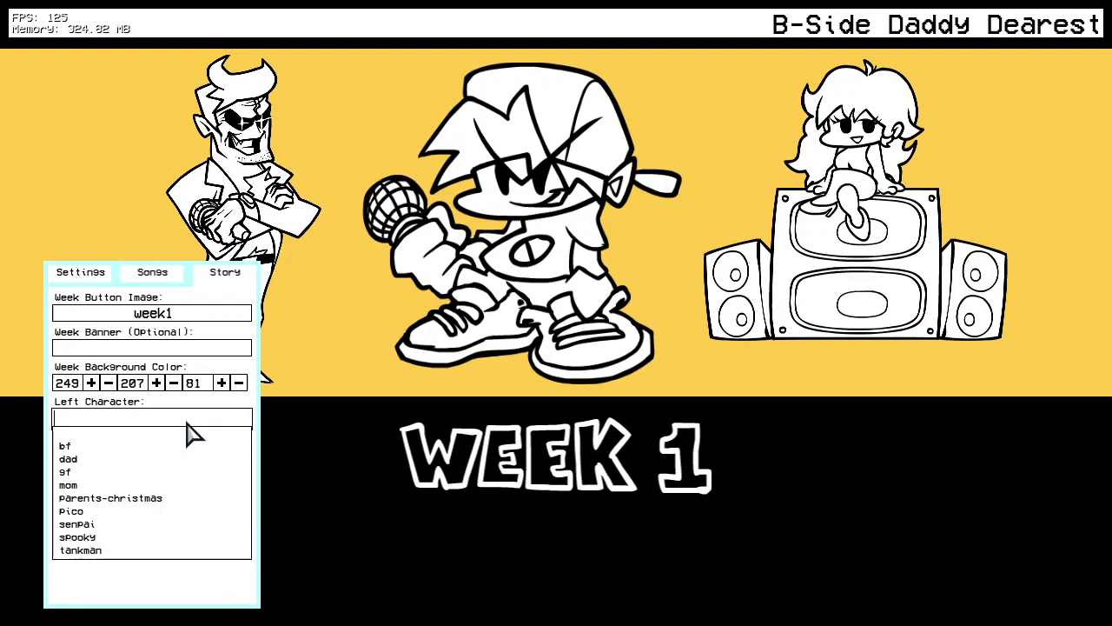
{"action": "left_click", "coordinate": [479, 442]}
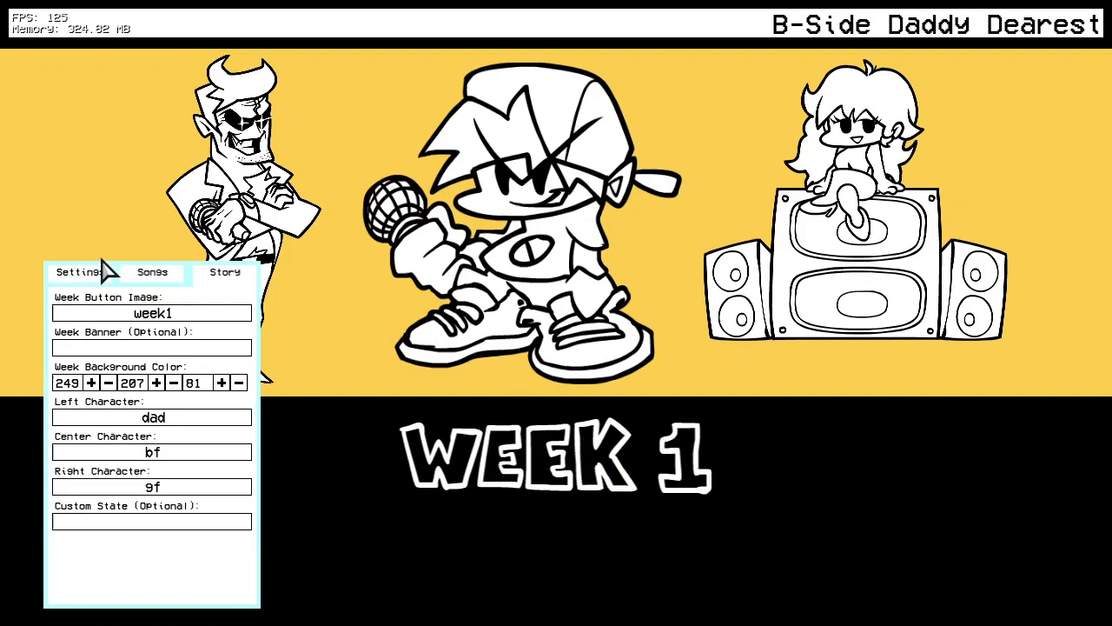
{"action": "left_click", "coordinate": [207, 422]}
{"action": "left_click", "coordinate": [393, 416]}
Step: Save the week as bside-week1.json in the mod's data/weeks folder, replacing the existing file
{"action": "left_click", "coordinate": [95, 274]}
{"action": "left_click", "coordinate": [243, 93]}
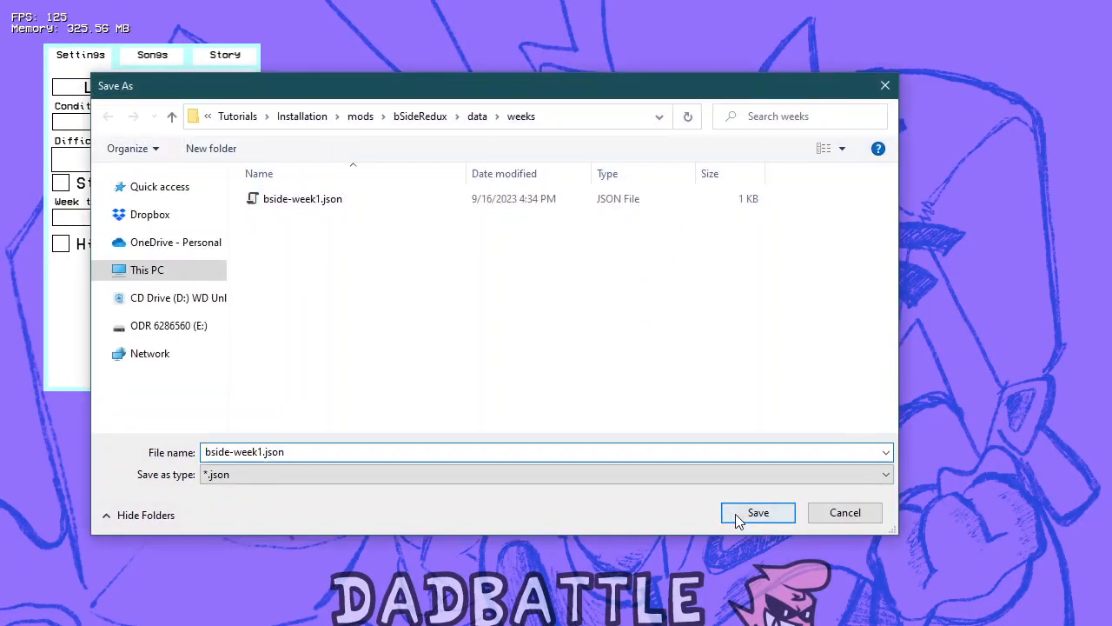
{"action": "left_click", "coordinate": [735, 513]}
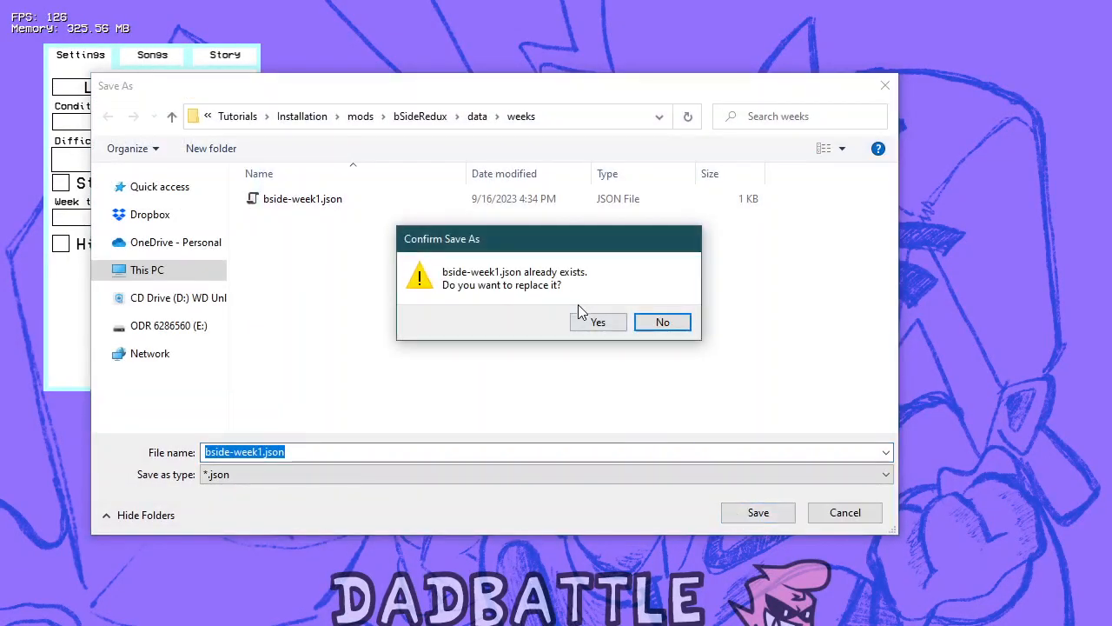
{"action": "left_click", "coordinate": [539, 318]}
Step: Leave the week editor, open Story Mode and browse its week categories to check for the new week
{"action": "key", "text": "Escape"}
{"action": "key", "text": "Escape"}
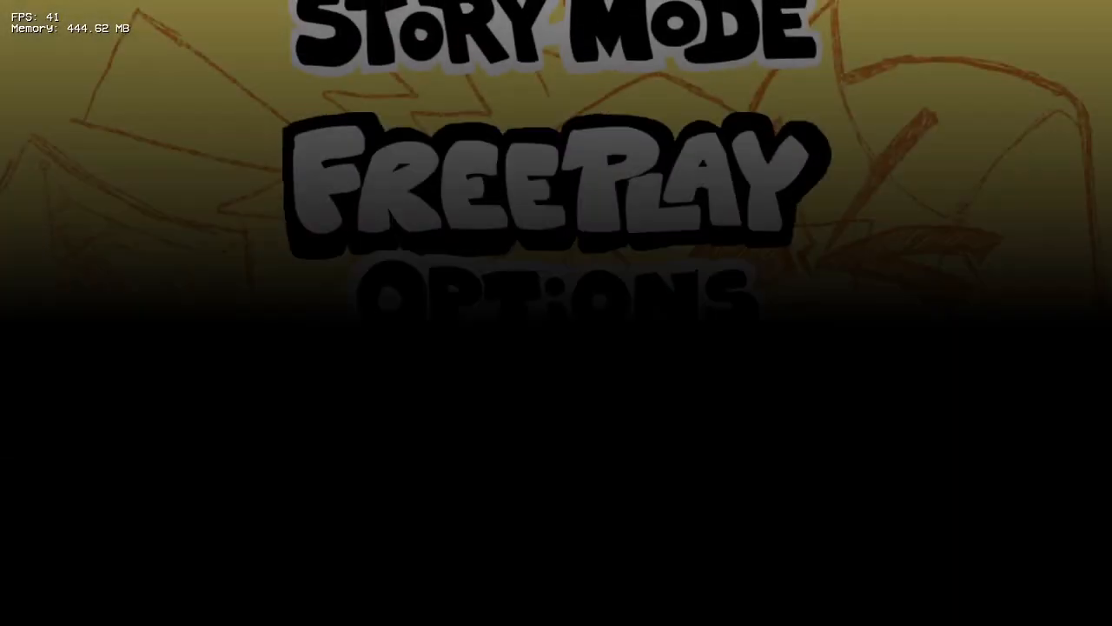
{"action": "key", "text": "Return"}
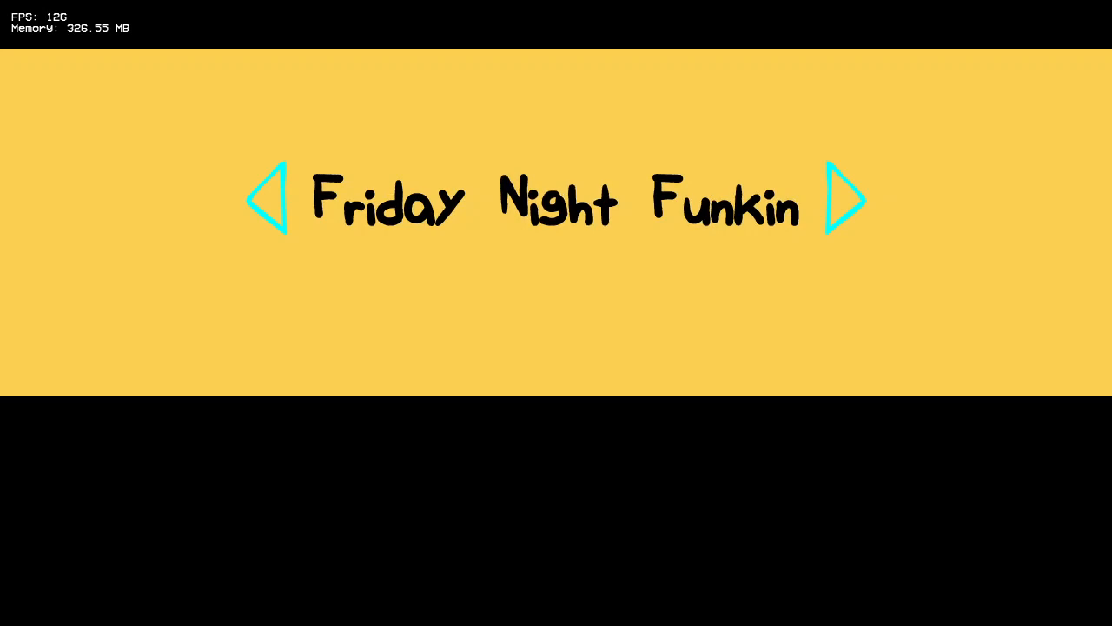
{"action": "key", "text": "Left"}
{"action": "key", "text": "Right"}
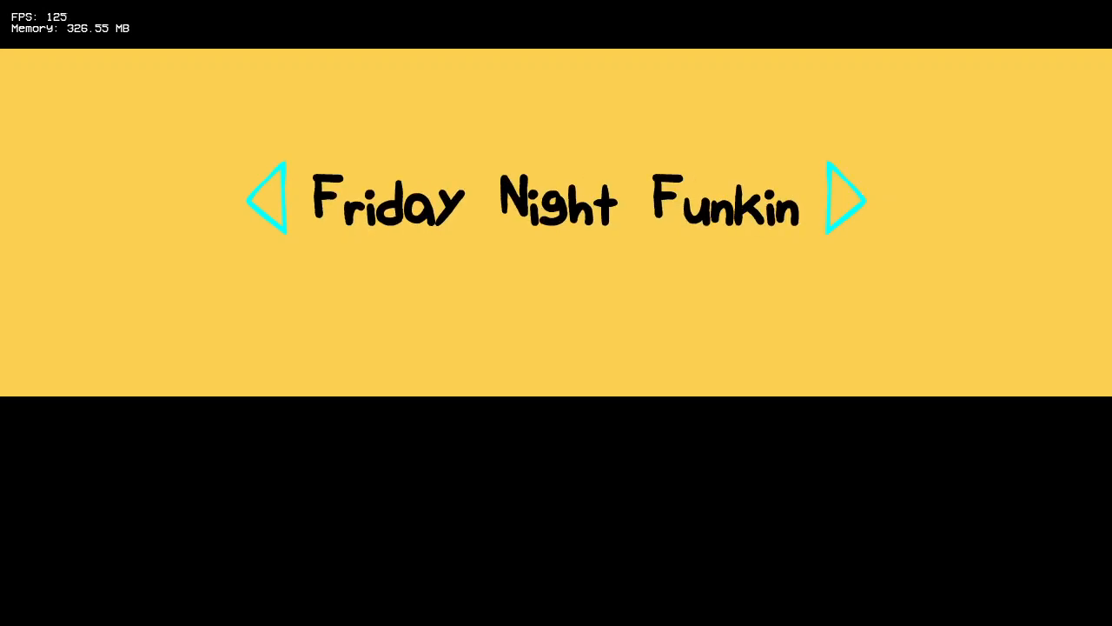